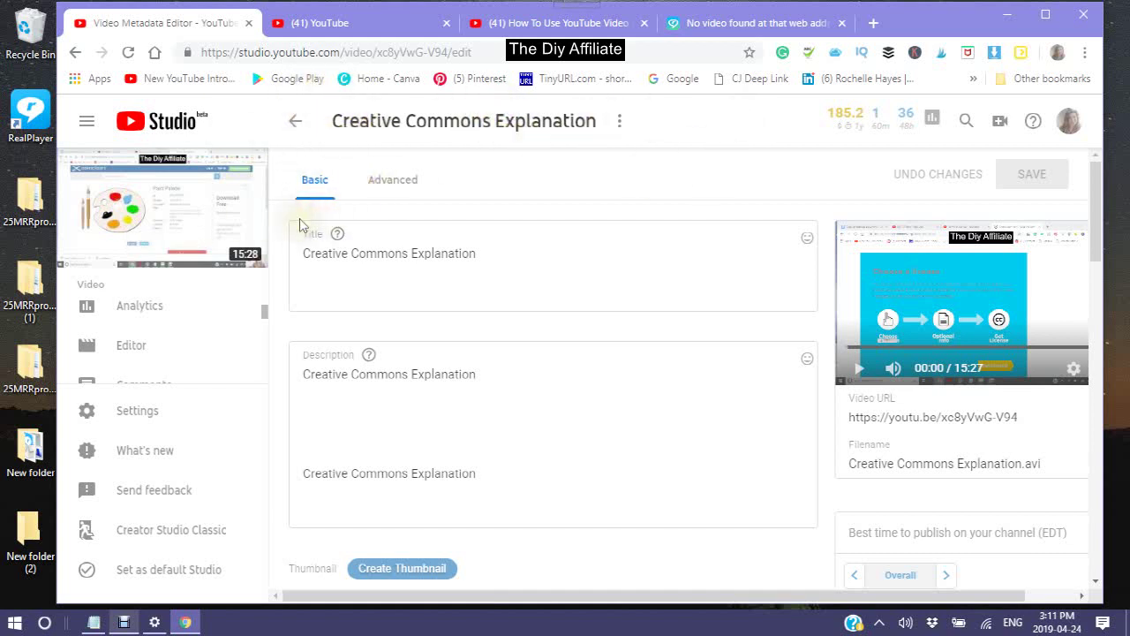
Open the Creative Commons Explanation video in the editor and zoom the timeline in by one level
click(125, 356)
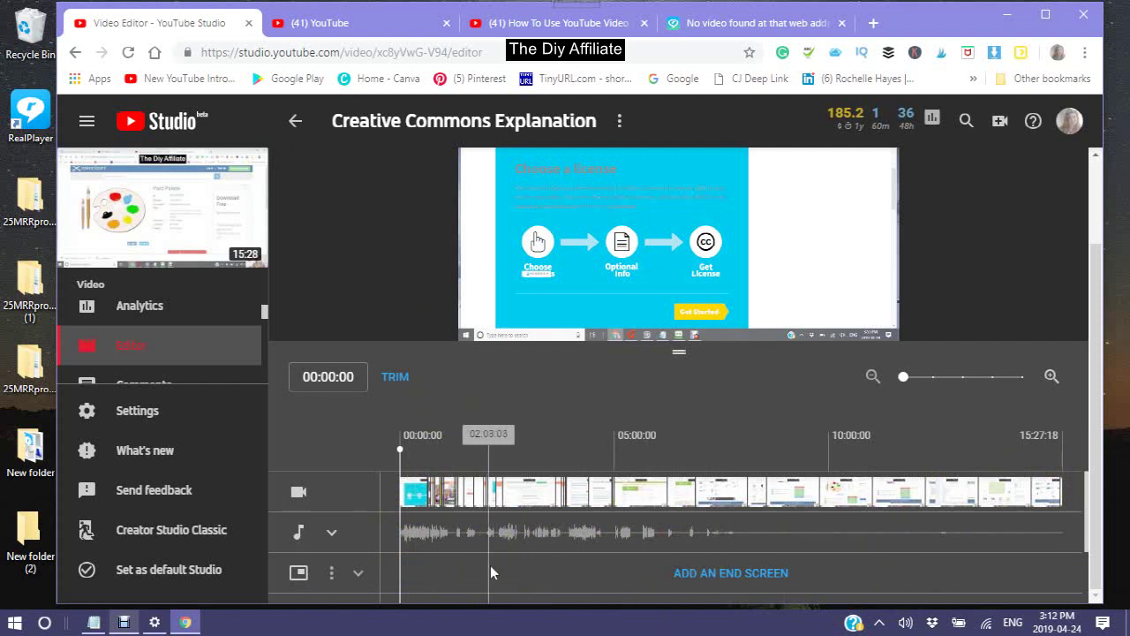
click(904, 378)
drag(915, 376, 992, 378)
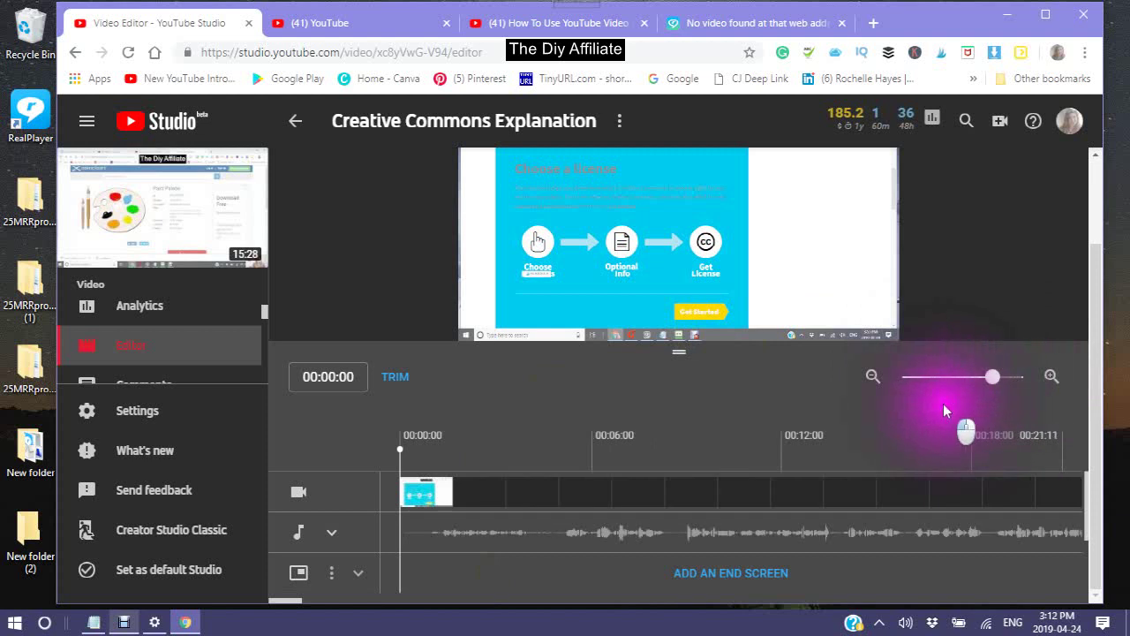
click(933, 377)
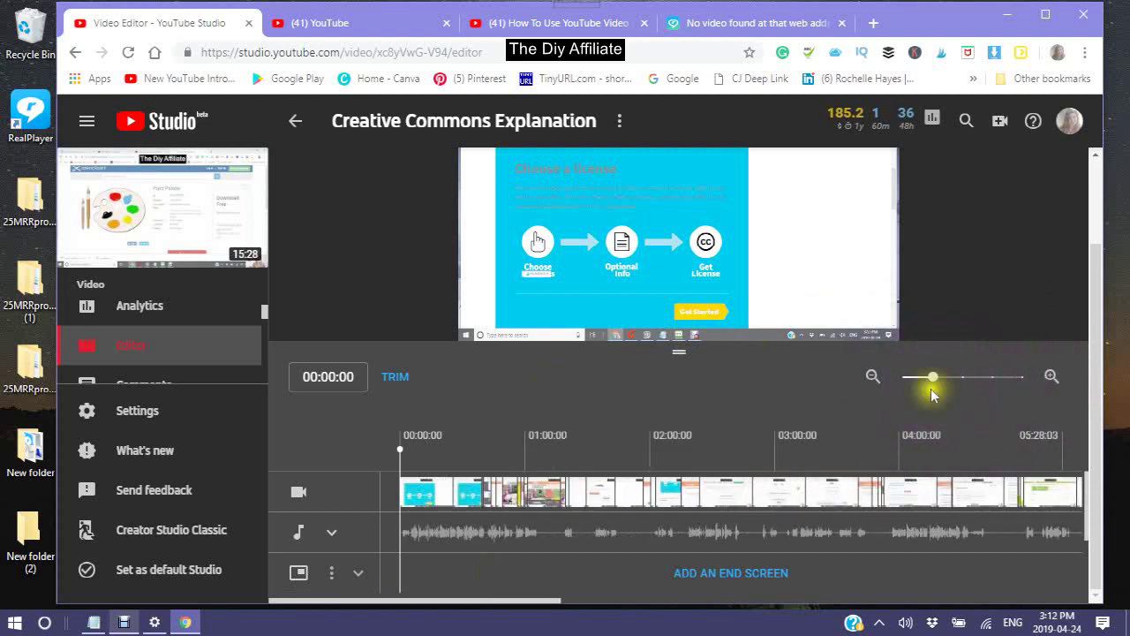
Enlarge the video preview area, then shrink it so the end screen and blur tracks are shown in the timeline
click(678, 352)
drag(677, 360, 702, 510)
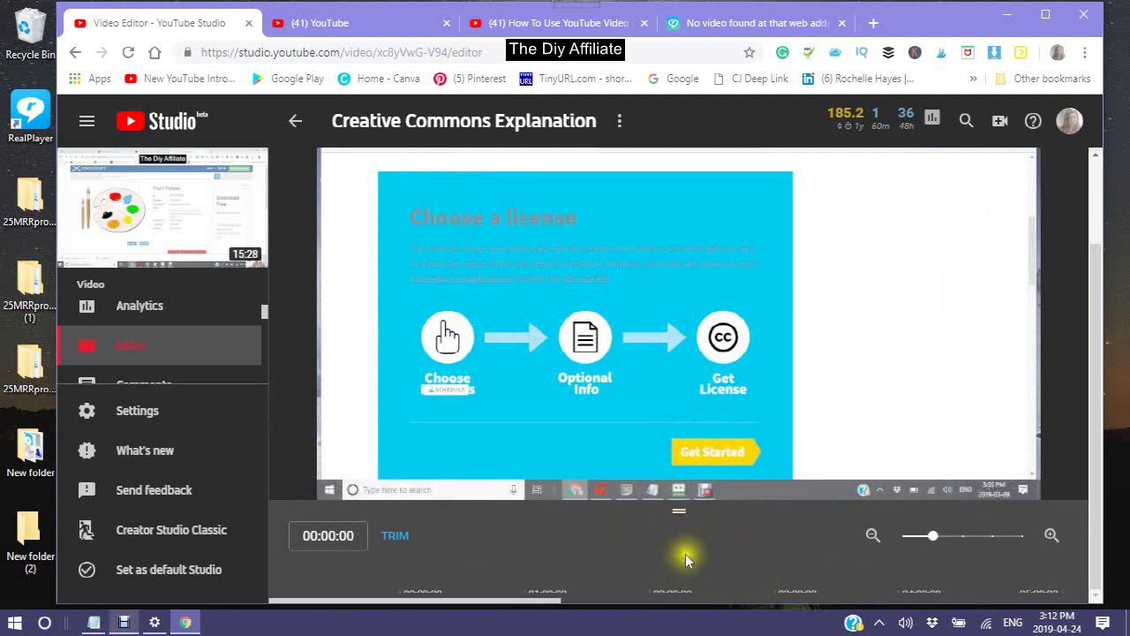
drag(679, 509, 649, 309)
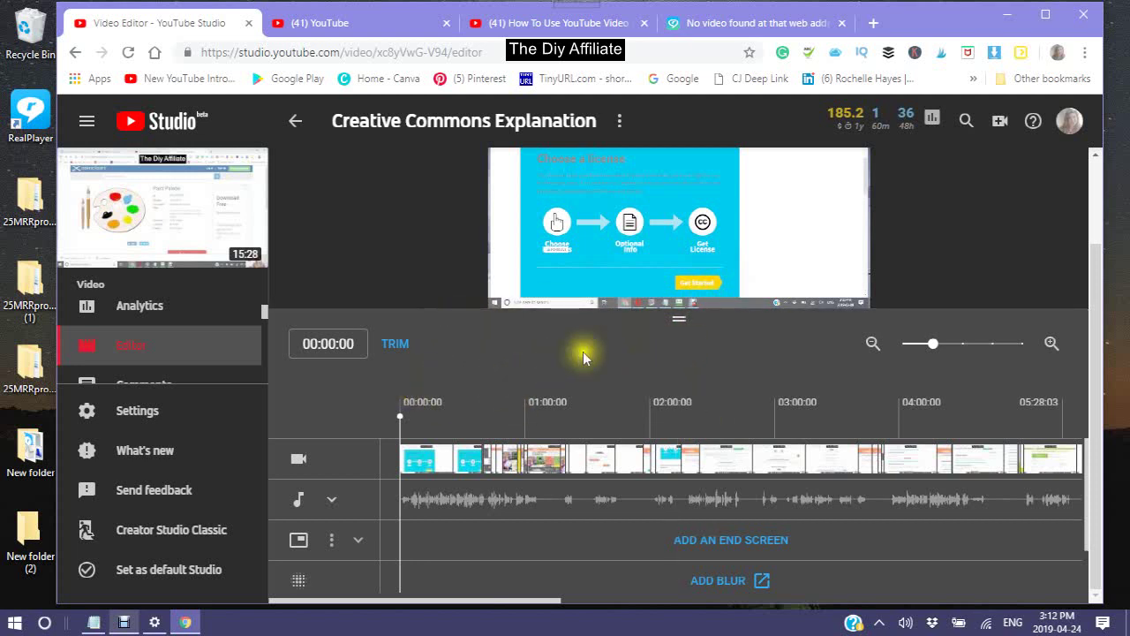
Start trimming the video and move the playhead from the beginning to about 06:01:19
click(395, 353)
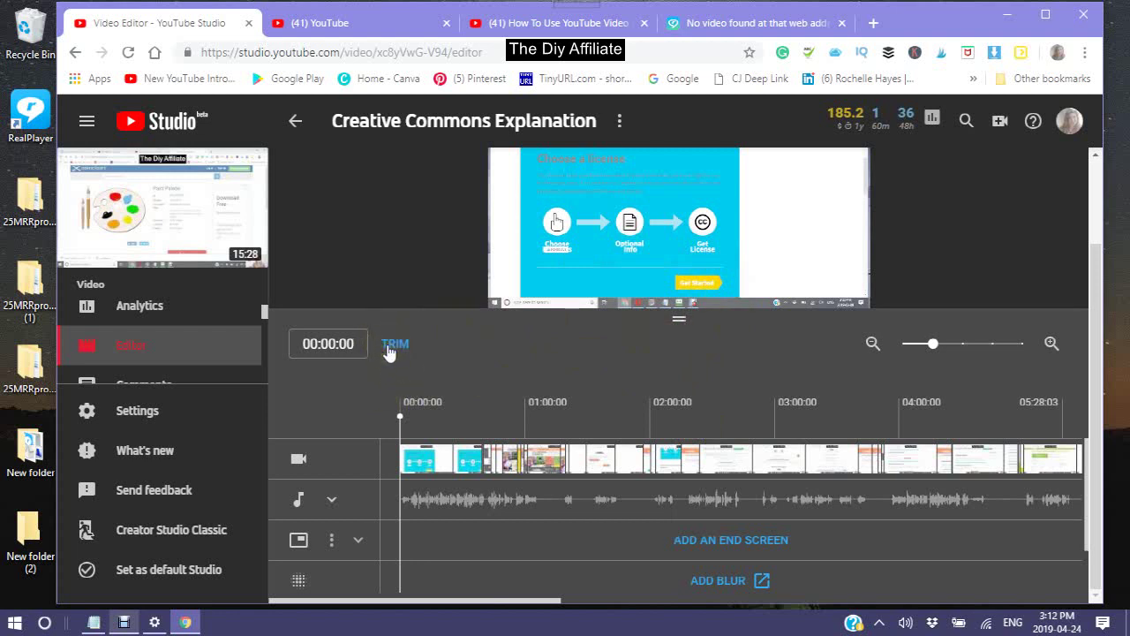
click(393, 351)
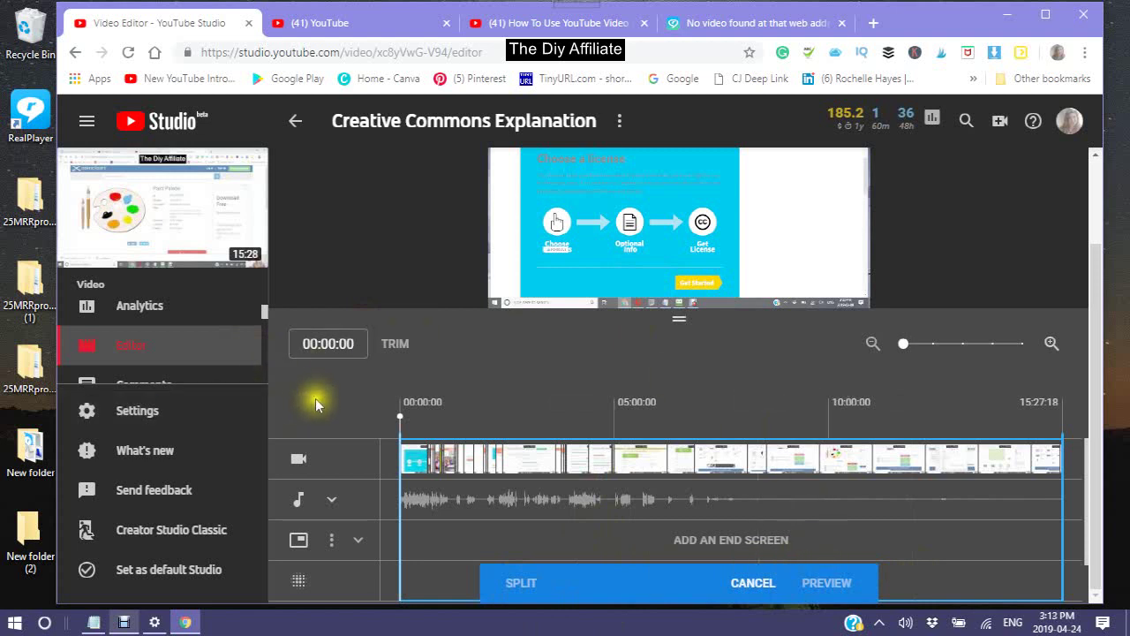
scroll(465, 340, up, 2)
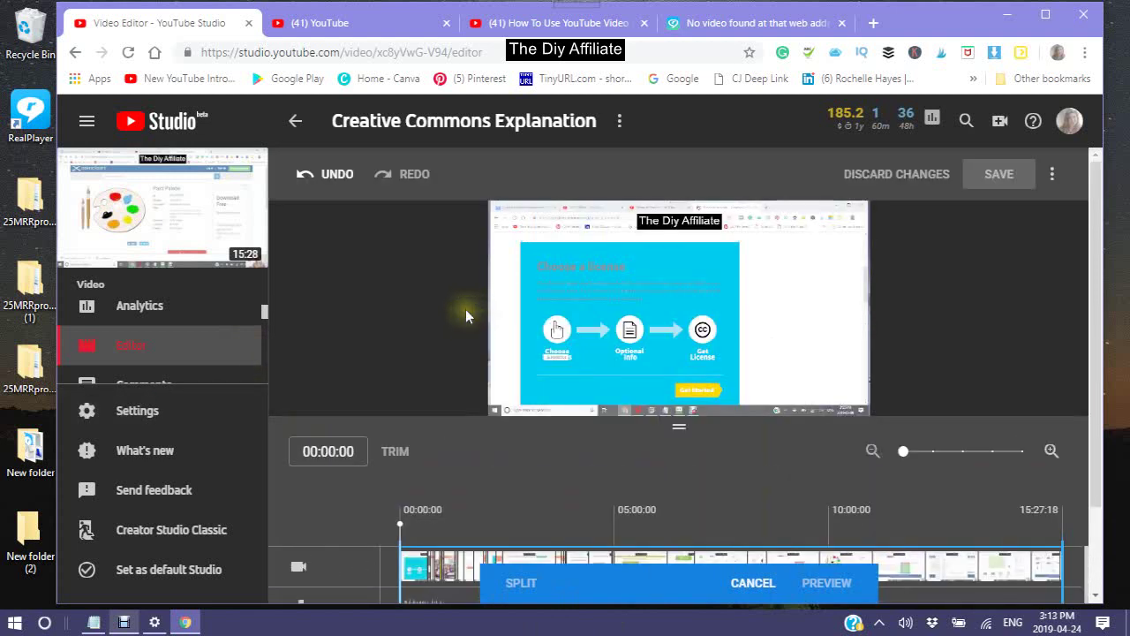
scroll(465, 314, down, 2)
scroll(463, 314, up, 2)
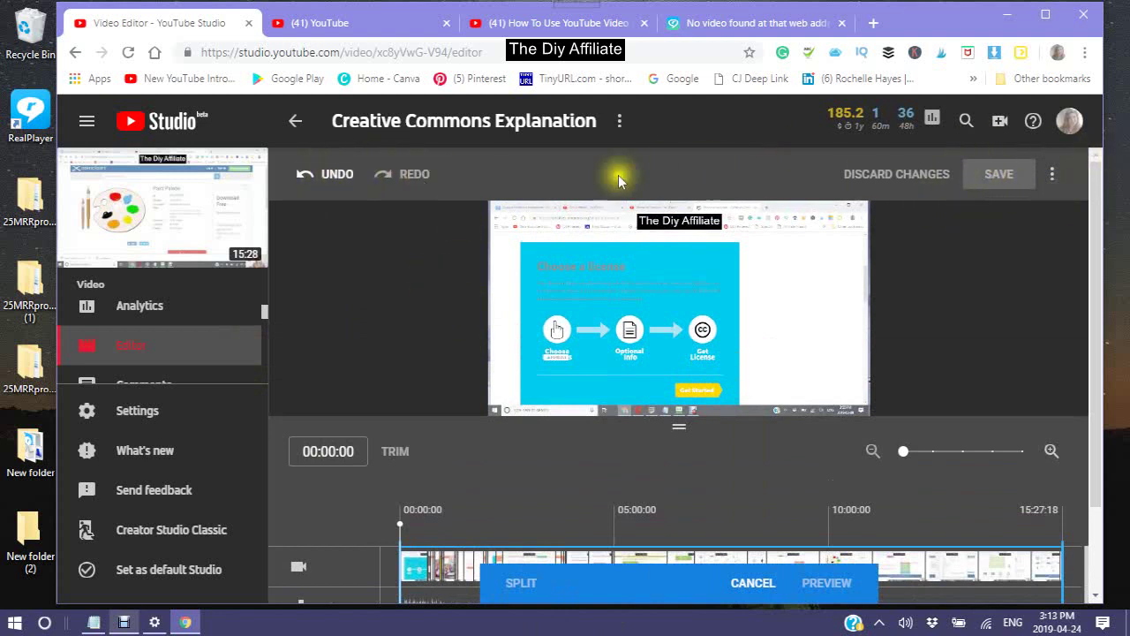
scroll(330, 341, down, 2)
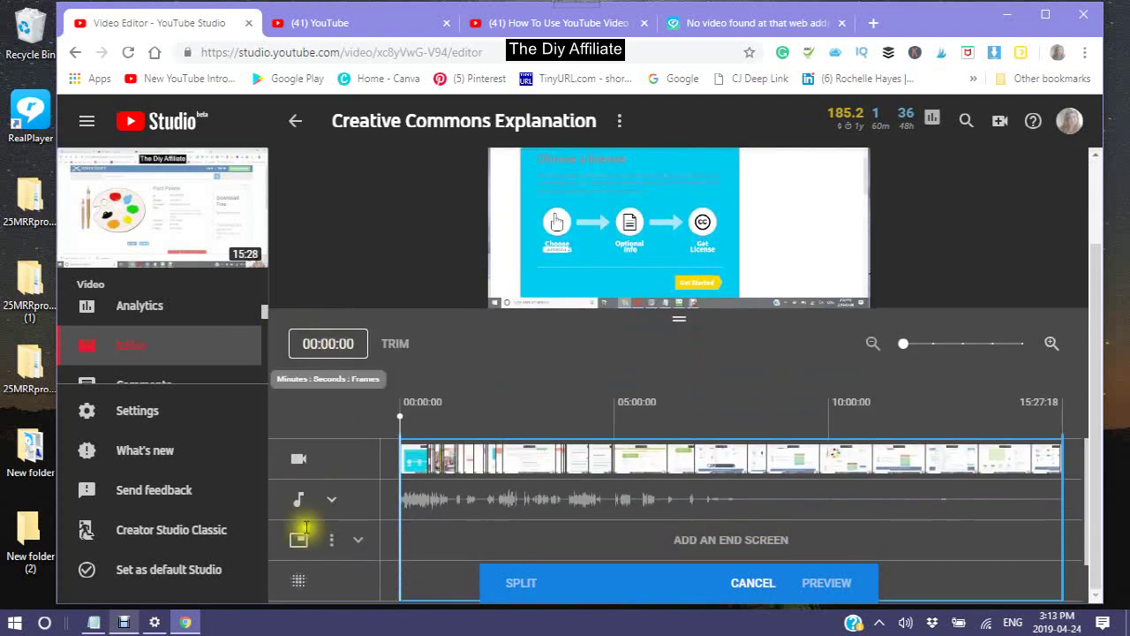
click(399, 458)
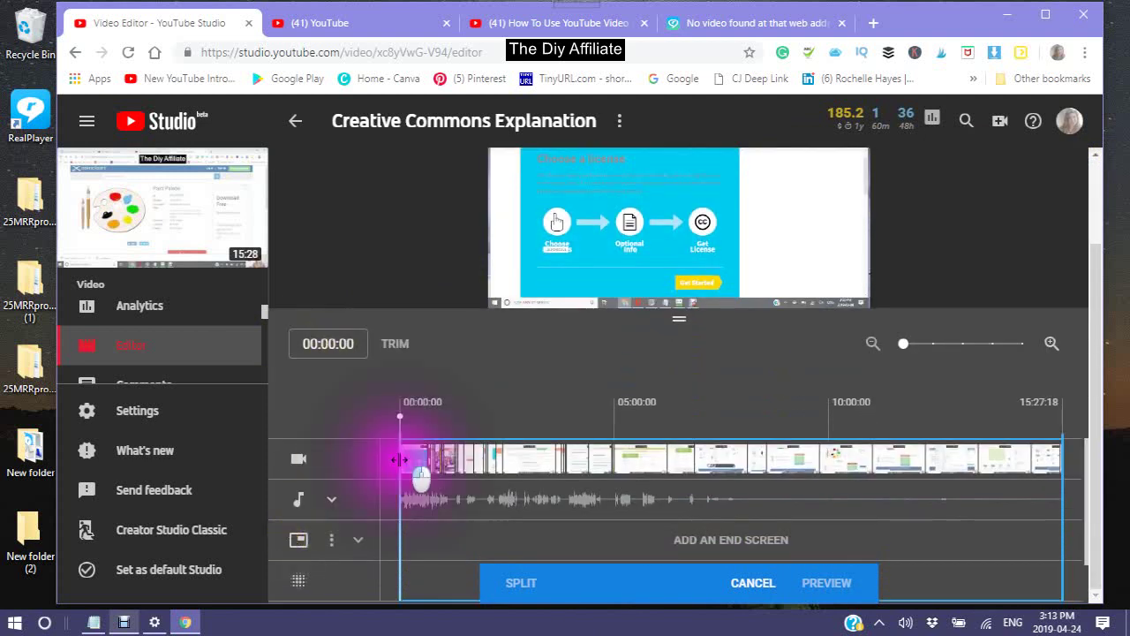
drag(399, 459, 656, 456)
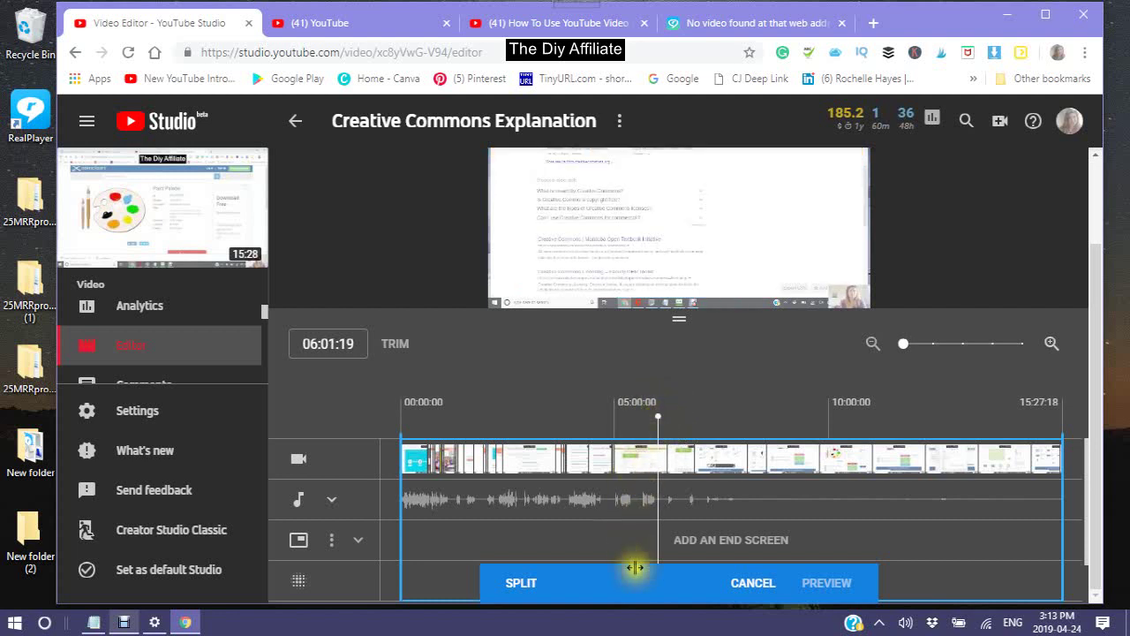
Trim the video's start to about 01:51:07 and its end to about 15:10:09, and preview the trim
click(399, 461)
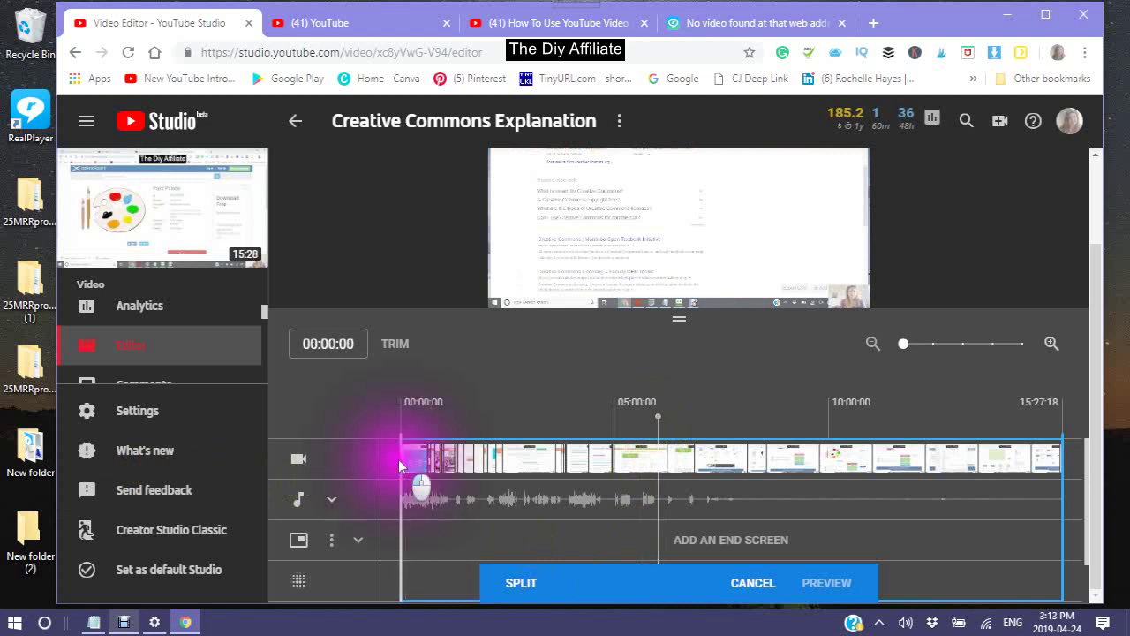
drag(398, 459, 481, 452)
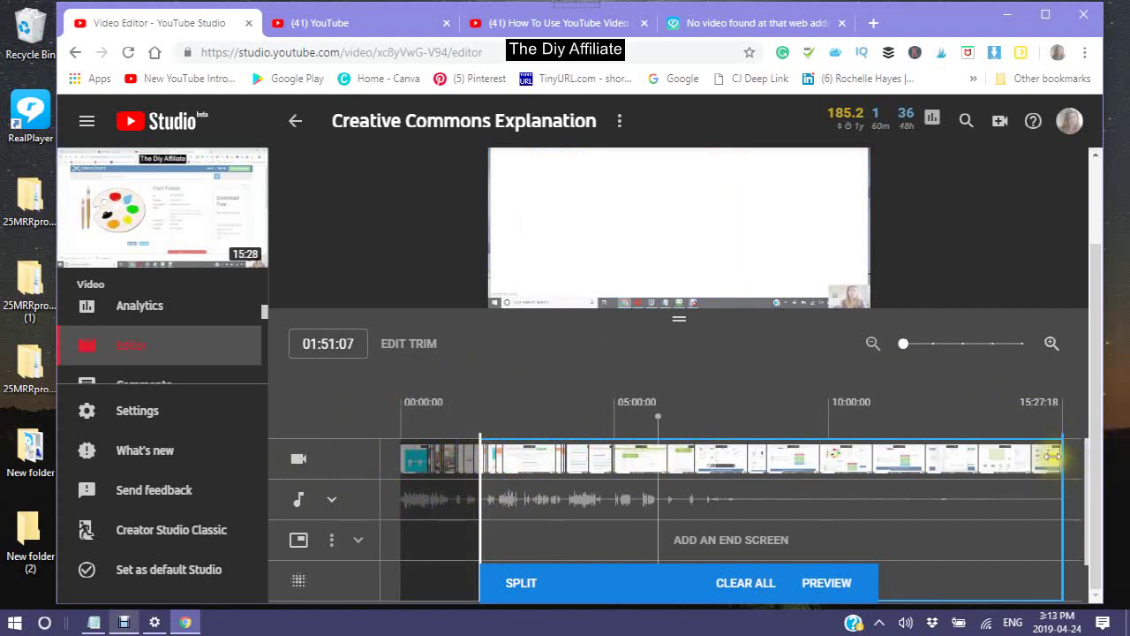
mouse_move(1064, 461)
mouse_down()
mouse_move(1036, 456)
mouse_move(1057, 459)
mouse_up()
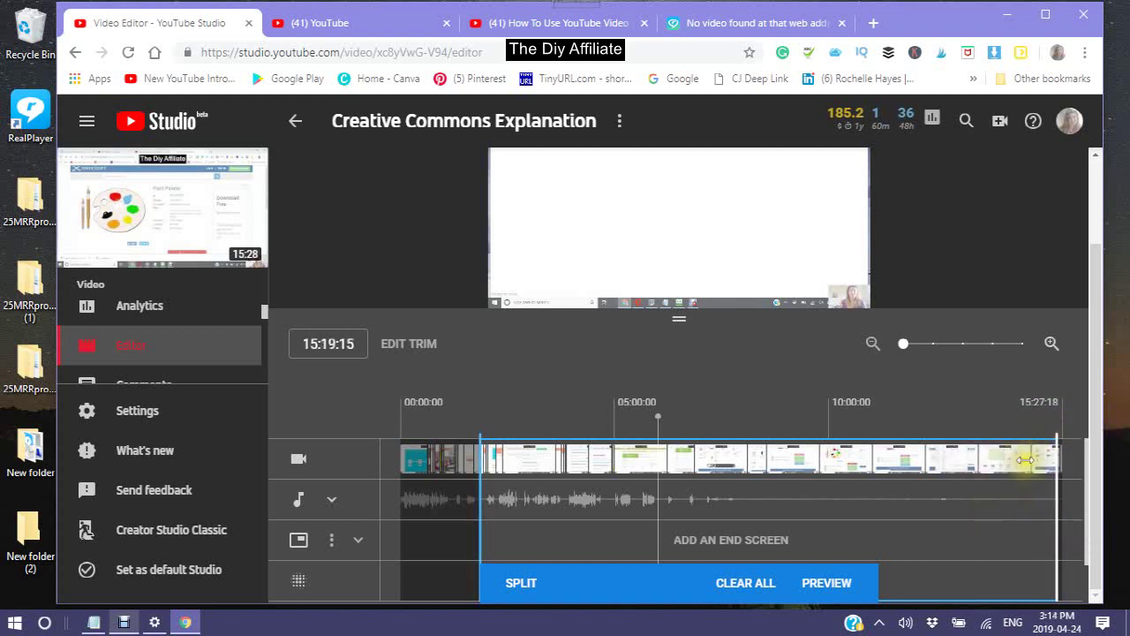
click(1009, 456)
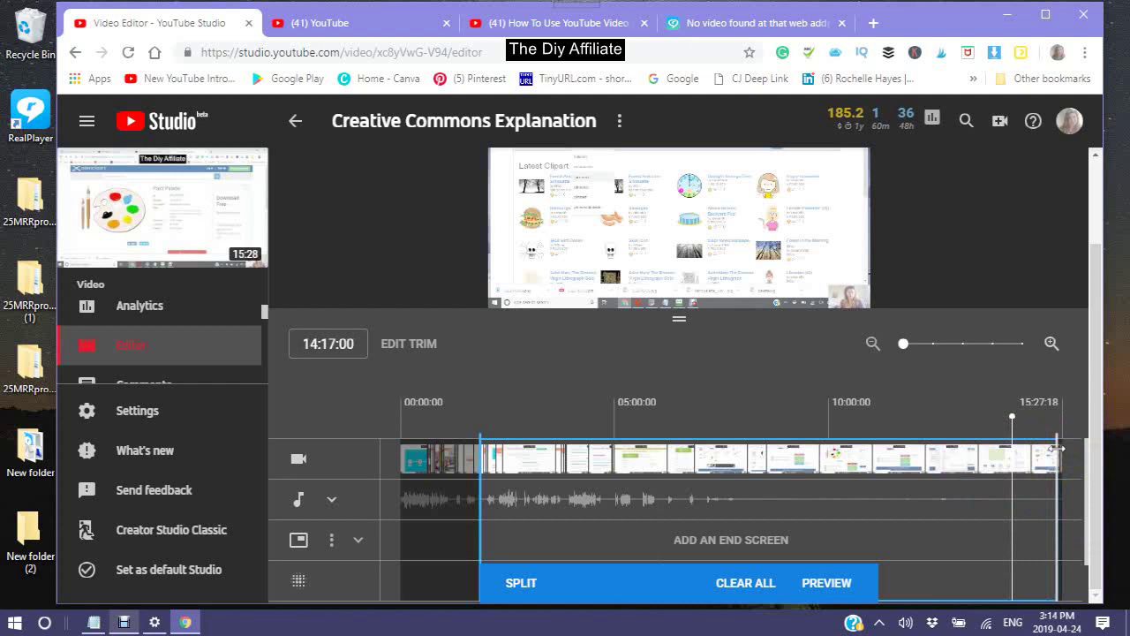
mouse_move(1057, 449)
mouse_down()
mouse_move(1081, 457)
mouse_move(1070, 442)
mouse_move(1049, 445)
mouse_up()
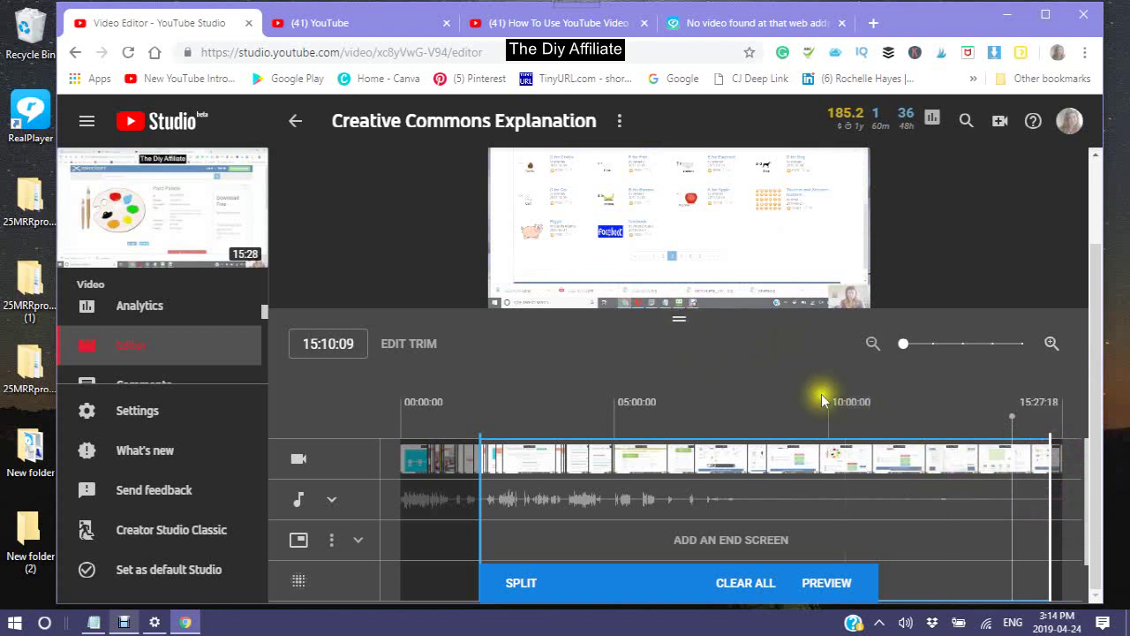
scroll(845, 399, up, 1)
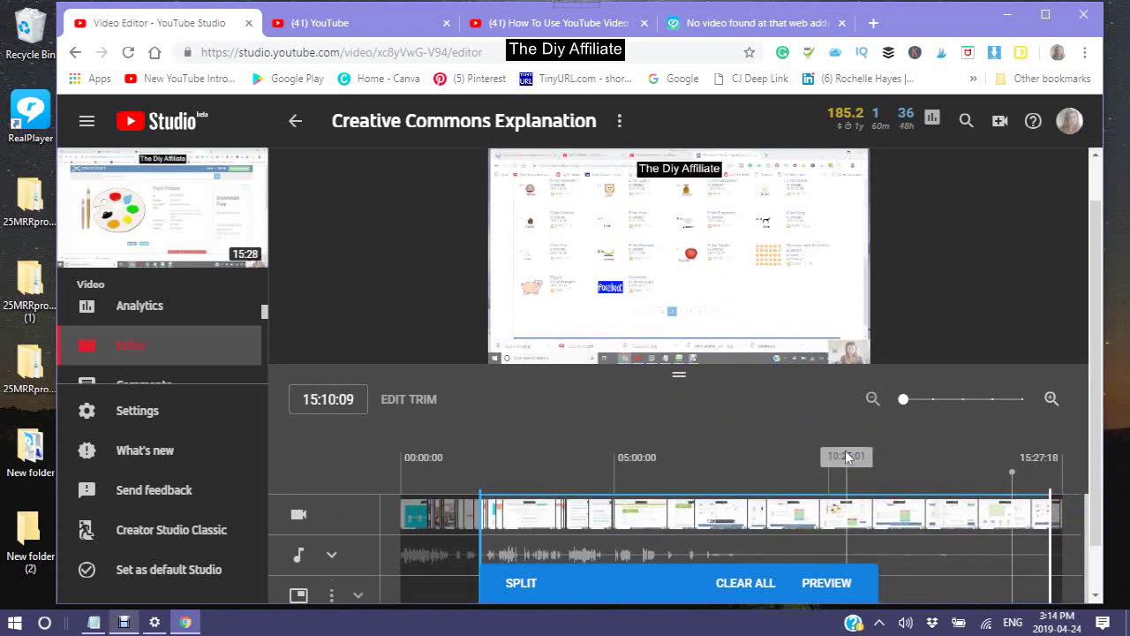
scroll(845, 456, down, 1)
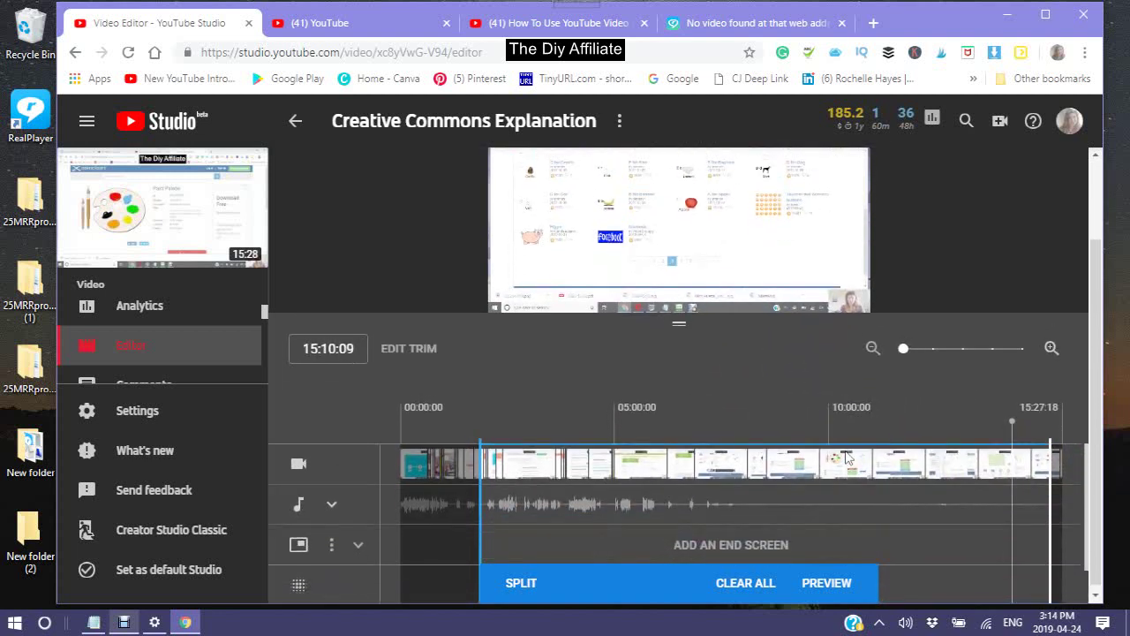
click(821, 587)
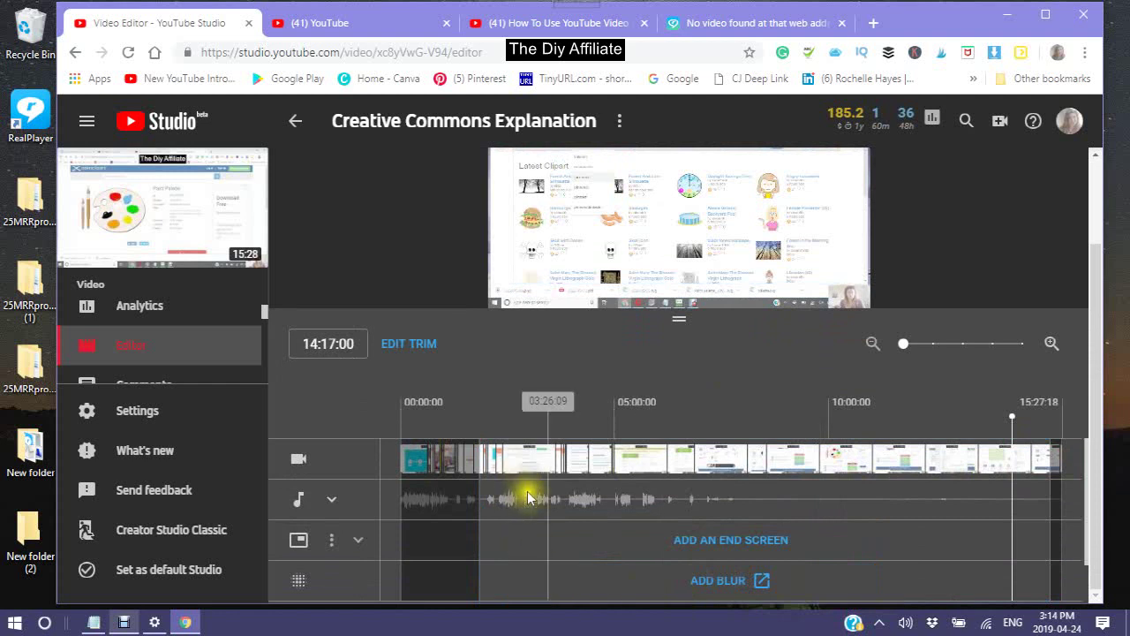
Place the playhead at about 02:03:03, just after the trimmed-off opening section
scroll(545, 300, up, 2)
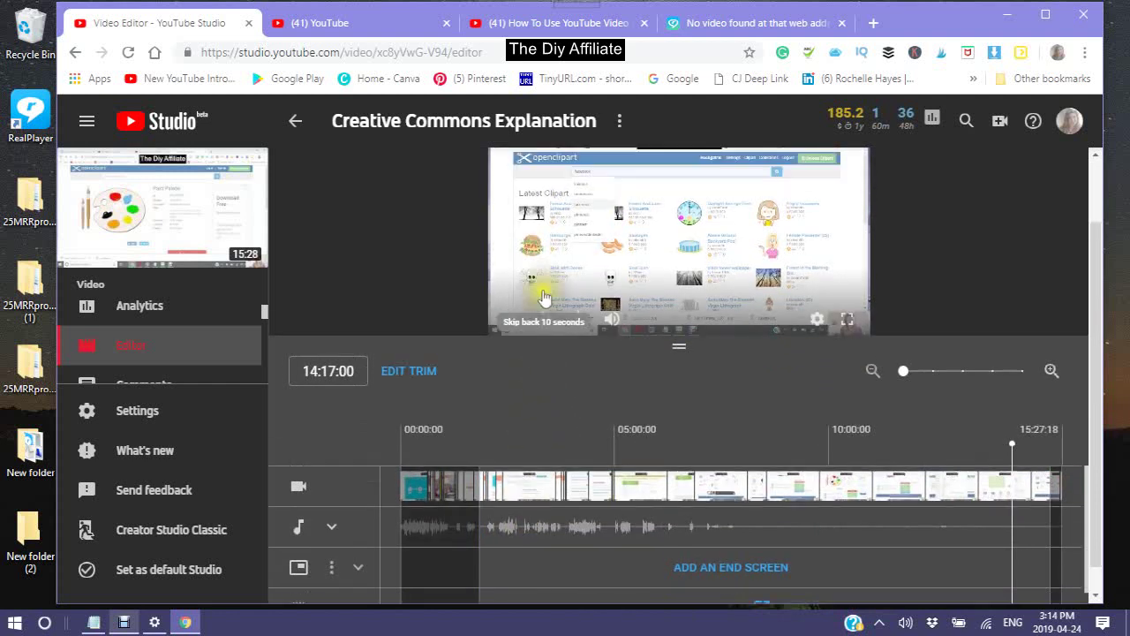
scroll(495, 362, down, 1)
scroll(492, 366, down, 1)
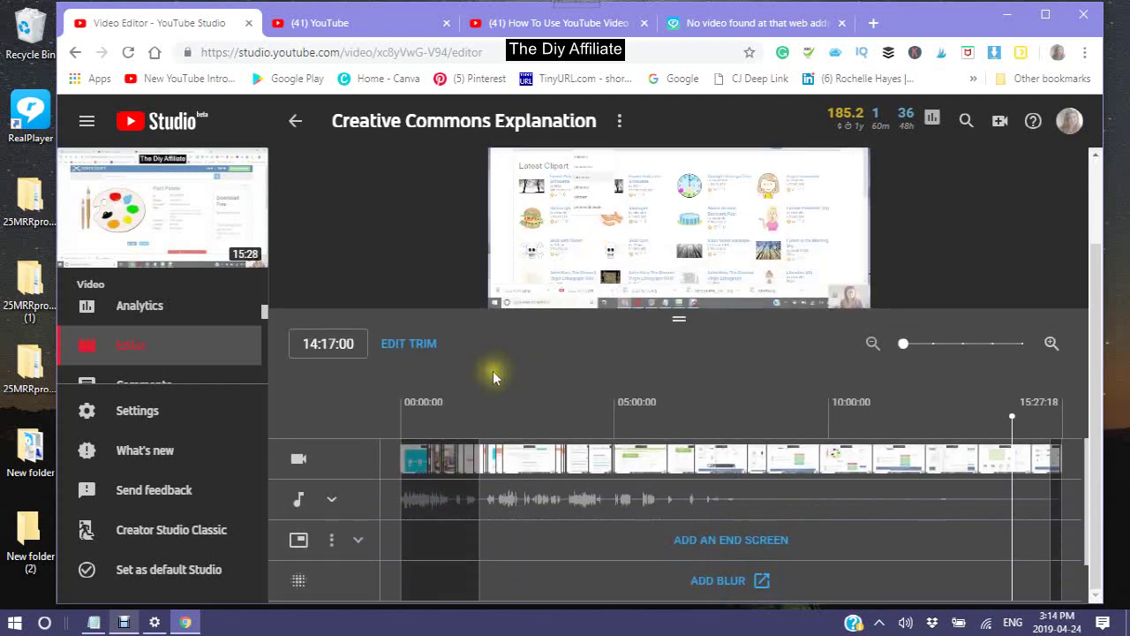
click(490, 477)
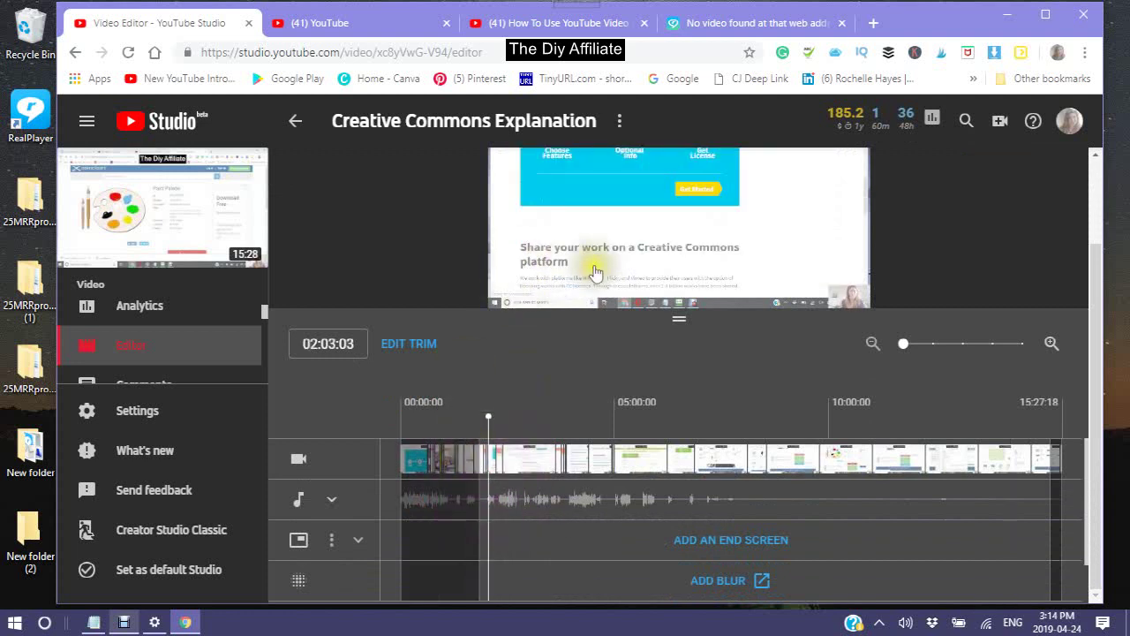
scroll(547, 300, up, 2)
scroll(547, 302, down, 2)
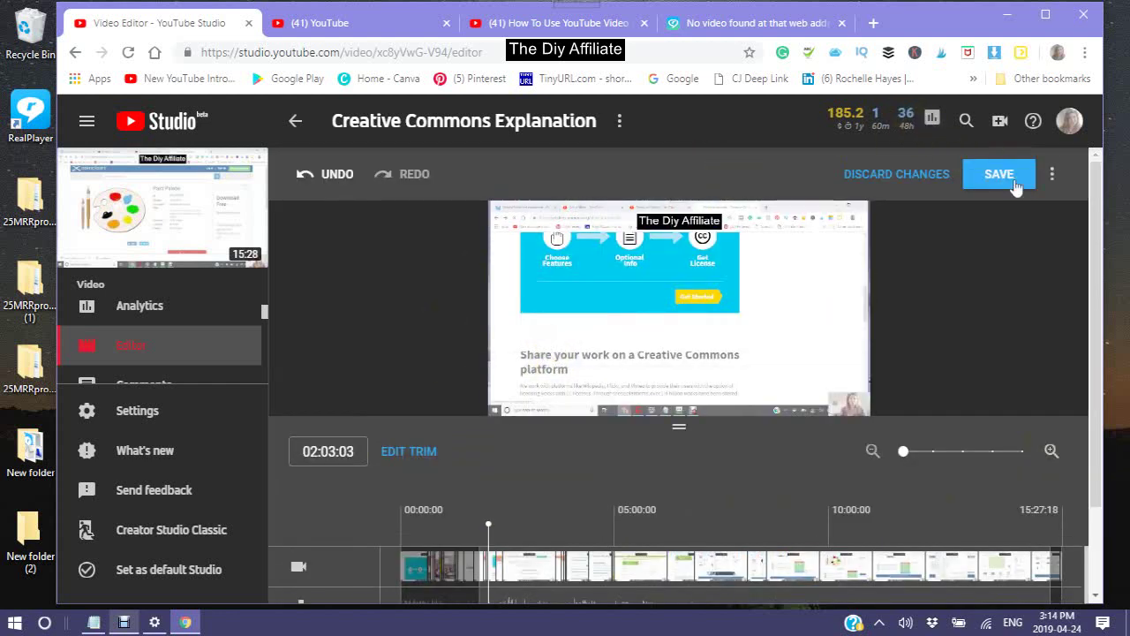
scroll(572, 470, down, 2)
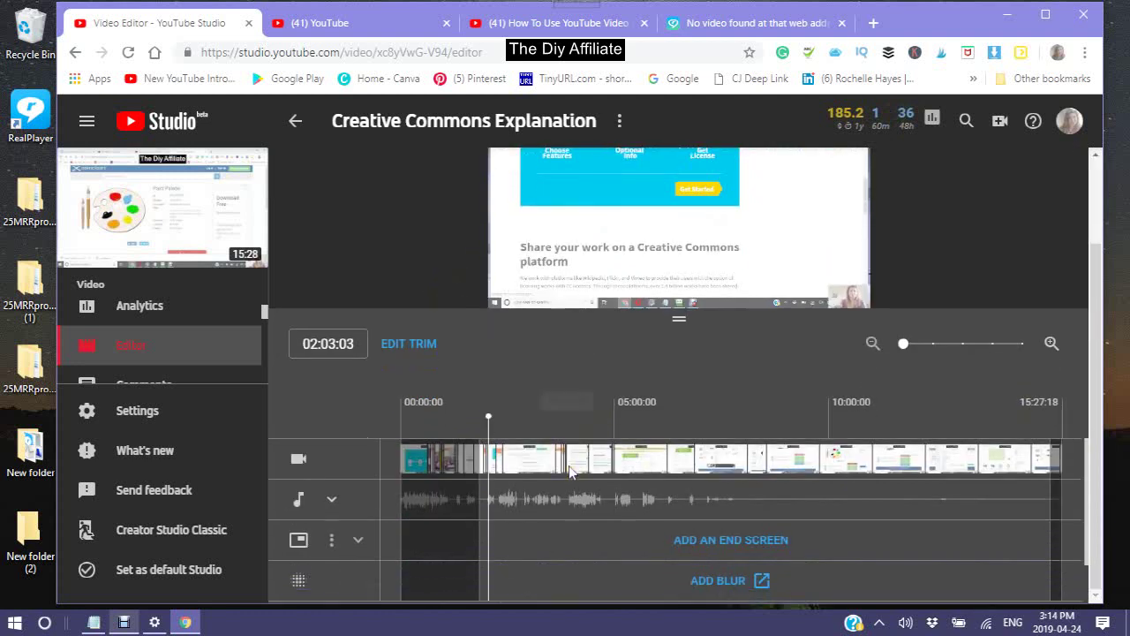
scroll(543, 433, down, 1)
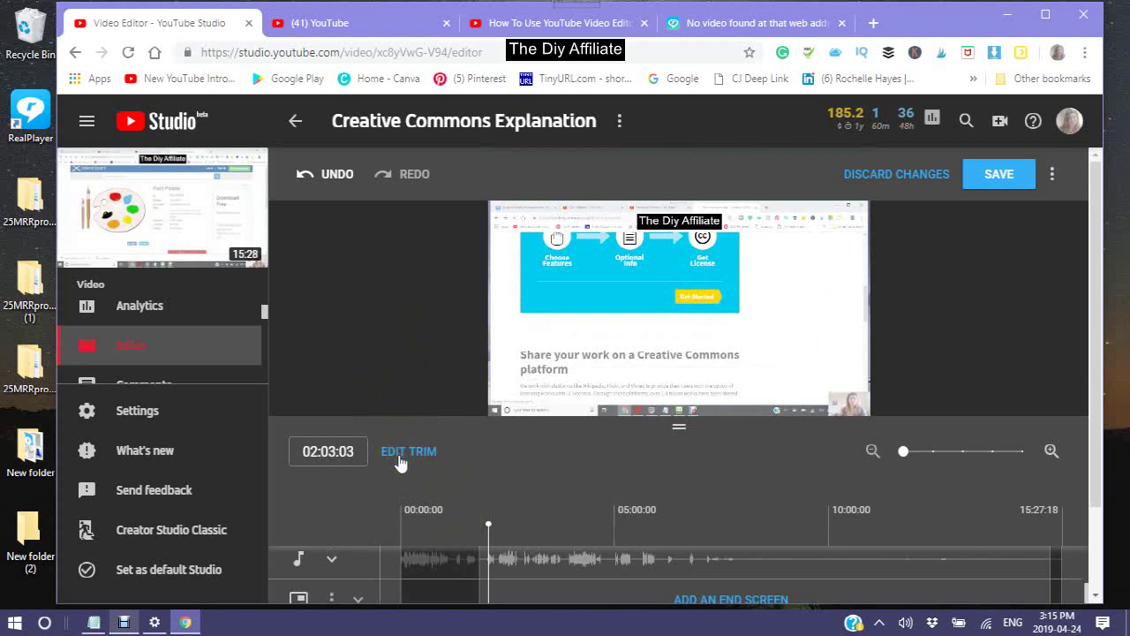
Reopen the trim for editing and split the clip at the playhead, 02:03:03
click(401, 457)
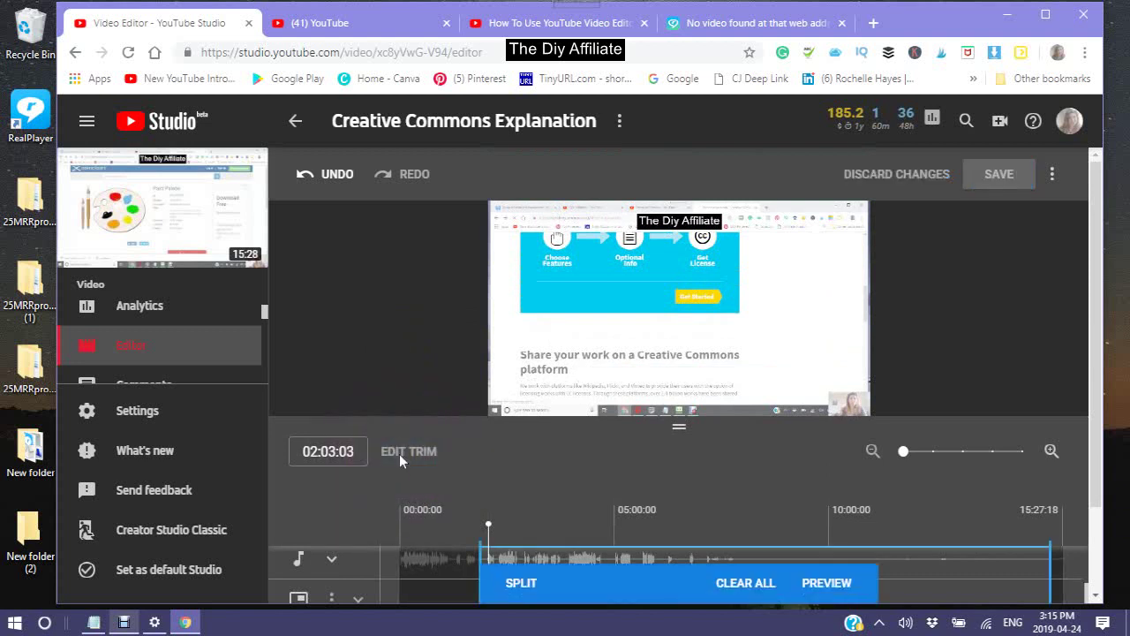
scroll(530, 424, down, 2)
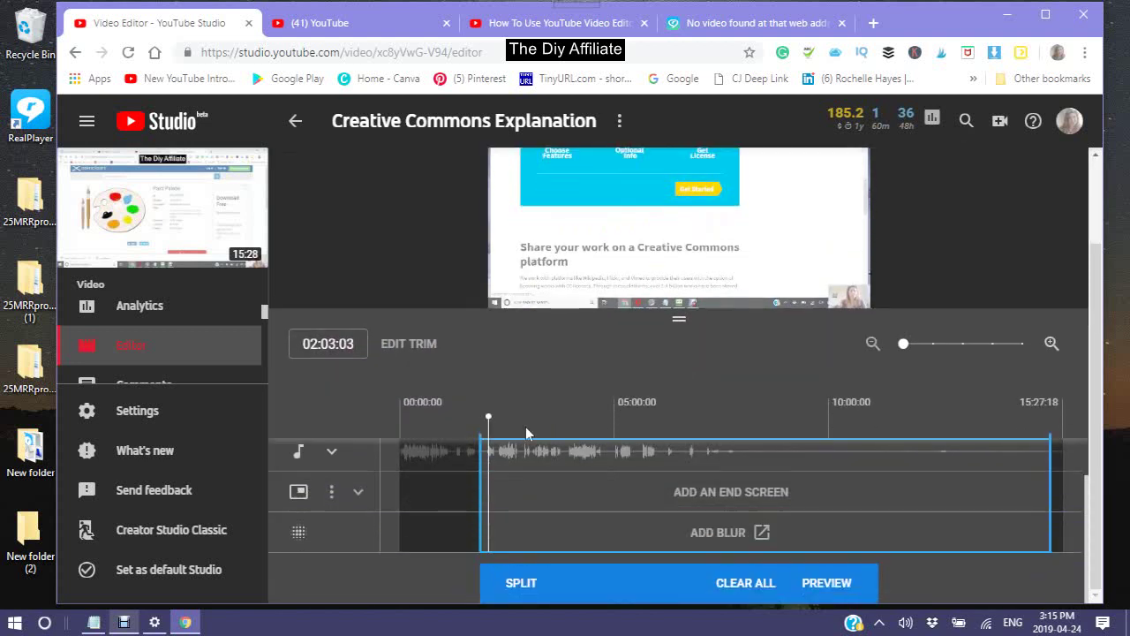
click(518, 589)
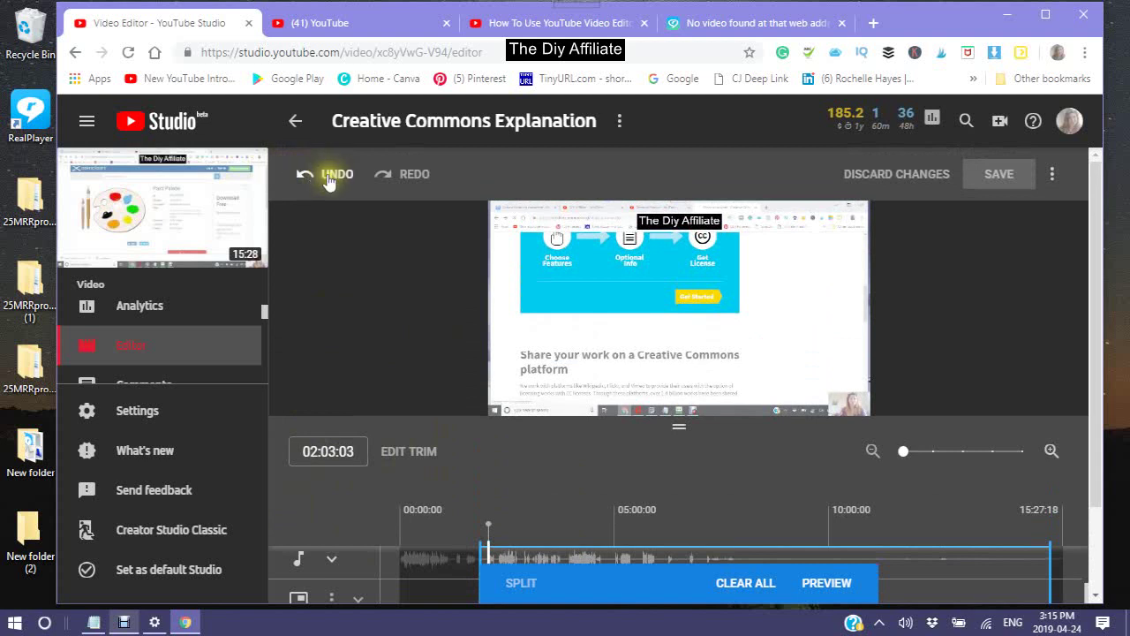
Undo the split at the playhead and clear all trim edits from the video
click(327, 177)
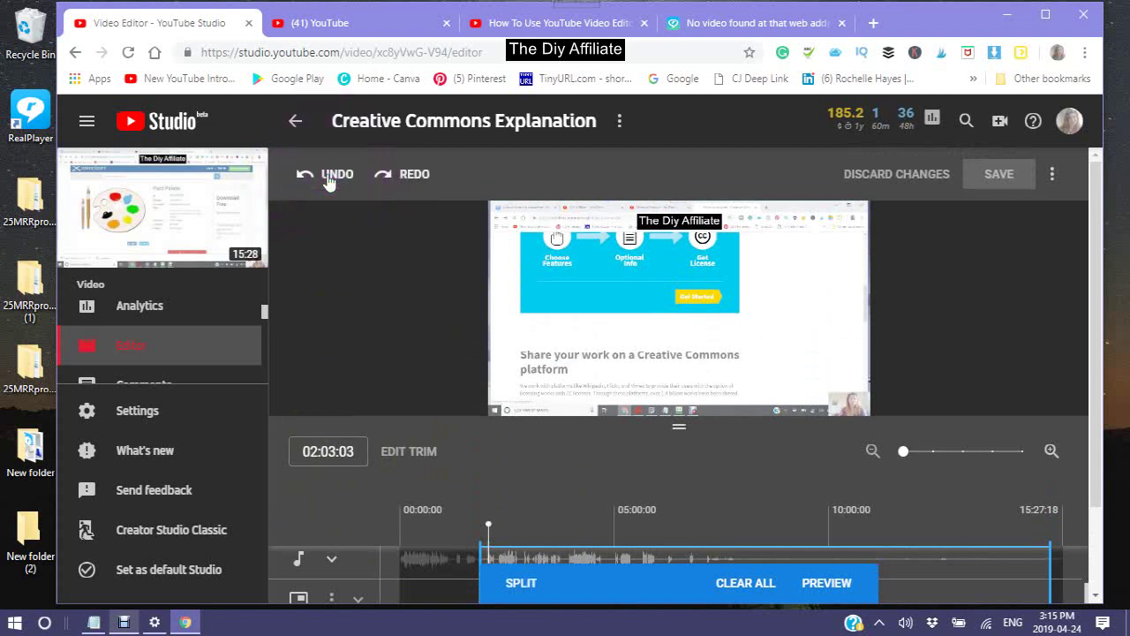
click(328, 177)
click(333, 177)
click(333, 177)
click(753, 586)
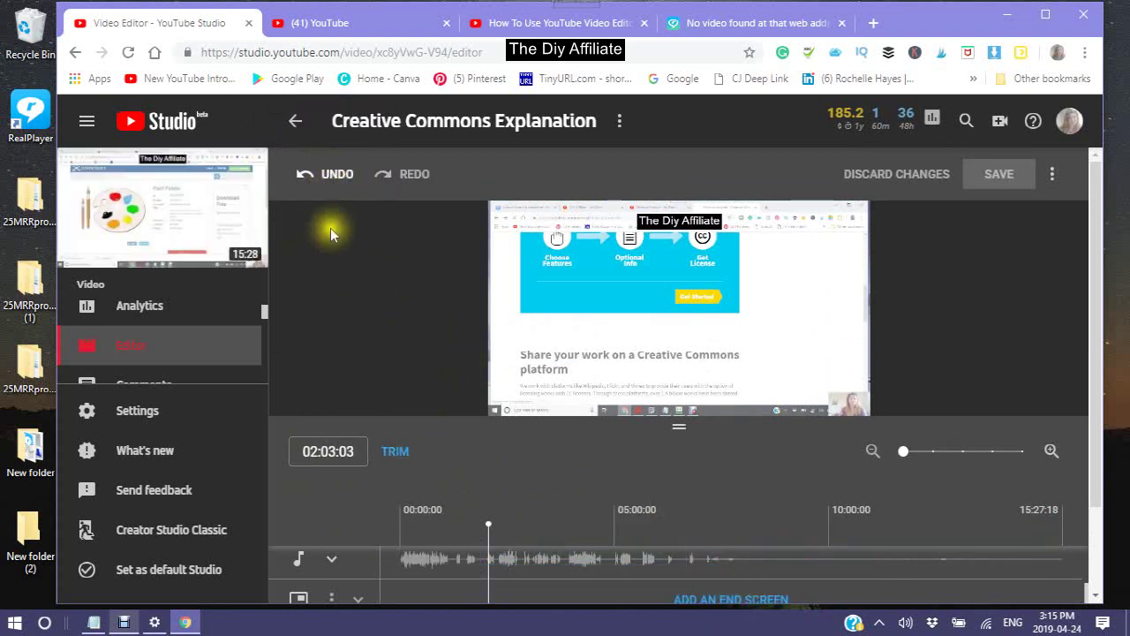
click(330, 178)
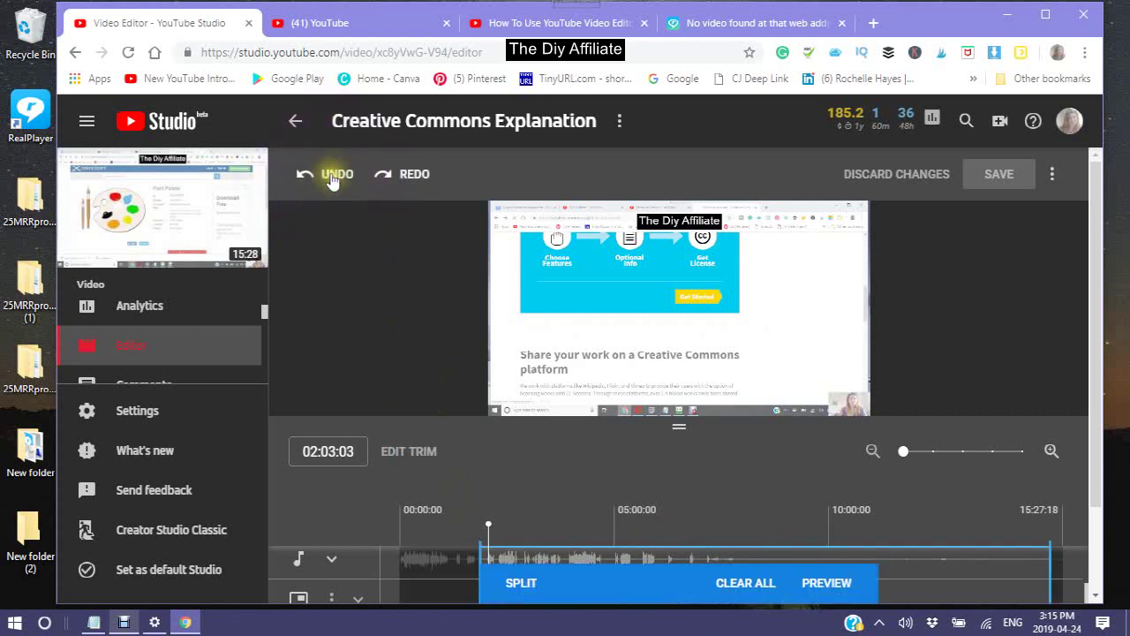
click(742, 590)
click(746, 587)
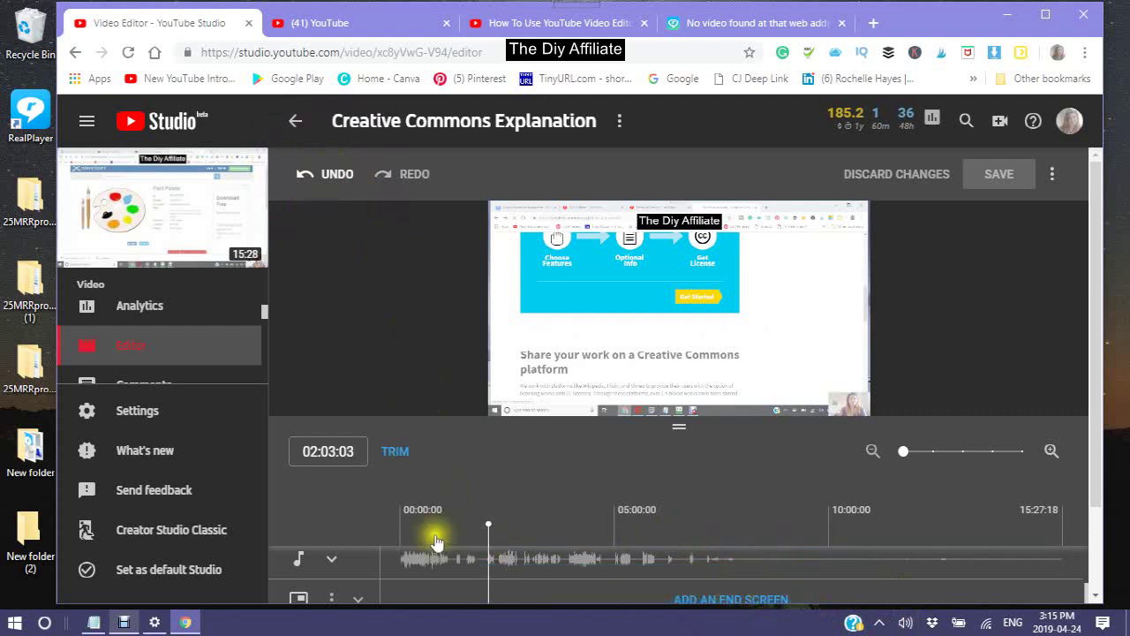
Play the video from the 02:03:03 playhead position and examine the timeline tracks
click(528, 332)
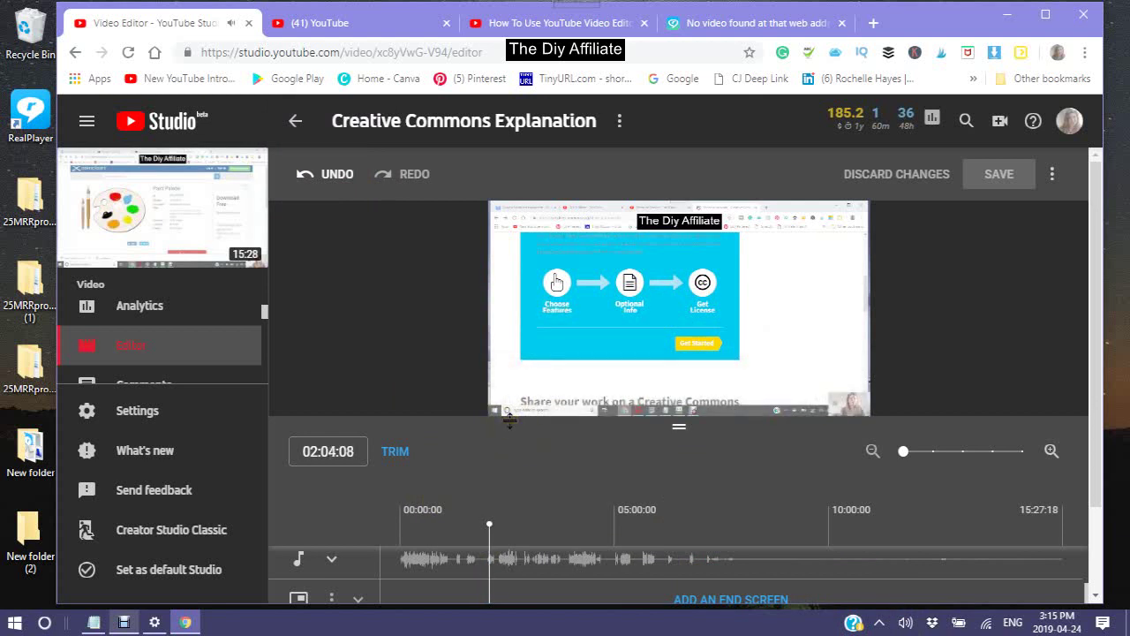
scroll(524, 348, down, 2)
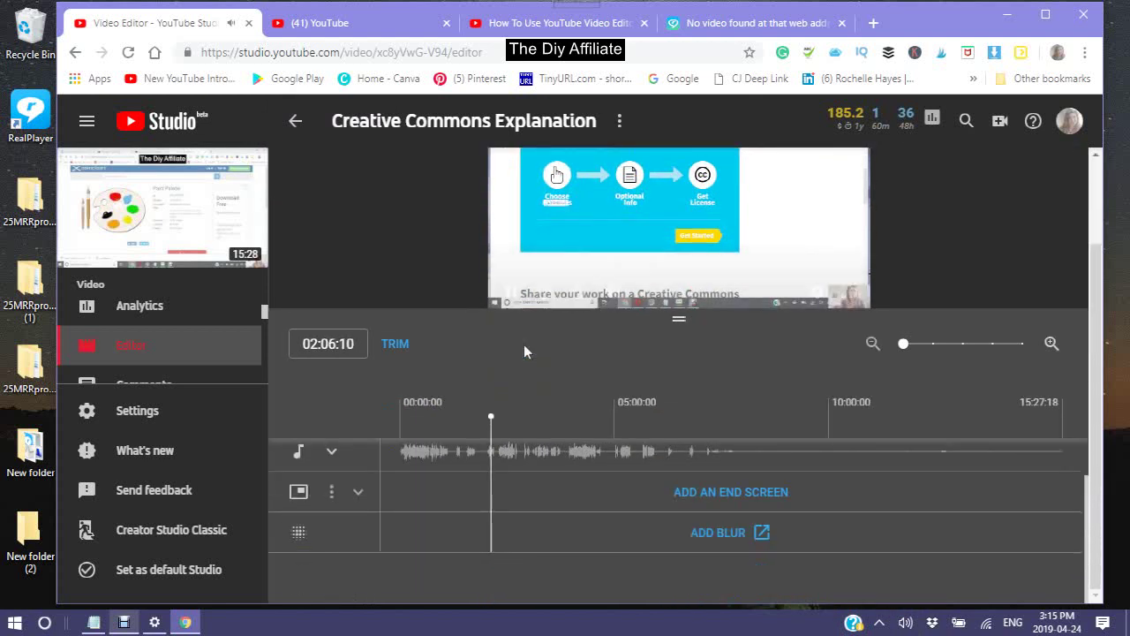
Reload the video editor page for the Creative Commons Explanation video
scroll(399, 254, up, 2)
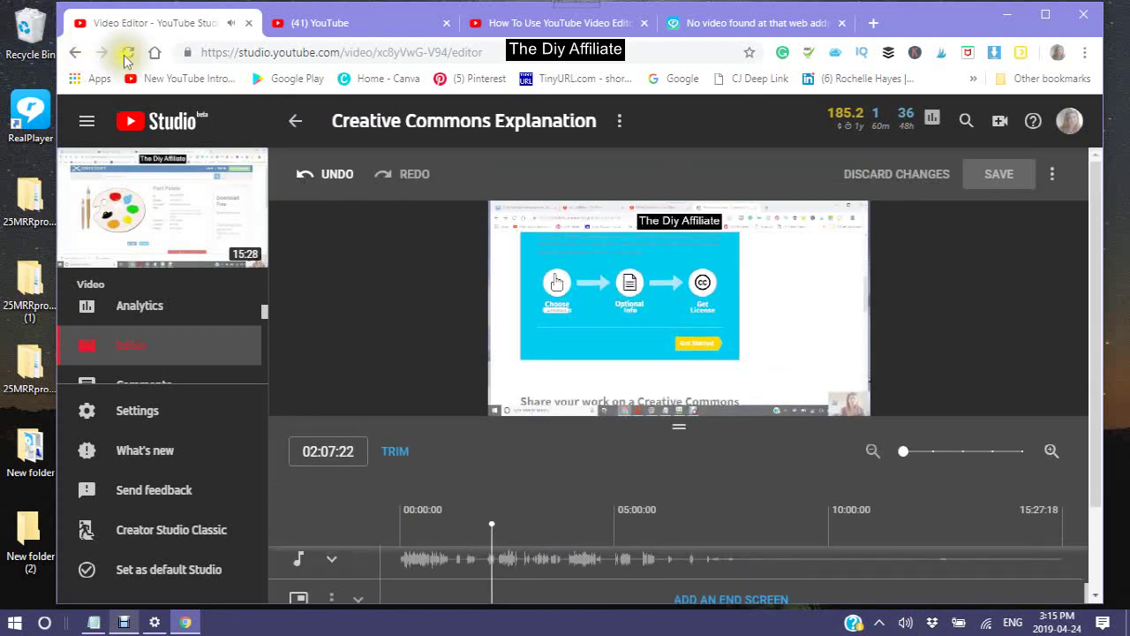
click(129, 59)
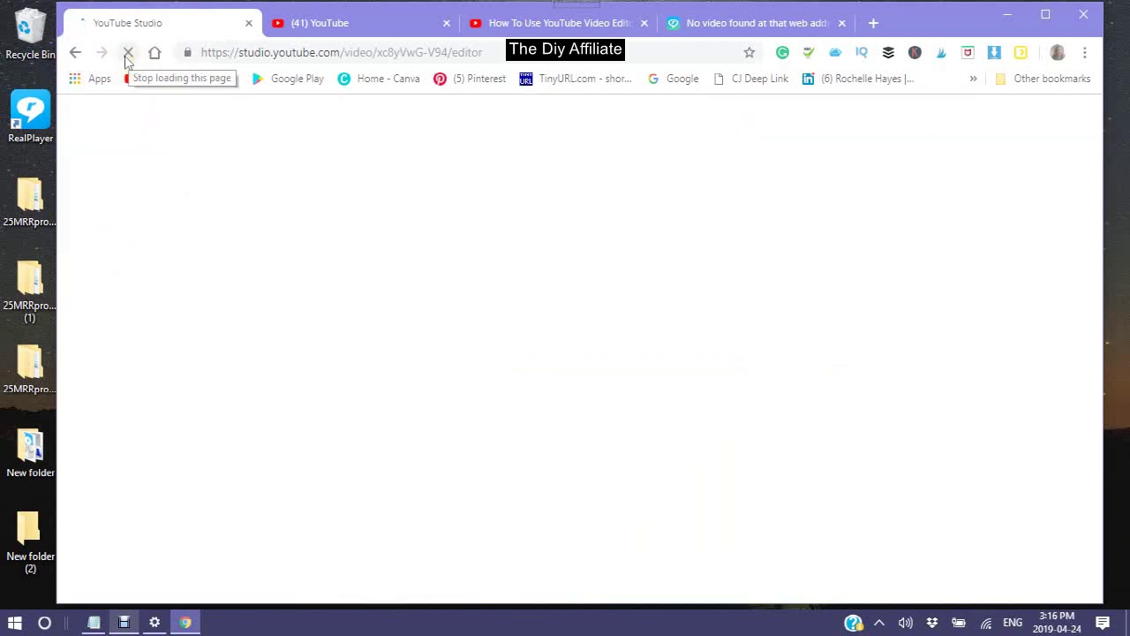
click(128, 54)
click(128, 54)
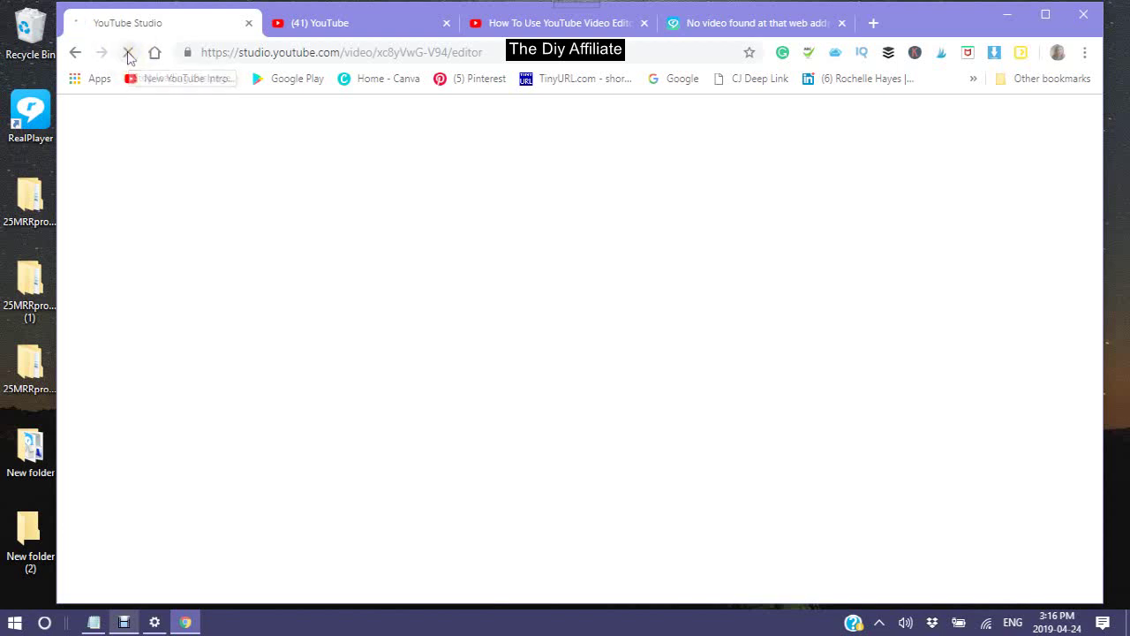
click(115, 56)
click(106, 51)
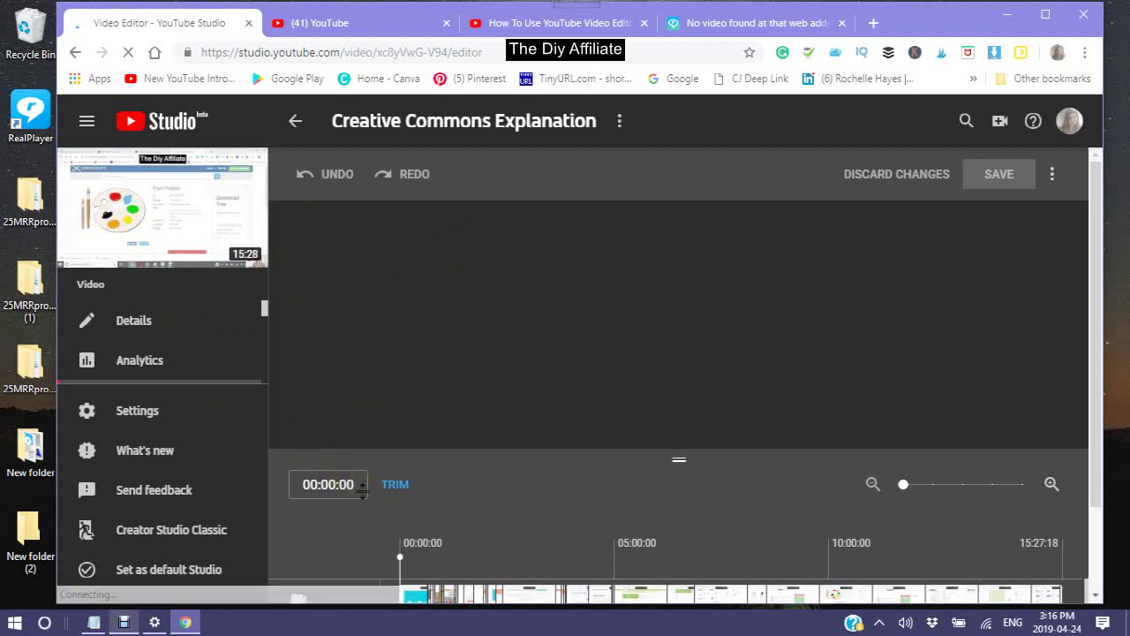
Start a trim, place the playhead at 05:37:10 and split the clip there
scroll(362, 491, down, 1)
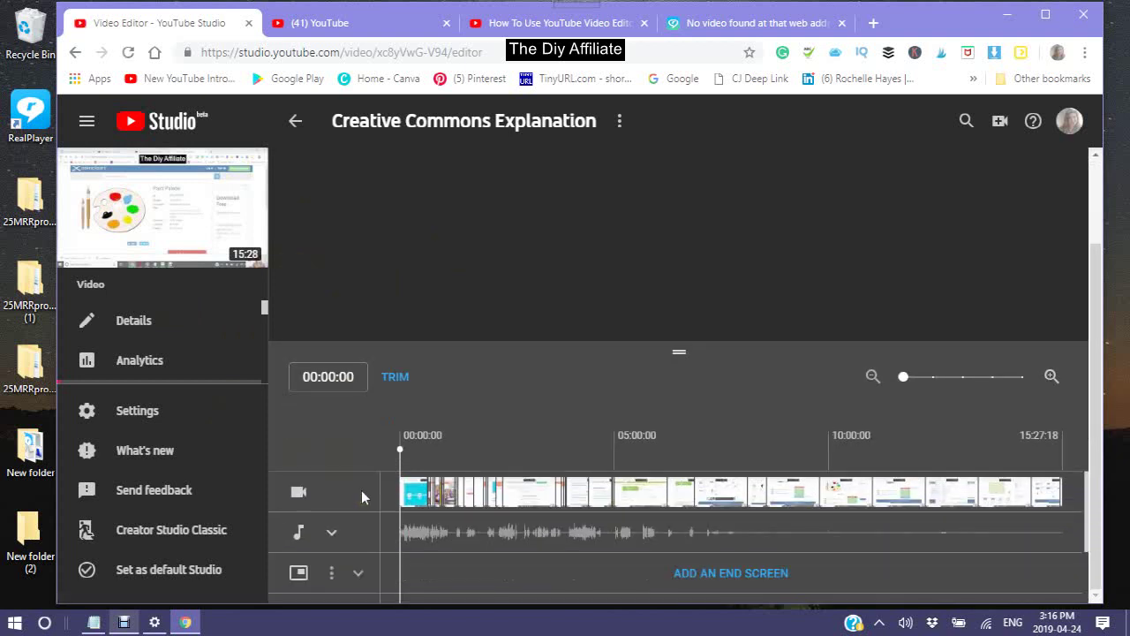
scroll(353, 477, down, 1)
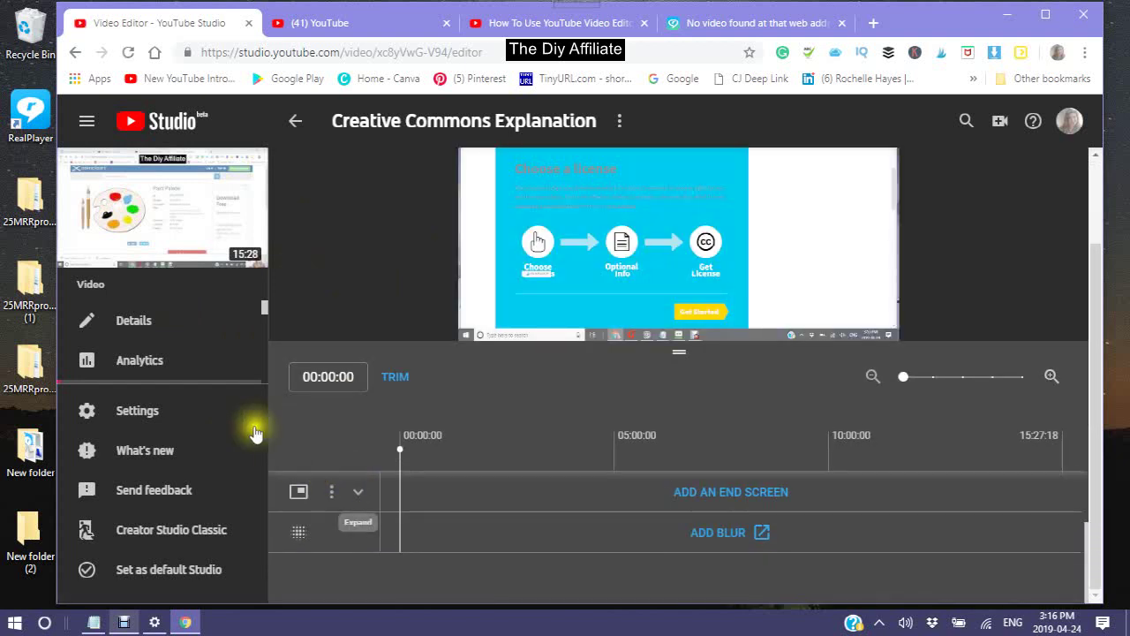
click(394, 378)
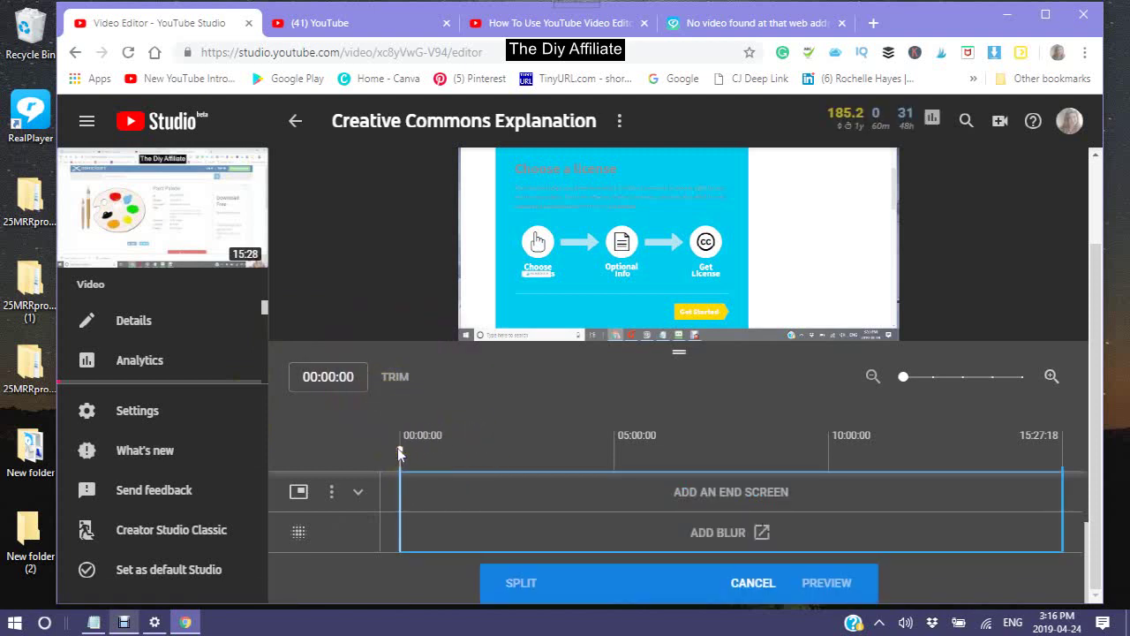
drag(398, 453, 639, 470)
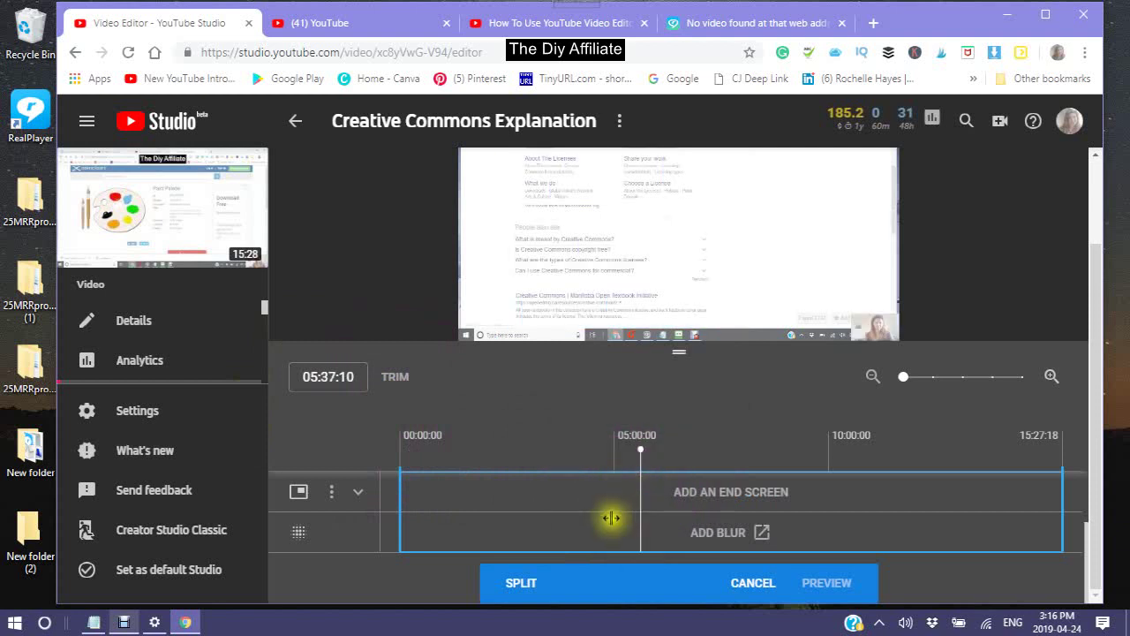
click(517, 584)
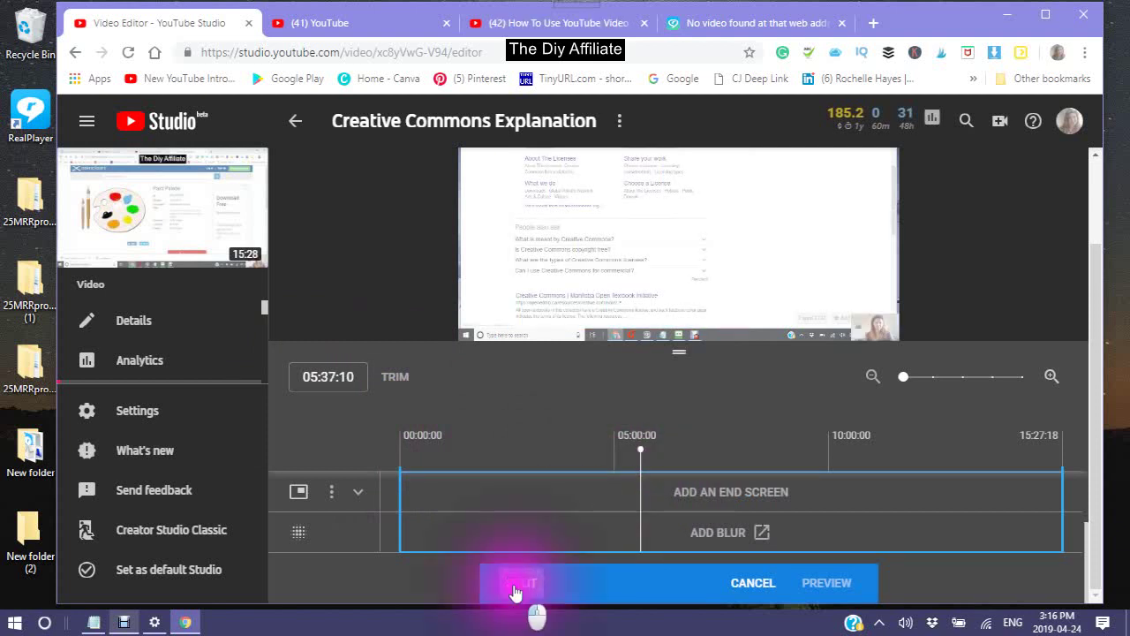
Cut out the section from the split at 05:37:10 to 07:17:04 and preview the trim
click(641, 469)
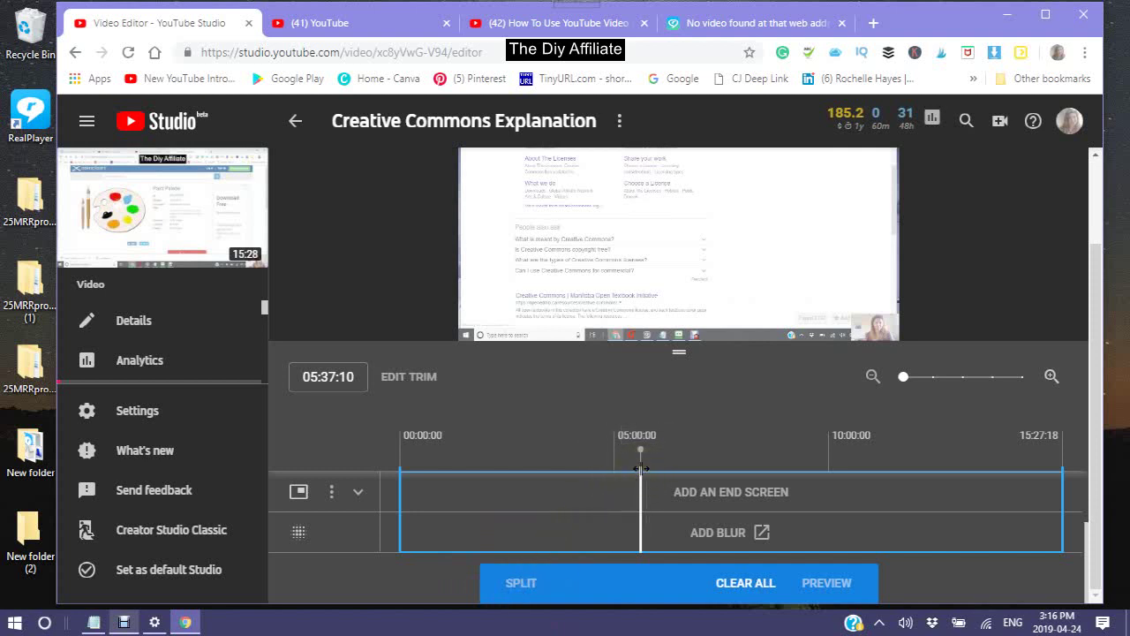
drag(641, 469, 712, 453)
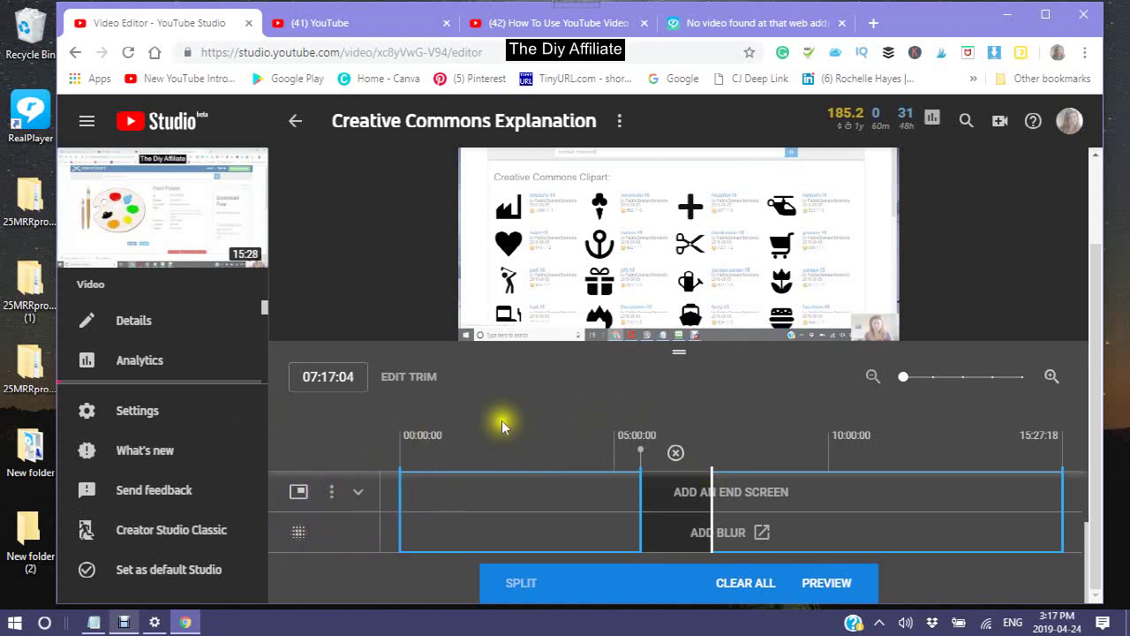
click(824, 590)
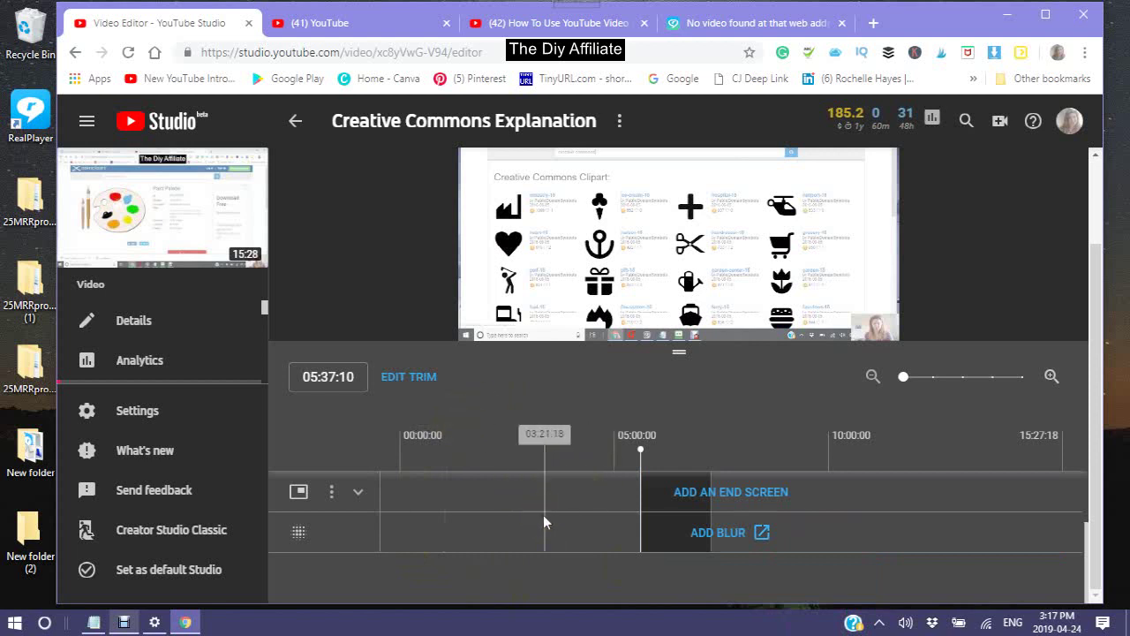
Examine the cut section across the timeline tracks and place the playhead beyond it at 08:54:14
scroll(544, 515, up, 2)
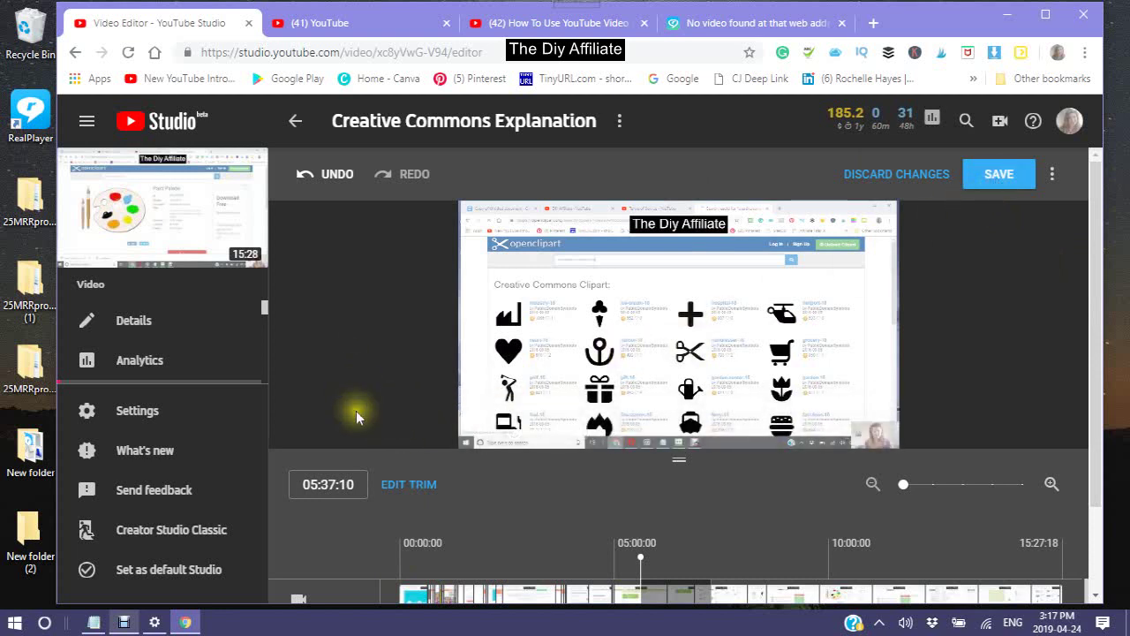
scroll(357, 415, down, 1)
scroll(386, 437, down, 1)
scroll(388, 430, down, 1)
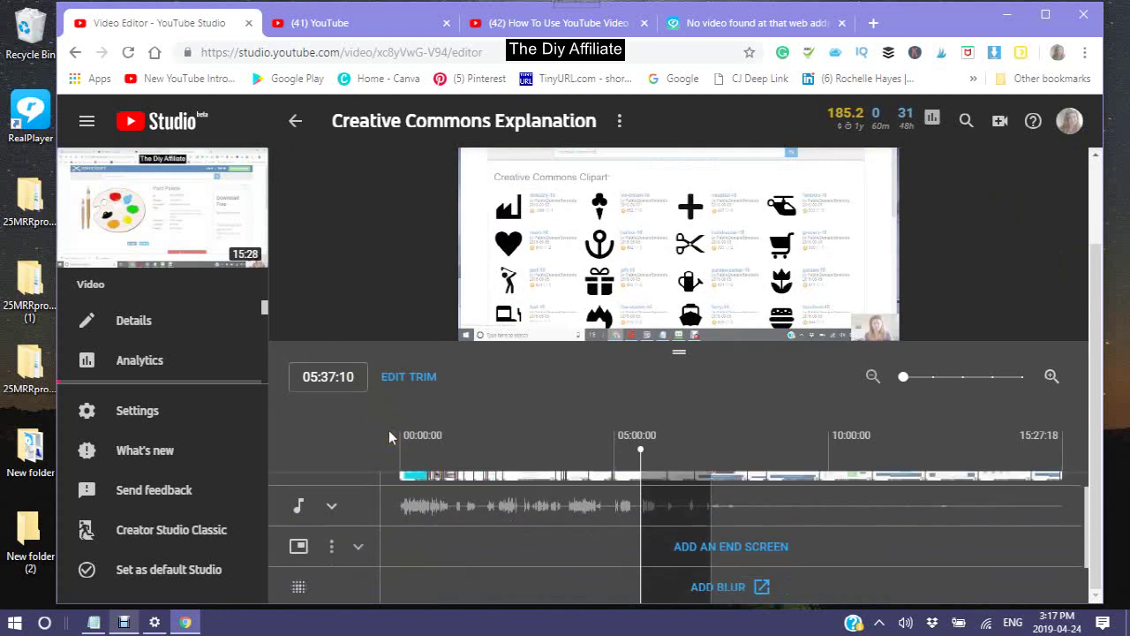
scroll(497, 461, up, 3)
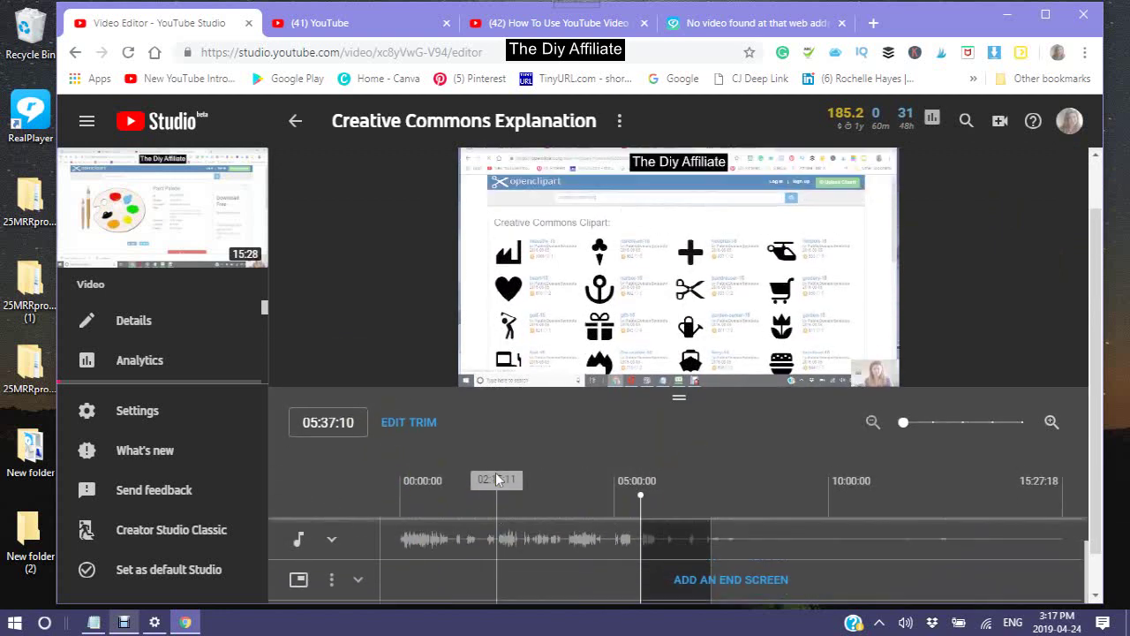
scroll(559, 513, down, 1)
scroll(559, 513, down, 1)
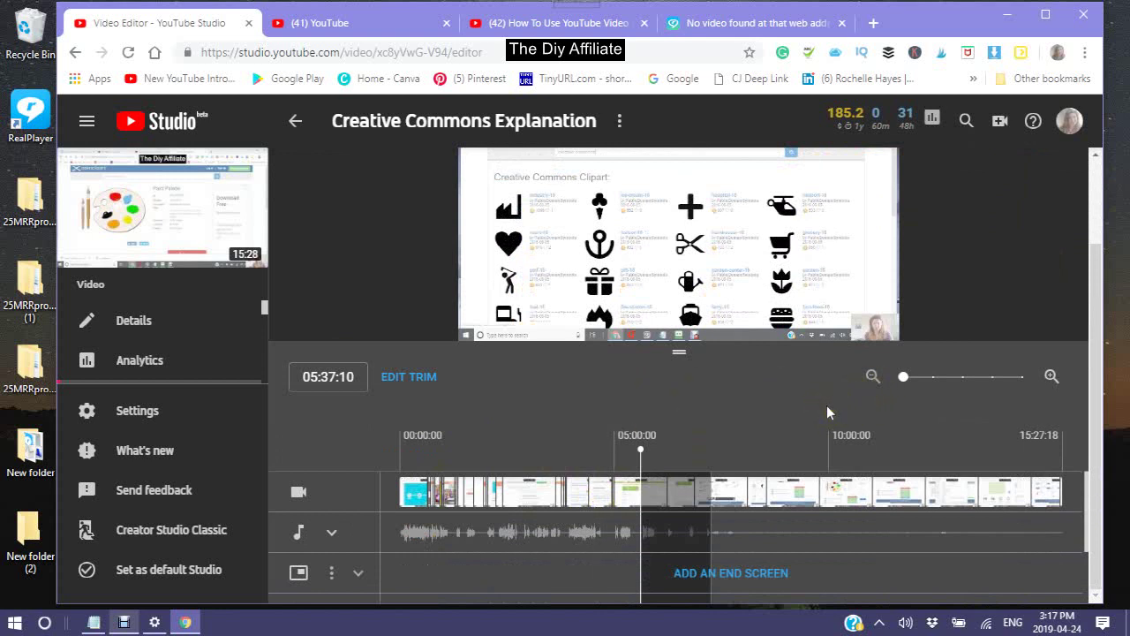
click(780, 530)
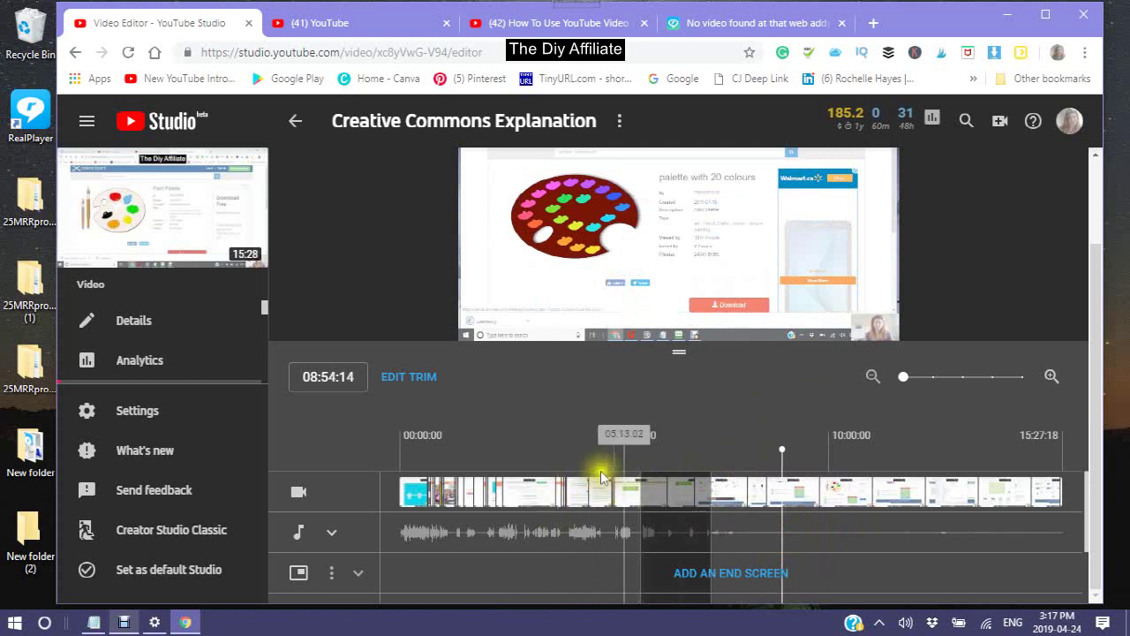
Discard all unsaved trim changes to the video
scroll(601, 477, down, 3)
scroll(599, 482, up, 3)
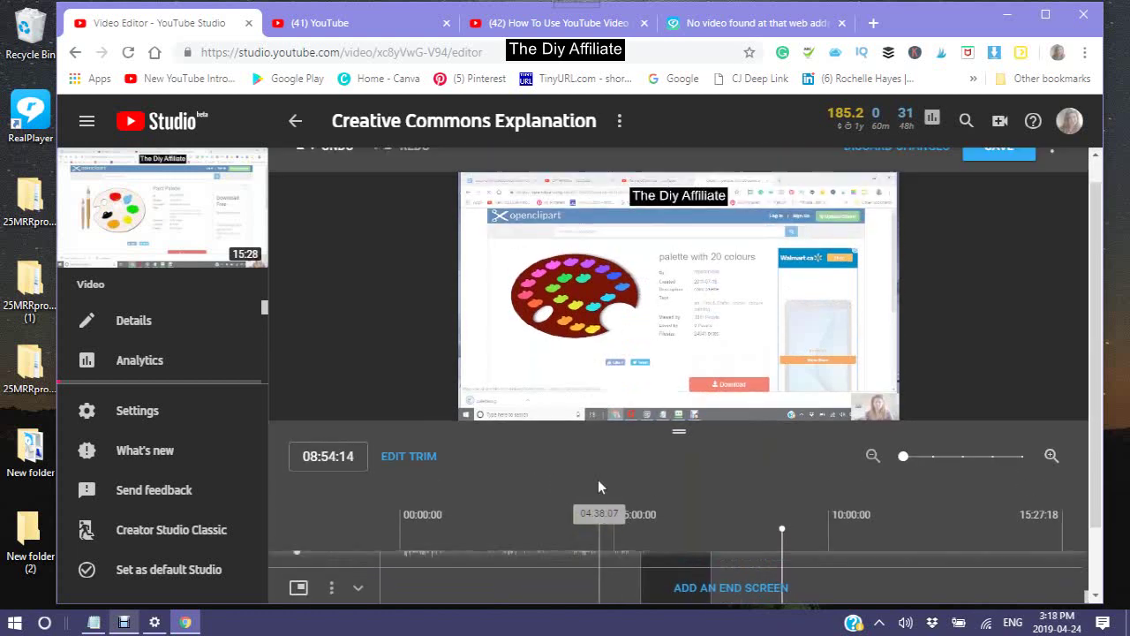
scroll(597, 481, up, 1)
scroll(571, 497, down, 2)
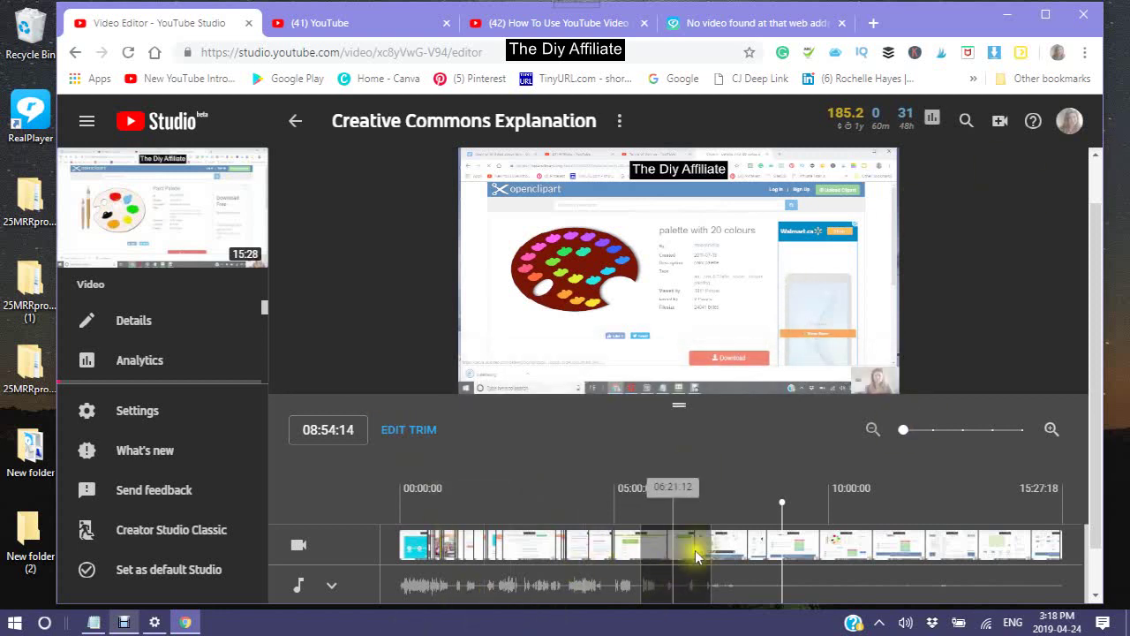
scroll(538, 530, down, 2)
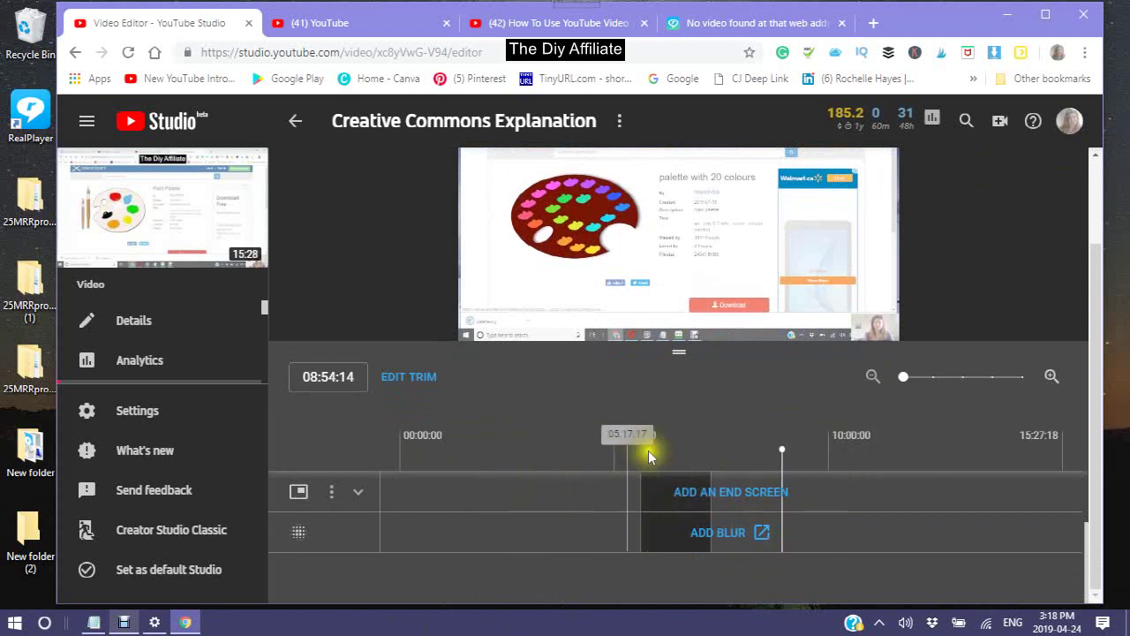
click(621, 474)
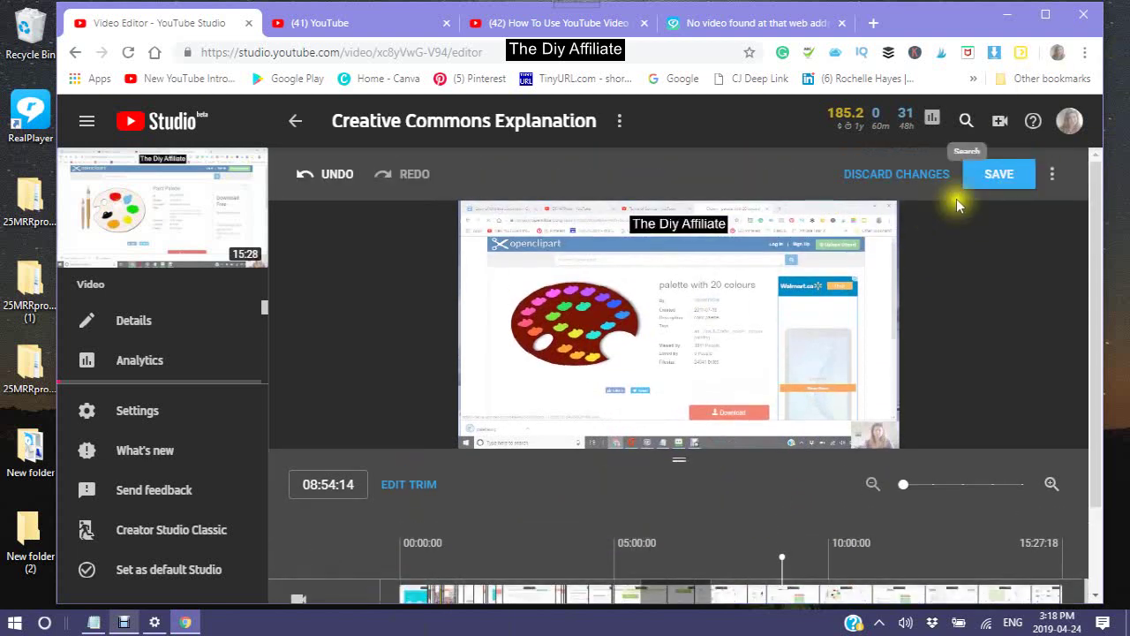
click(888, 181)
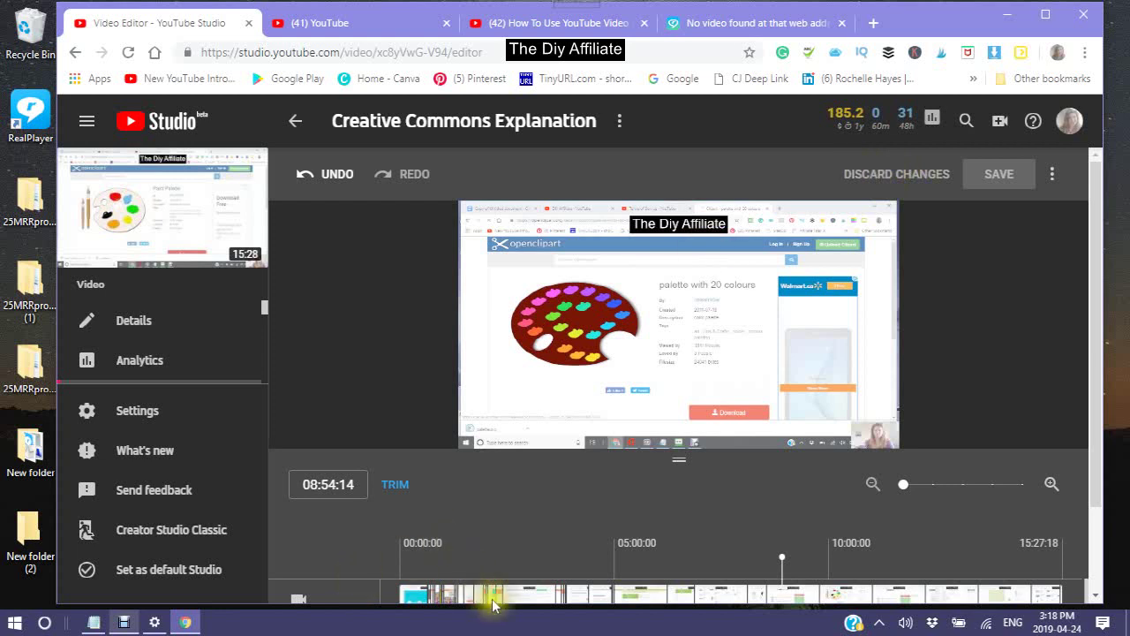
Place the playhead at 15:20:19, just before the end of the video
scroll(529, 518, down, 2)
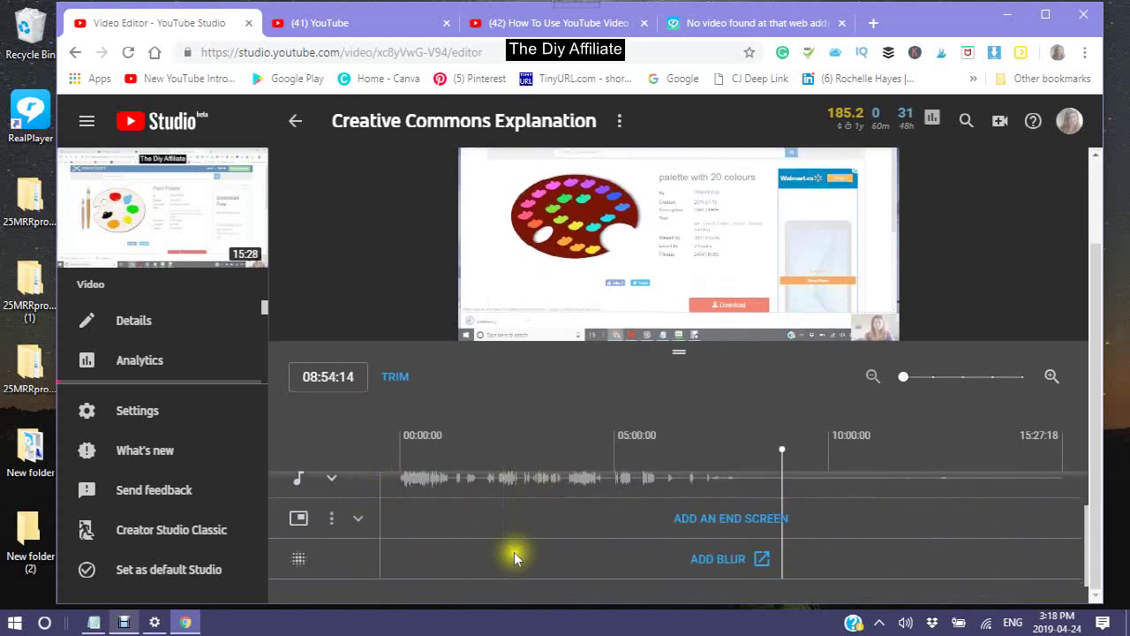
scroll(491, 574, up, 2)
scroll(499, 543, down, 1)
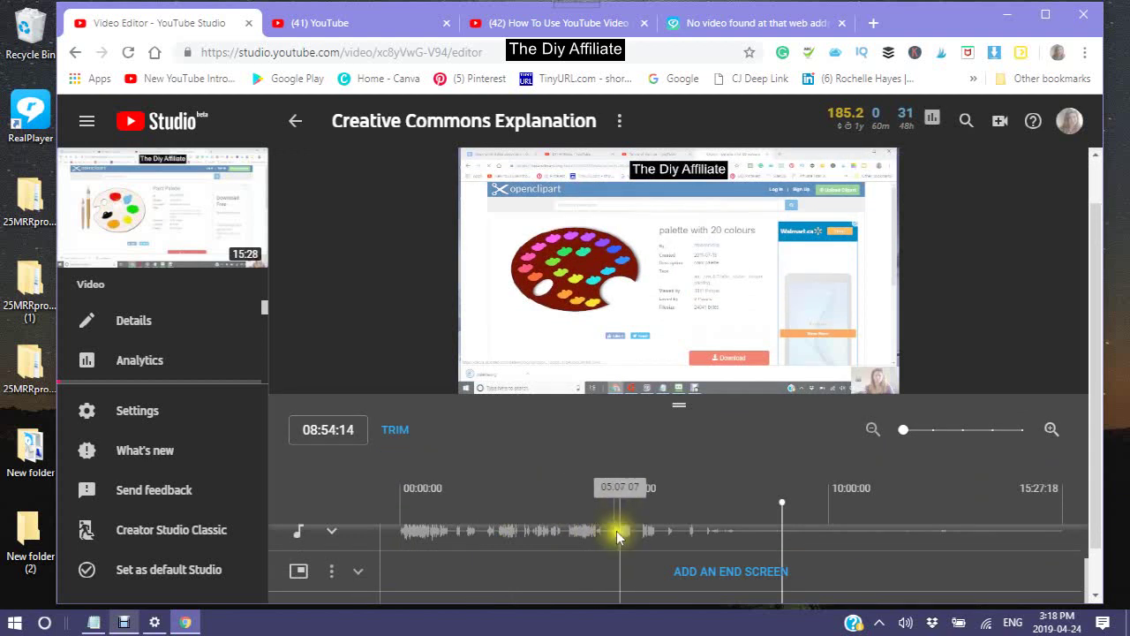
scroll(618, 528, up, 1)
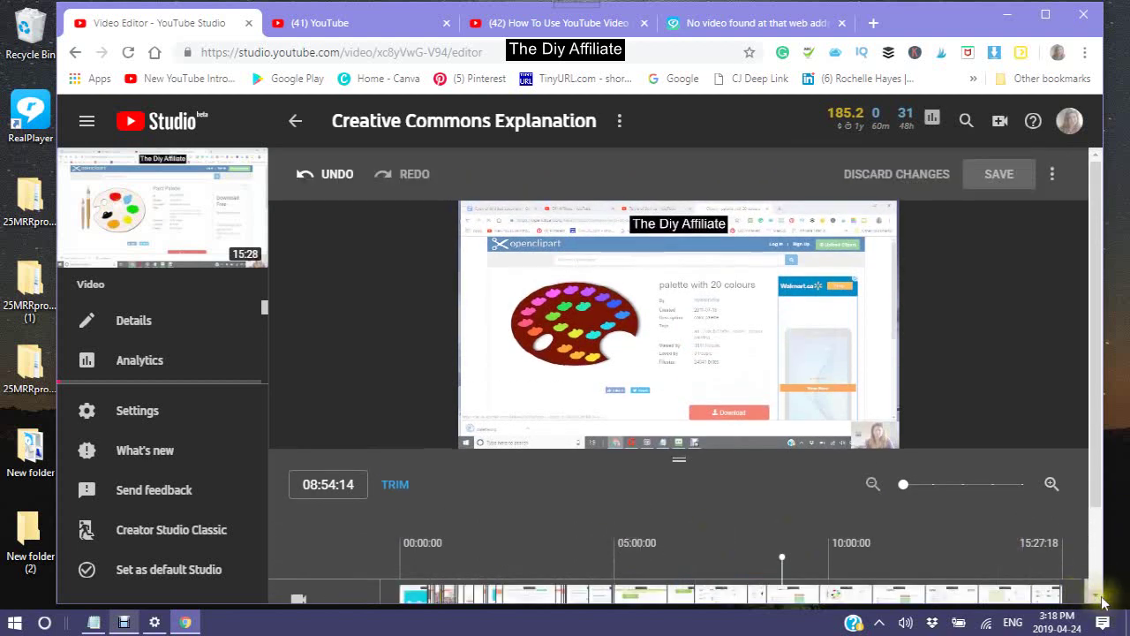
scroll(1101, 600, down, 2)
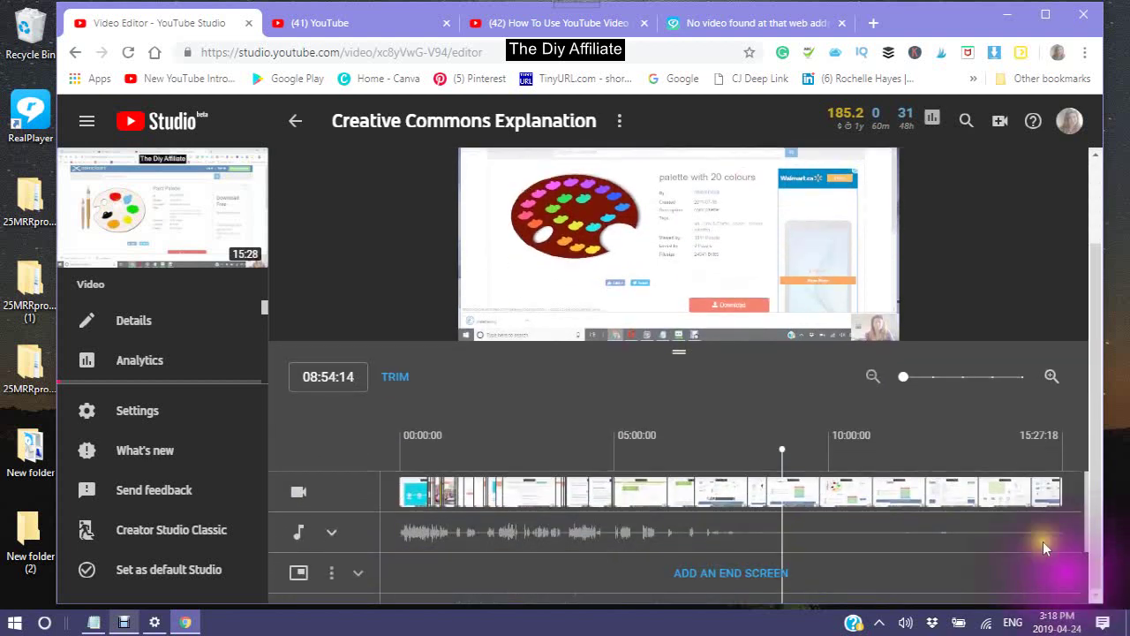
click(1063, 497)
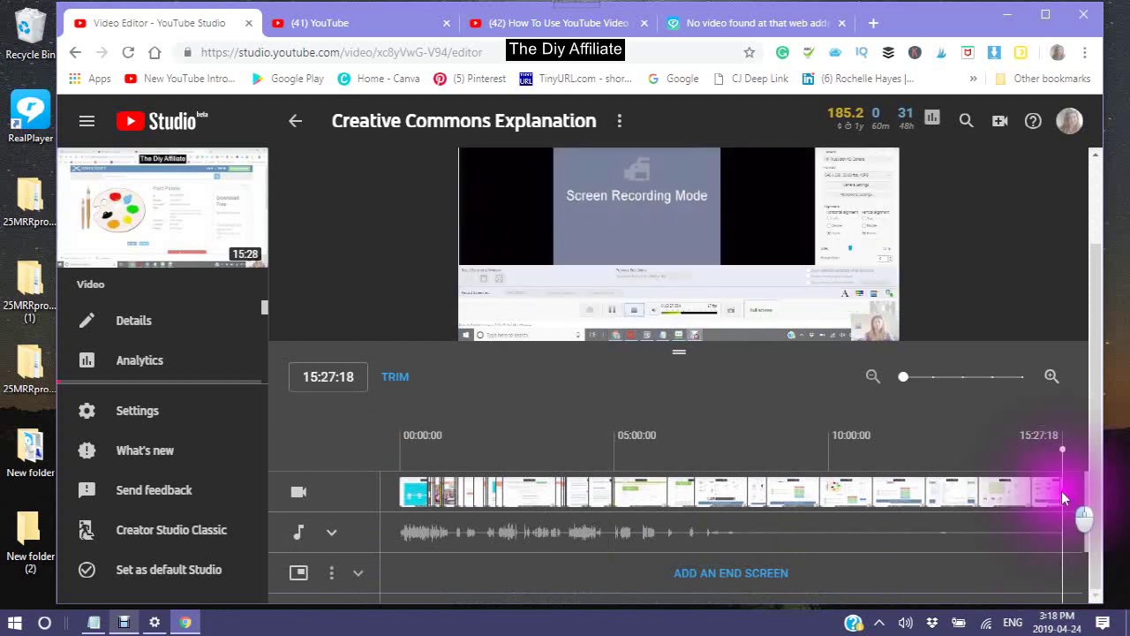
click(1058, 495)
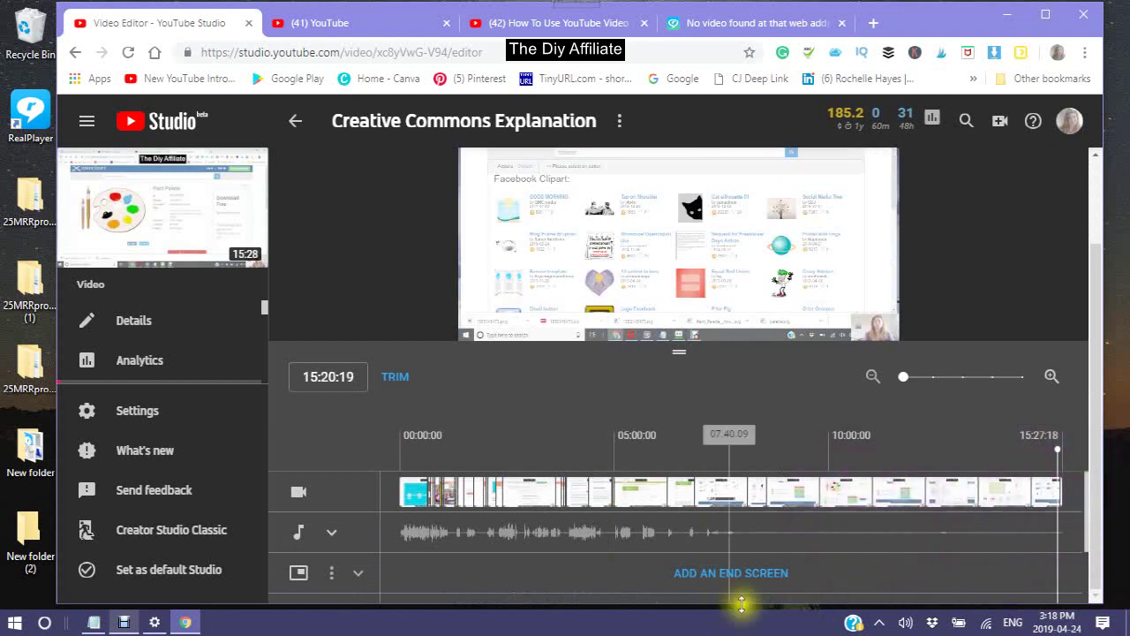
Start trimming the Creative Commons Explanation video and bring its timeline tracks into view
scroll(406, 291, up, 2)
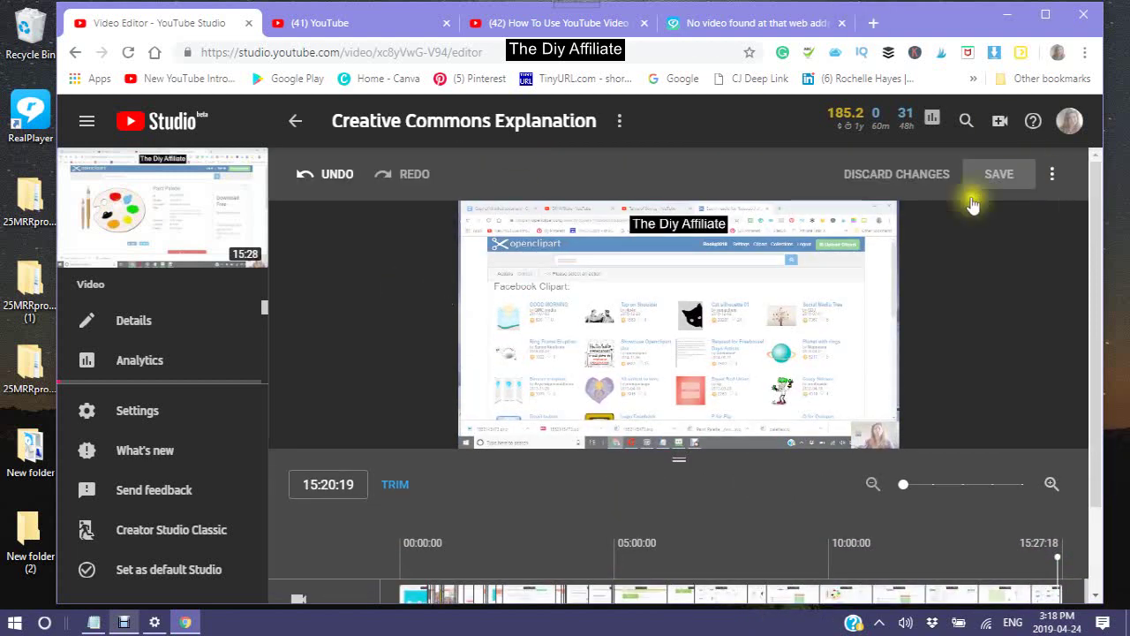
scroll(658, 442, down, 2)
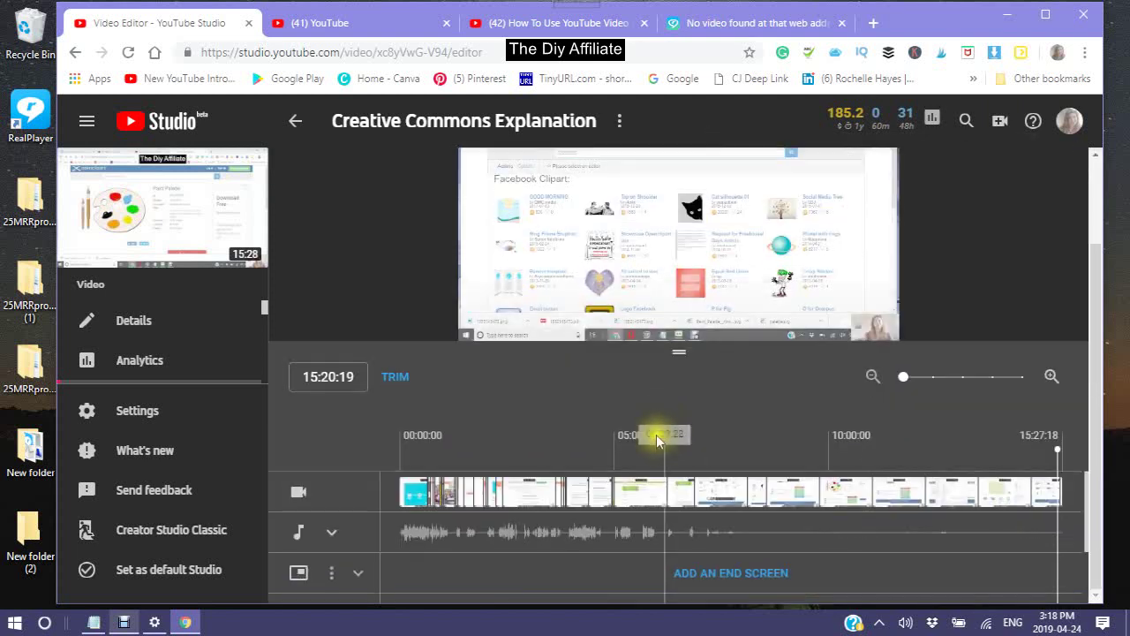
scroll(657, 441, down, 2)
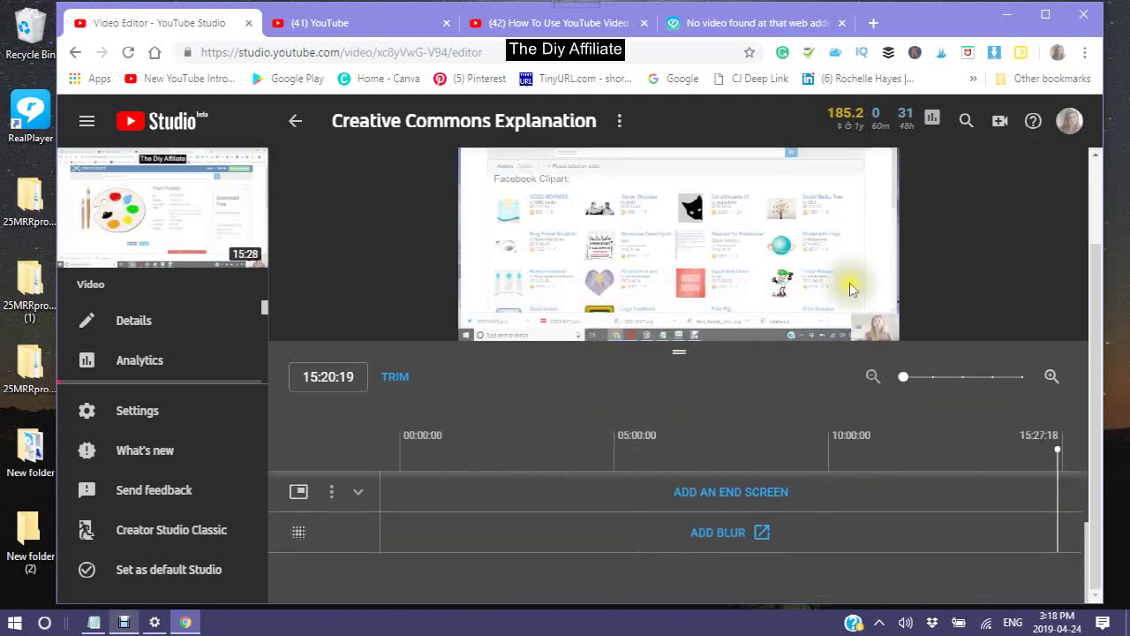
click(969, 304)
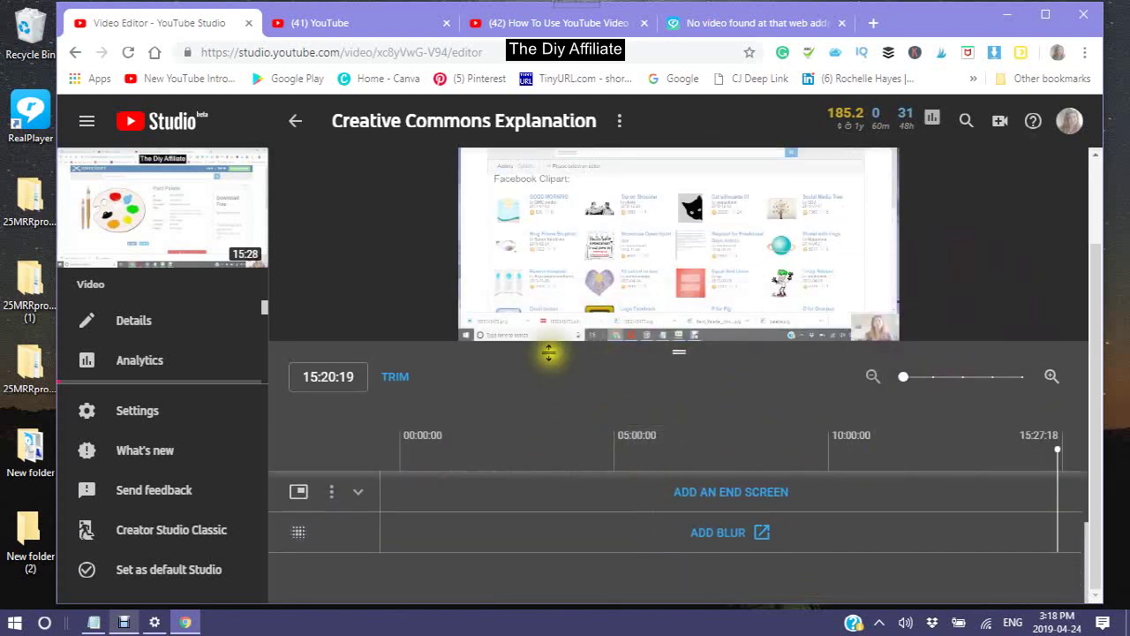
scroll(531, 375, up, 2)
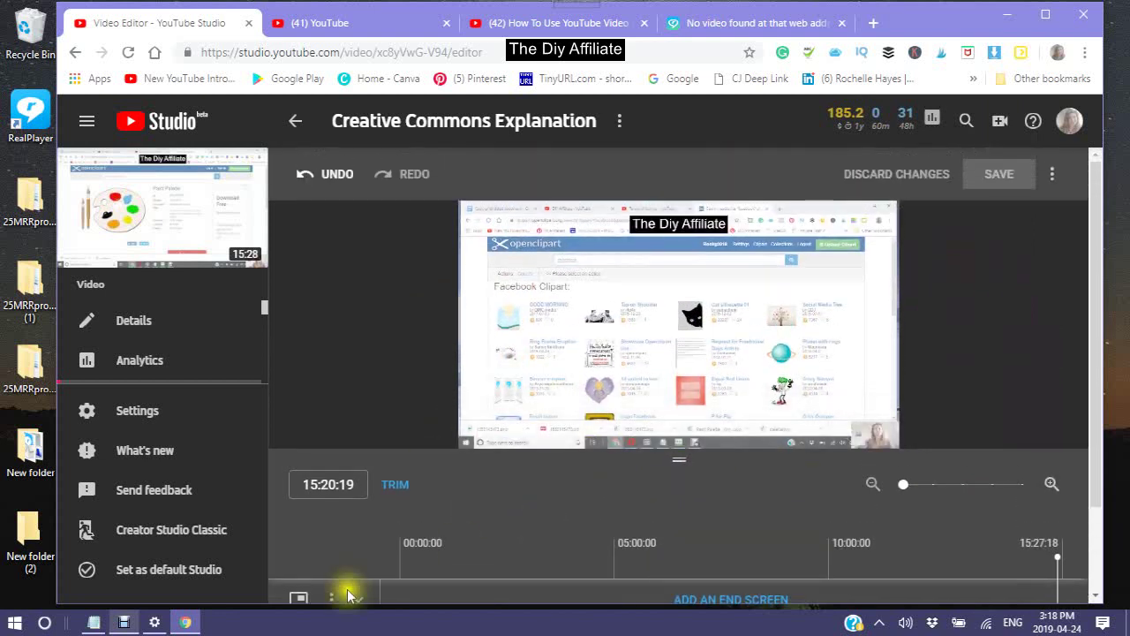
click(395, 486)
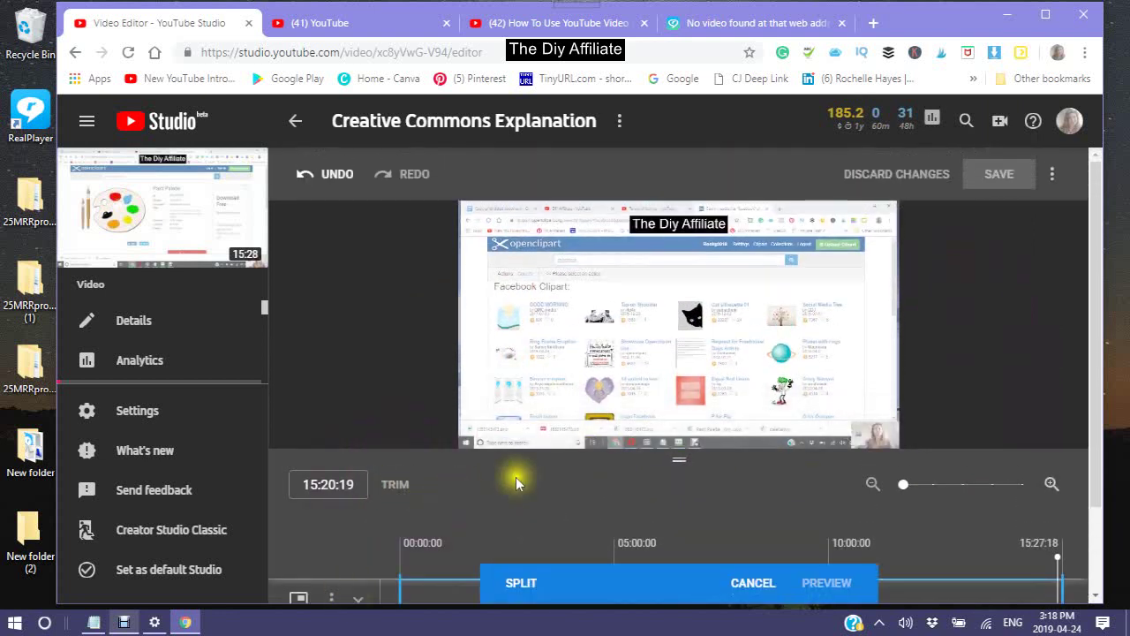
scroll(553, 470, down, 1)
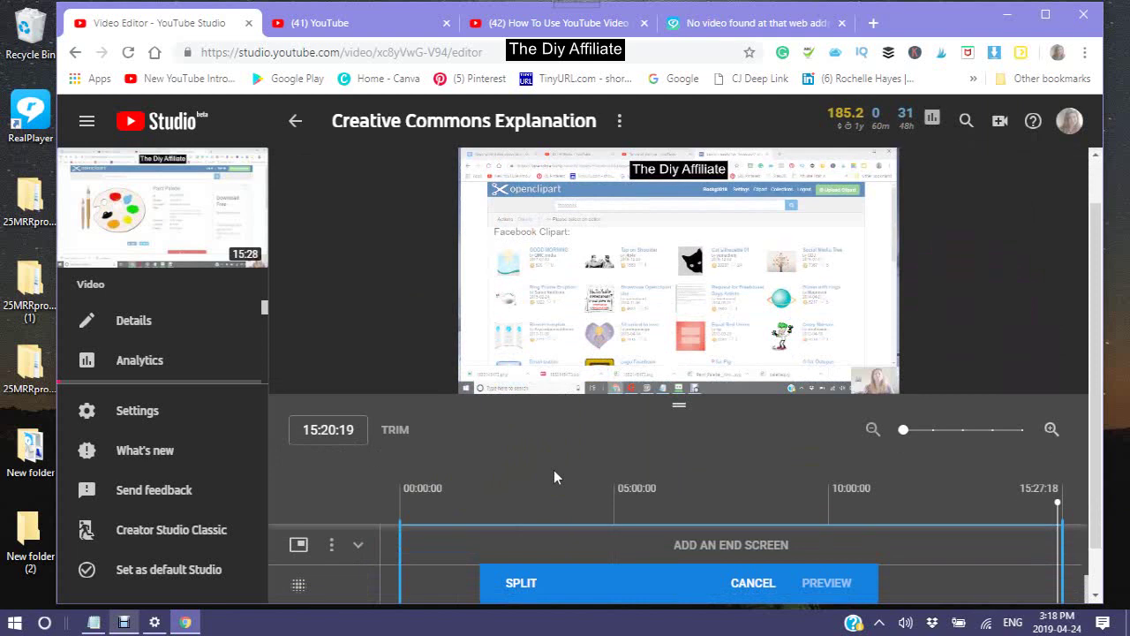
scroll(553, 473, down, 1)
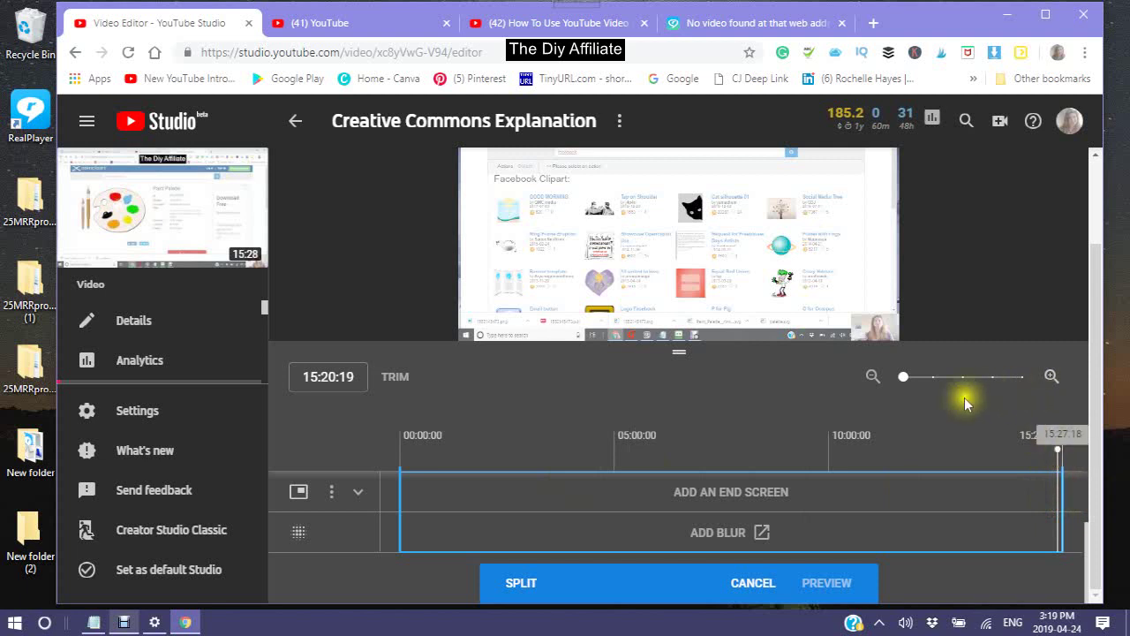
Move the playhead to the very end of the video at 15:27:18
mouse_move(903, 378)
mouse_down()
mouse_move(929, 380)
mouse_move(904, 394)
mouse_up()
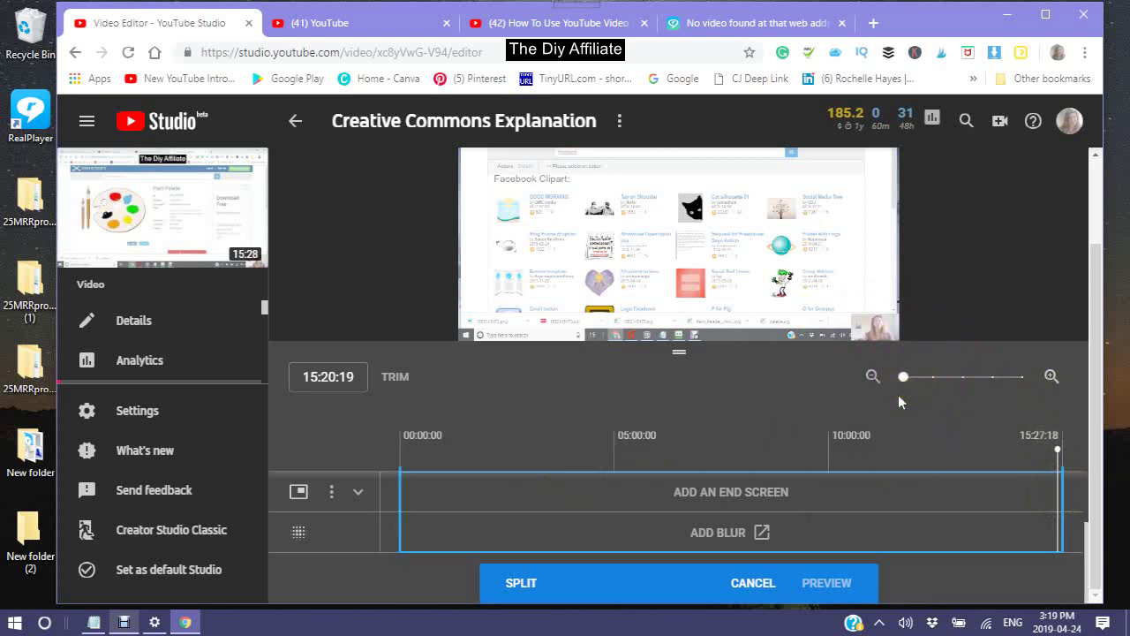
click(1050, 452)
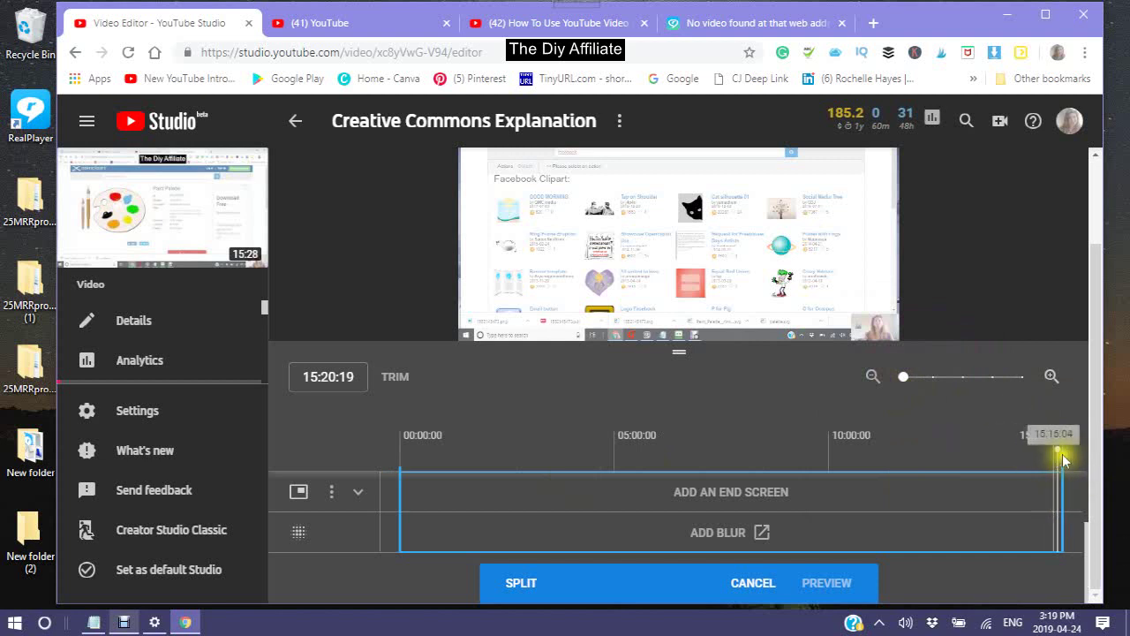
drag(1062, 462, 1061, 472)
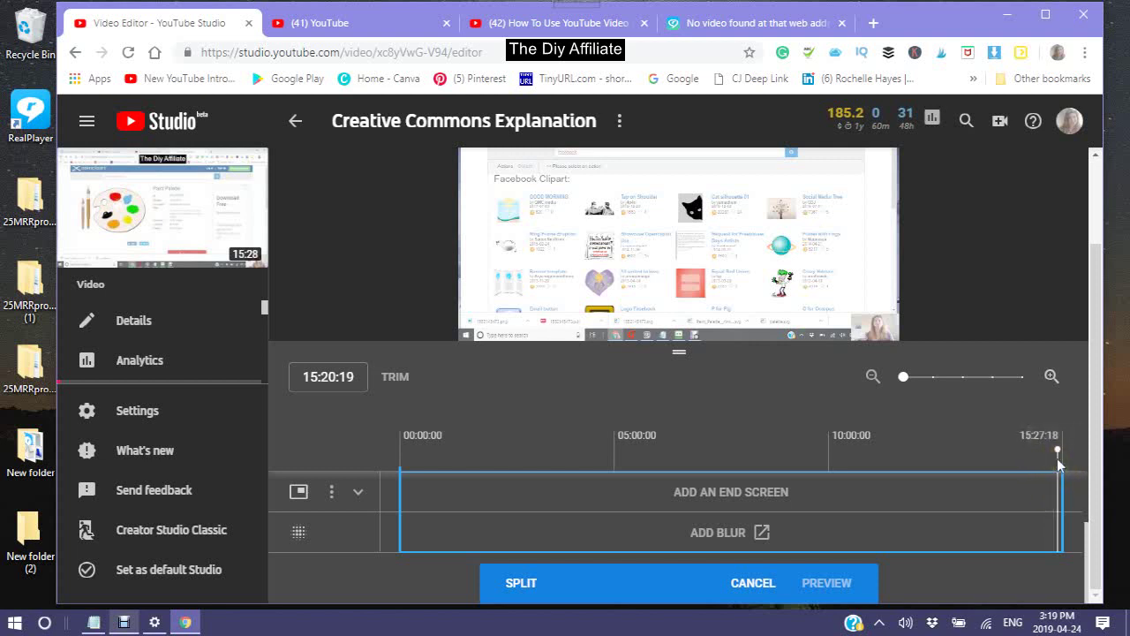
click(1060, 465)
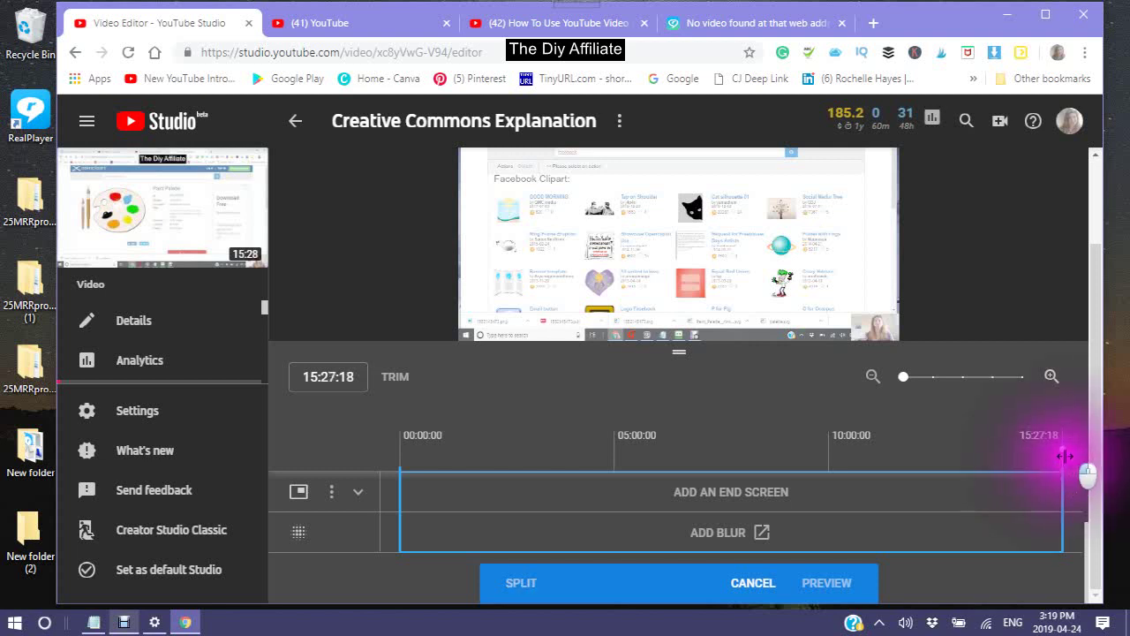
click(935, 525)
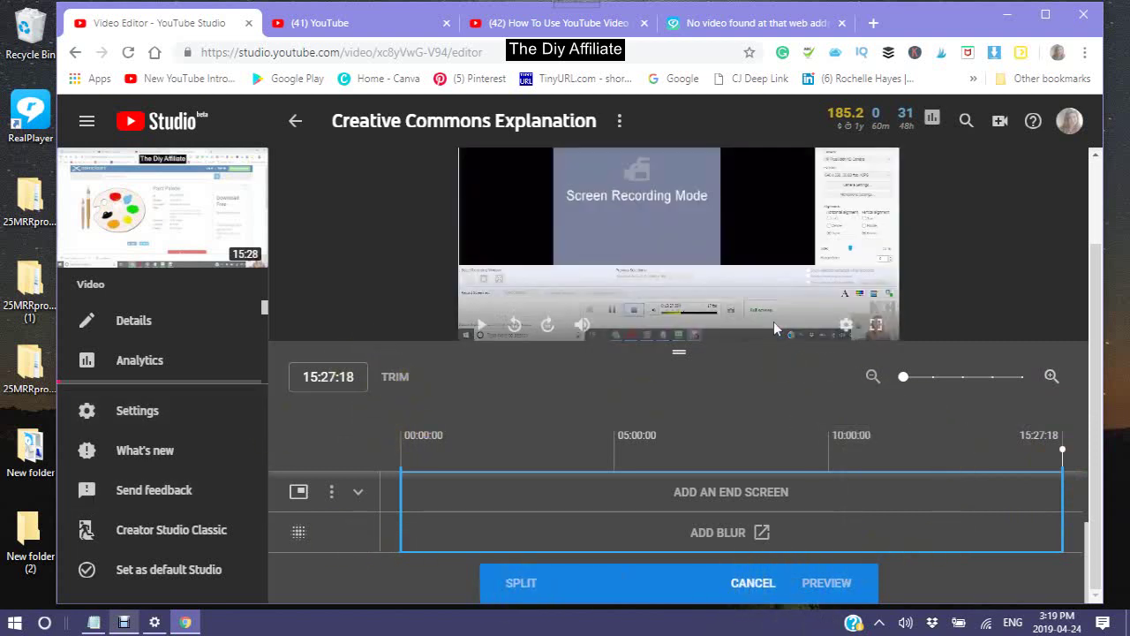
Pull the trim's end boundary back to 15:17:08 to cut off the last seconds of the video
scroll(765, 326, up, 2)
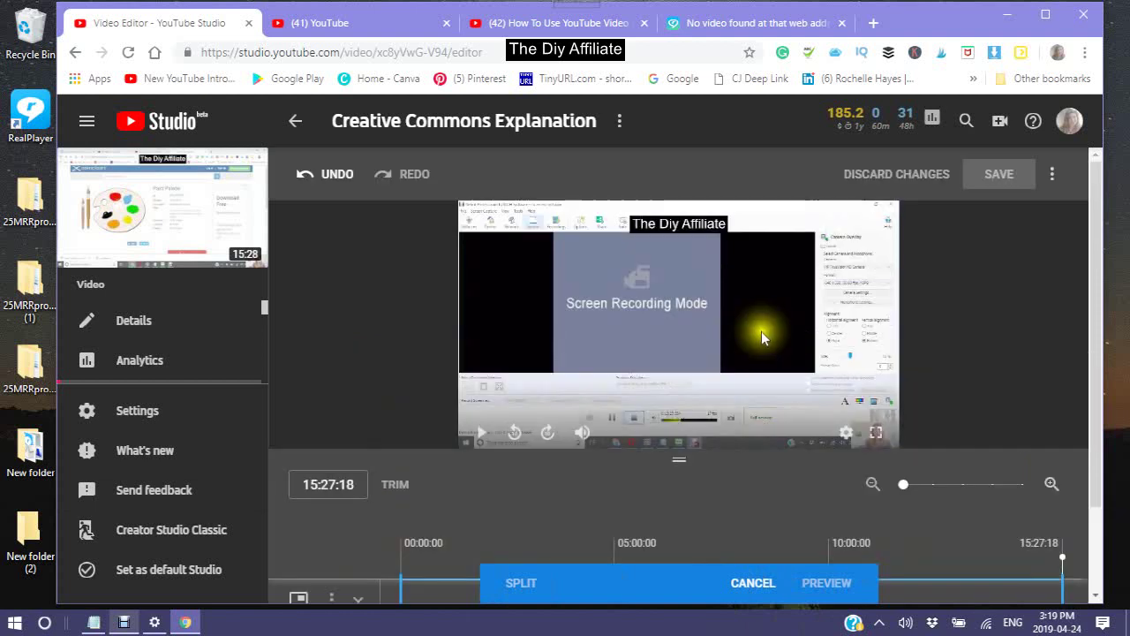
click(1062, 596)
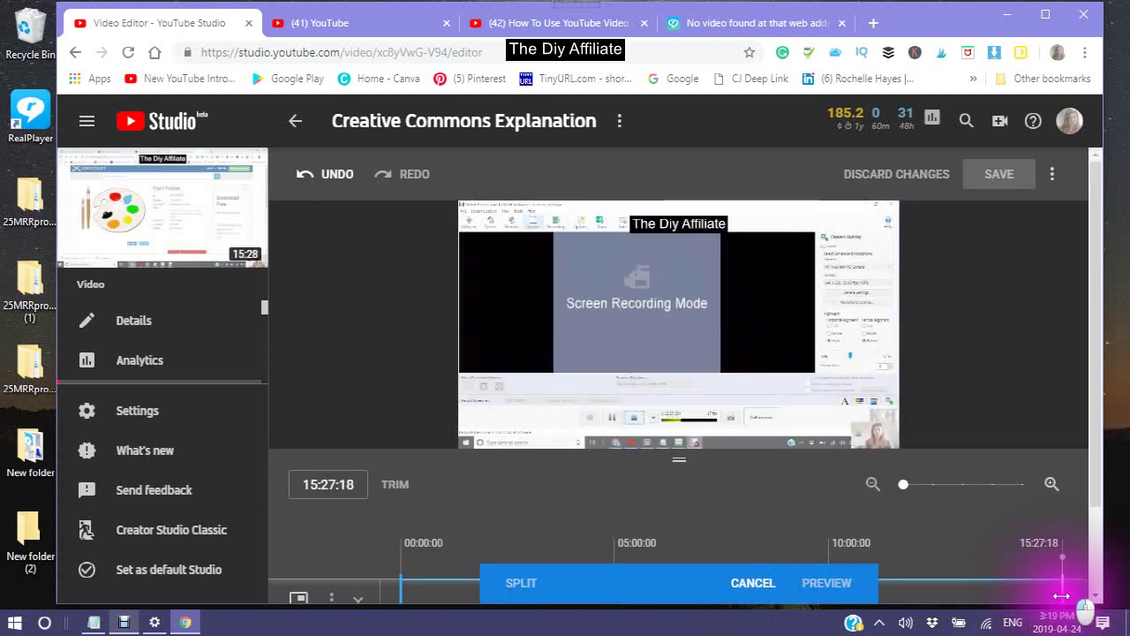
drag(1055, 594, 1054, 595)
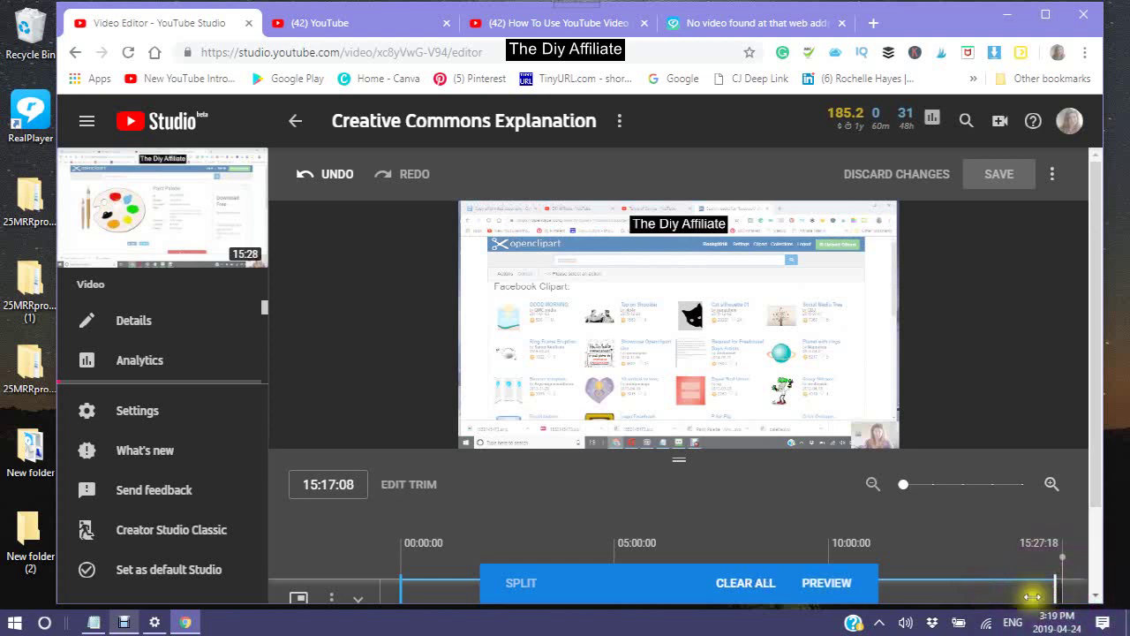
Preview the end trim and save the changes to the existing video
click(826, 585)
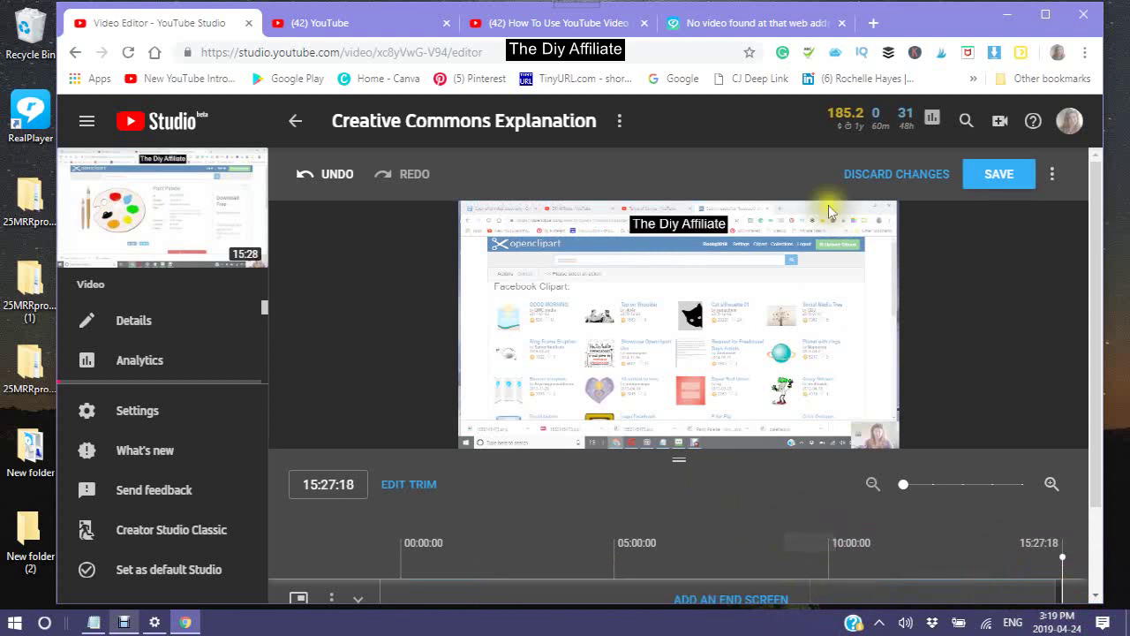
click(995, 176)
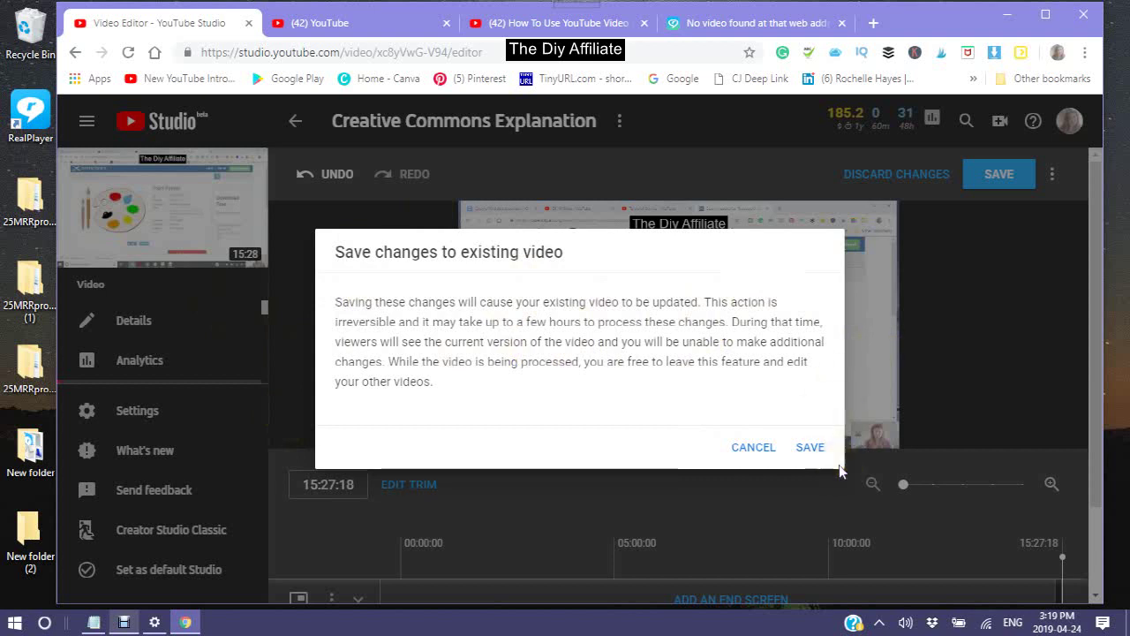
click(809, 450)
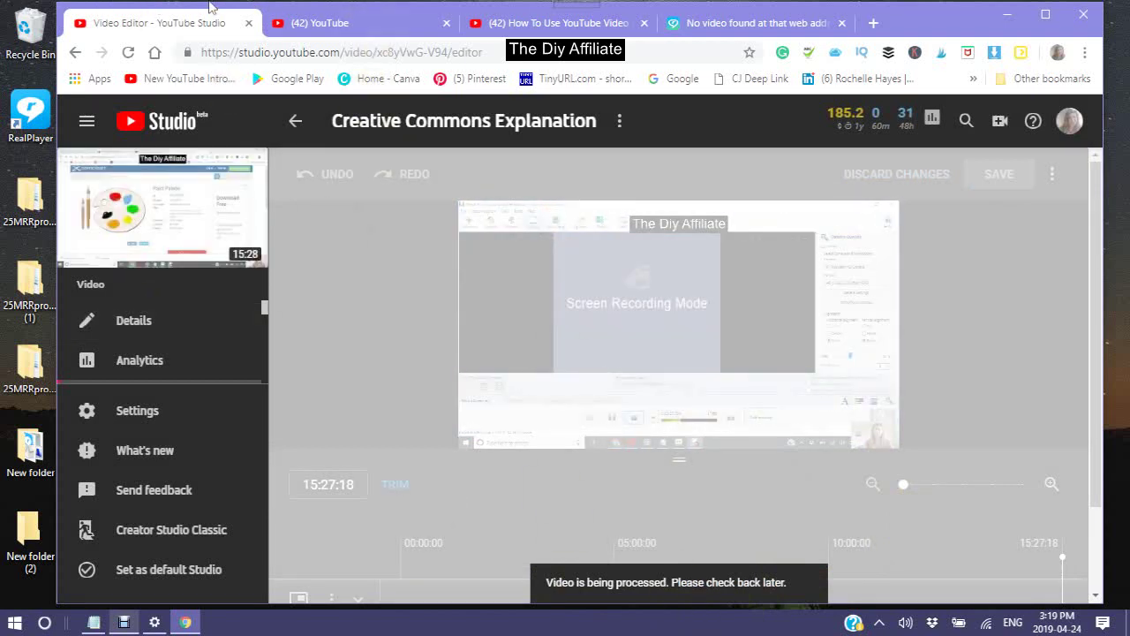
Switch to the What is Creative Commons video's edit page and examine its thumbnail options, basic info and tags
click(367, 28)
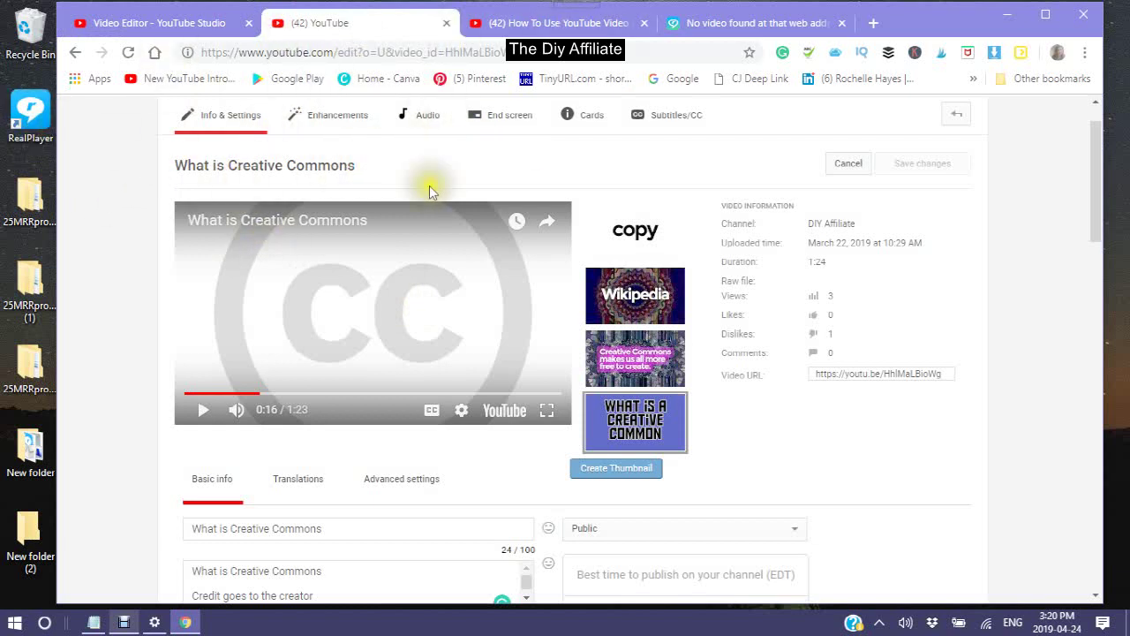
scroll(430, 153, down, 5)
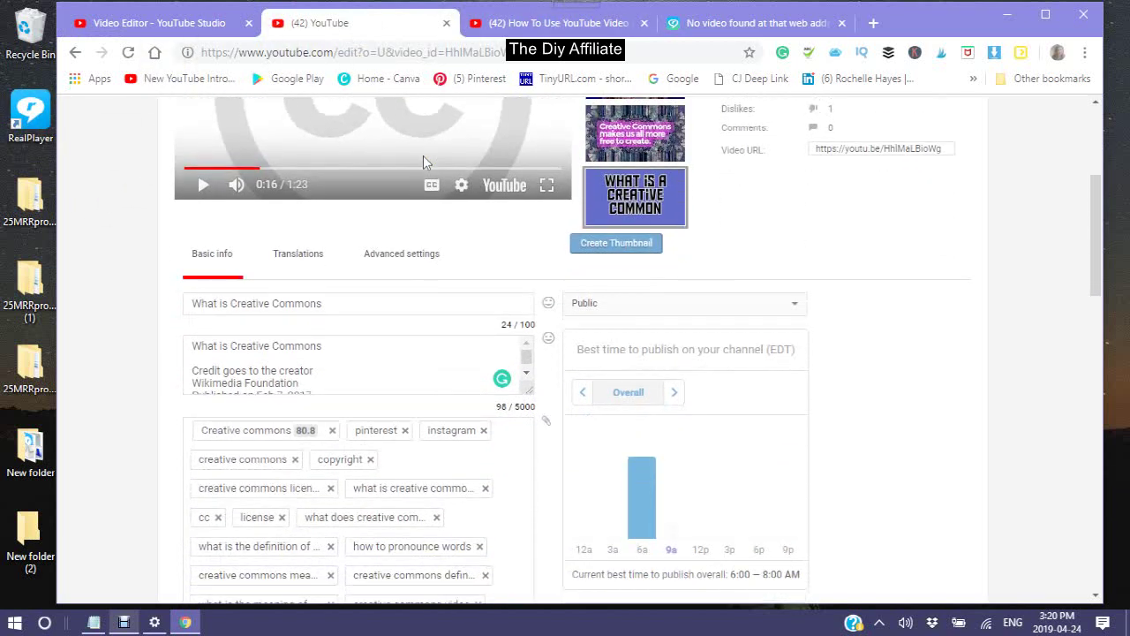
scroll(368, 189, up, 1)
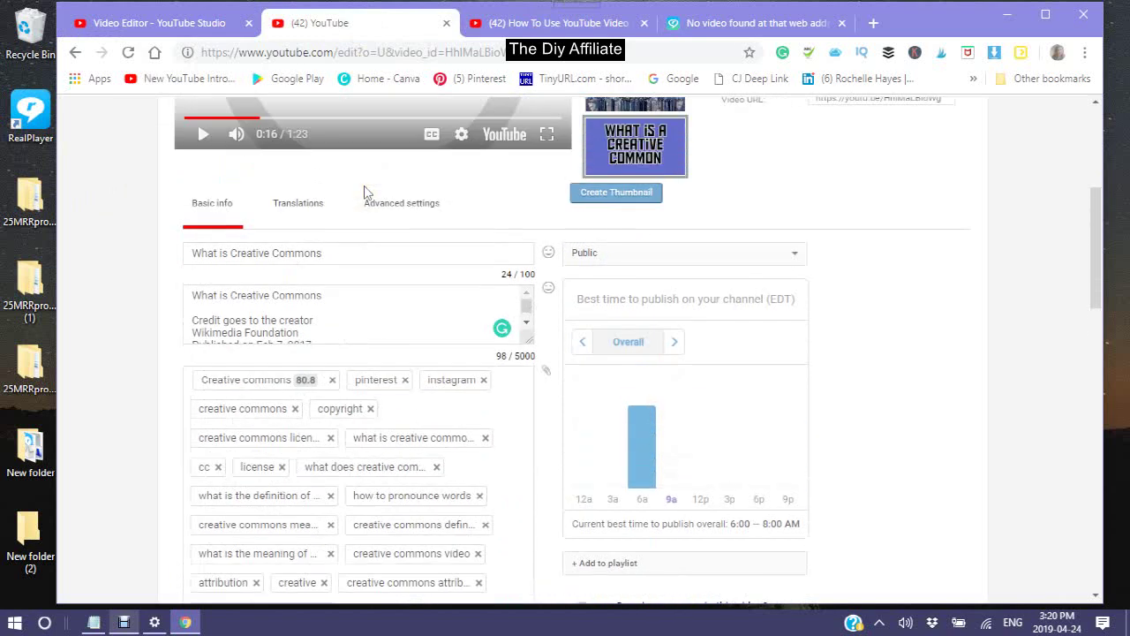
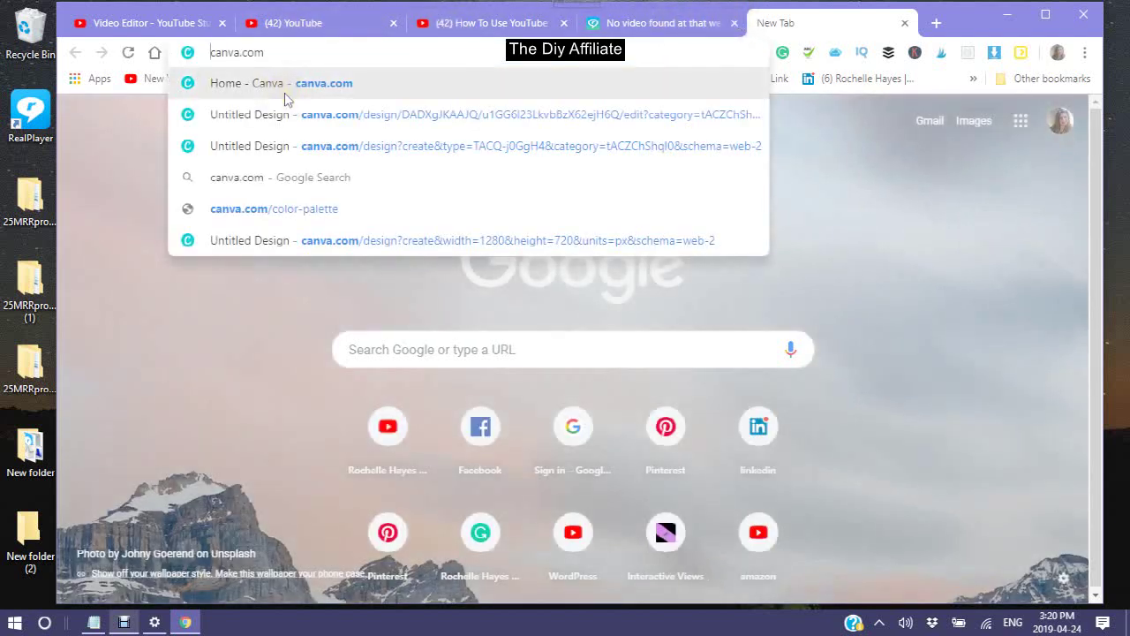
Open canva.com and create a new blank YouTube Thumbnail design
click(287, 88)
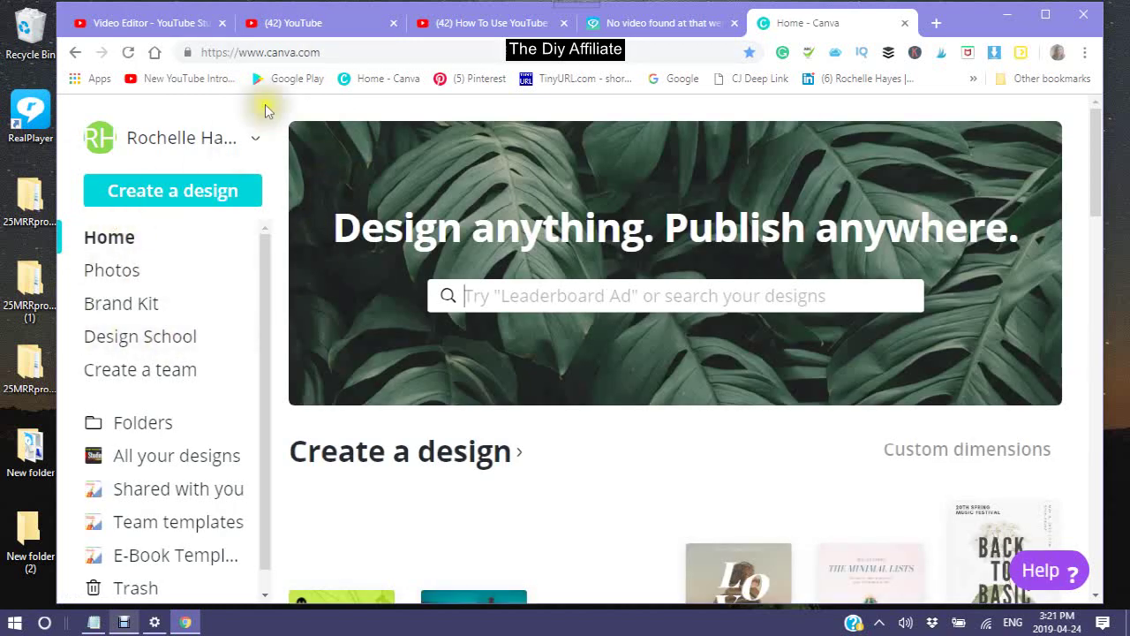
click(172, 201)
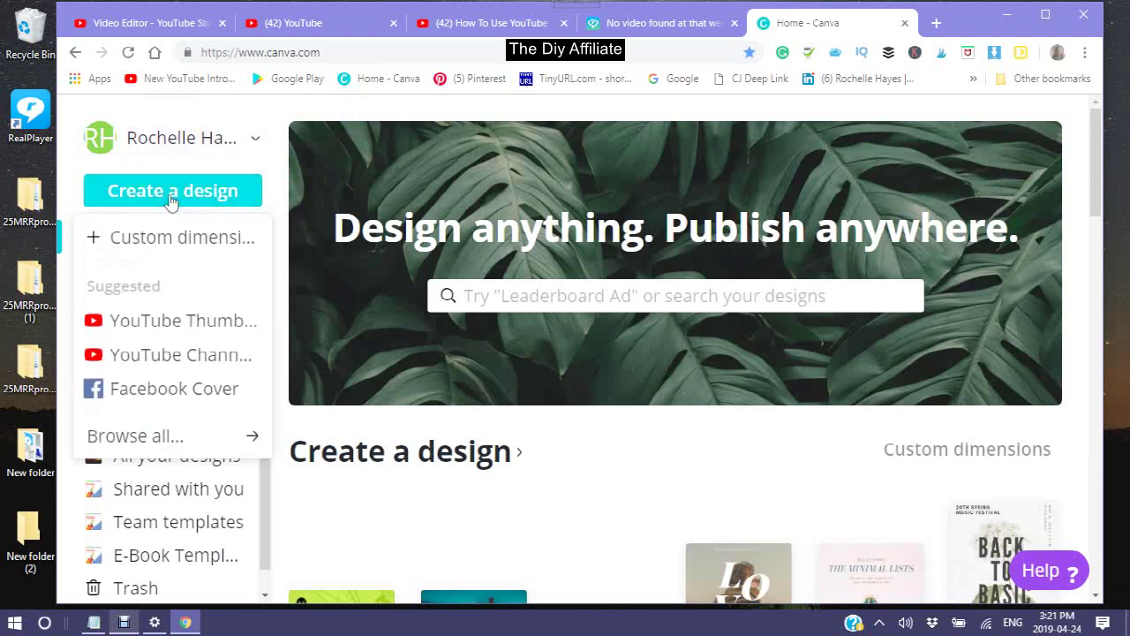
click(165, 327)
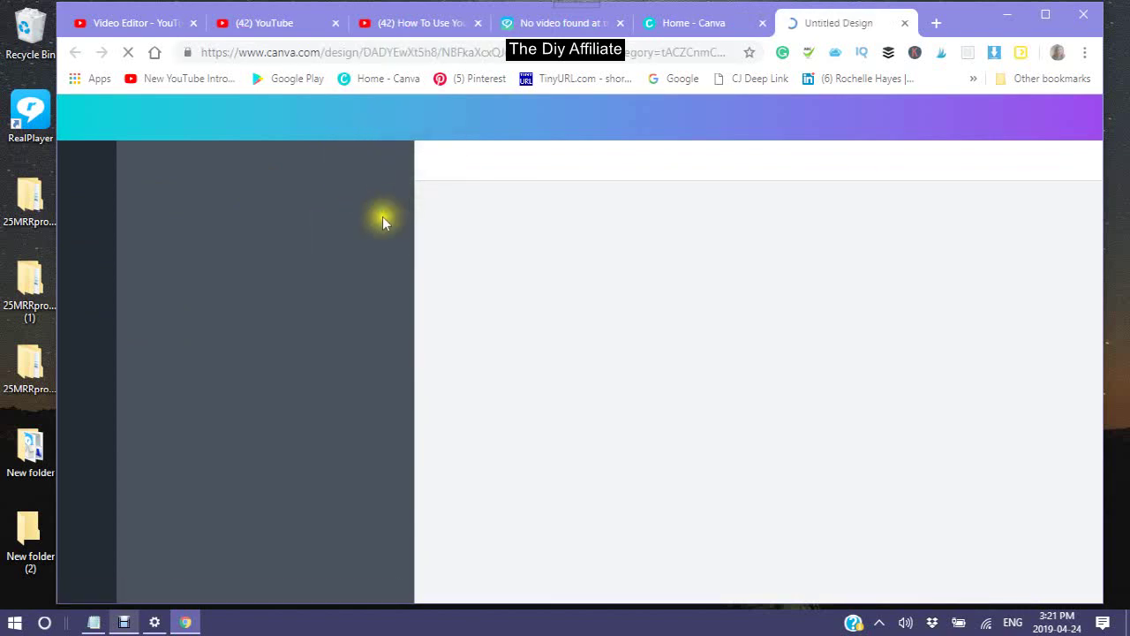
click(448, 185)
click(425, 203)
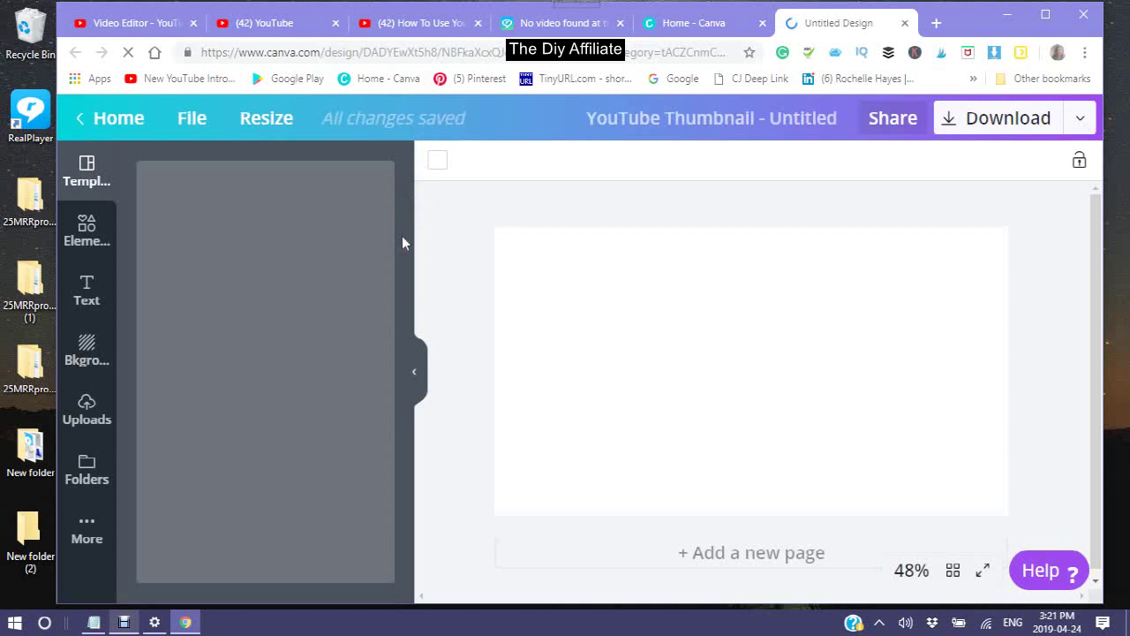
click(386, 220)
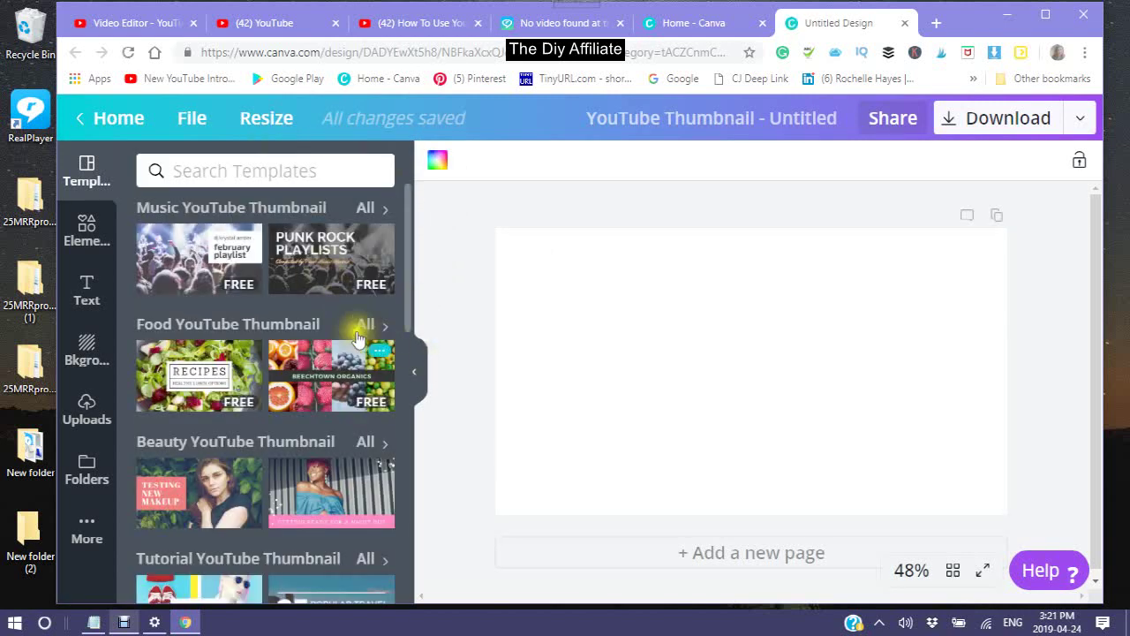
Examine the available YouTube thumbnail templates, from the themed categories through the list of all results
scroll(362, 365, down, 3)
scroll(362, 364, down, 5)
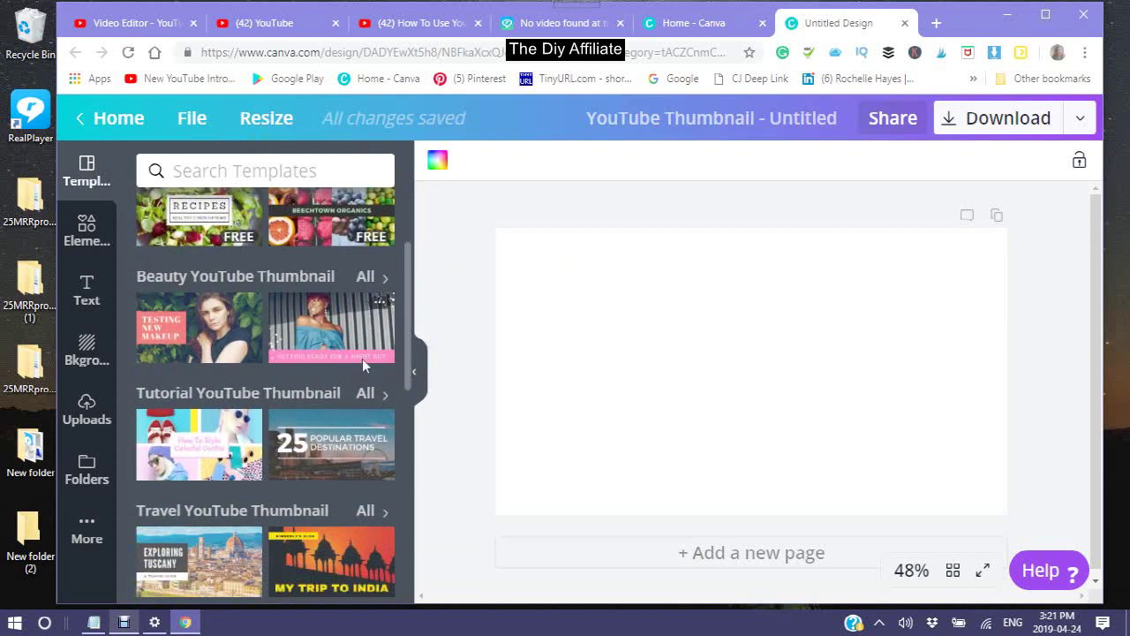
scroll(362, 364, down, 1)
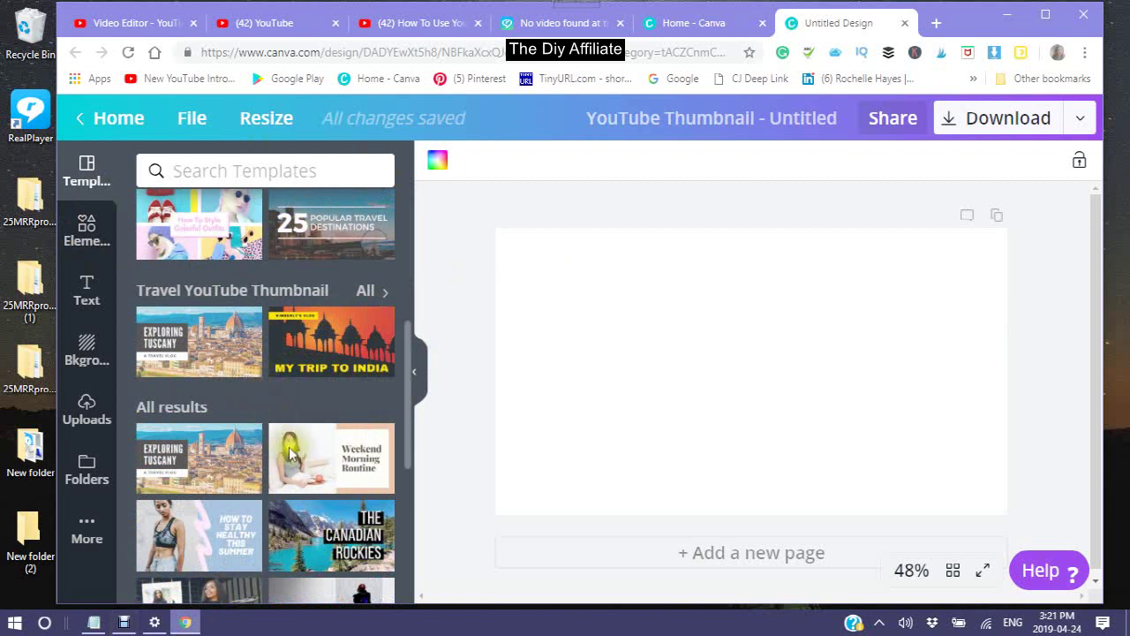
scroll(294, 460, down, 2)
scroll(294, 459, down, 8)
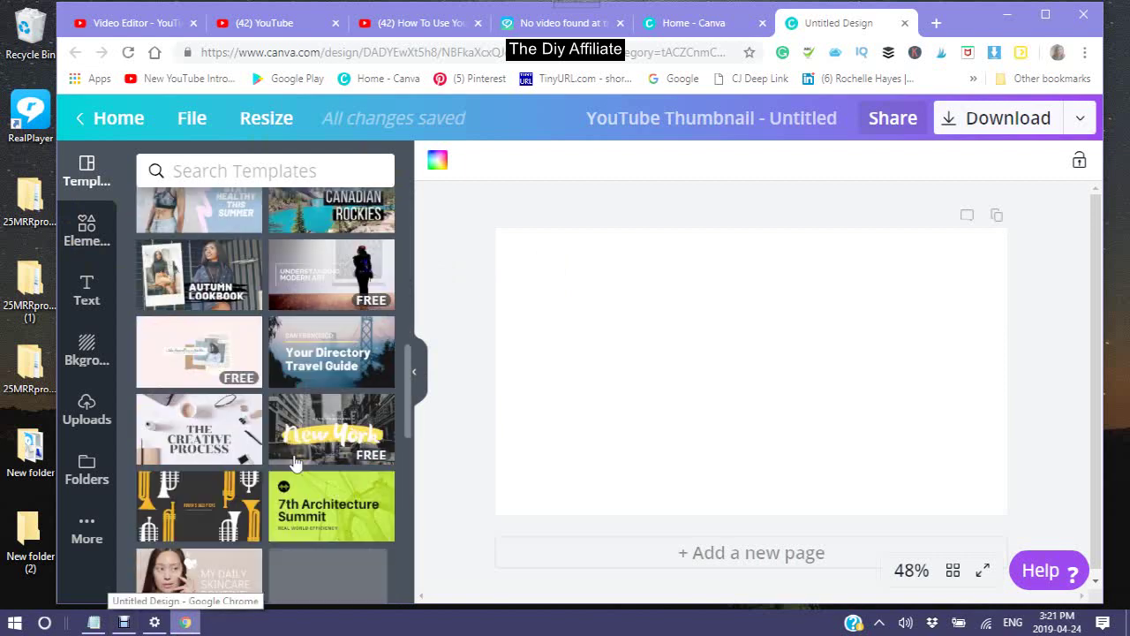
scroll(255, 530, down, 1)
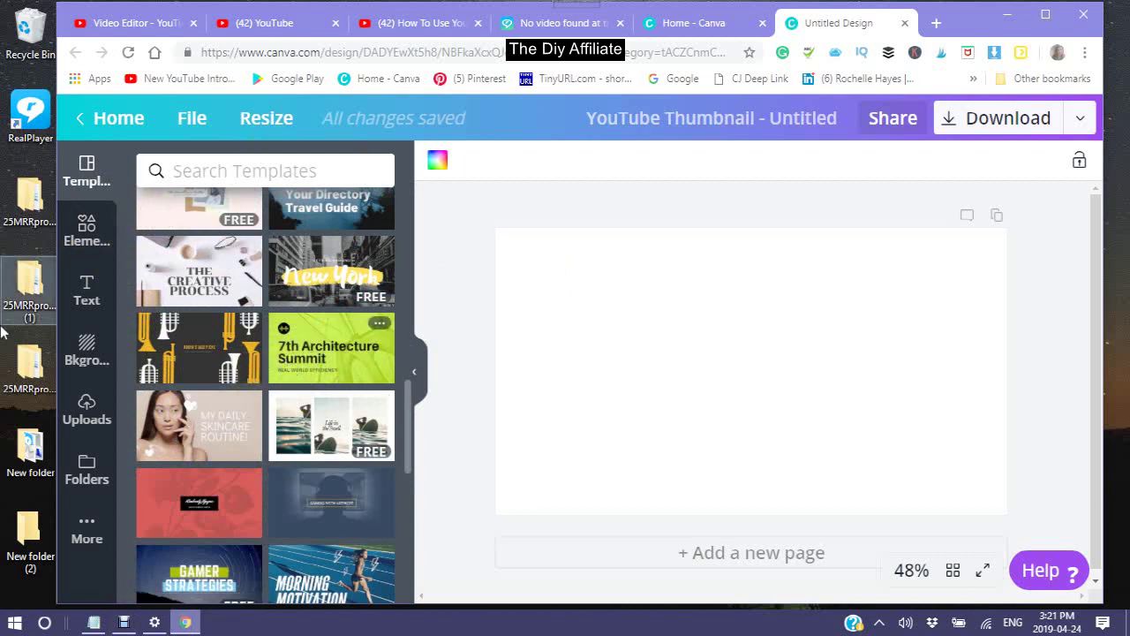
click(92, 422)
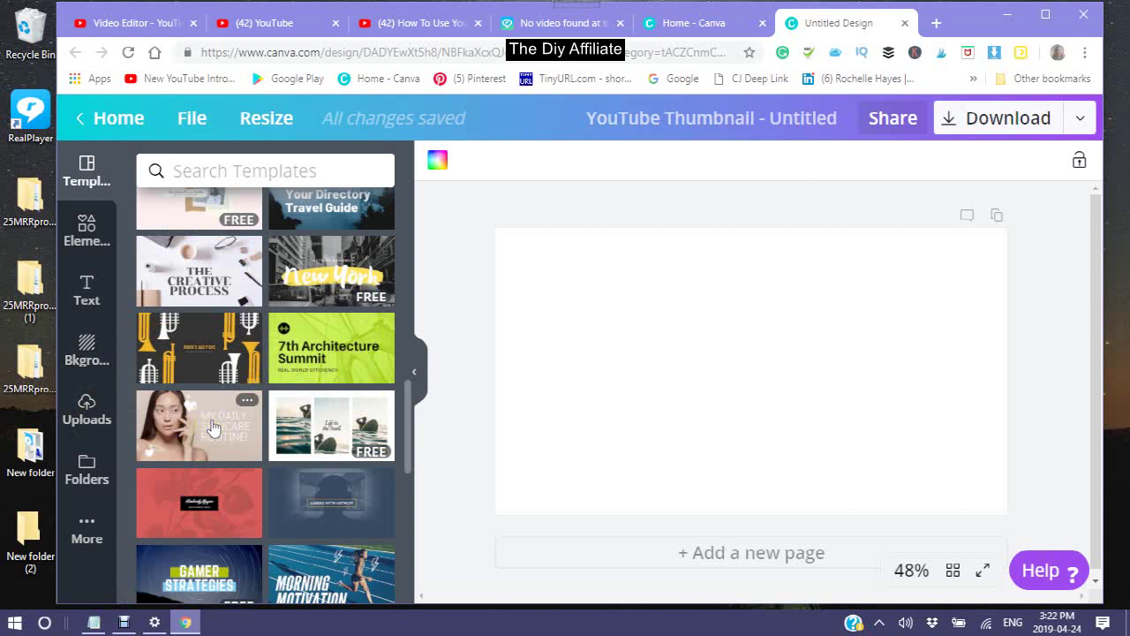
scroll(158, 353, down, 1)
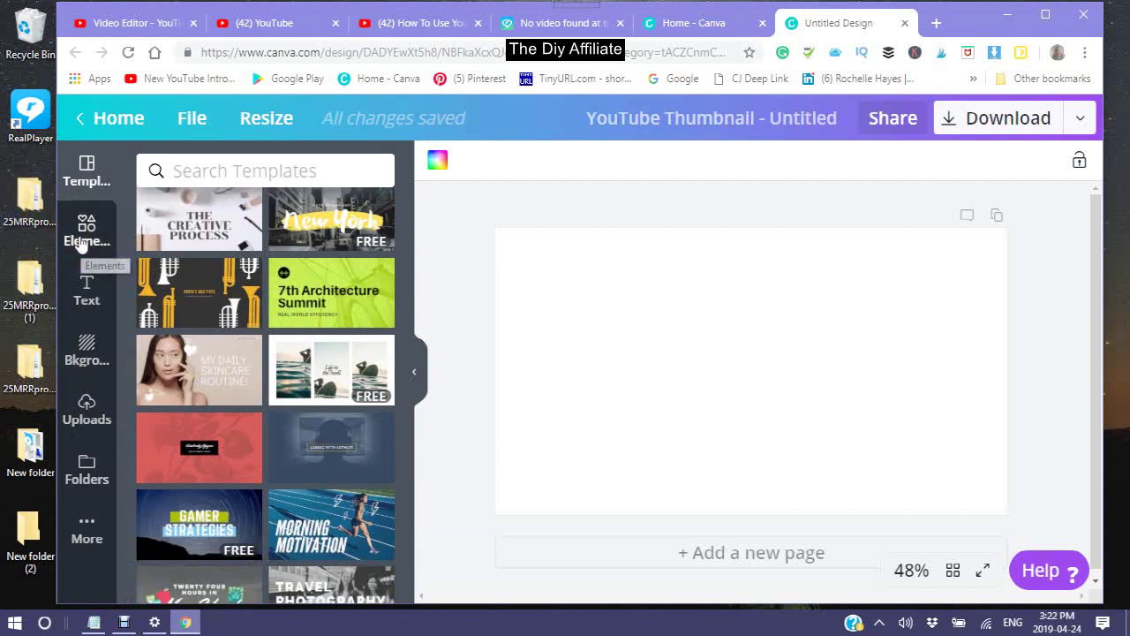
Examine the available graphic elements by category, from recently used items and shapes through charts and social media to maps and navigation
click(79, 244)
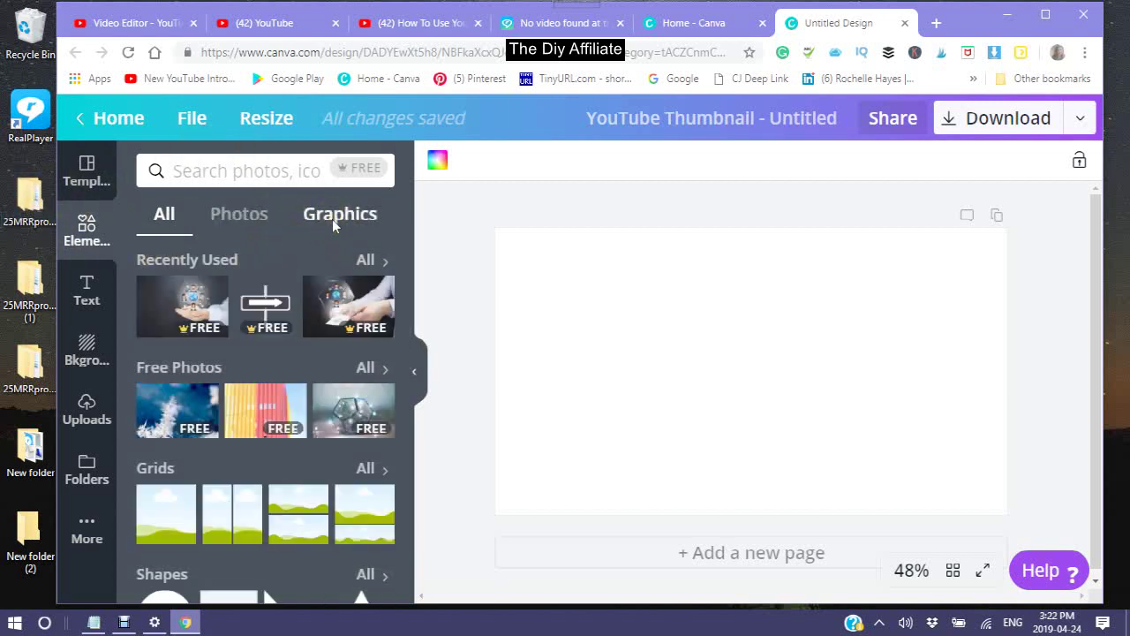
click(328, 221)
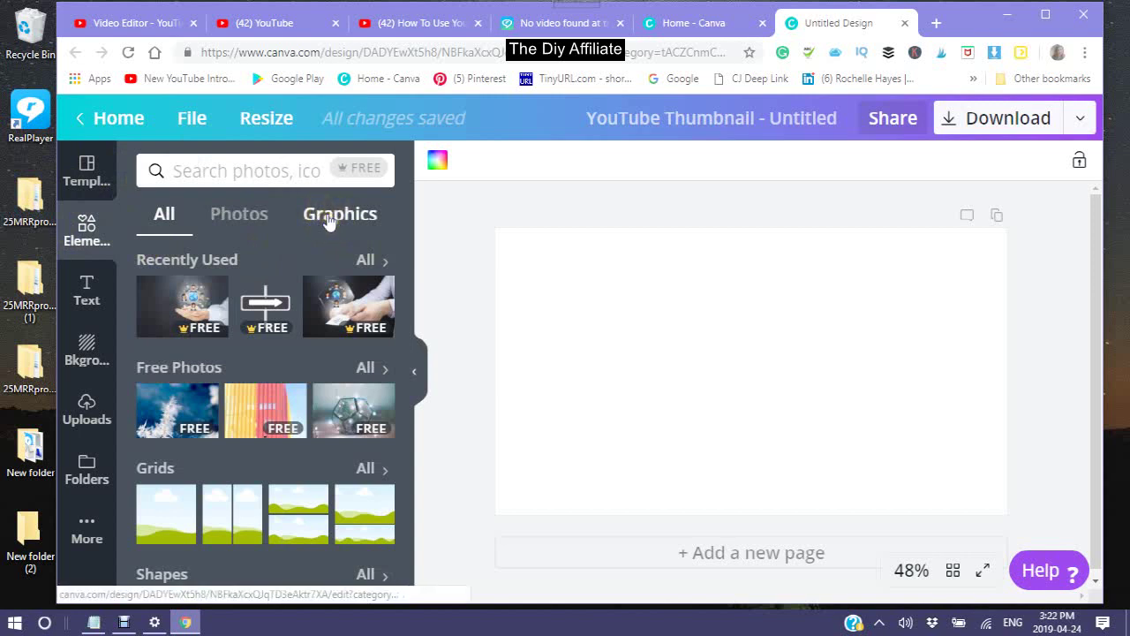
click(327, 221)
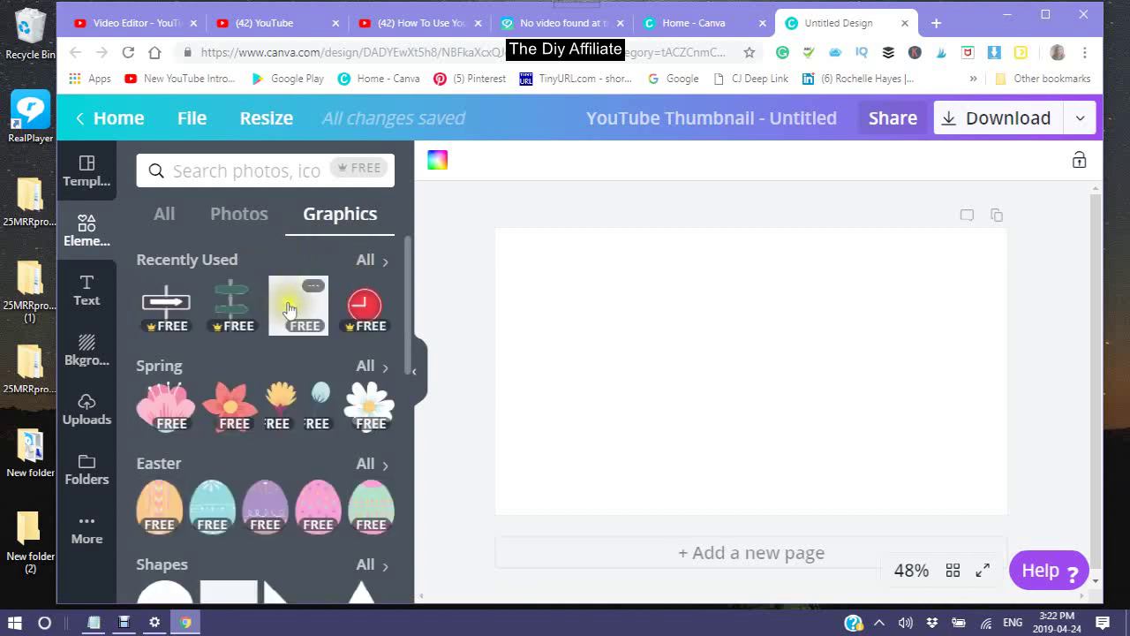
scroll(281, 322, down, 2)
scroll(281, 324, down, 2)
scroll(281, 325, up, 3)
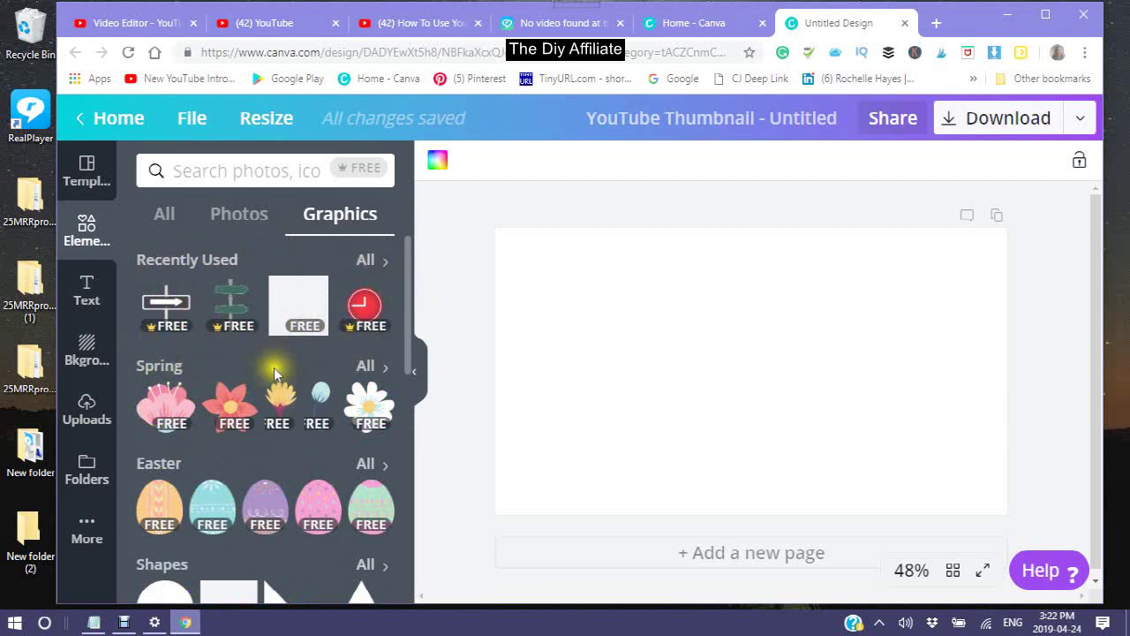
scroll(262, 393, down, 1)
scroll(261, 393, up, 1)
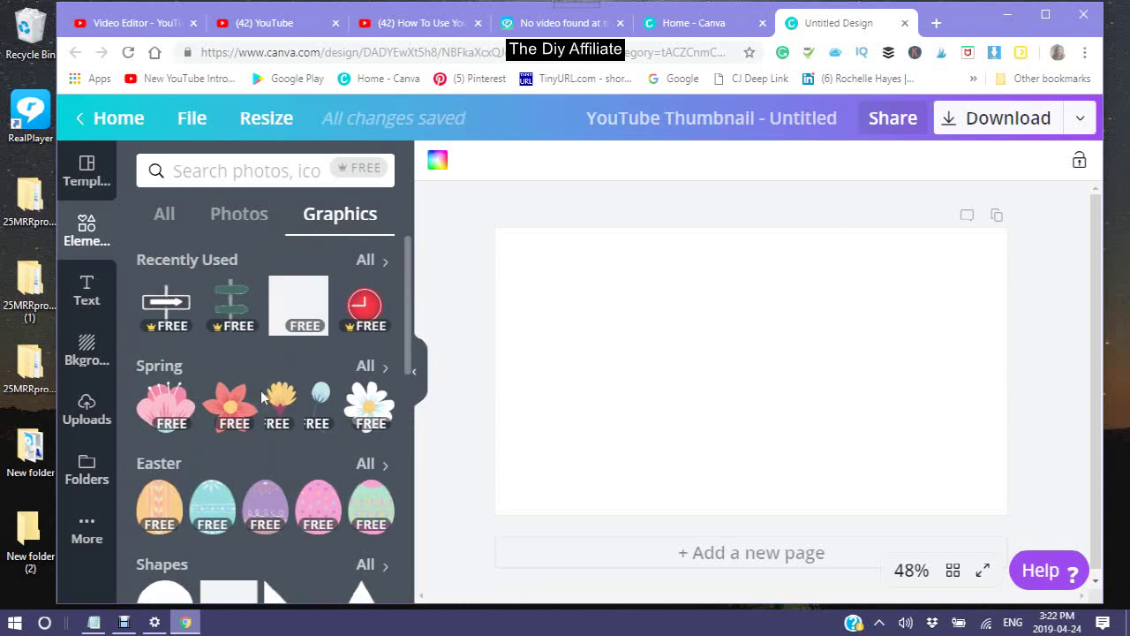
scroll(261, 390, down, 2)
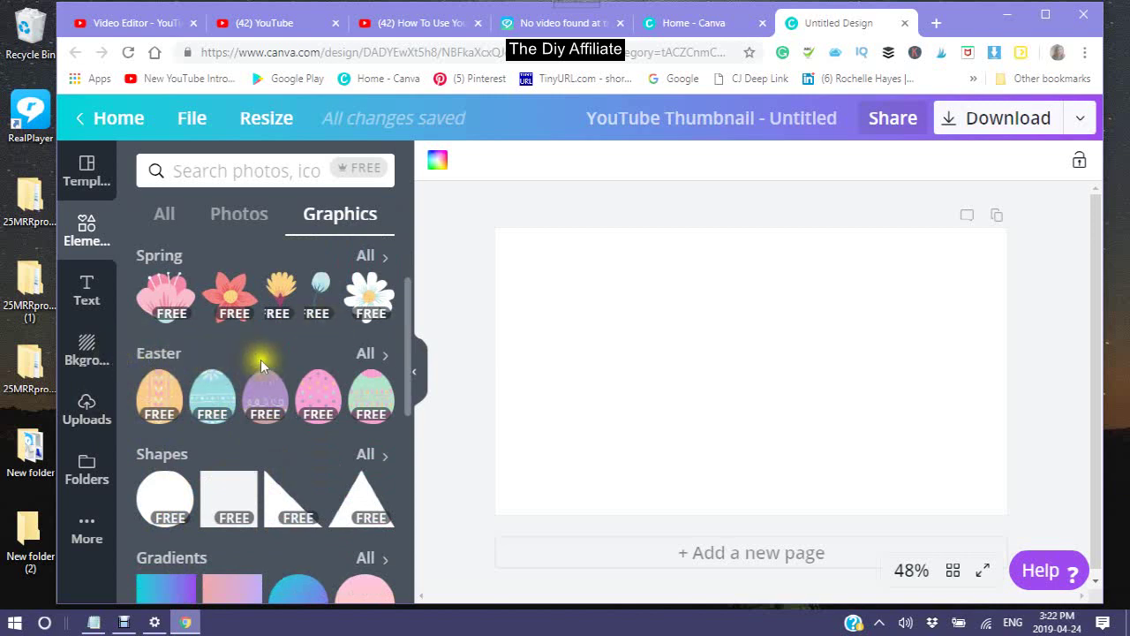
scroll(260, 377, down, 7)
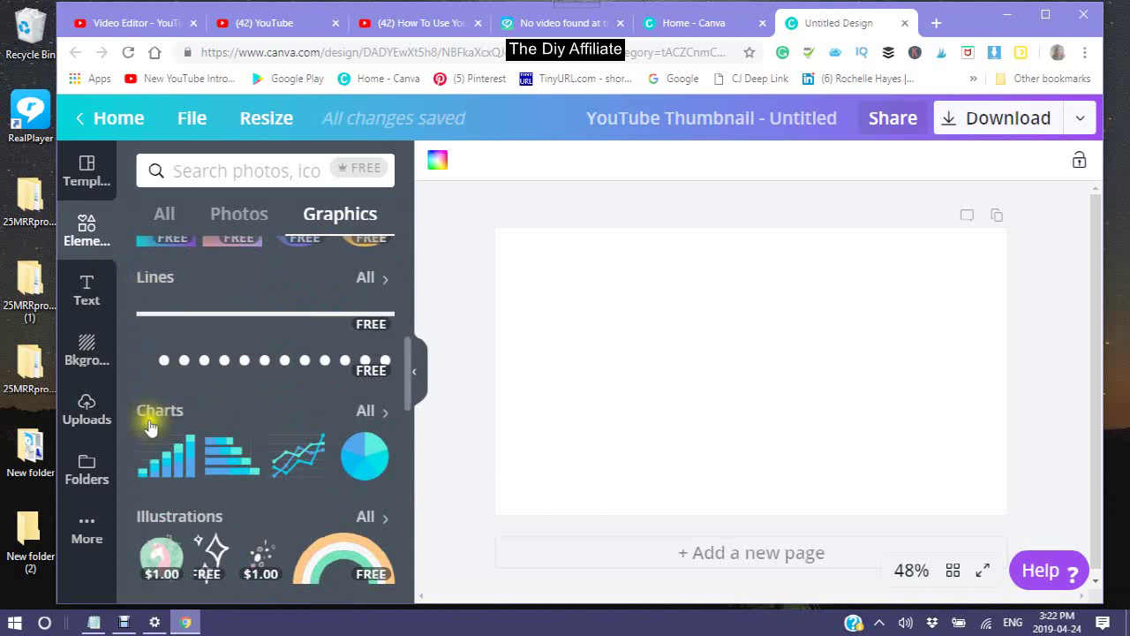
scroll(225, 451, down, 3)
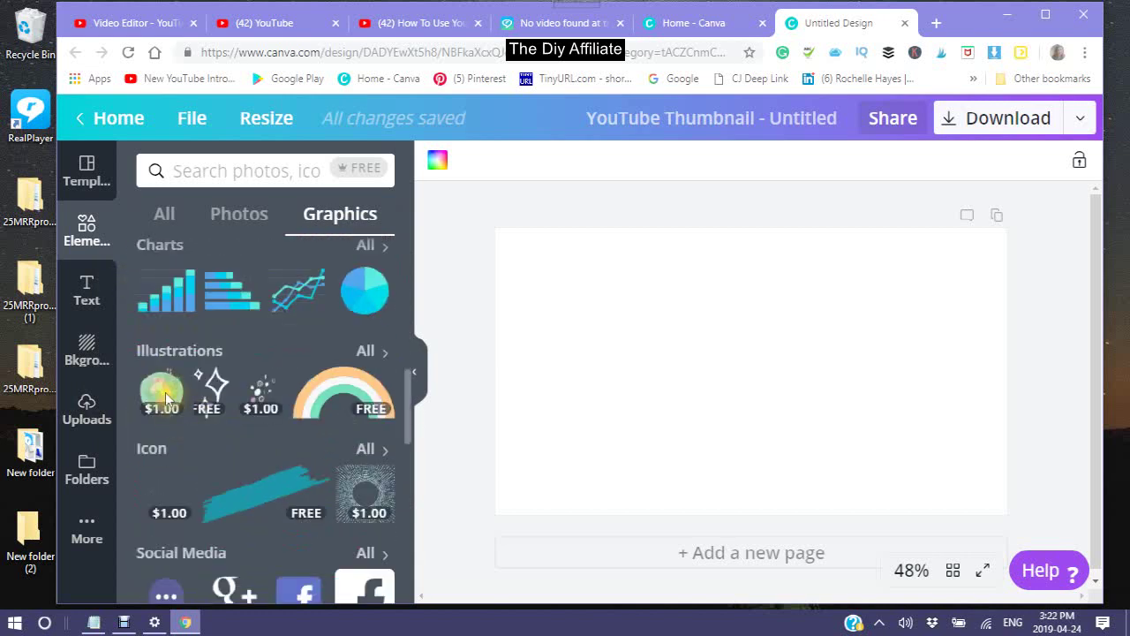
scroll(261, 459, down, 3)
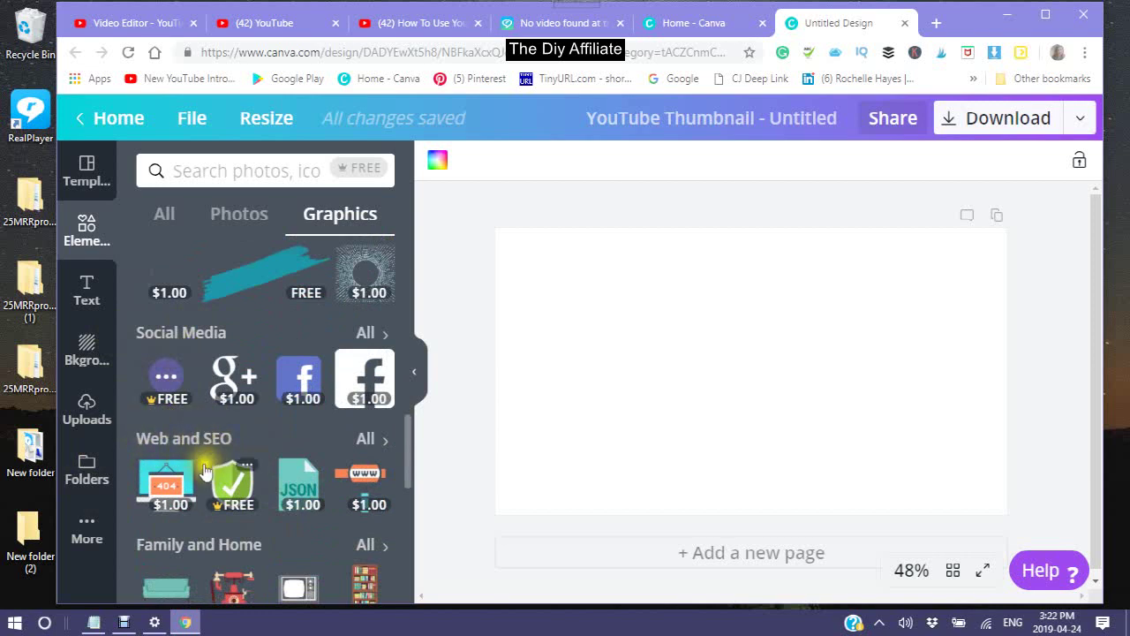
scroll(196, 471, down, 3)
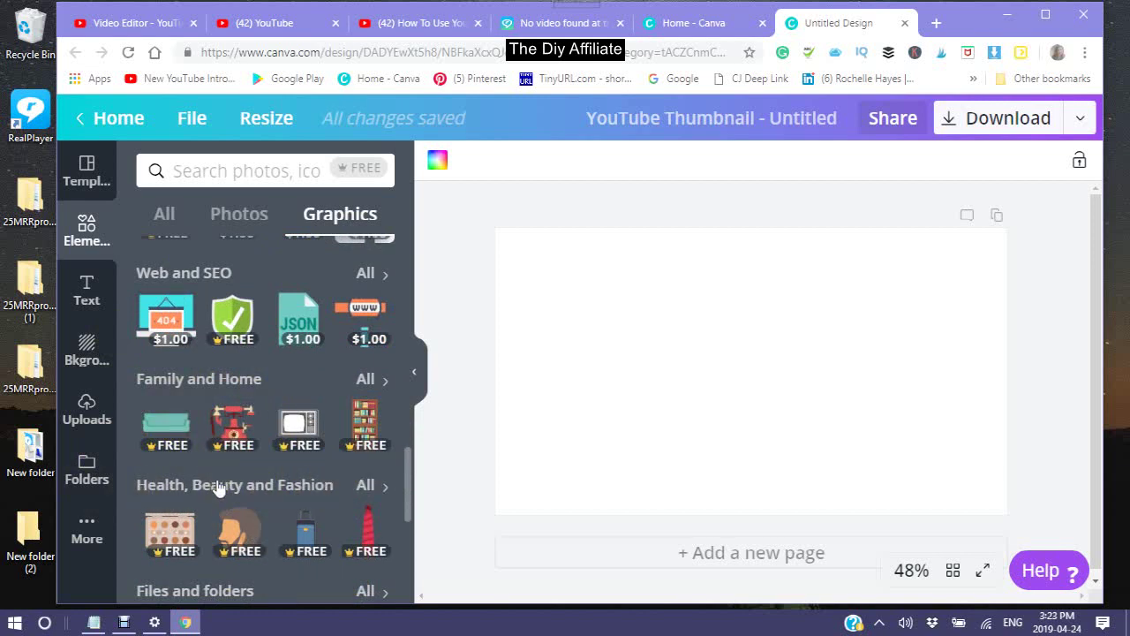
scroll(218, 488, down, 5)
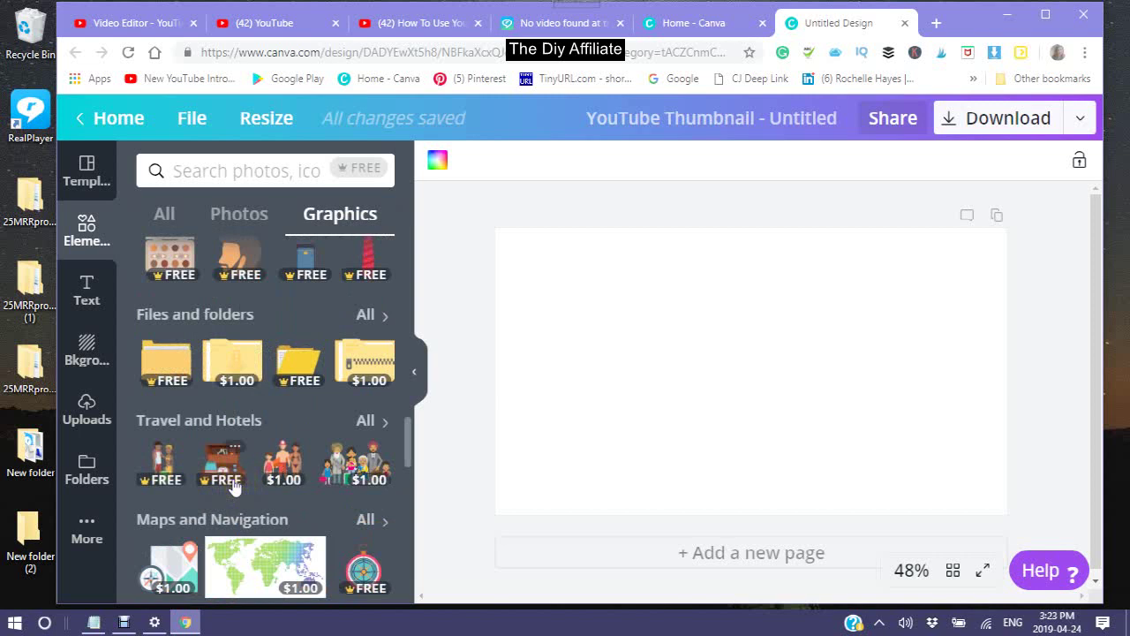
scroll(234, 485, up, 4)
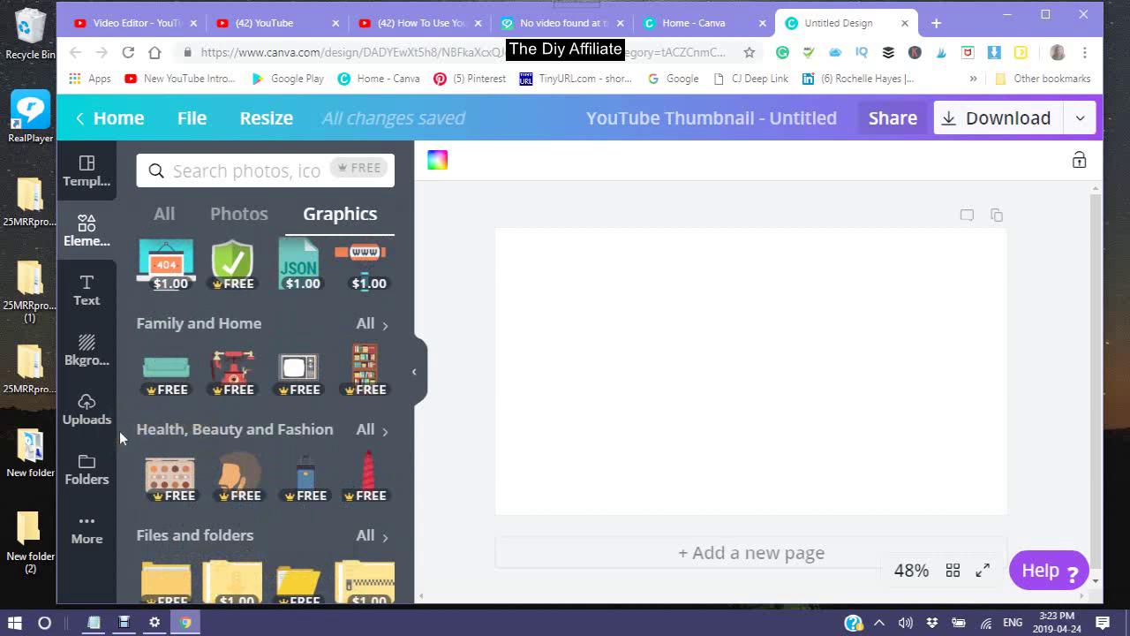
Add the television graphic from Family and Home, enlarge it to span the thumbnail's height, and position it near the centre
click(298, 385)
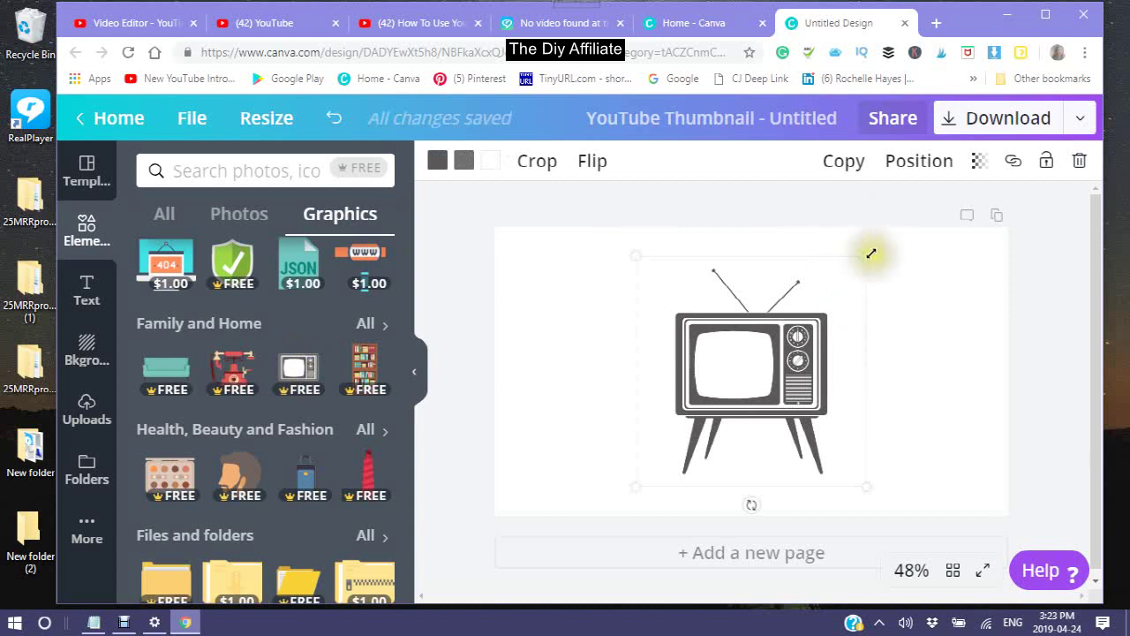
click(909, 240)
drag(943, 235, 645, 338)
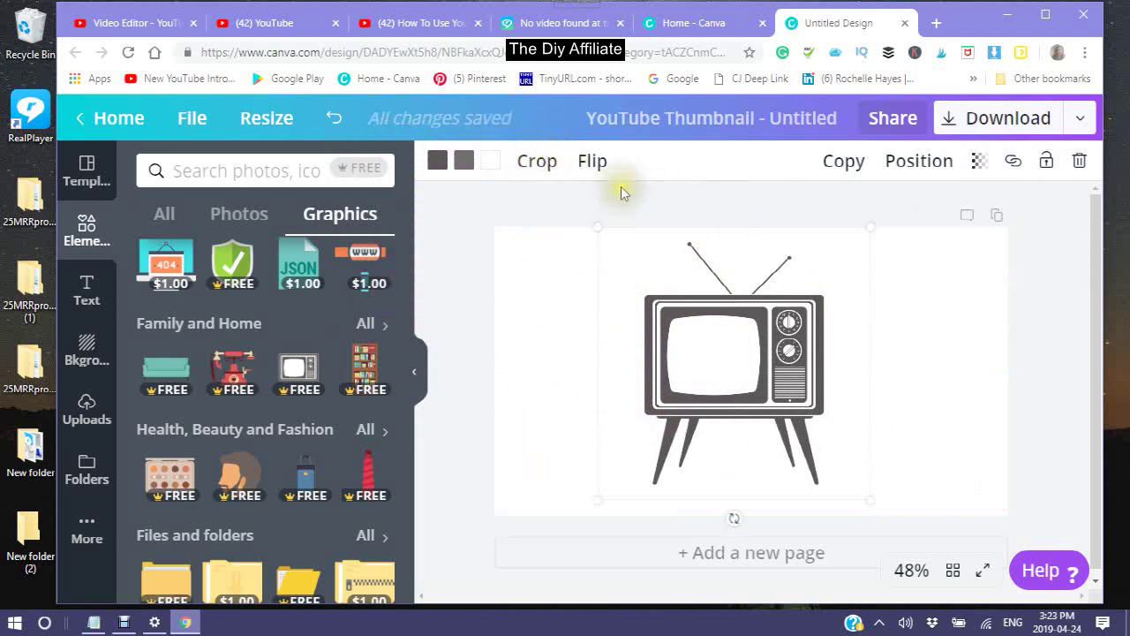
drag(597, 500, 528, 606)
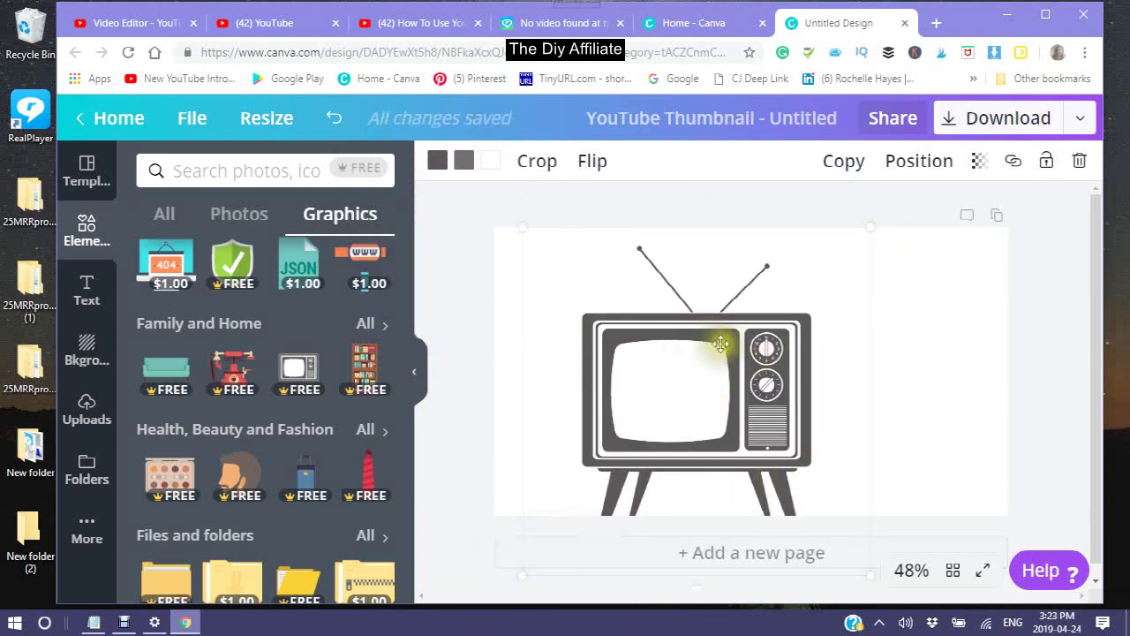
drag(721, 344, 715, 373)
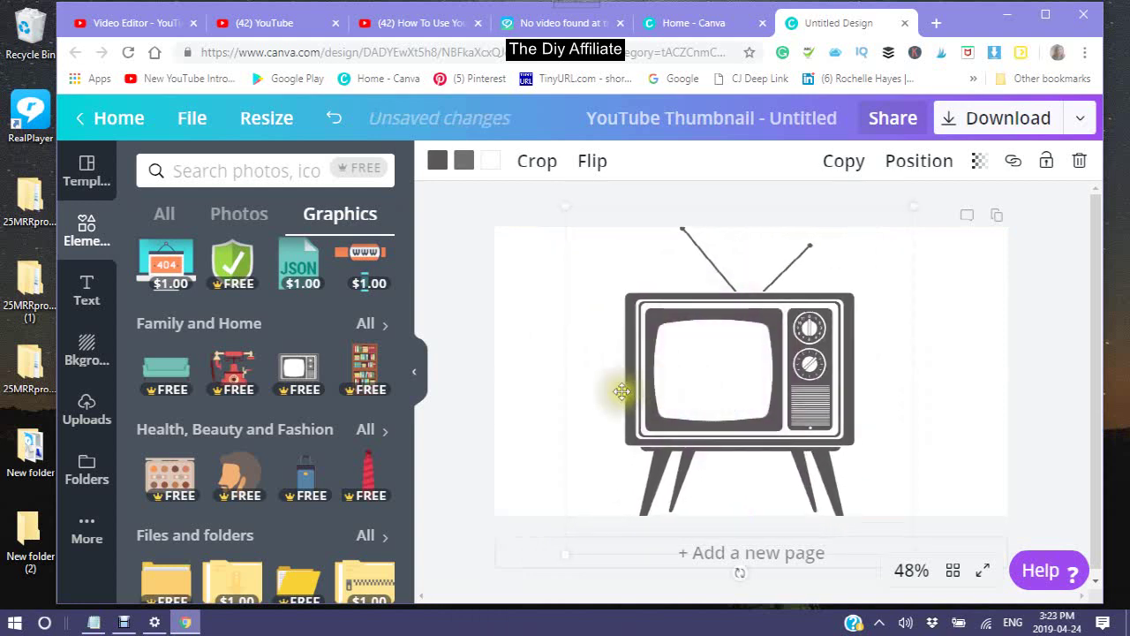
Add a heading text box over the television and clear its text
click(87, 303)
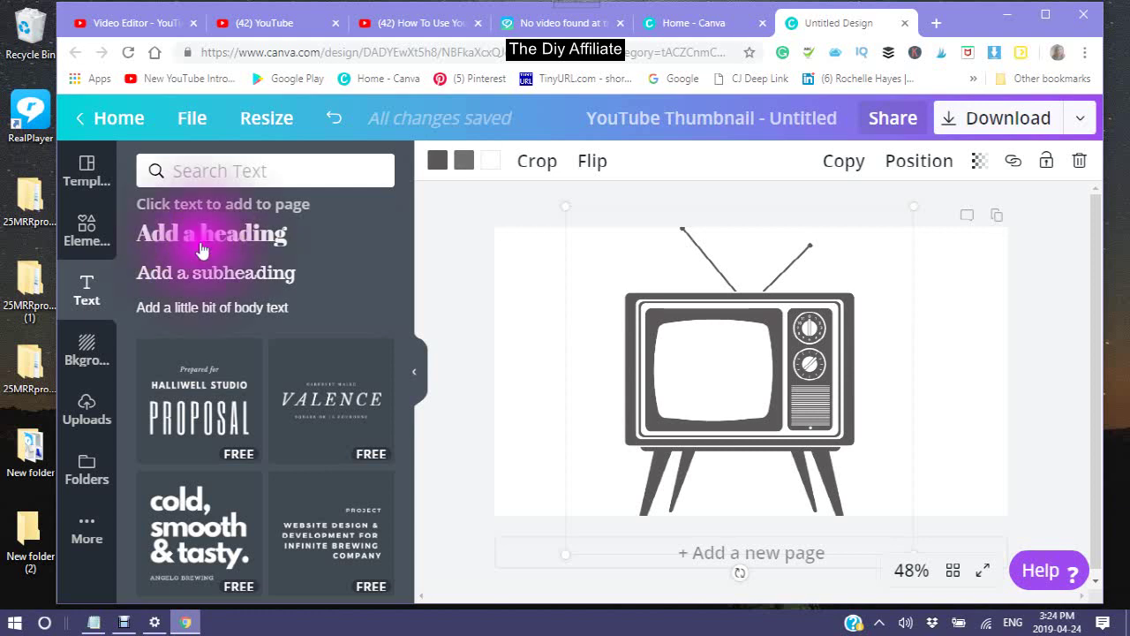
click(200, 250)
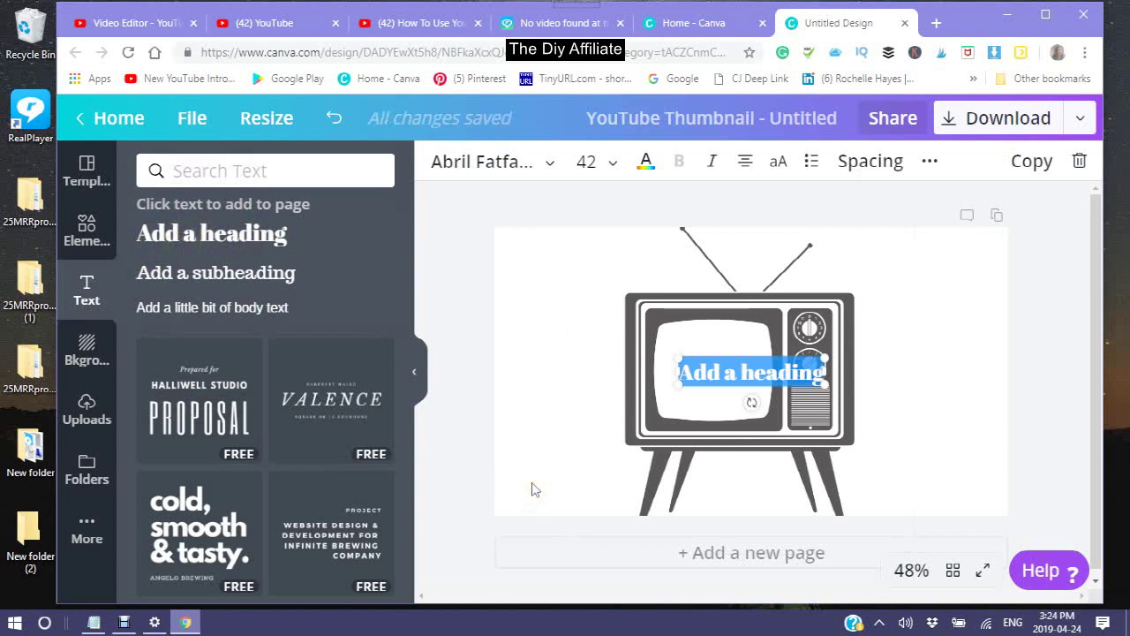
text(Wh)
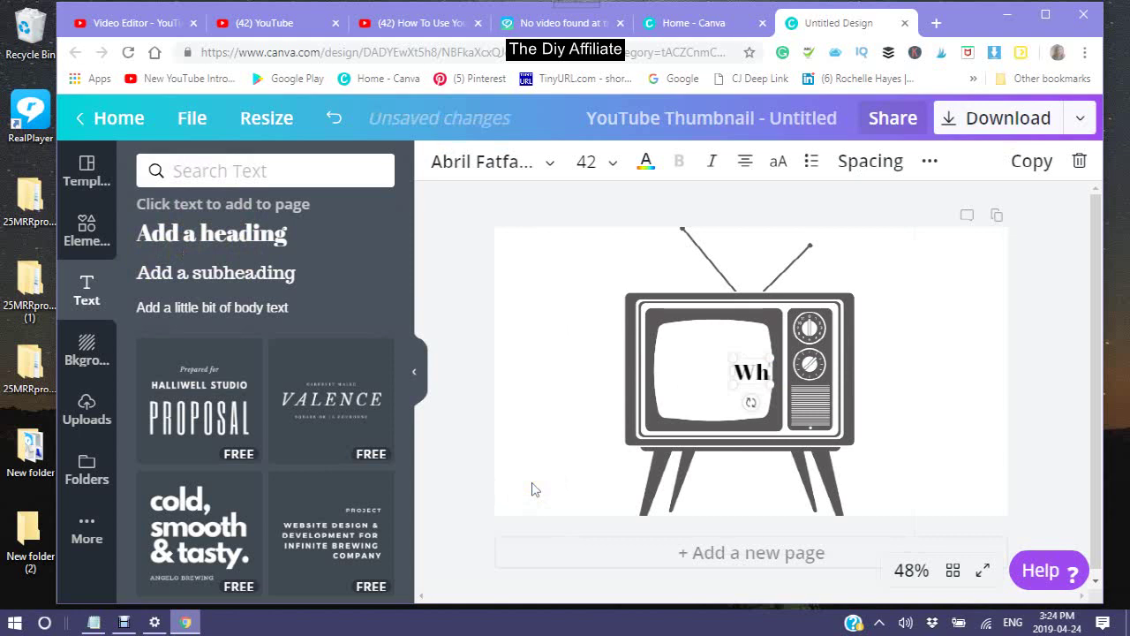
text(as)
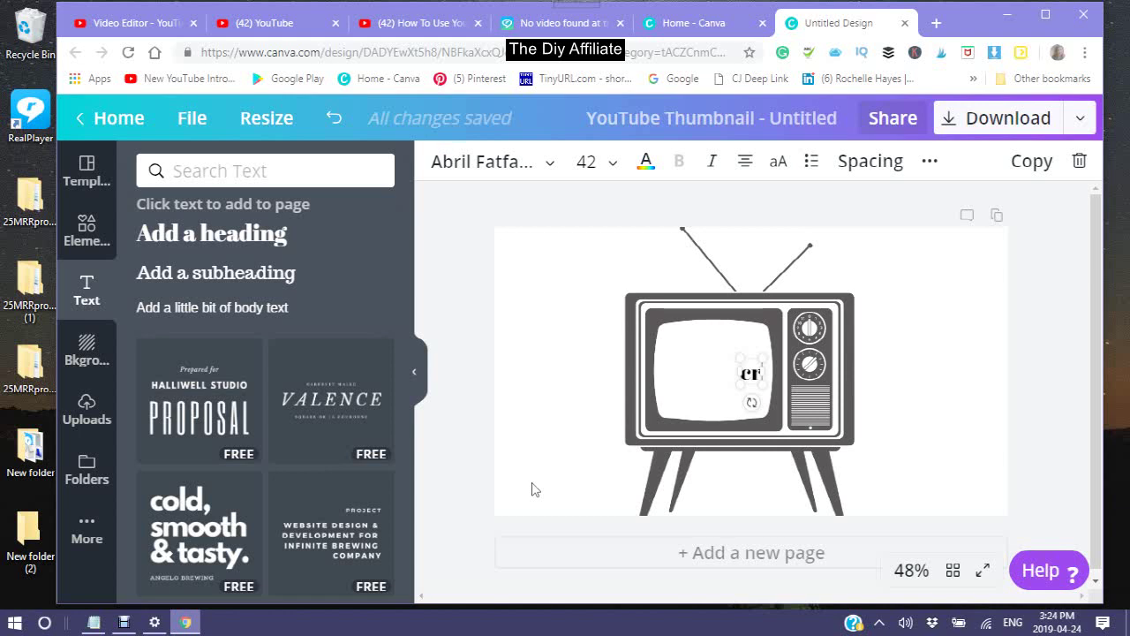
key(BackSpace)
key(BackSpace)
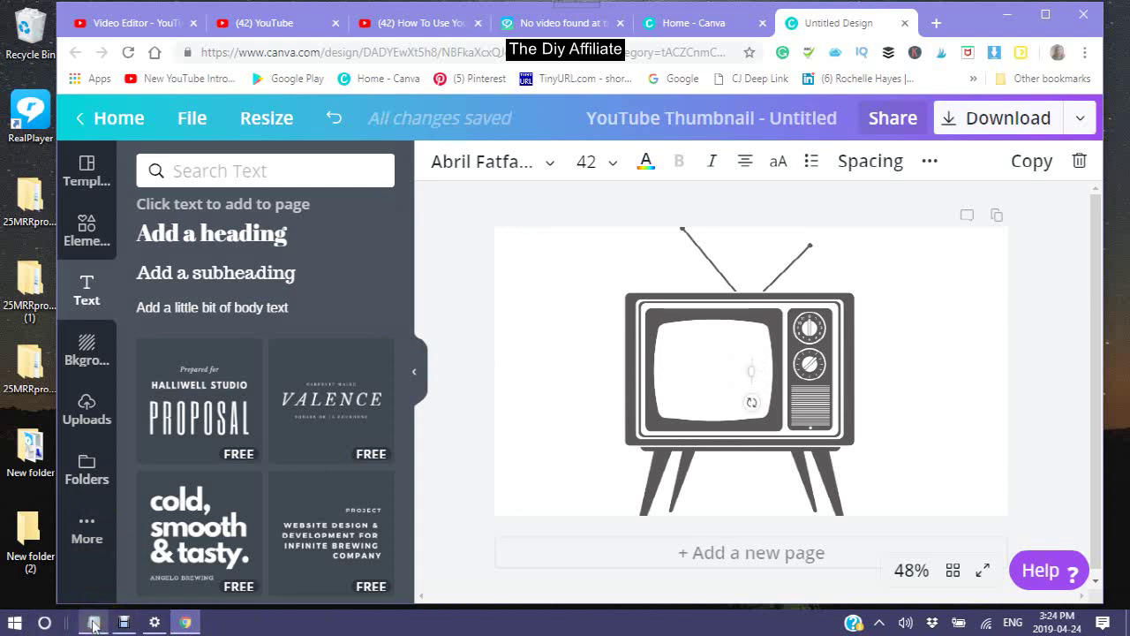
Switch to Notepad and try to copy the phrase "creative commons license" from the tag list
click(93, 622)
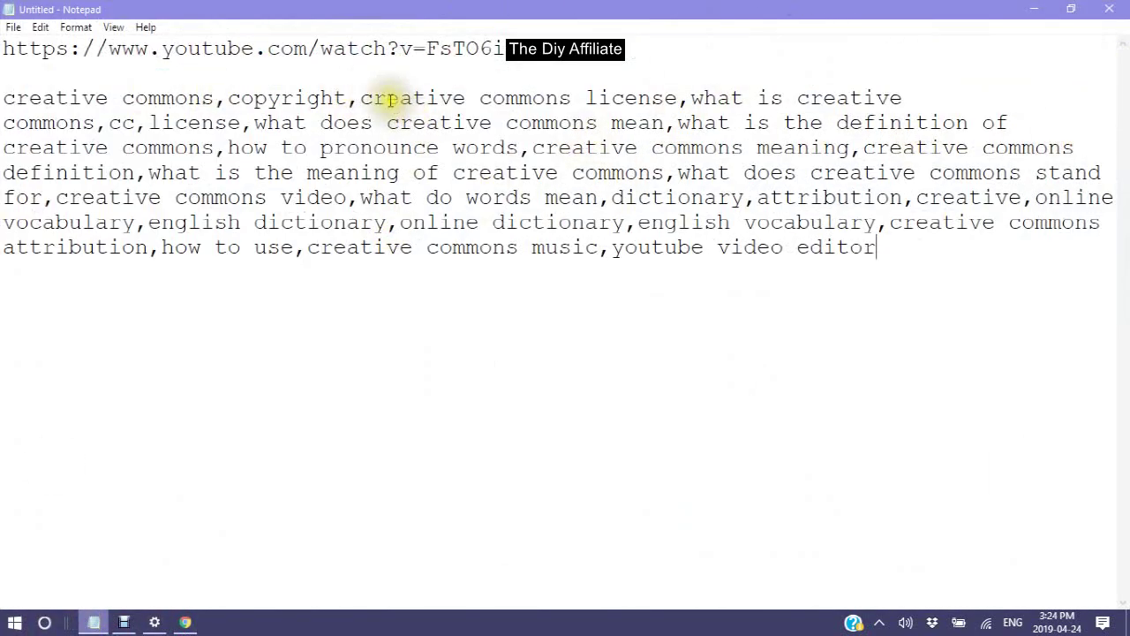
drag(358, 98, 679, 98)
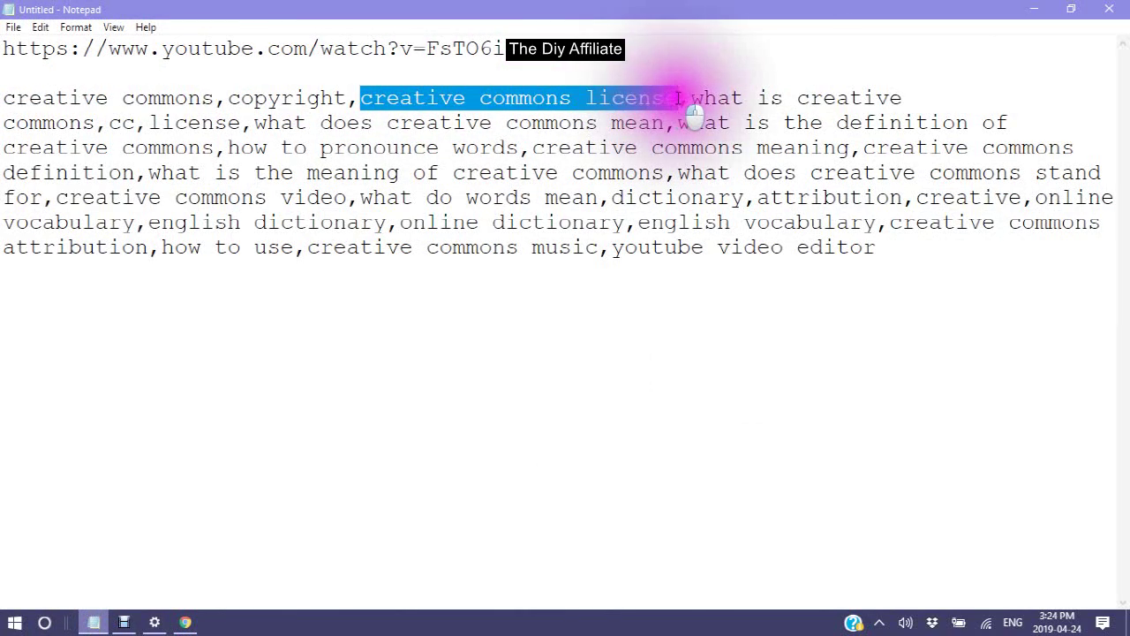
right_click(538, 100)
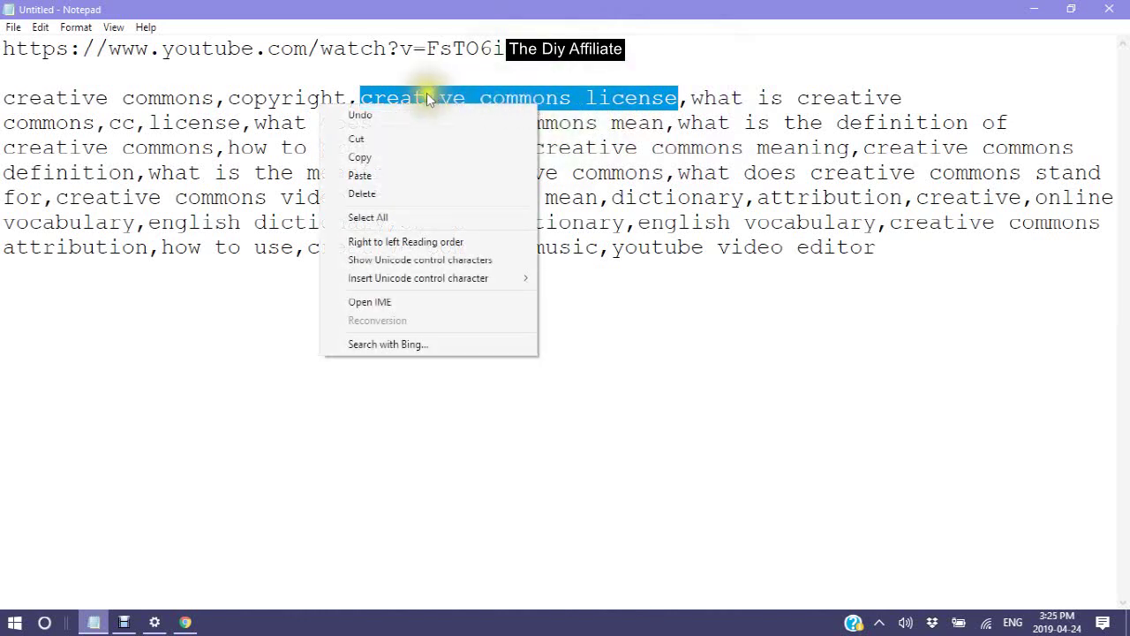
click(405, 156)
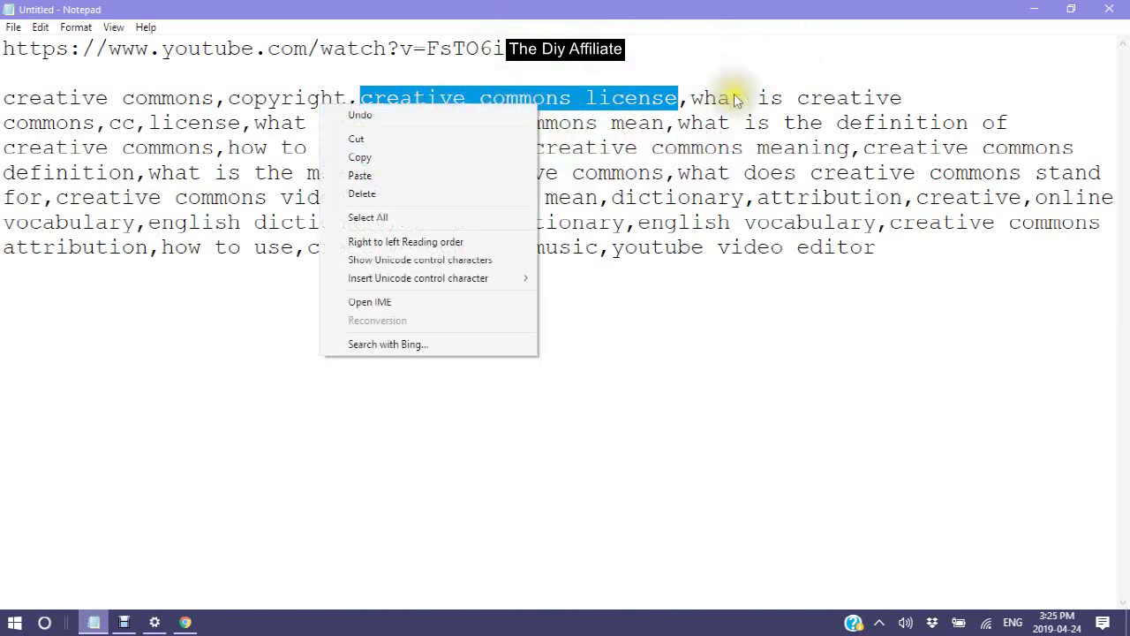
click(687, 102)
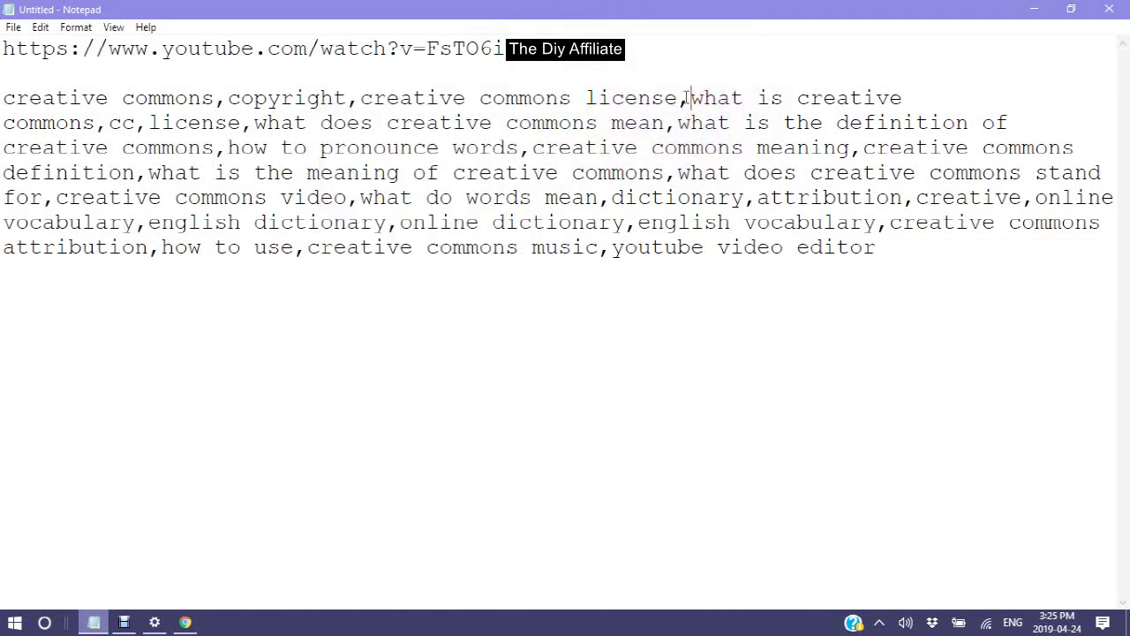
Copy the phrase "what is creative commons" from the tag list and return to the Canva design
double_click(84, 123)
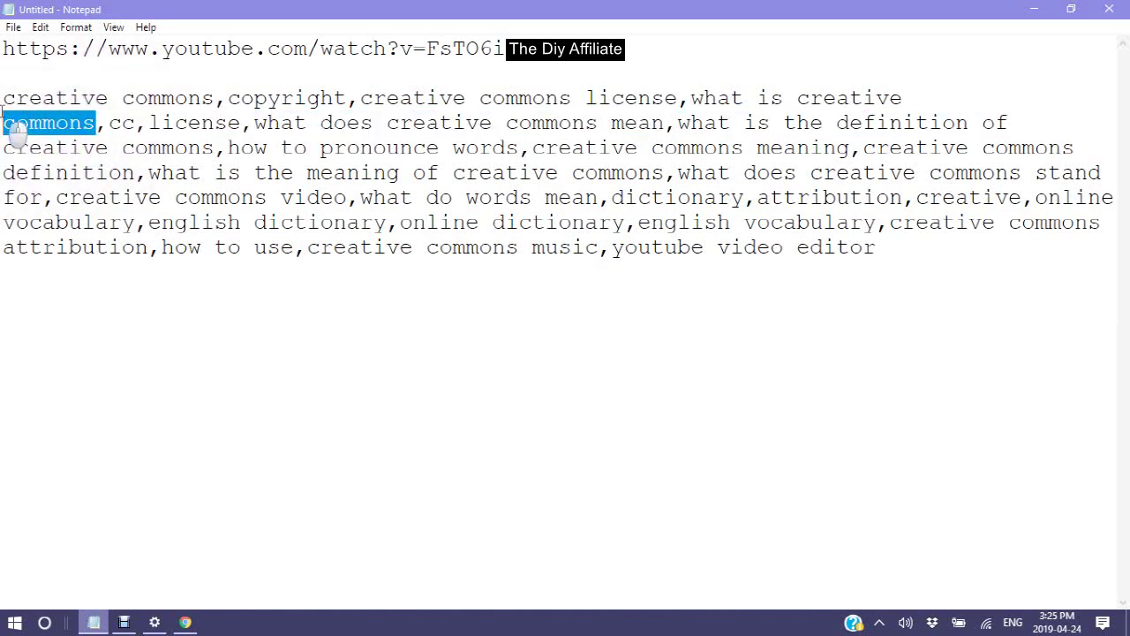
drag(16, 128, 694, 97)
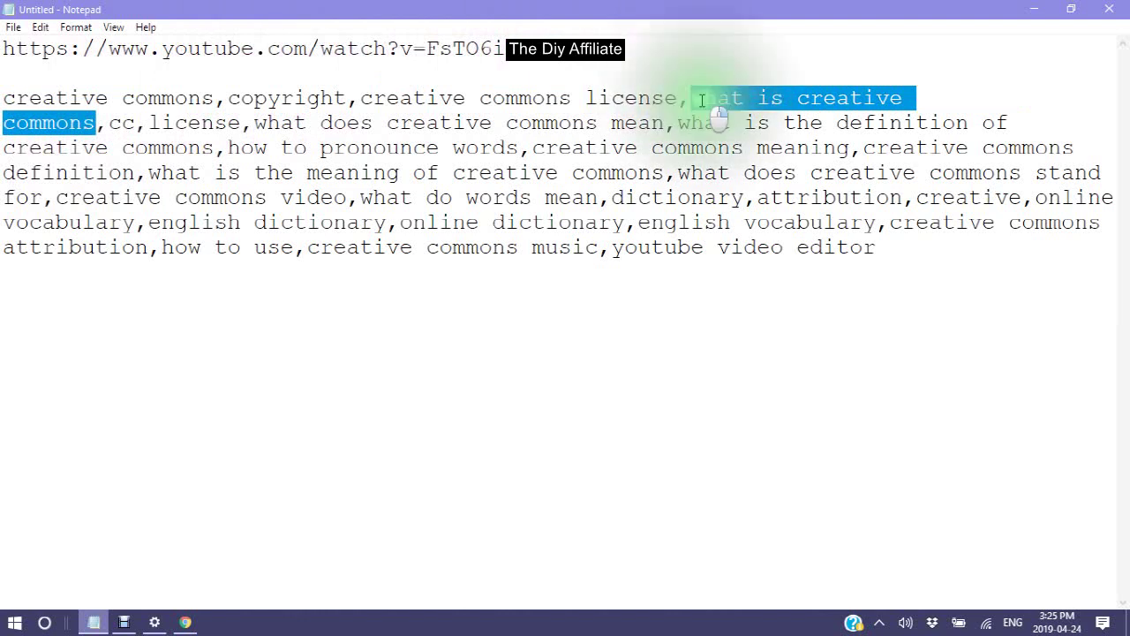
right_click(697, 103)
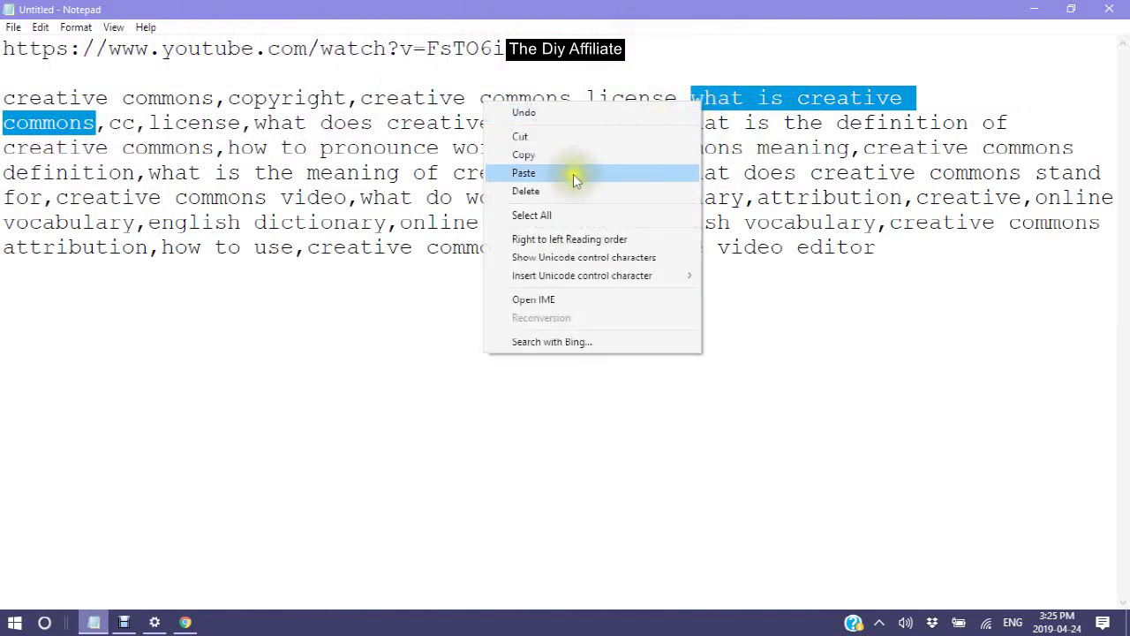
click(517, 159)
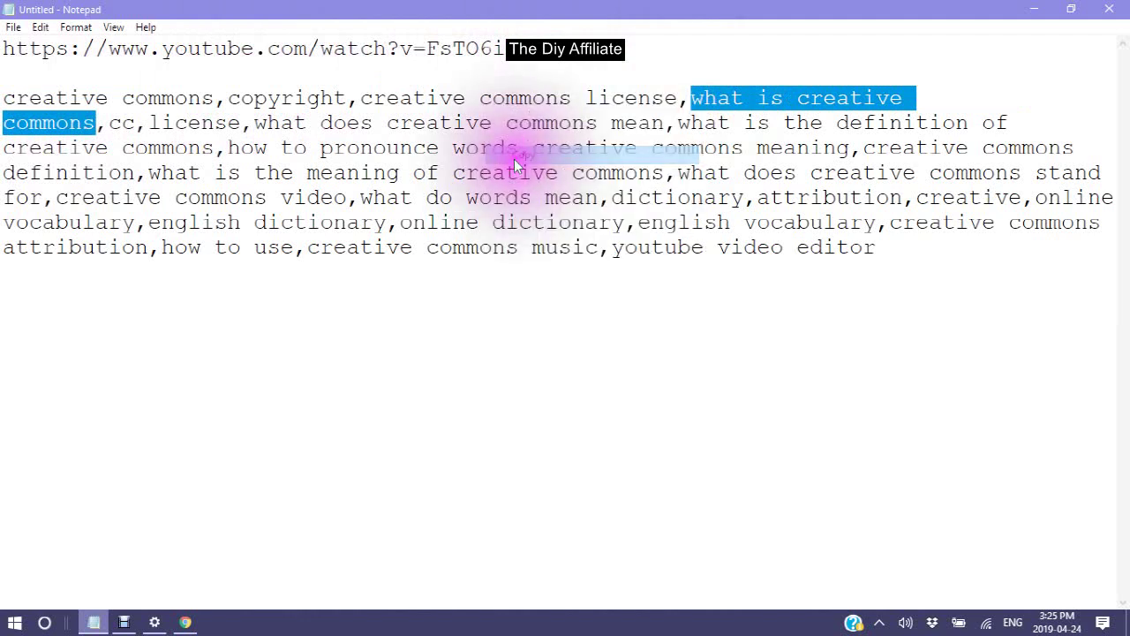
click(1035, 11)
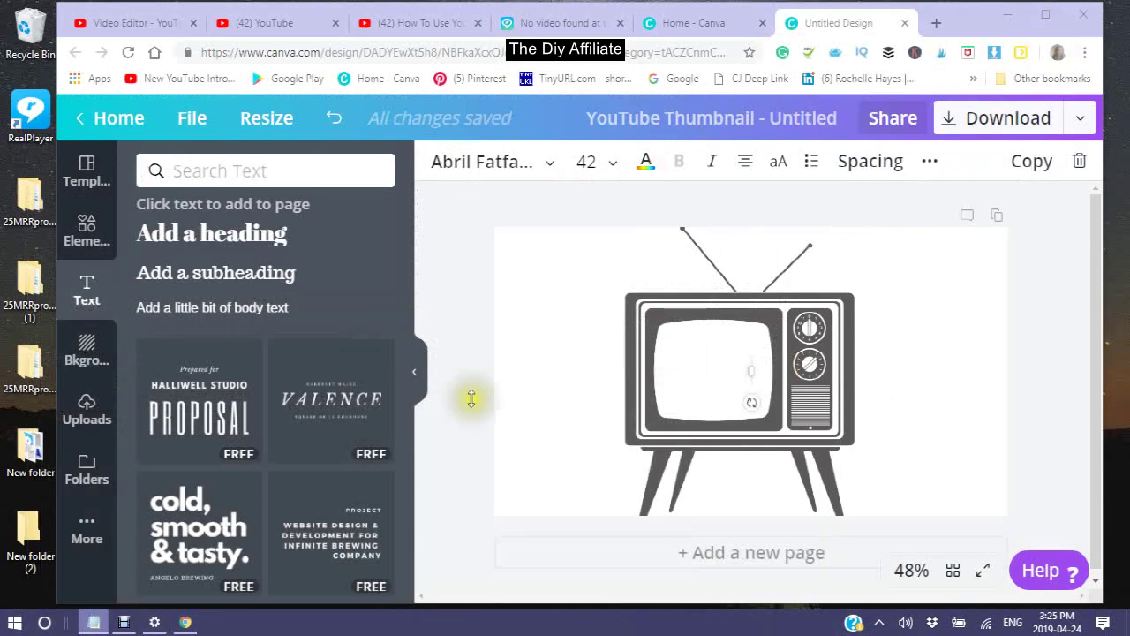
Set the font size of the empty text box over the television to 48
click(750, 373)
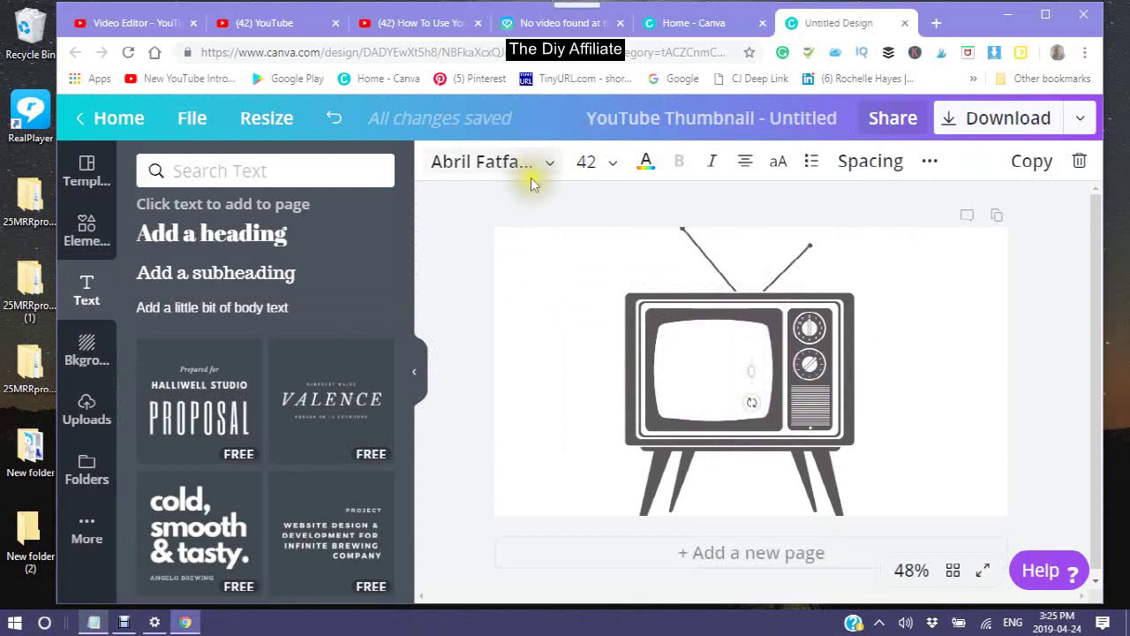
mouse_move(747, 373)
mouse_down()
mouse_move(702, 374)
mouse_move(746, 402)
mouse_move(749, 384)
mouse_up()
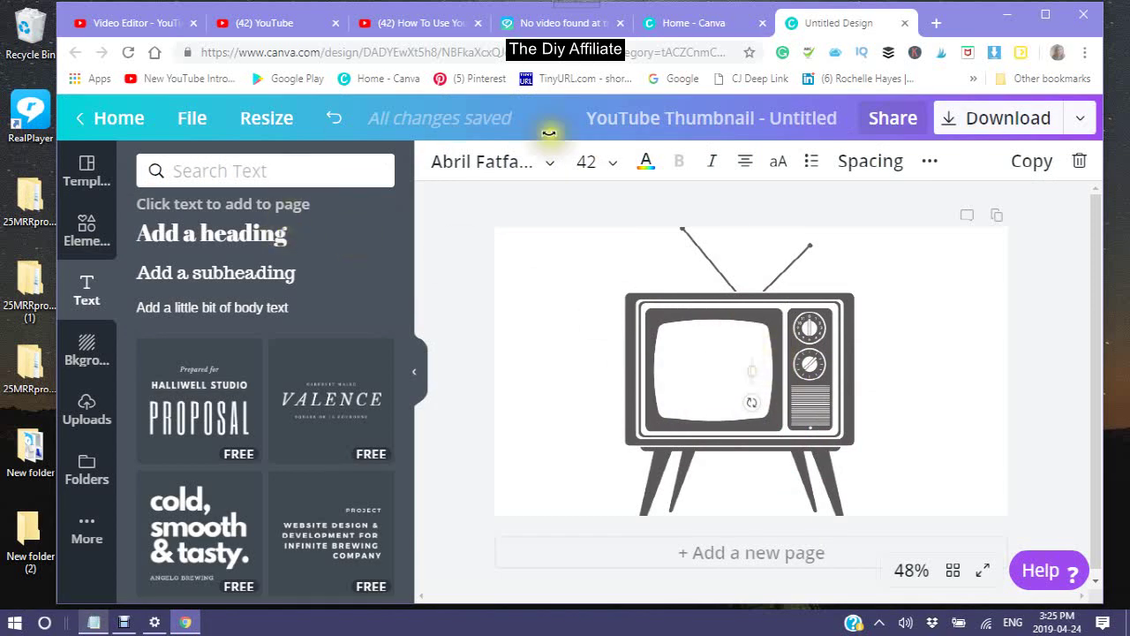
click(615, 167)
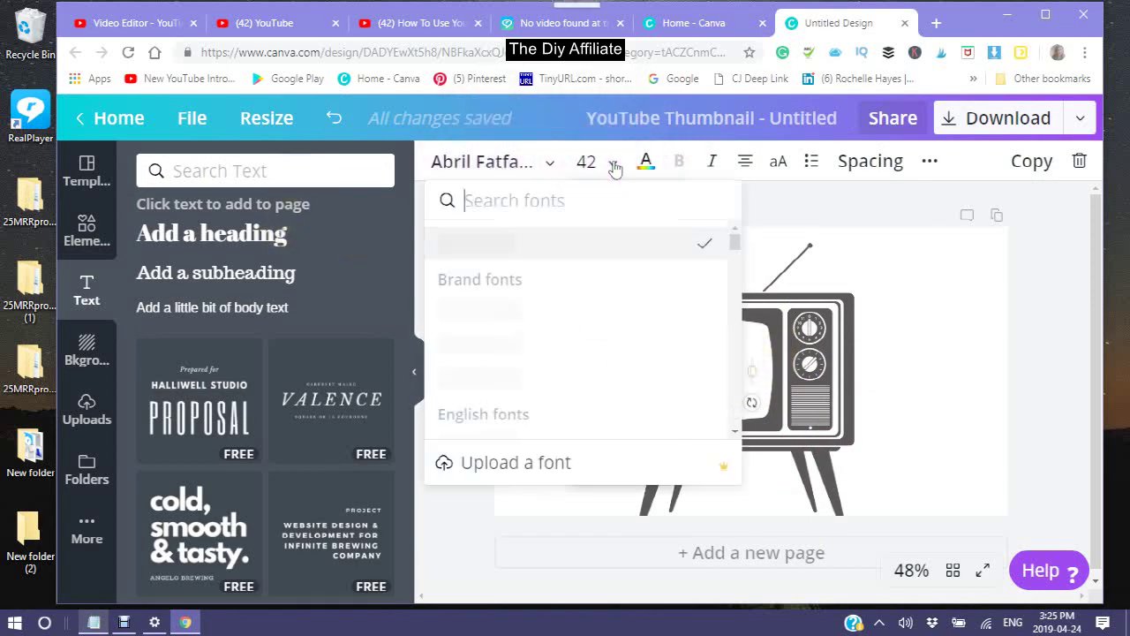
click(597, 161)
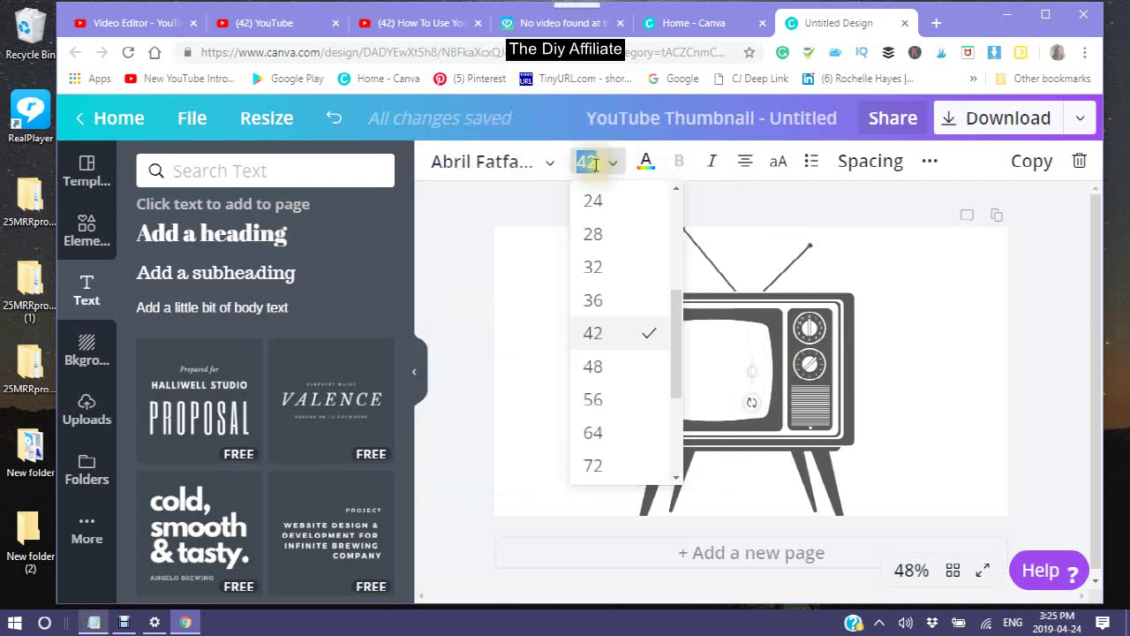
click(587, 369)
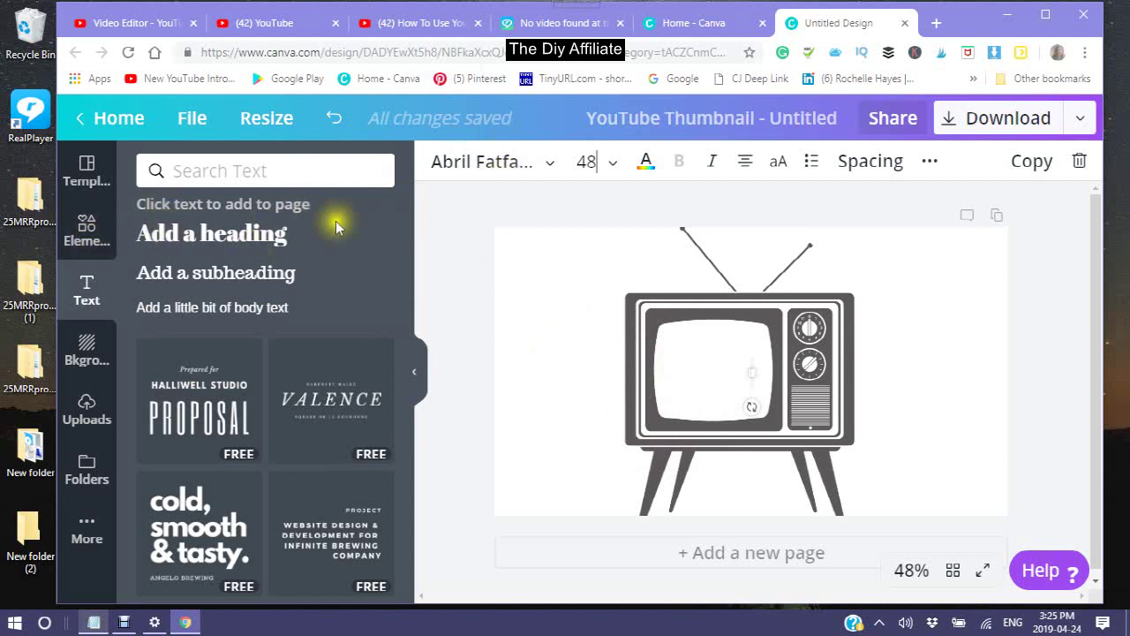
Delete the empty text box and add a new heading over the television
click(1079, 161)
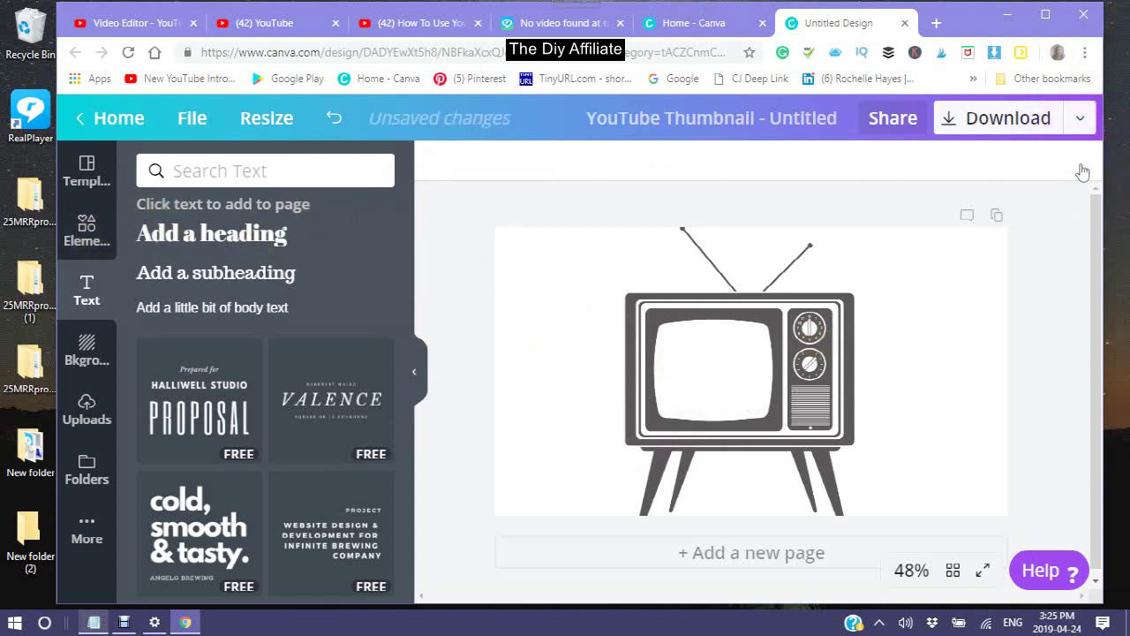
click(212, 236)
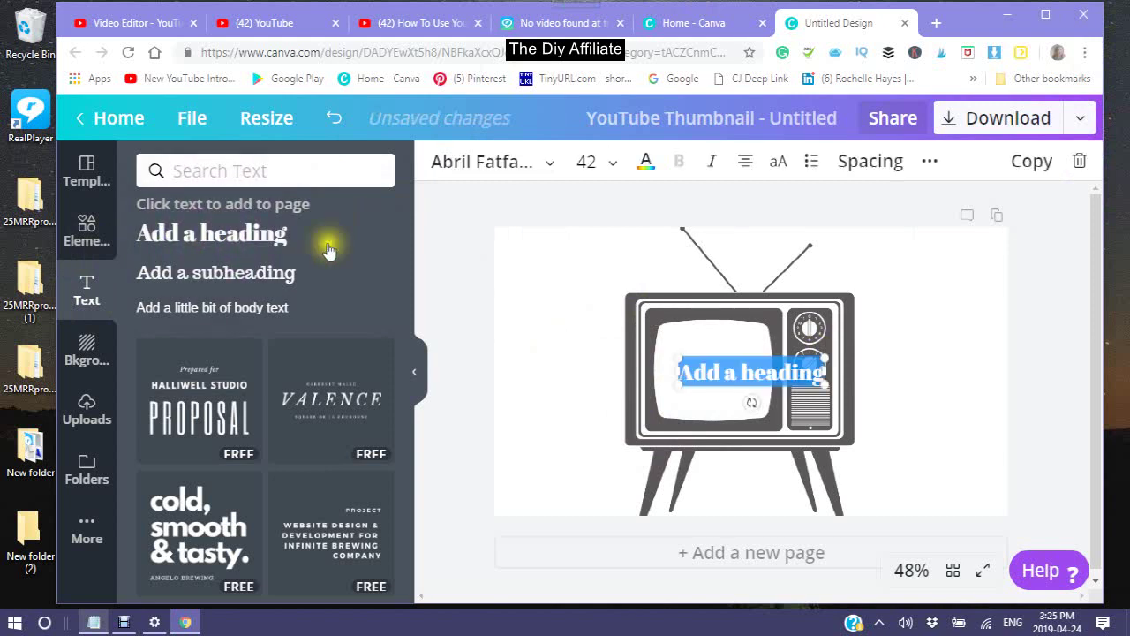
click(687, 366)
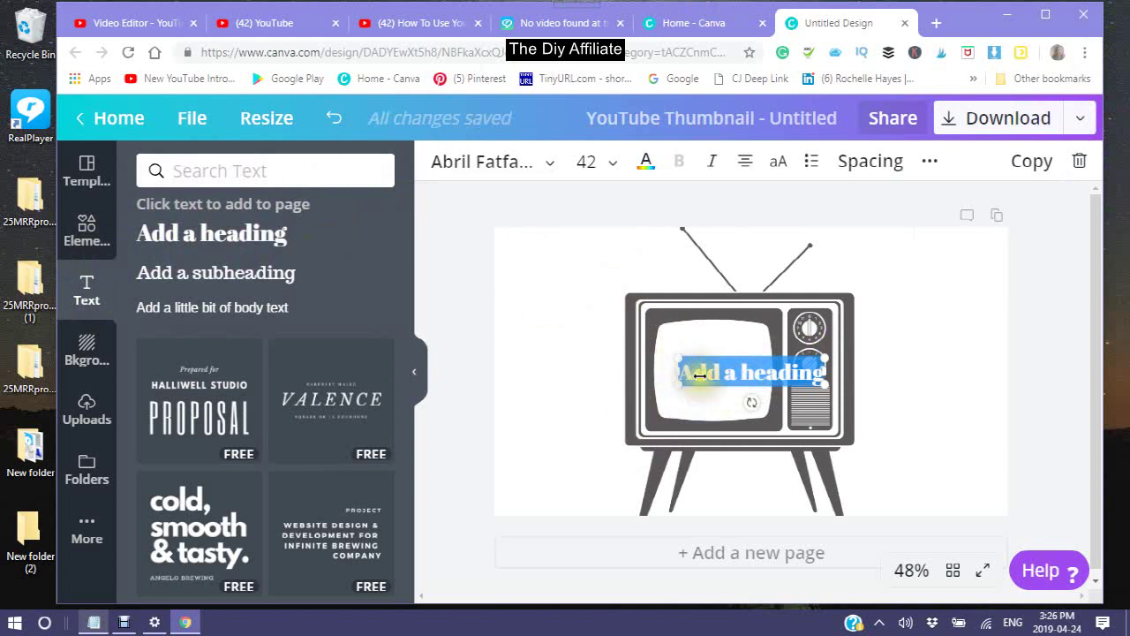
Try to paste the copied phrase over the new heading's placeholder text
right_click(698, 373)
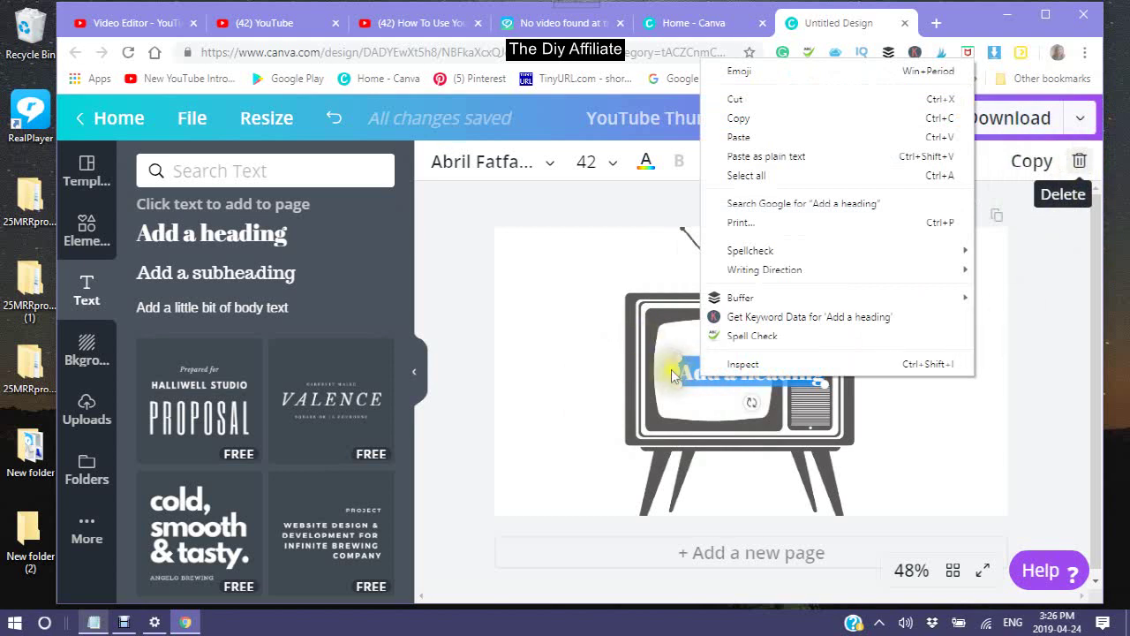
click(589, 385)
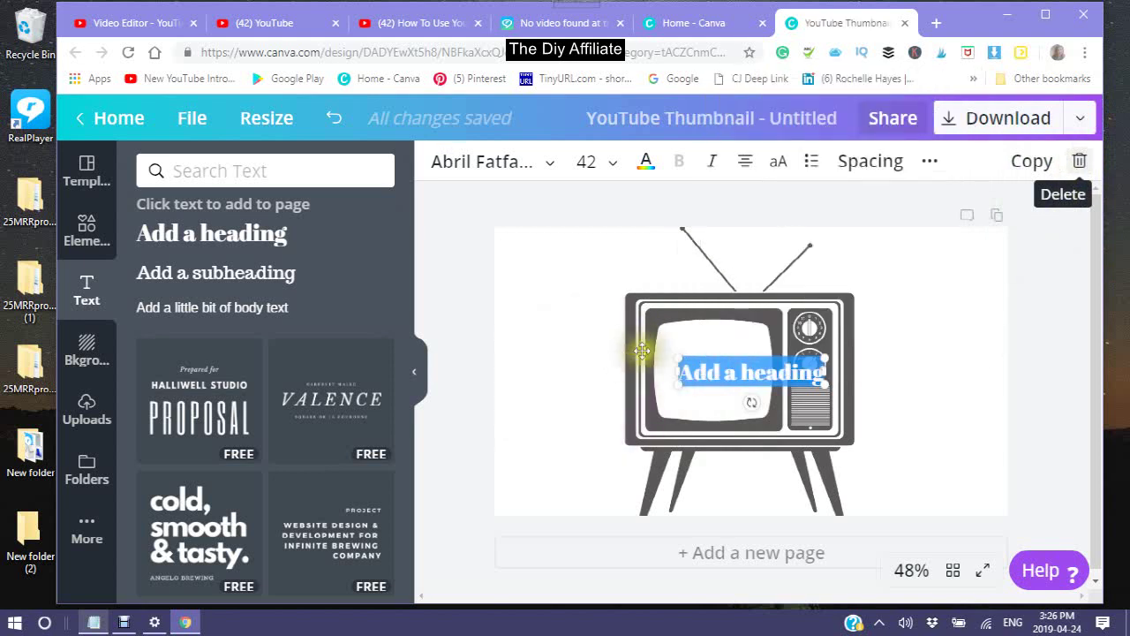
right_click(691, 369)
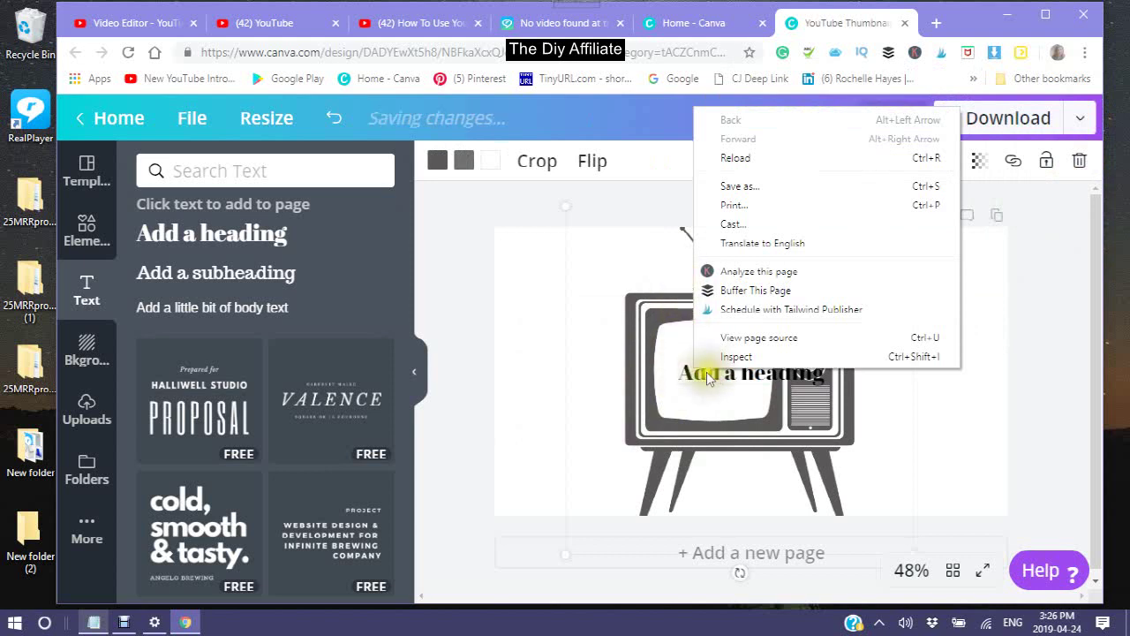
click(686, 373)
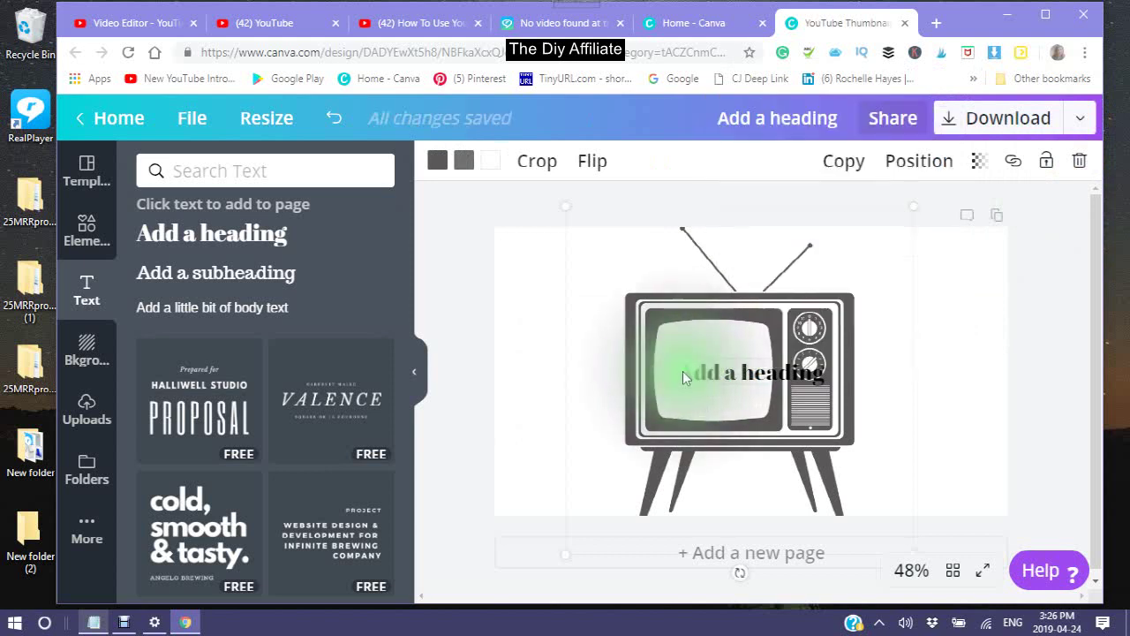
right_click(684, 375)
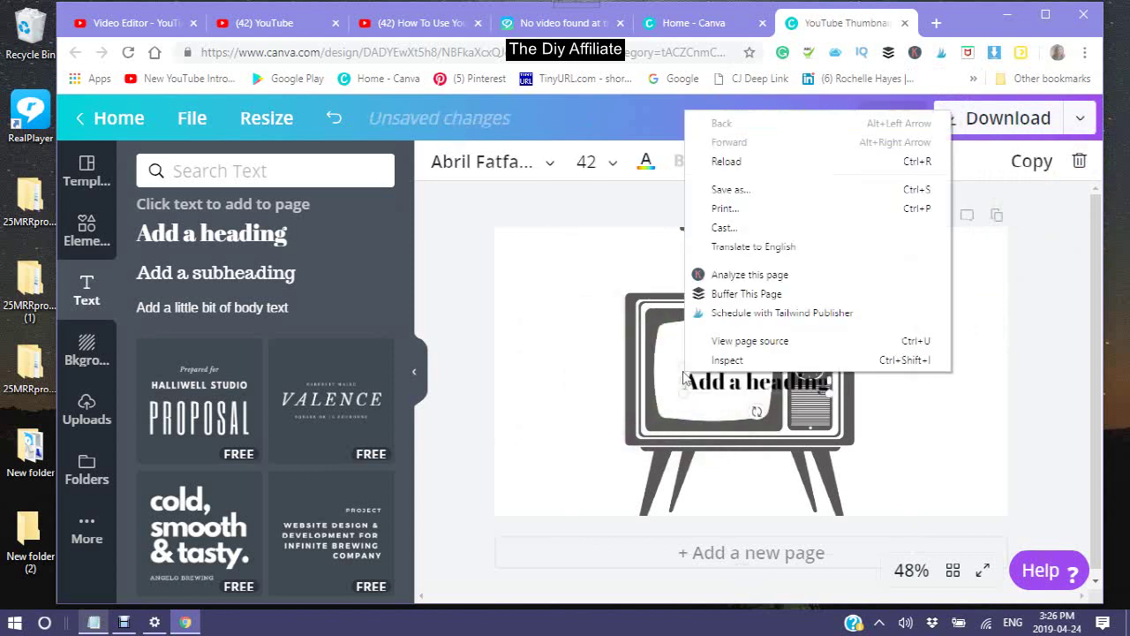
click(761, 389)
drag(760, 388, 770, 394)
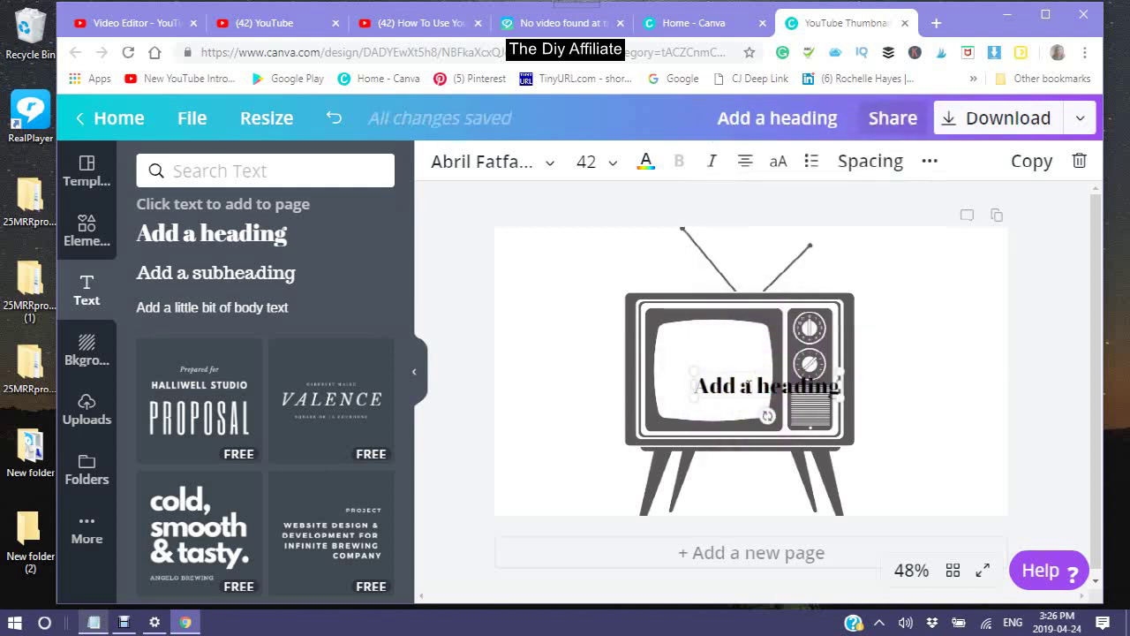
Replace the heading's entire placeholder text with the copied phrase "what is creative commons"
click(748, 385)
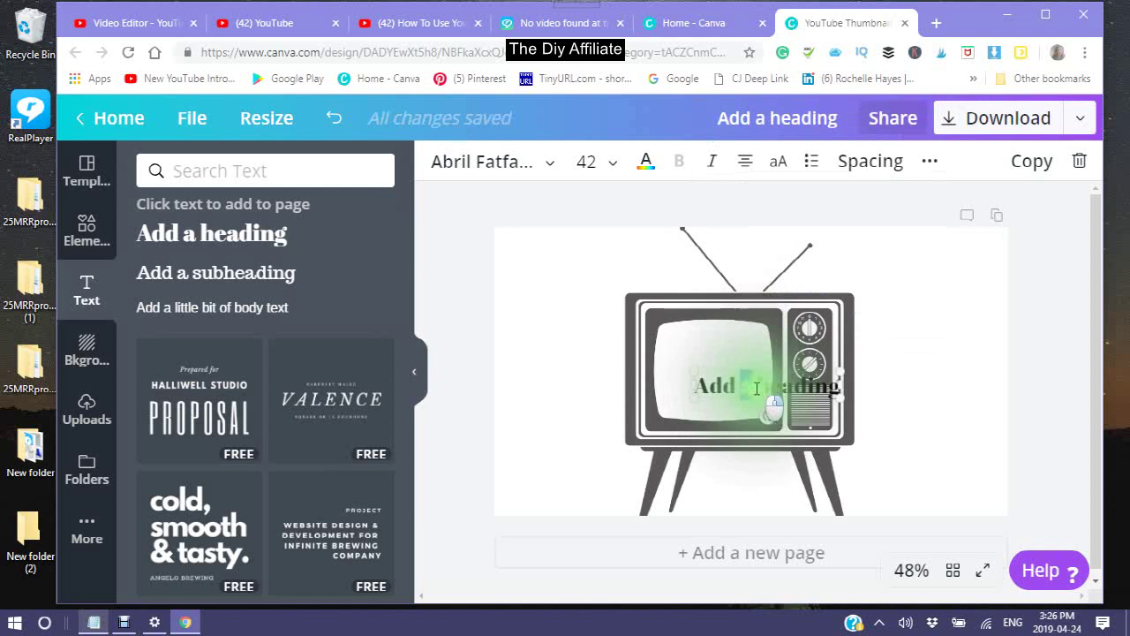
right_click(752, 387)
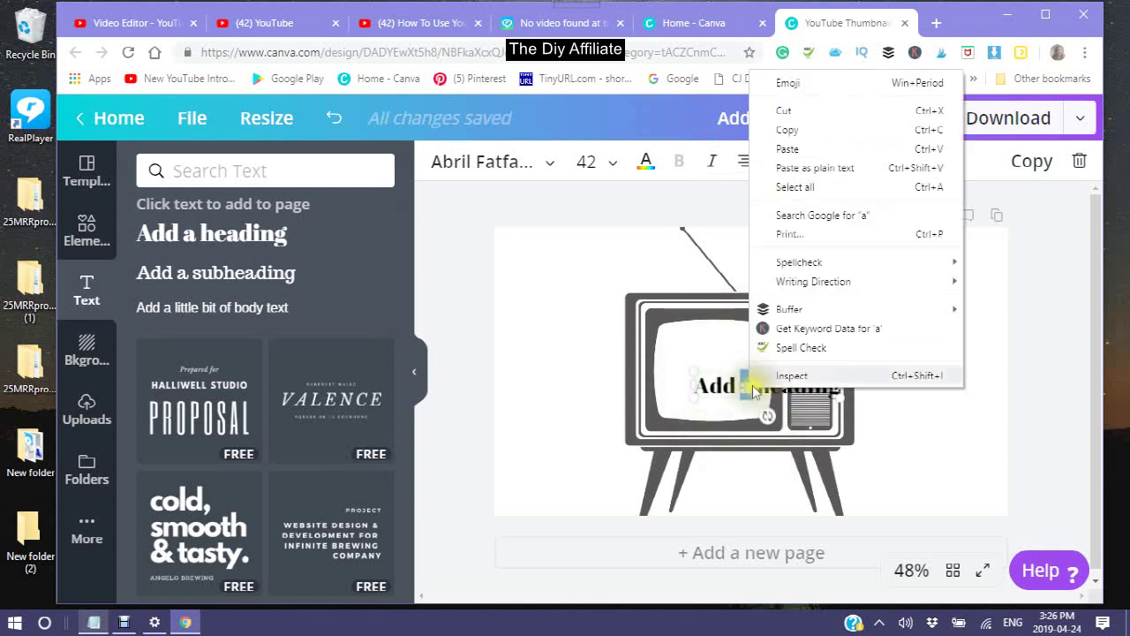
click(791, 187)
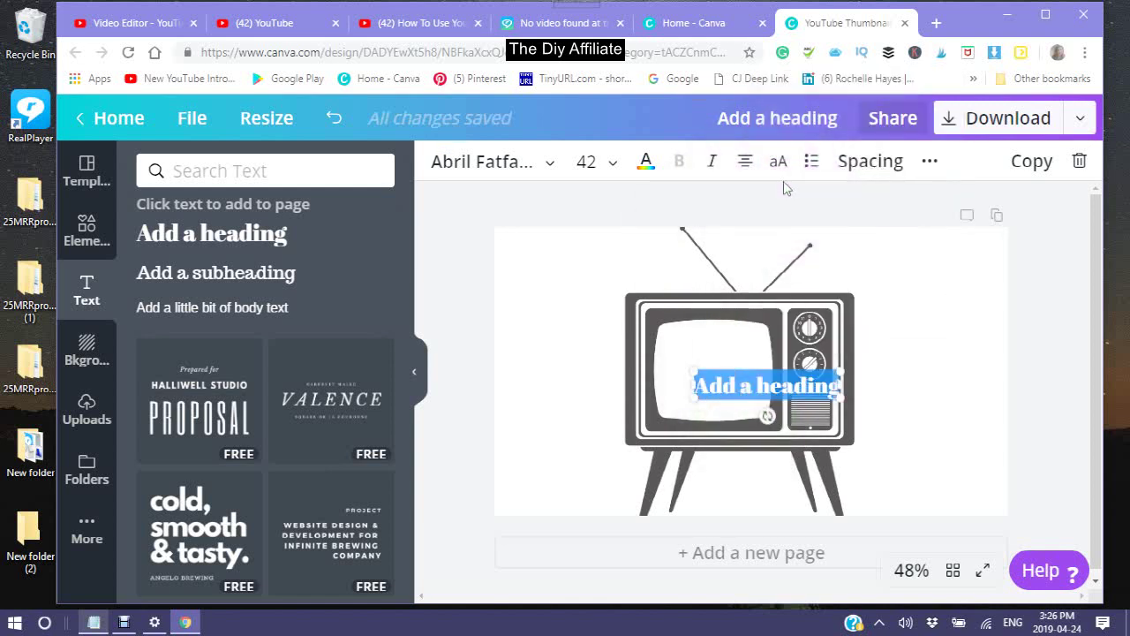
right_click(725, 387)
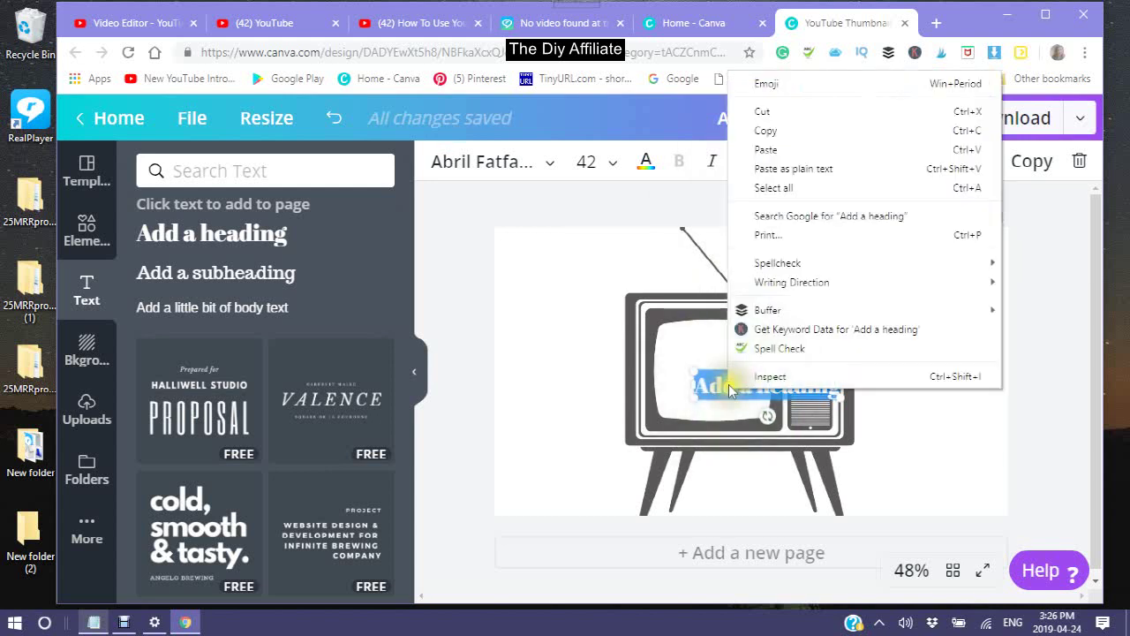
click(766, 152)
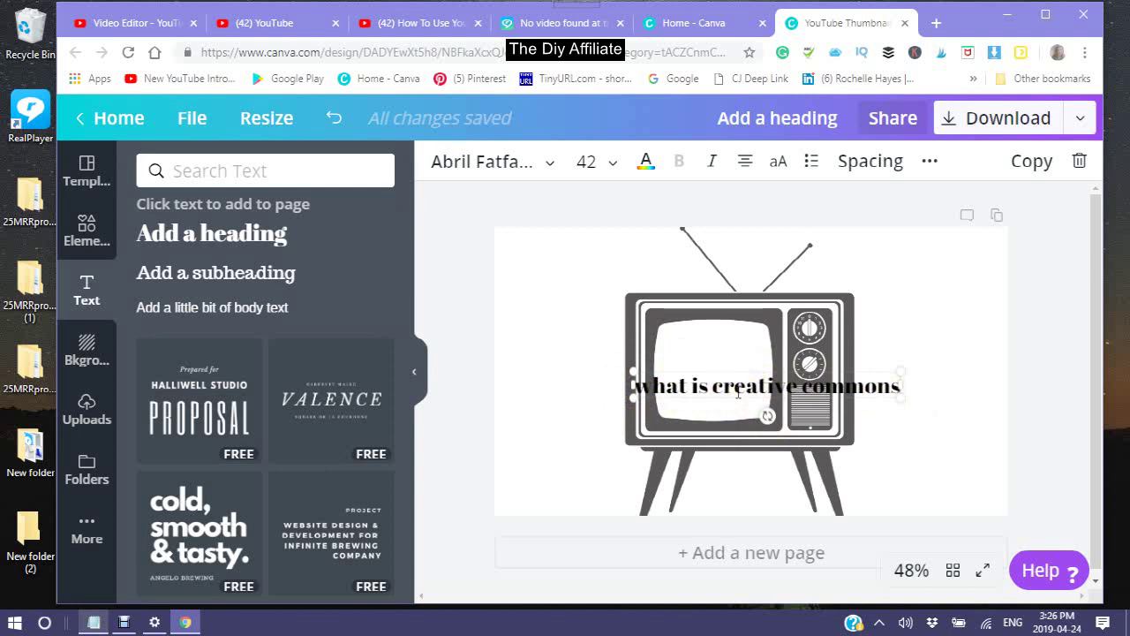
click(740, 395)
click(923, 378)
click(722, 399)
click(771, 395)
click(611, 245)
mouse_move(611, 245)
mouse_down()
mouse_move(608, 292)
mouse_move(583, 212)
mouse_move(603, 226)
mouse_up()
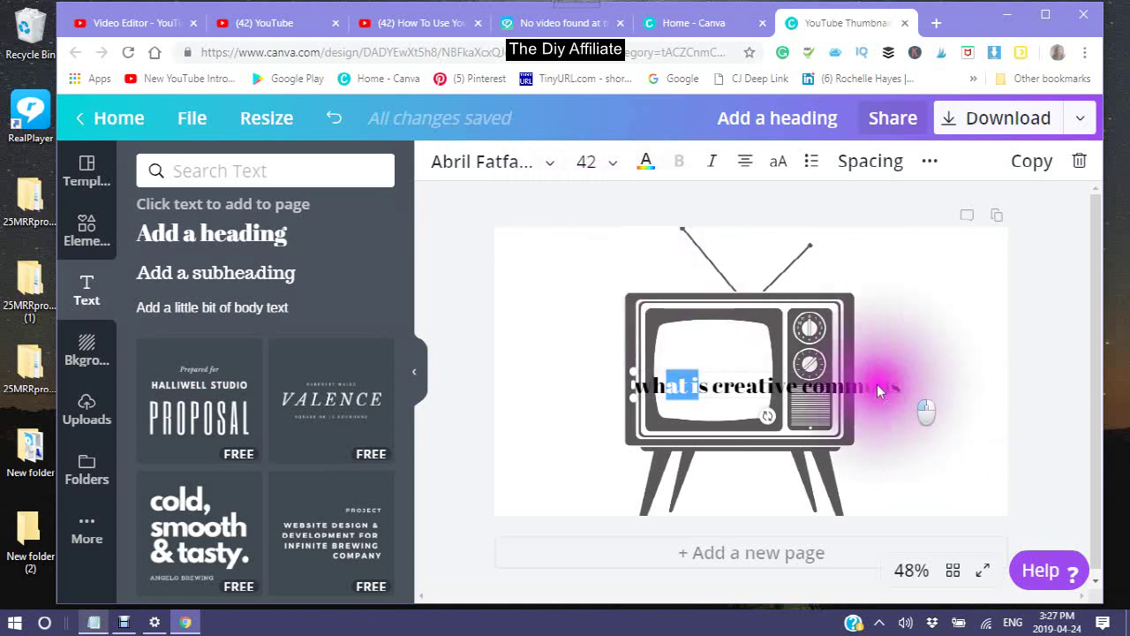
drag(900, 393, 900, 393)
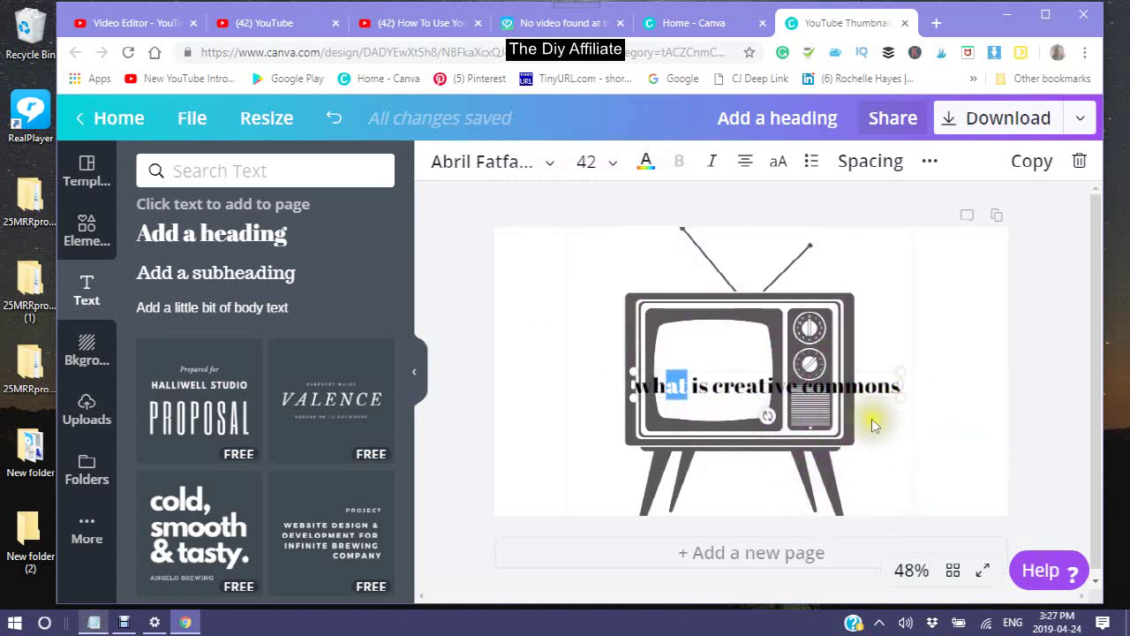
Shift the television graphic slightly to the right, keeping it spanning the thumbnail's height
mouse_move(879, 415)
mouse_down()
mouse_move(889, 412)
mouse_move(854, 370)
mouse_move(857, 327)
mouse_move(843, 363)
mouse_move(895, 443)
mouse_move(875, 407)
mouse_up()
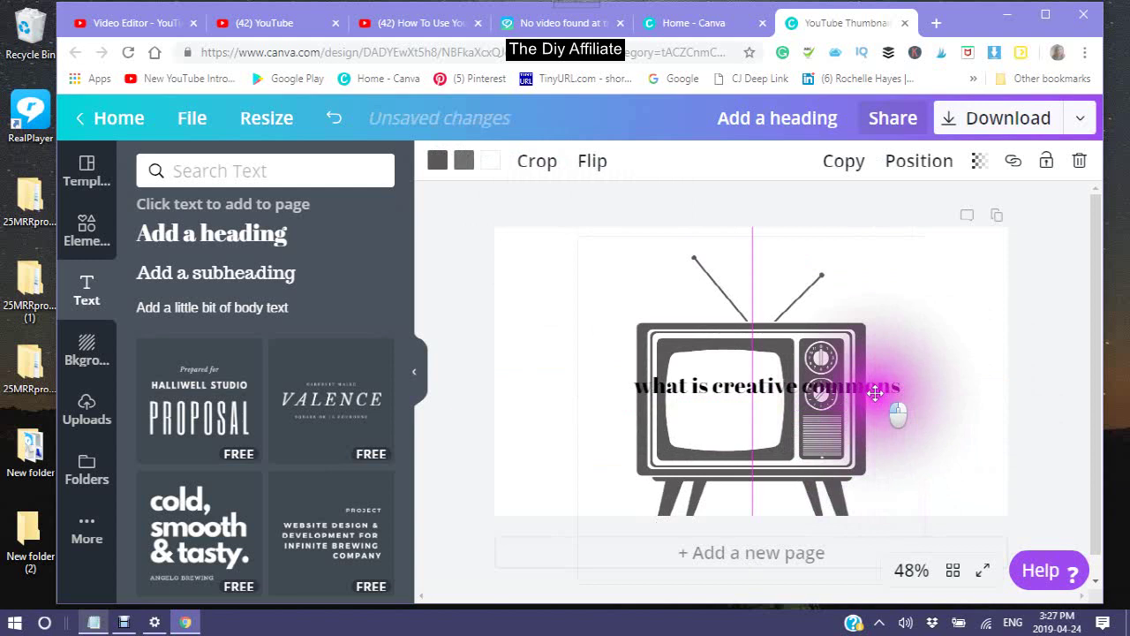
drag(875, 393, 873, 393)
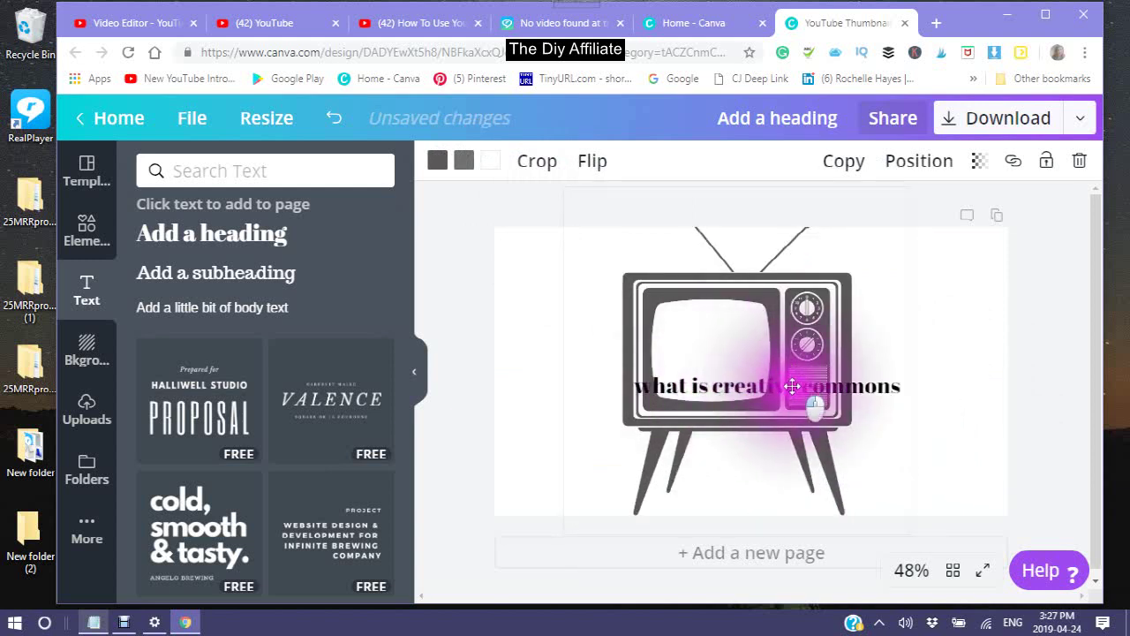
drag(792, 386, 759, 382)
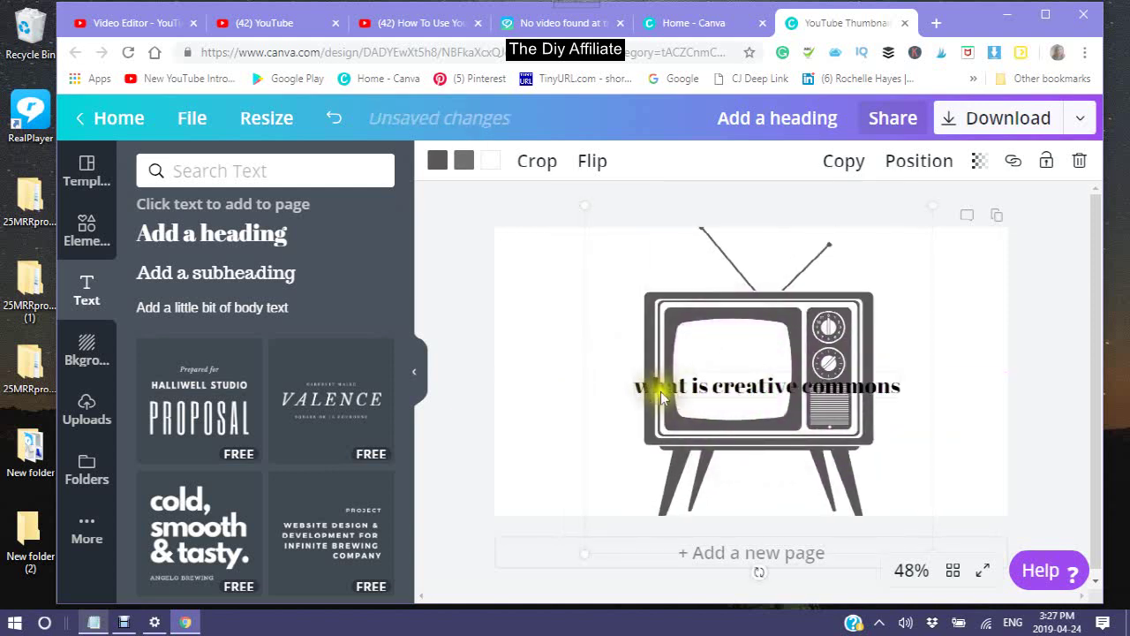
Move the "what is creative commons" heading up across the antennas, centred above the television's body
click(894, 390)
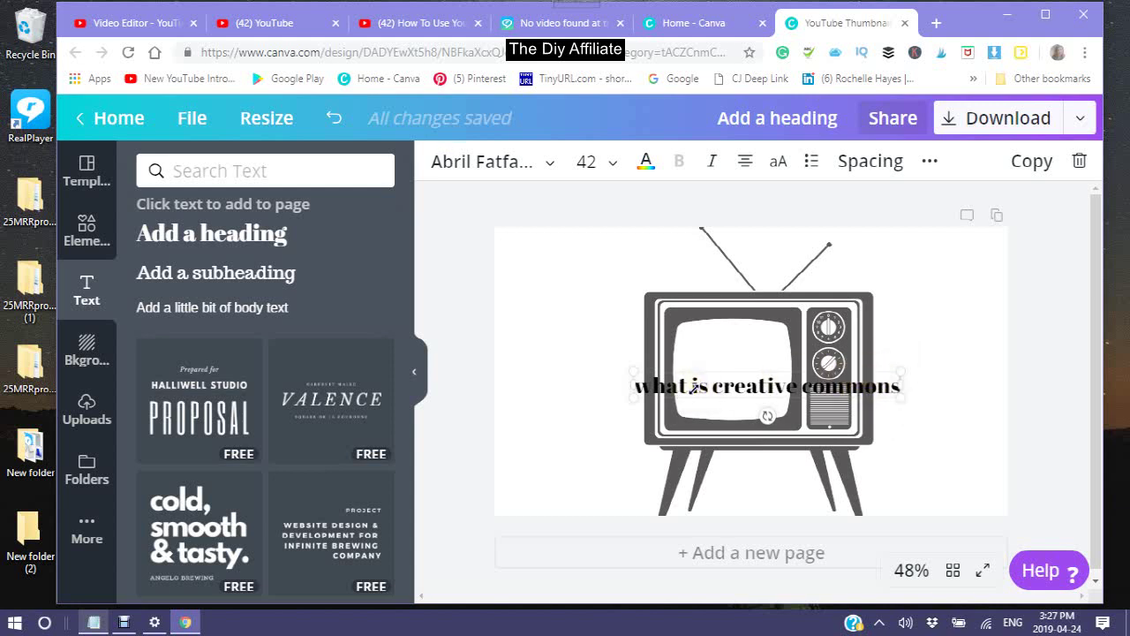
click(642, 400)
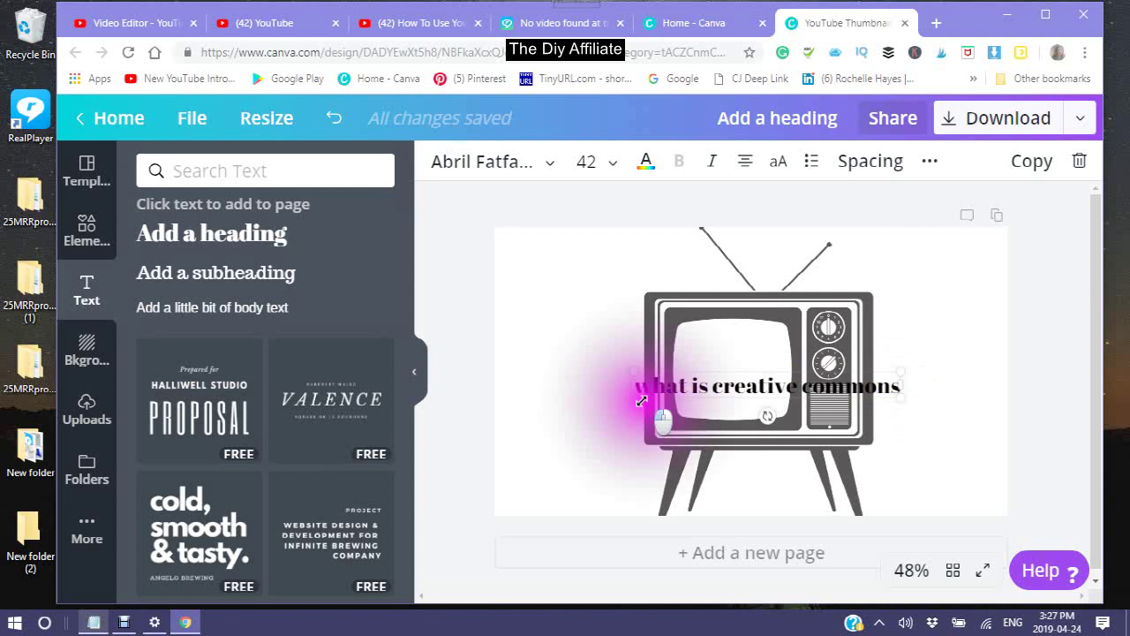
drag(642, 400, 651, 299)
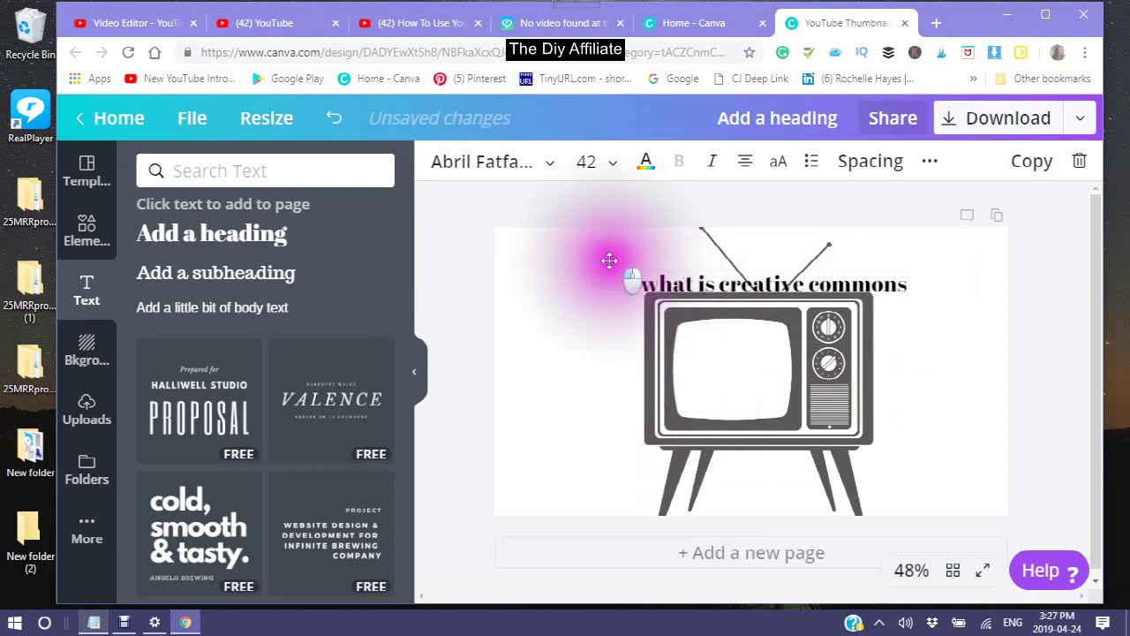
drag(607, 258, 607, 256)
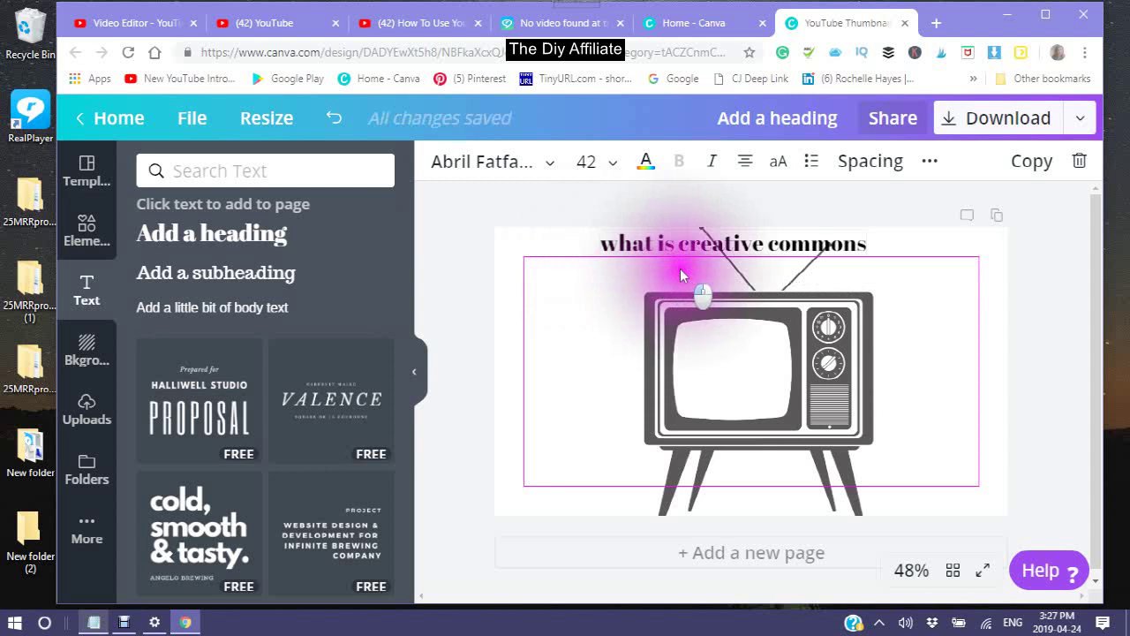
drag(680, 268, 634, 277)
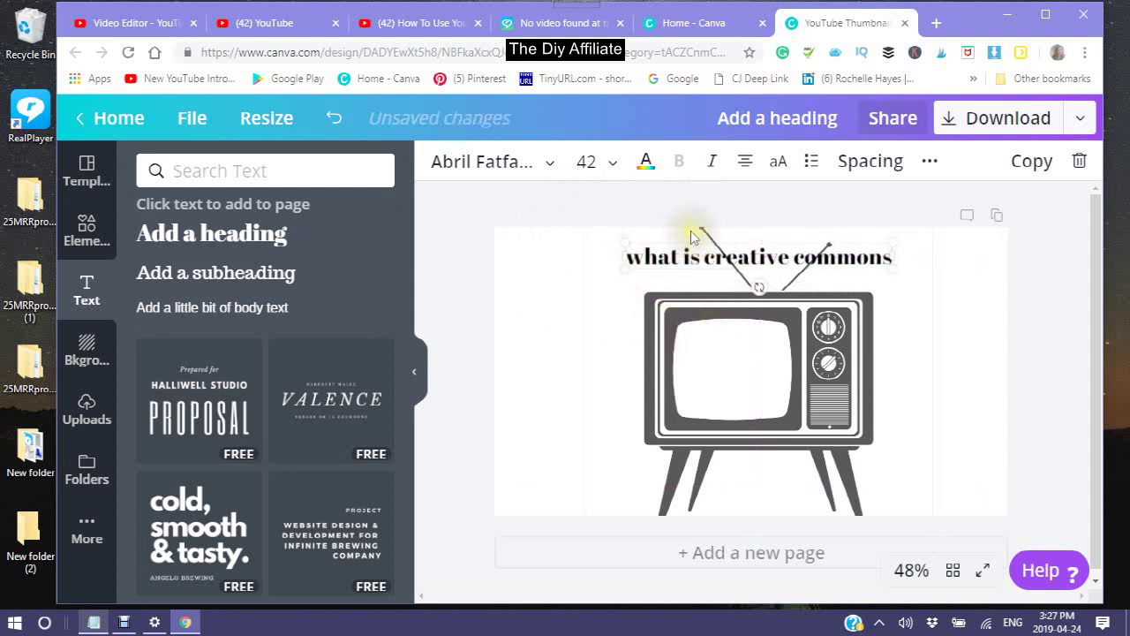
Capitalize the first letter of the heading to read "What is creative commons"
click(646, 255)
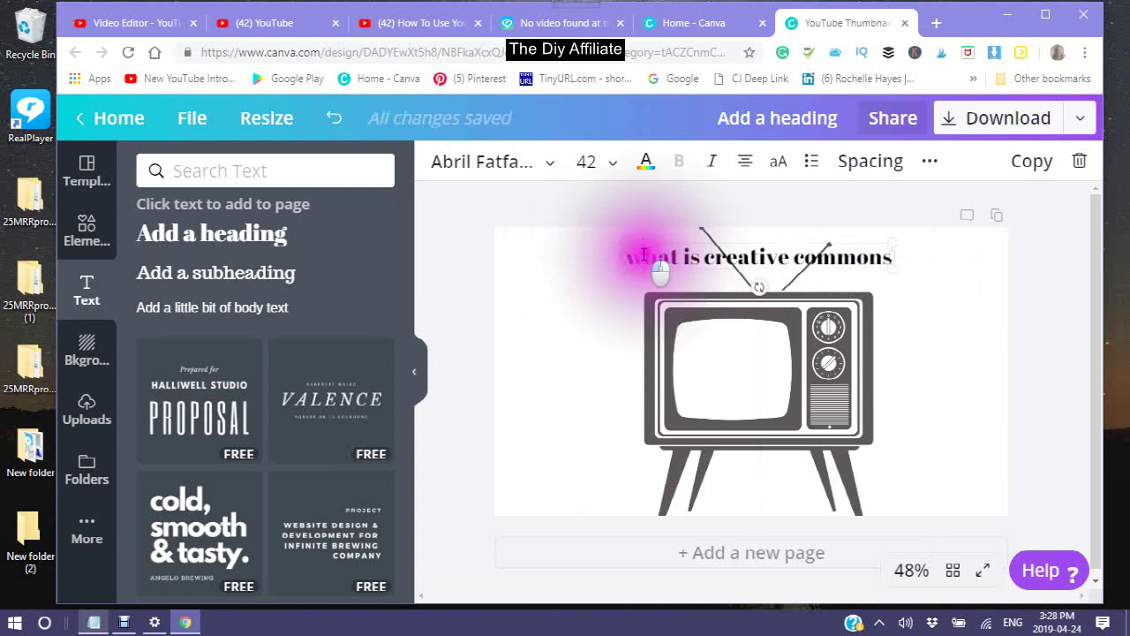
mouse_move(645, 255)
mouse_down()
mouse_move(596, 250)
mouse_move(649, 262)
mouse_move(637, 255)
mouse_up()
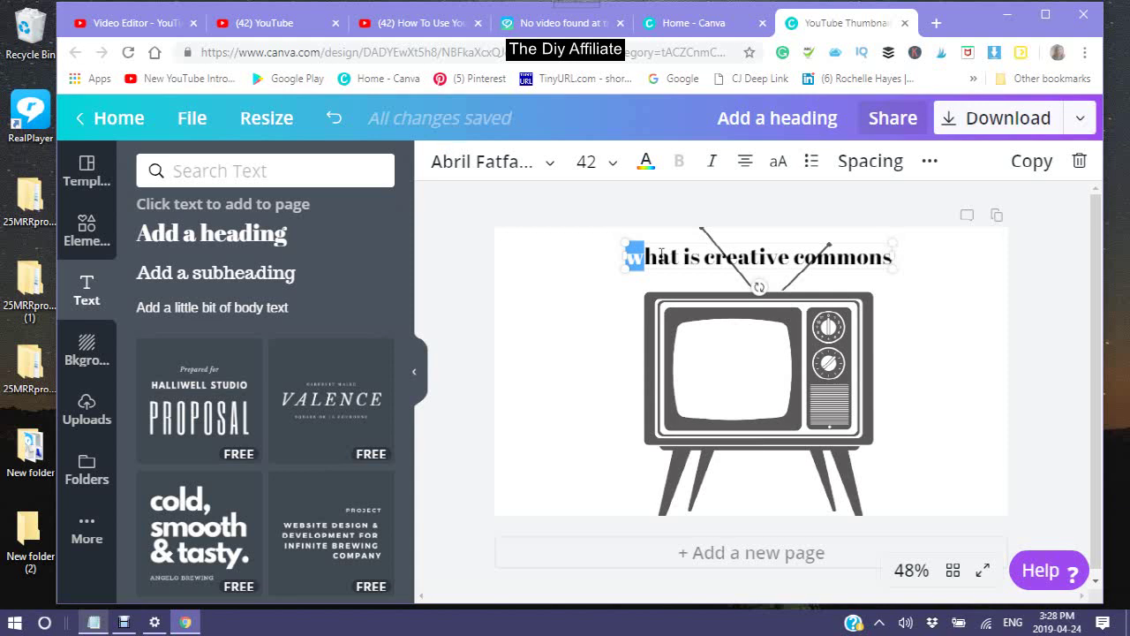
text(W)
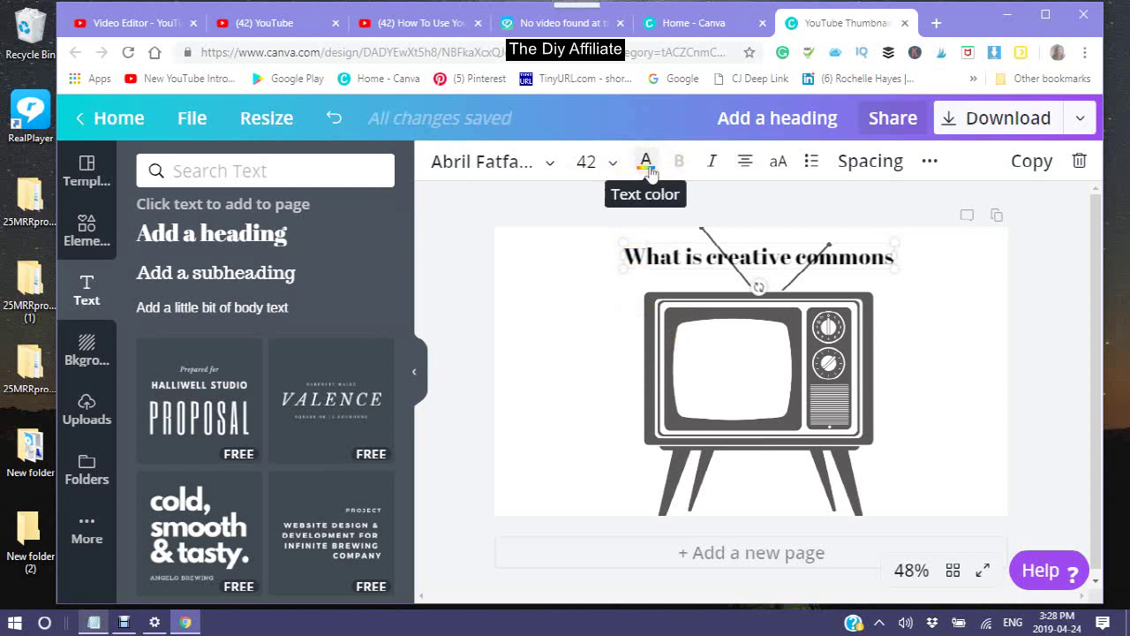
Set the "What is creative commons" heading's font to Aileron Heavy and its text colour to the bright red brand colour
click(549, 167)
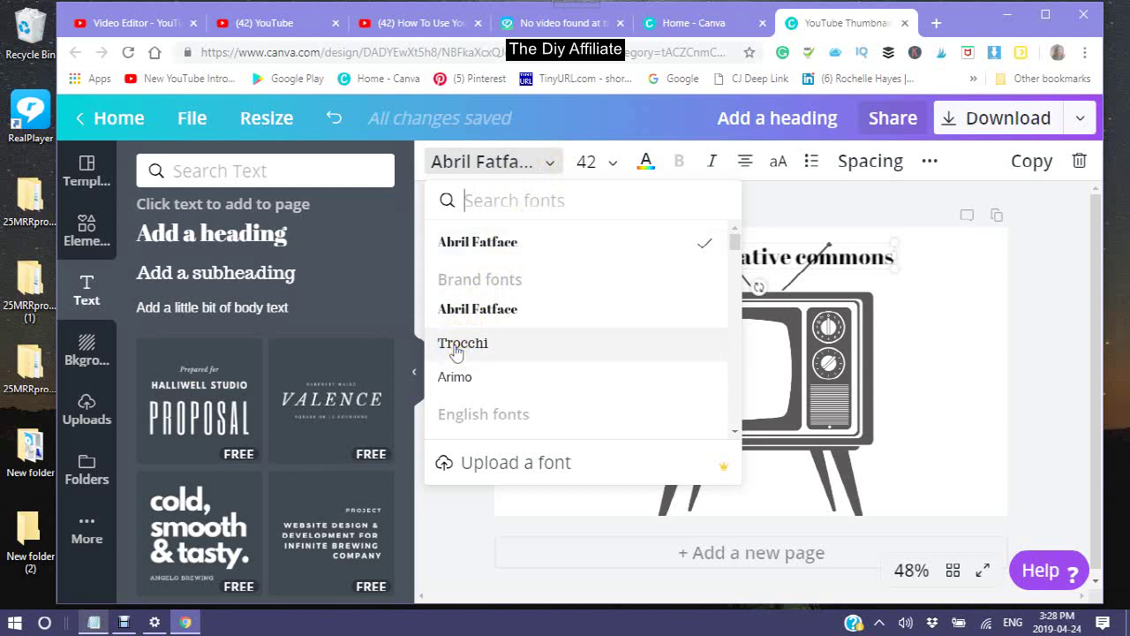
scroll(455, 351, down, 3)
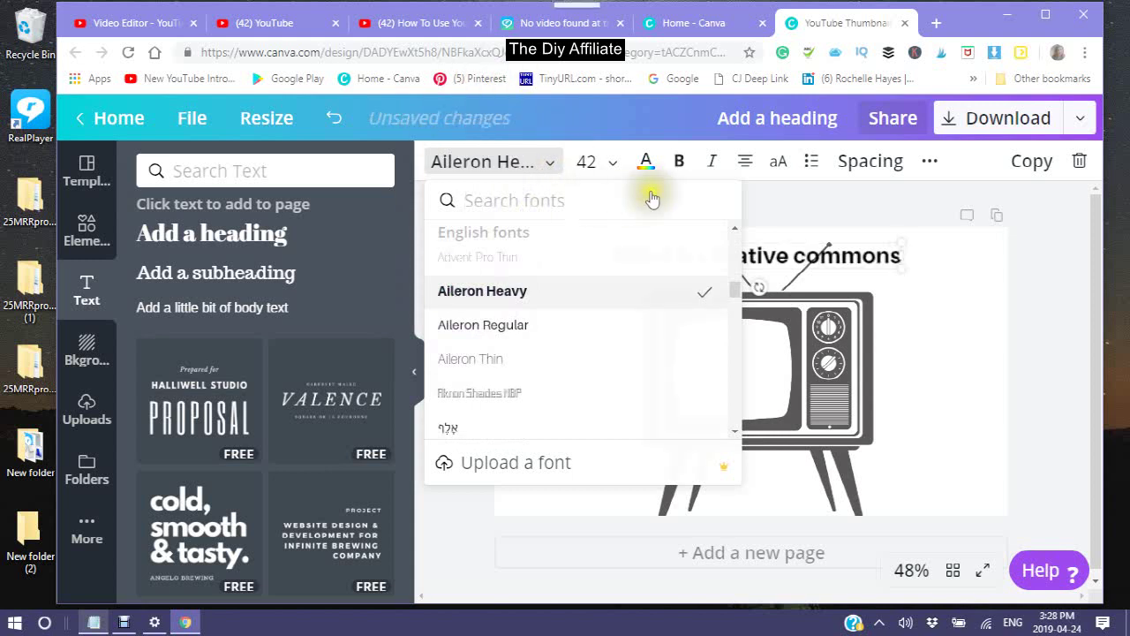
click(646, 162)
click(646, 161)
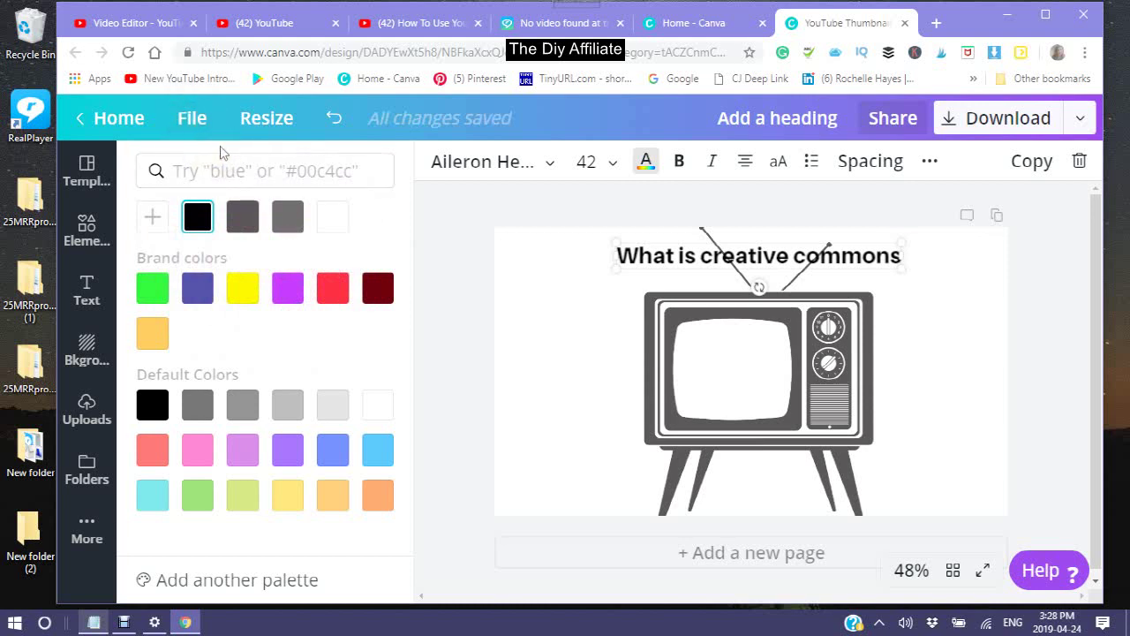
click(339, 298)
click(338, 298)
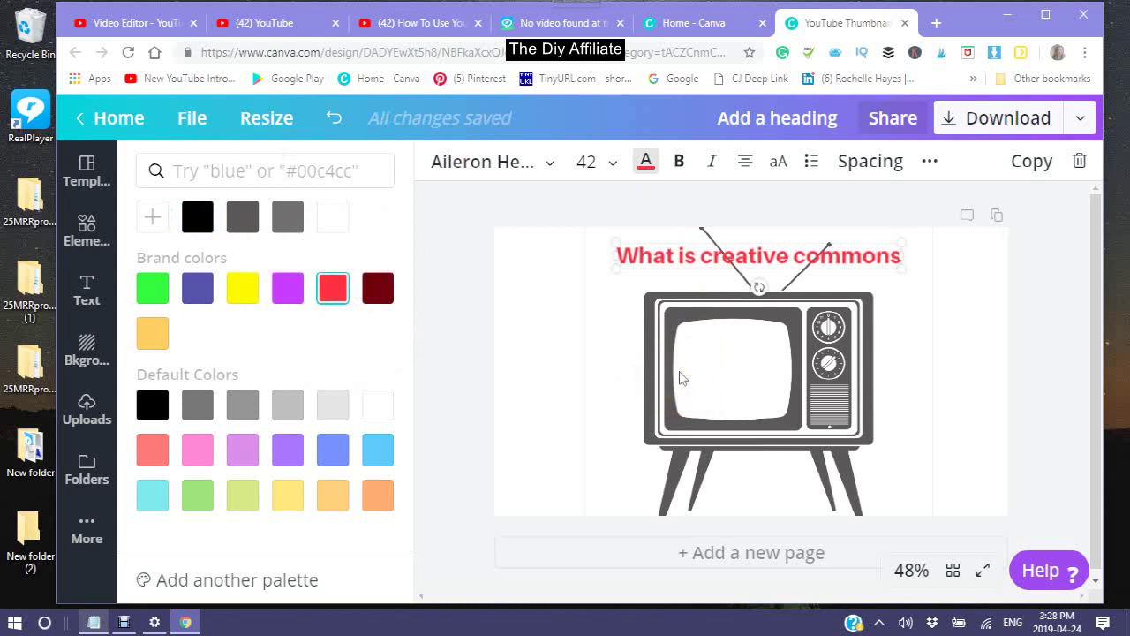
Recolour both grey tones of the television graphic with the document red #ff1624
click(869, 417)
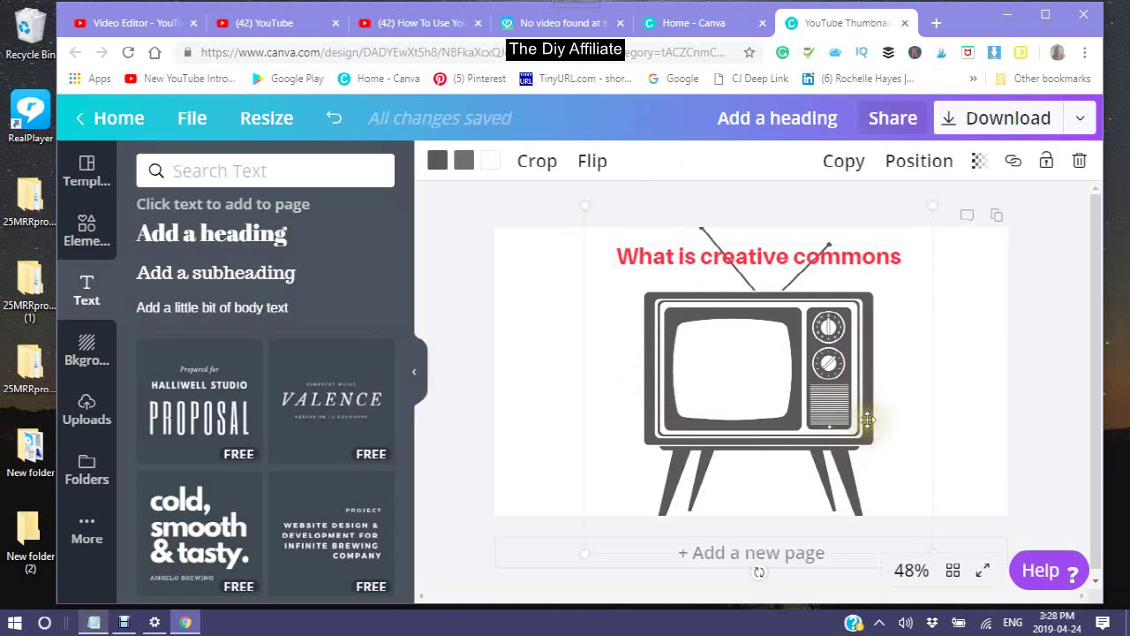
click(465, 164)
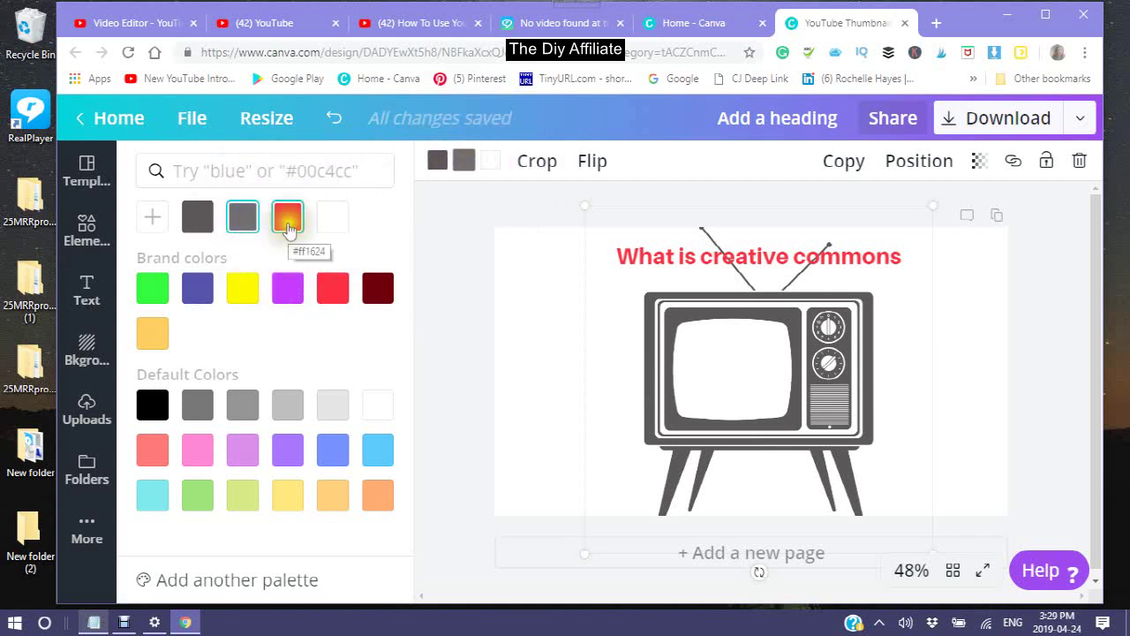
click(288, 219)
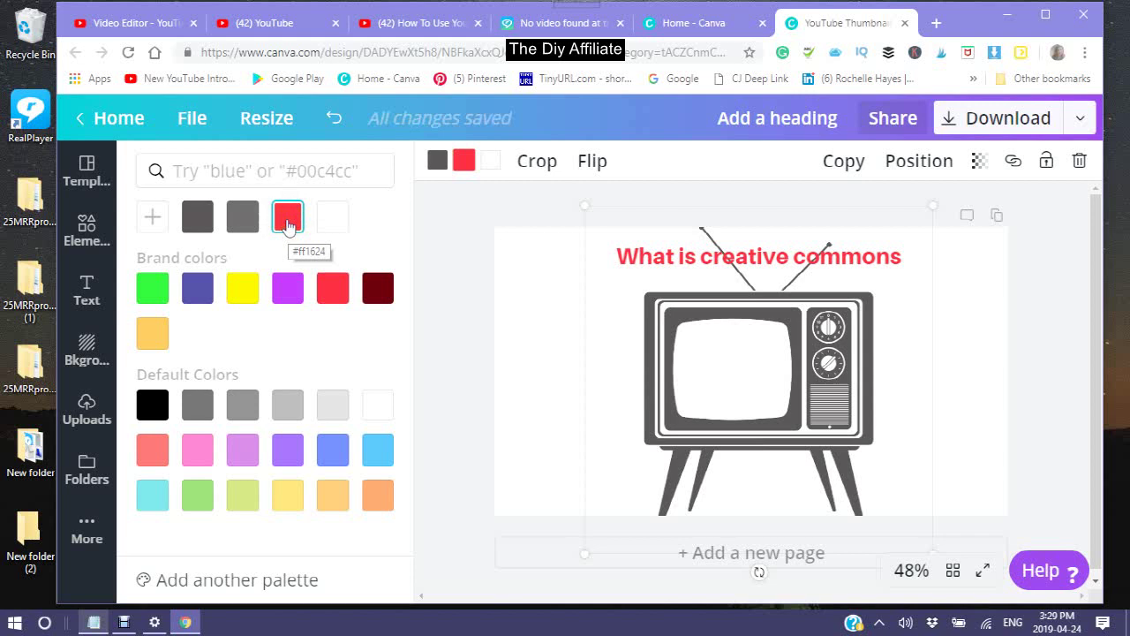
click(288, 221)
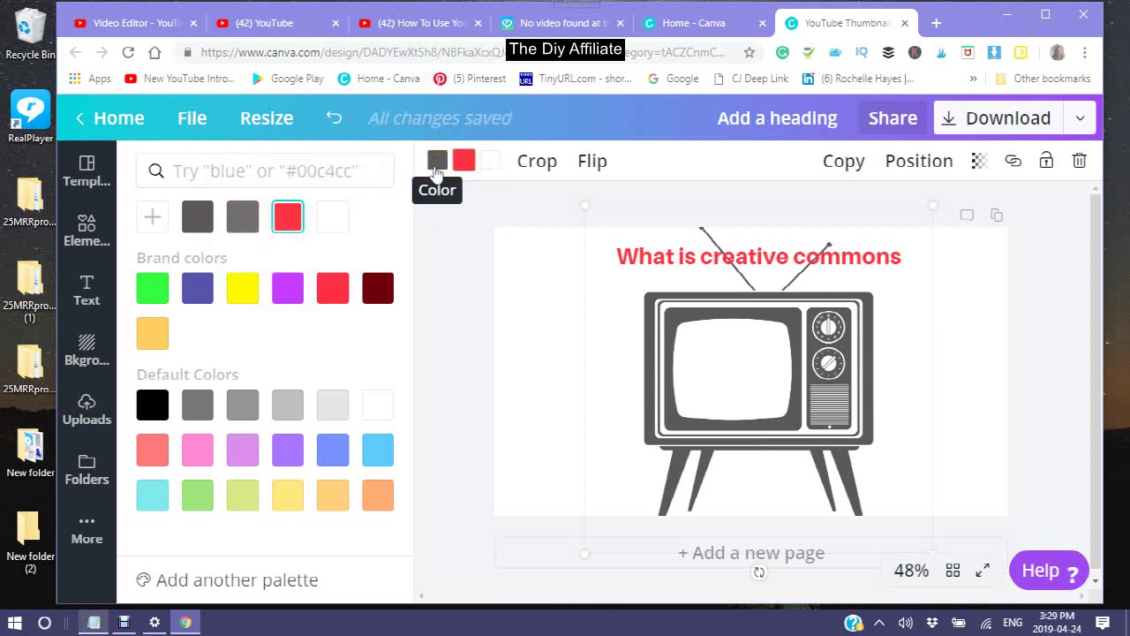
click(287, 226)
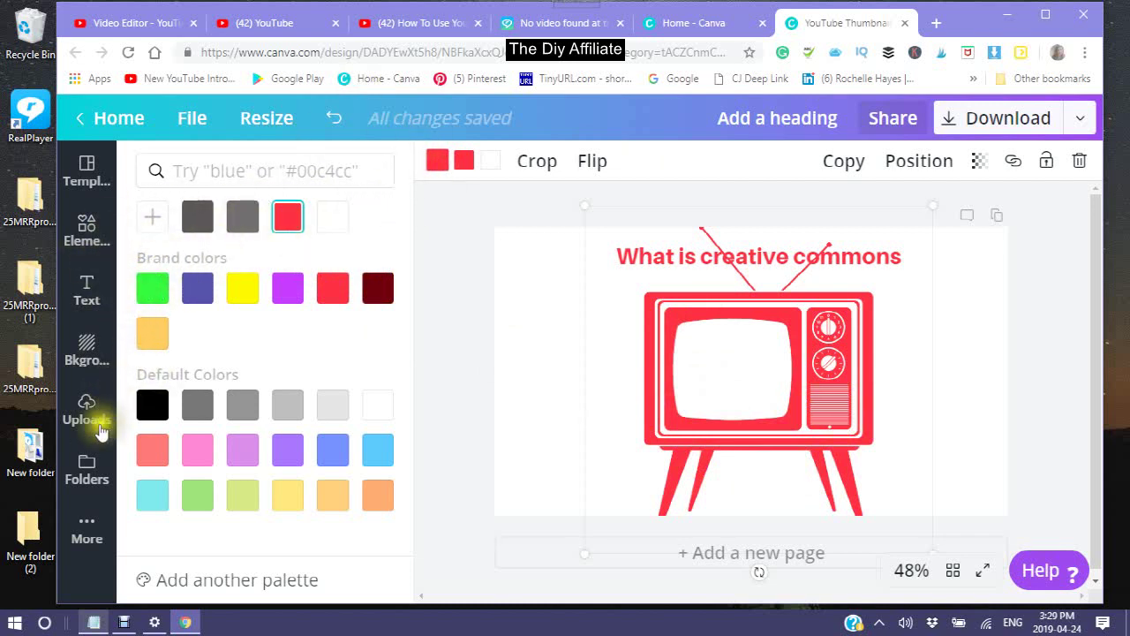
Give the thumbnail a solid background in the yellow brand colour
click(86, 349)
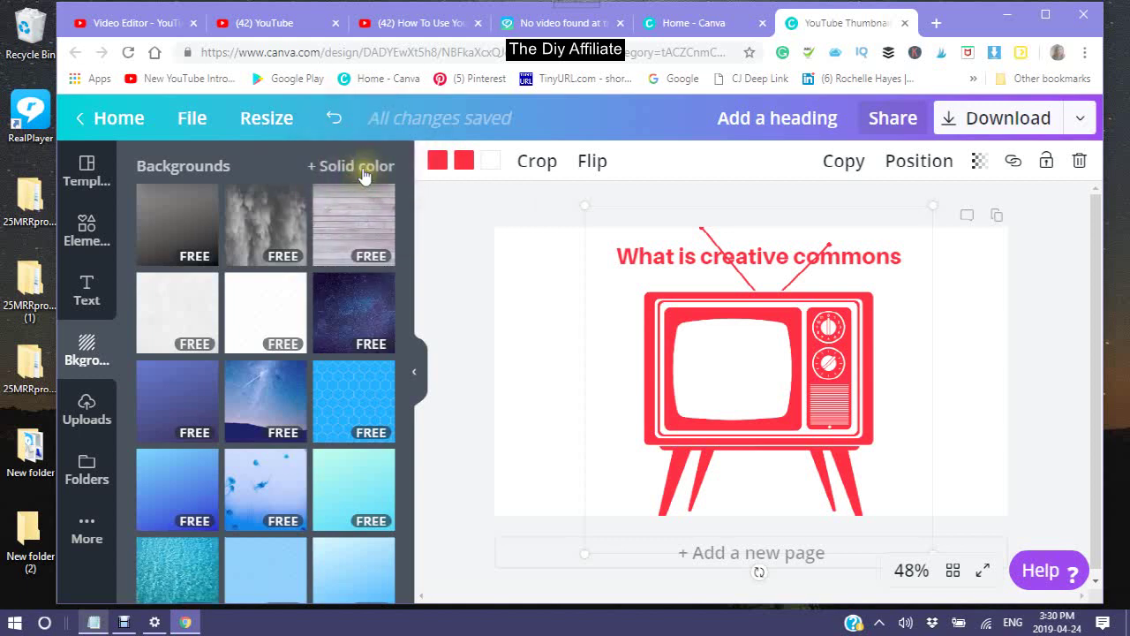
click(364, 175)
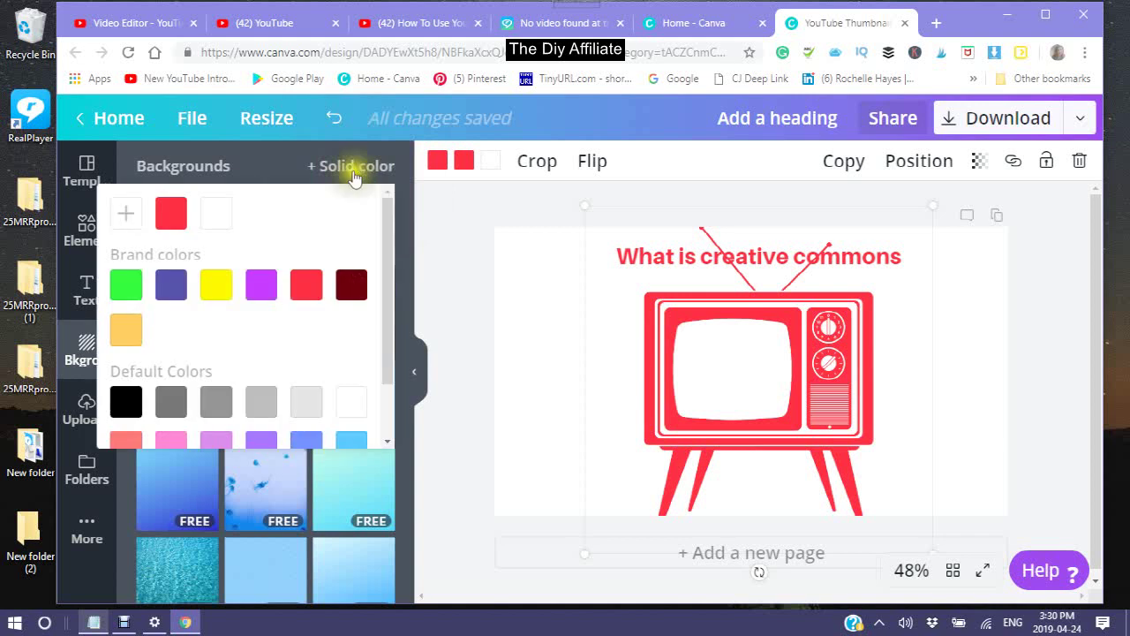
click(217, 285)
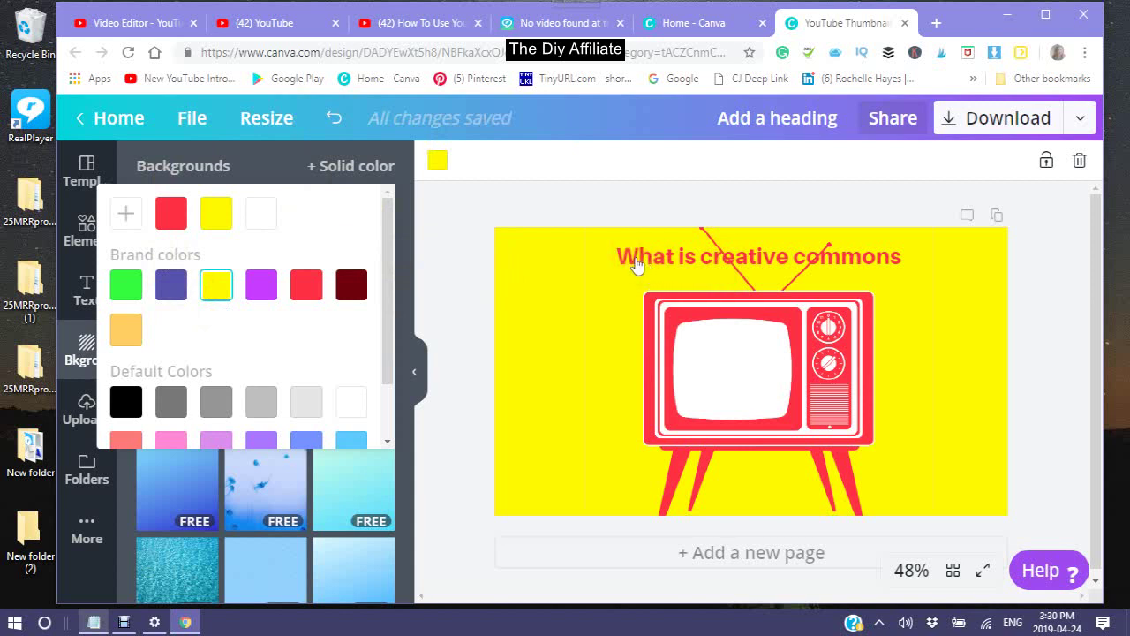
Set the "What is creative commons" heading's font size to 56
click(667, 256)
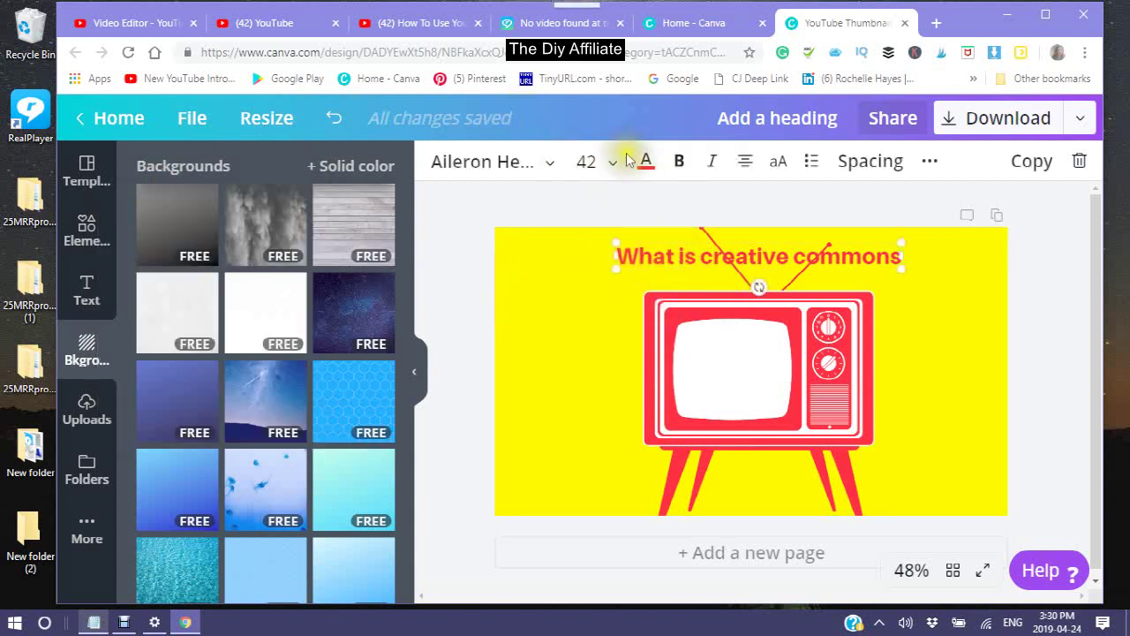
click(614, 164)
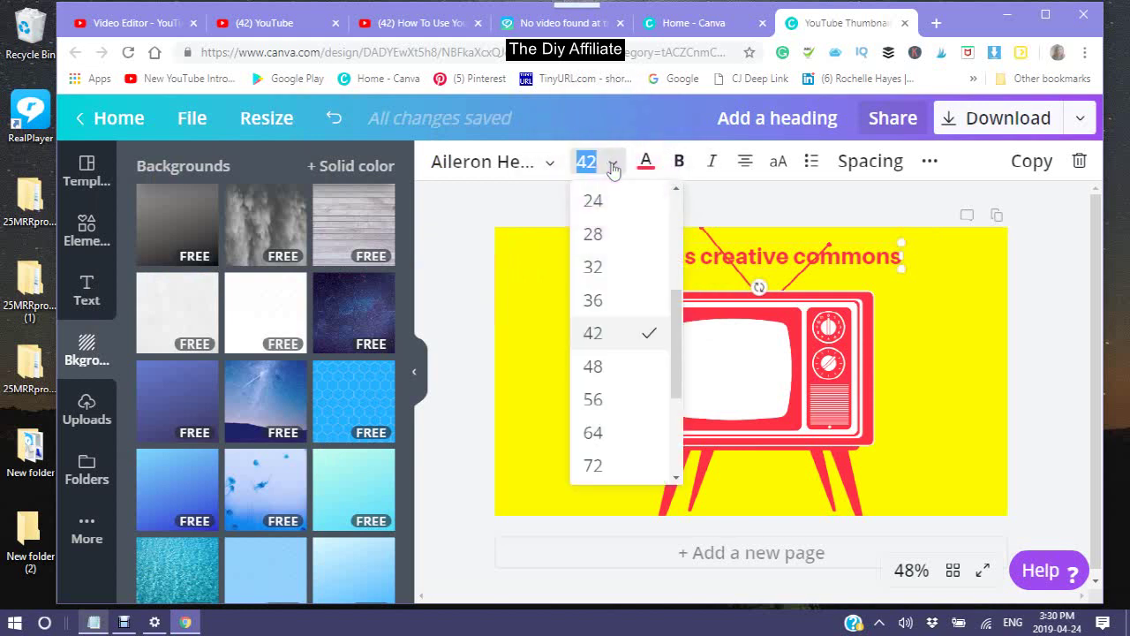
click(597, 405)
click(595, 404)
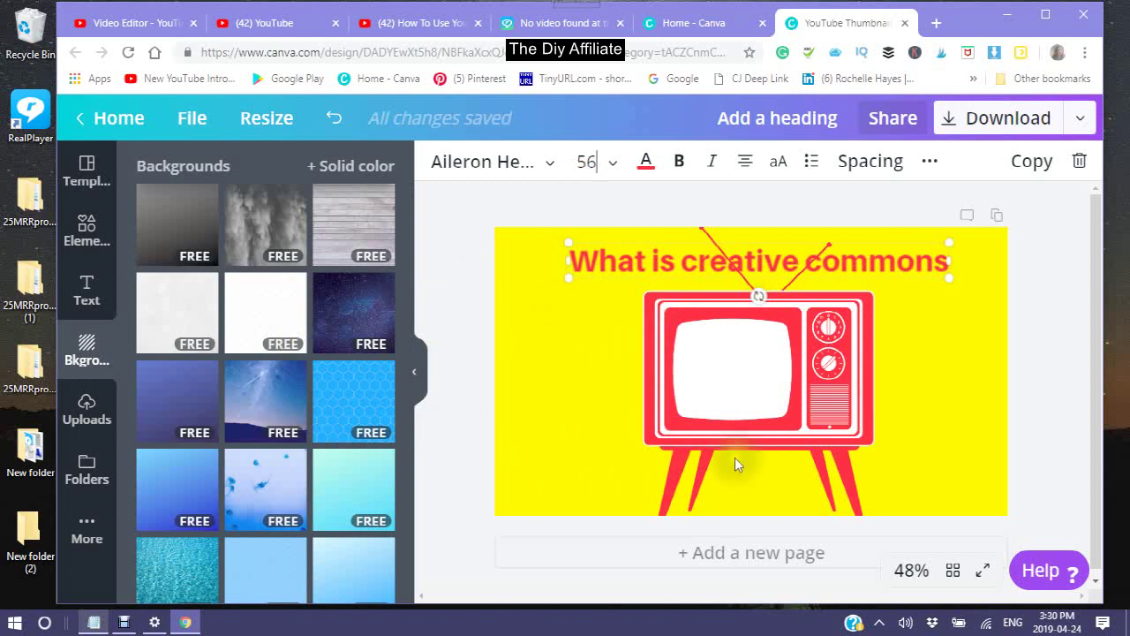
Change the white areas of the television graphic, including its screen, to black
click(735, 370)
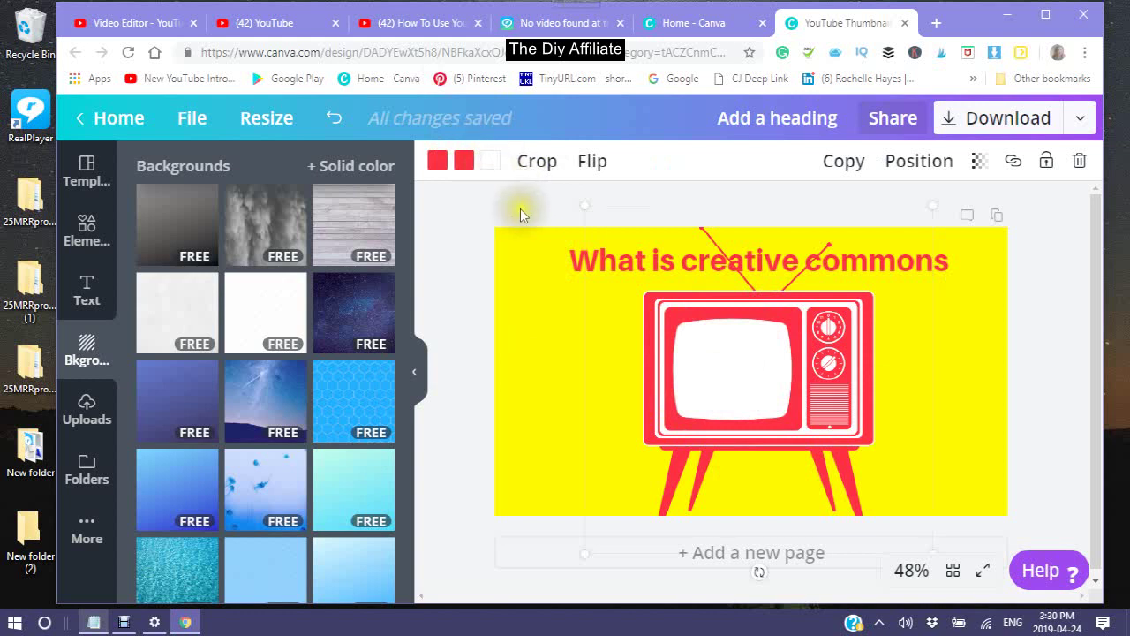
click(493, 168)
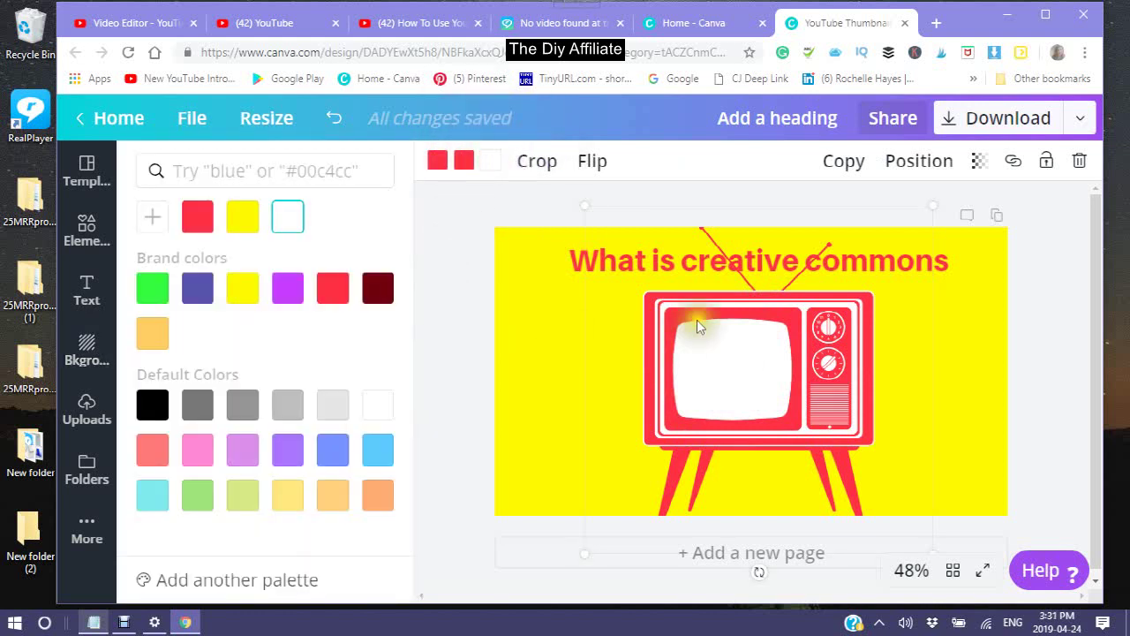
click(152, 408)
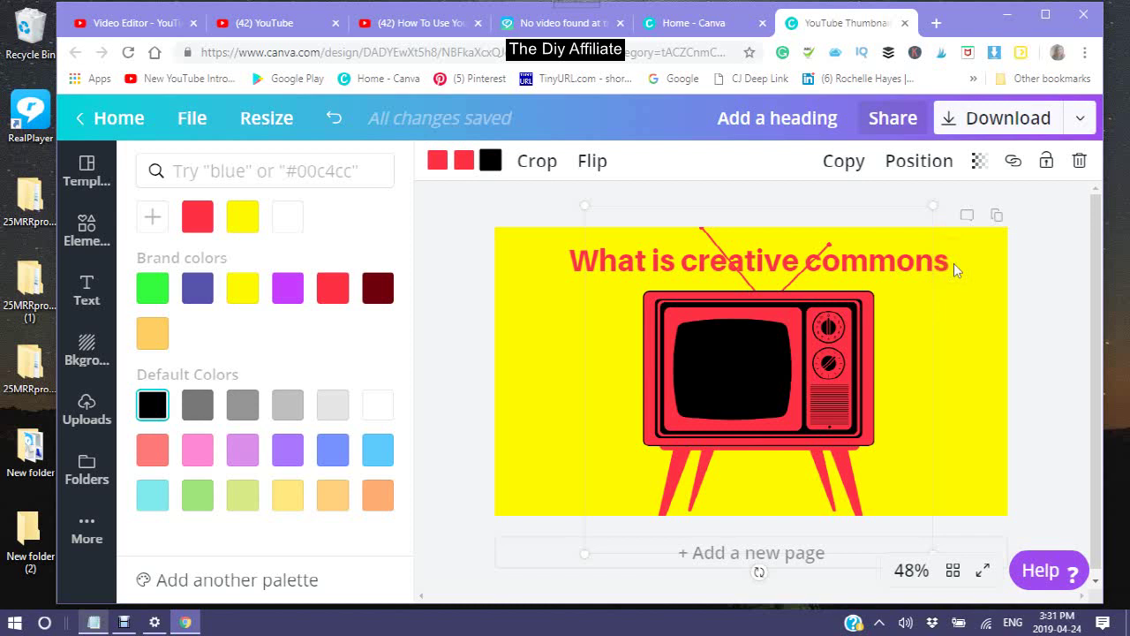
click(934, 246)
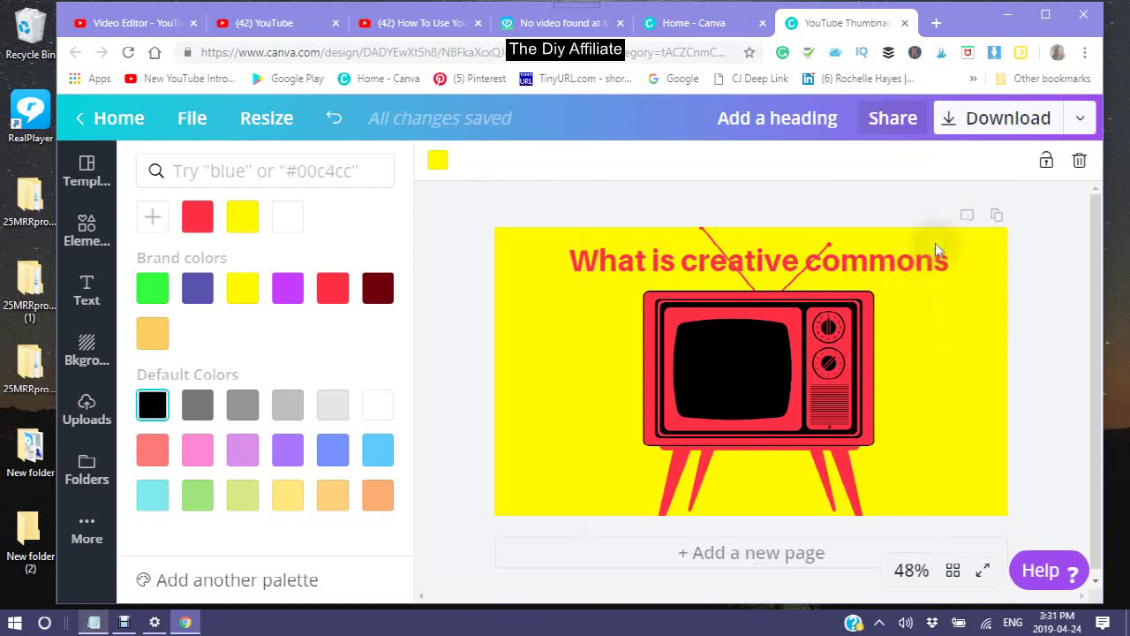
click(947, 256)
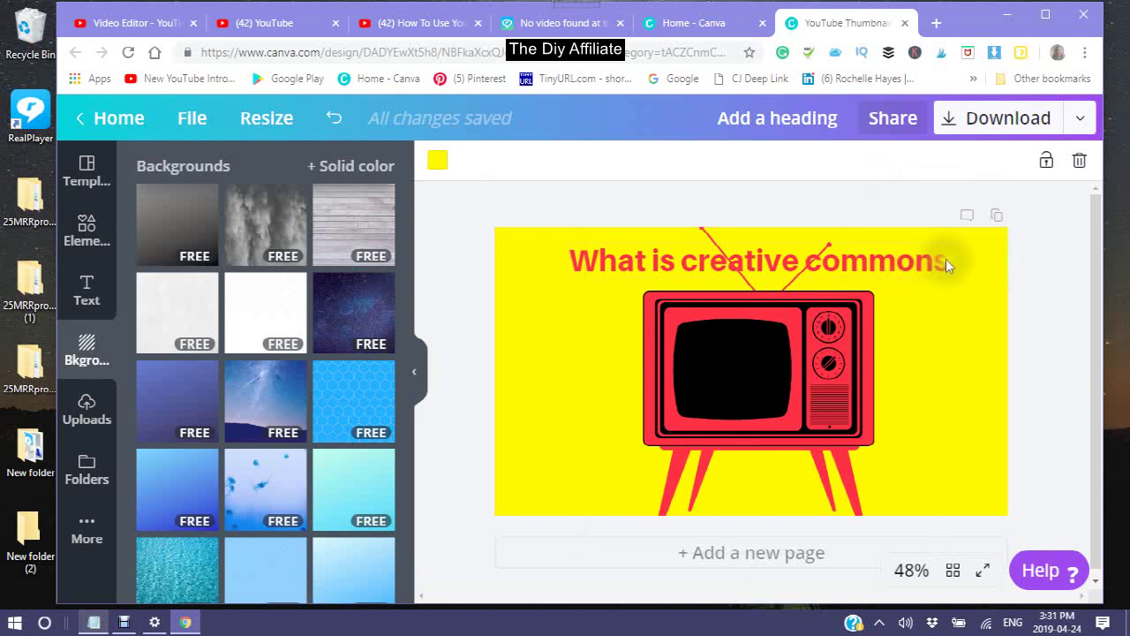
click(938, 260)
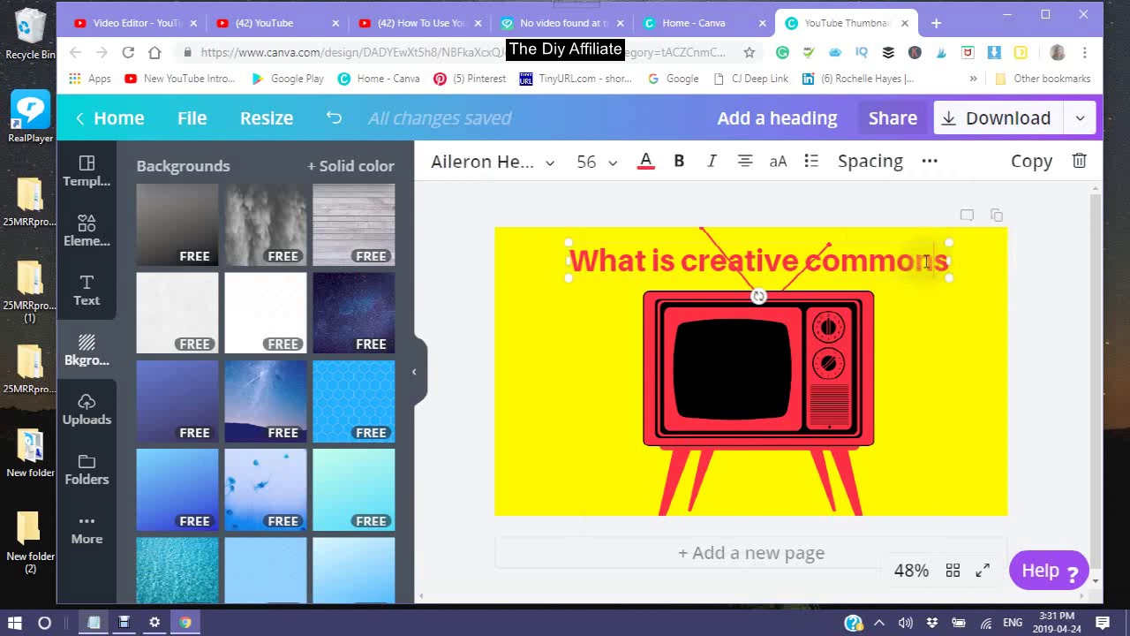
drag(932, 259, 943, 259)
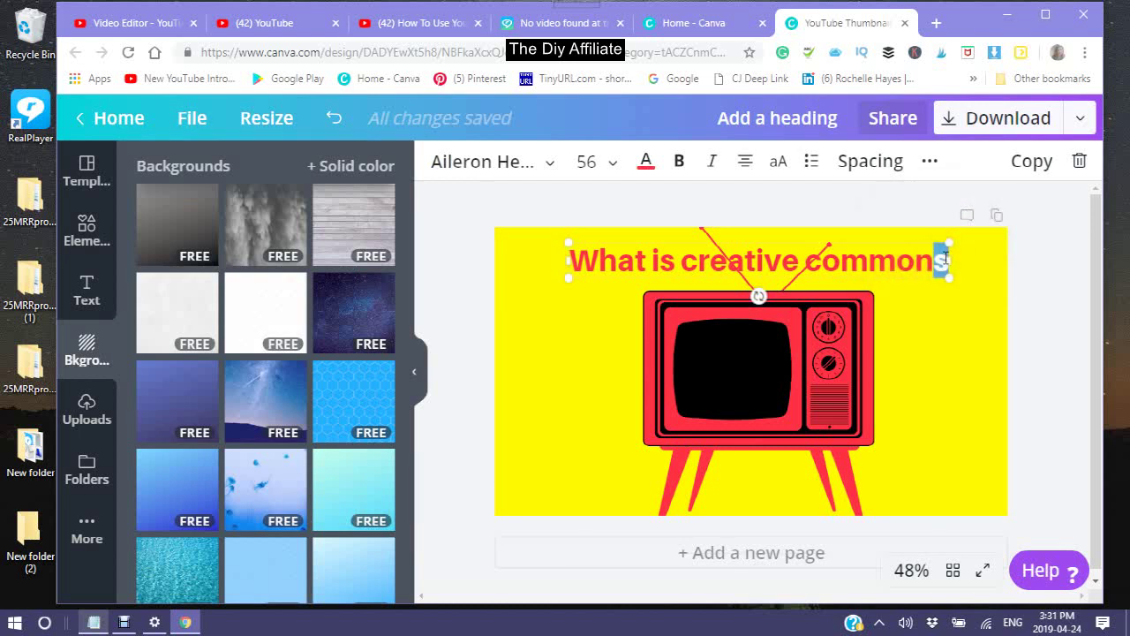
drag(935, 260, 945, 259)
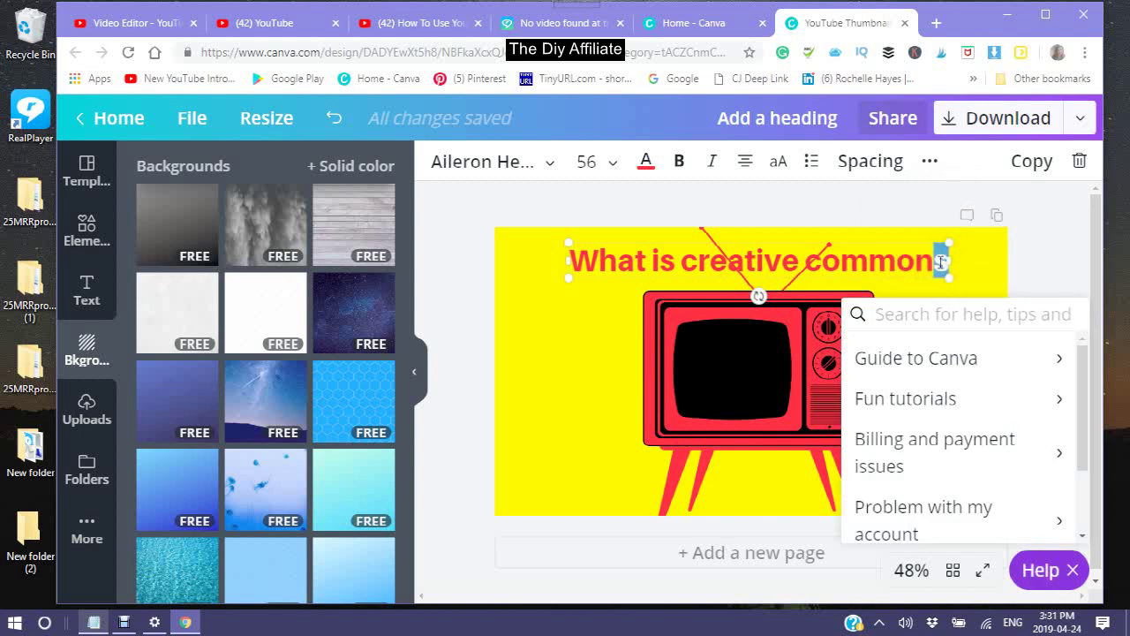
click(943, 259)
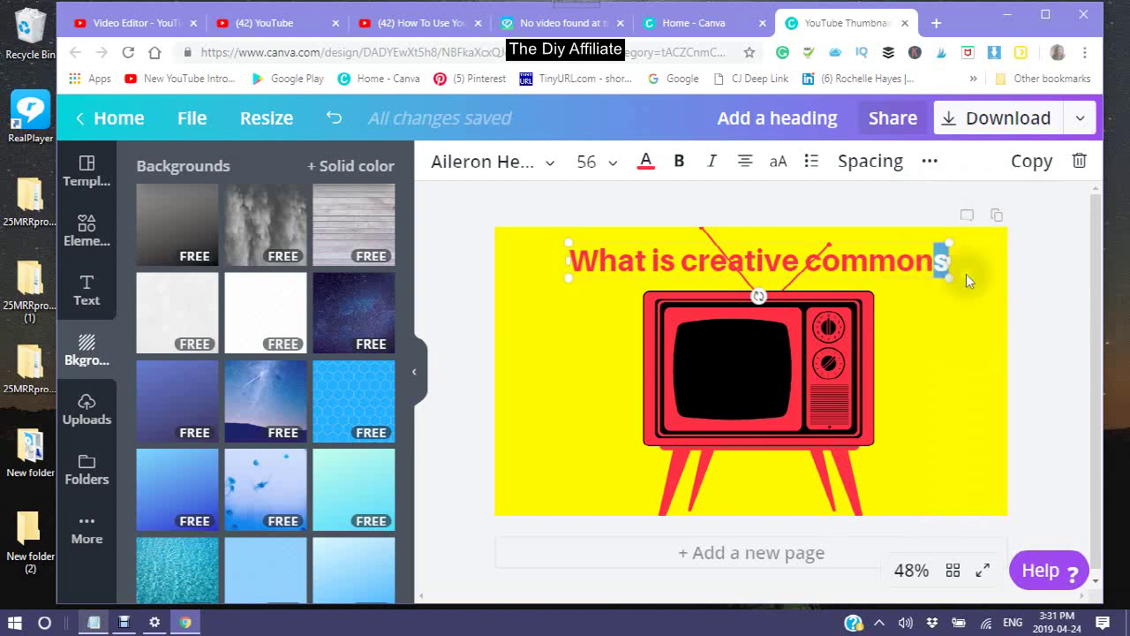
click(967, 280)
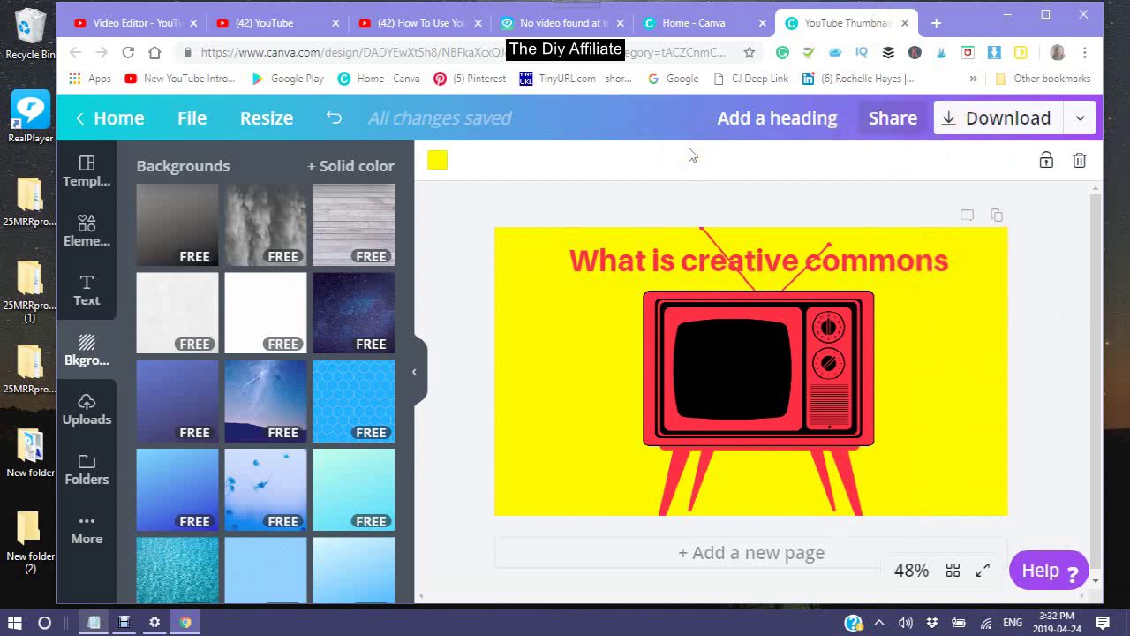
Try letter spacings of 329 and -67 on the heading and reset the spacing to 0
click(715, 258)
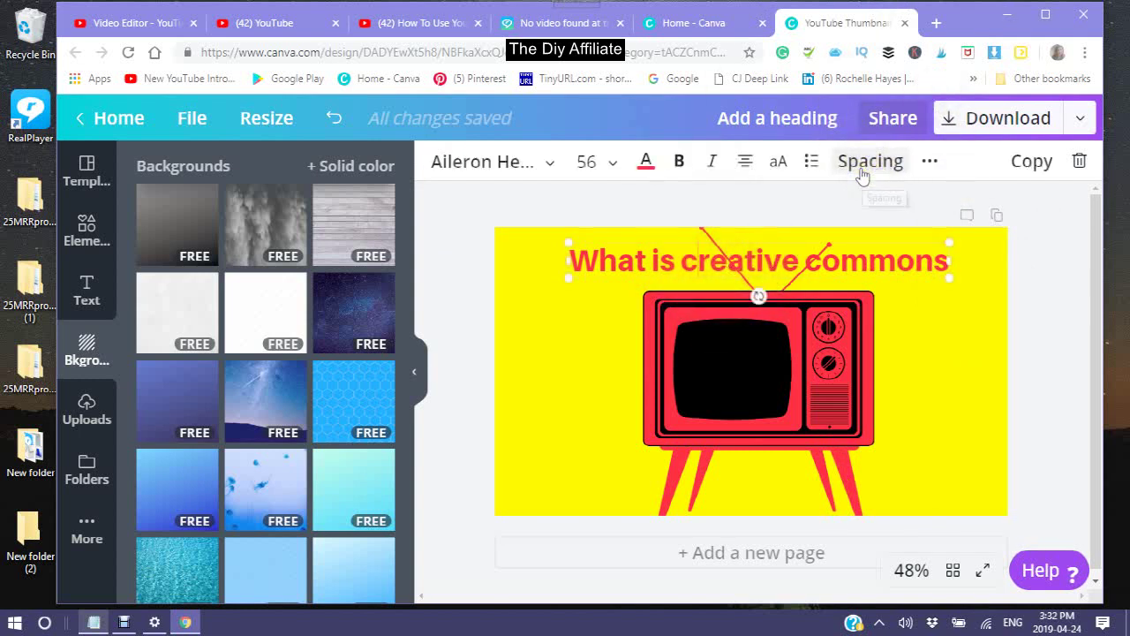
click(862, 168)
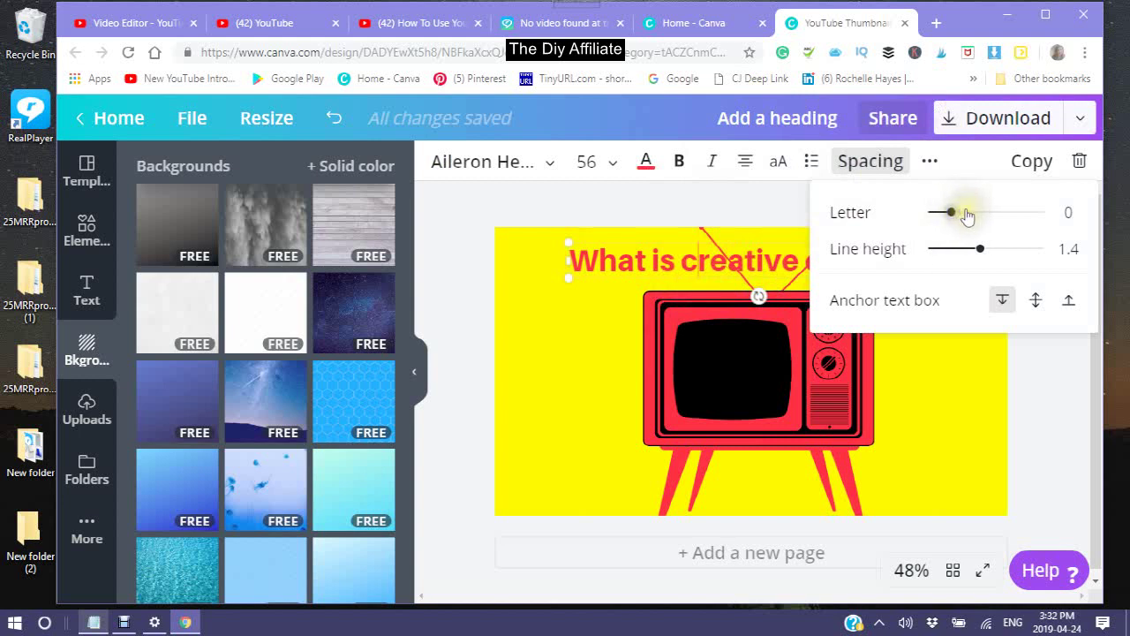
drag(961, 213, 992, 217)
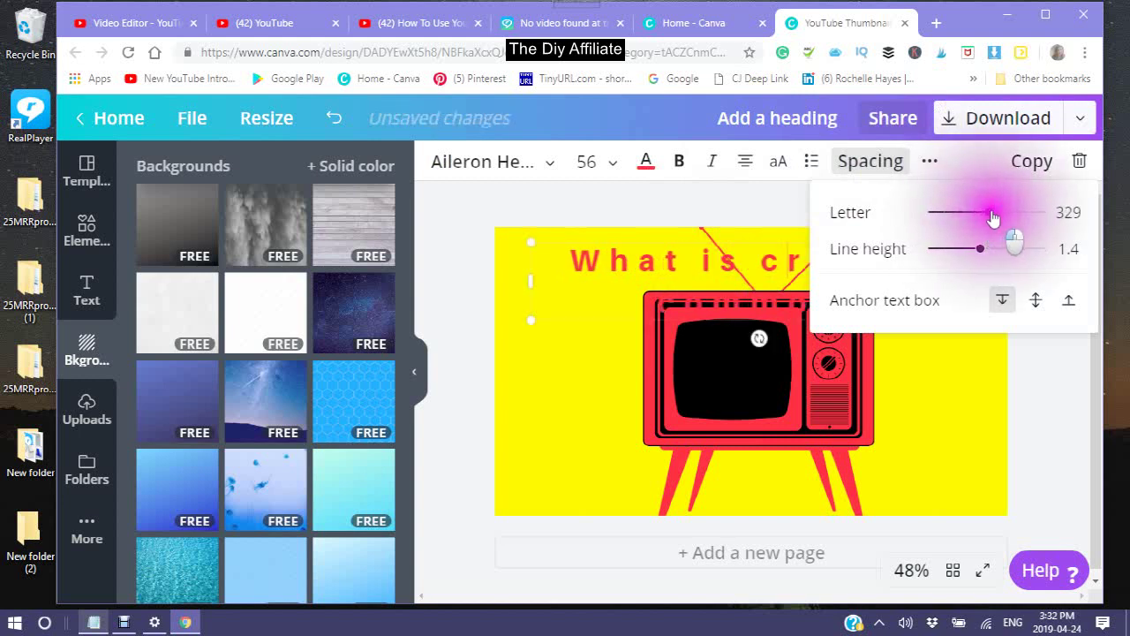
click(944, 215)
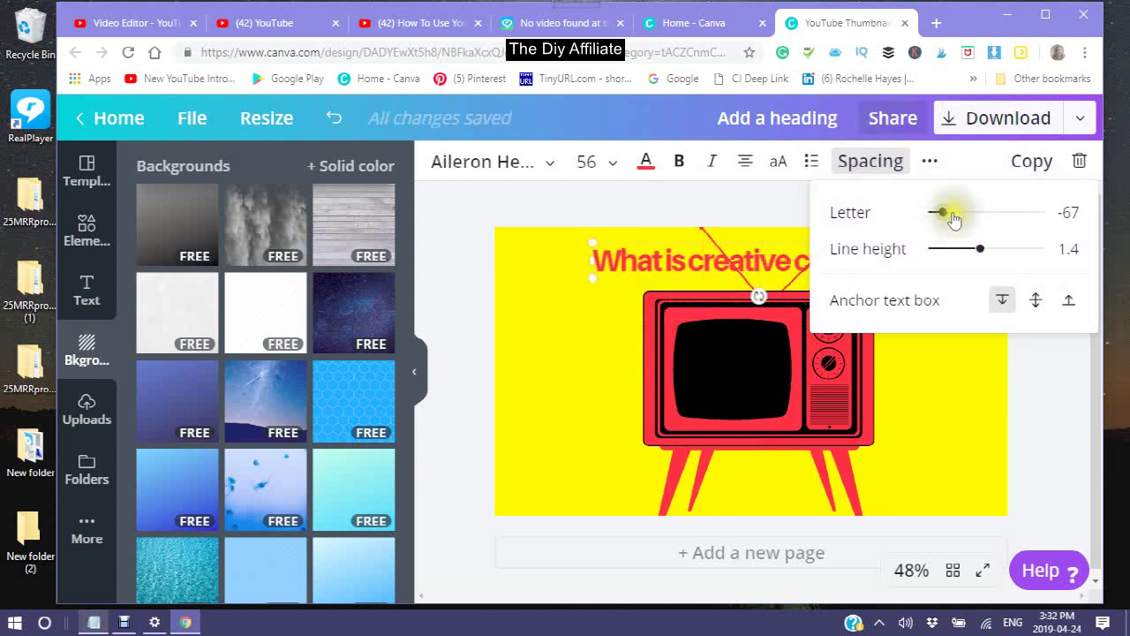
click(943, 217)
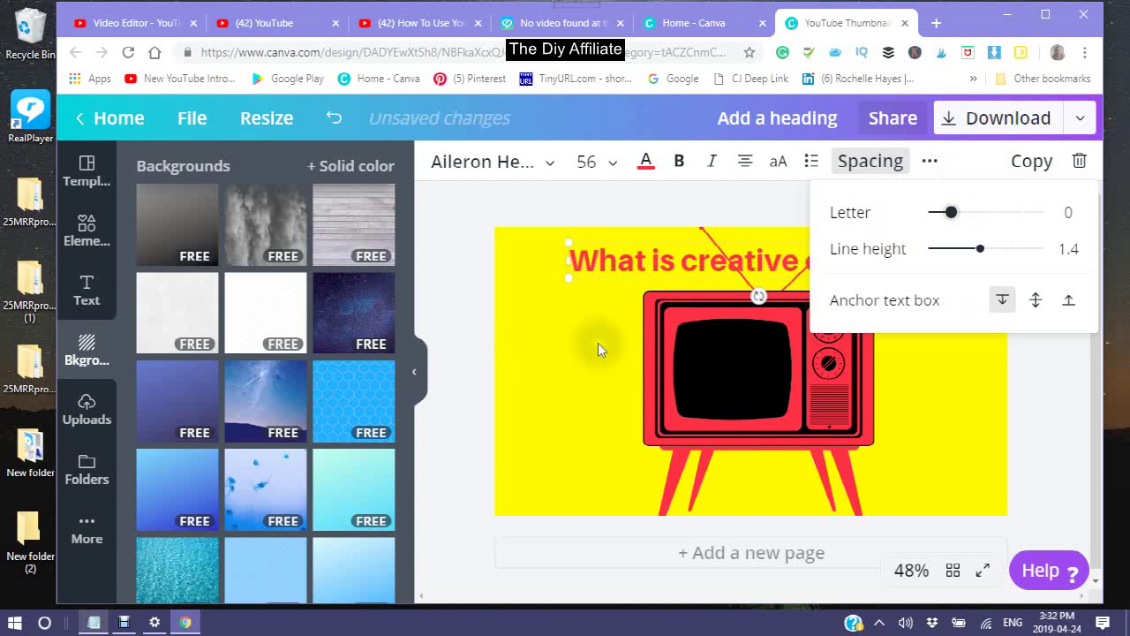
click(987, 397)
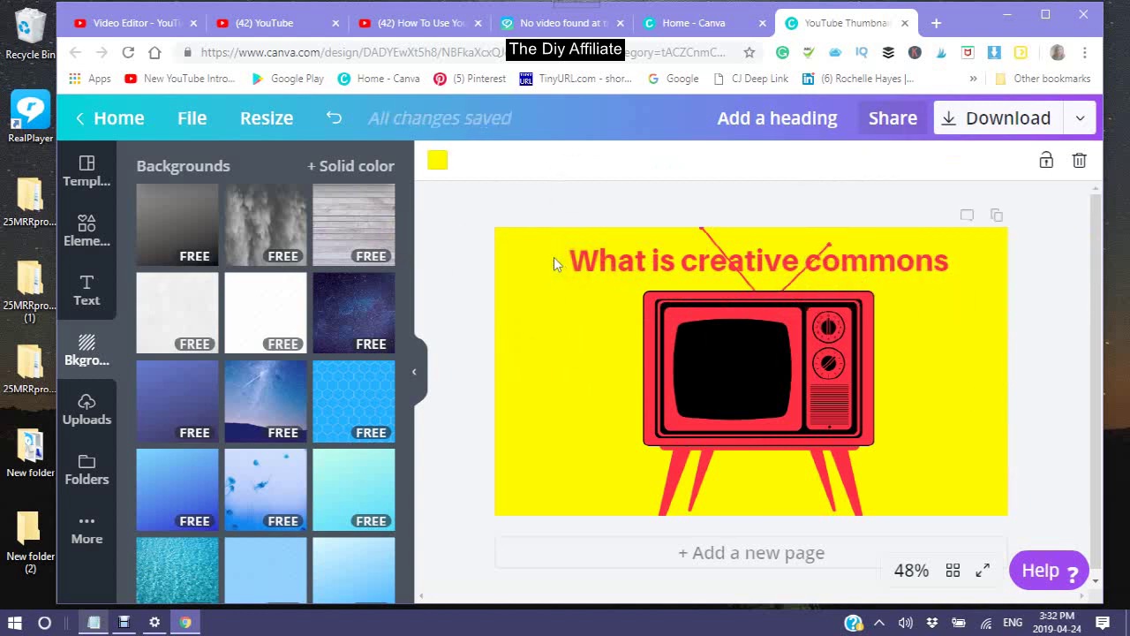
Widen the heading's text box to about 983 and add a question mark after "commons"
click(943, 260)
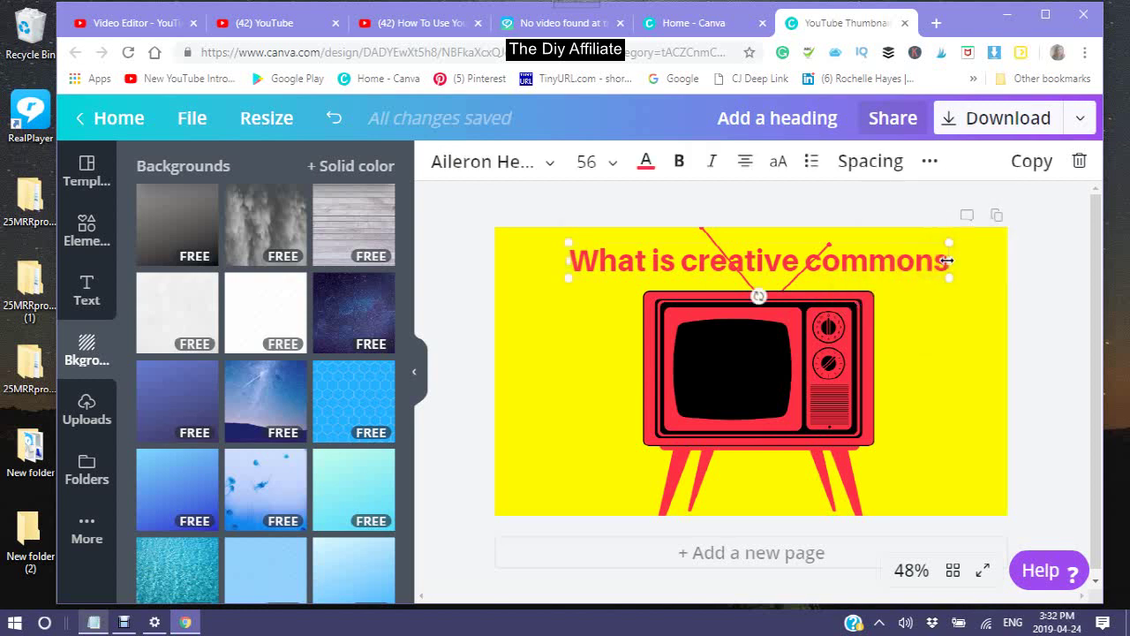
mouse_move(949, 263)
mouse_down()
mouse_move(975, 255)
mouse_move(961, 255)
mouse_up()
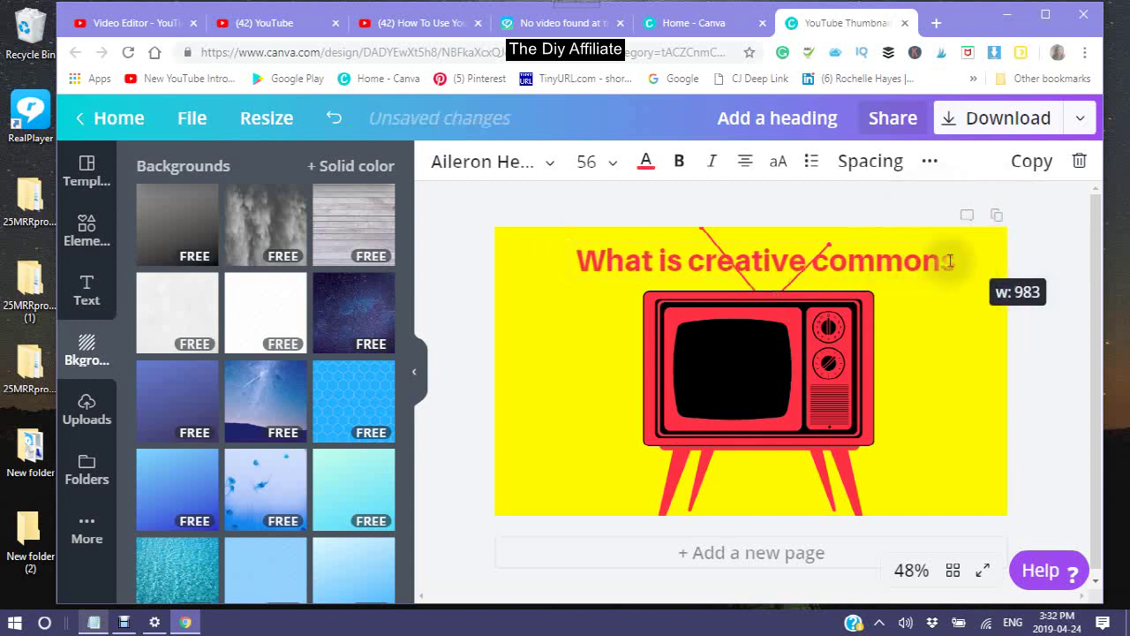
click(957, 267)
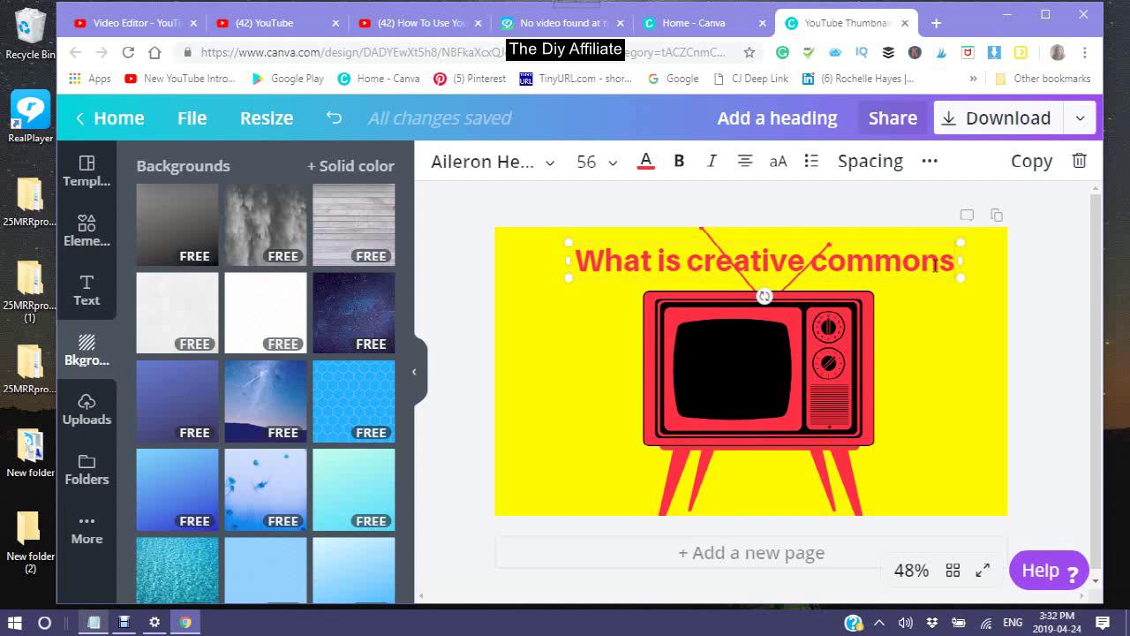
text(?)
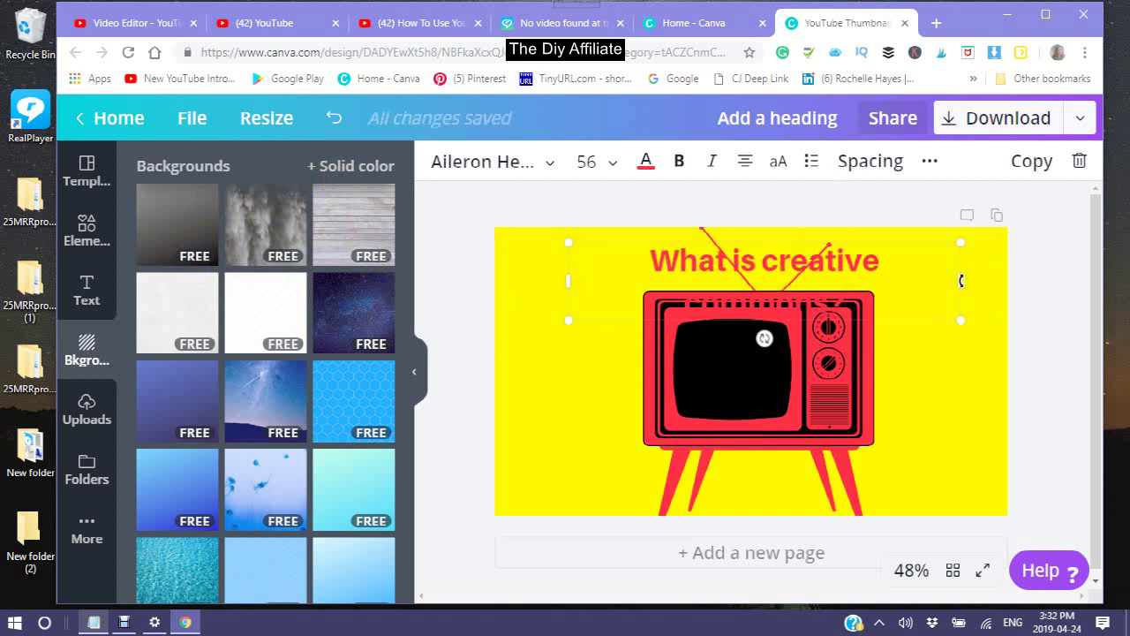
Widen the heading's text box on both sides to about the thumbnail's full width so the heading fits on one line
click(958, 411)
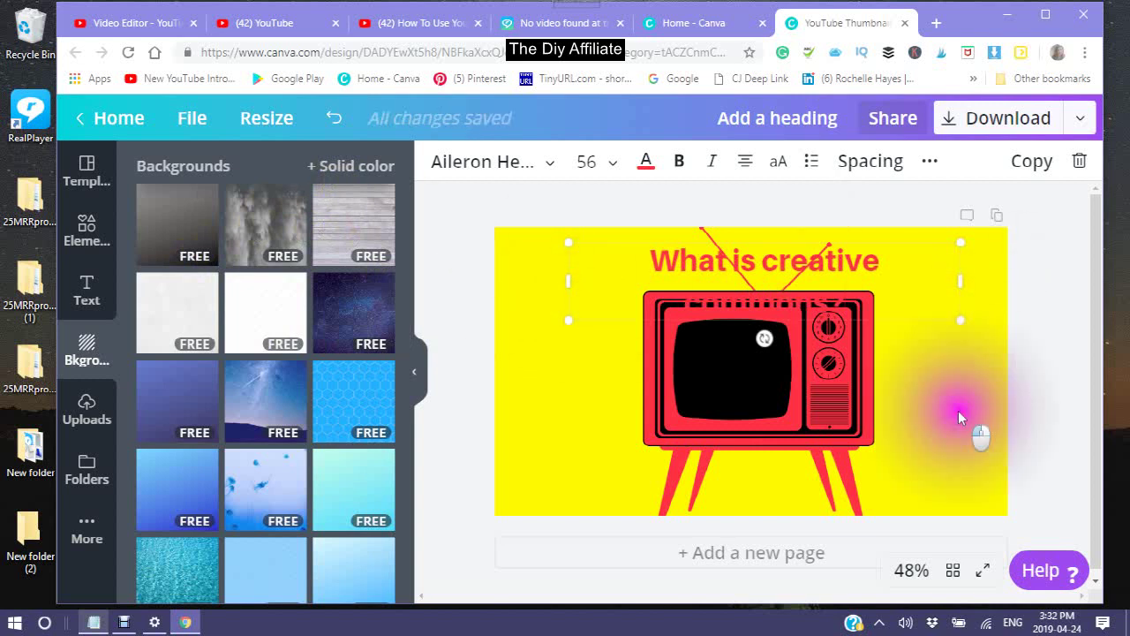
click(961, 285)
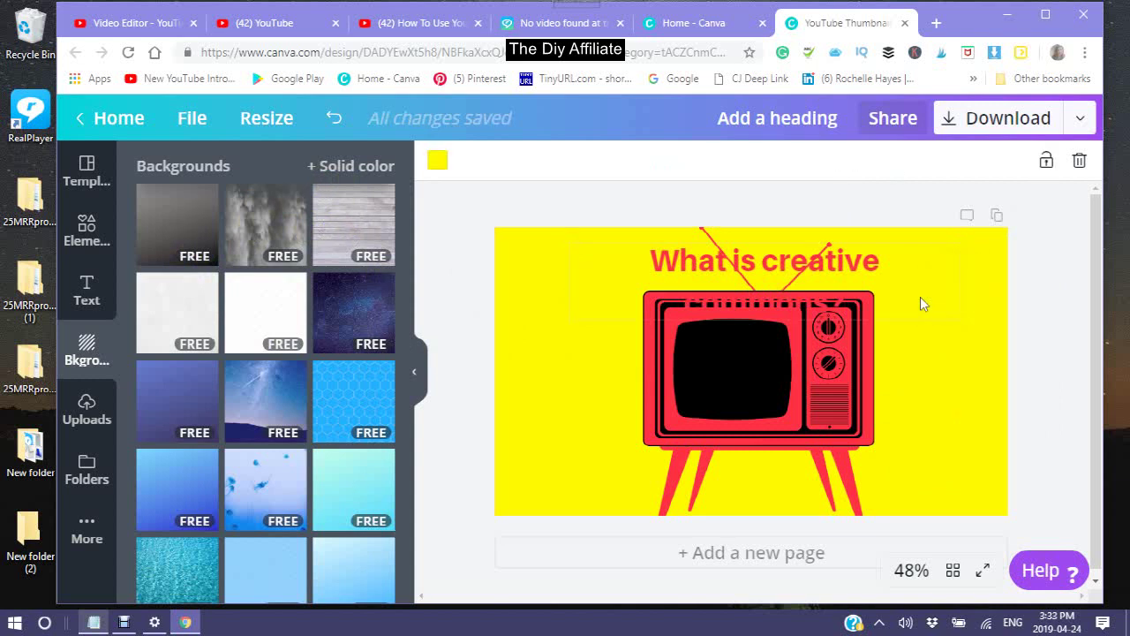
click(588, 298)
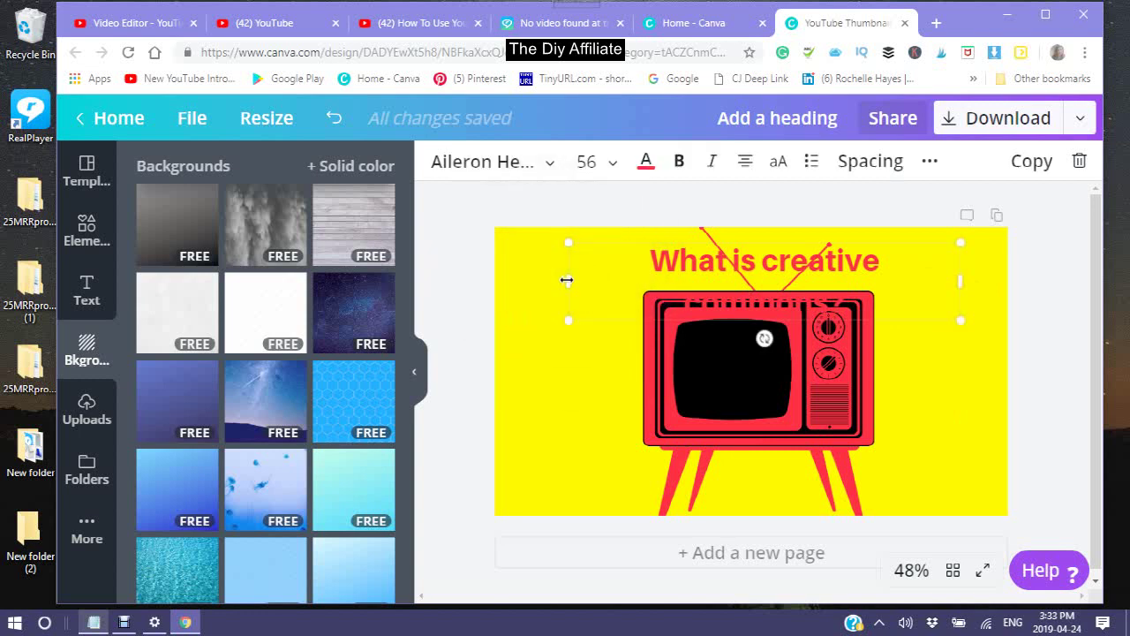
drag(567, 280, 491, 263)
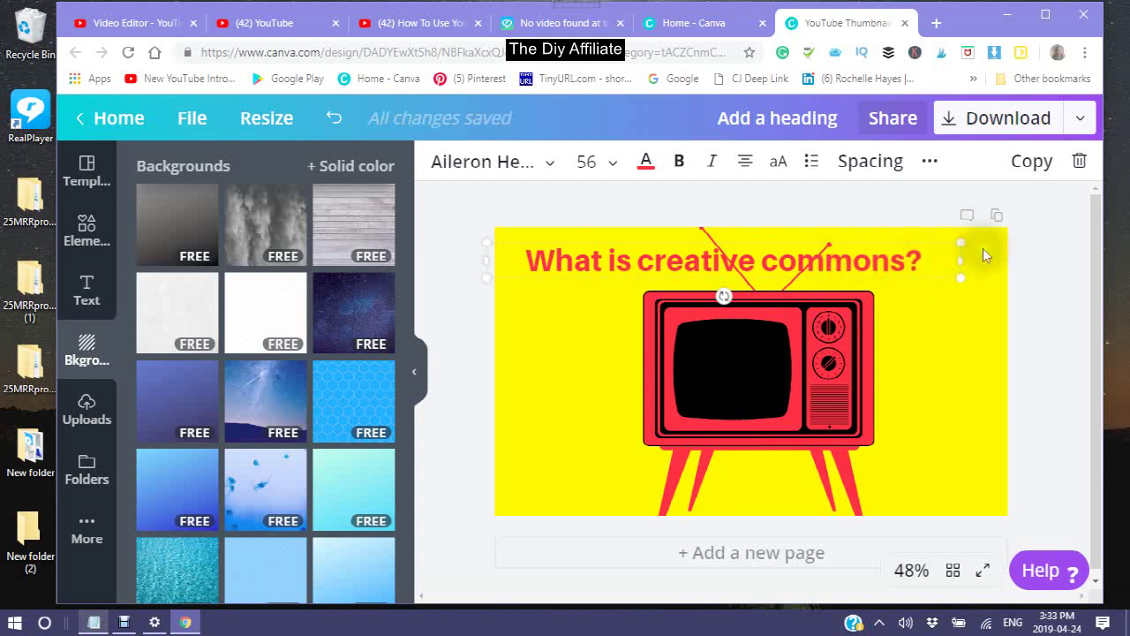
drag(963, 260, 1005, 250)
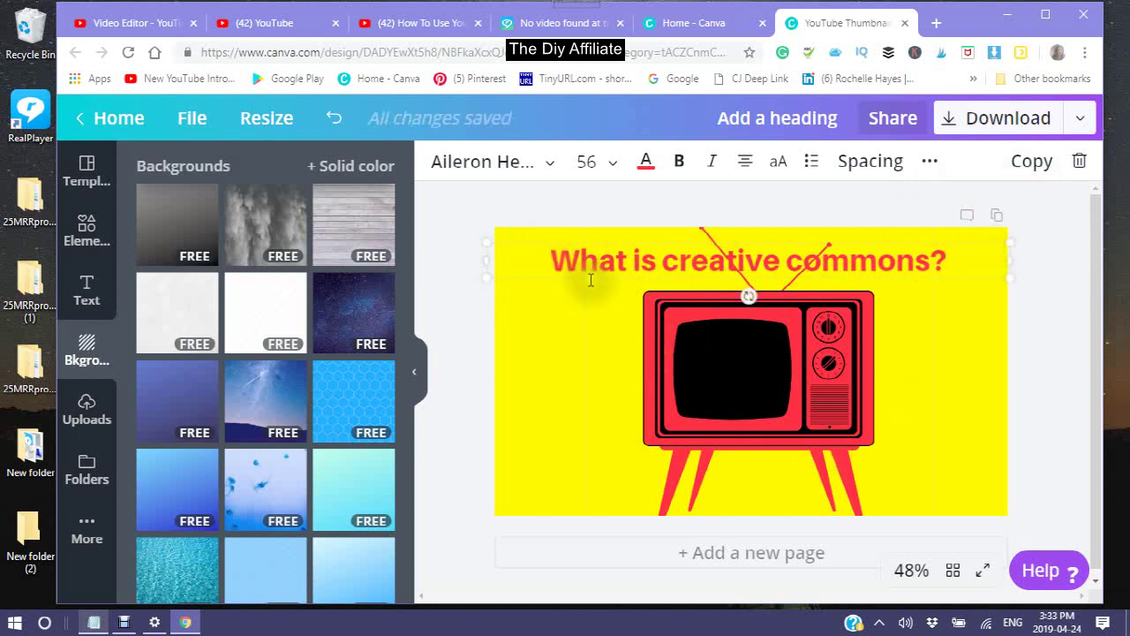
Try to bring the heading forward so that it sits in front of the television's antennas
click(934, 263)
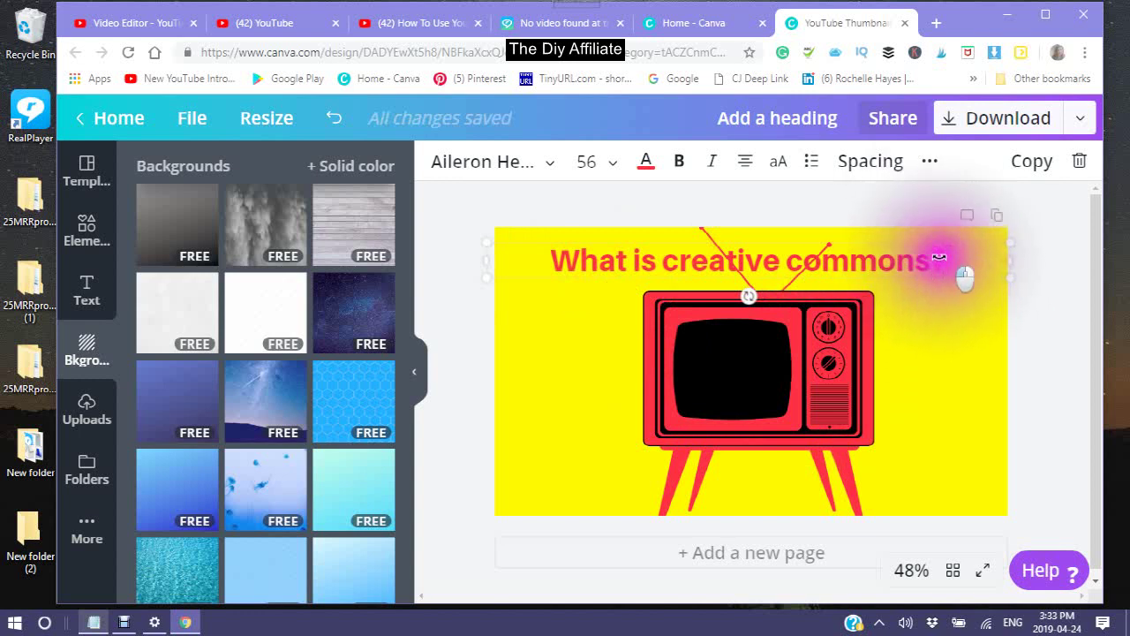
click(931, 165)
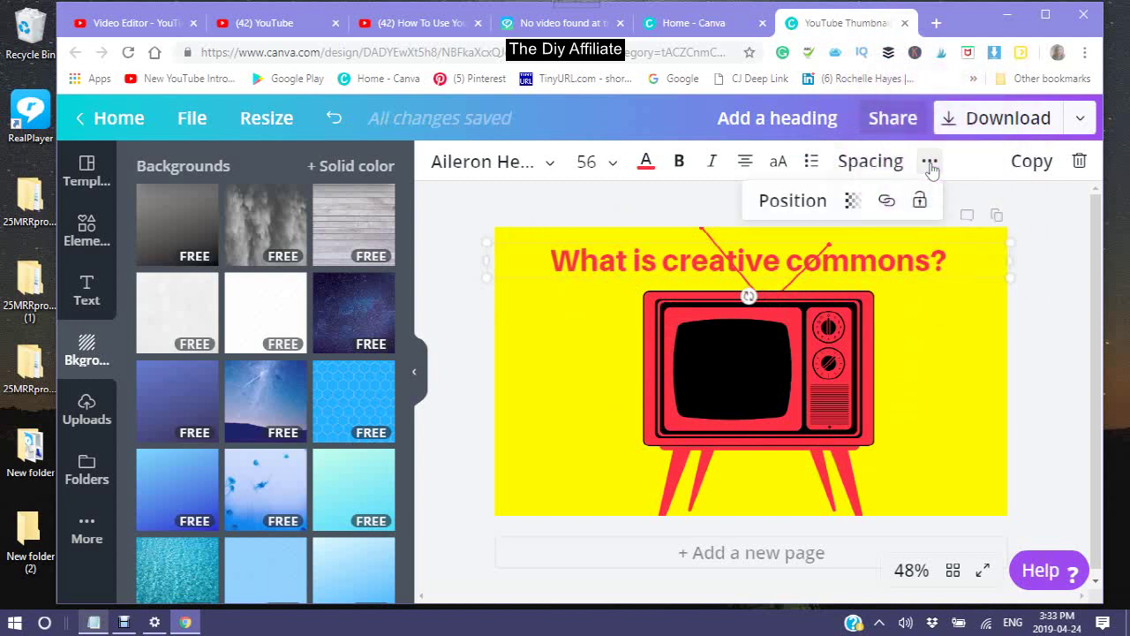
click(790, 207)
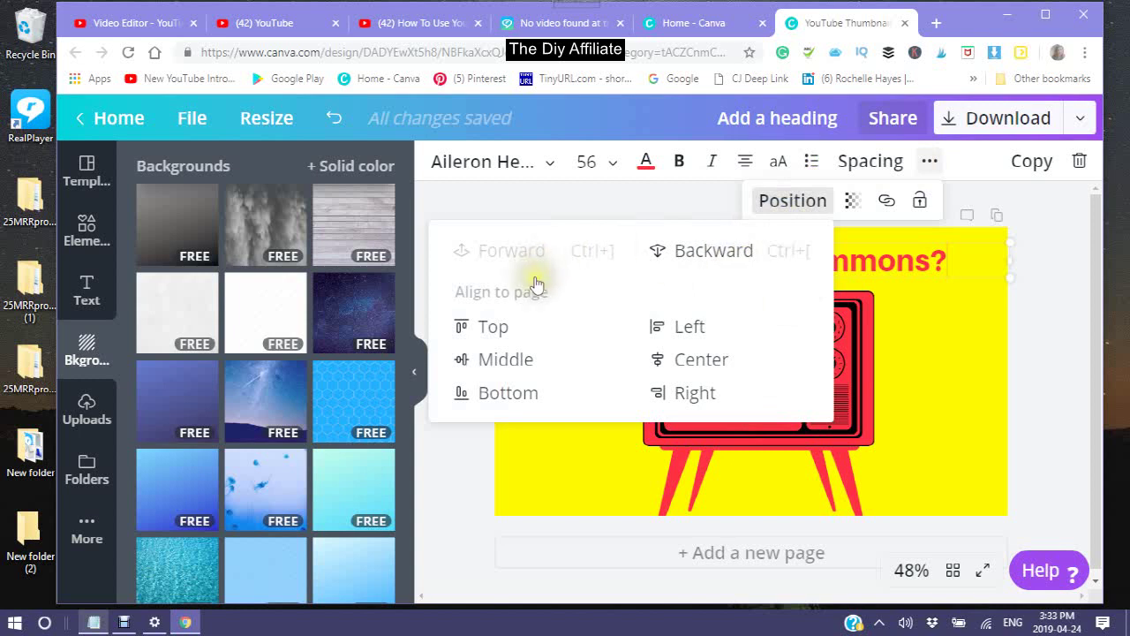
click(501, 261)
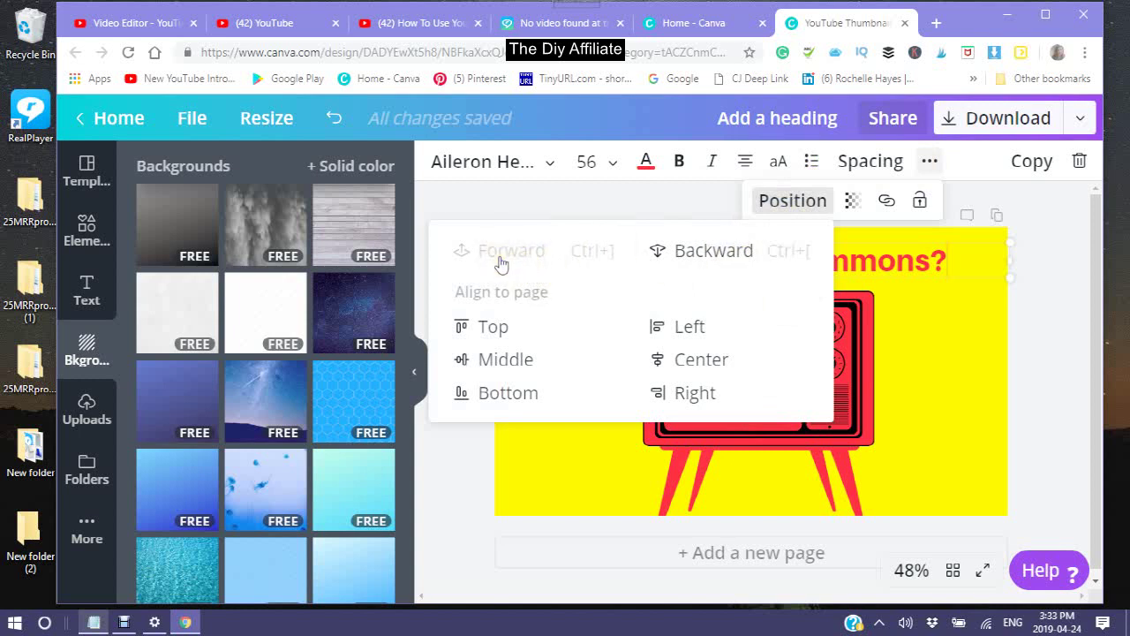
click(956, 336)
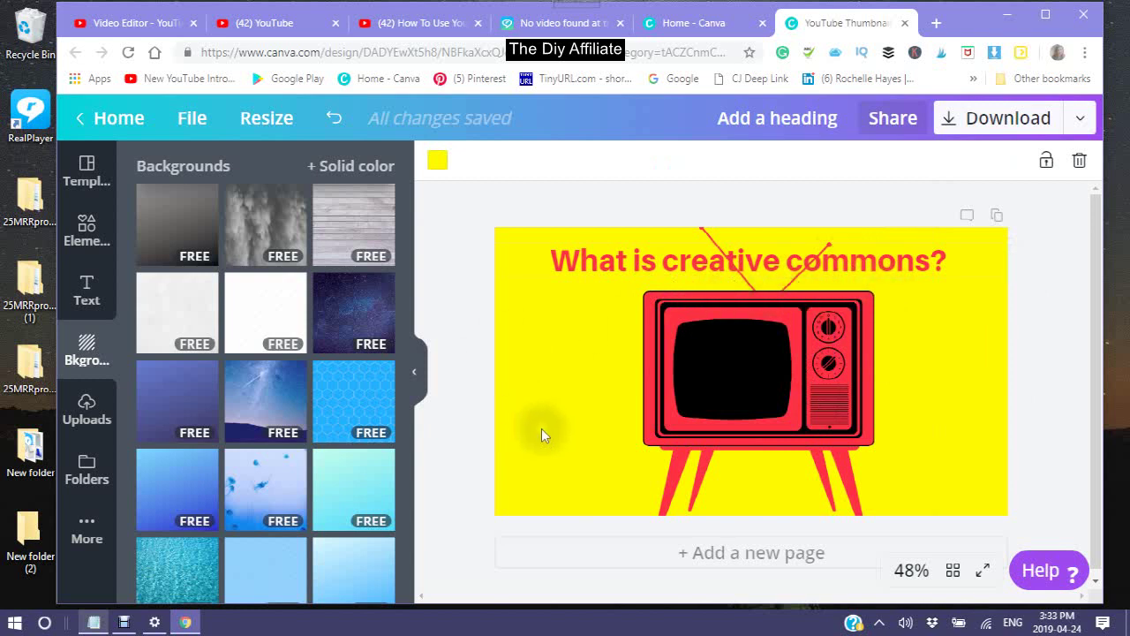
Examine the layer order and page alignment options of the television graphic
click(848, 362)
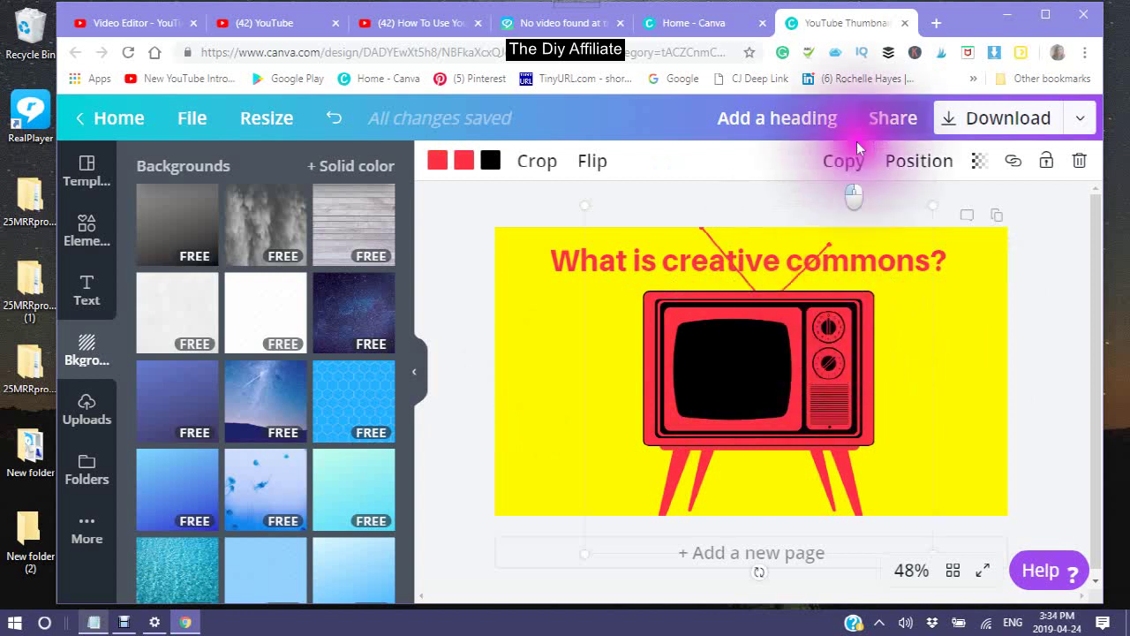
click(916, 170)
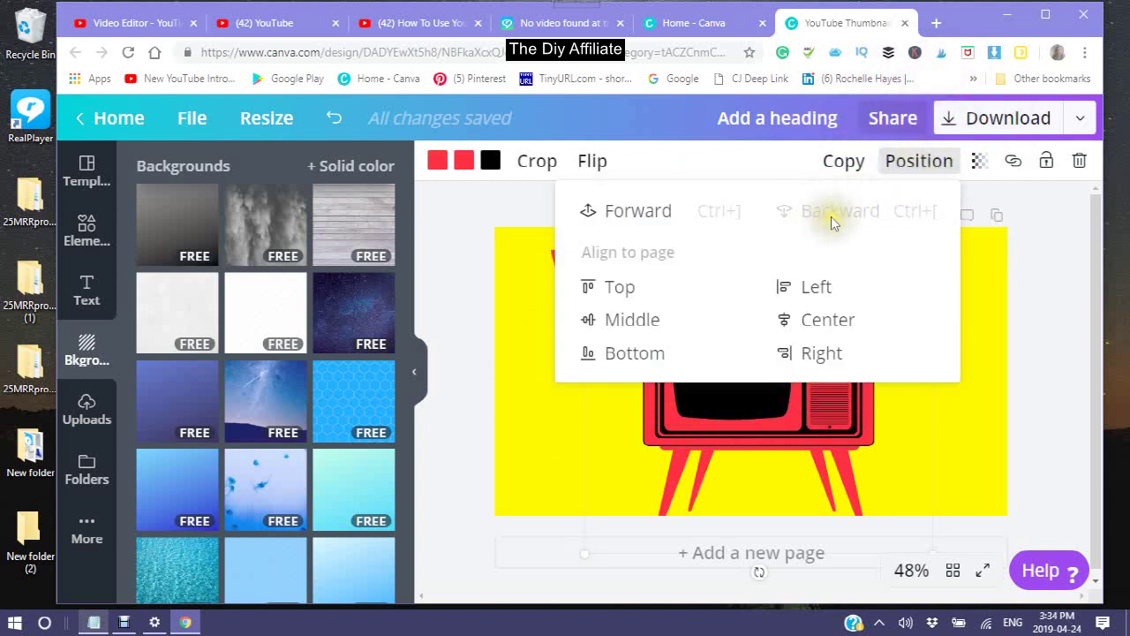
click(1047, 287)
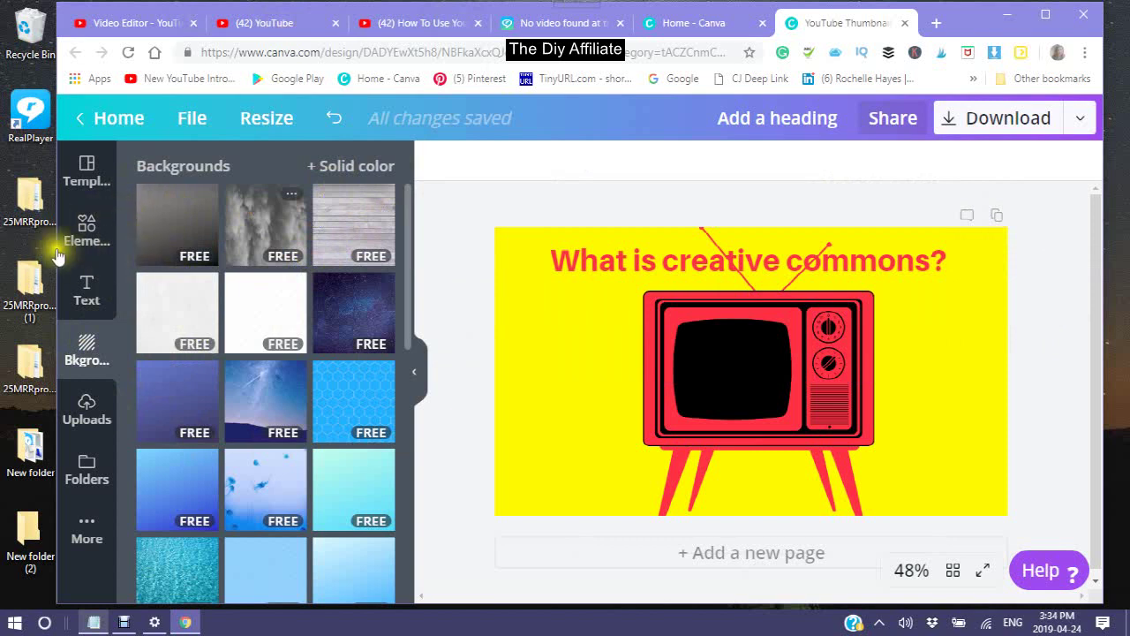
Browse the graphics categories in the elements library for further artwork suited to the thumbnail
click(88, 234)
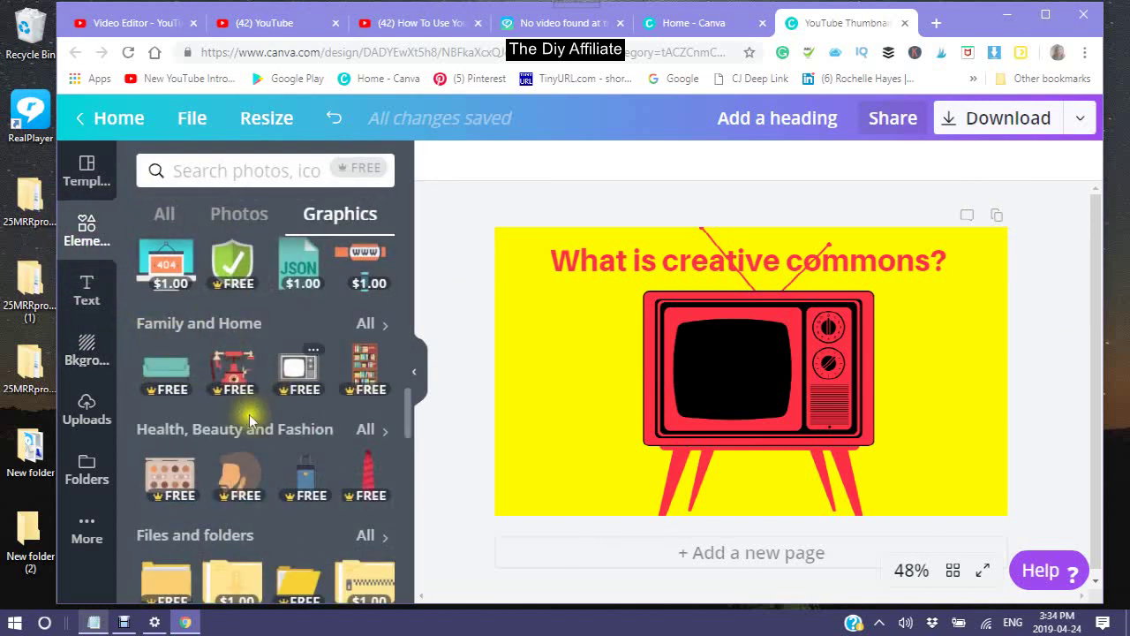
scroll(249, 415, down, 5)
scroll(246, 402, down, 3)
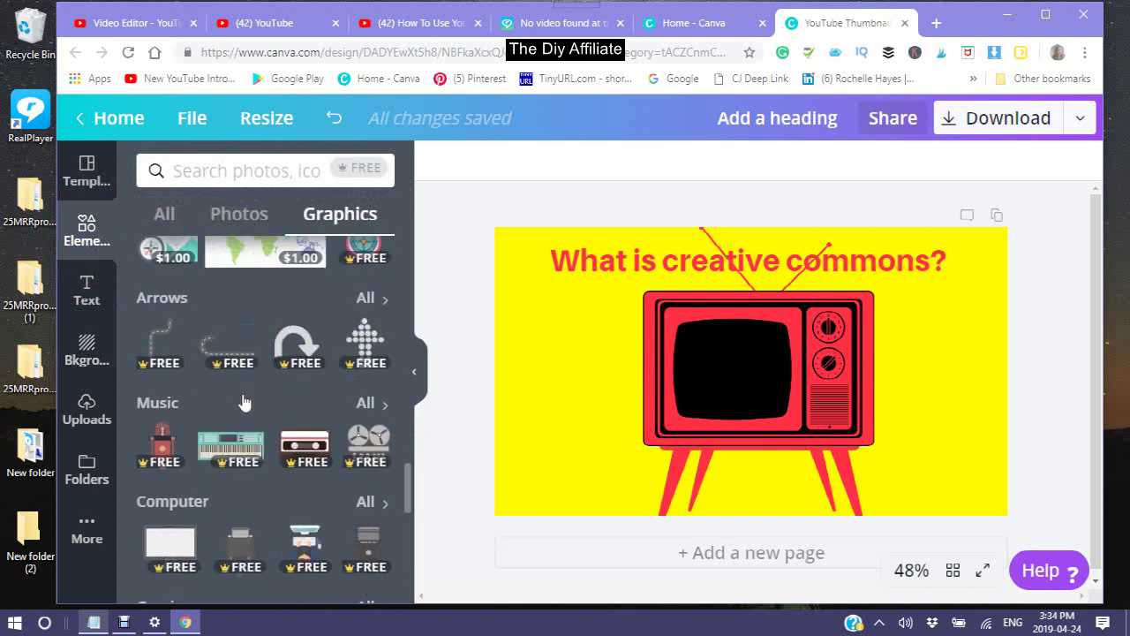
click(240, 380)
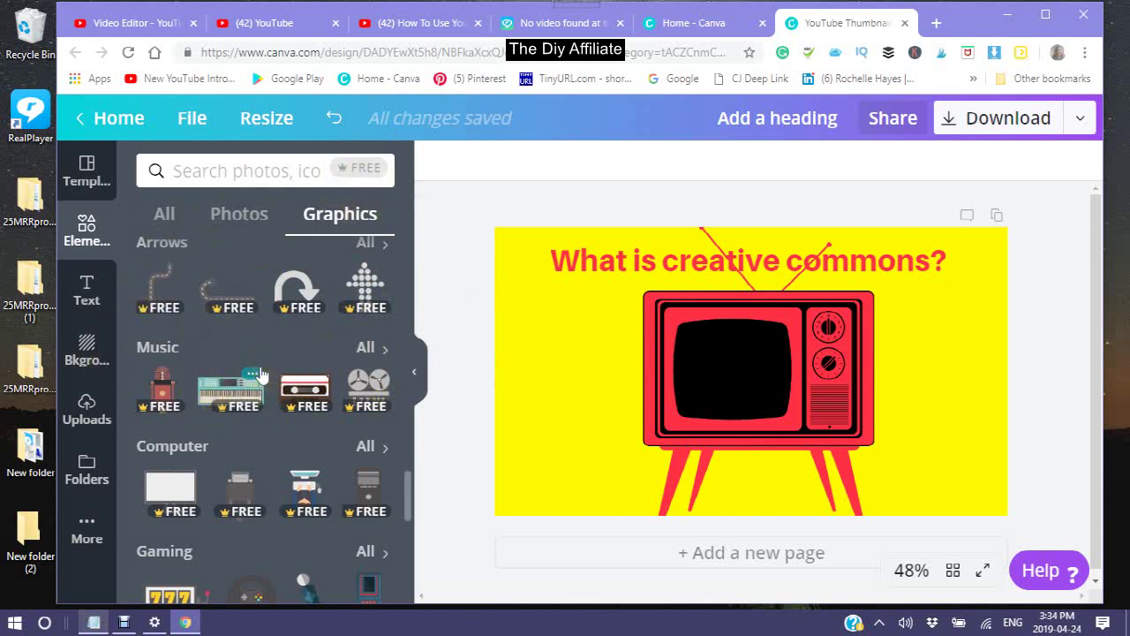
scroll(256, 380, down, 5)
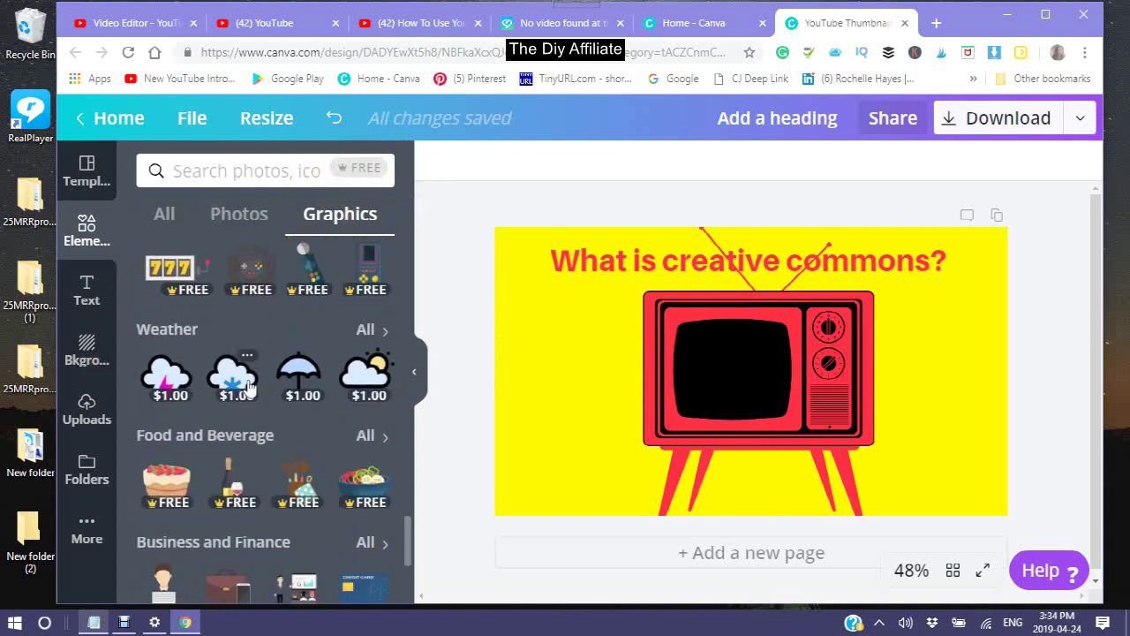
scroll(249, 386, down, 3)
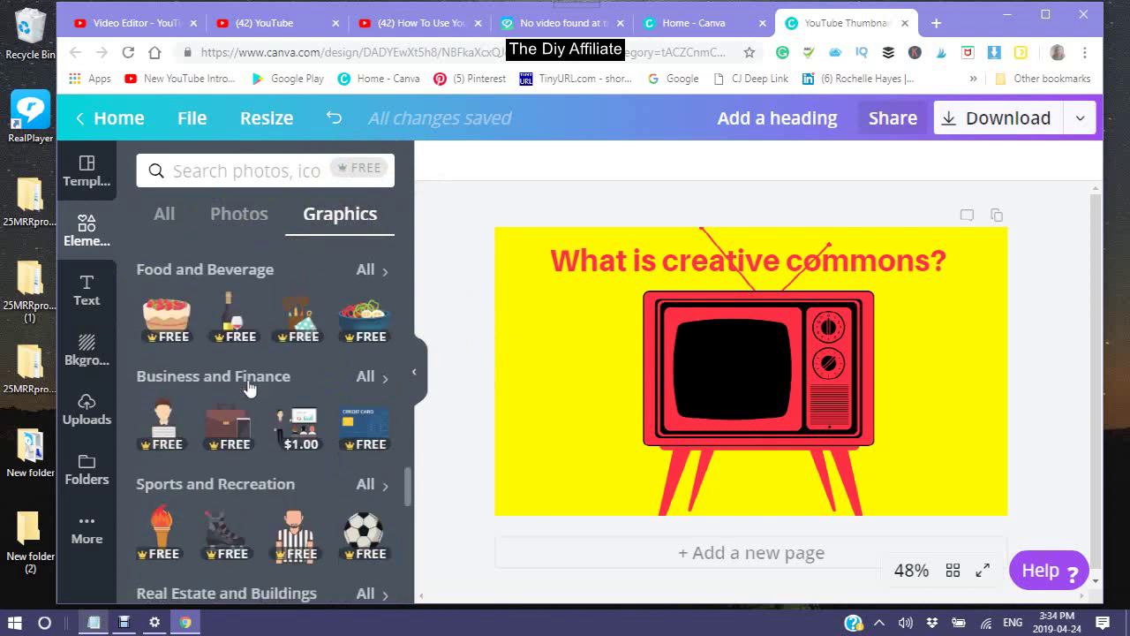
scroll(249, 386, down, 2)
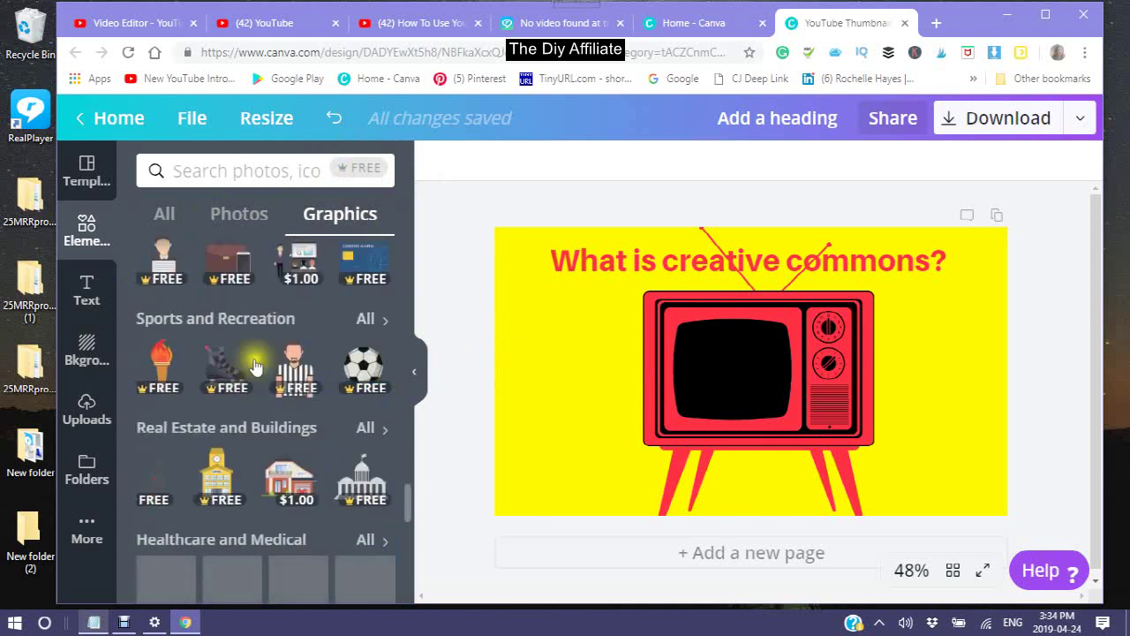
mouse_move(254, 350)
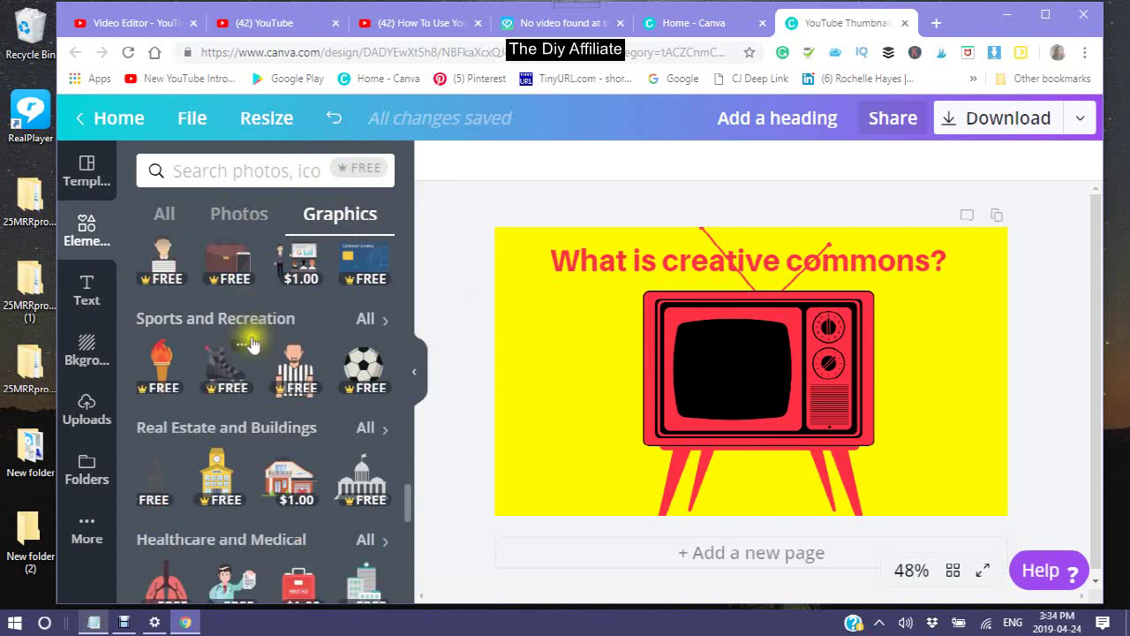
scroll(265, 355, down, 2)
scroll(265, 355, down, 5)
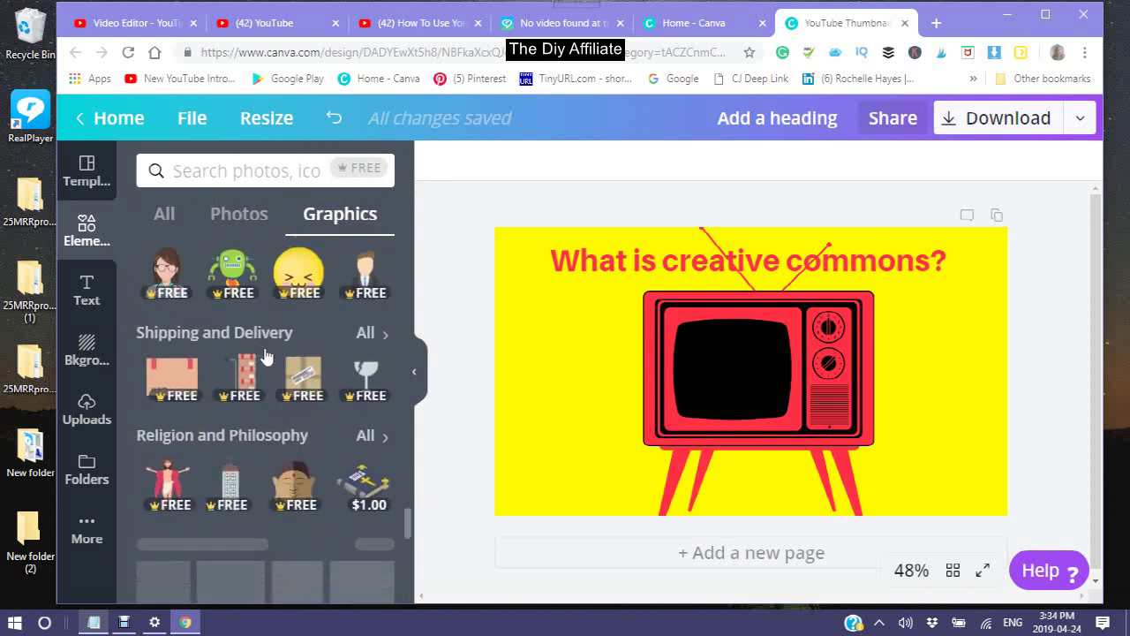
scroll(265, 355, down, 1)
scroll(265, 355, down, 2)
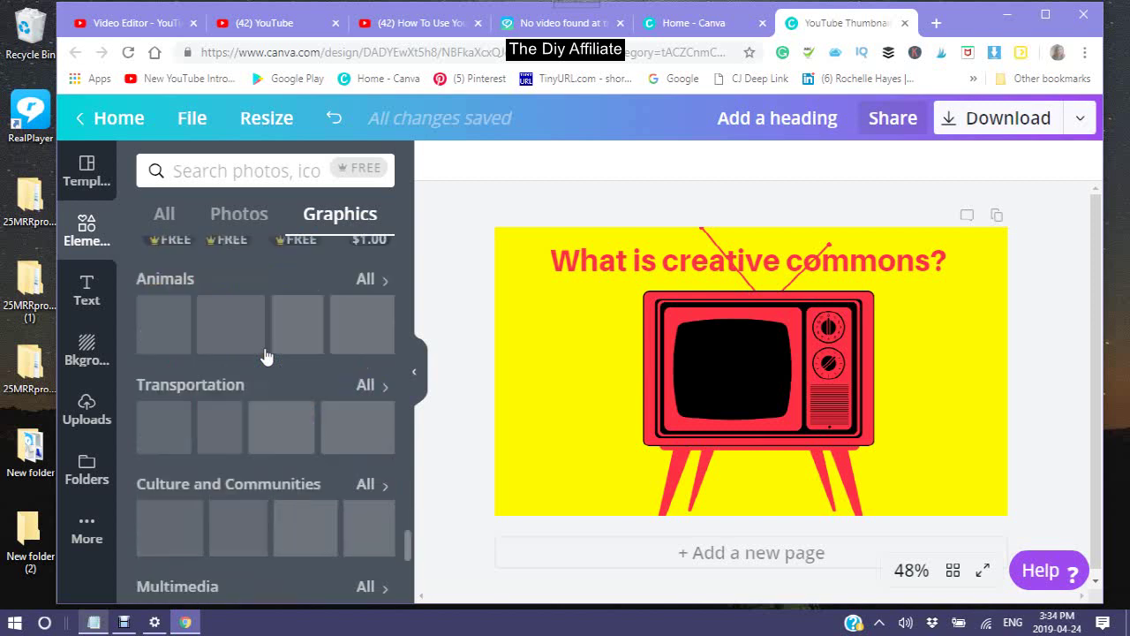
scroll(264, 355, down, 1)
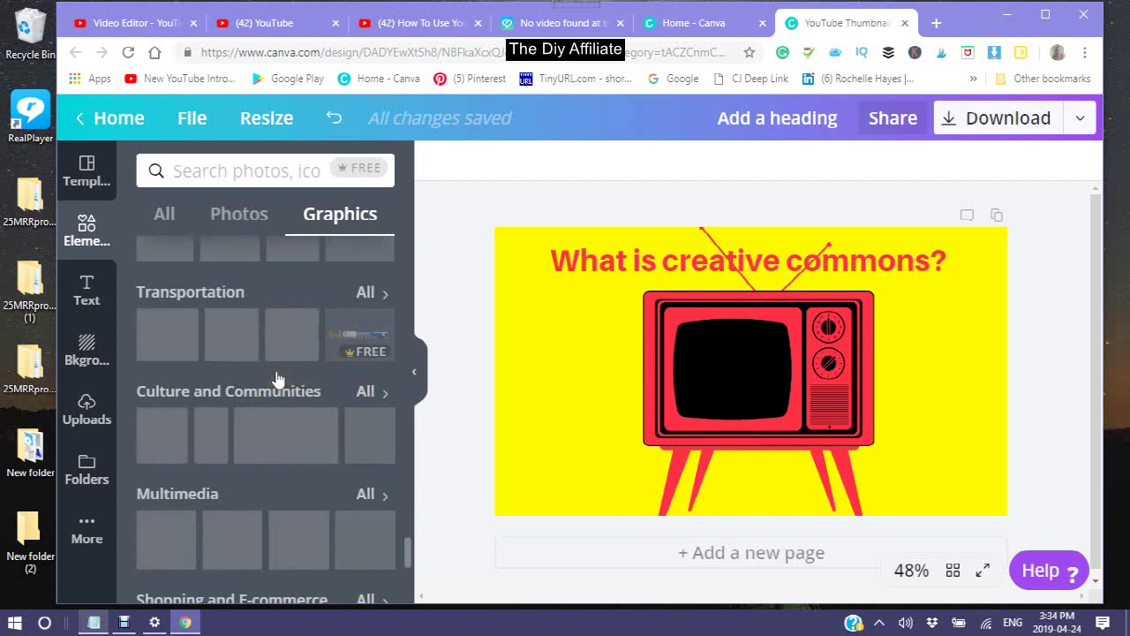
scroll(277, 378, down, 1)
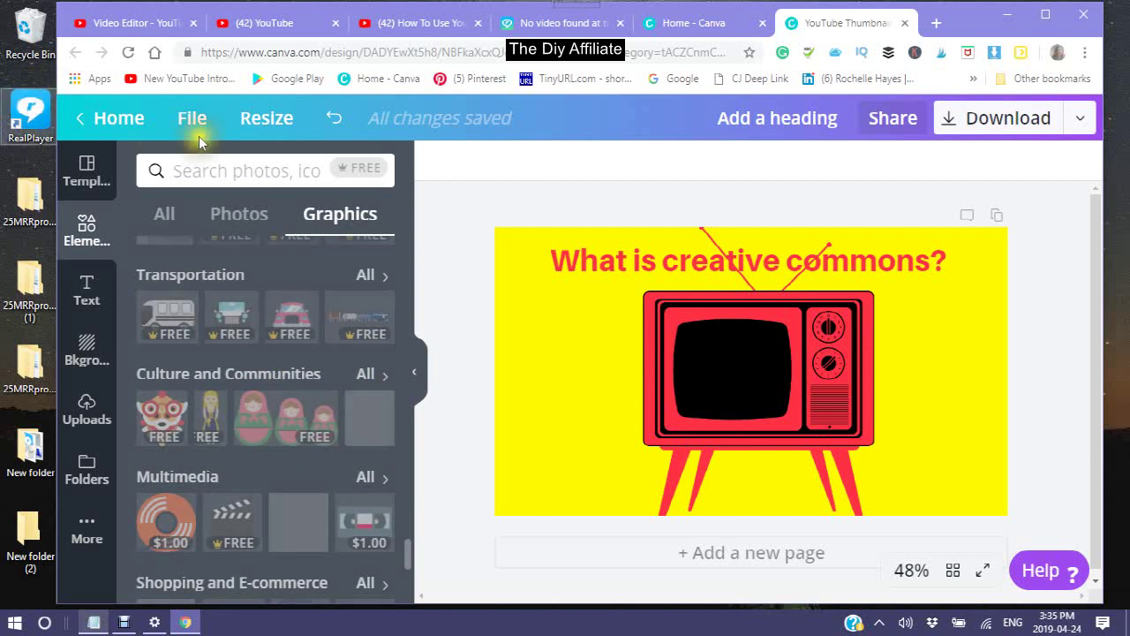
scroll(180, 177, down, 2)
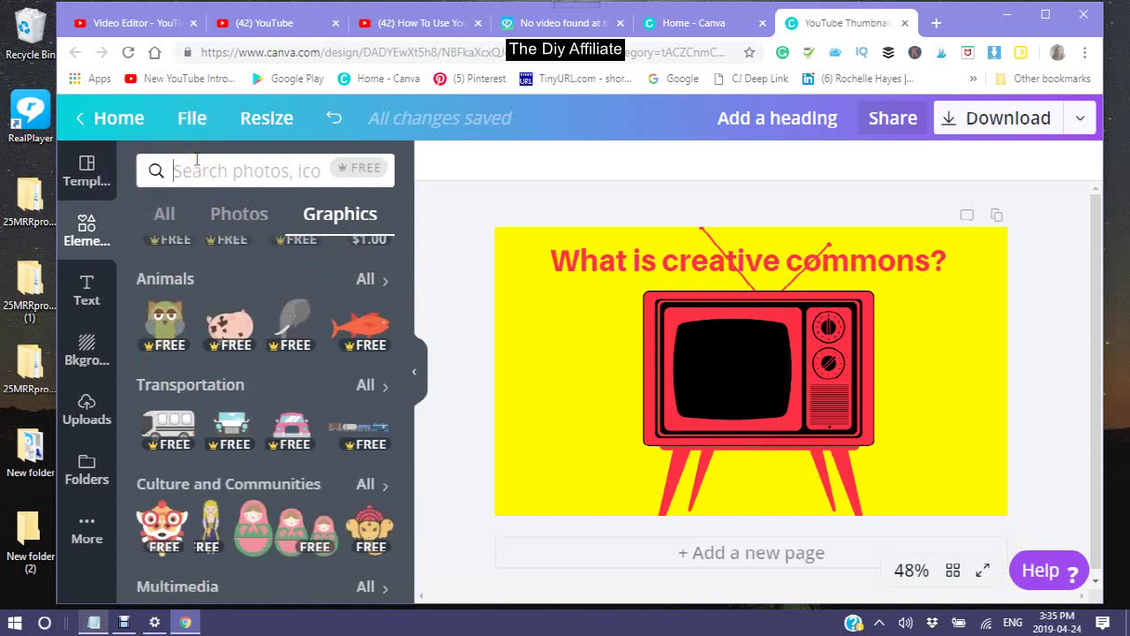
Search the graphics library for "creative commons"
text(creative)
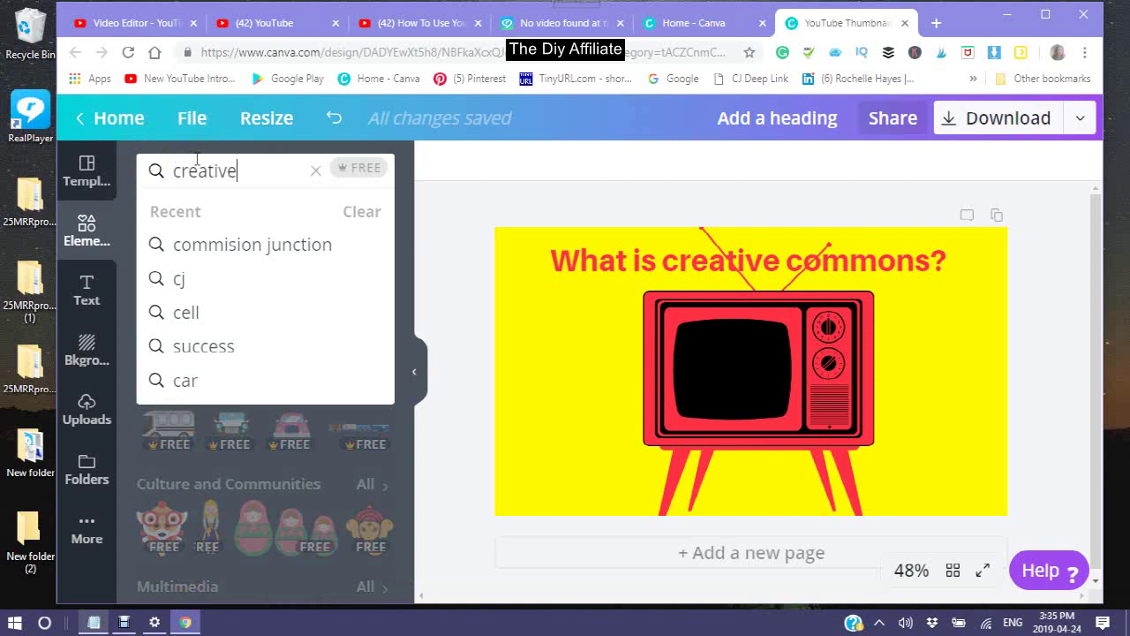
text(common)
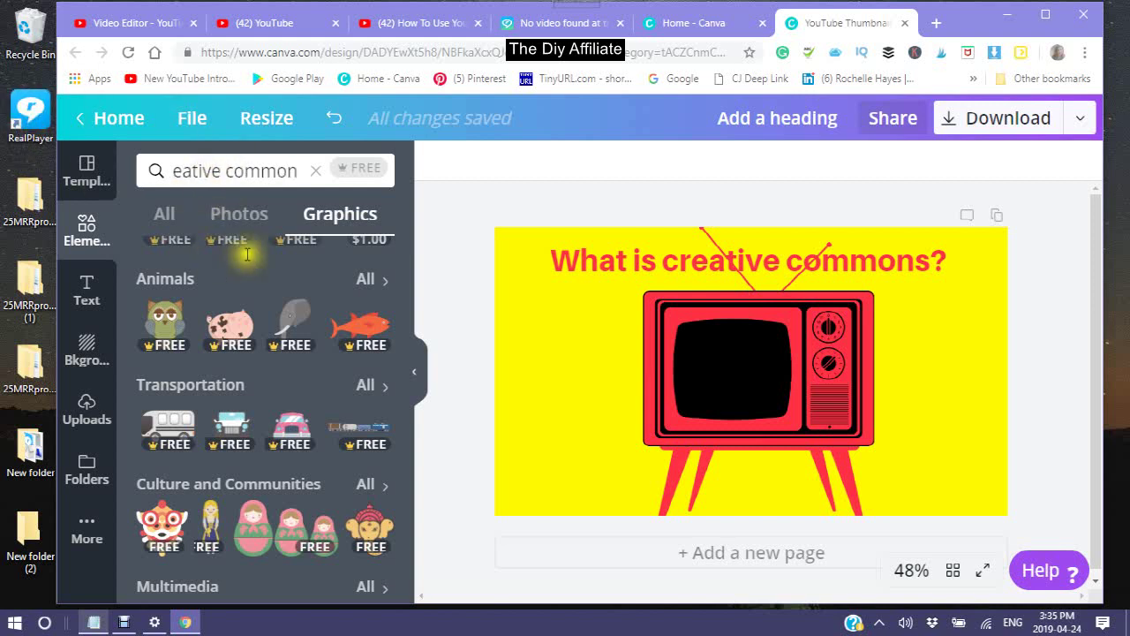
click(166, 170)
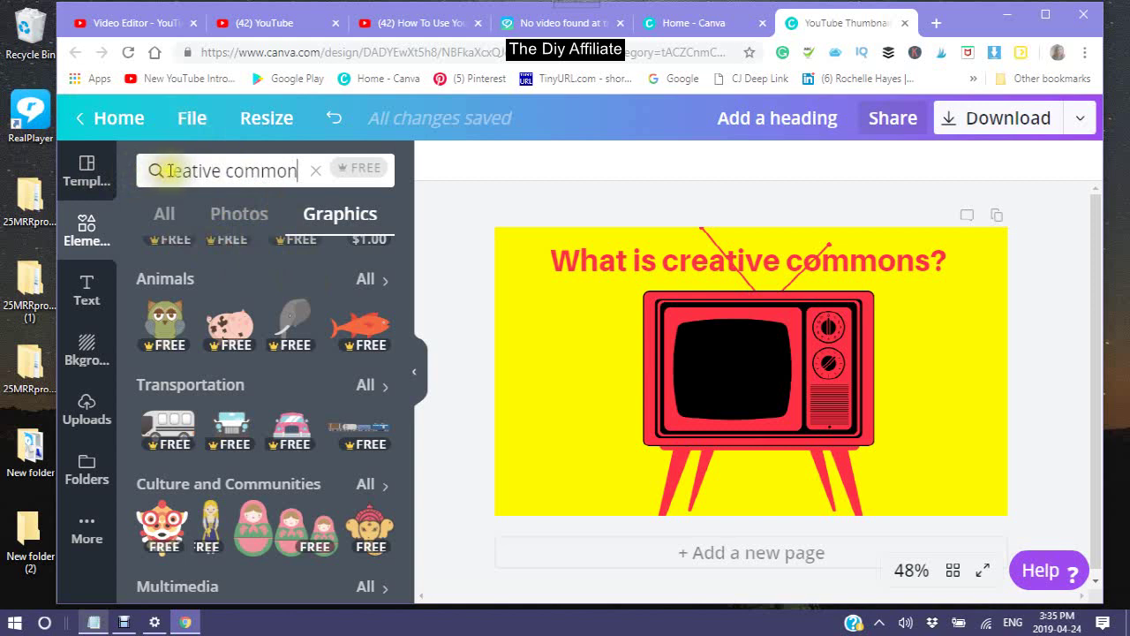
text(s)
key(Return)
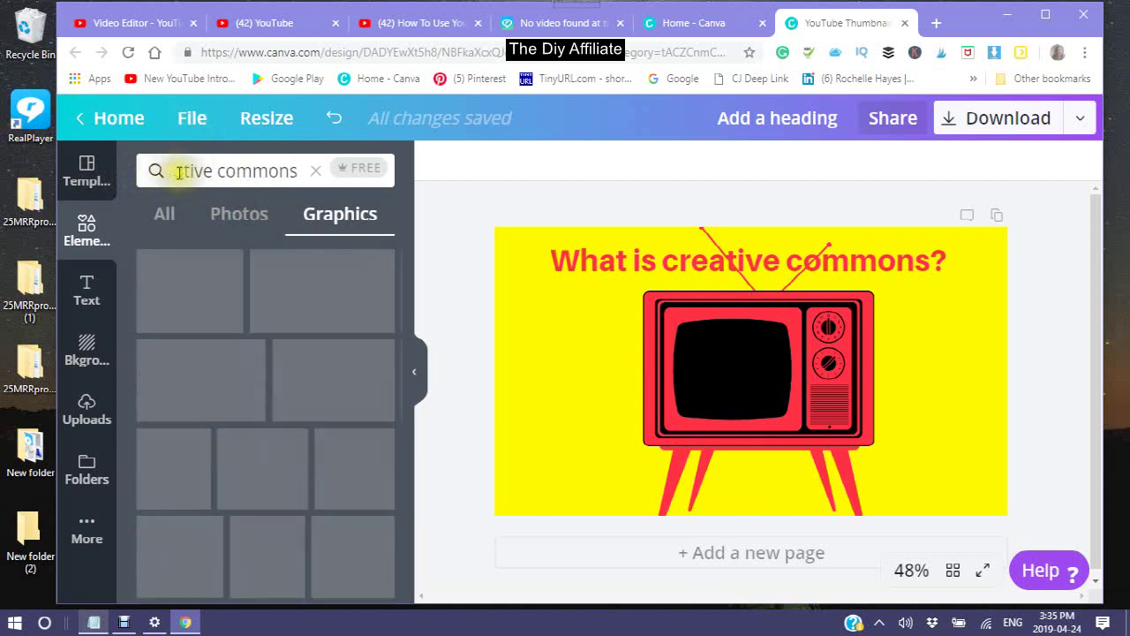
click(175, 170)
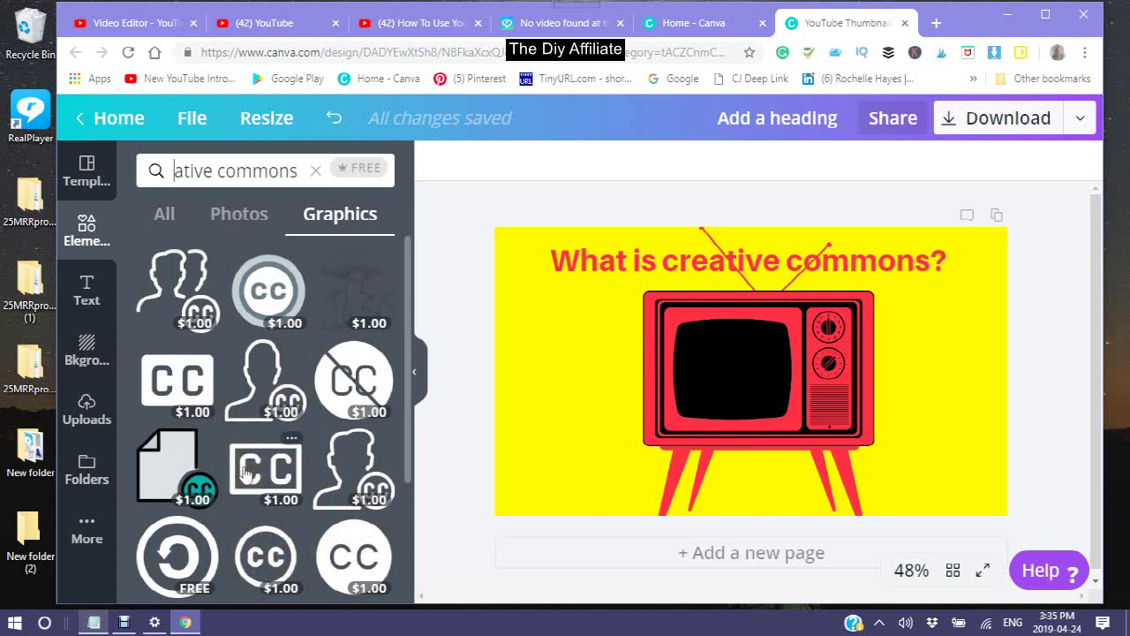
Examine the creative commons graphics results for a symbol suited to the thumbnail
scroll(240, 467, down, 1)
scroll(240, 467, down, 5)
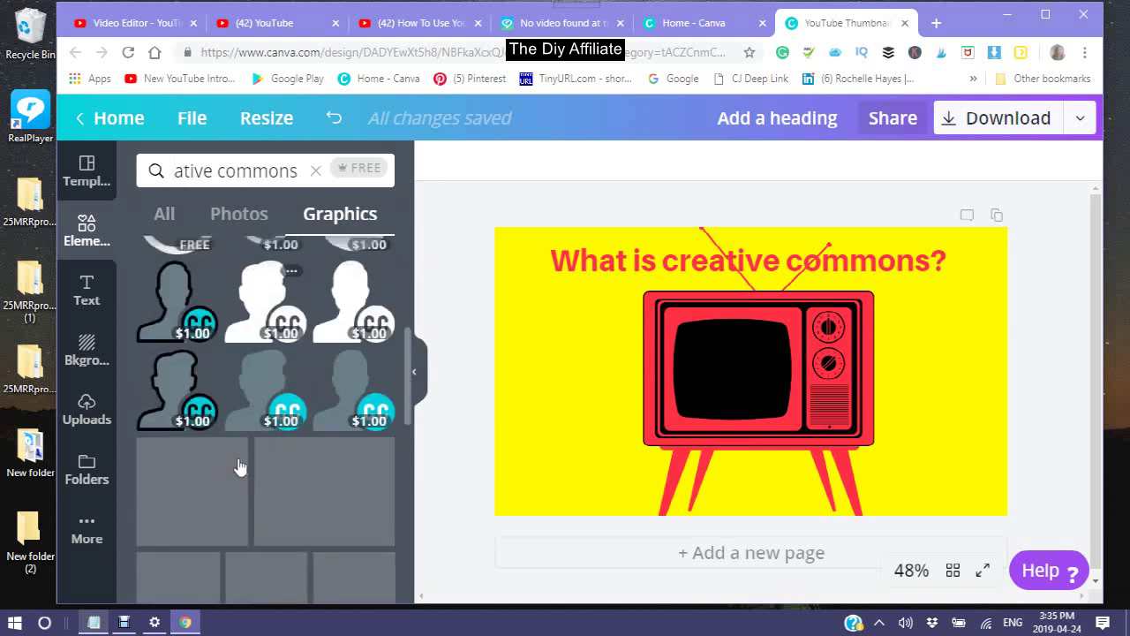
scroll(234, 457, up, 1)
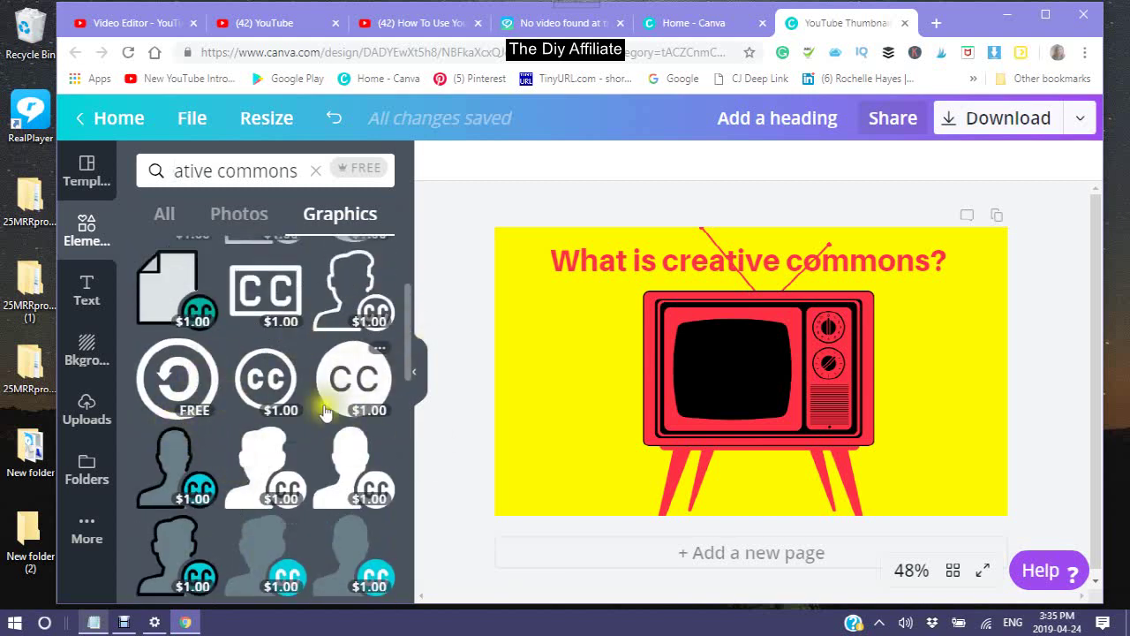
scroll(292, 424, down, 1)
scroll(293, 415, down, 1)
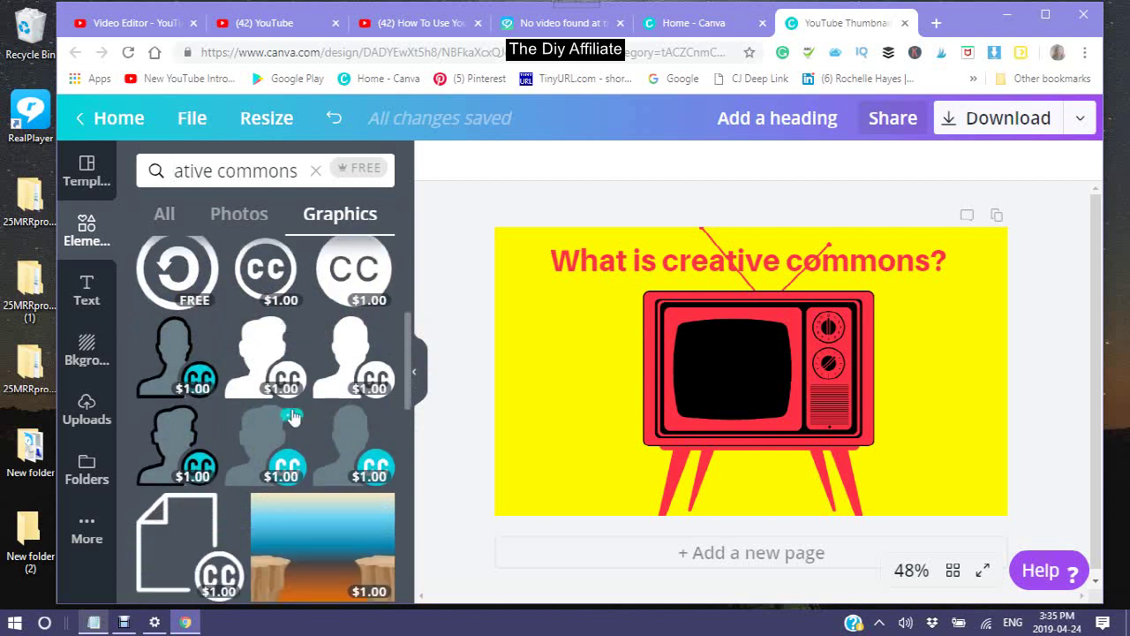
scroll(294, 416, down, 5)
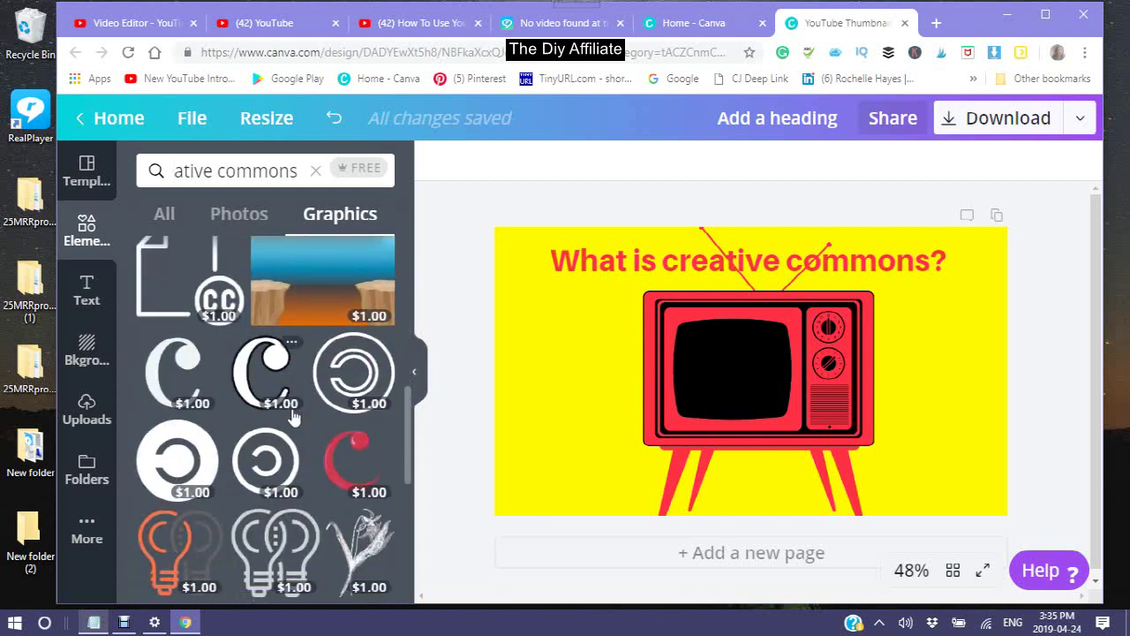
scroll(292, 410, down, 2)
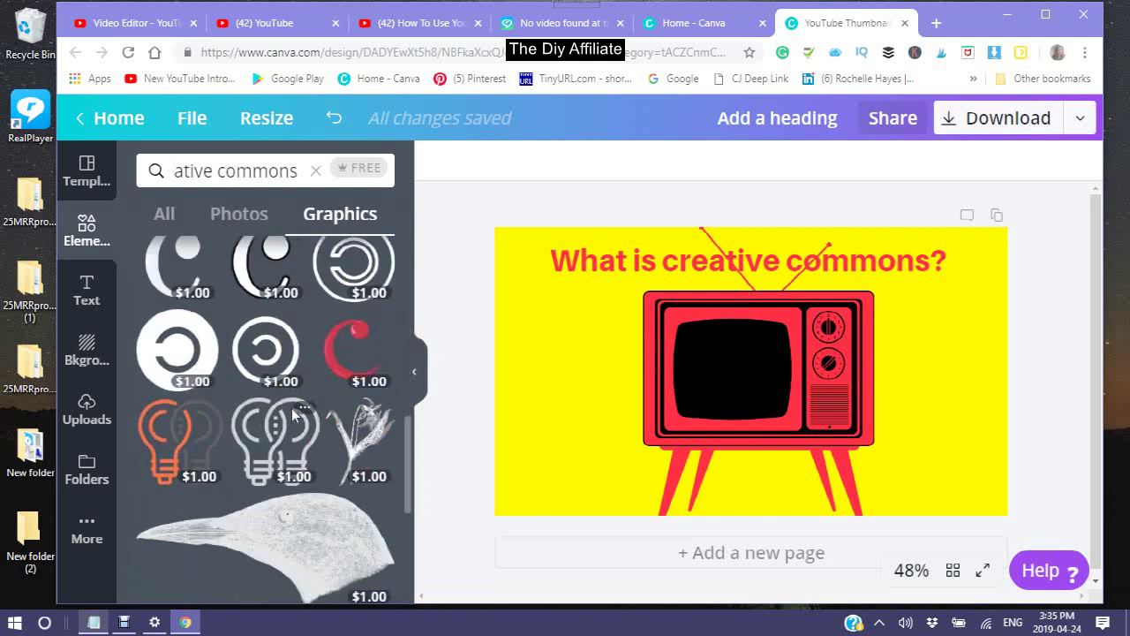
scroll(277, 403, up, 6)
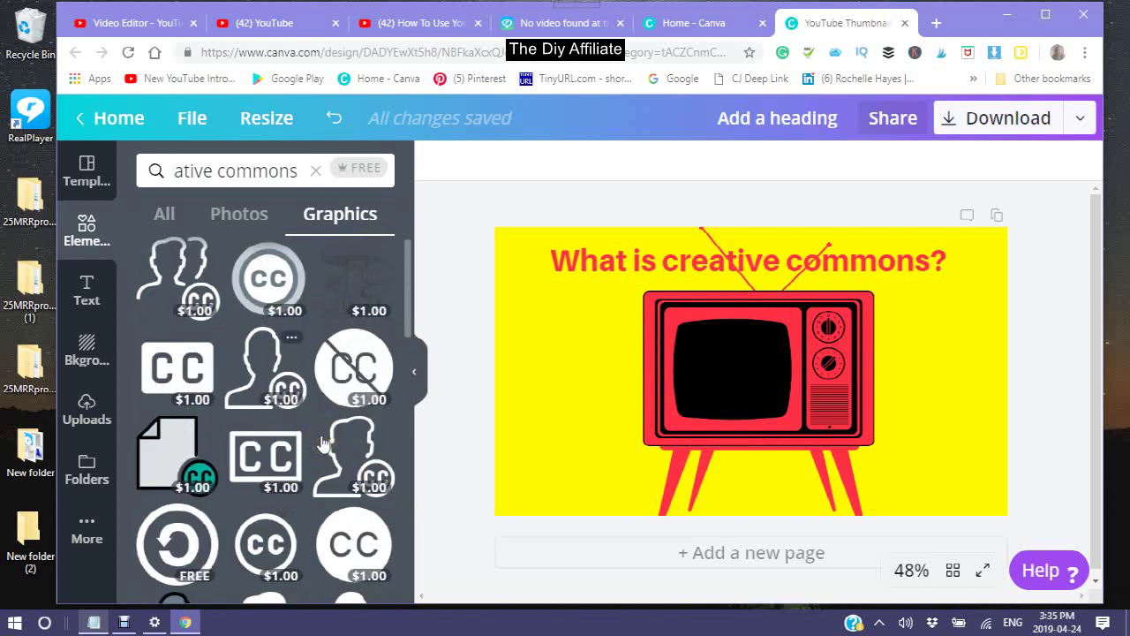
scroll(245, 456, up, 1)
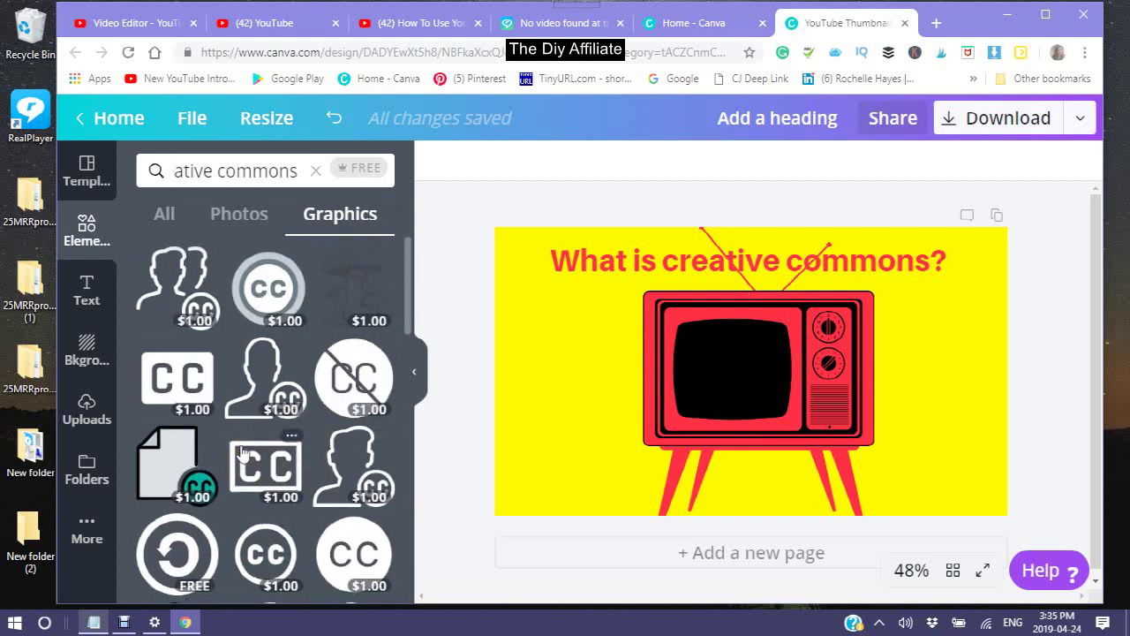
Add the free circular arrow graphic to the thumbnail and shrink it to a small icon
scroll(245, 457, down, 3)
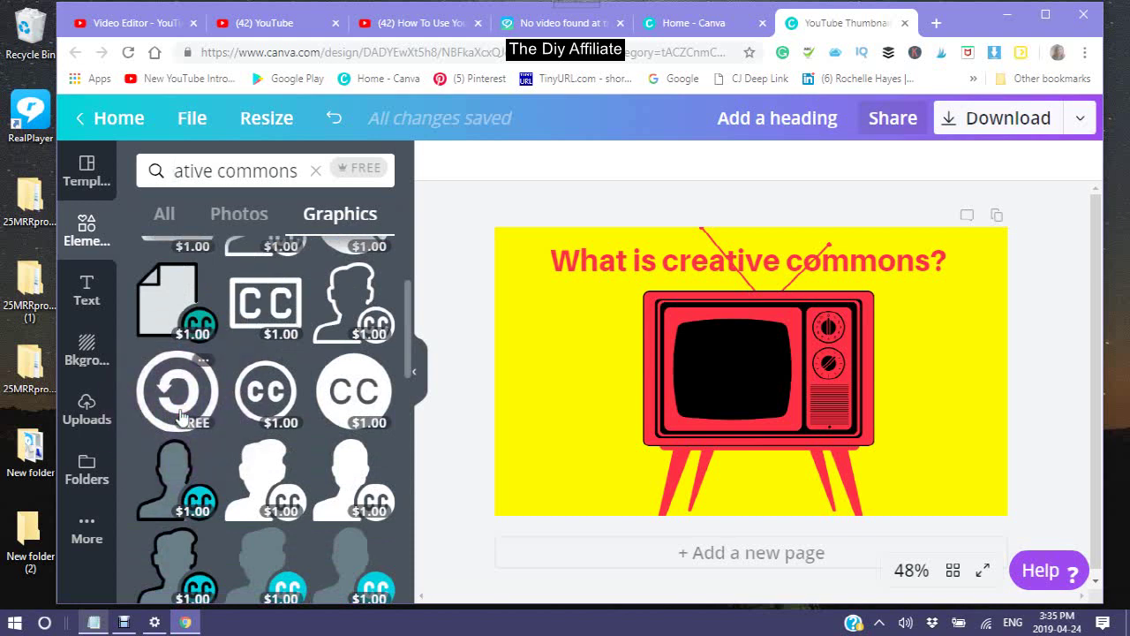
click(179, 415)
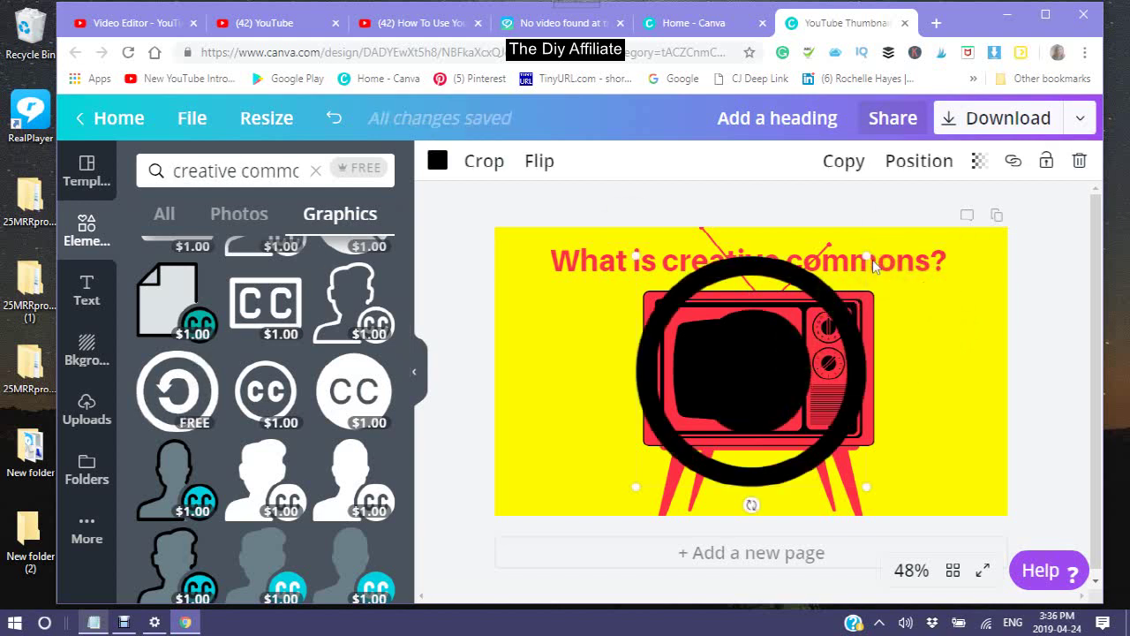
drag(866, 258, 729, 399)
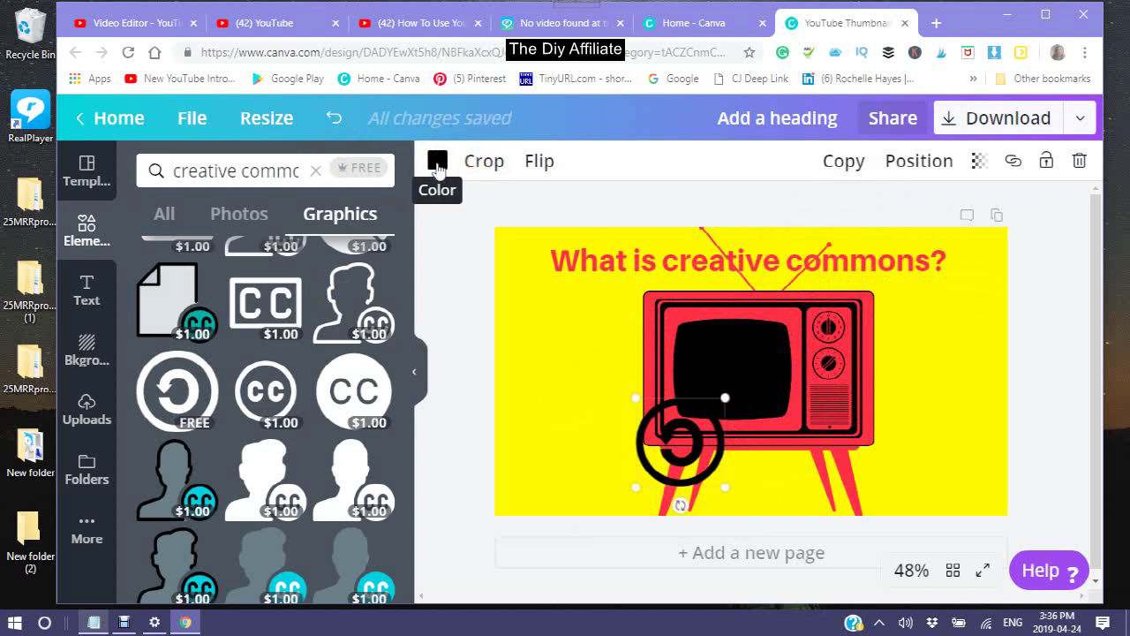
Recolor the circular arrow graphic yellow and fit it inside the television's black screen
click(438, 162)
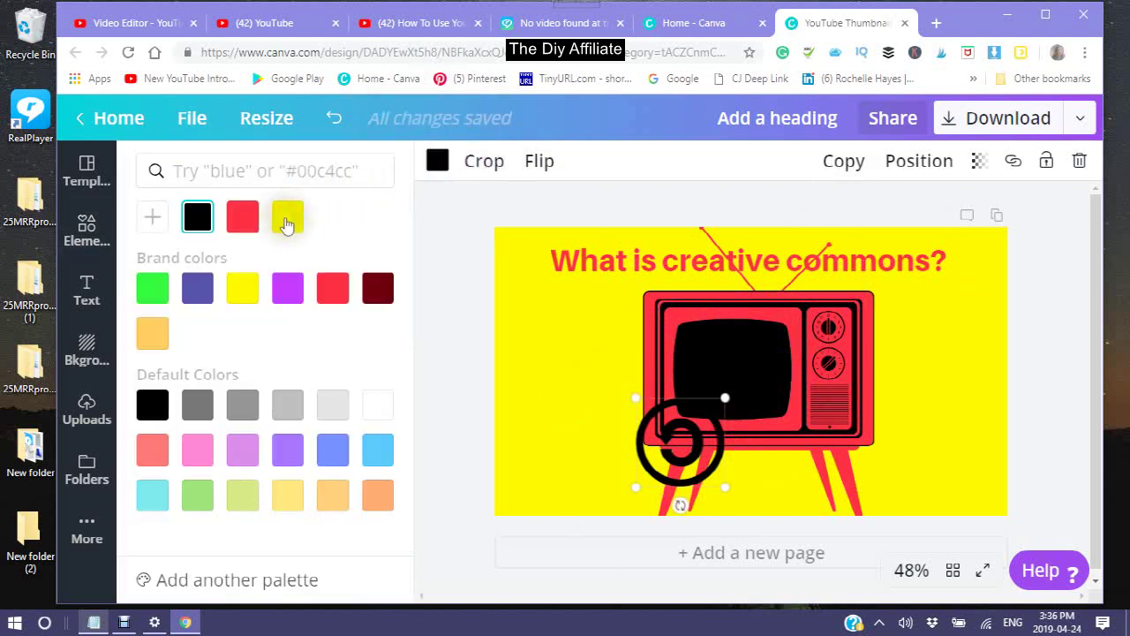
click(285, 227)
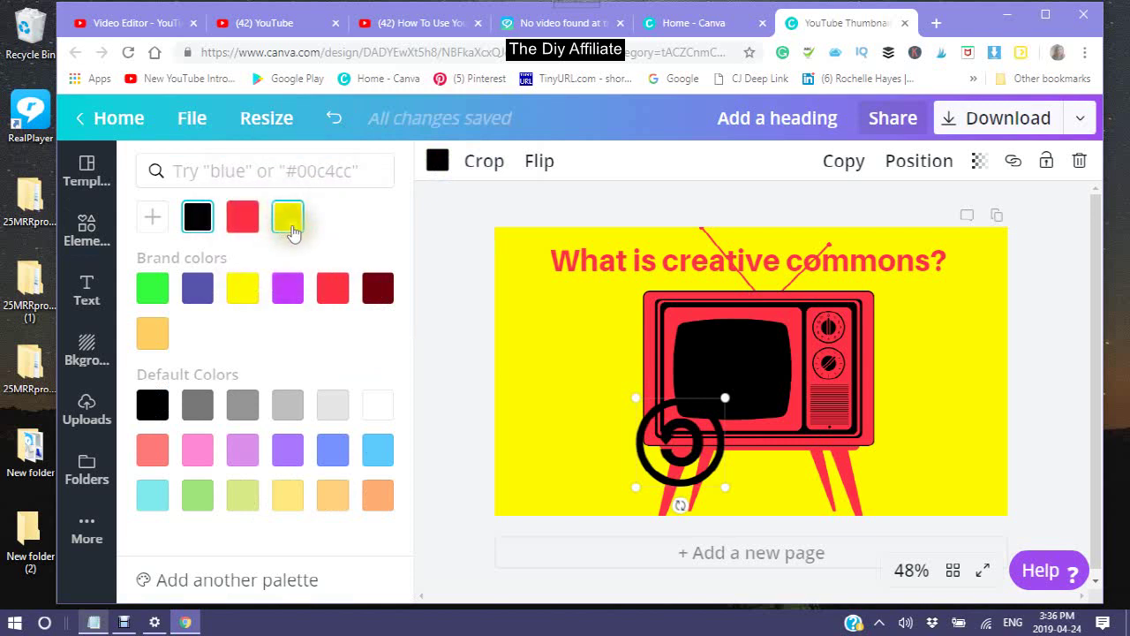
click(291, 231)
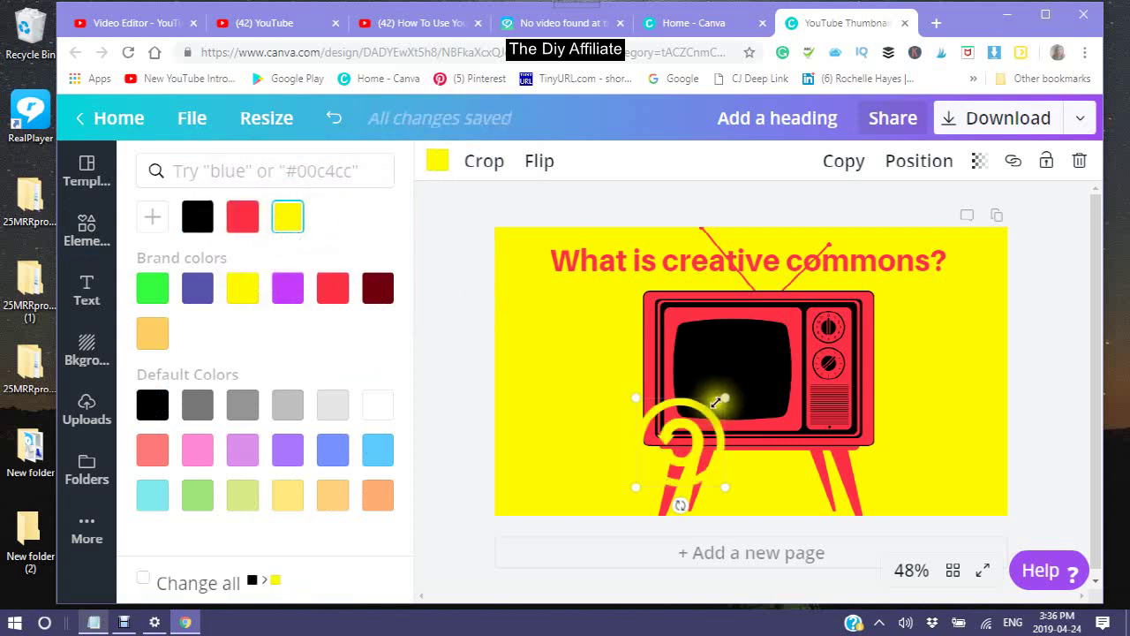
drag(716, 402, 730, 374)
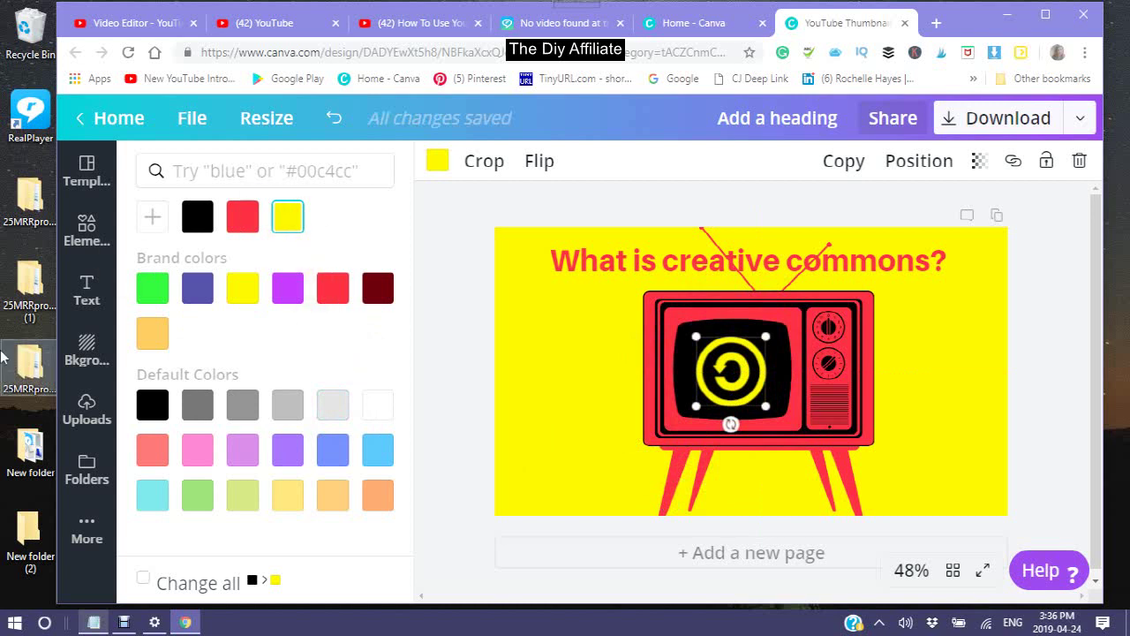
Download the finished thumbnail as a PNG and choose the Desktop as its save location
click(86, 291)
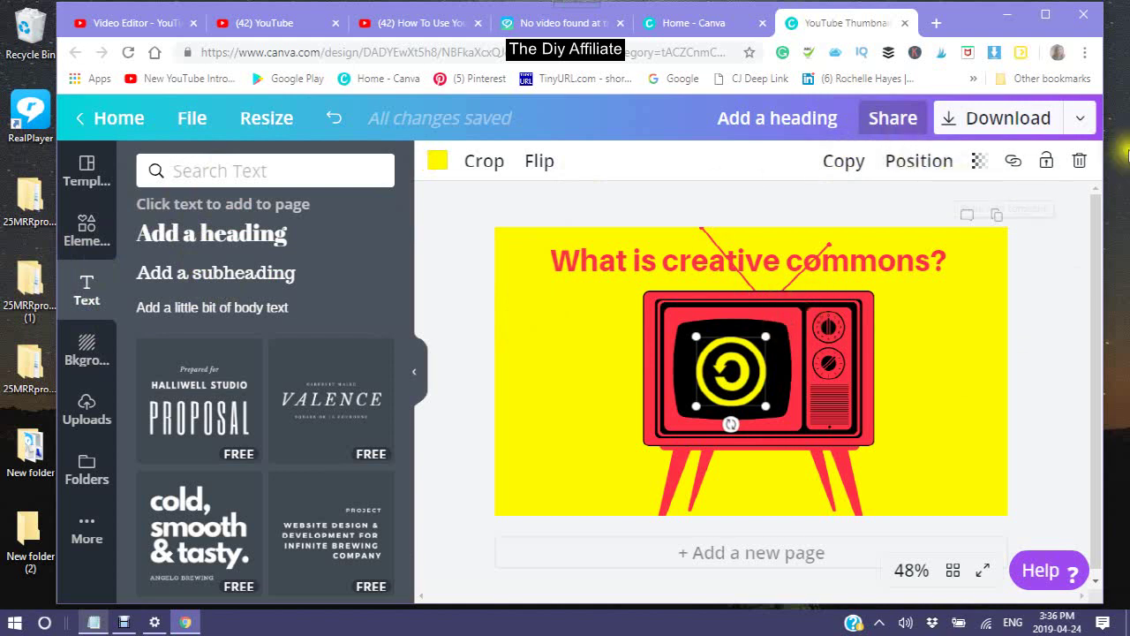
click(1005, 120)
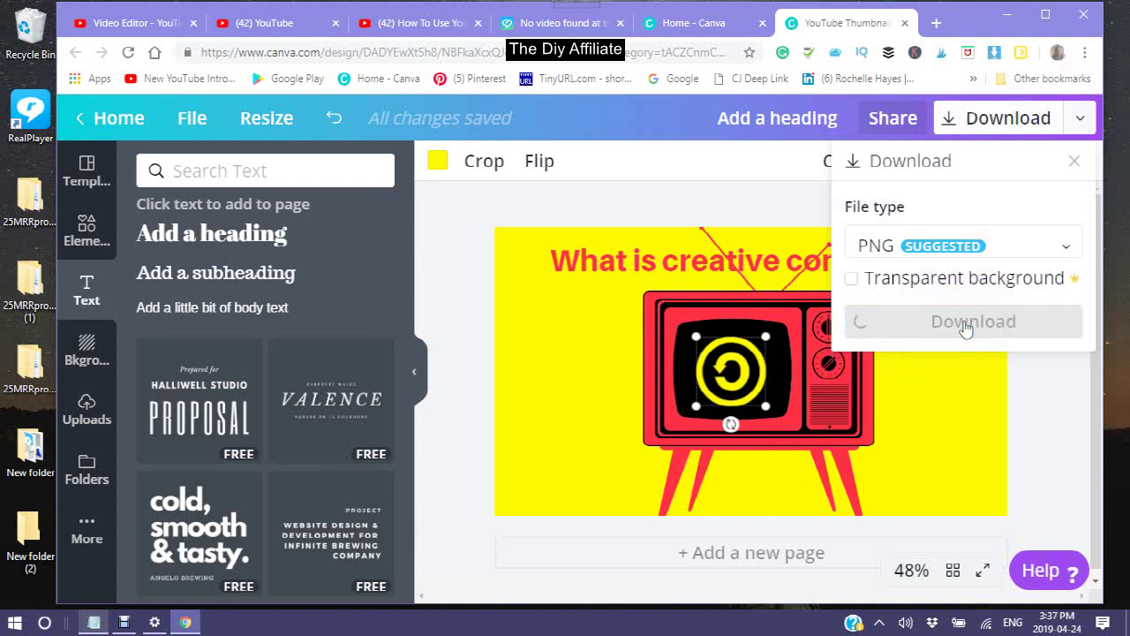
click(970, 374)
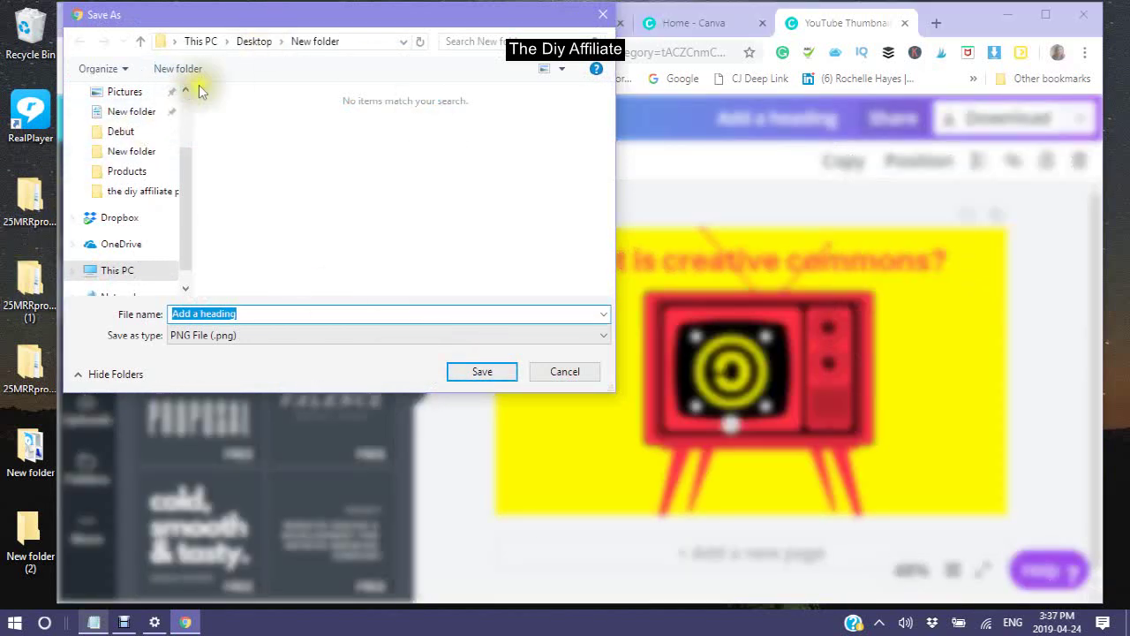
click(184, 91)
click(185, 91)
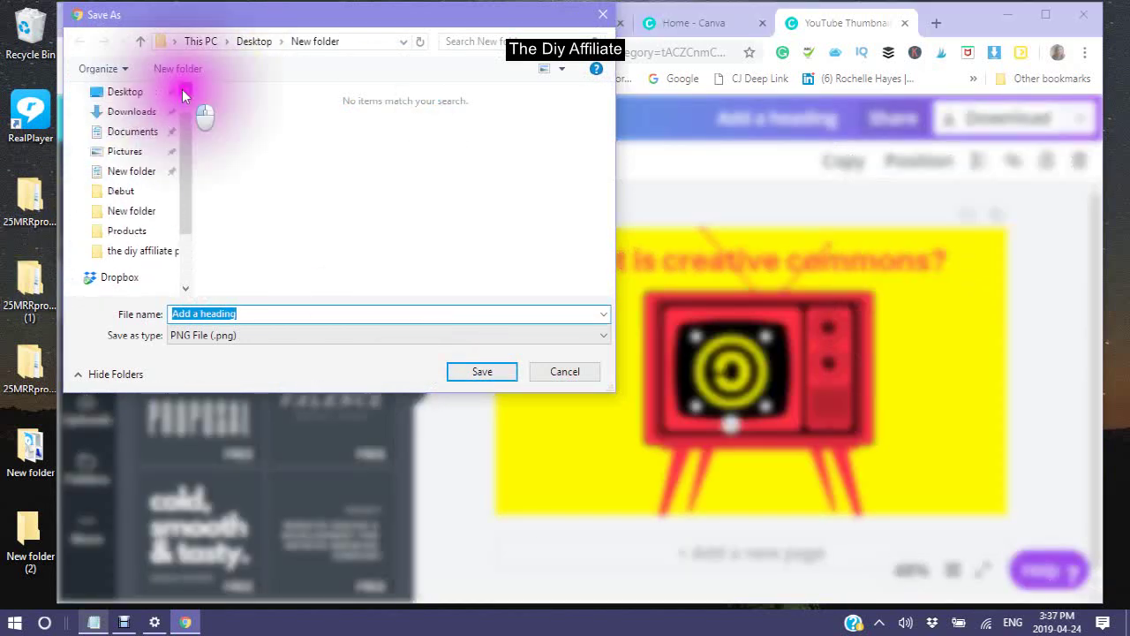
click(184, 91)
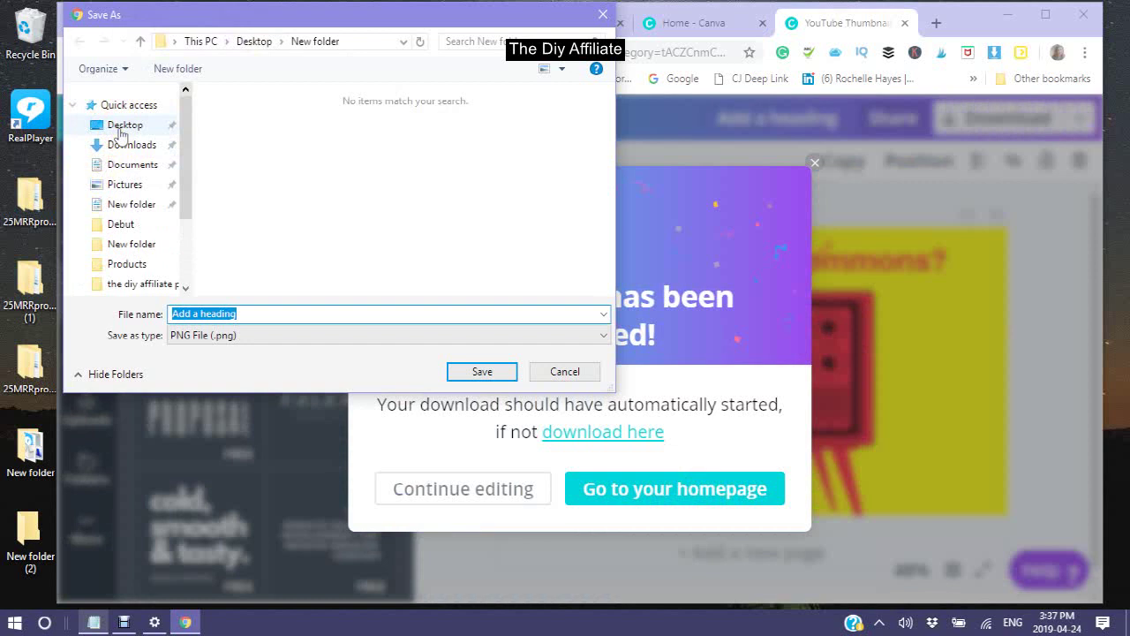
click(121, 129)
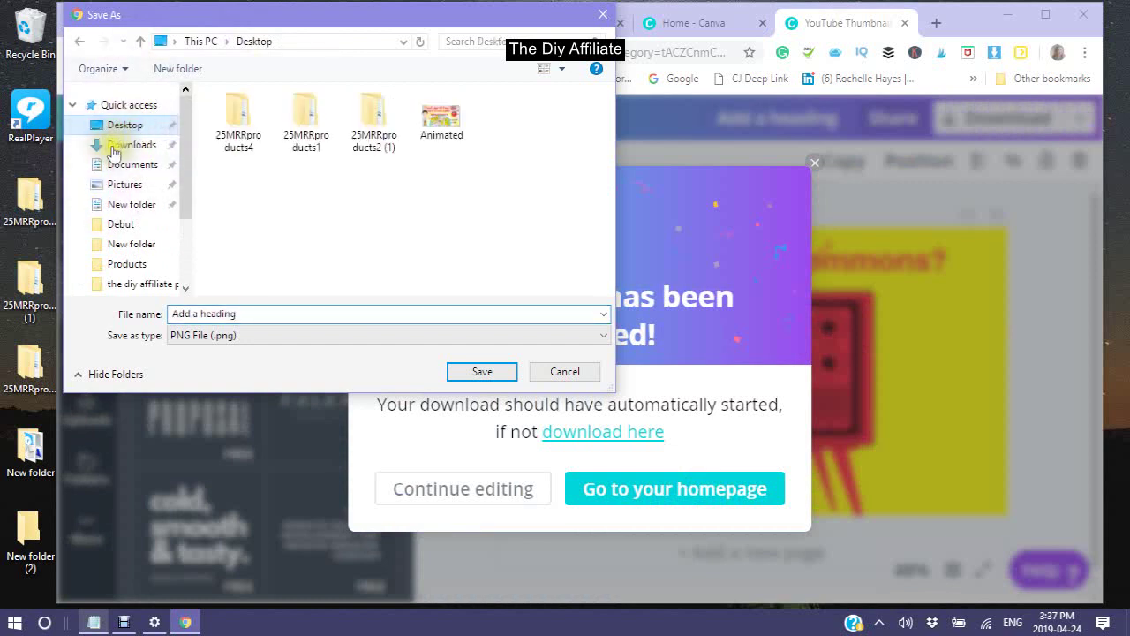
Save the PNG as "creative commons" and return from the publishing notice to the design editor
triple_click(232, 313)
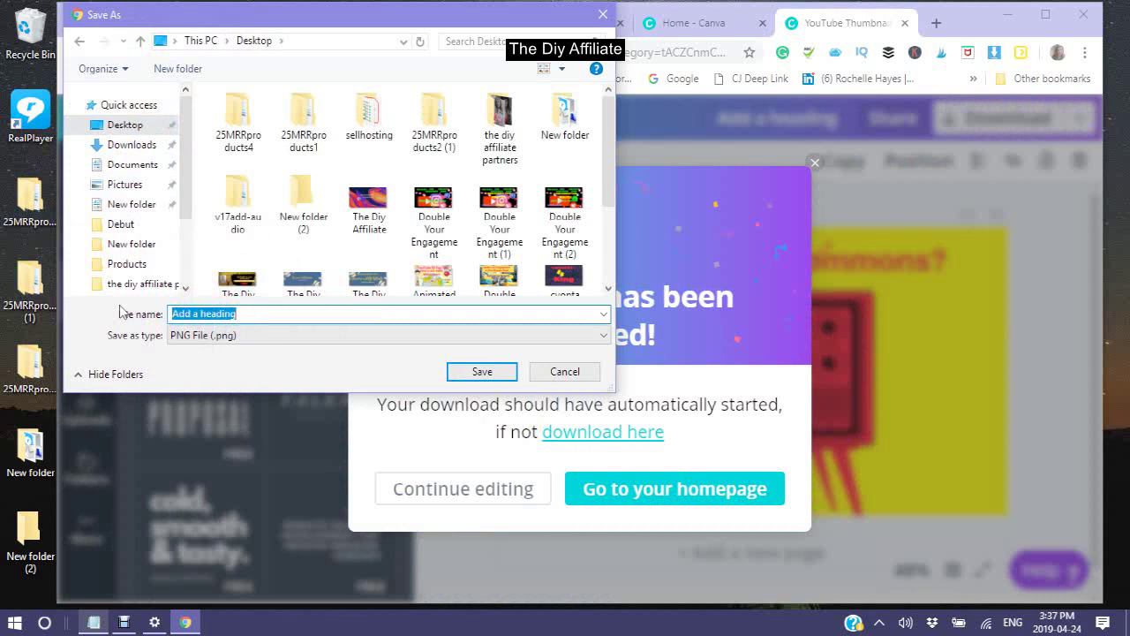
text(cre)
text(ative)
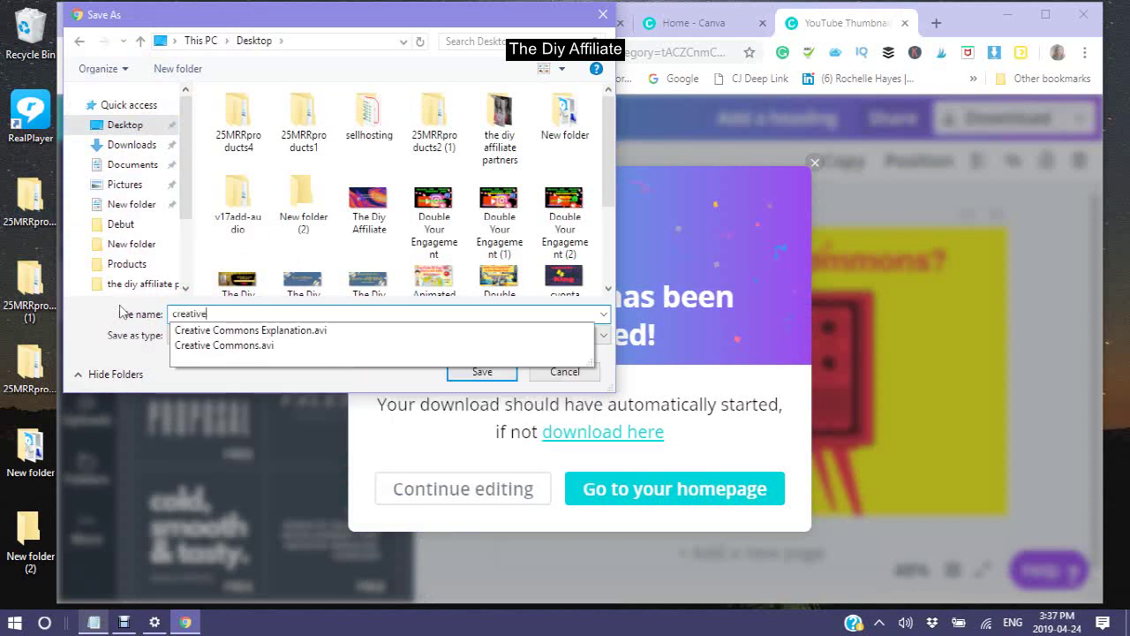
key(BackSpace)
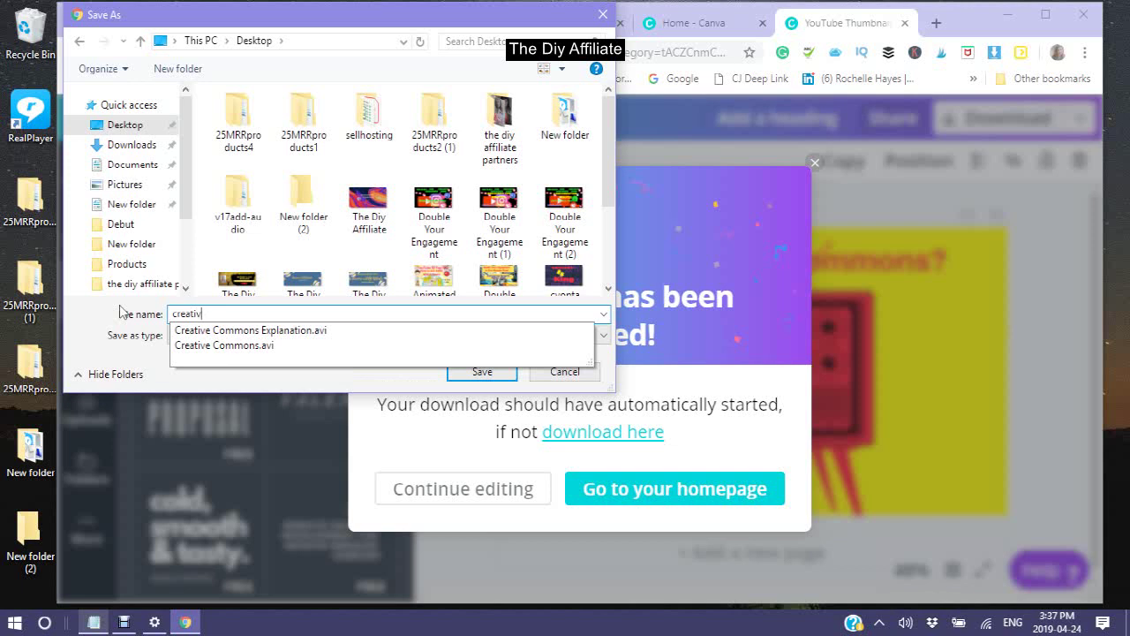
text(e c)
key(Escape)
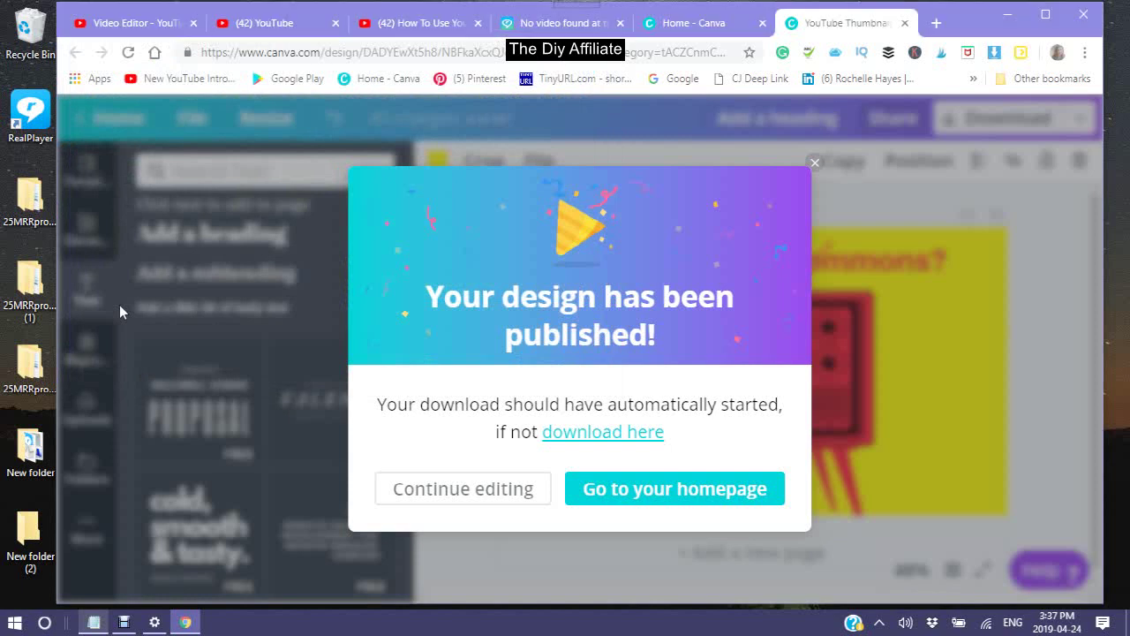
click(467, 489)
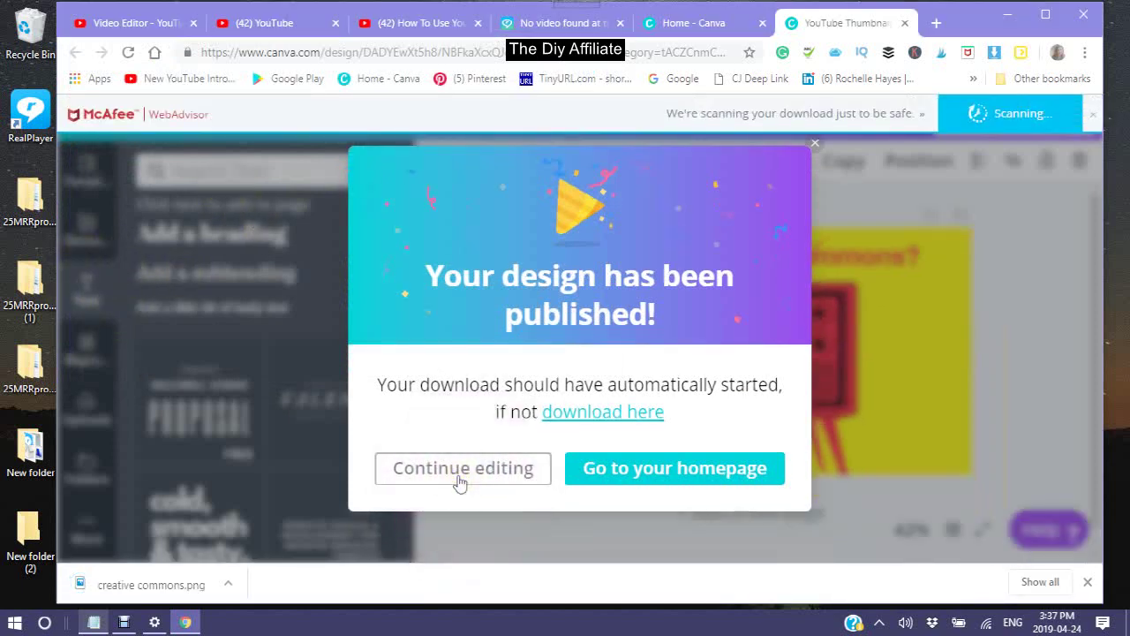
click(468, 491)
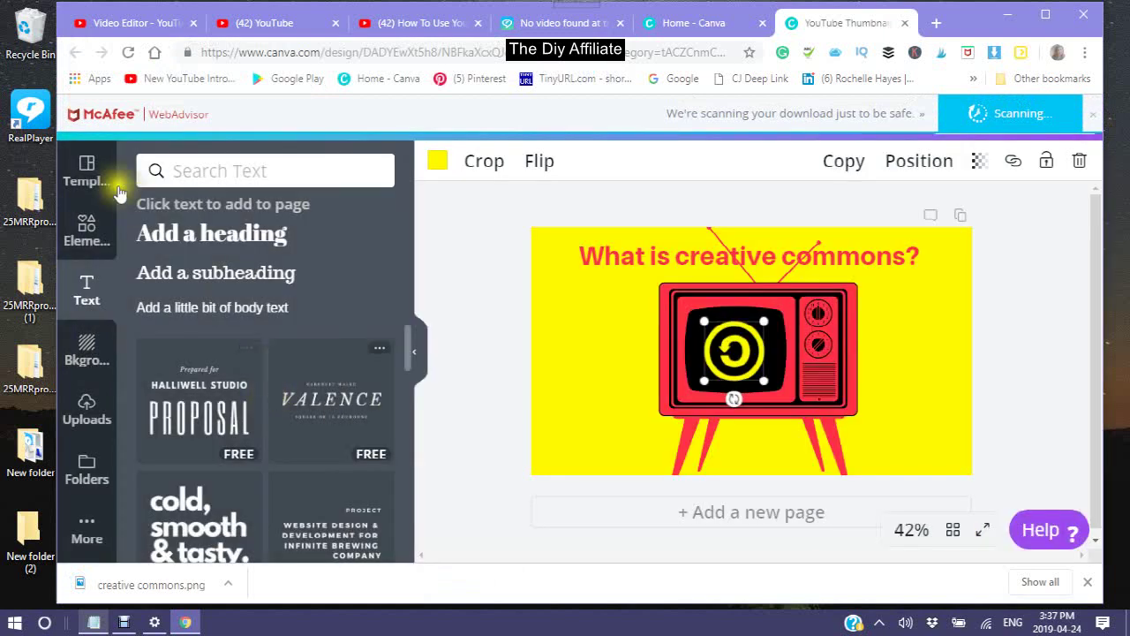
Switch back to YouTube Studio, return to the channel's videos and open the details of "Creative Commons Explanation"
click(151, 24)
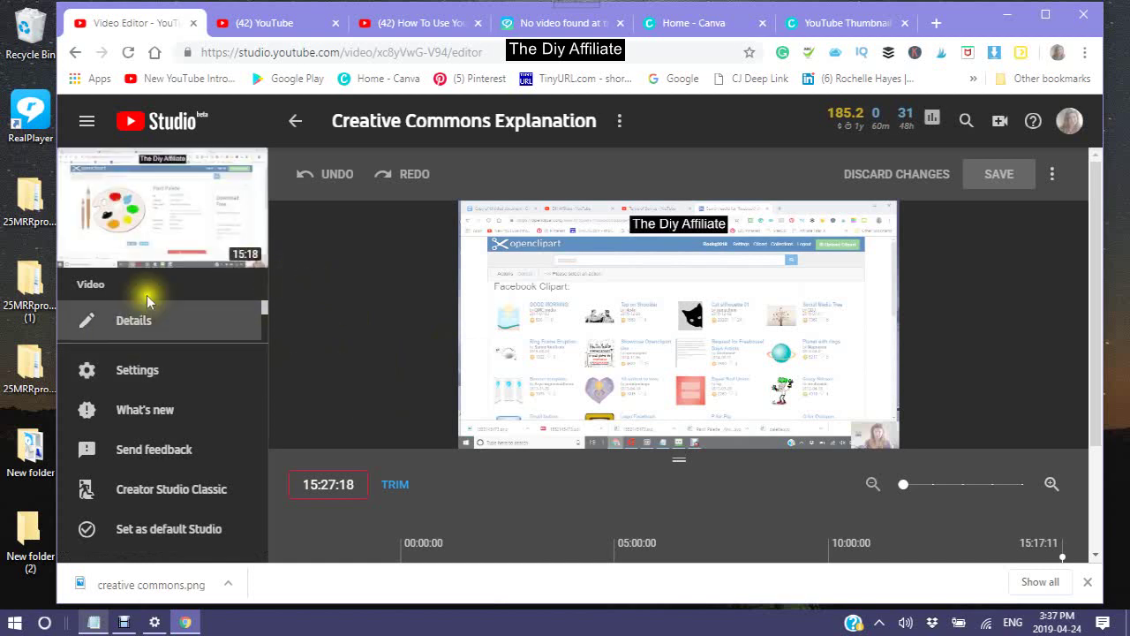
click(294, 126)
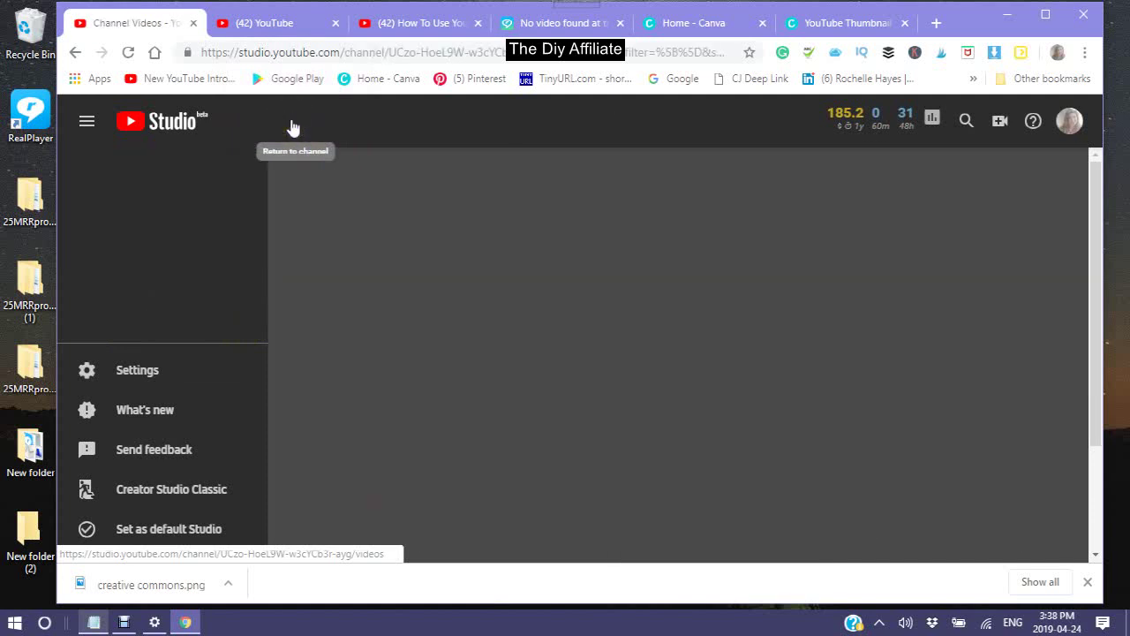
click(294, 128)
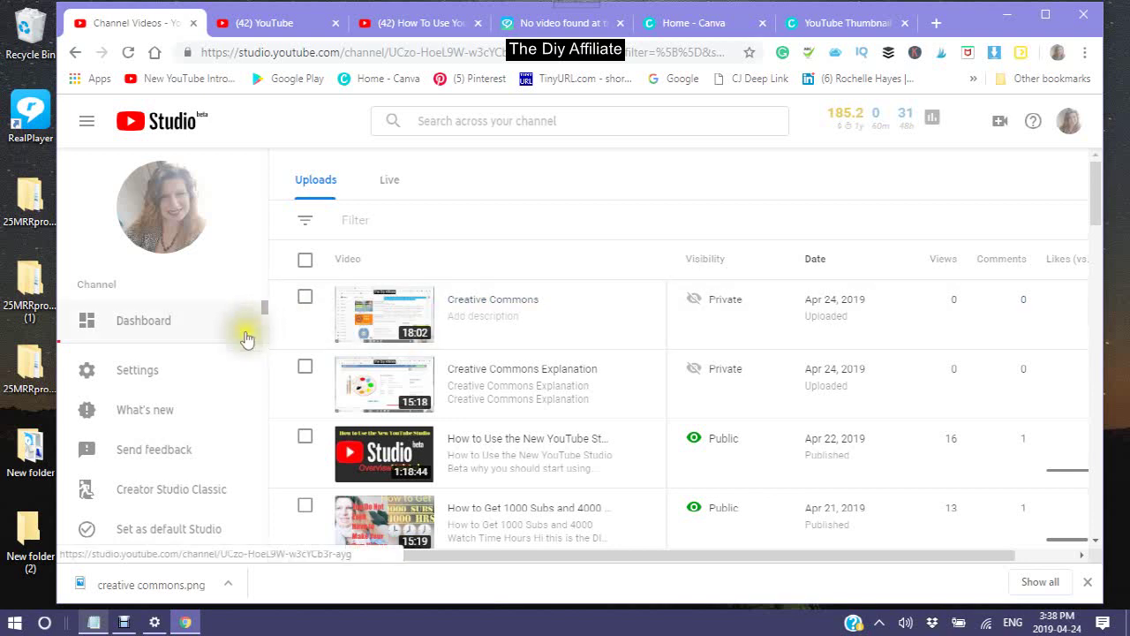
click(485, 376)
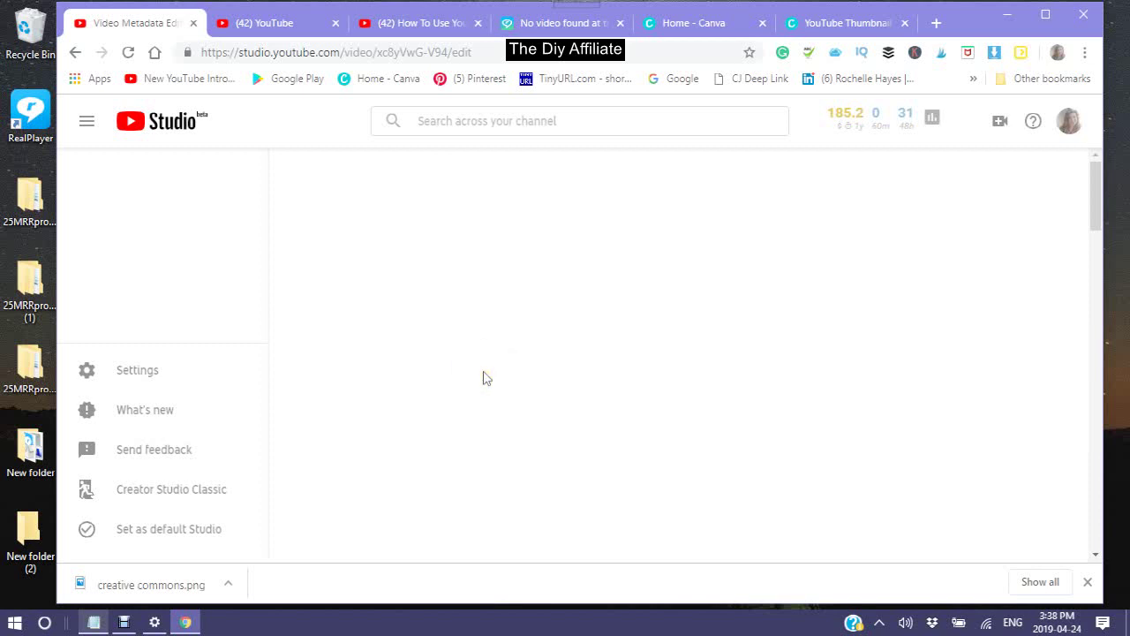
click(648, 378)
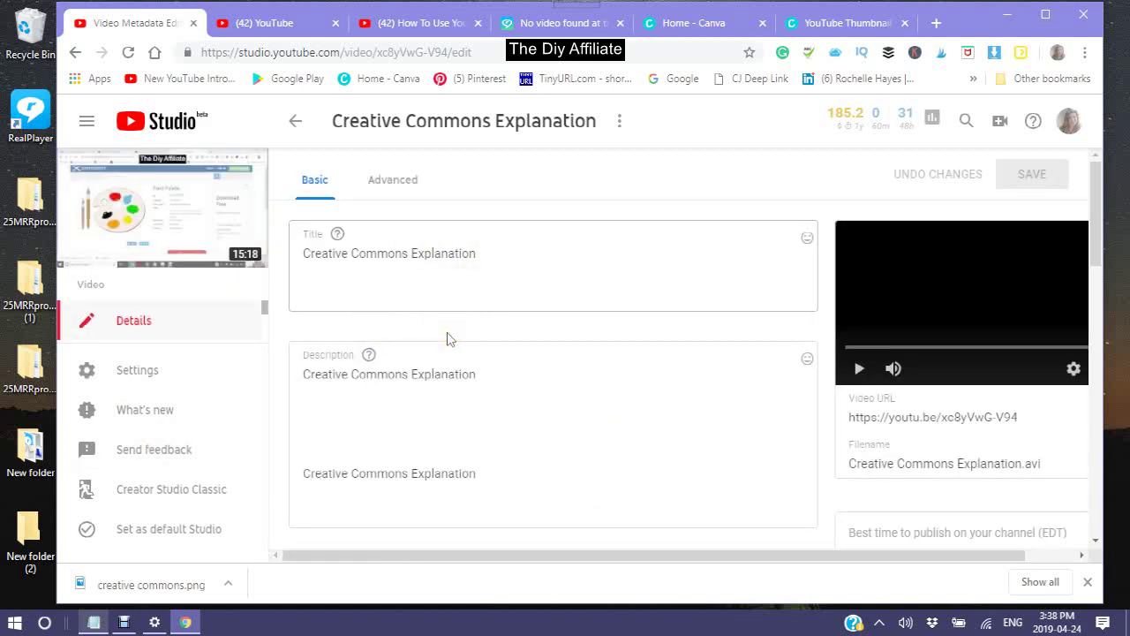
Examine the video's thumbnail choices, tags, recommended tags and SEO score on the basic details page
scroll(448, 339, down, 2)
scroll(447, 339, down, 1)
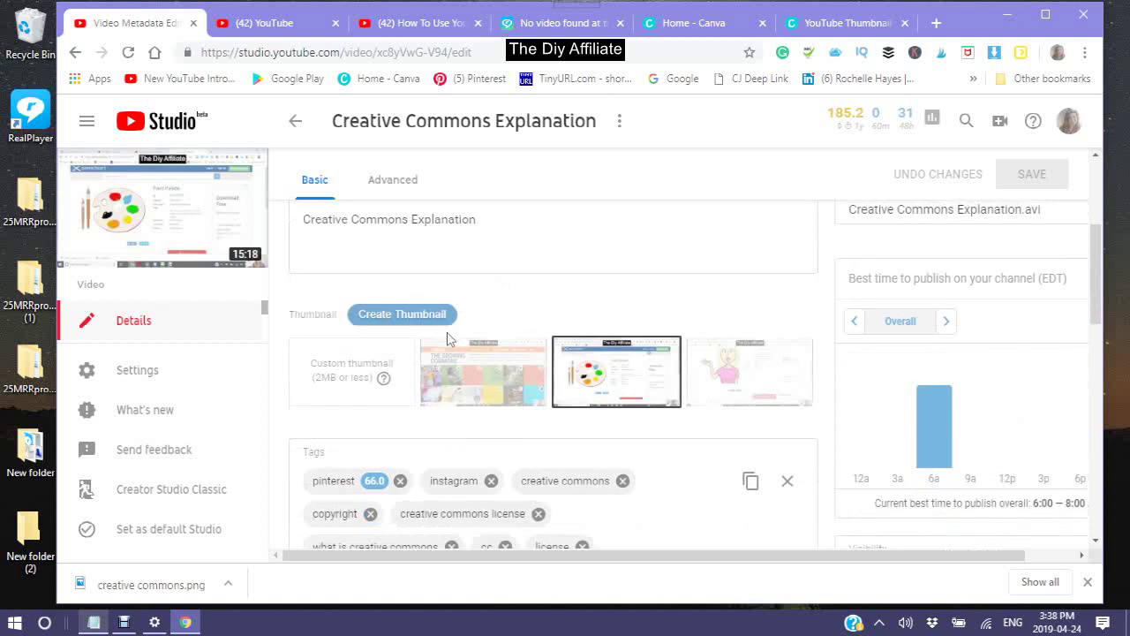
scroll(448, 339, down, 5)
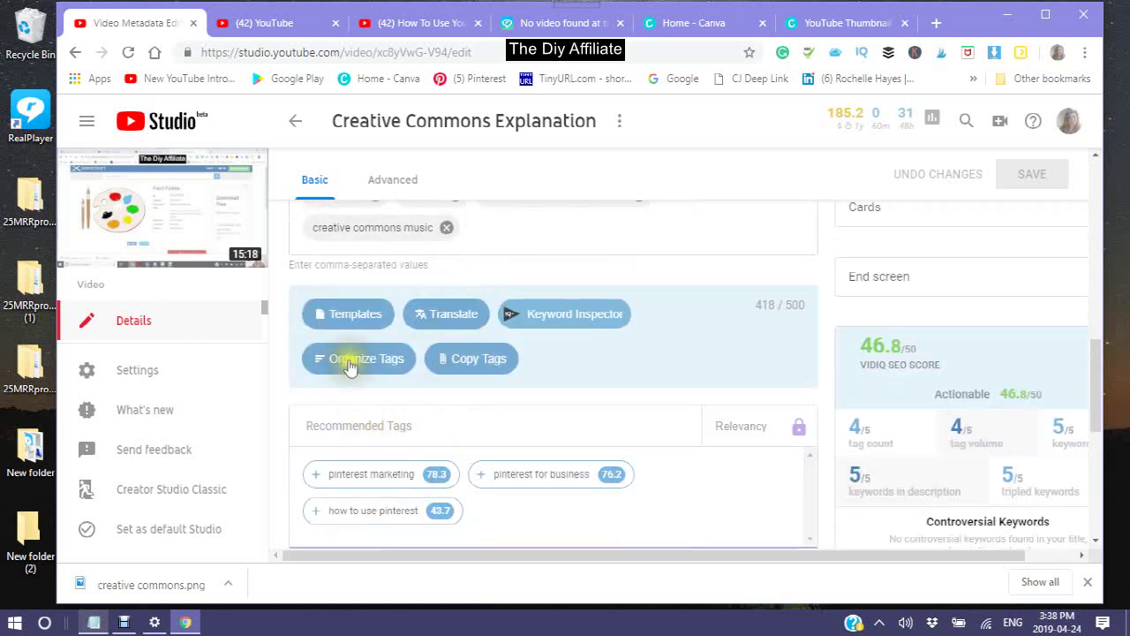
scroll(362, 394, down, 4)
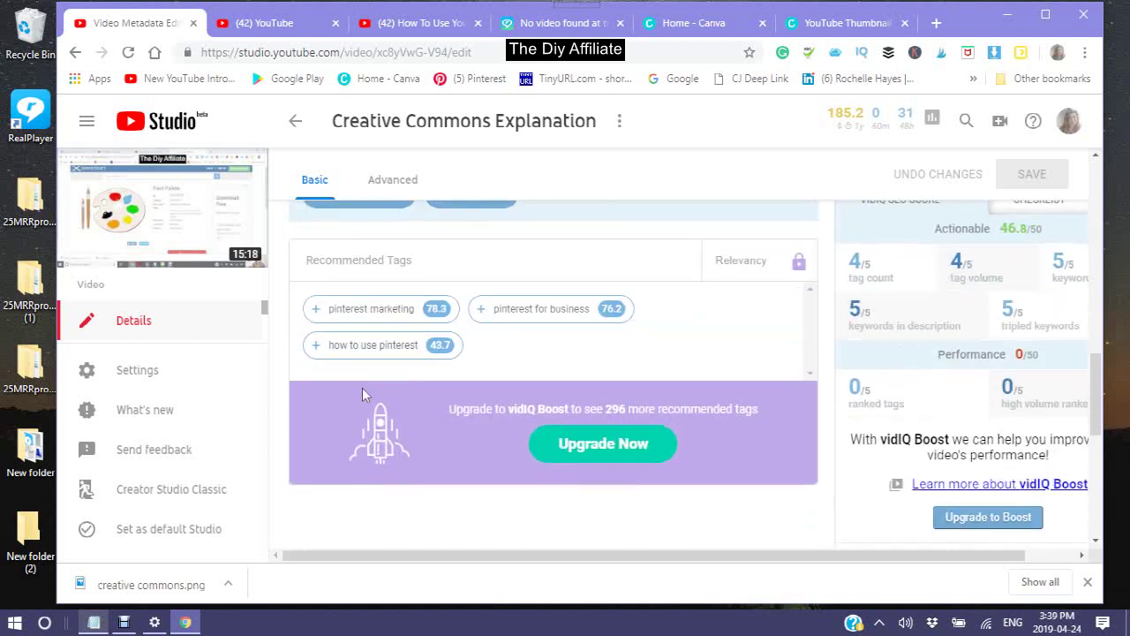
scroll(362, 394, down, 3)
scroll(362, 394, up, 4)
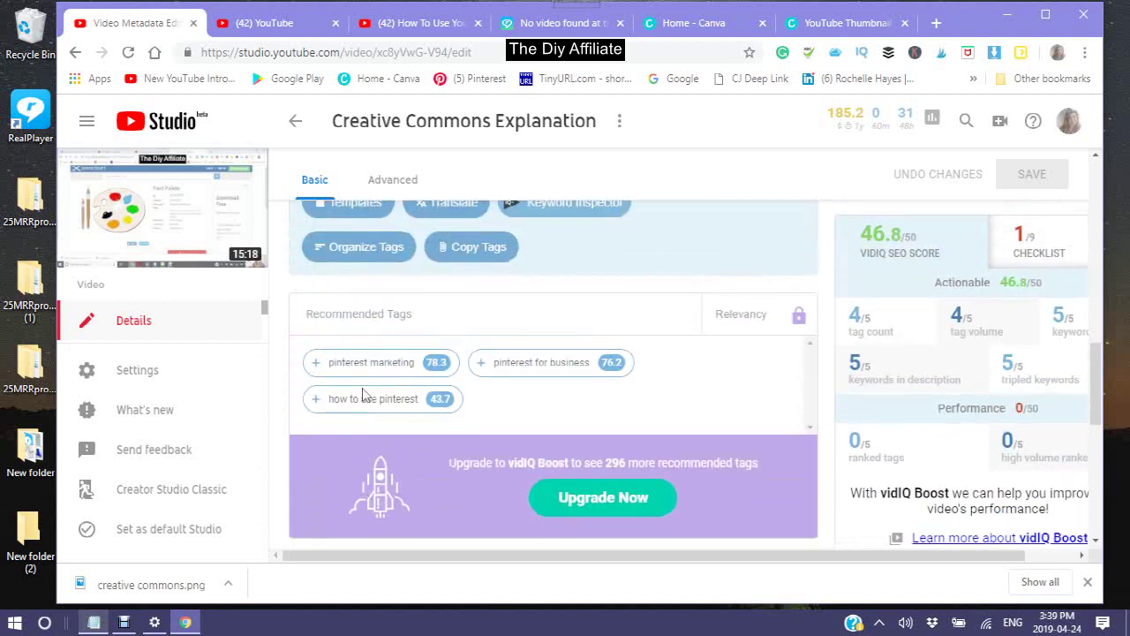
Review the video's tag list, recommended tags and trending-video suggestions, ending at the thumbnail choices
scroll(362, 393, up, 4)
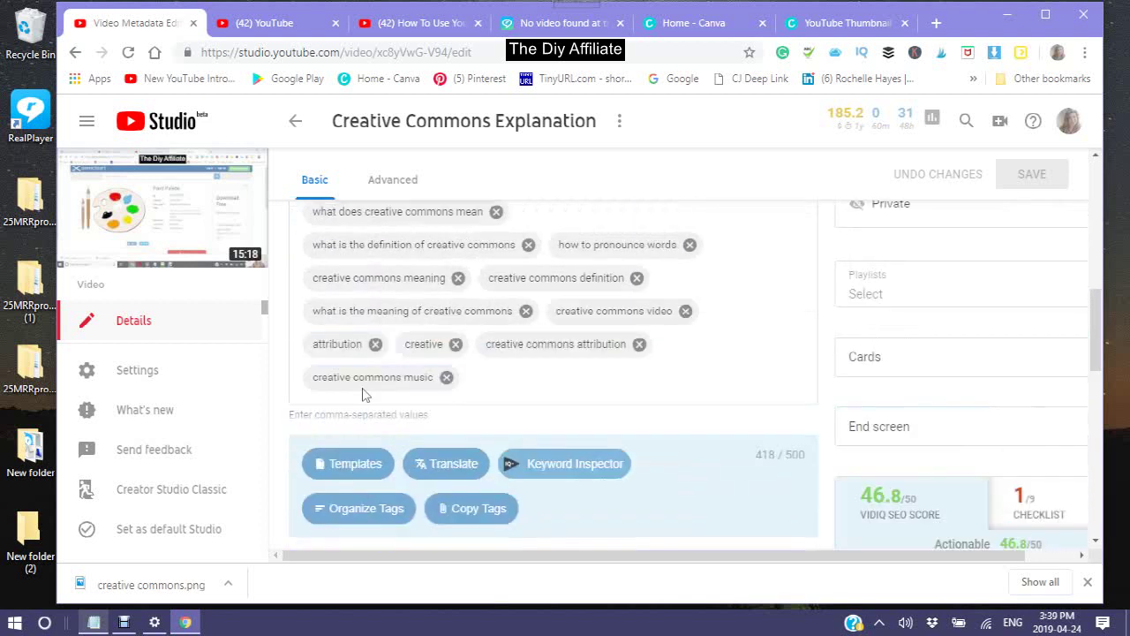
scroll(362, 394, down, 2)
scroll(362, 394, down, 8)
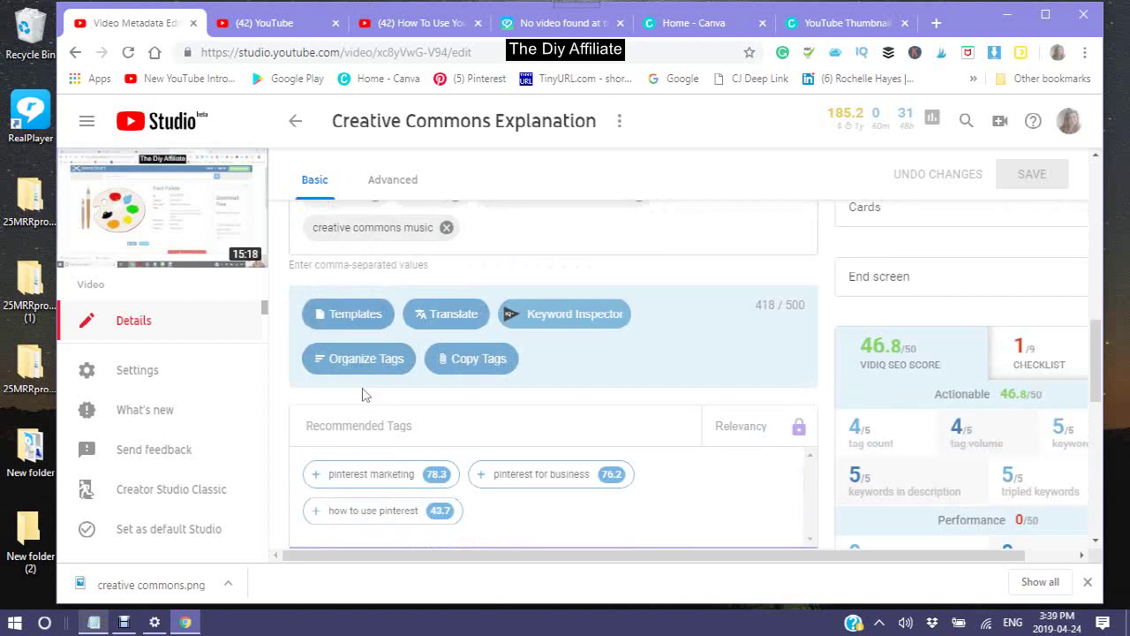
scroll(362, 393, down, 4)
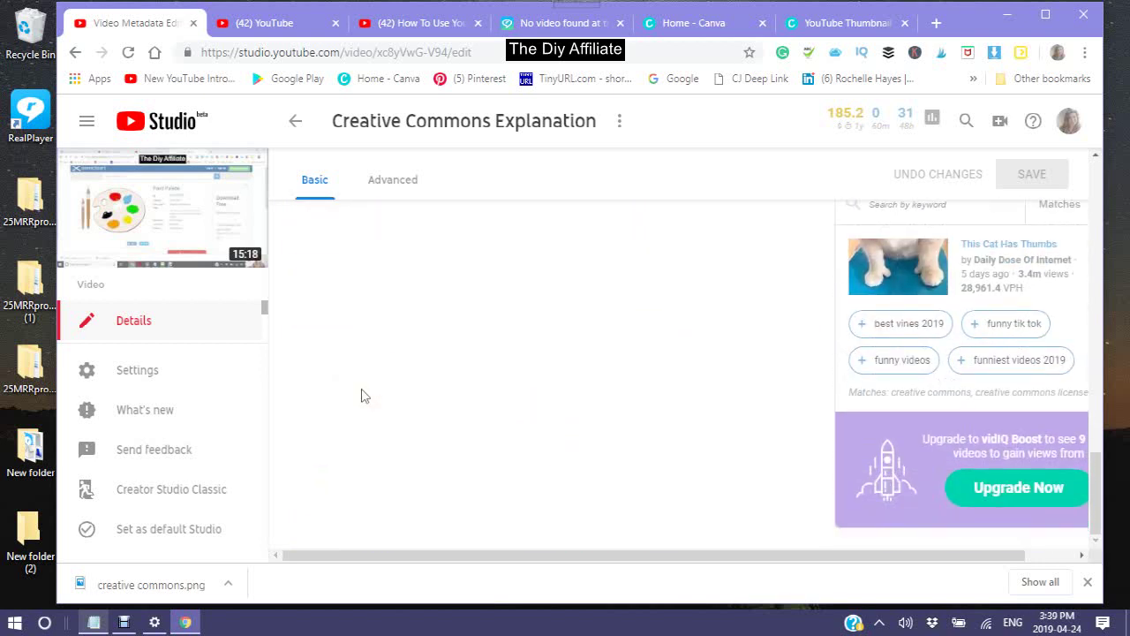
scroll(361, 394, up, 5)
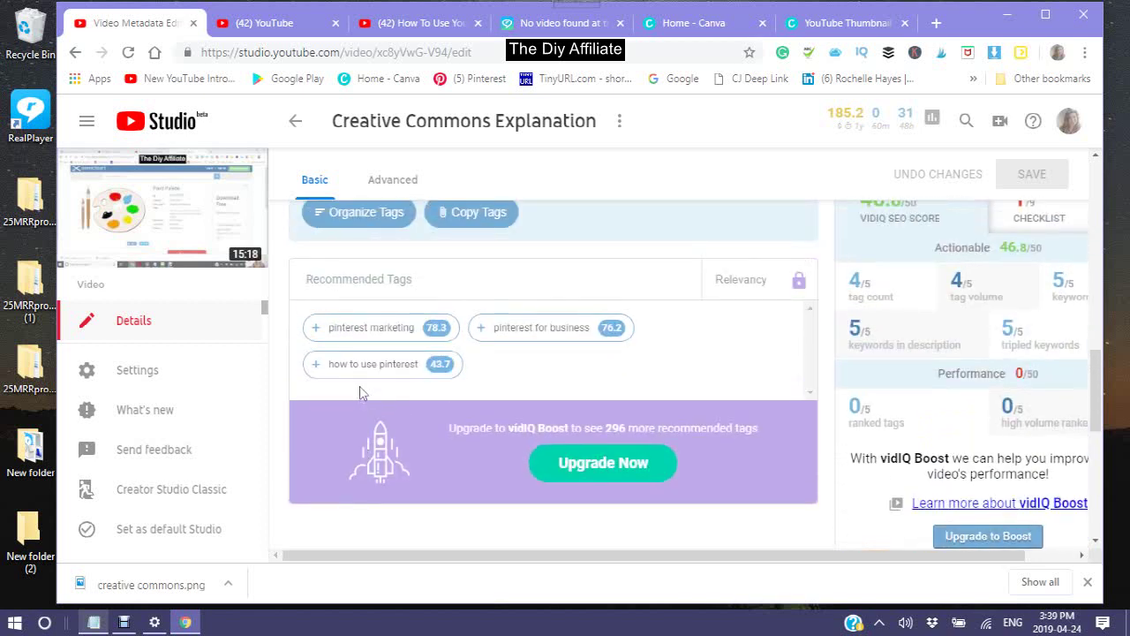
scroll(358, 392, up, 4)
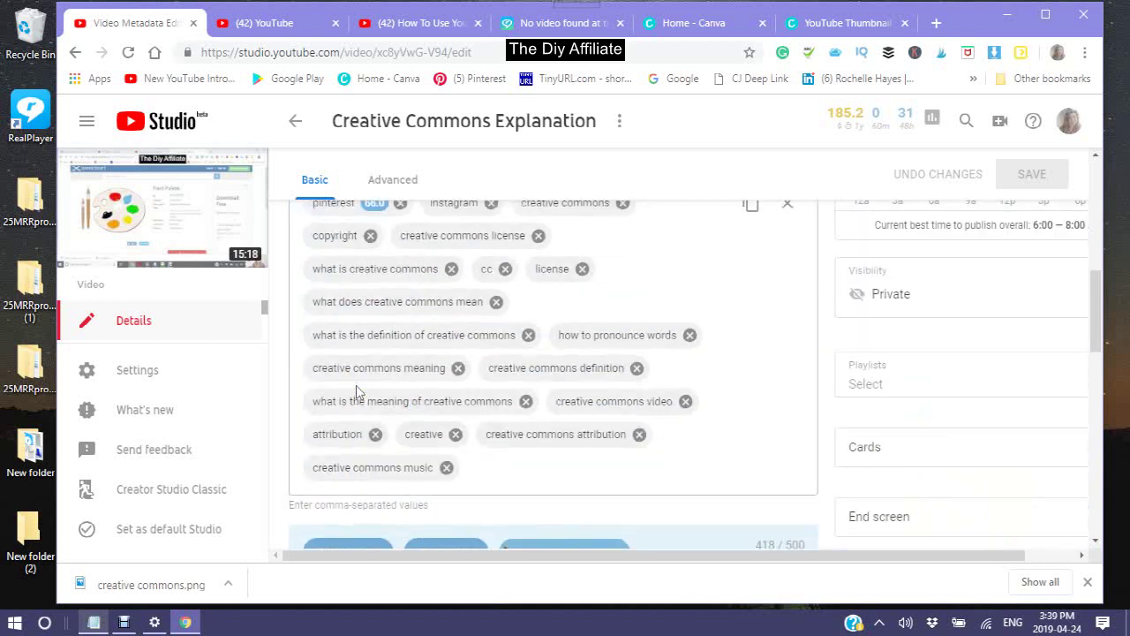
scroll(357, 392, down, 1)
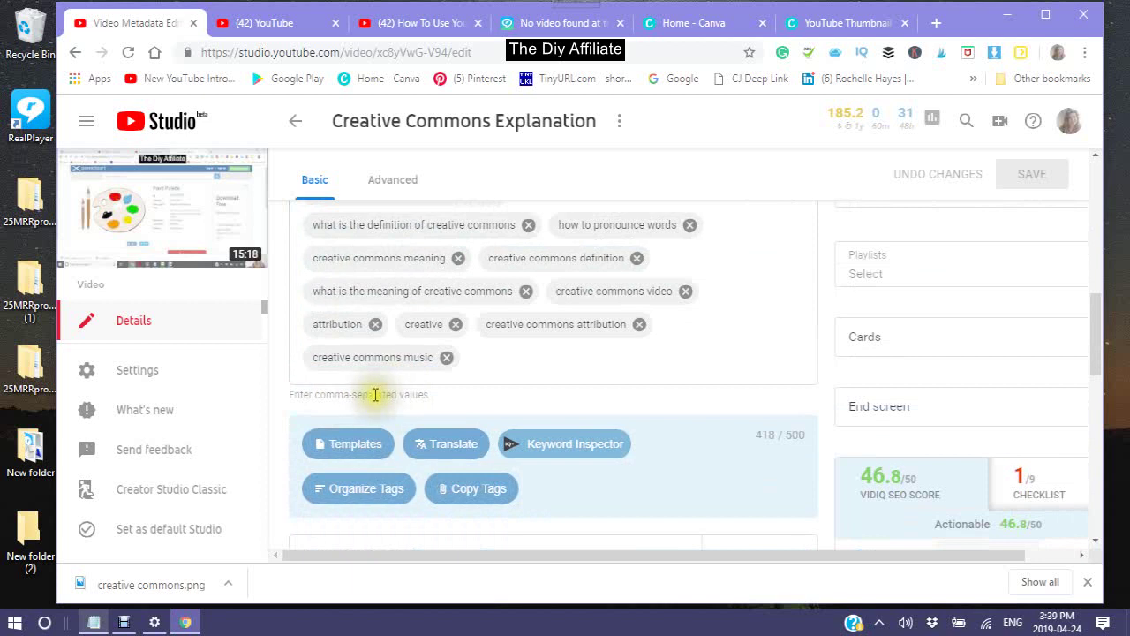
scroll(362, 393, up, 3)
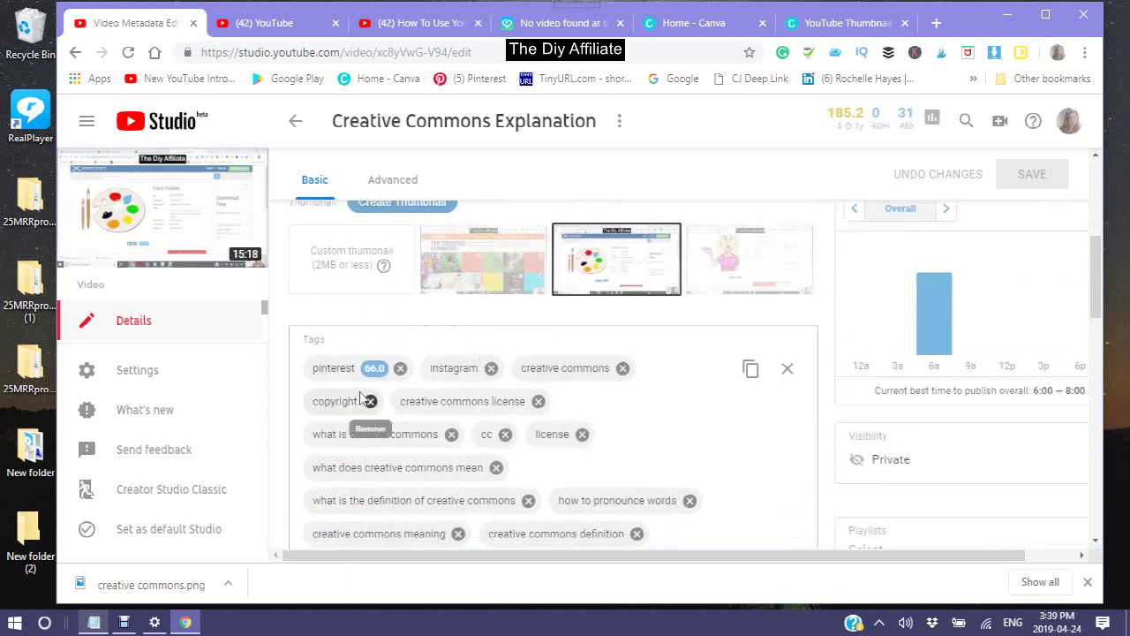
scroll(360, 398, up, 1)
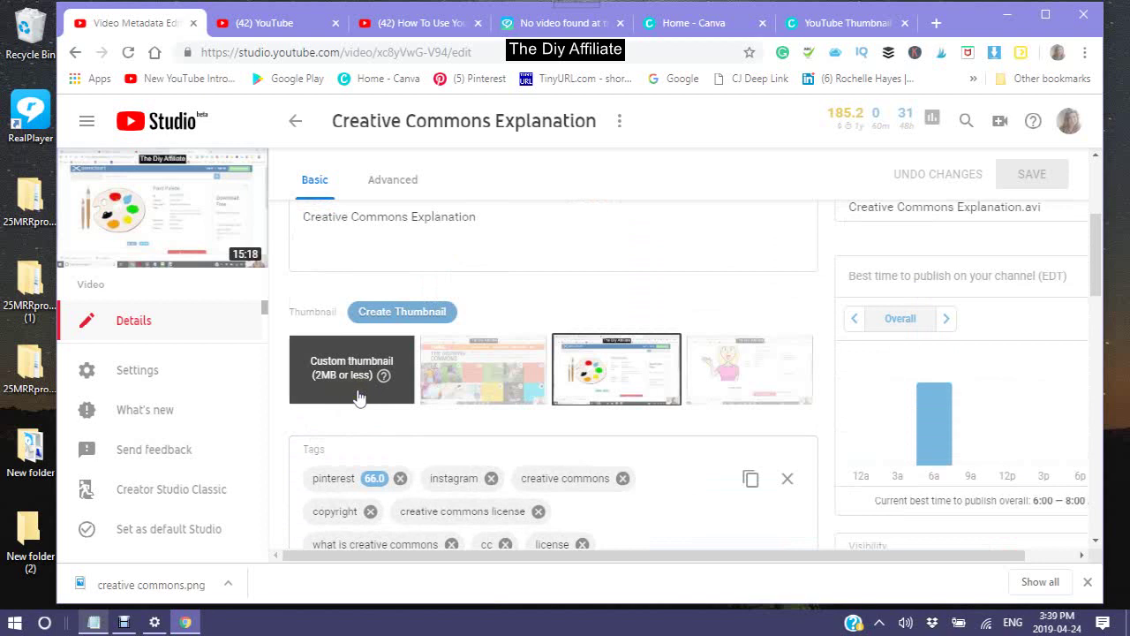
Open the thumbnail creator for the video and choose Other Image as the background source
click(398, 319)
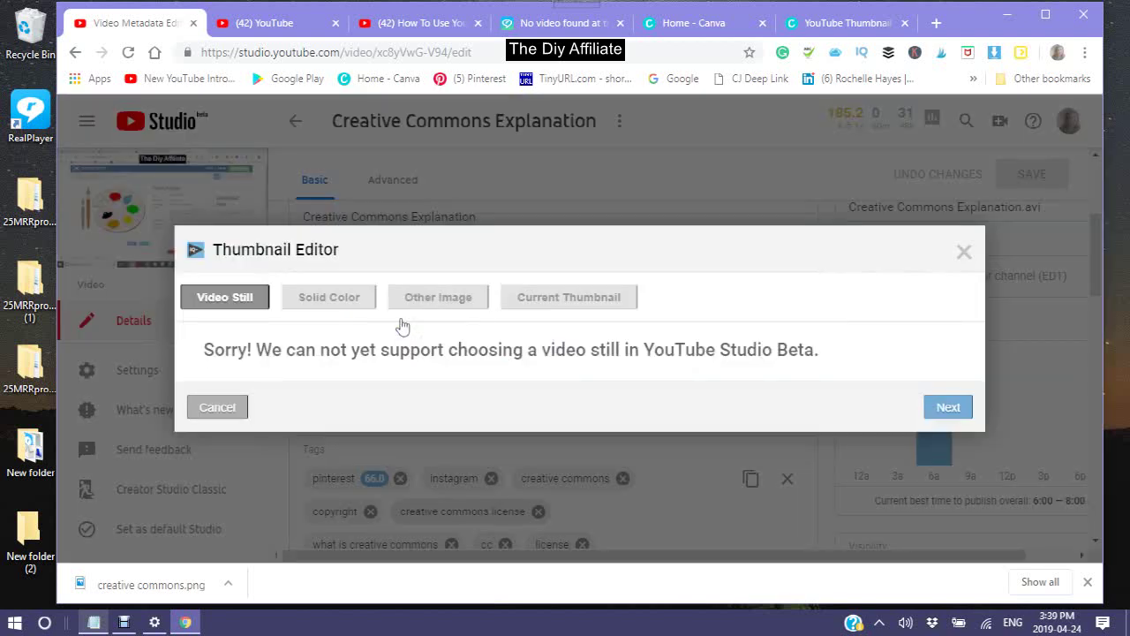
click(545, 302)
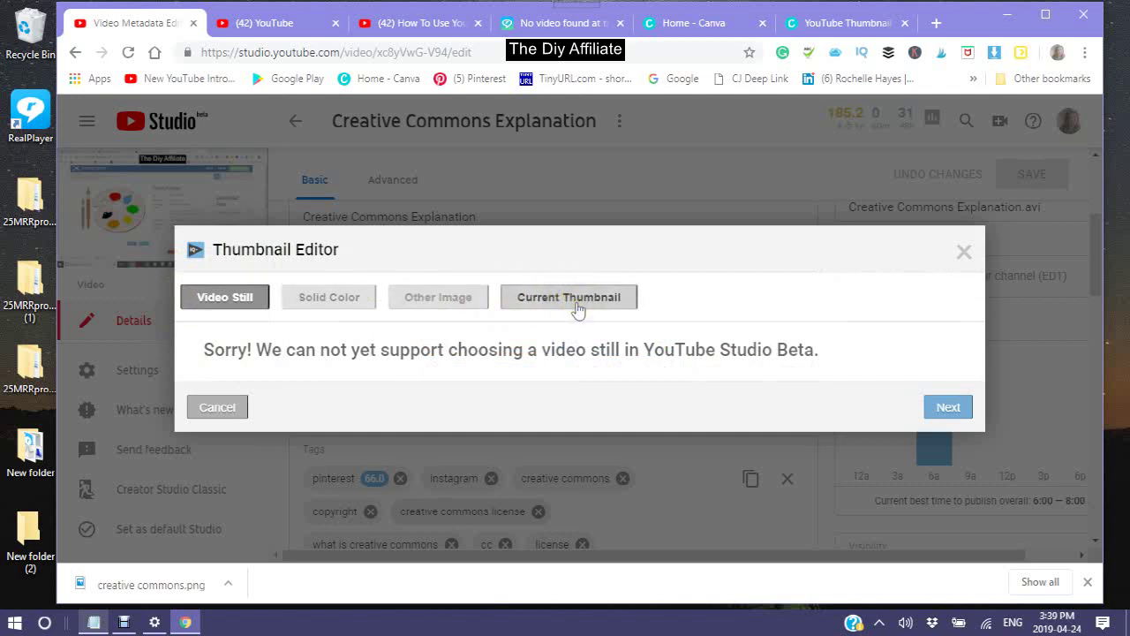
click(429, 309)
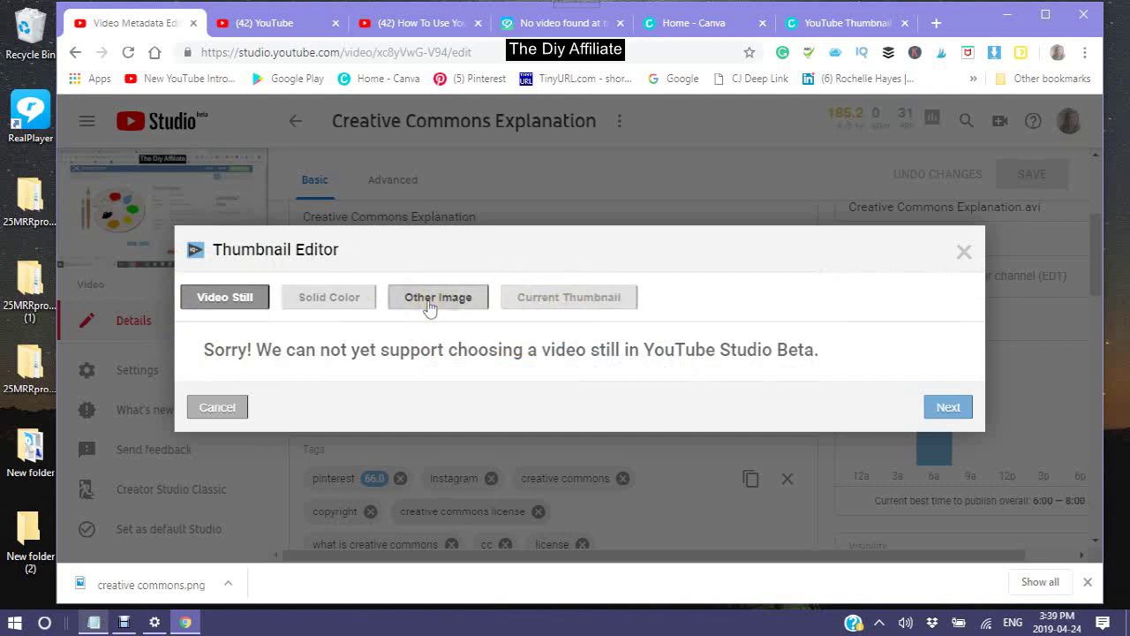
click(429, 306)
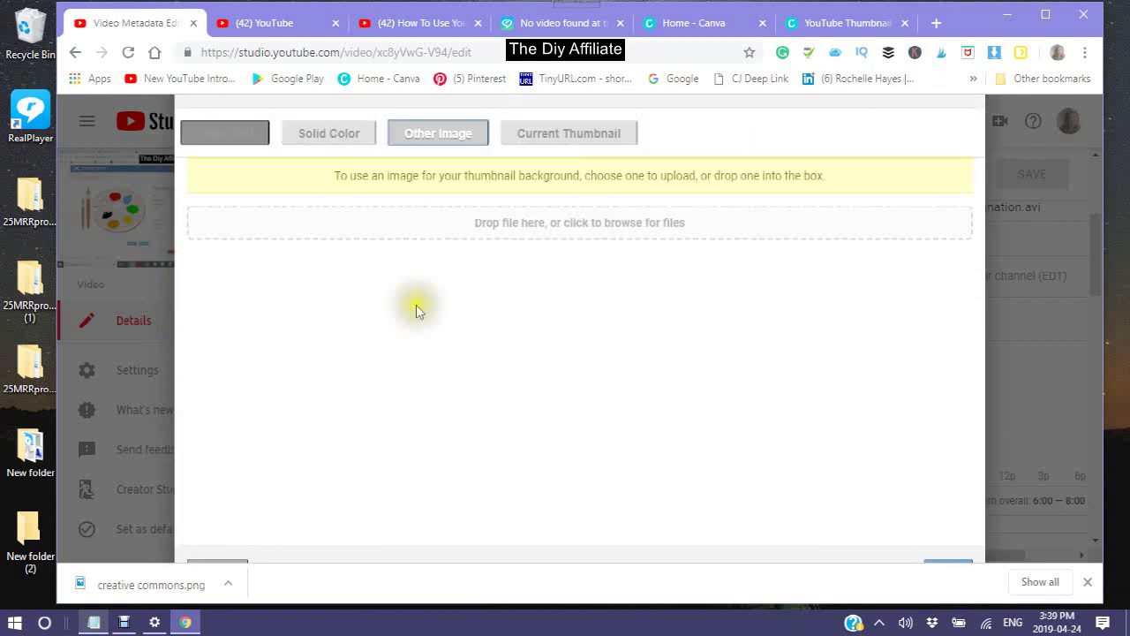
Locate the downloaded creative commons.png in its Desktop folder and load it as the thumbnail background
drag(146, 596, 126, 592)
right_click(126, 591)
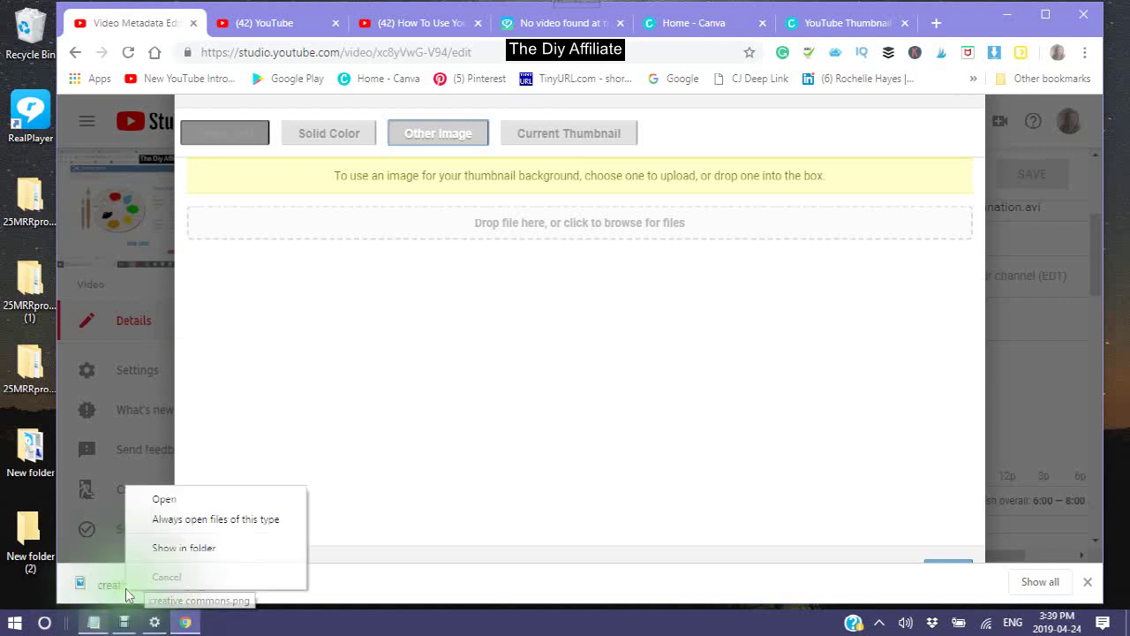
click(172, 546)
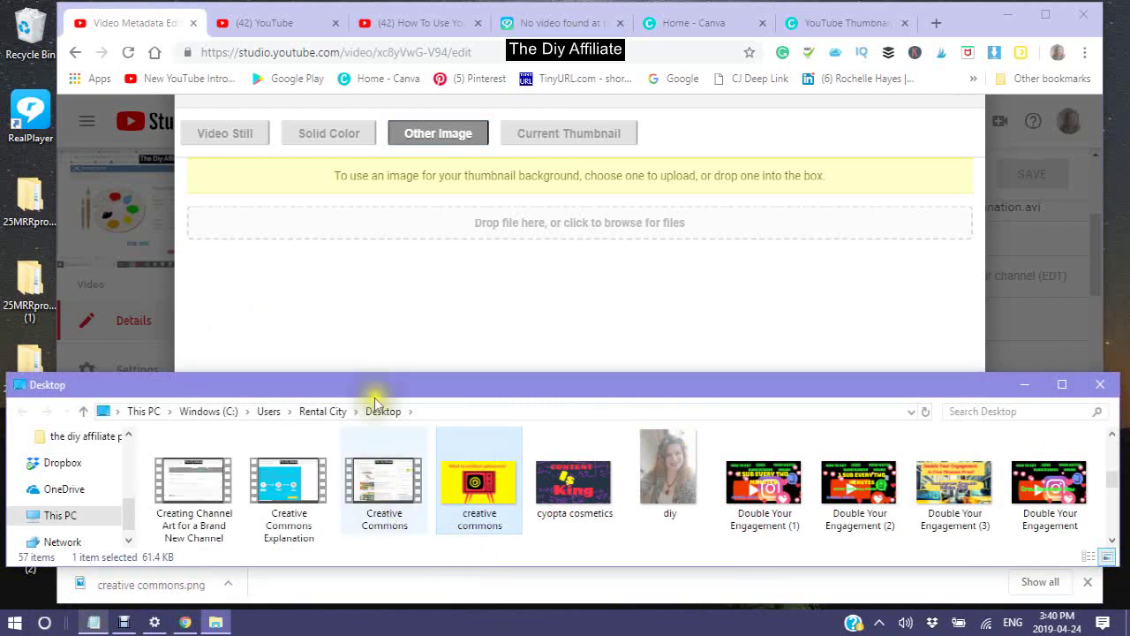
drag(484, 484, 517, 219)
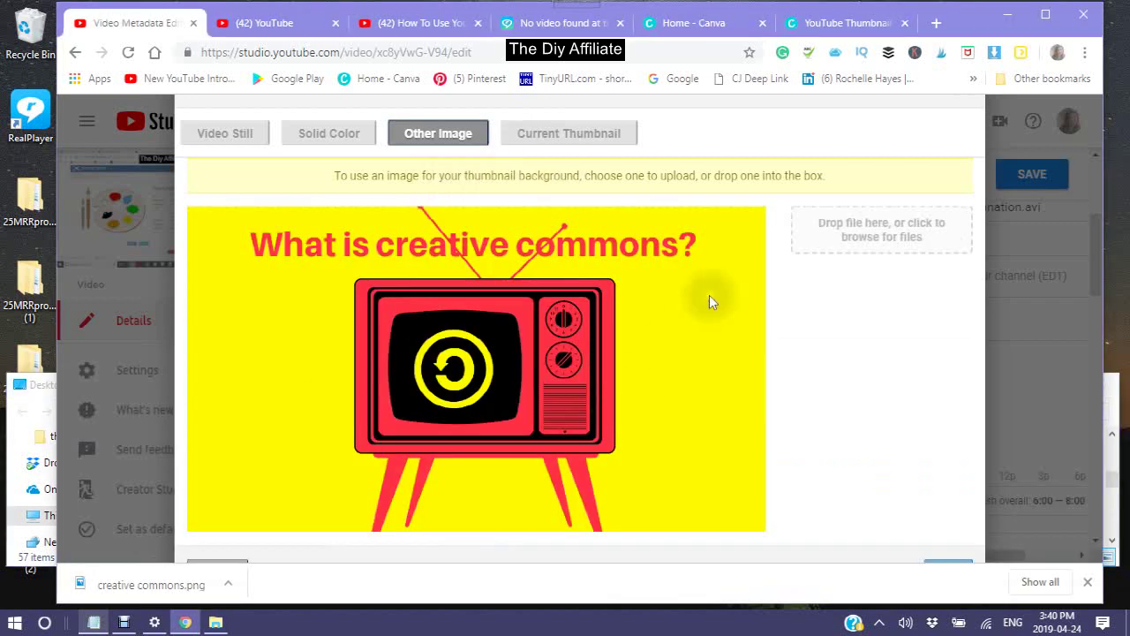
Reduce the browser zoom to 90% and advance the thumbnail editor to the overlay stage
click(943, 559)
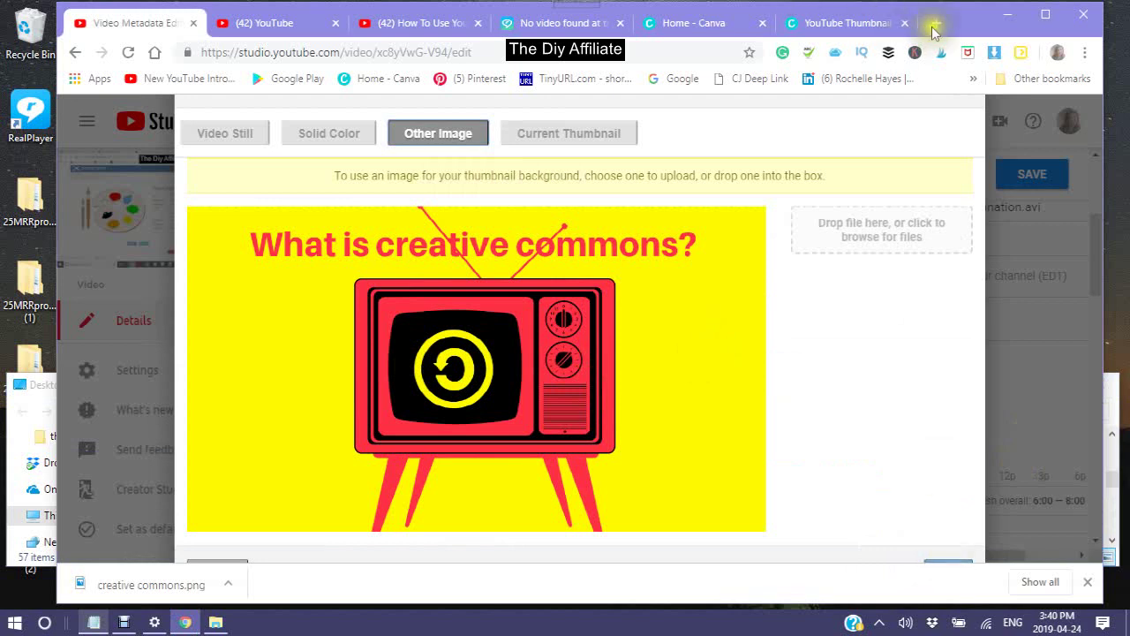
click(1087, 57)
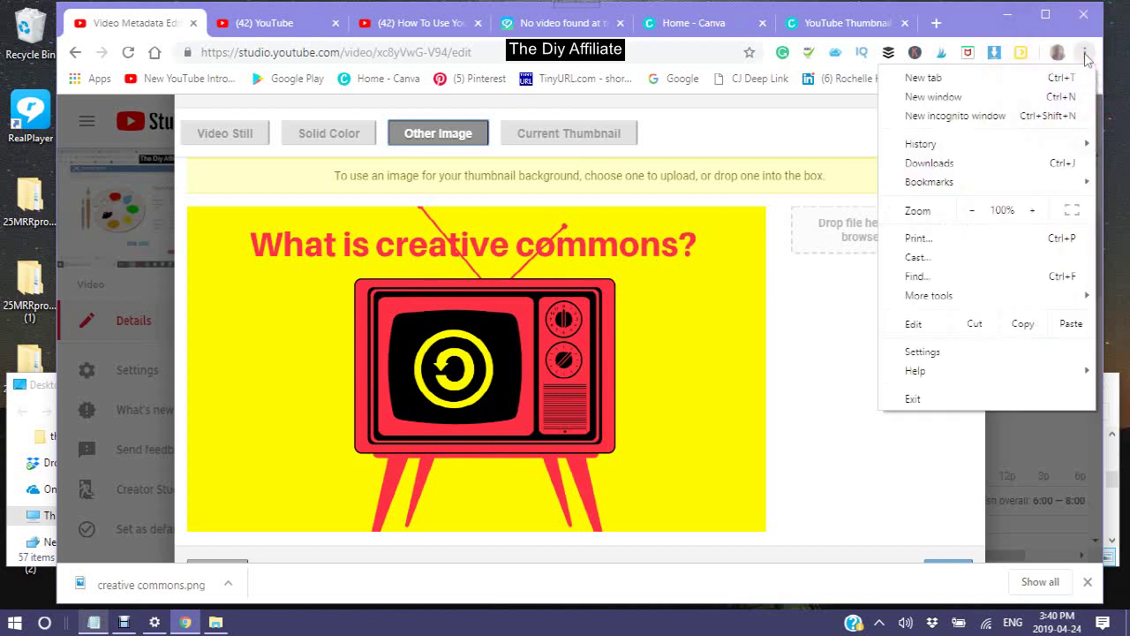
click(973, 213)
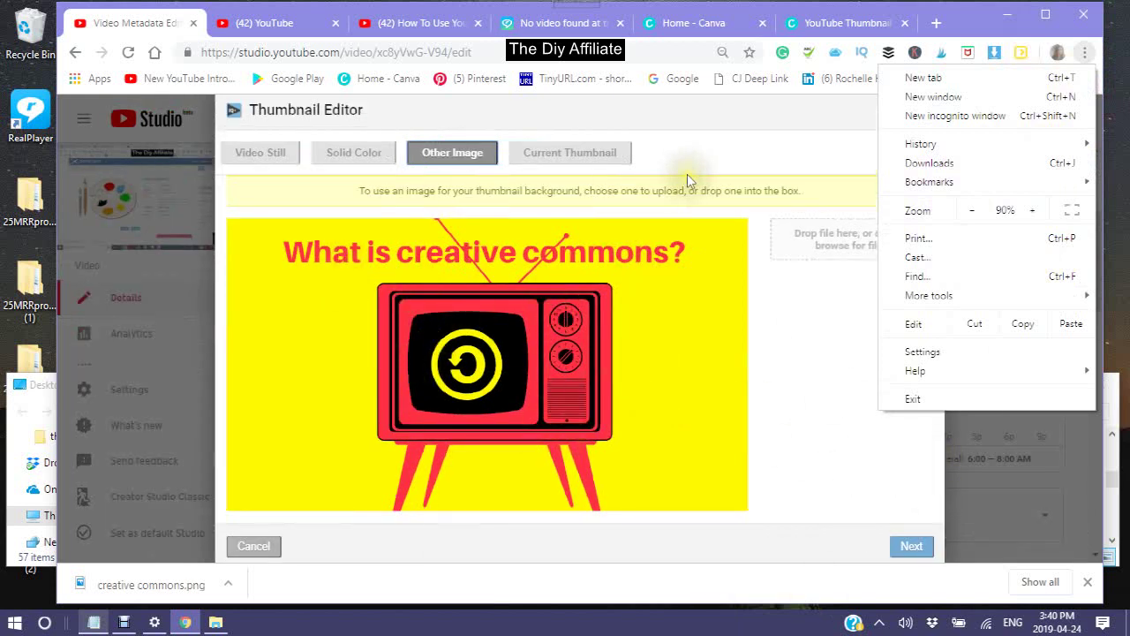
click(905, 549)
click(908, 547)
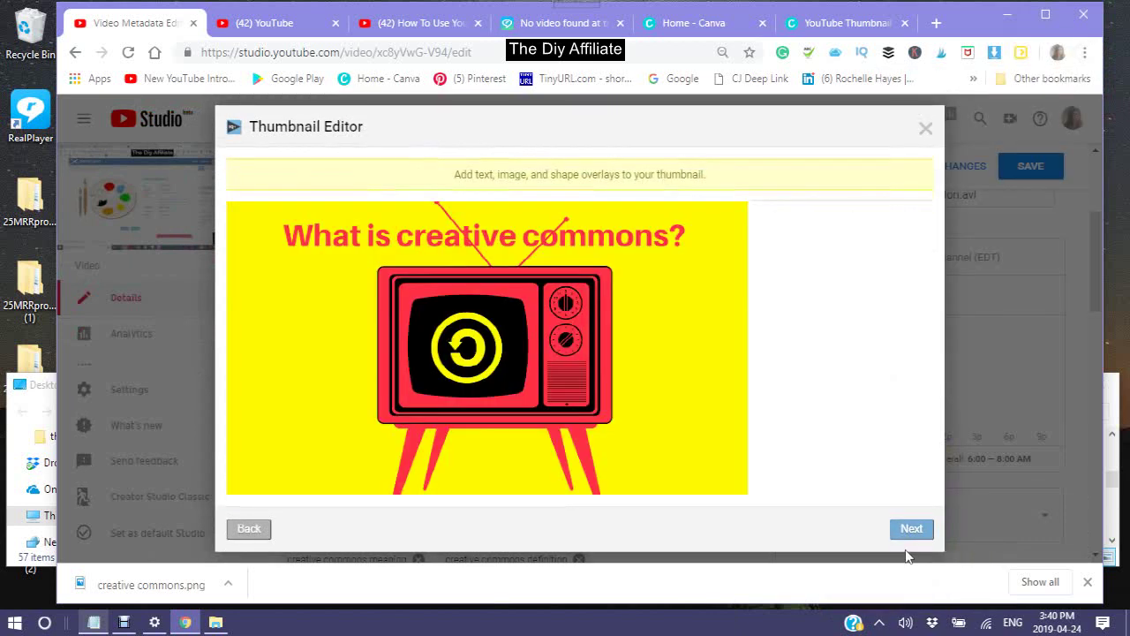
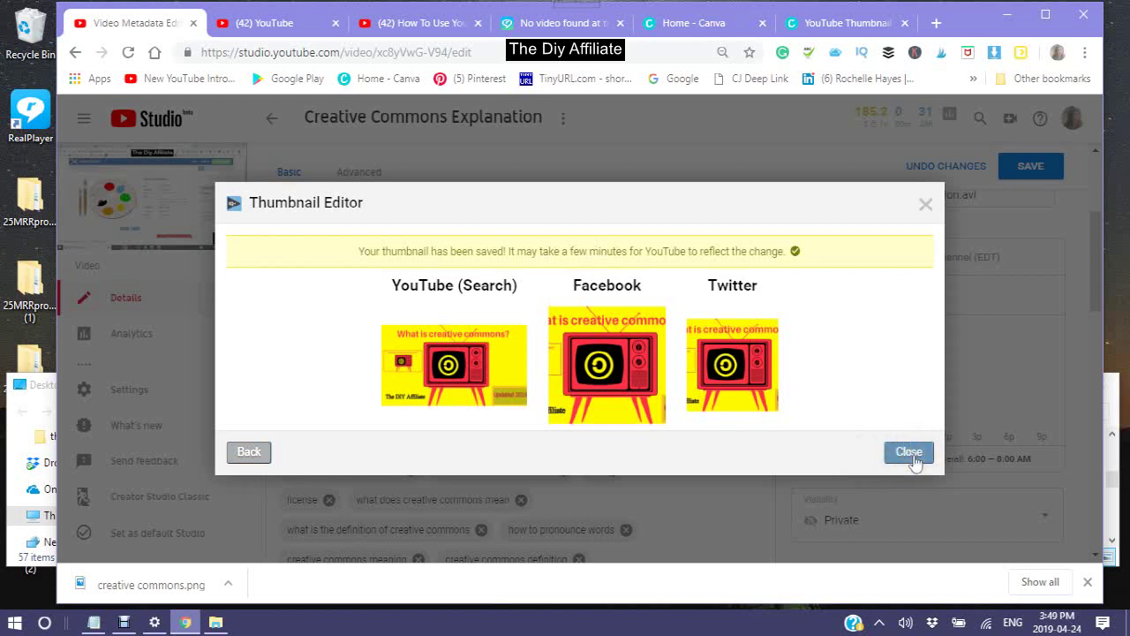
Close the thumbnail editor and look over the video's title, description, custom thumbnail and tags
click(911, 455)
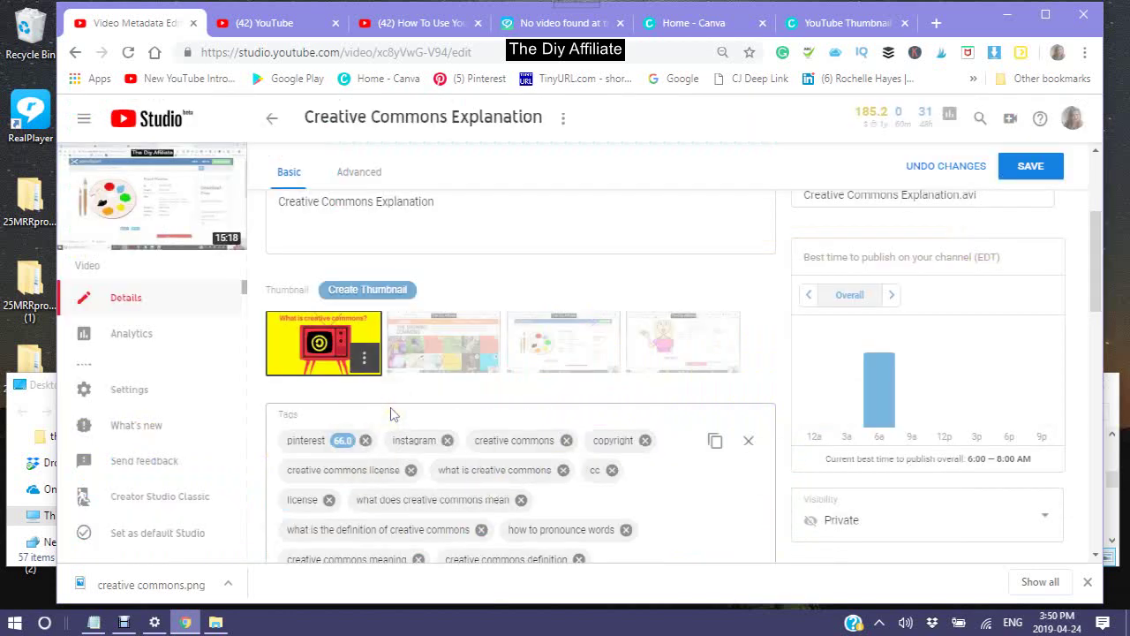
scroll(391, 412, up, 3)
scroll(391, 411, down, 5)
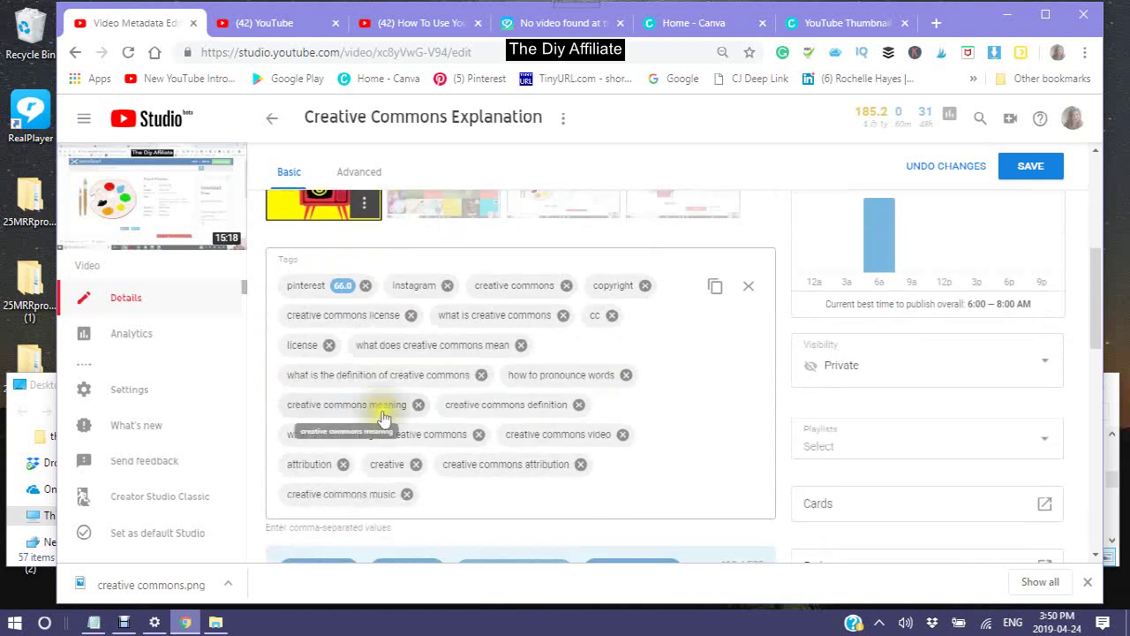
scroll(366, 403, up, 4)
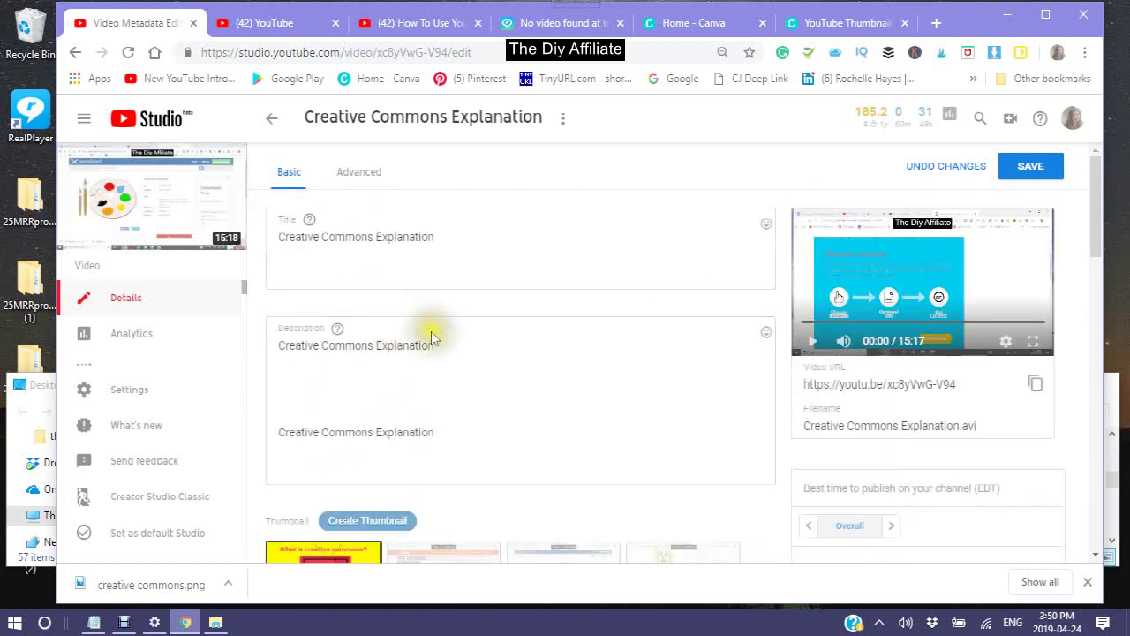
scroll(429, 328, down, 2)
scroll(432, 332, down, 6)
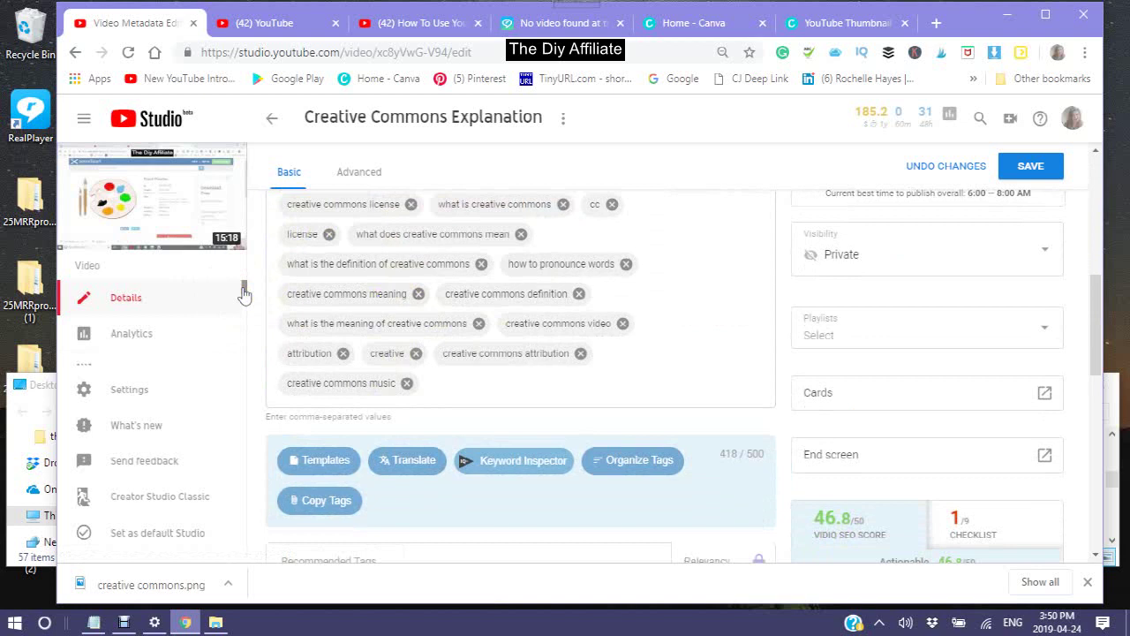
Try to open the video's Editor, decline discarding the pending changes and save the video details
drag(243, 294, 244, 300)
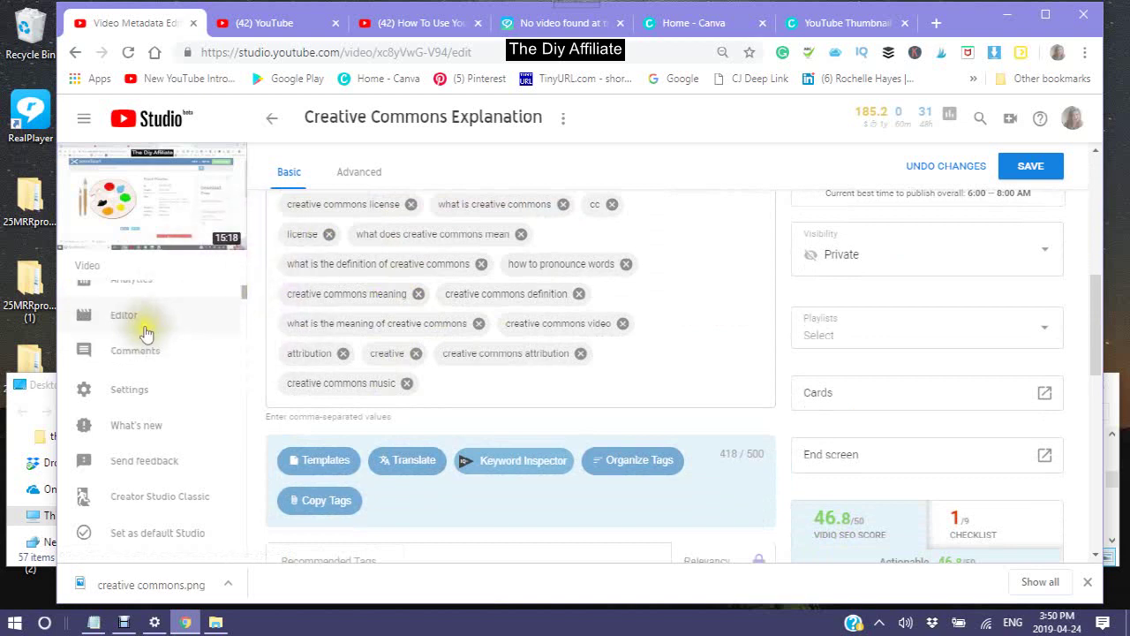
click(118, 326)
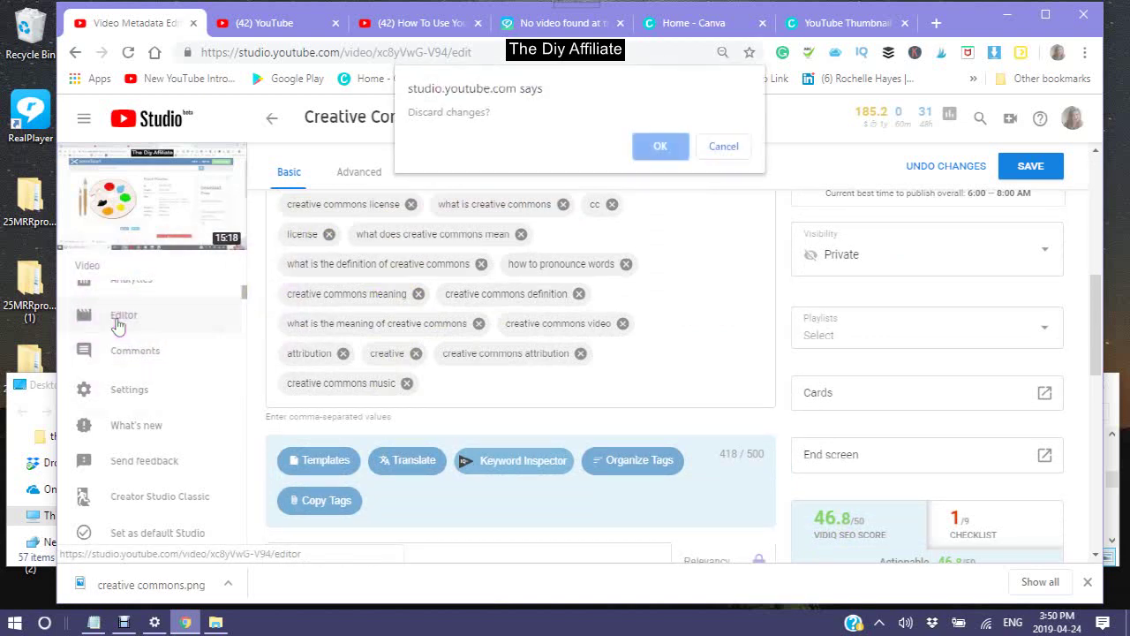
click(741, 146)
click(1031, 168)
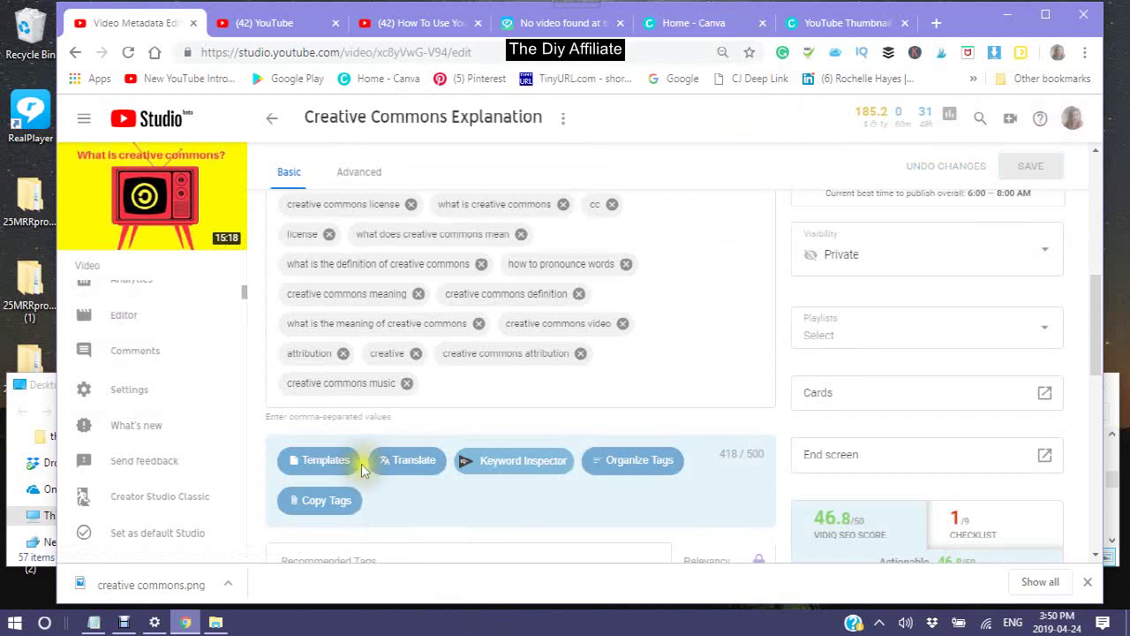
Open the video in the Editor and apply the end screen template with a subscribe element between two videos or playlists
click(117, 324)
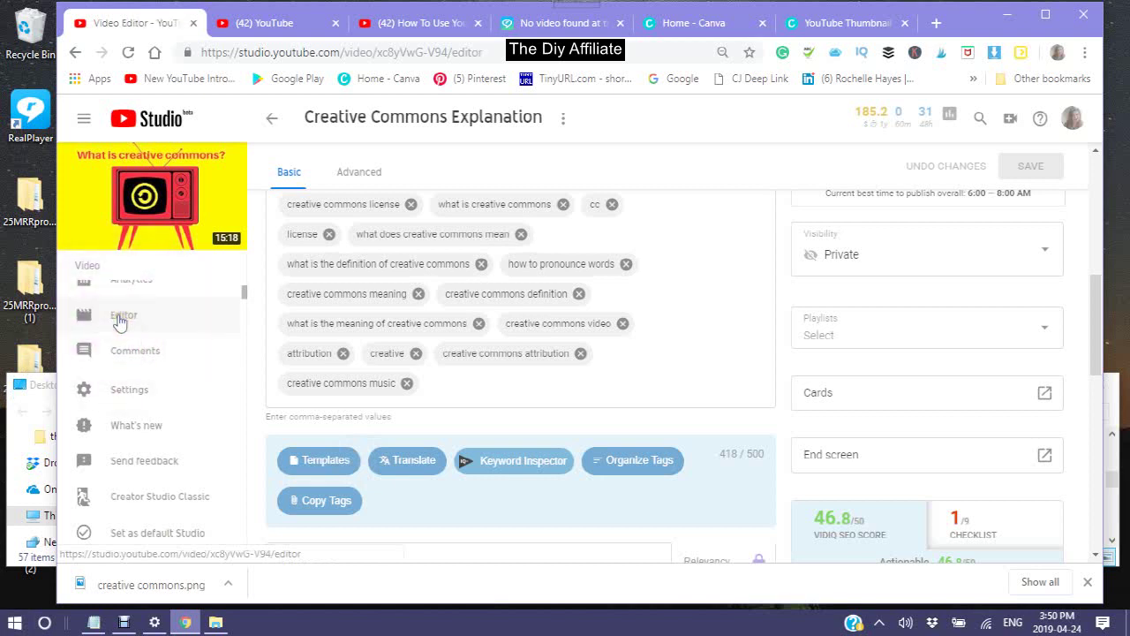
click(121, 318)
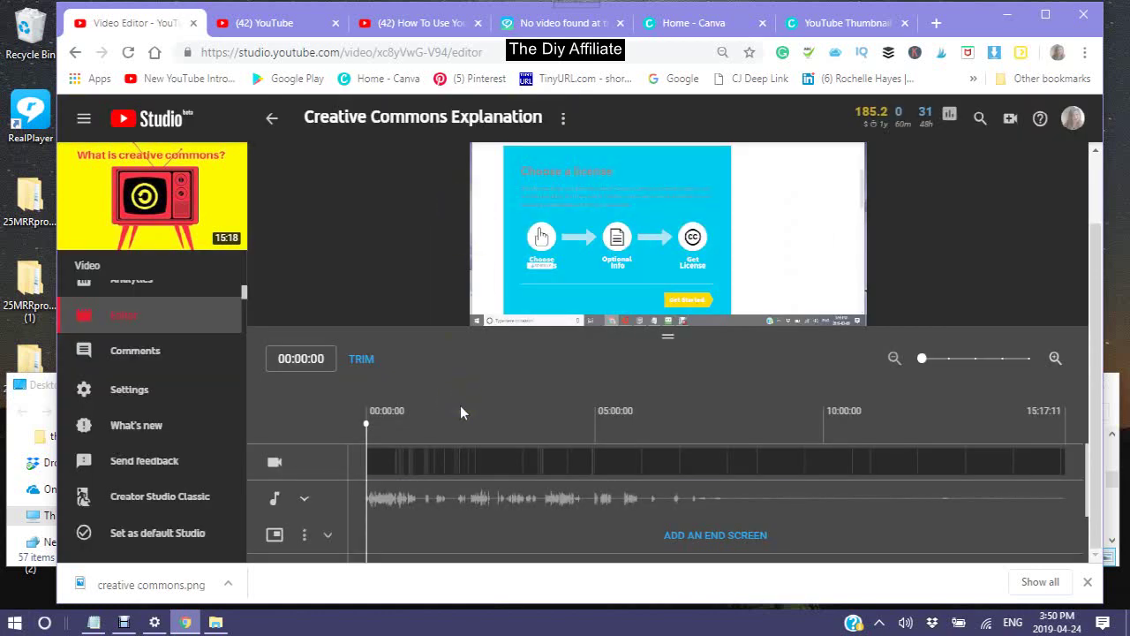
scroll(446, 422, down, 1)
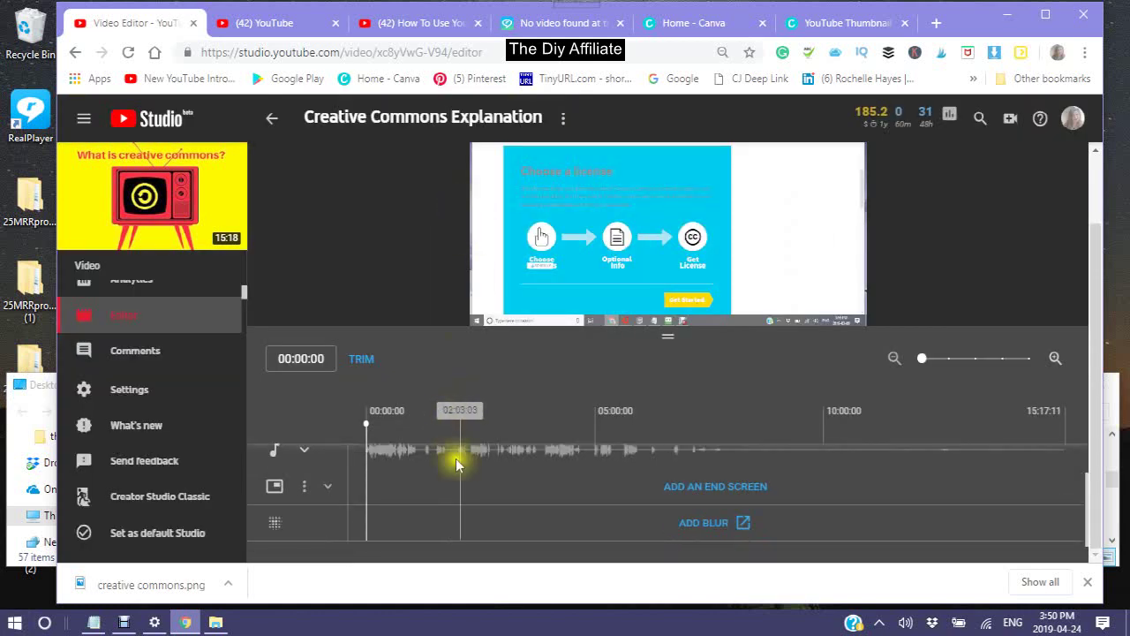
click(702, 496)
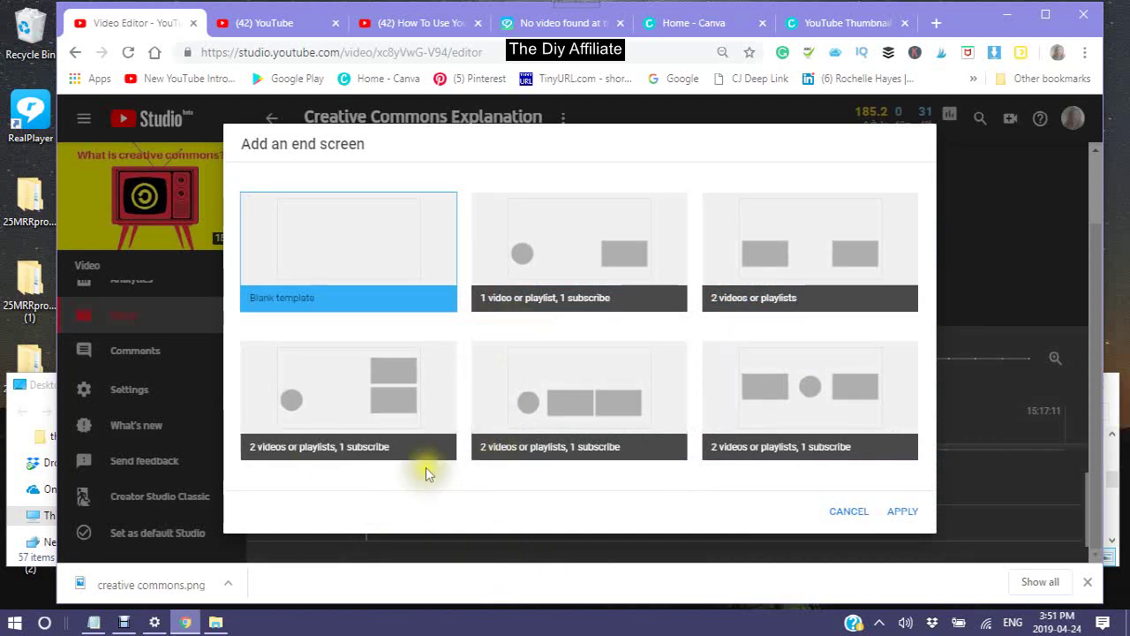
click(750, 424)
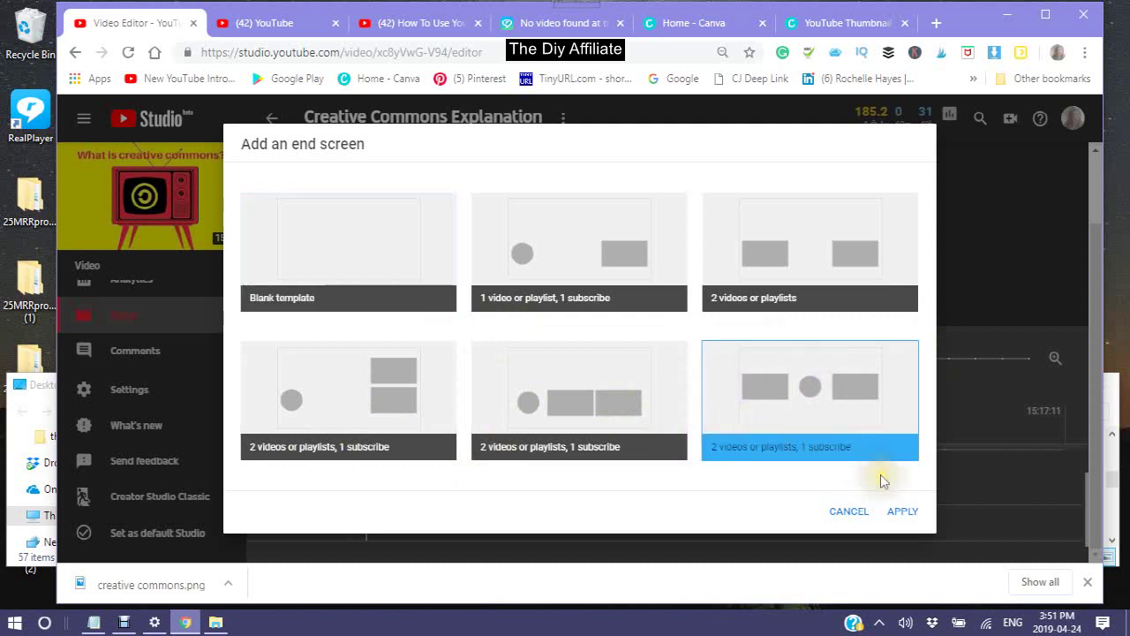
click(903, 515)
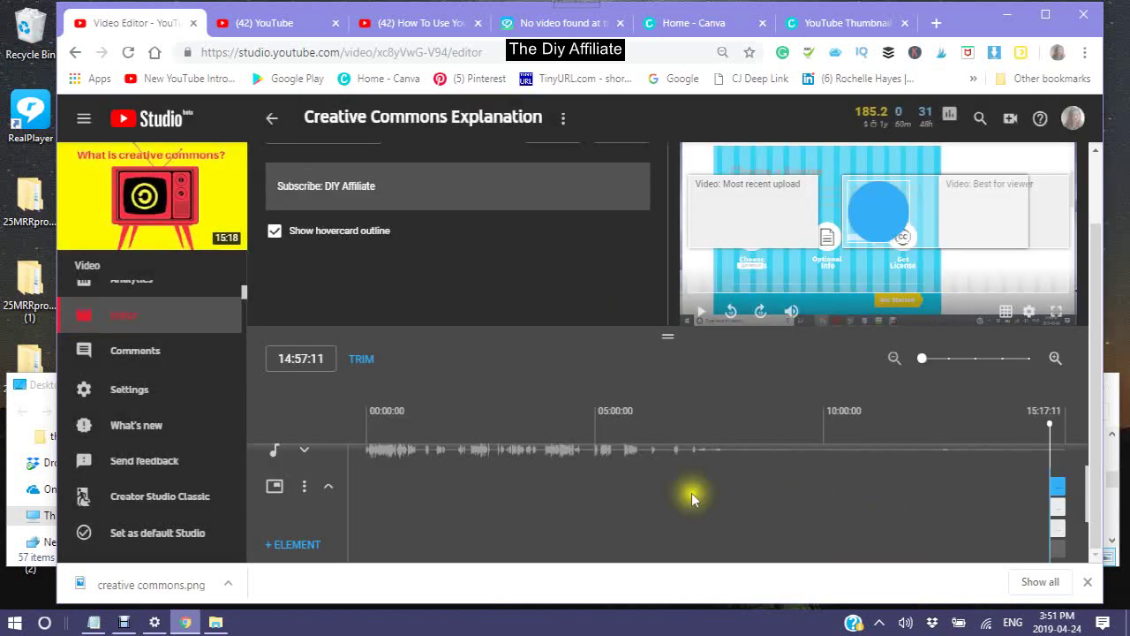
Move the end screen's two video elements up to the frame's upper corners and the subscribe circle slightly lower between them
click(749, 213)
mouse_move(752, 220)
mouse_down()
mouse_move(759, 184)
mouse_move(757, 199)
mouse_up()
drag(861, 208, 1025, 191)
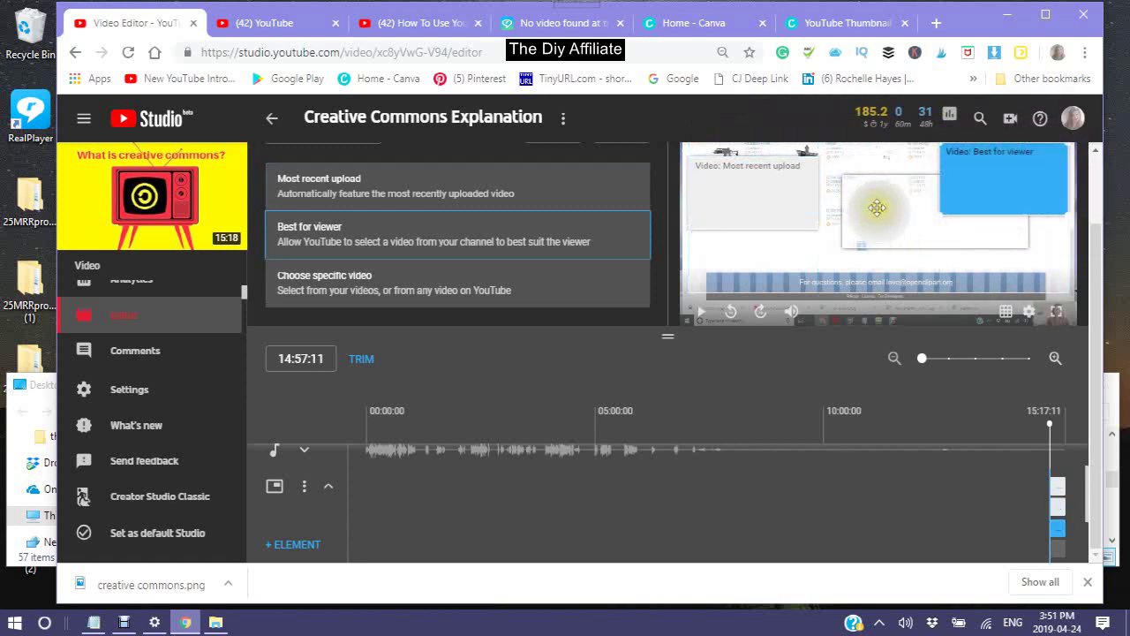
mouse_move(876, 208)
mouse_down()
mouse_move(868, 217)
mouse_move(884, 222)
mouse_up()
drag(729, 205, 726, 193)
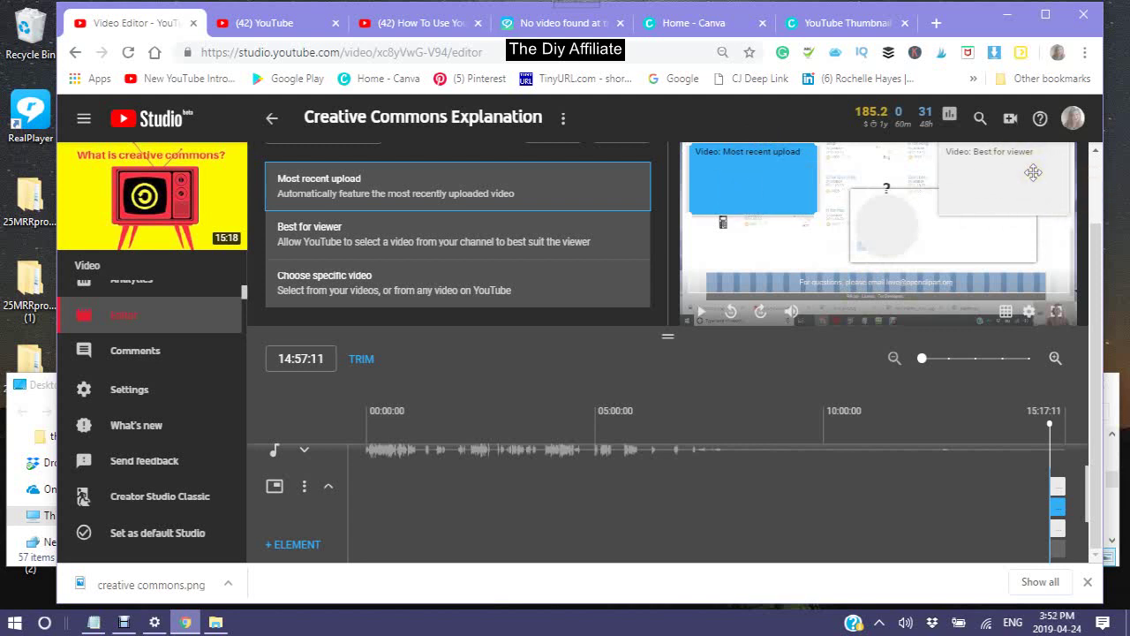
click(762, 217)
click(966, 165)
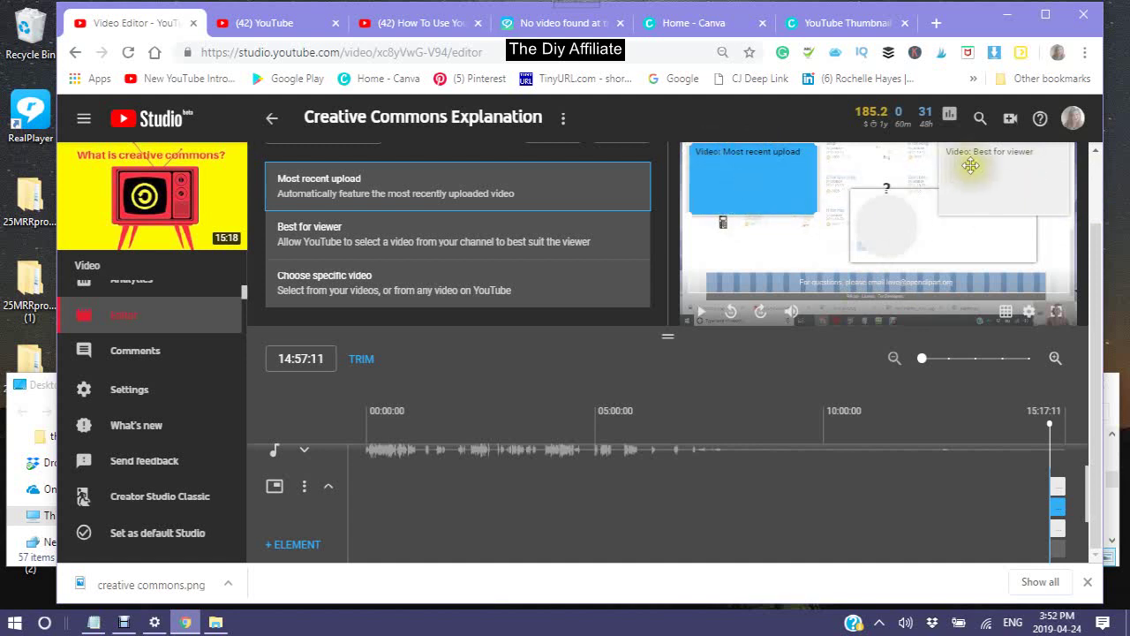
click(1017, 164)
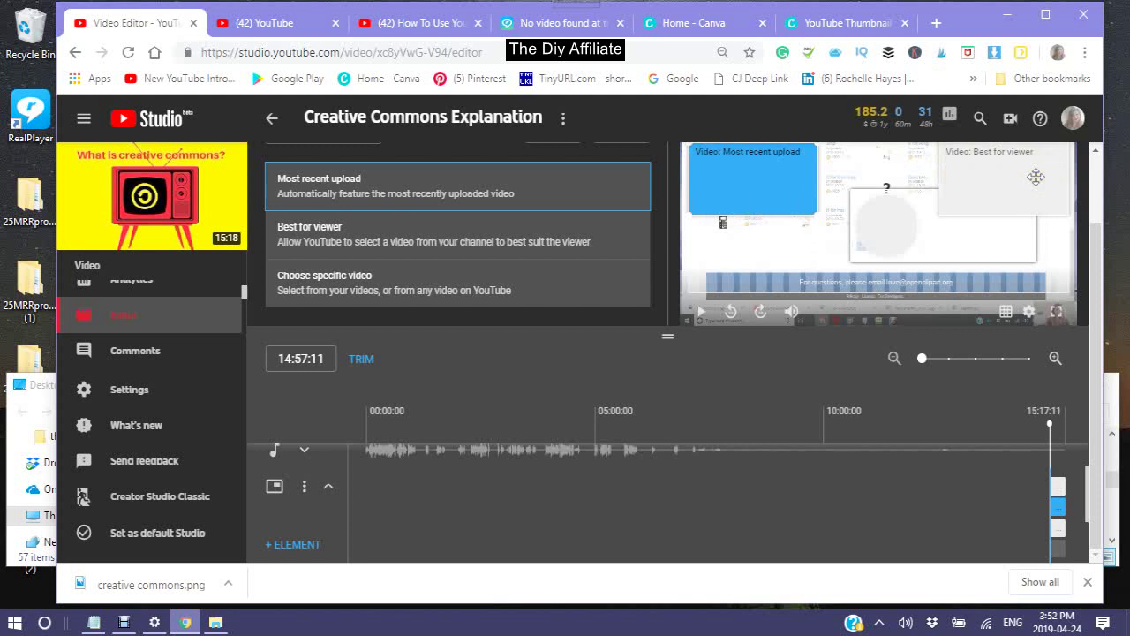
click(889, 233)
click(887, 231)
click(409, 198)
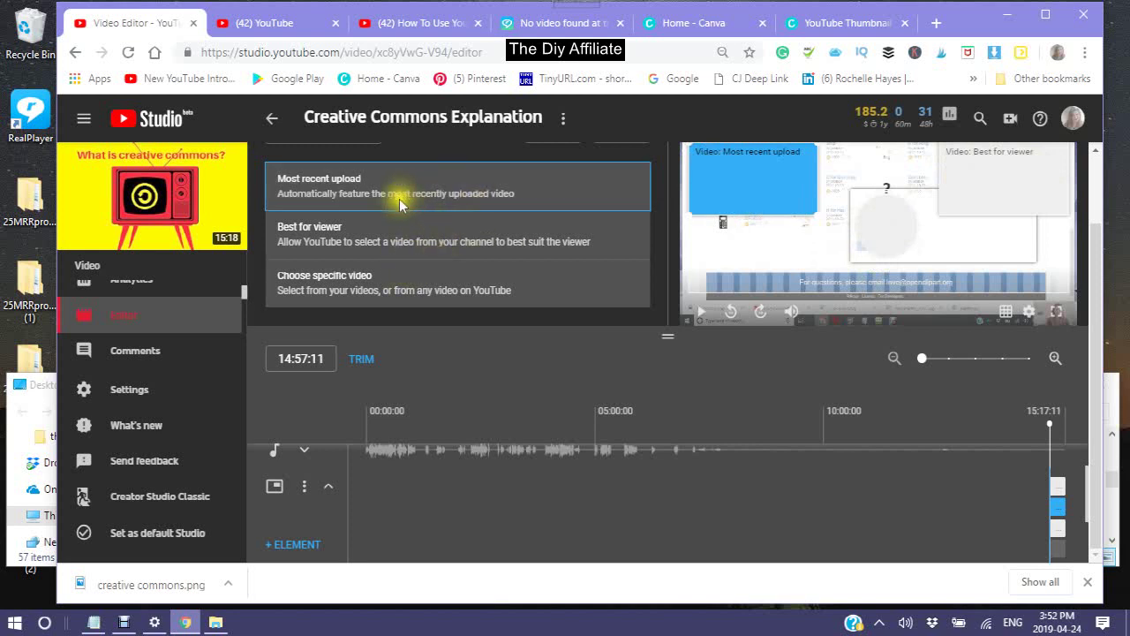
click(292, 192)
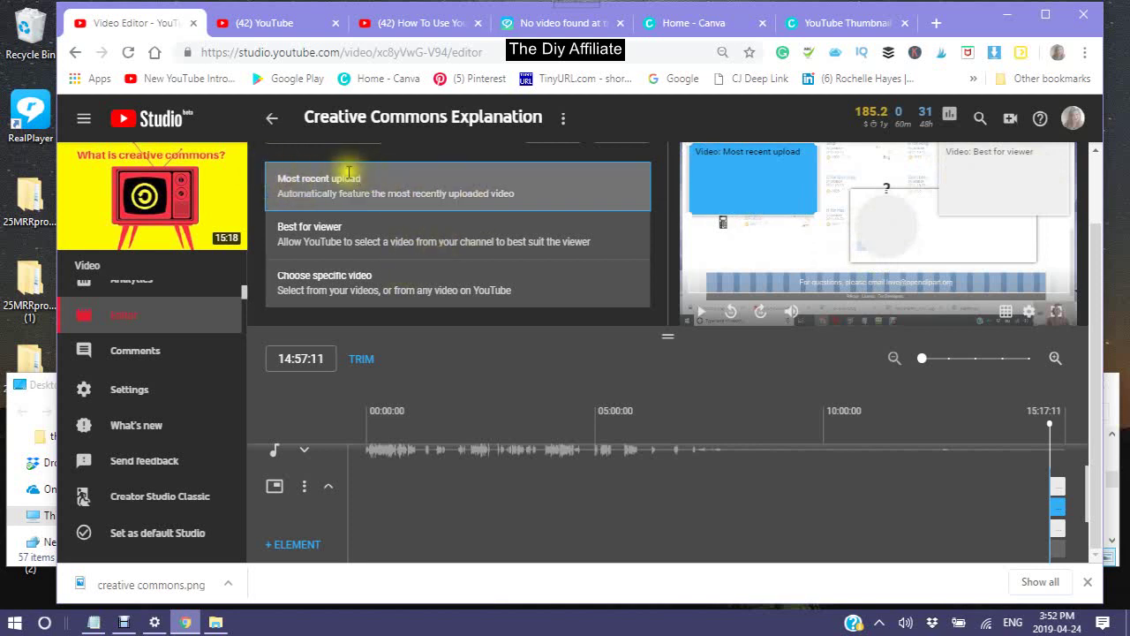
click(456, 191)
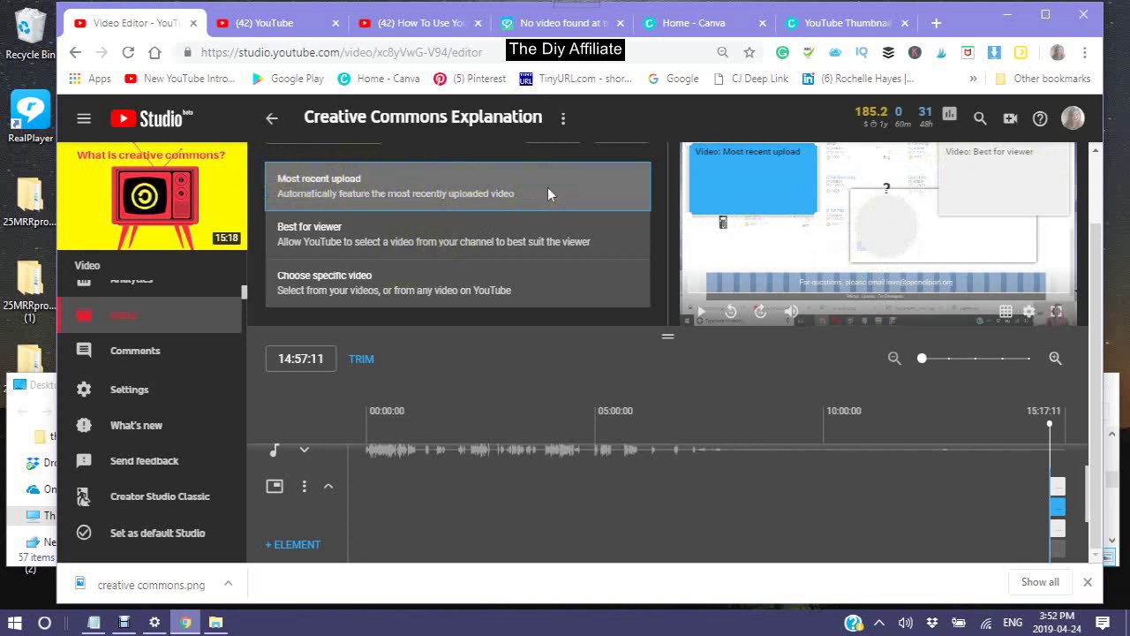
click(787, 186)
Check which element types the end screen's most recent upload element can be switched to, and keep it as a video
scroll(335, 212, up, 1)
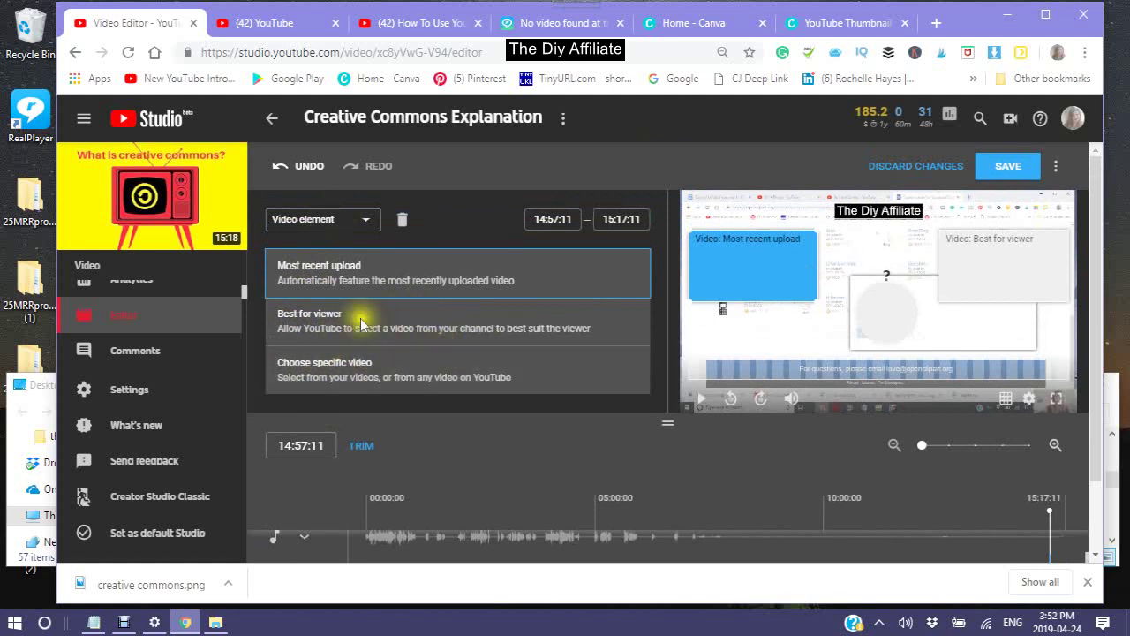
scroll(367, 327, down, 1)
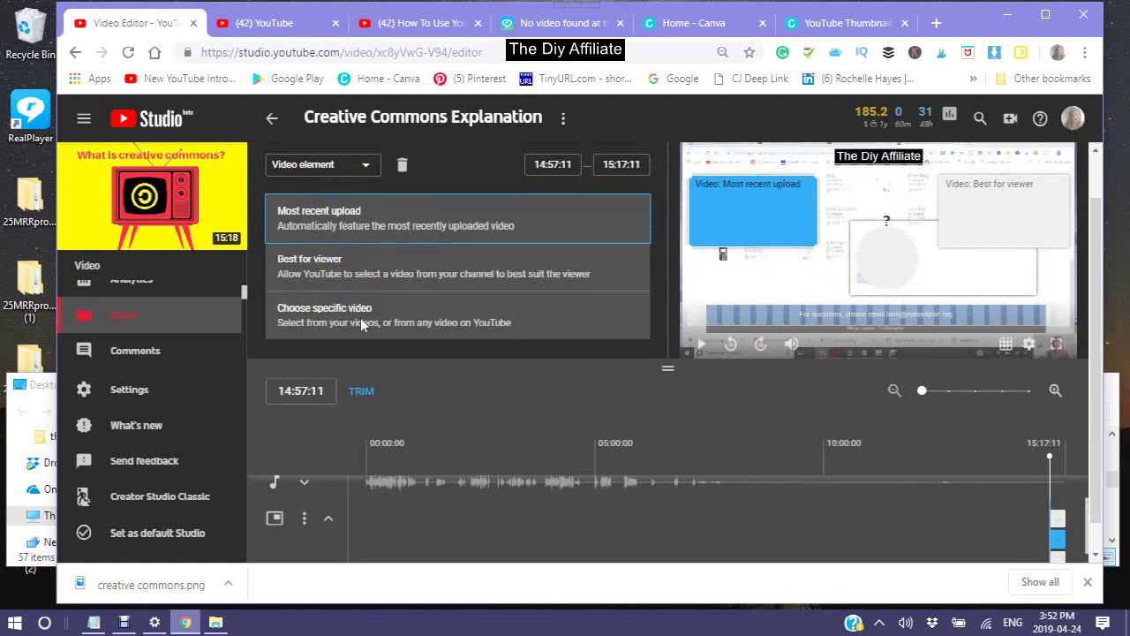
click(367, 172)
click(367, 170)
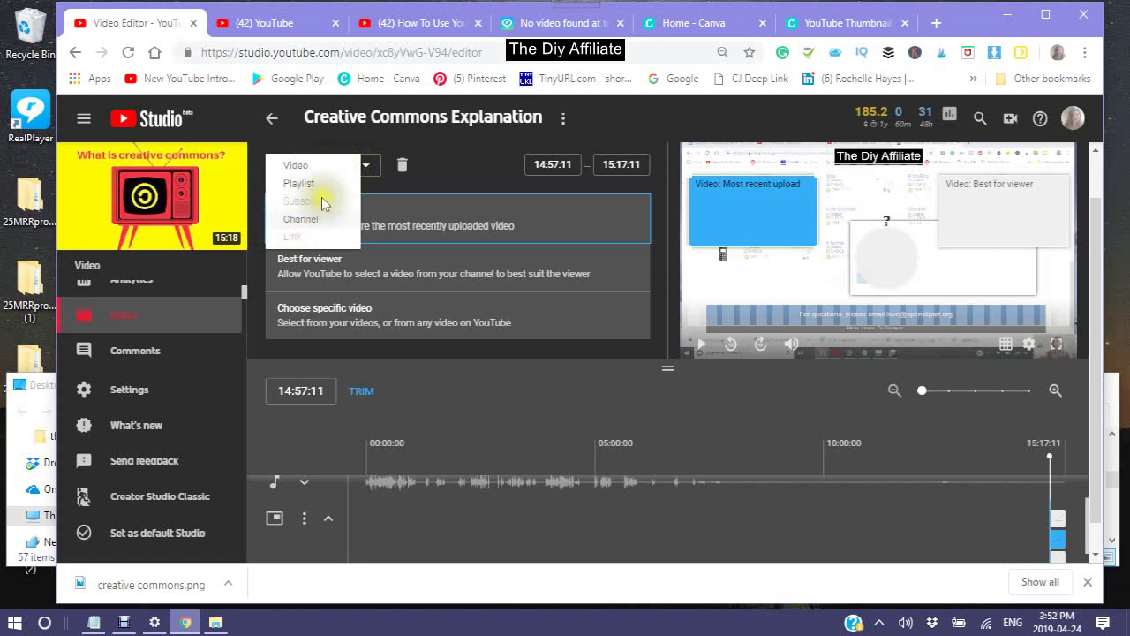
click(461, 160)
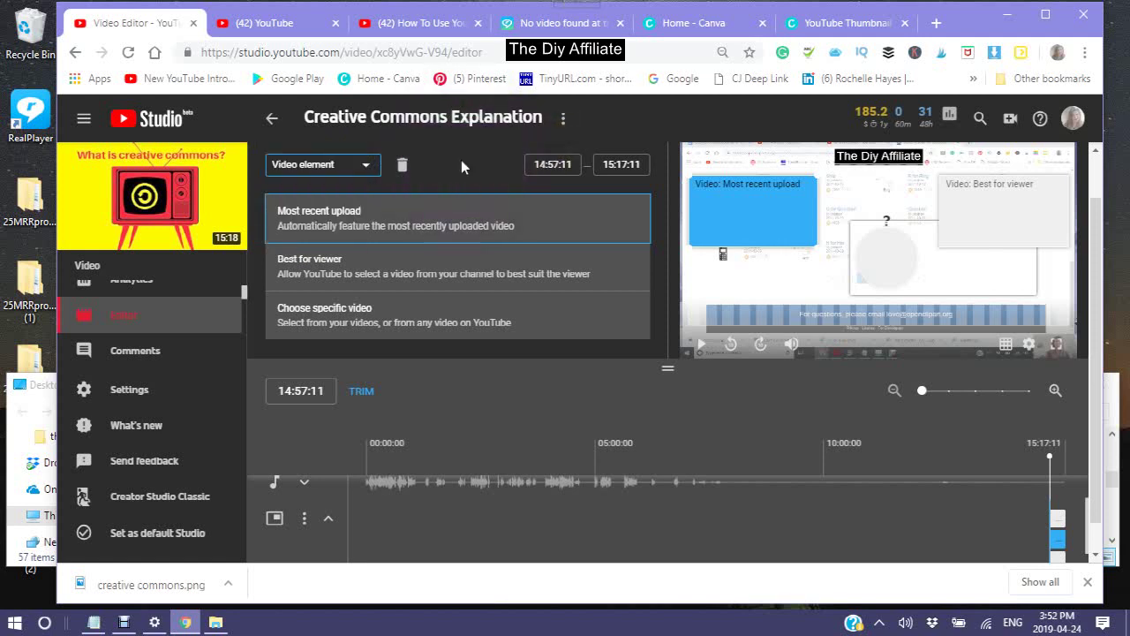
Make the most recent upload element feature the specific channel video "How to Get 1000 Subs and 4000 Watch Time Hours"
click(287, 310)
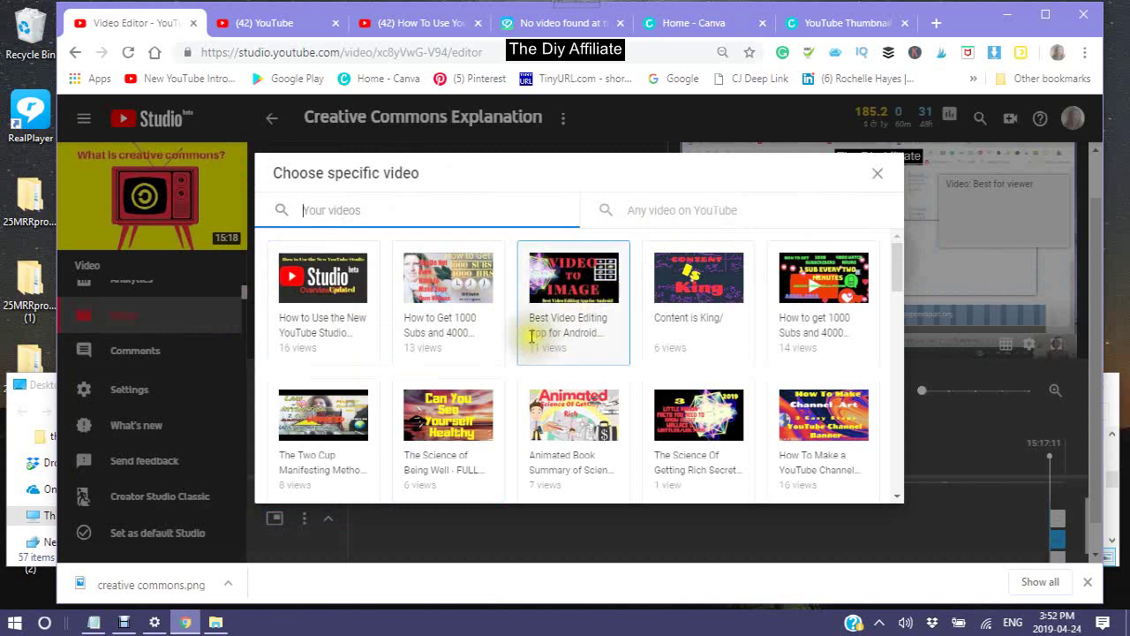
scroll(539, 362, down, 3)
scroll(542, 378, down, 6)
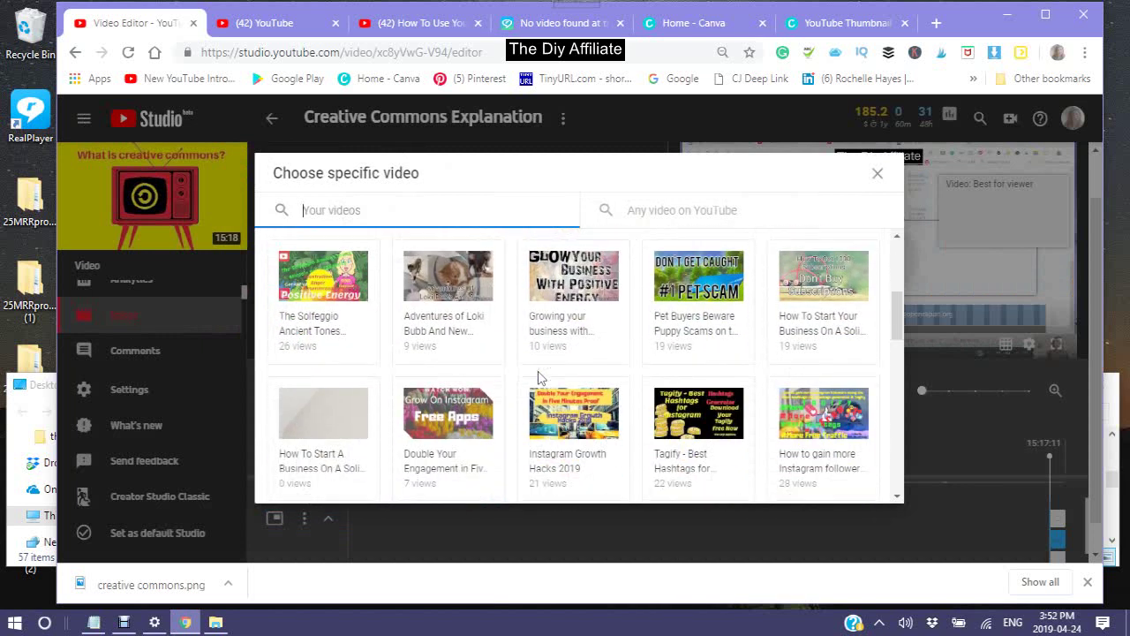
scroll(536, 374, down, 4)
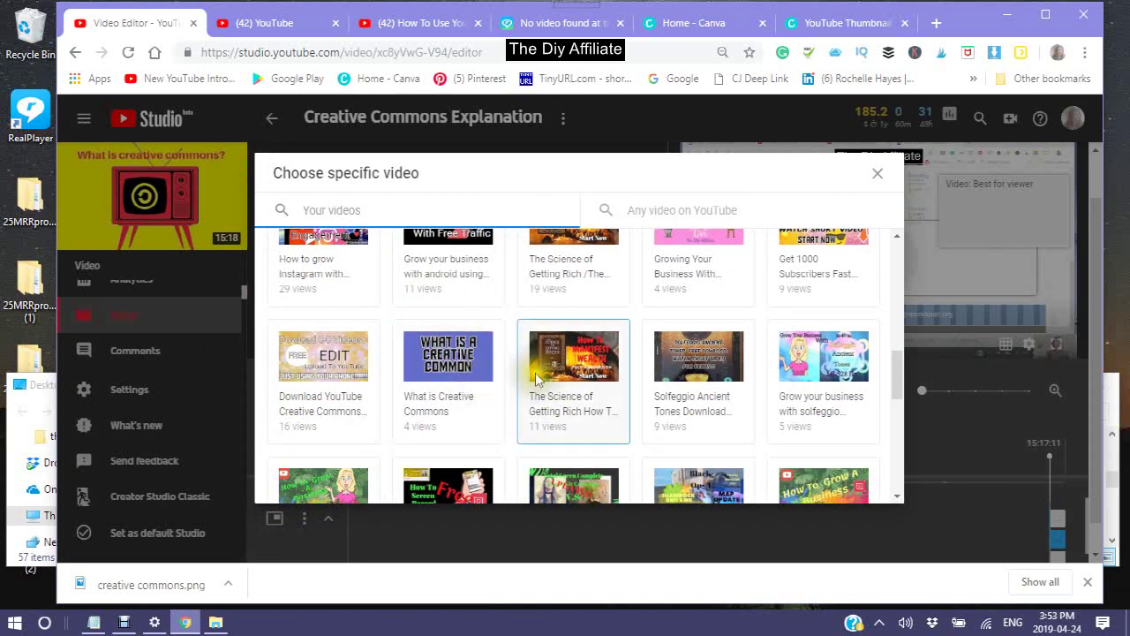
scroll(507, 375, down, 2)
scroll(505, 377, down, 2)
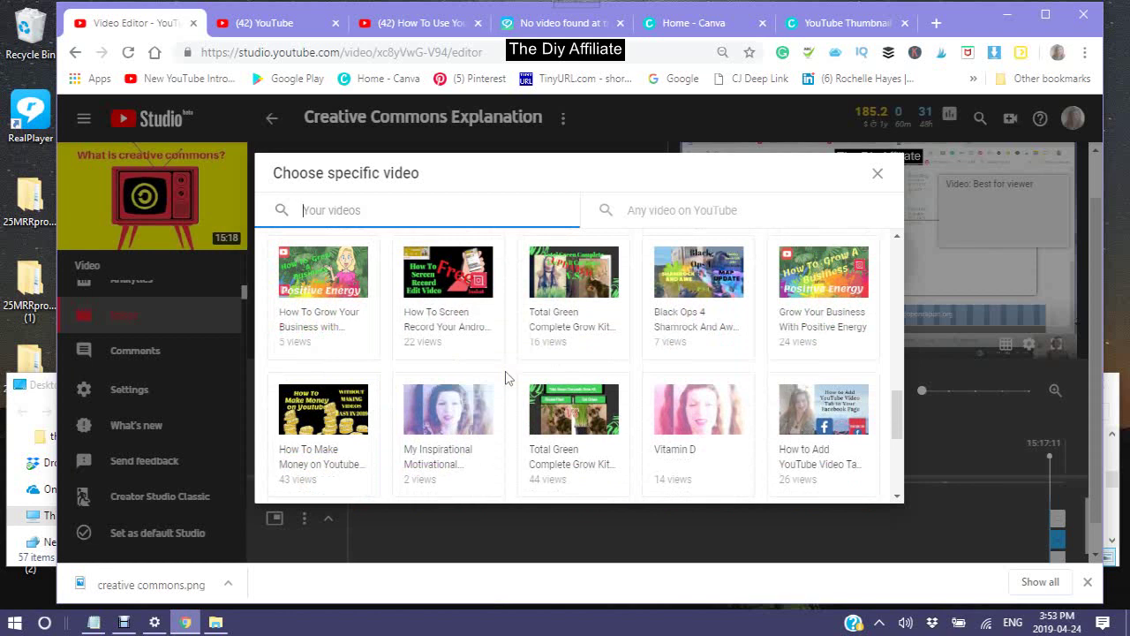
scroll(507, 378, up, 4)
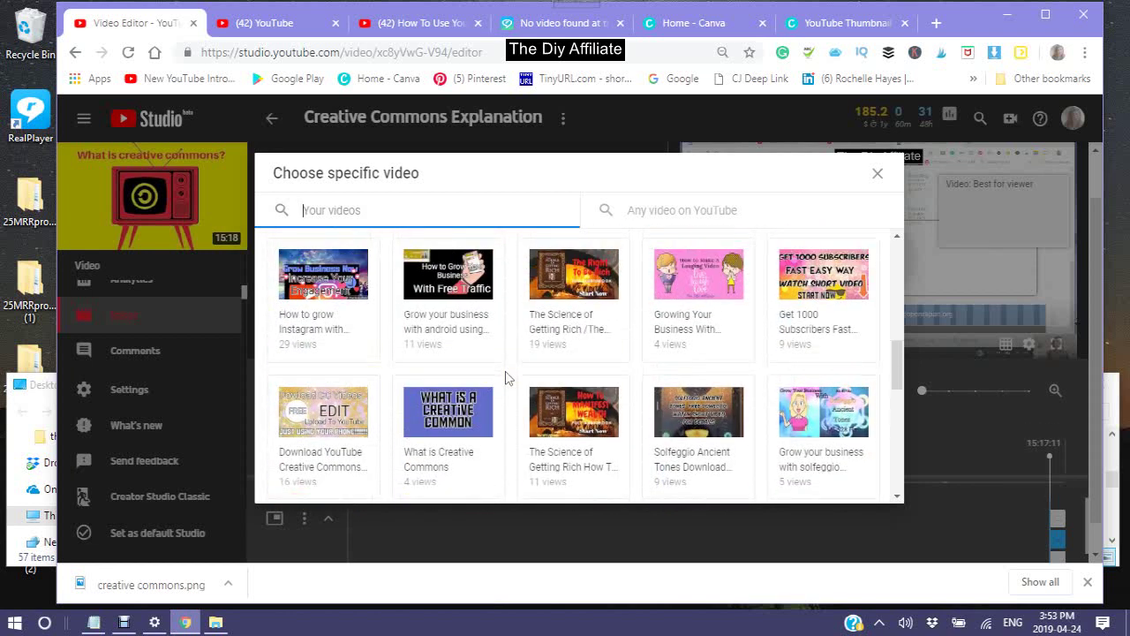
scroll(505, 378, up, 4)
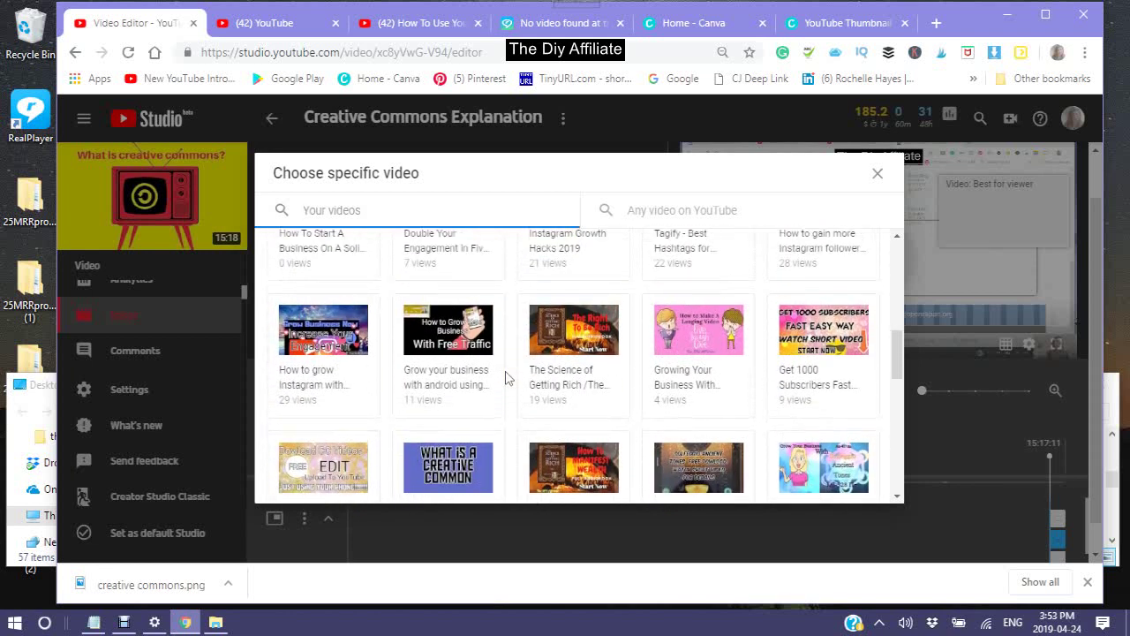
scroll(505, 382, up, 2)
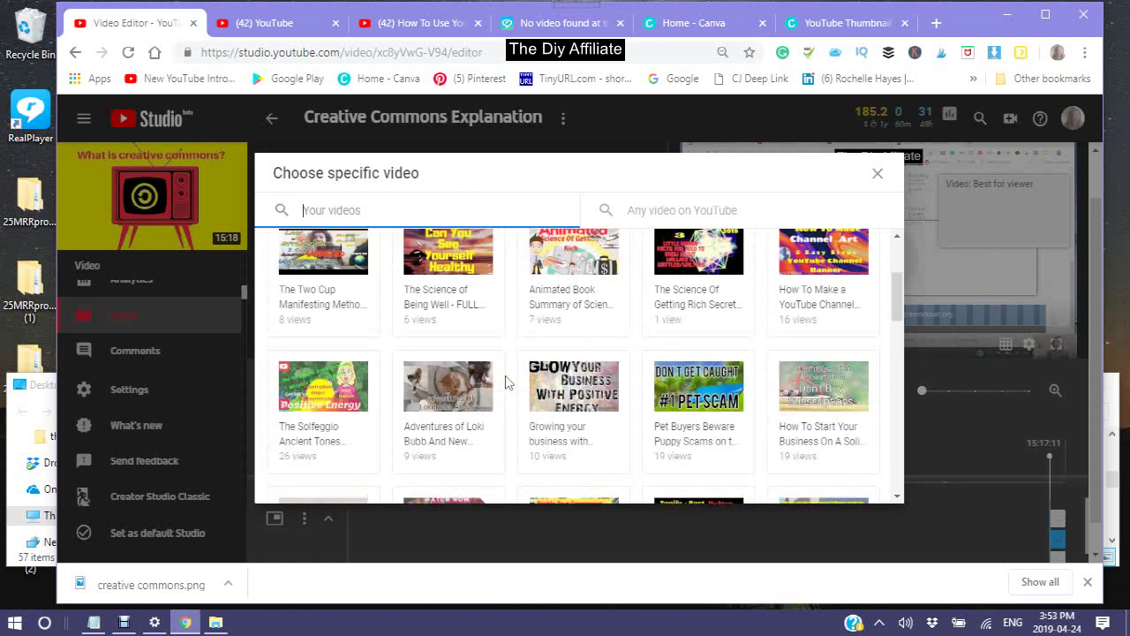
scroll(507, 381, up, 1)
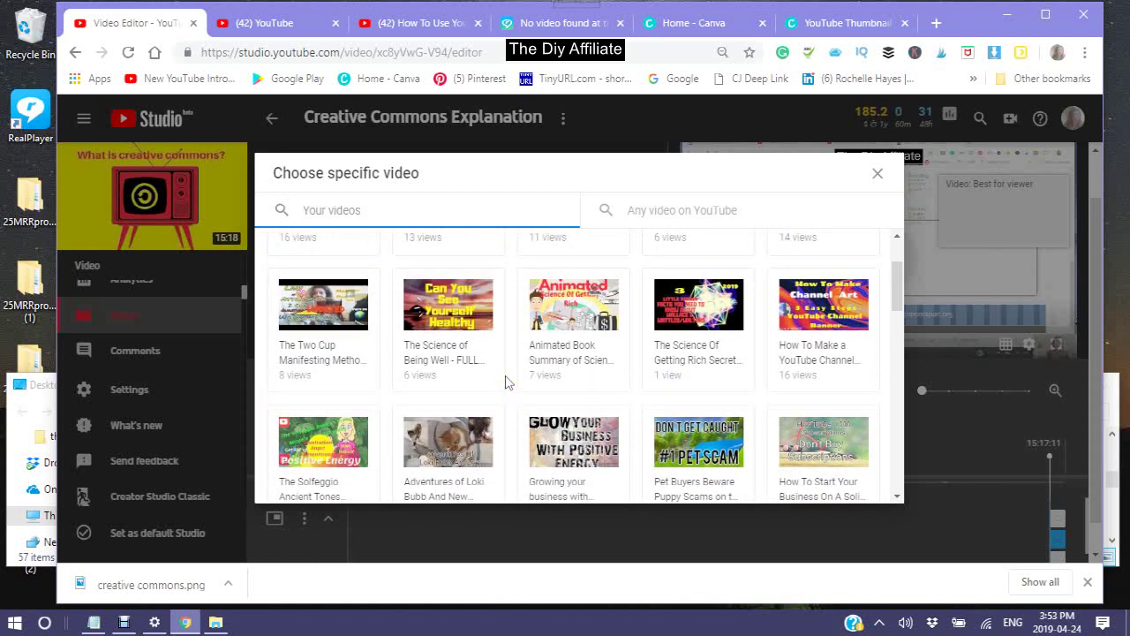
scroll(505, 381, up, 2)
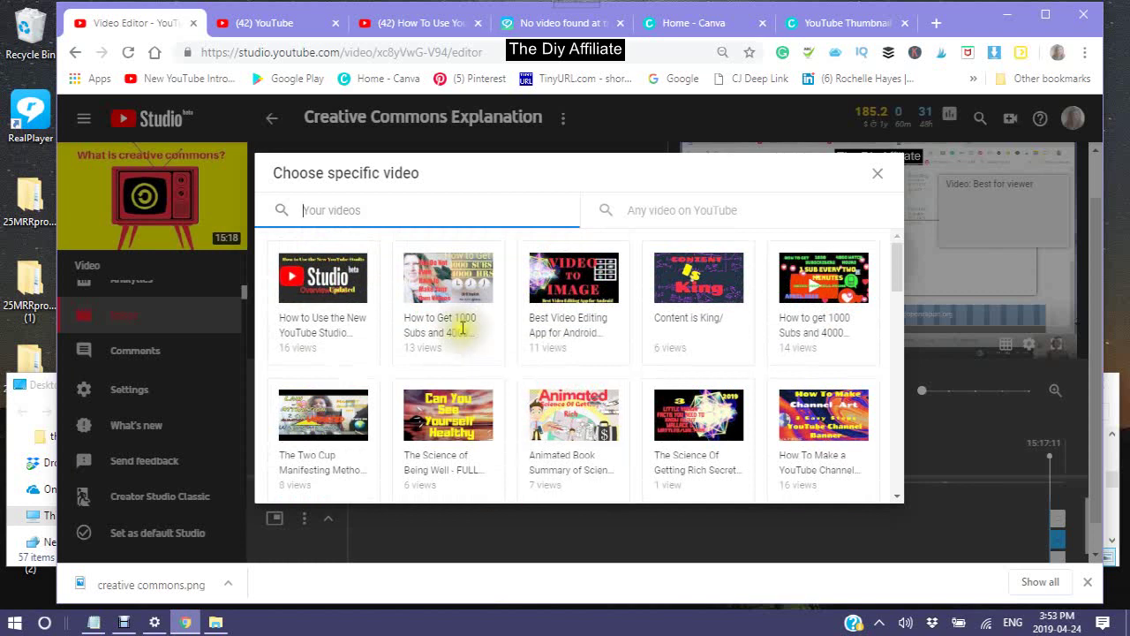
click(442, 309)
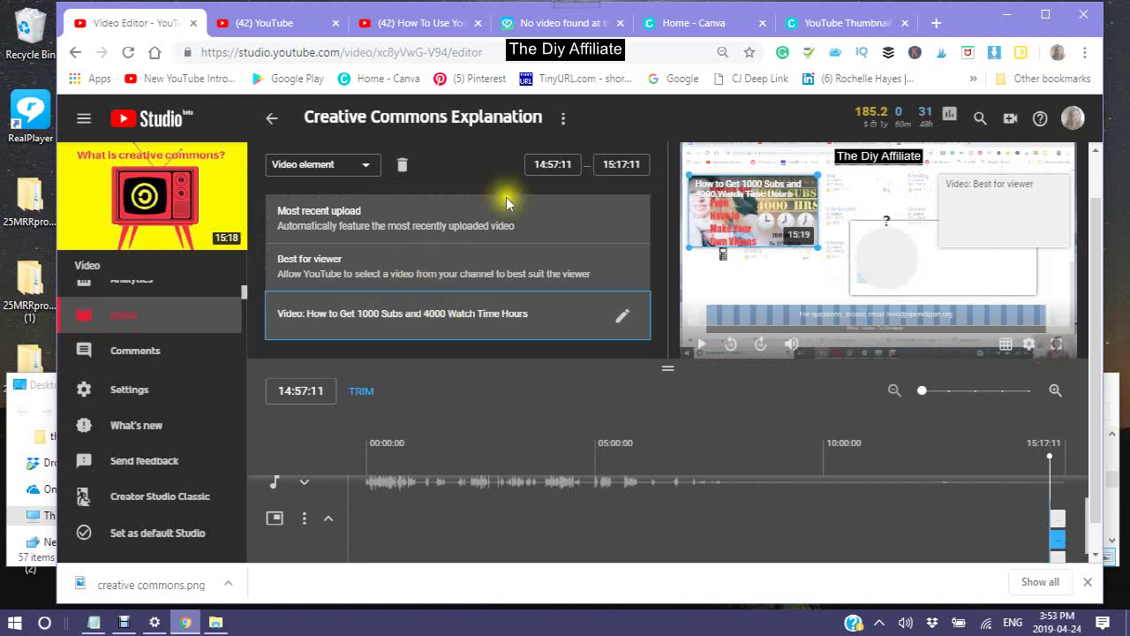
Move the two end screen video elements slightly down so that they sit level with each other
drag(753, 203, 750, 244)
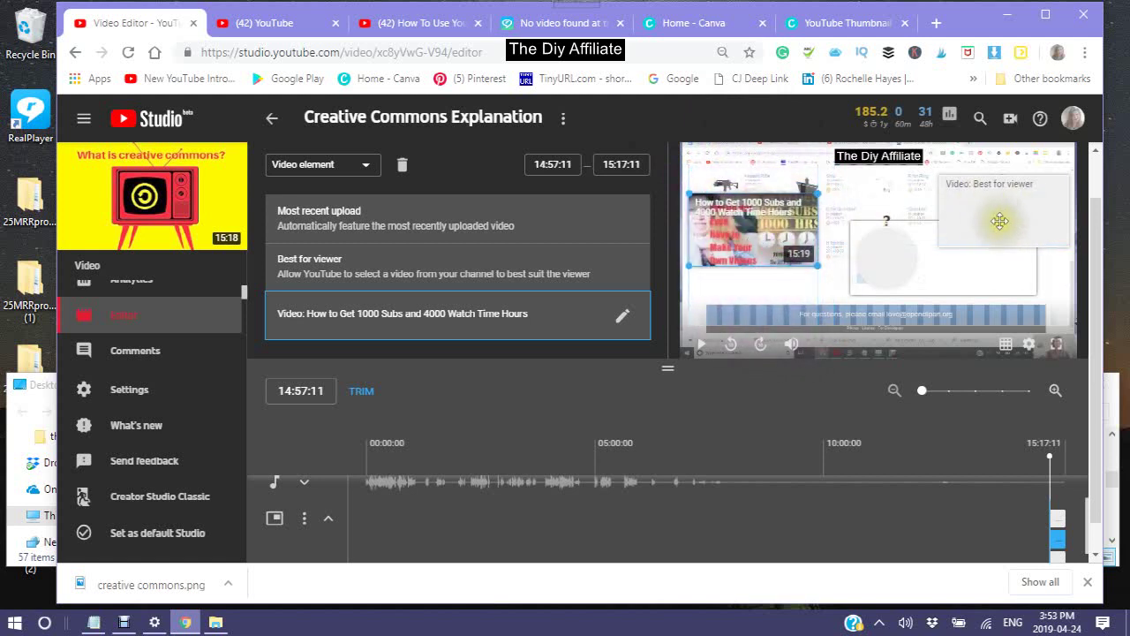
click(1007, 225)
mouse_move(1006, 225)
mouse_down()
mouse_move(1012, 234)
mouse_move(1003, 222)
mouse_up()
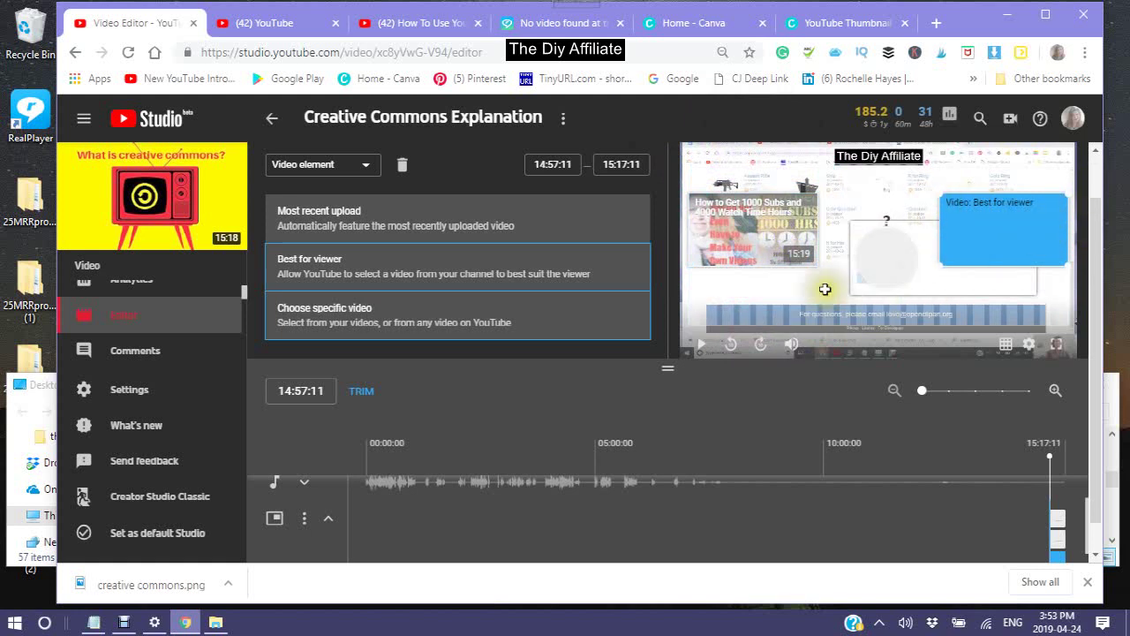
Shift the subscribe circle slightly up with its hovercard outline shown, and try to save the end screen
click(878, 263)
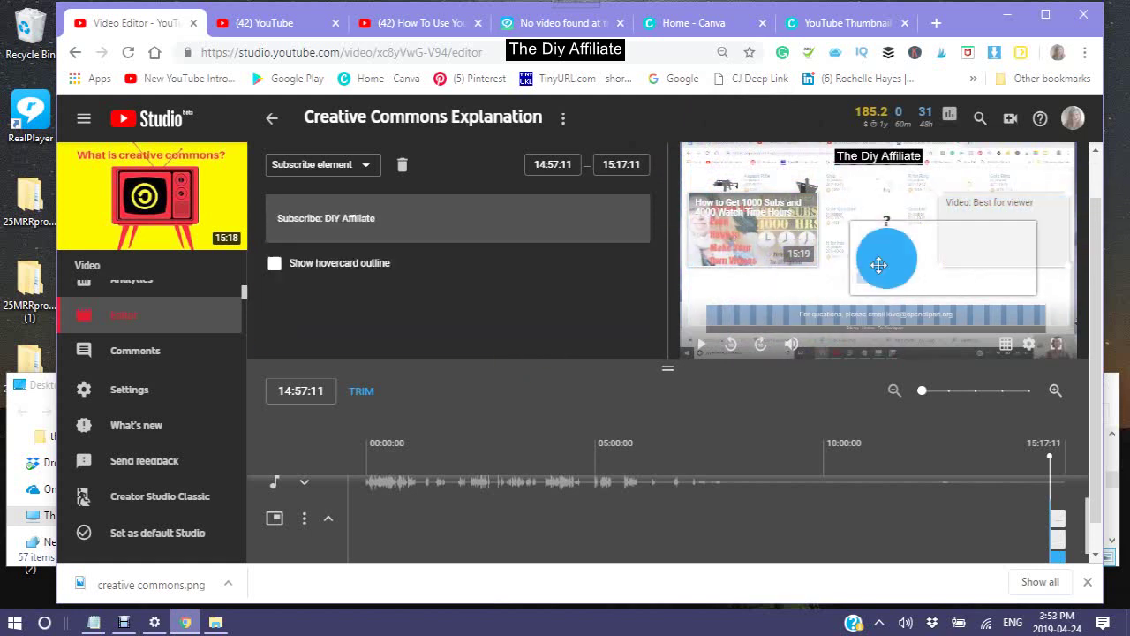
mouse_move(874, 269)
mouse_down()
mouse_move(853, 264)
mouse_move(843, 282)
mouse_move(871, 251)
mouse_up()
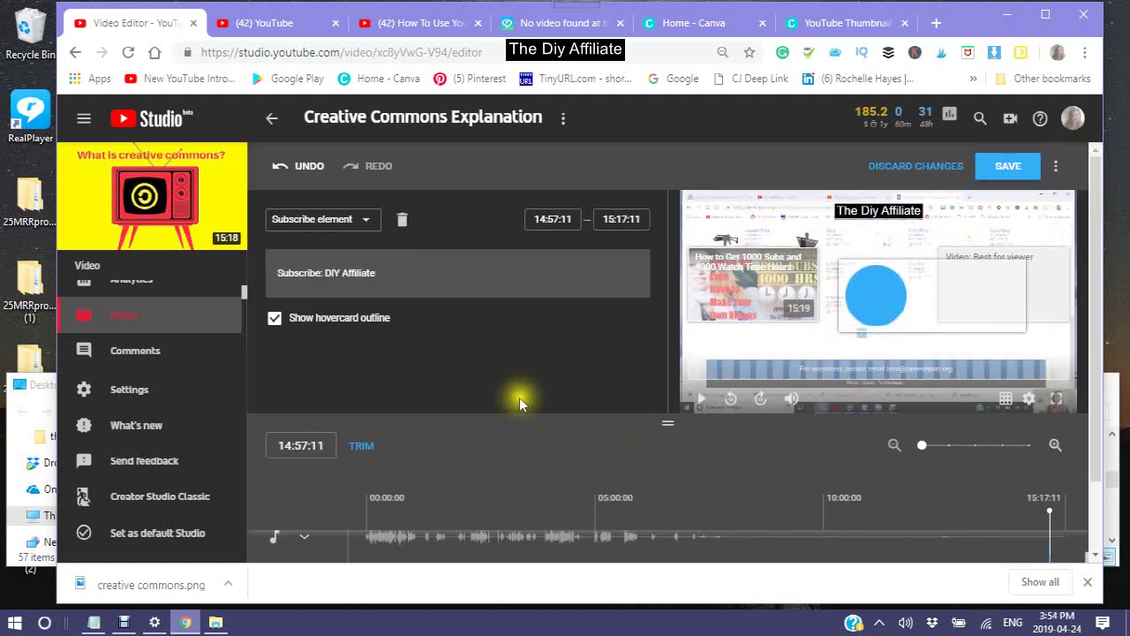
click(1007, 167)
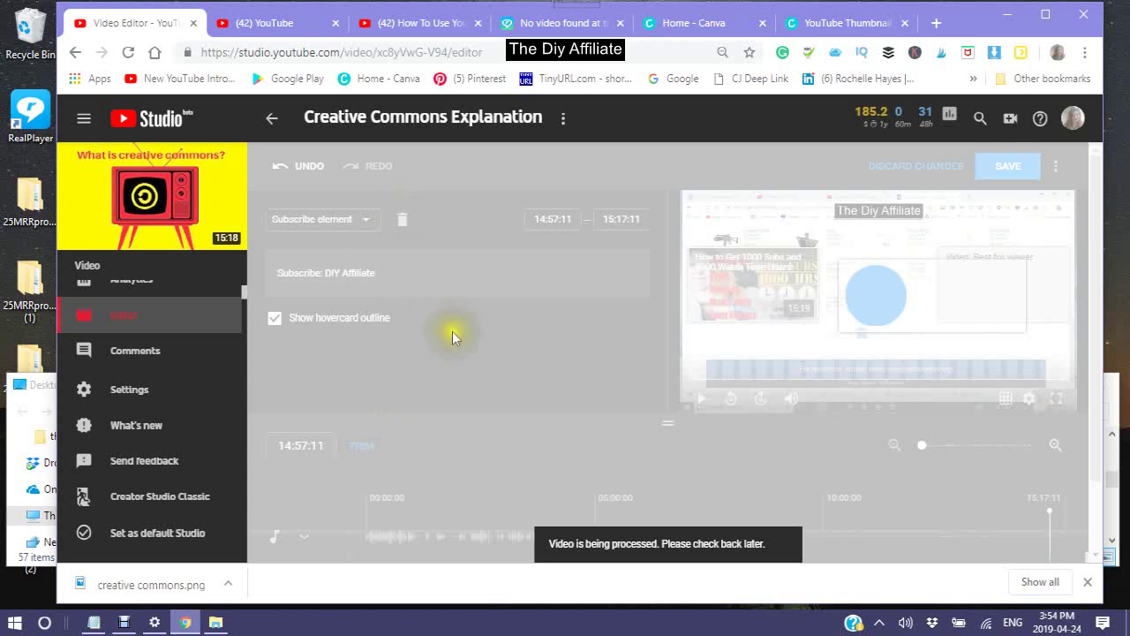
Look over the Editor's timeline tracks, including the element and blur rows, and the video's navigation entries from Details to Competitors
scroll(432, 397, down, 1)
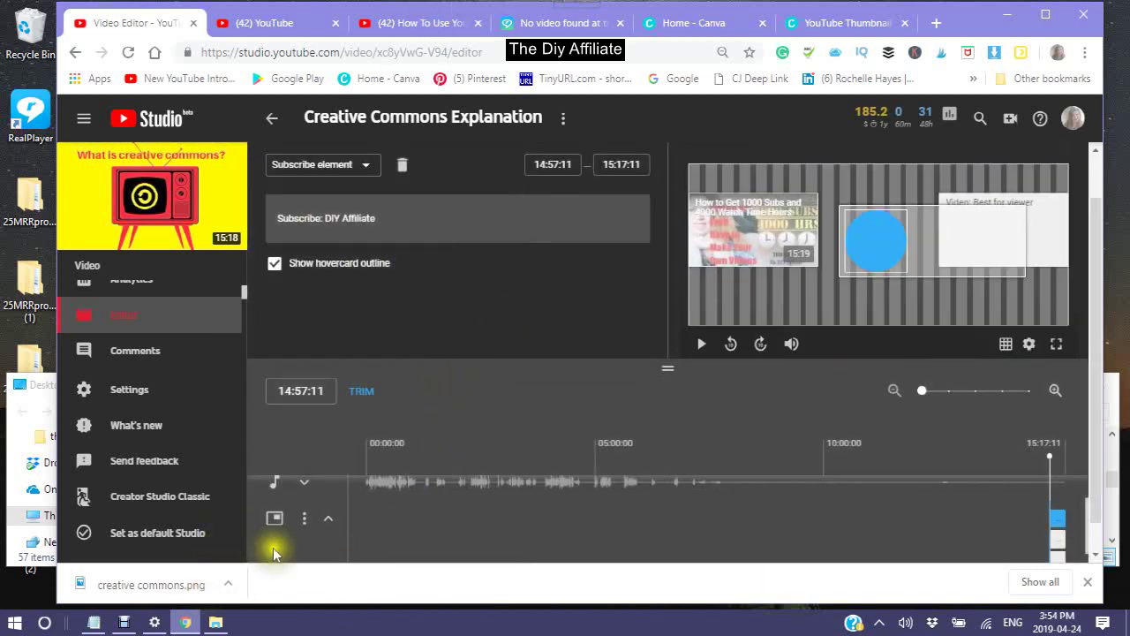
scroll(303, 525, down, 1)
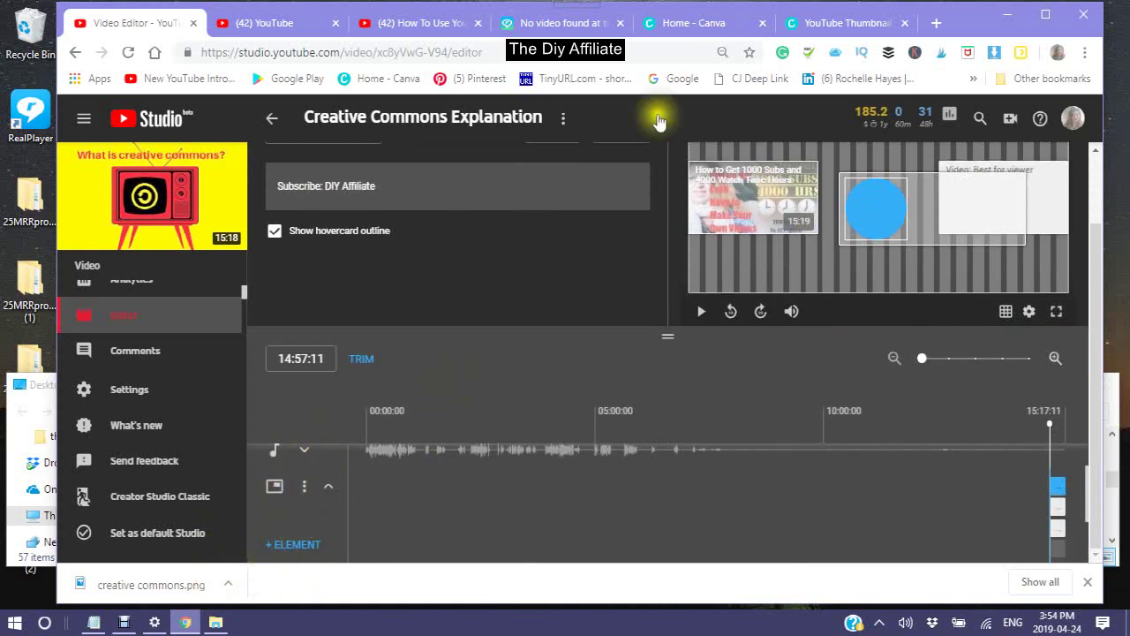
scroll(348, 437, down, 1)
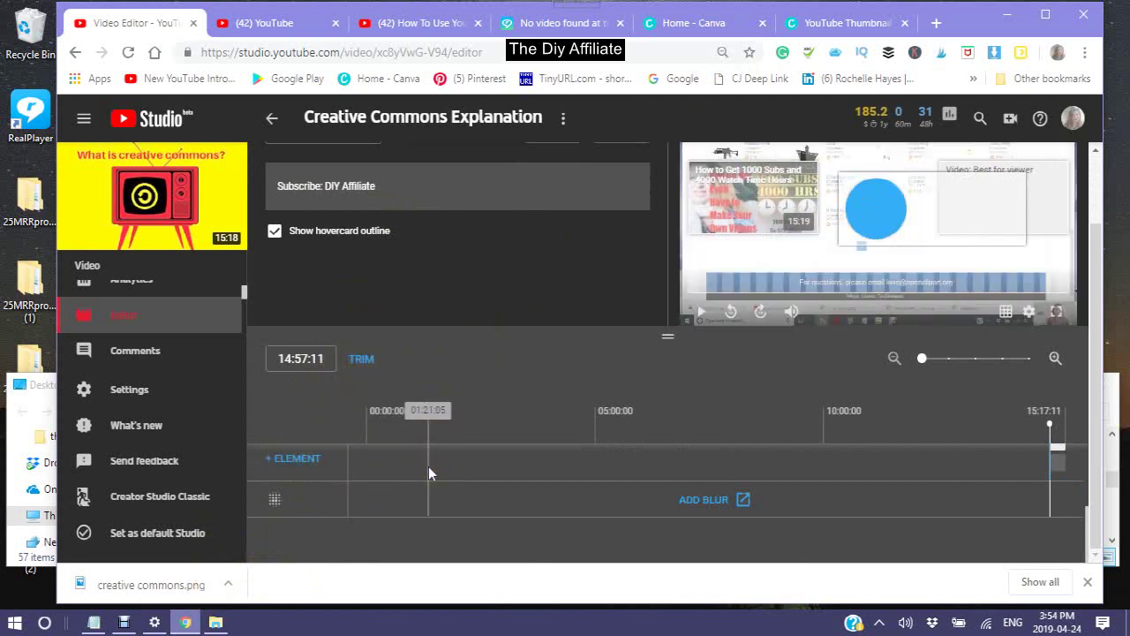
scroll(428, 467, up, 2)
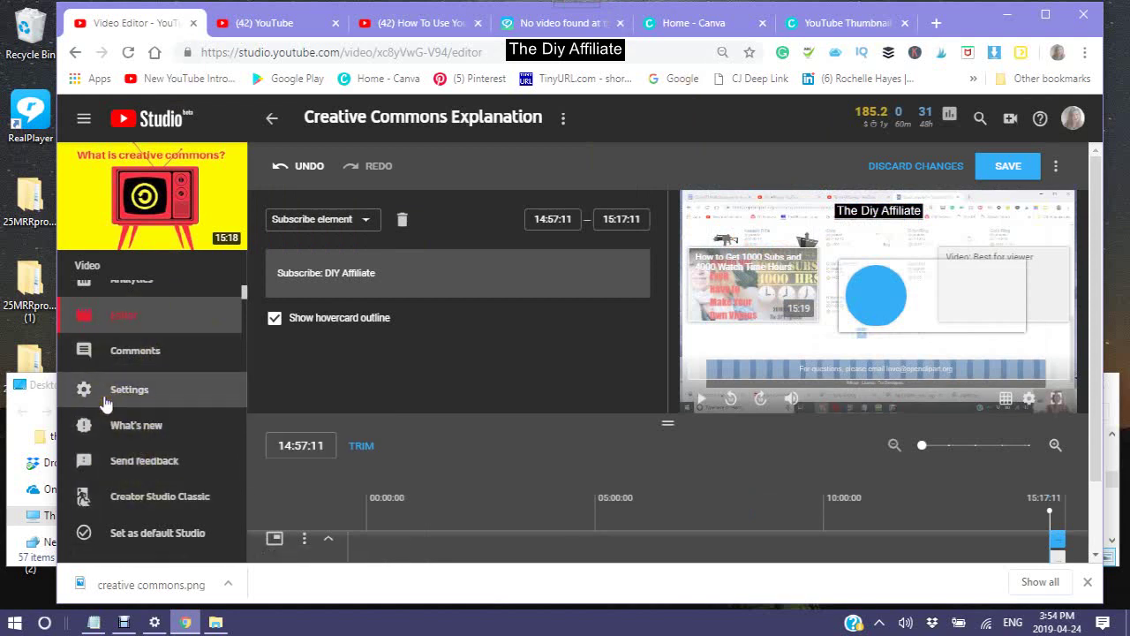
scroll(126, 310, up, 2)
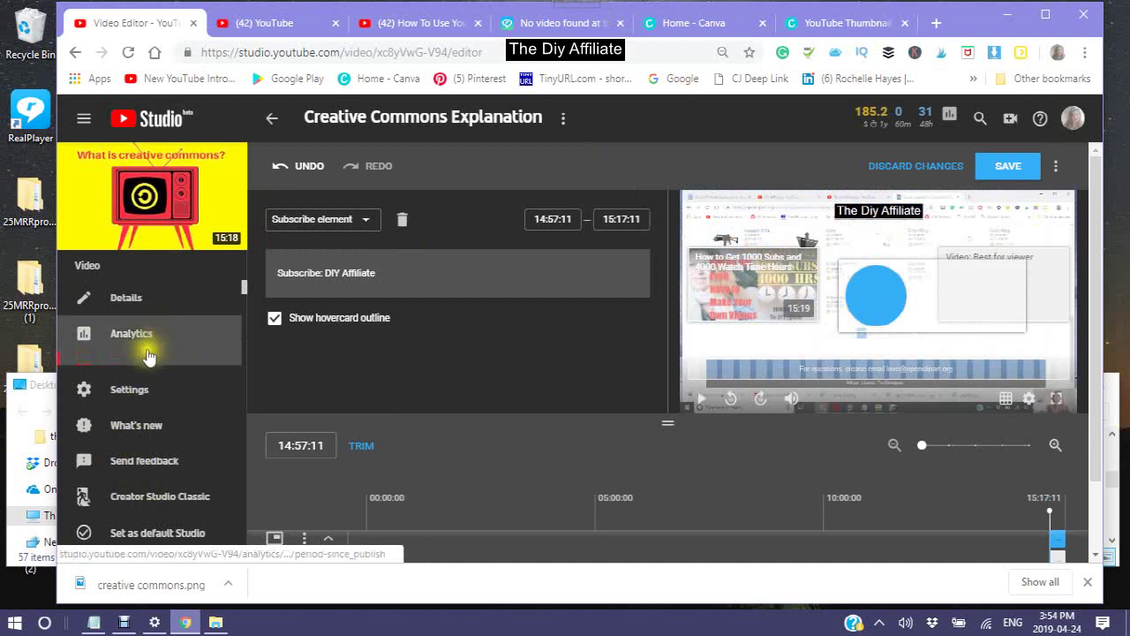
scroll(123, 353, down, 1)
scroll(122, 353, down, 2)
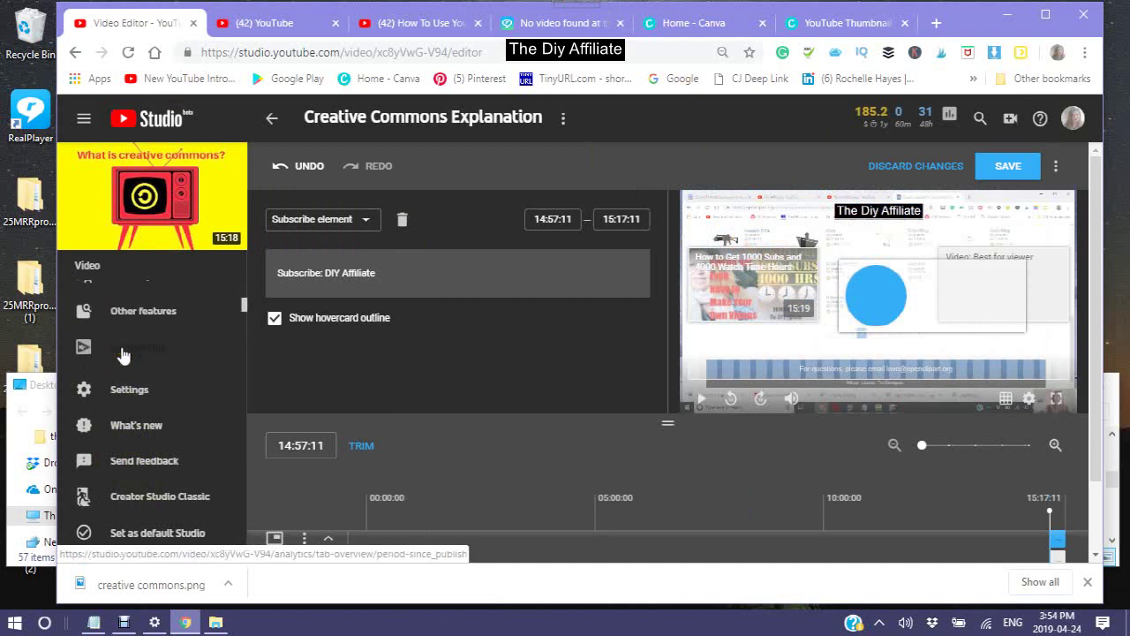
click(144, 322)
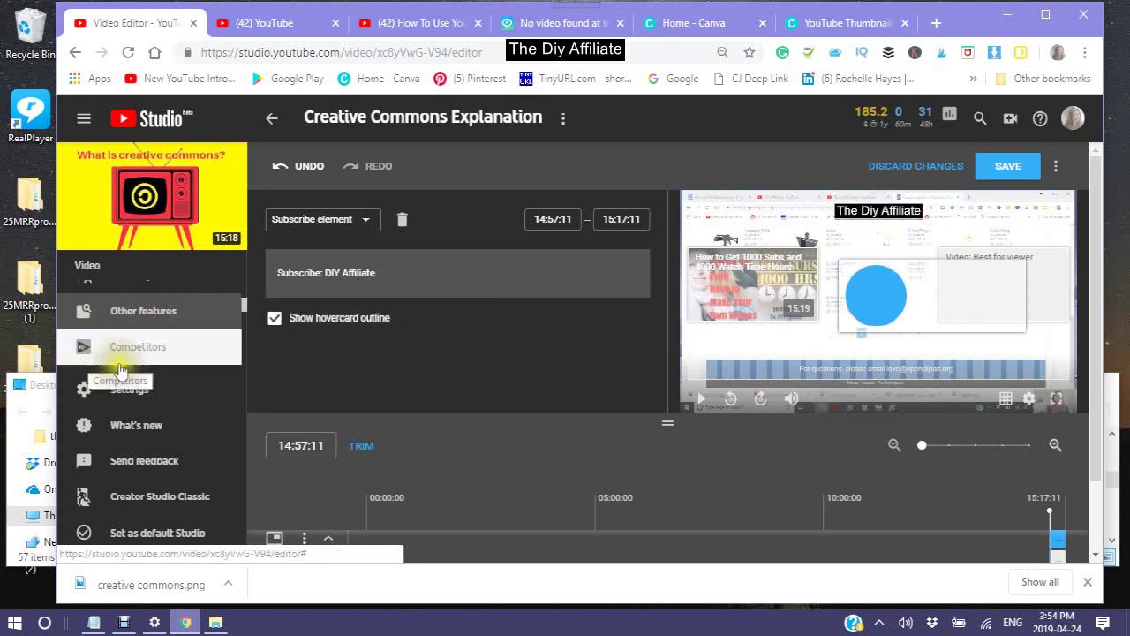
scroll(97, 349, up, 2)
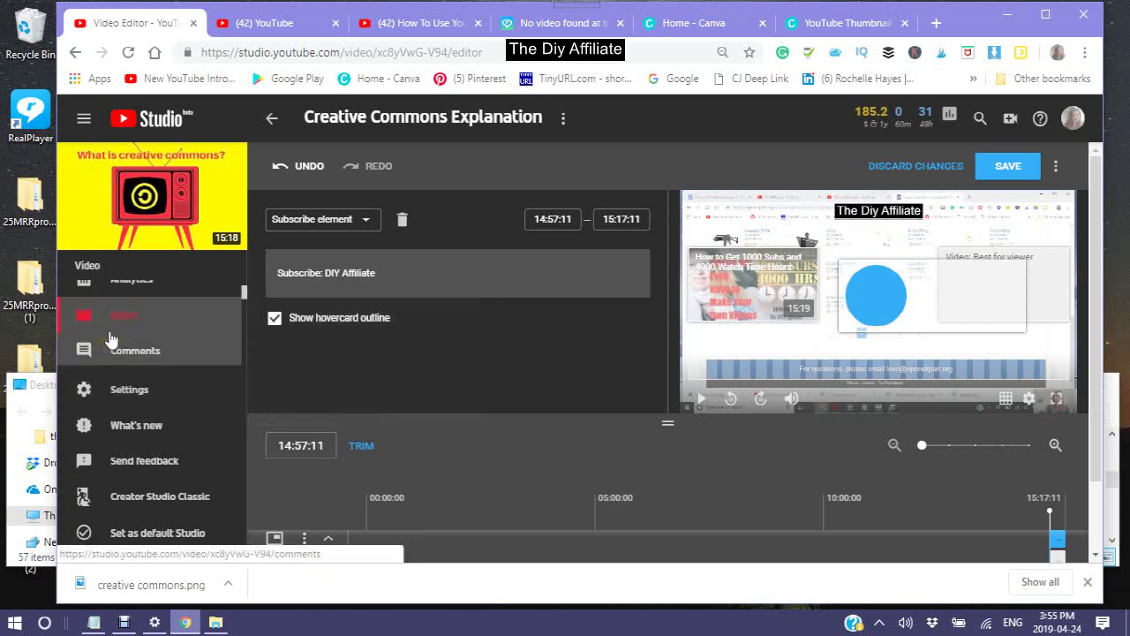
scroll(111, 340, down, 1)
scroll(112, 340, up, 2)
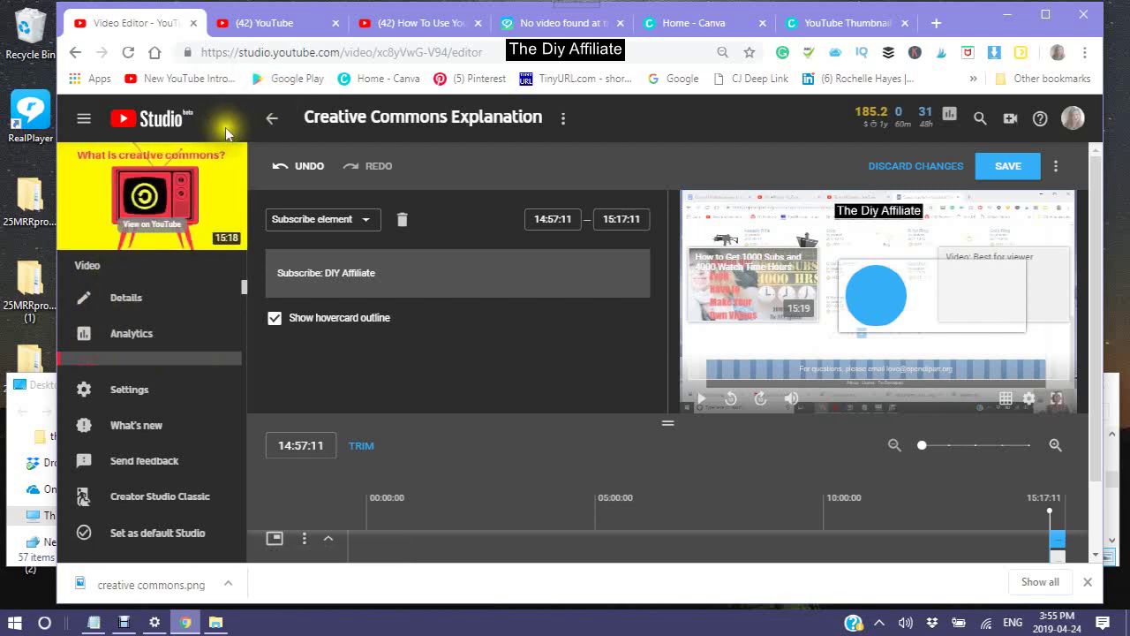
Return from the Editor to the channel's video list, discarding the unsaved end screen changes
click(271, 118)
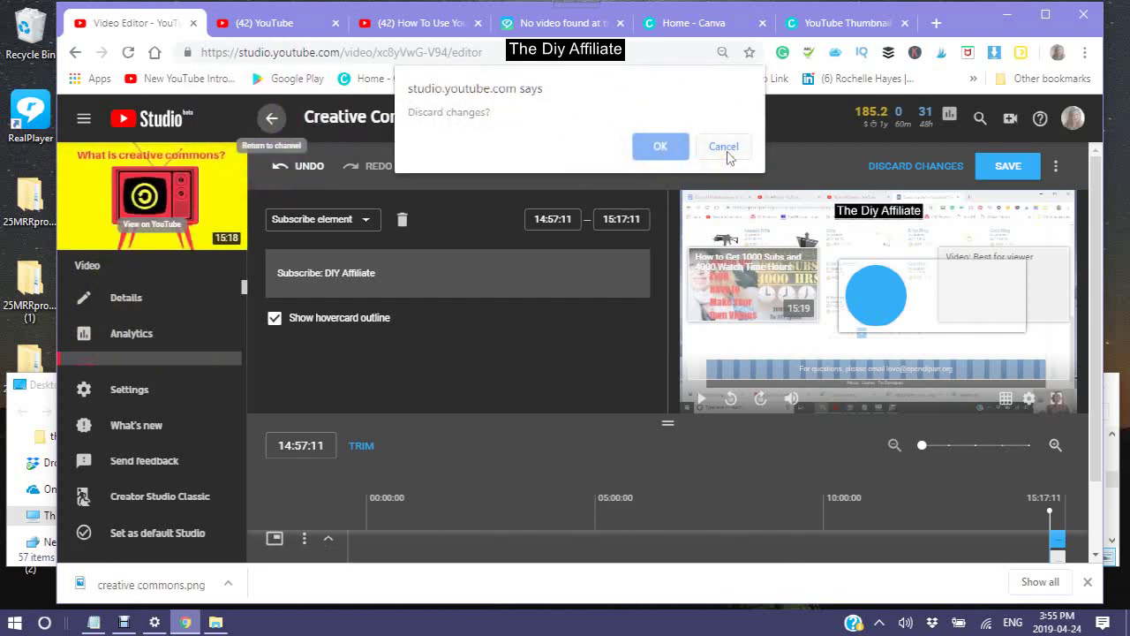
click(663, 150)
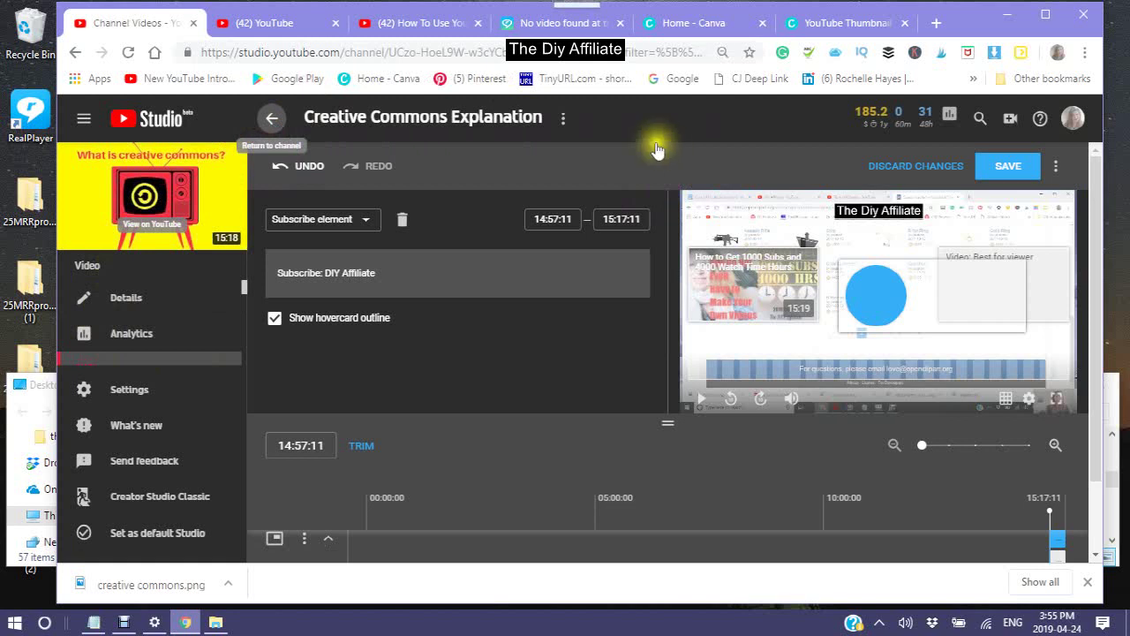
Return from the end screen editor to the channel's videos and open the details of the Creative Commons Explanation video
click(265, 122)
click(270, 124)
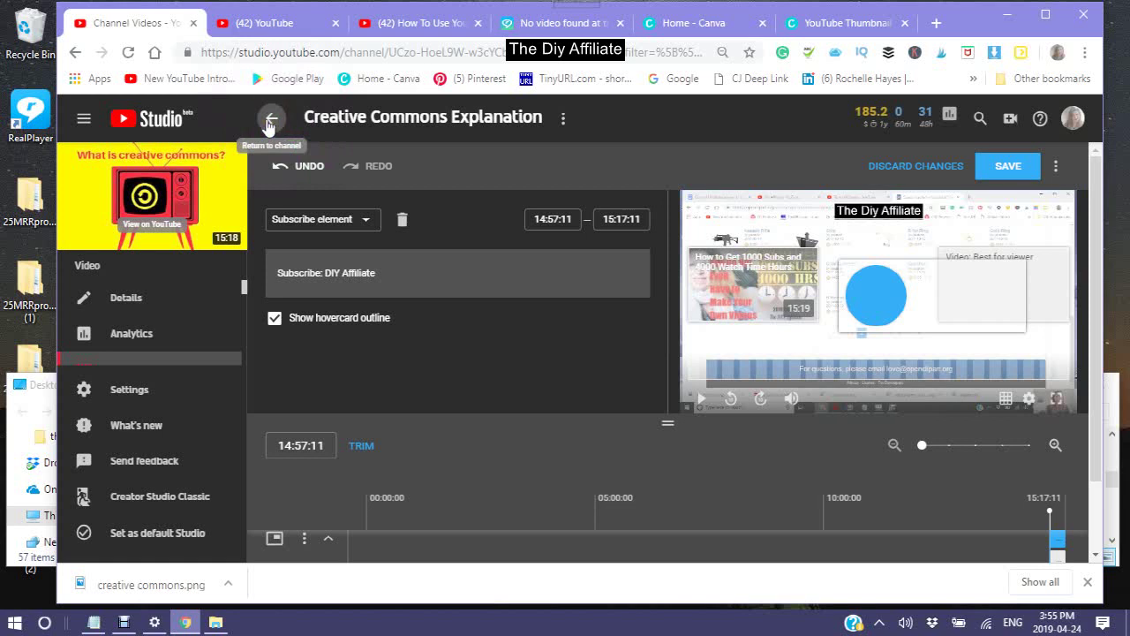
click(270, 124)
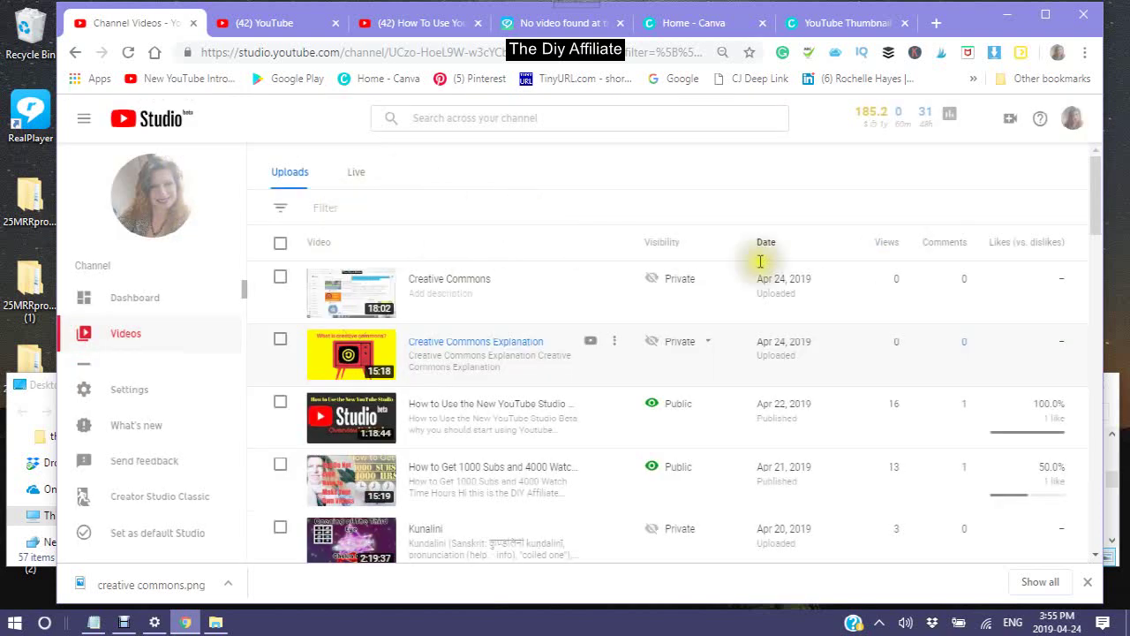
click(466, 350)
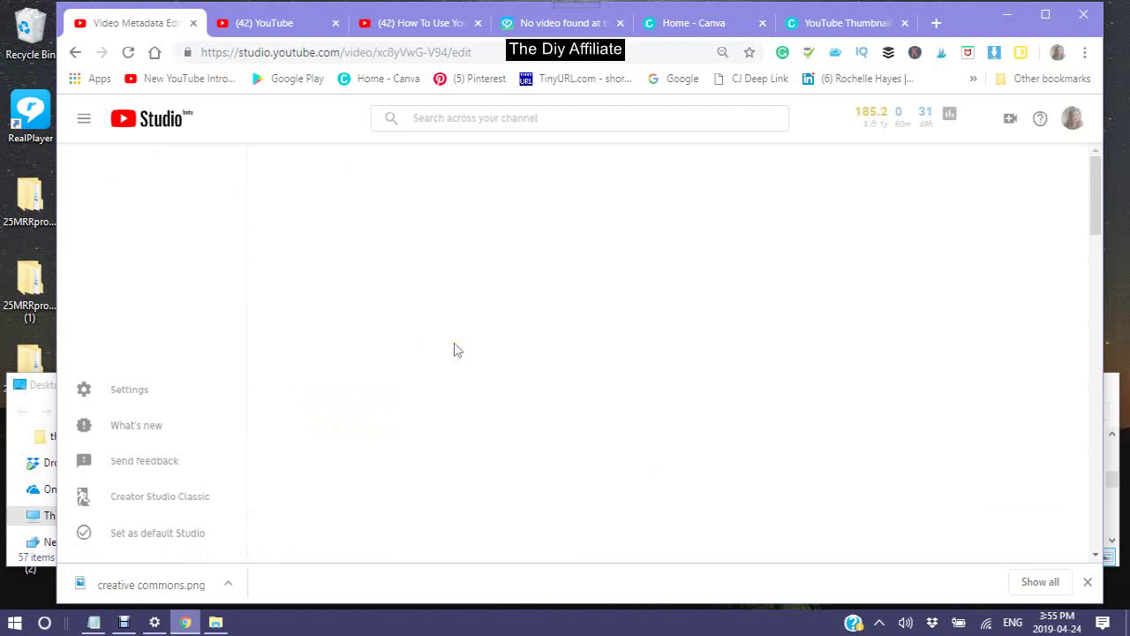
click(452, 349)
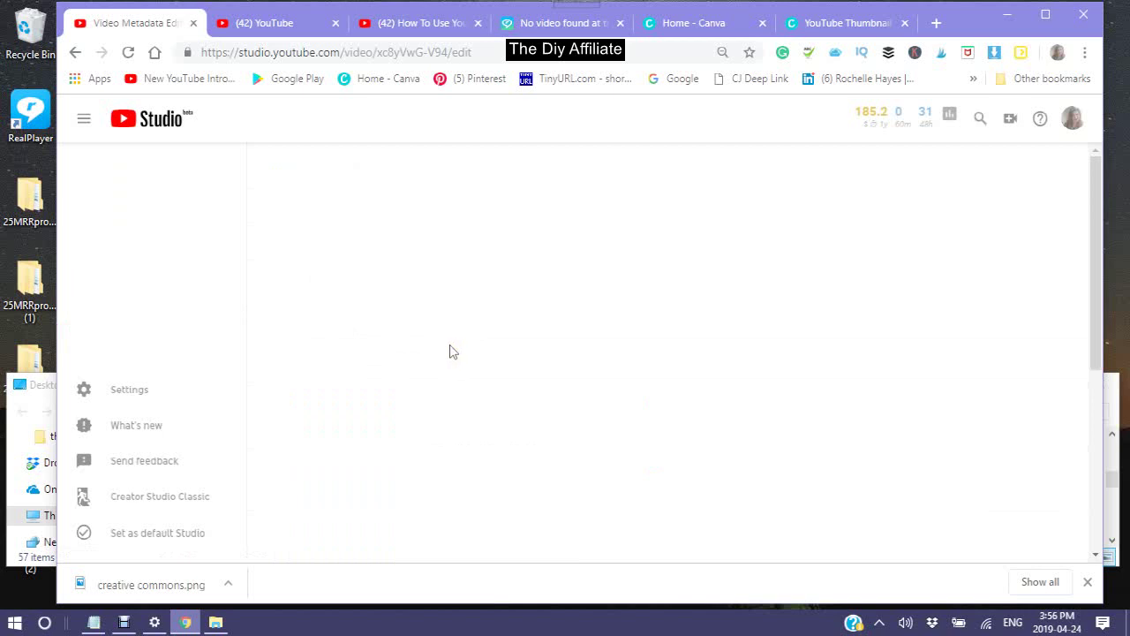
click(445, 350)
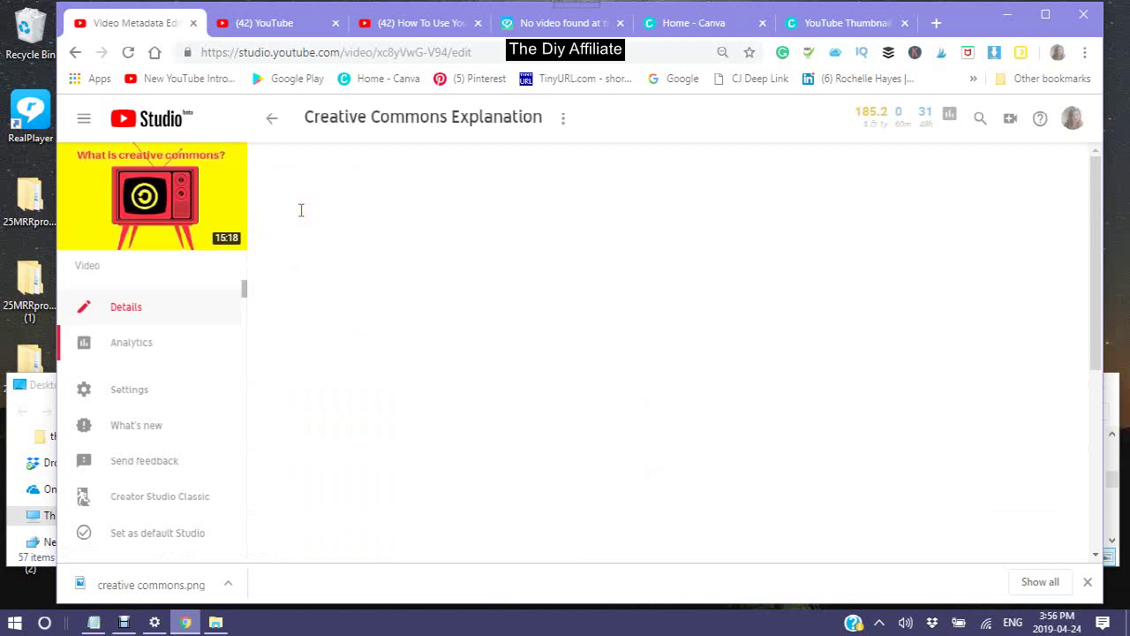
click(567, 402)
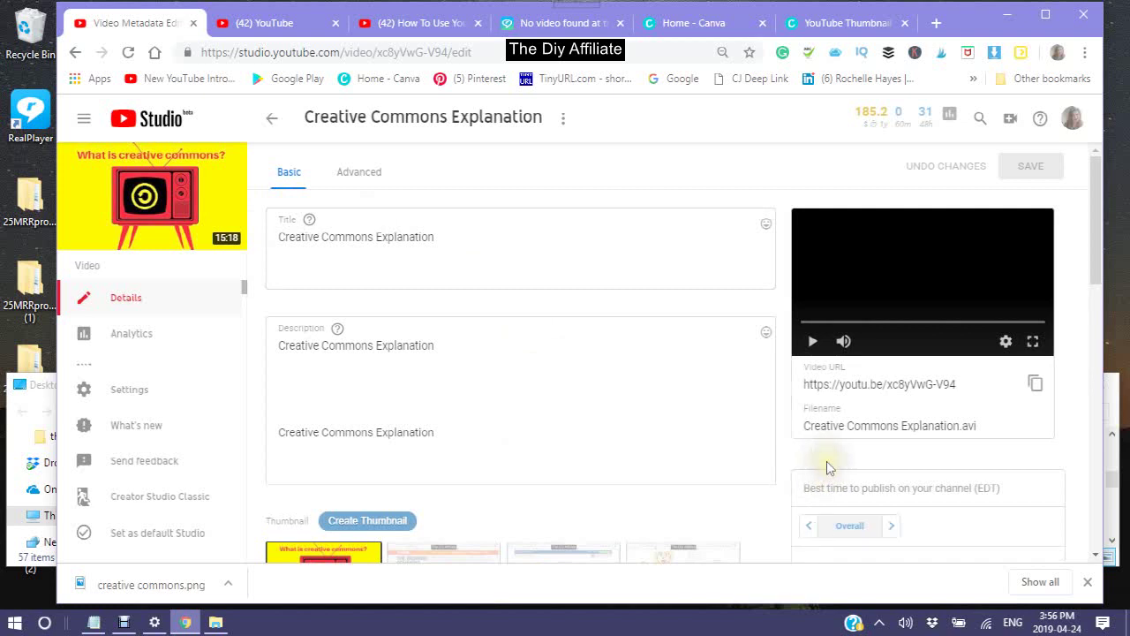
Open the cards editor for the Creative Commons Explanation video from its details page
scroll(825, 463, down, 4)
scroll(832, 458, down, 3)
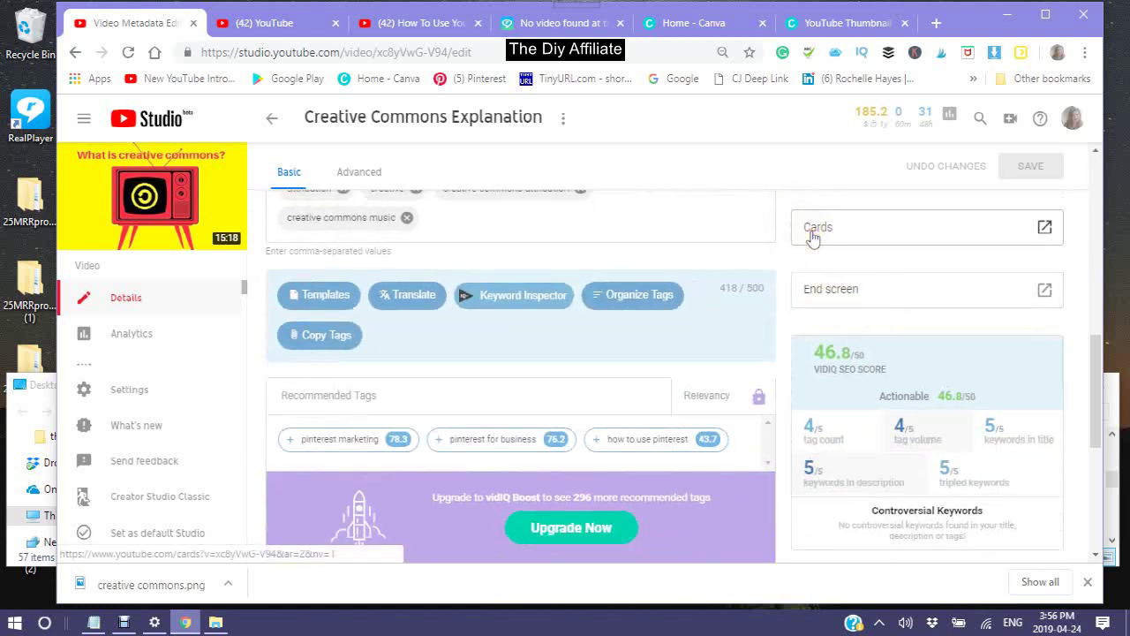
click(1046, 229)
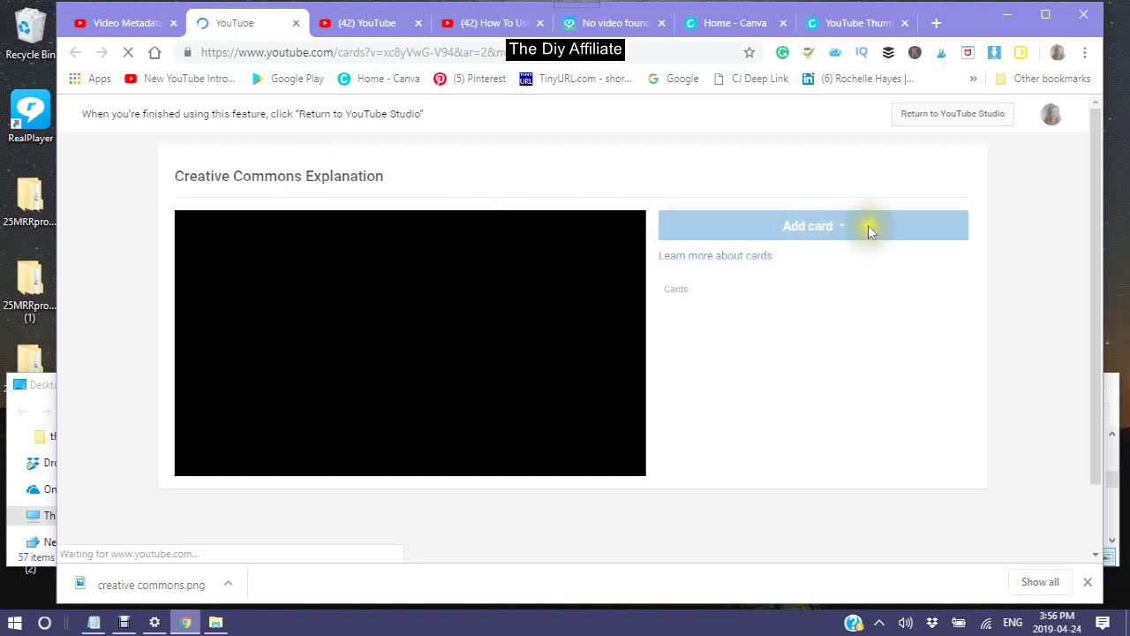
click(777, 231)
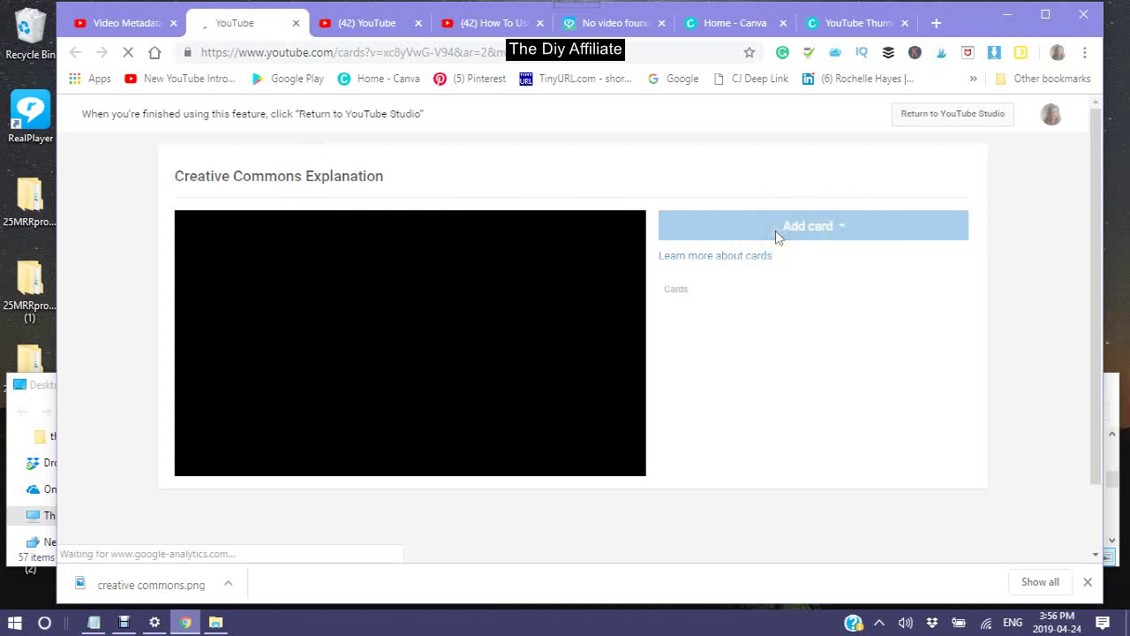
click(682, 413)
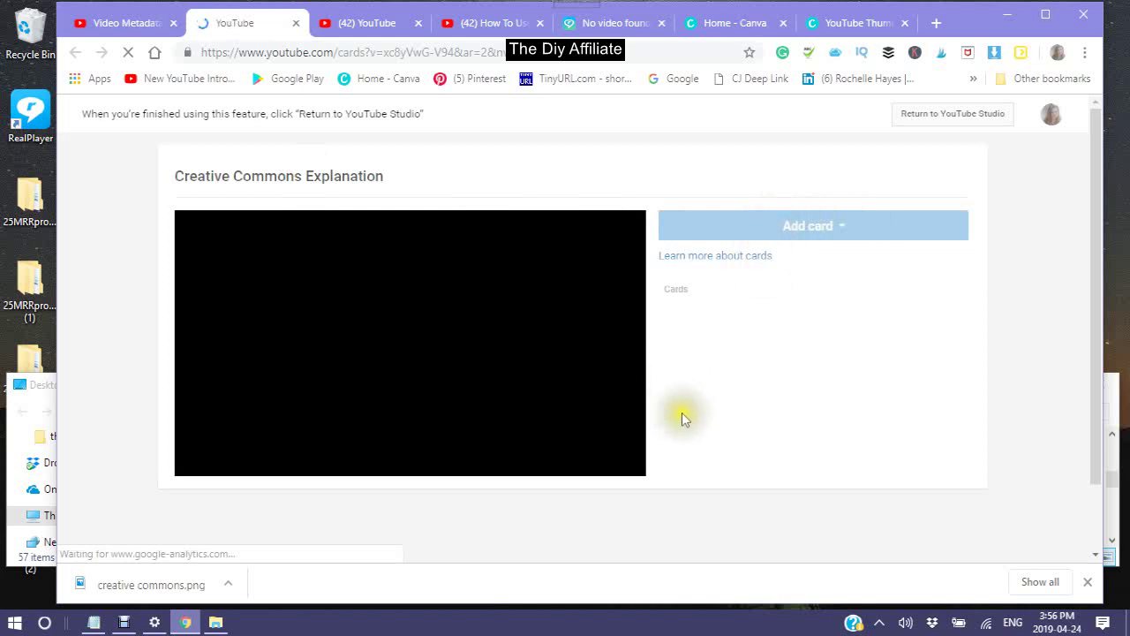
click(708, 457)
click(696, 455)
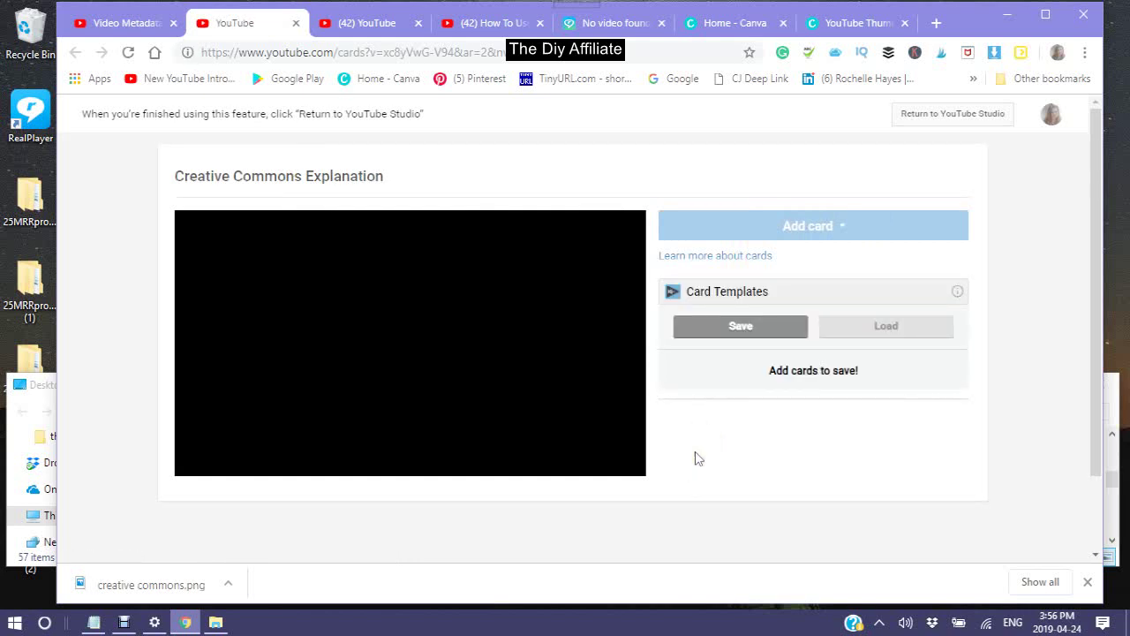
click(695, 459)
click(691, 467)
click(748, 326)
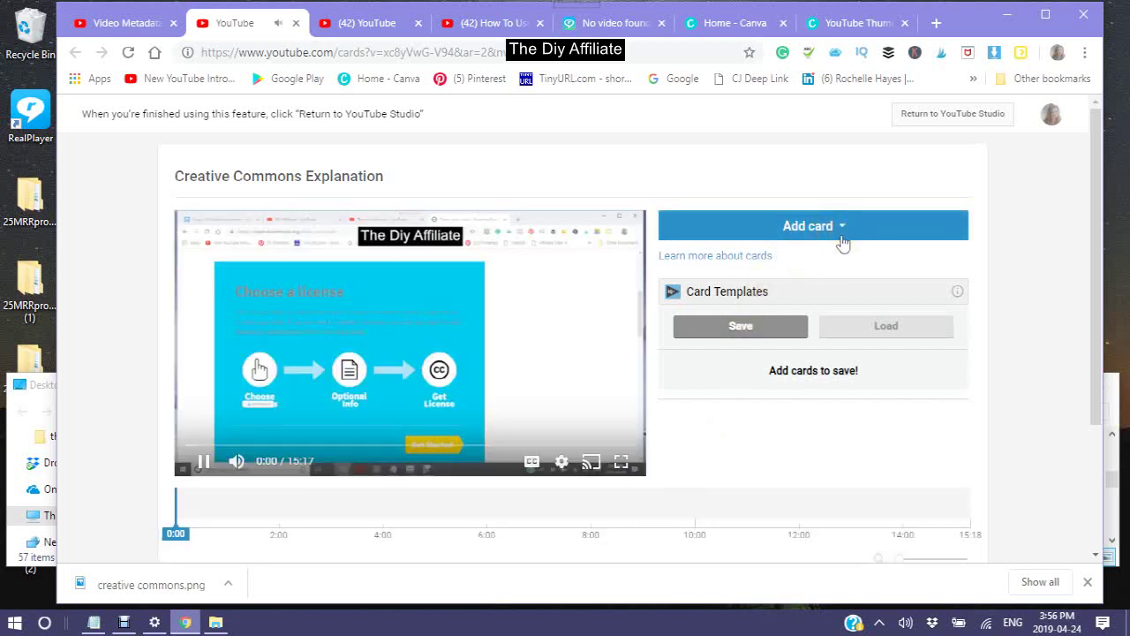
Show the available card types and move the card position on the video timeline to about 6:22
click(844, 231)
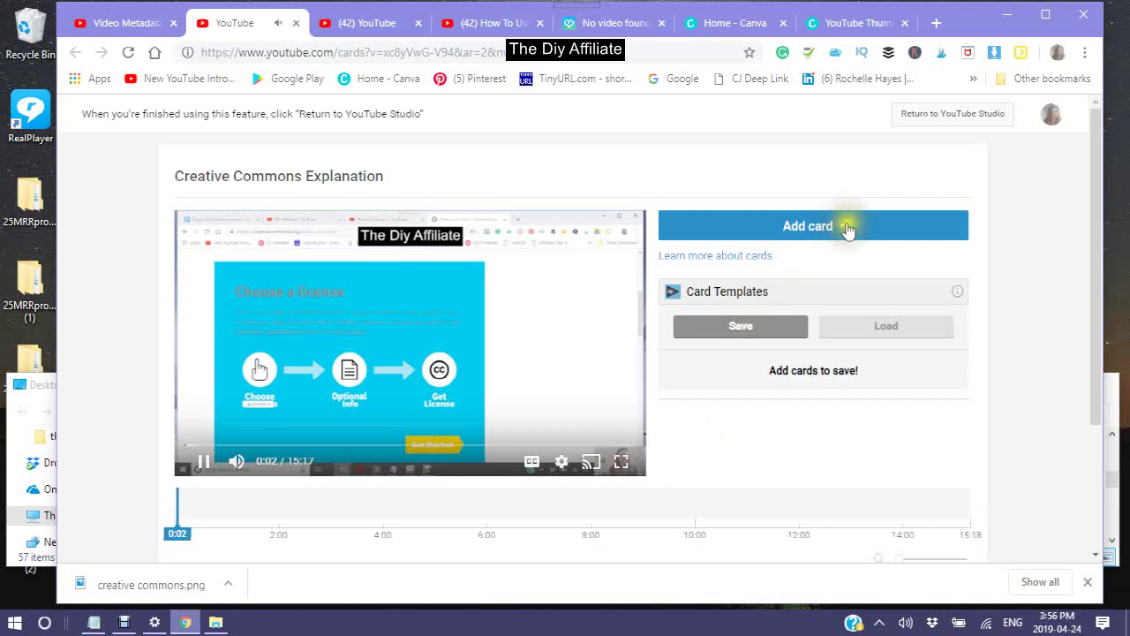
click(842, 231)
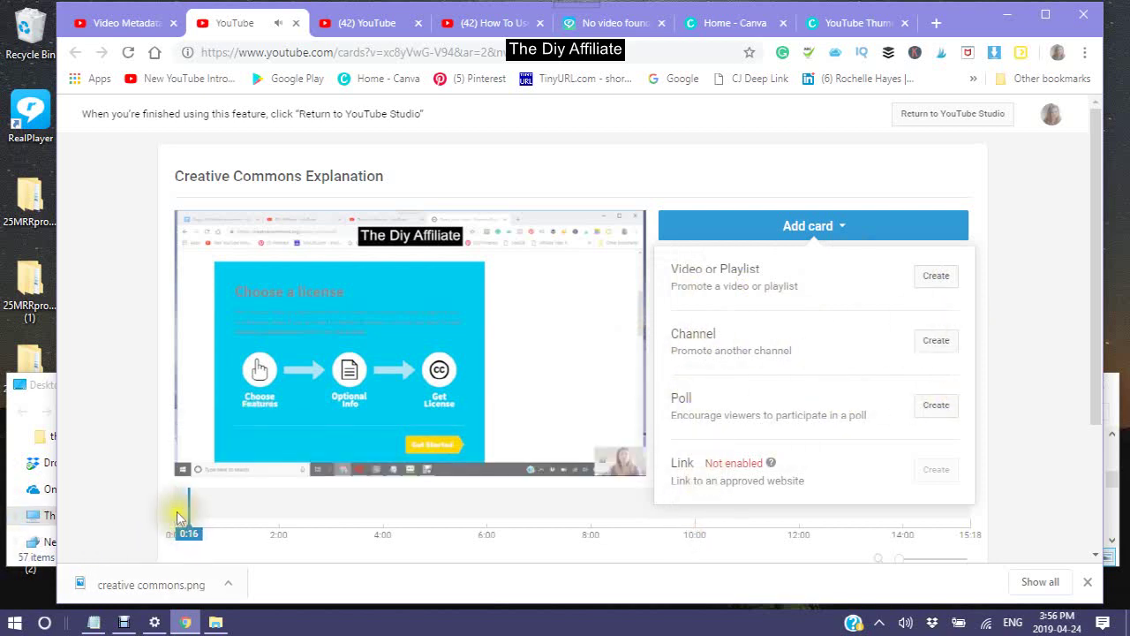
drag(190, 505, 501, 509)
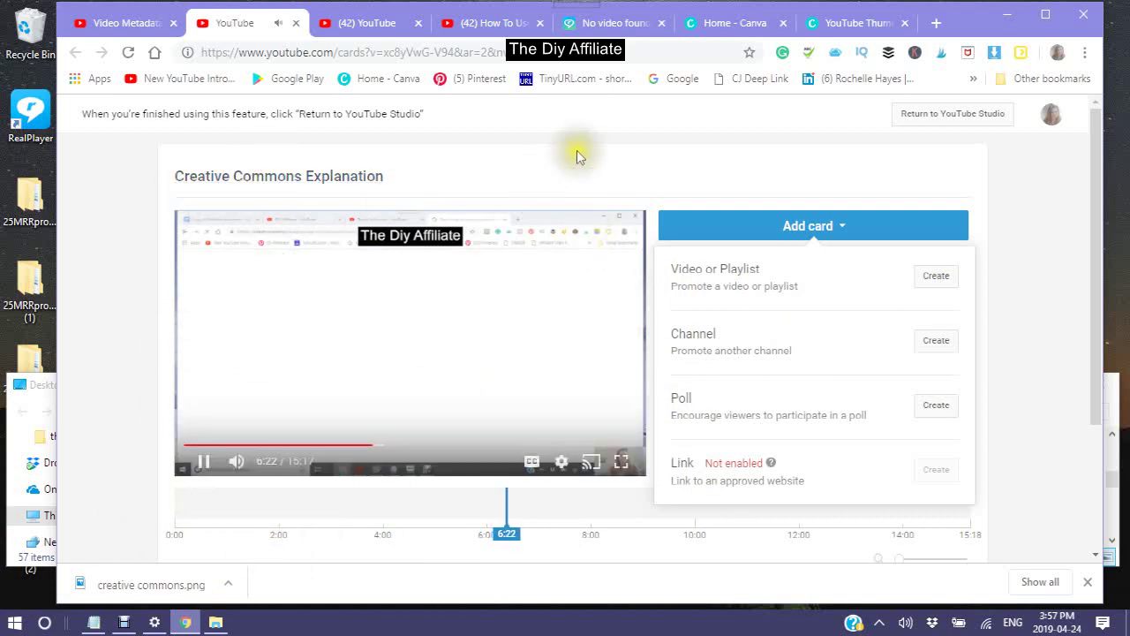
Start a Video or Playlist card and choose the upload How to Get 1000 Subs and 4000 Watch Time Hours
click(938, 277)
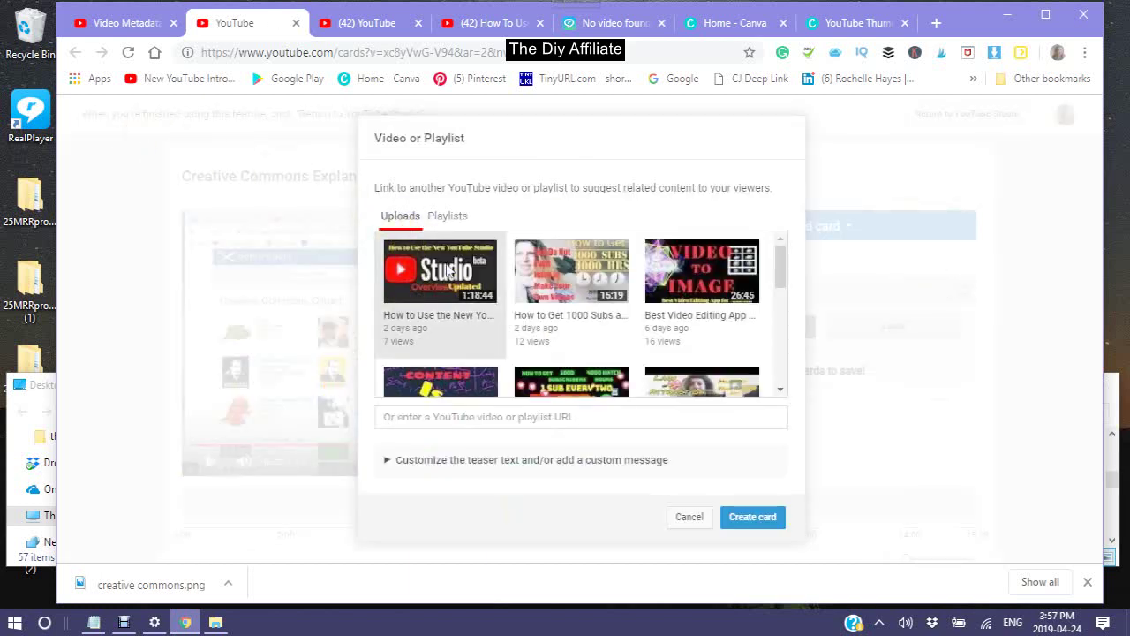
scroll(446, 291, down, 5)
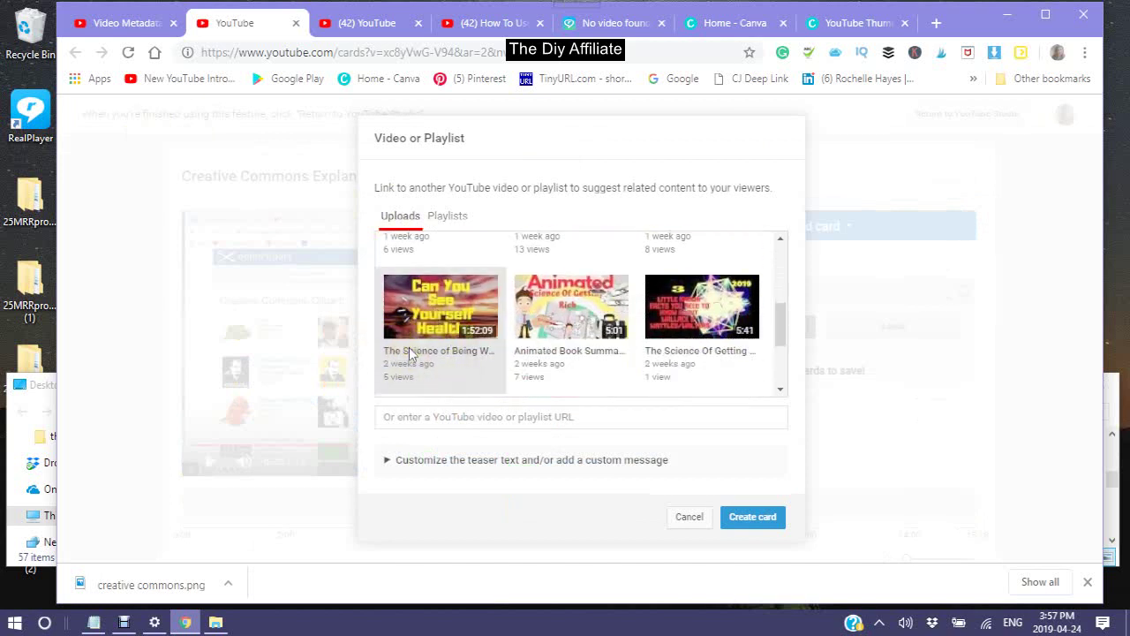
scroll(409, 353, up, 3)
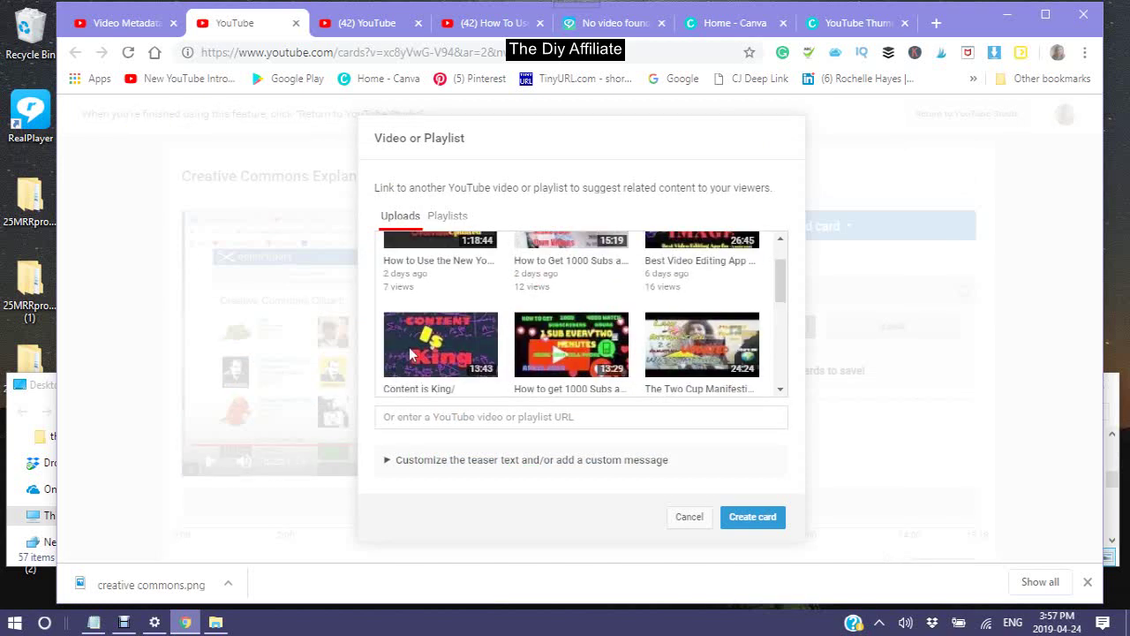
scroll(409, 347, up, 1)
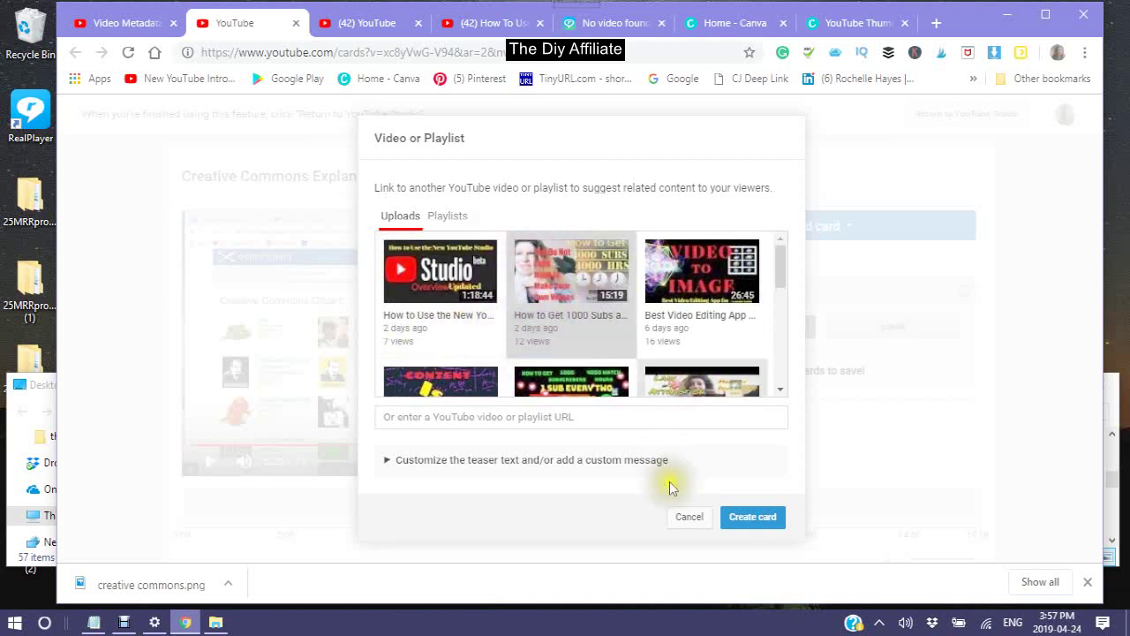
Expand the card's text customization and enter the custom message "How to Get 1000 subs 4000 hrs"
click(390, 460)
click(400, 488)
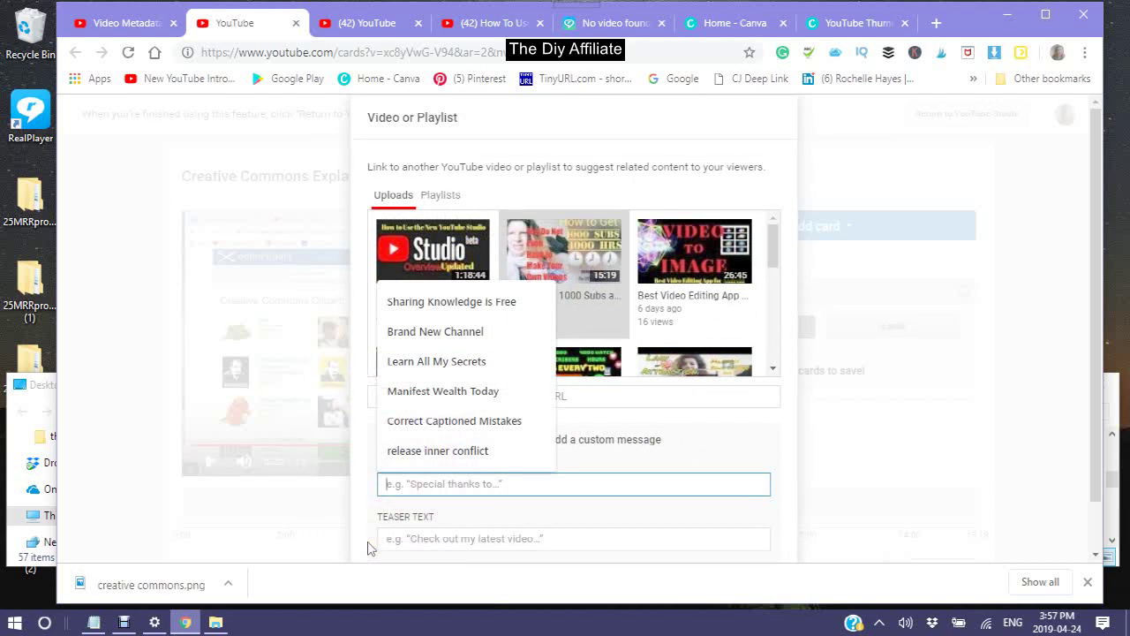
text(How to Get 1000 subs 4000 hrs)
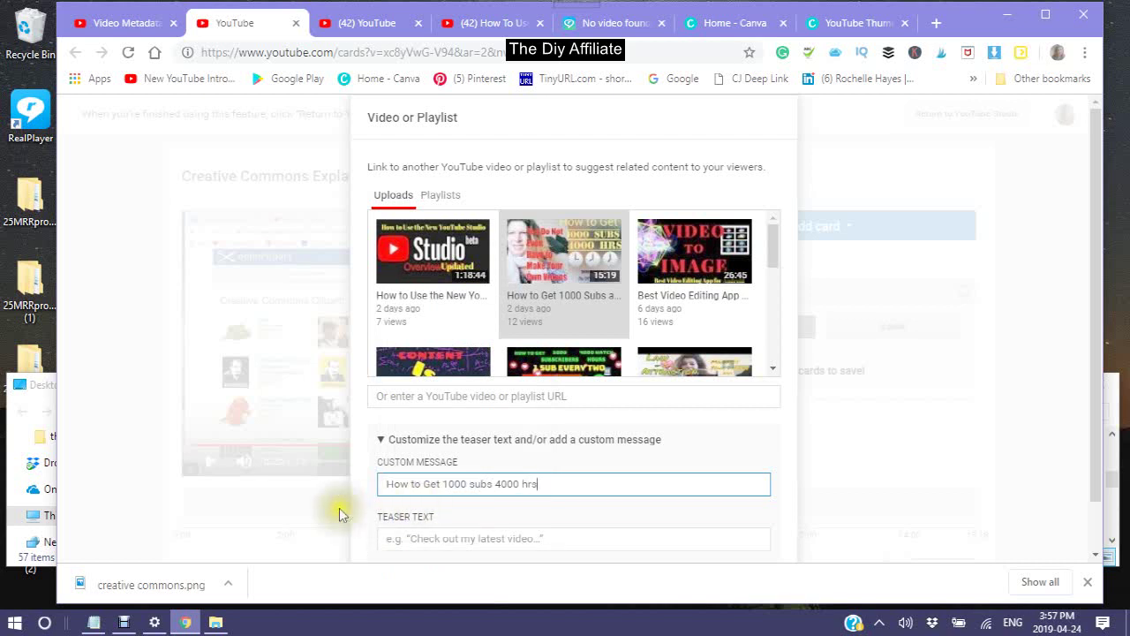
Enter "All my secrets tips and tricks" as the card's teaser text and create the card
scroll(393, 494, down, 1)
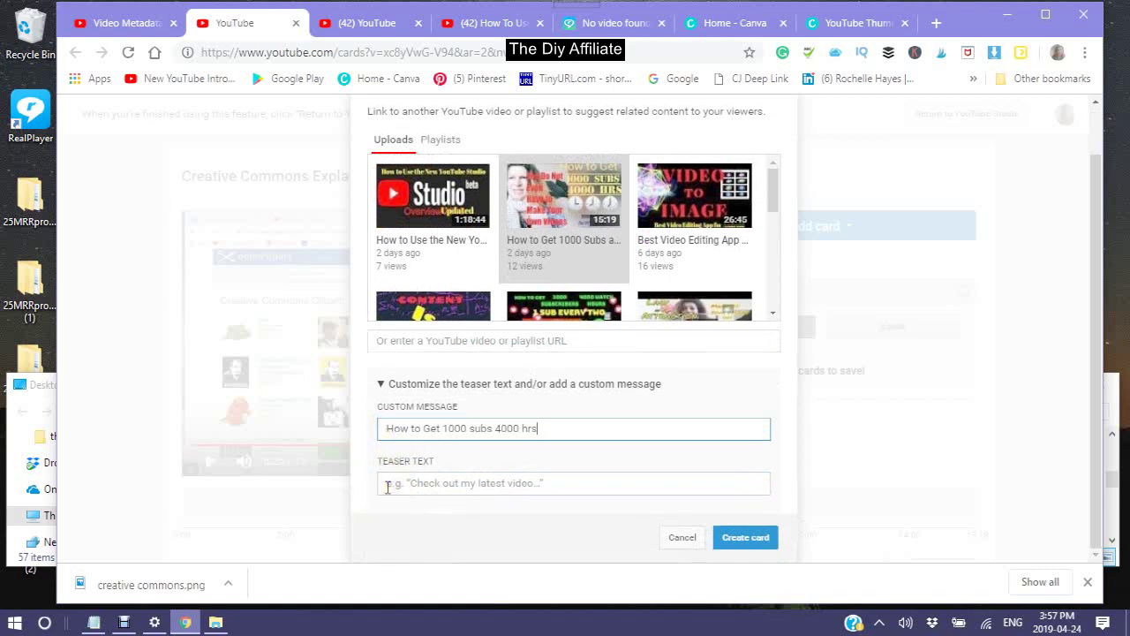
click(387, 488)
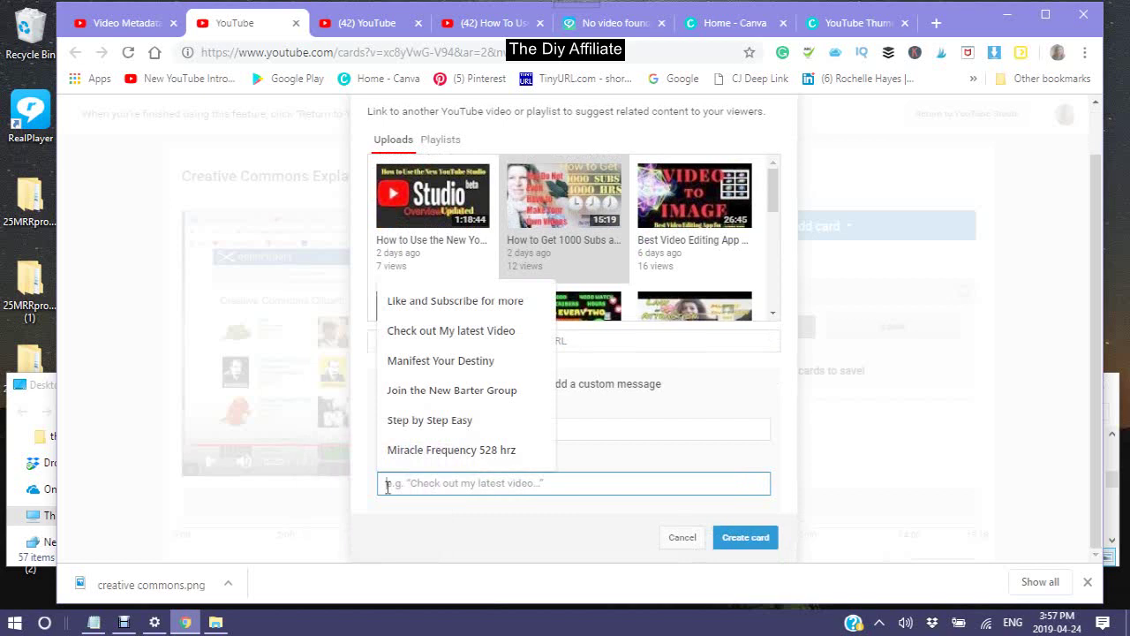
text(All my secrets tips)
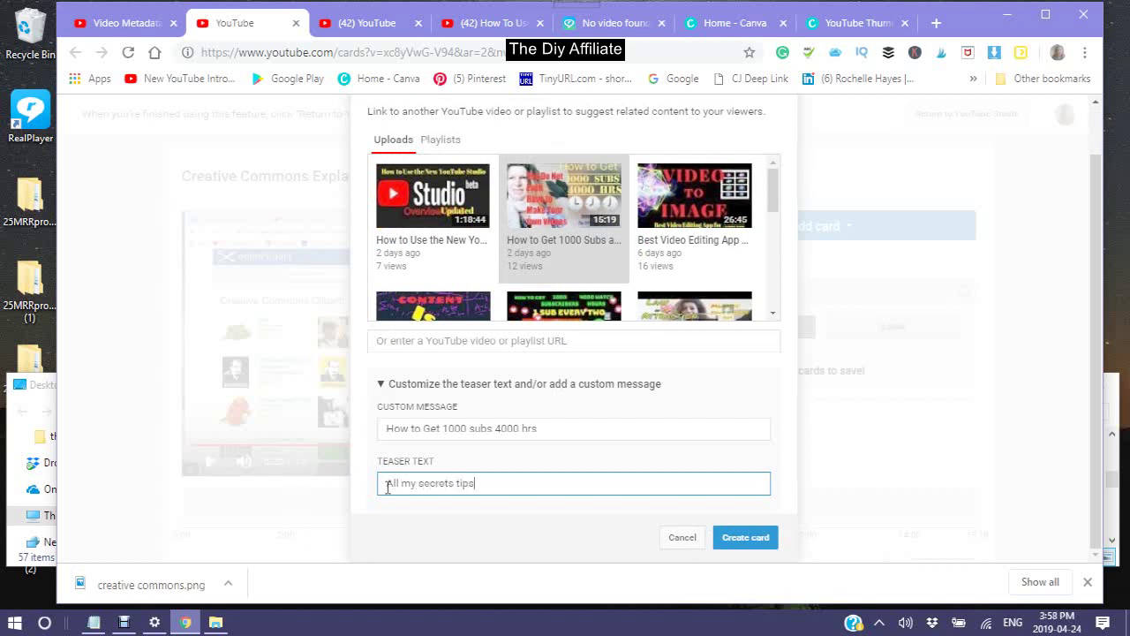
text(nd tricks)
click(743, 540)
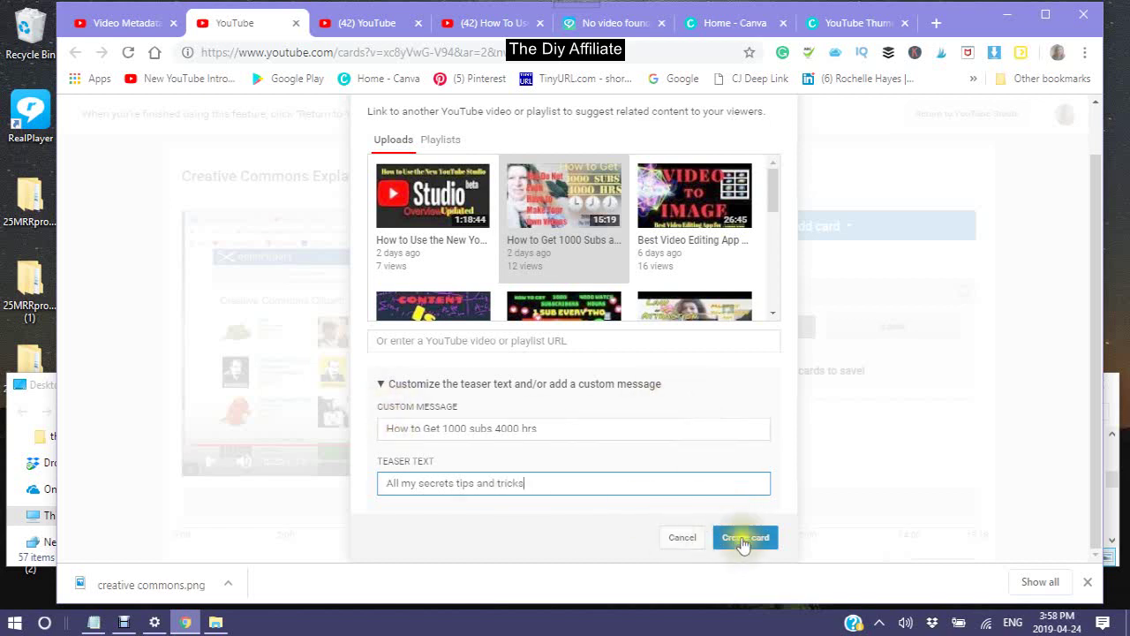
click(536, 446)
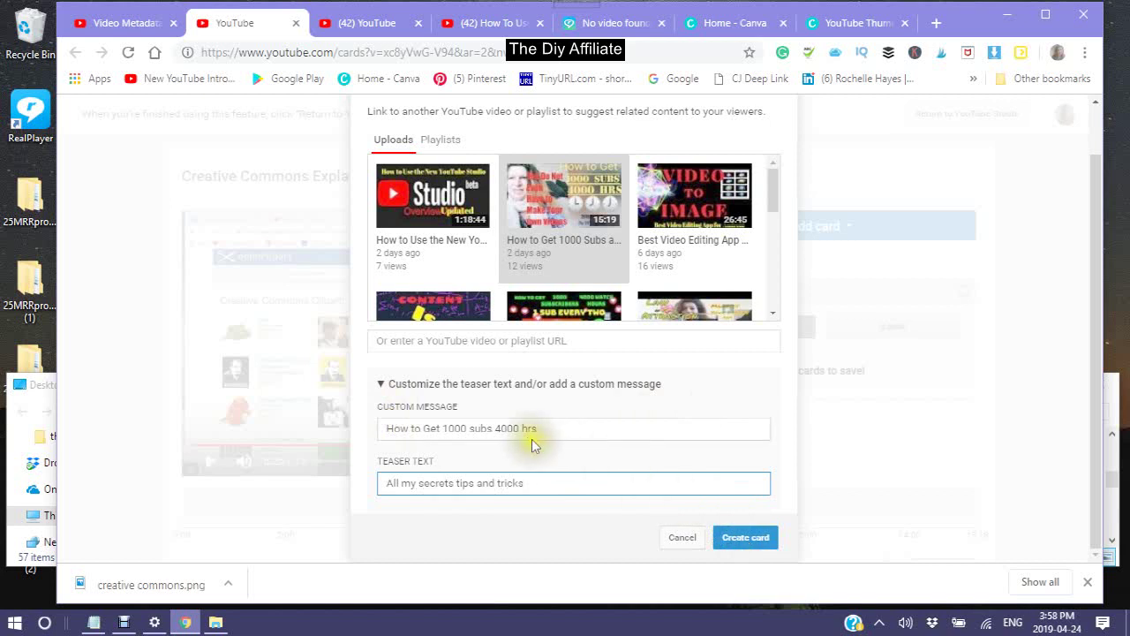
click(751, 541)
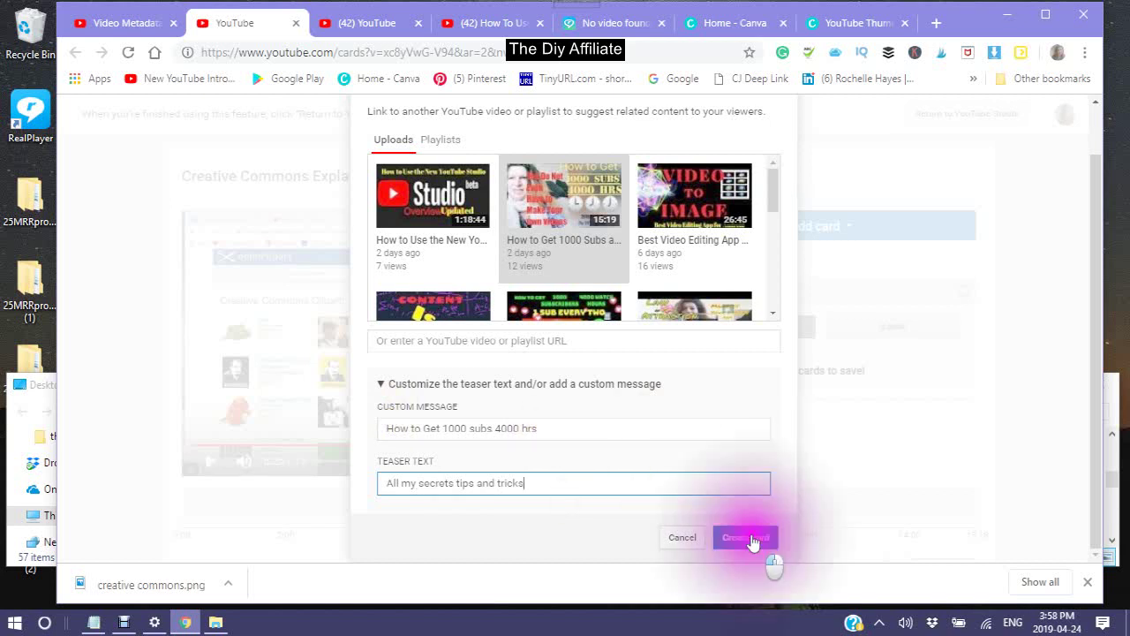
click(751, 541)
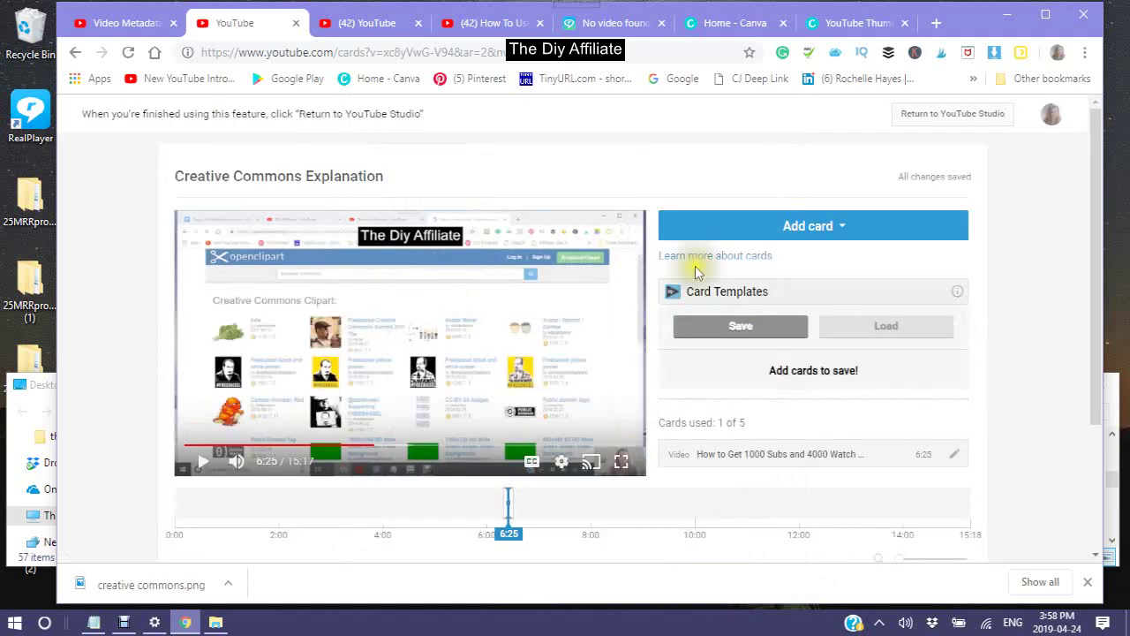
Start a second Video or Playlist card and show the channel's playlists as link targets
scroll(635, 395, down, 3)
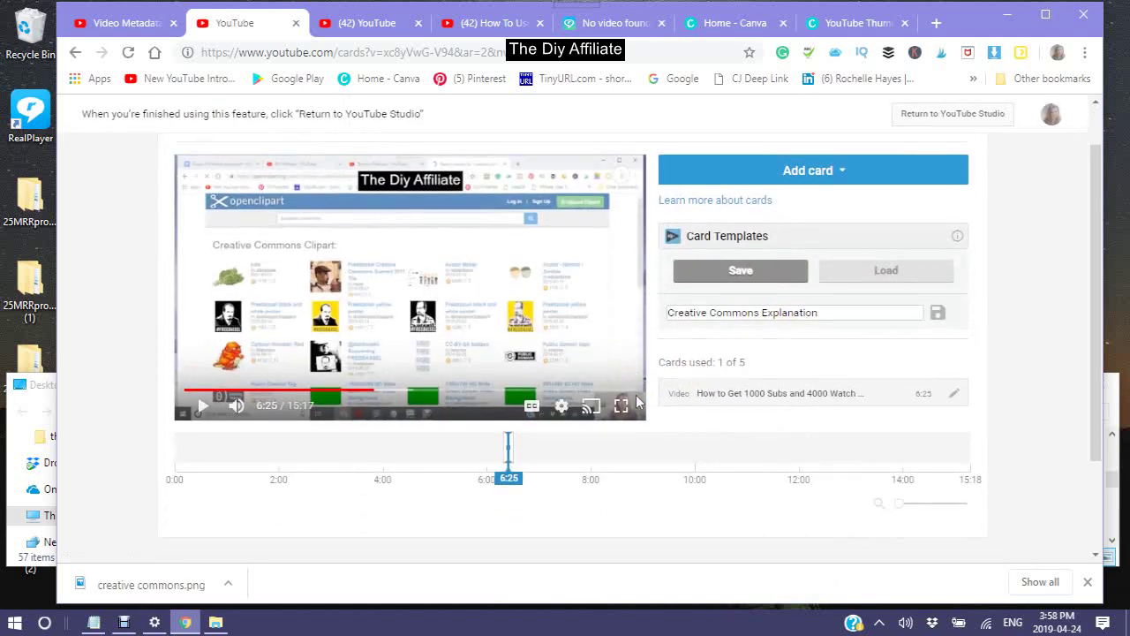
scroll(647, 261, up, 3)
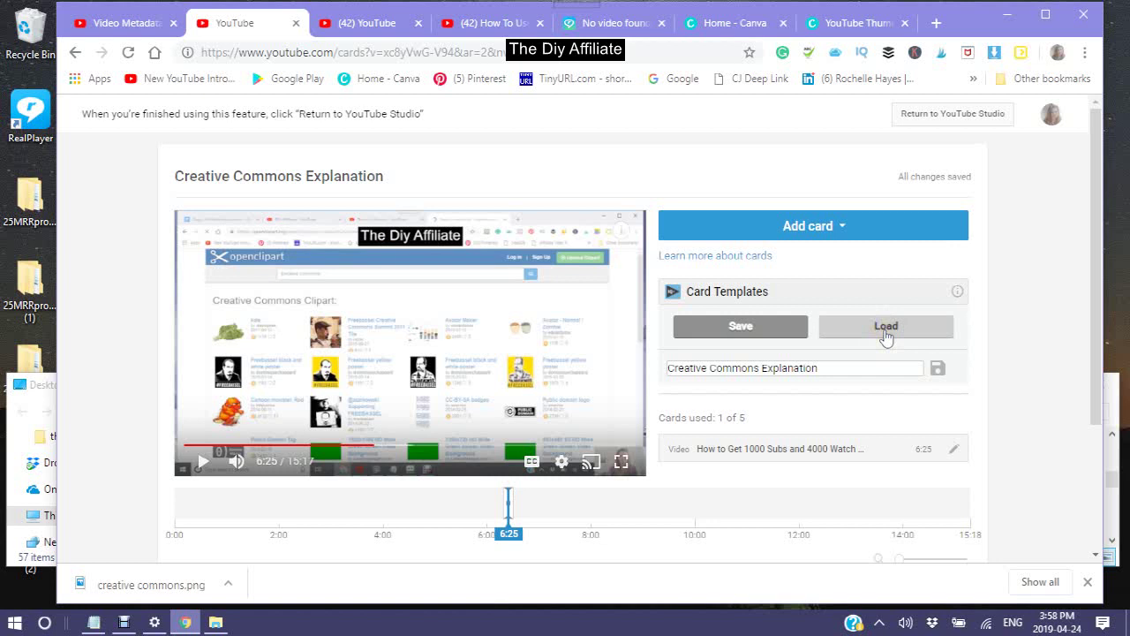
click(843, 229)
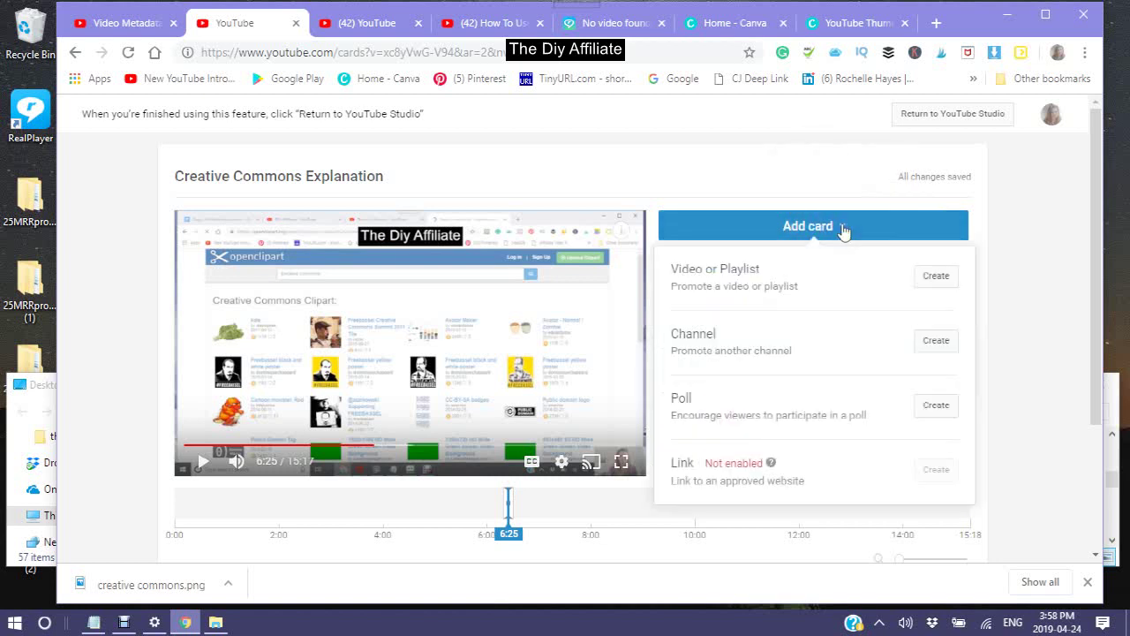
click(946, 281)
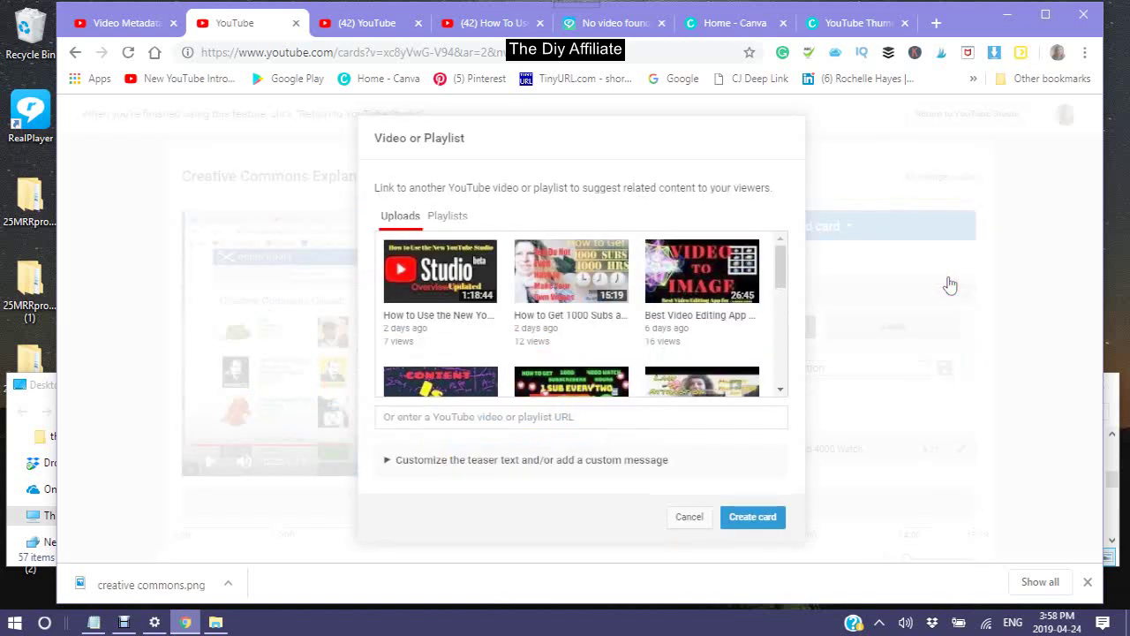
click(446, 221)
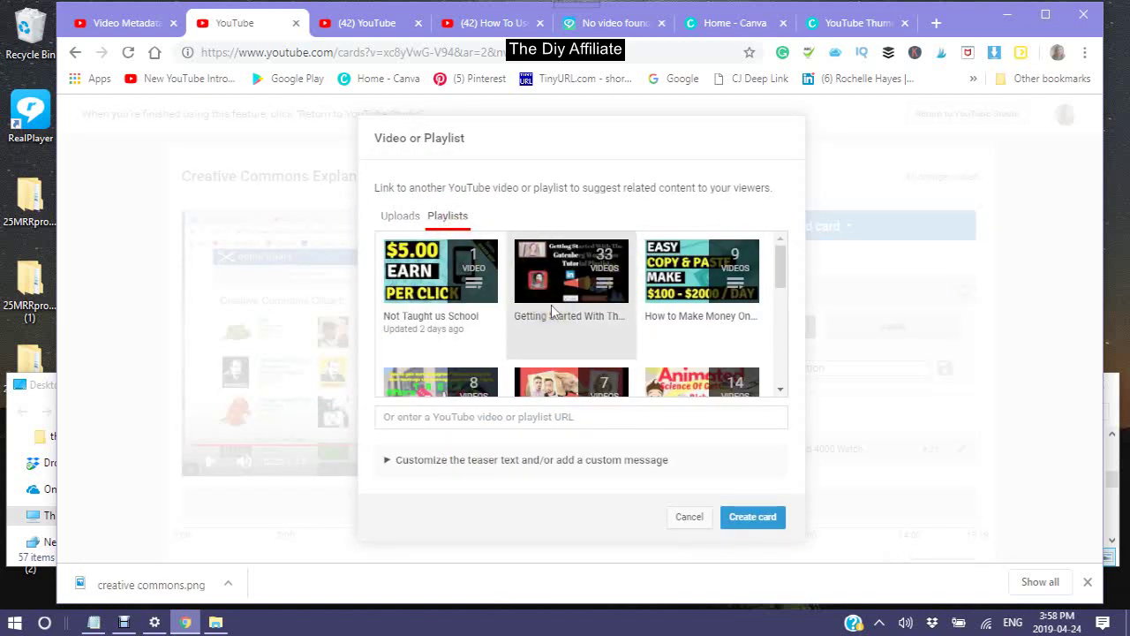
Browse the available playlists and choose Getting Started With The Gutenberg WordPress Editor for the card
scroll(523, 327, down, 1)
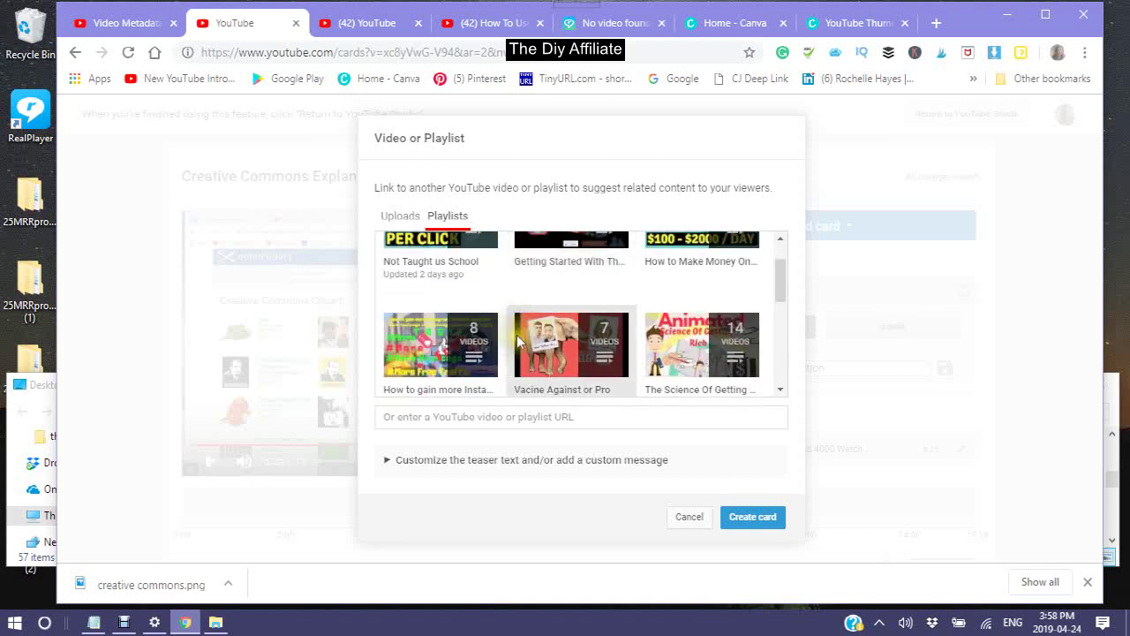
scroll(519, 340, up, 1)
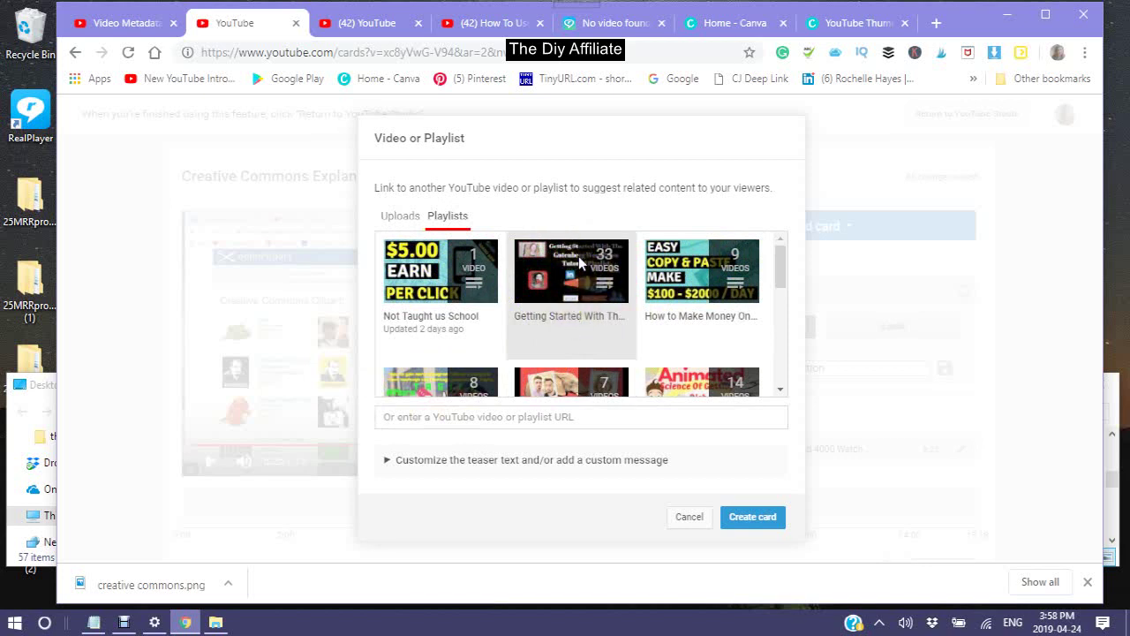
scroll(575, 260, down, 3)
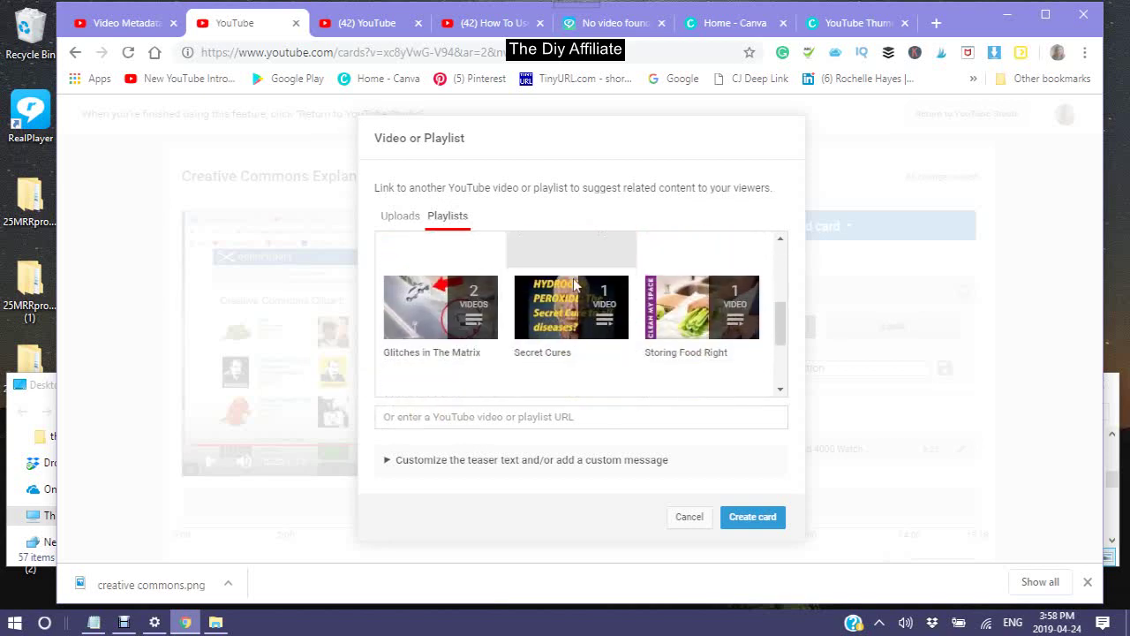
scroll(593, 349, up, 1)
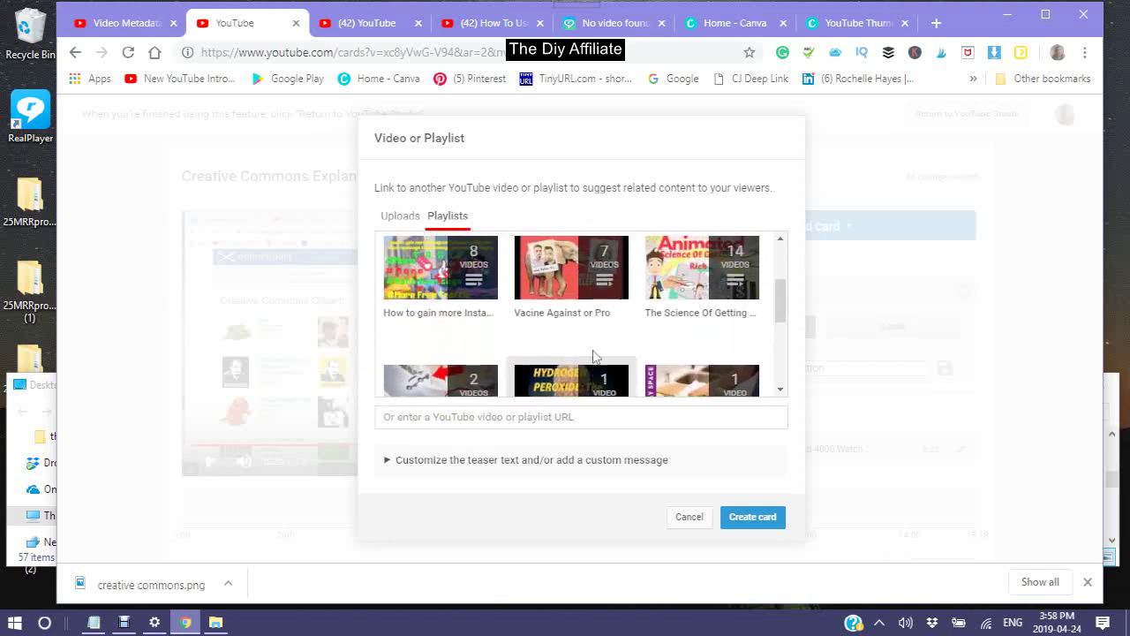
scroll(593, 353, up, 1)
scroll(592, 355, down, 2)
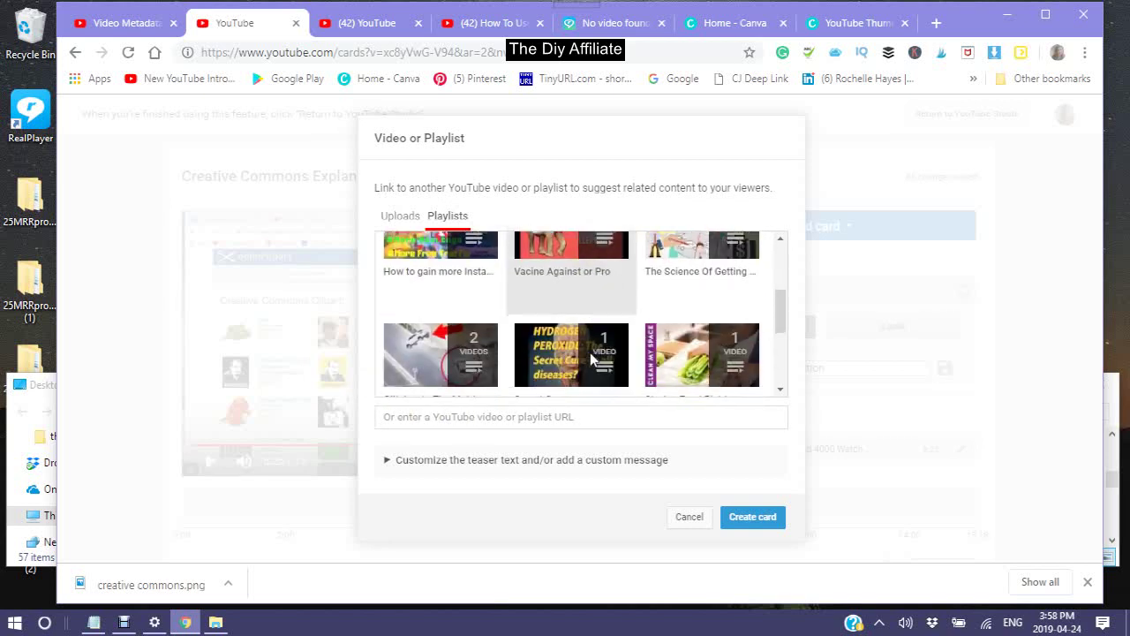
scroll(592, 353, down, 1)
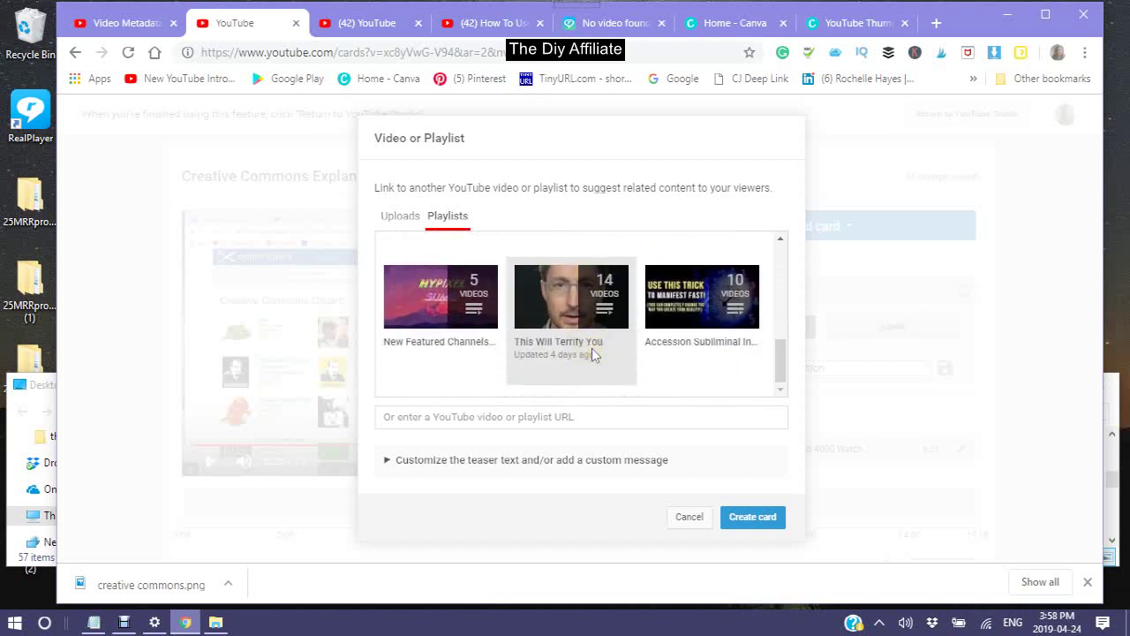
scroll(592, 350, up, 2)
scroll(592, 352, up, 1)
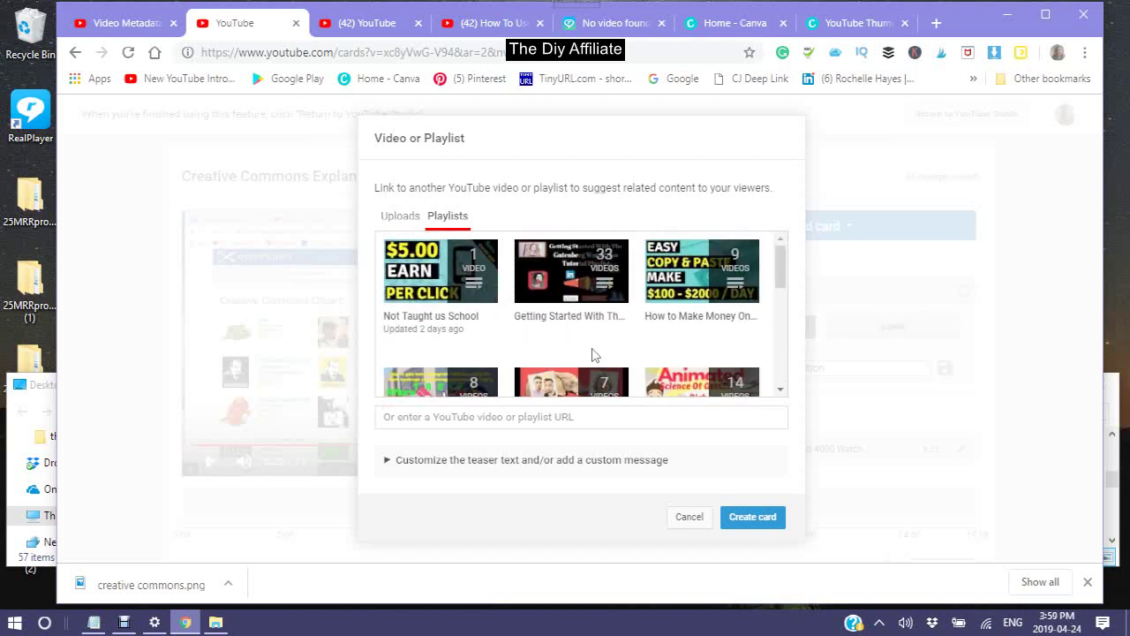
click(567, 273)
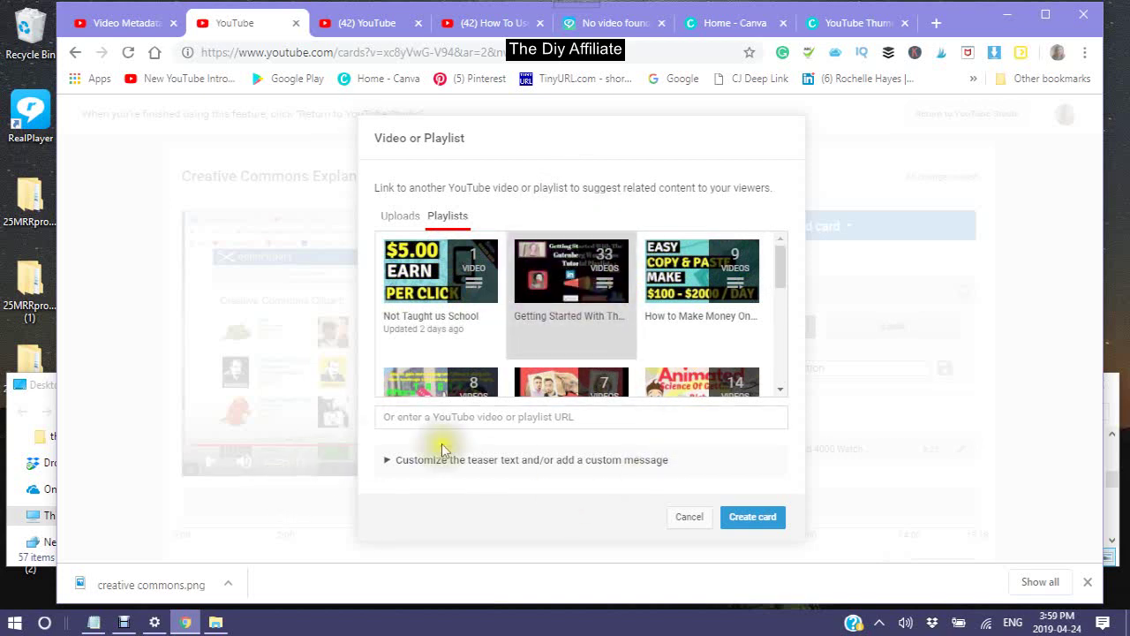
Expand the playlist card's text customization and enter the custom message "Gutenberg"
click(389, 460)
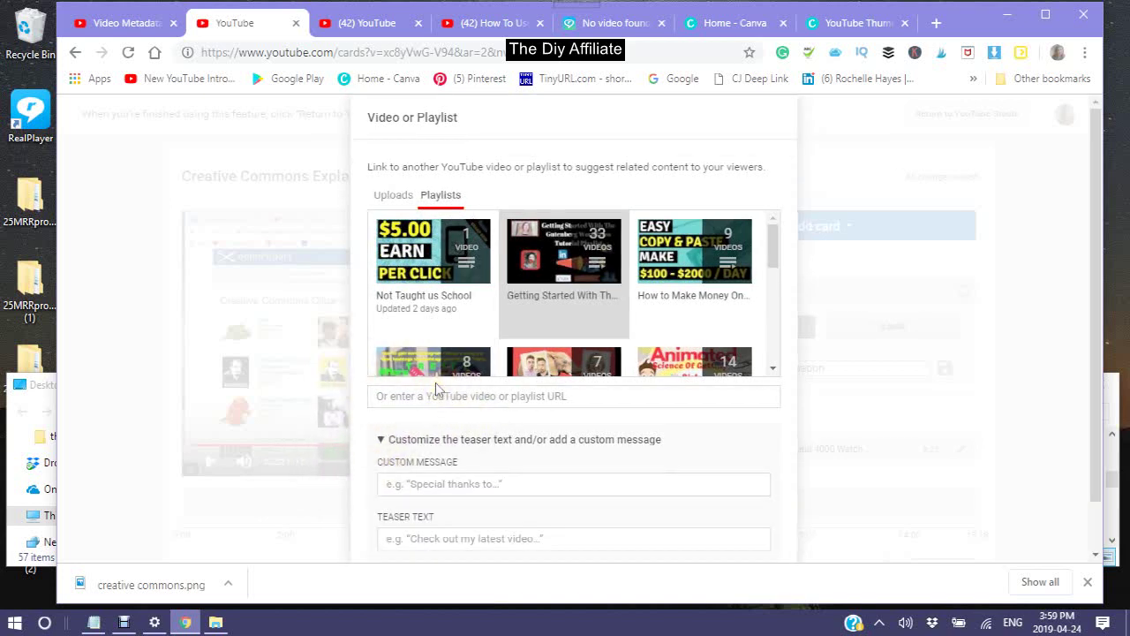
click(395, 485)
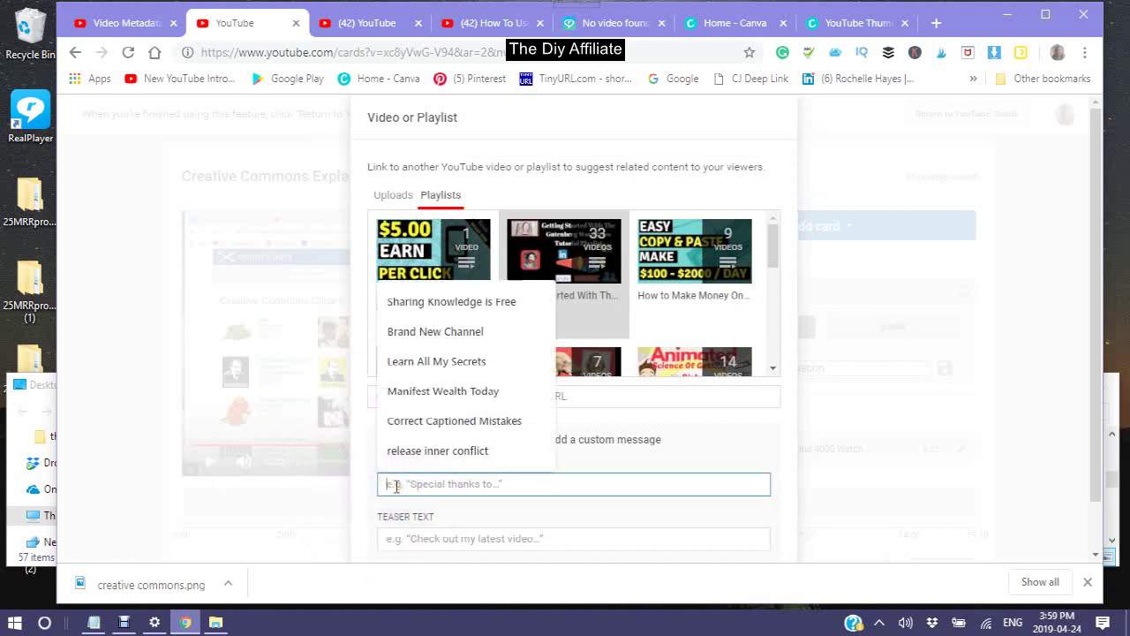
text(Getten)
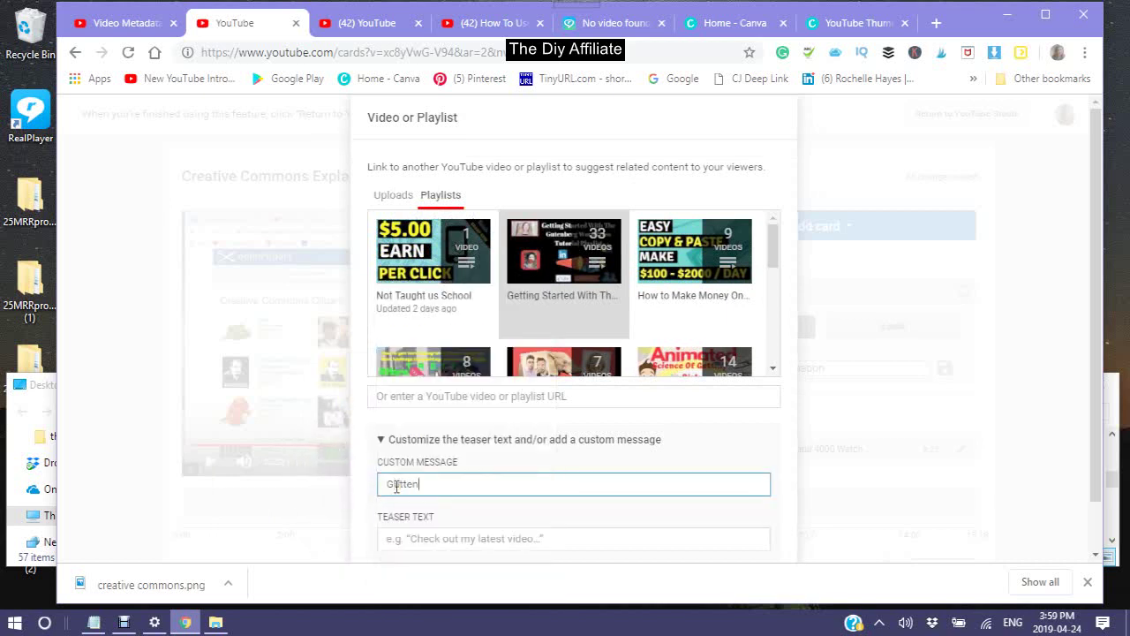
text(berg)
click(400, 484)
key(BackSpace)
text(u)
click(407, 484)
key(BackSpace)
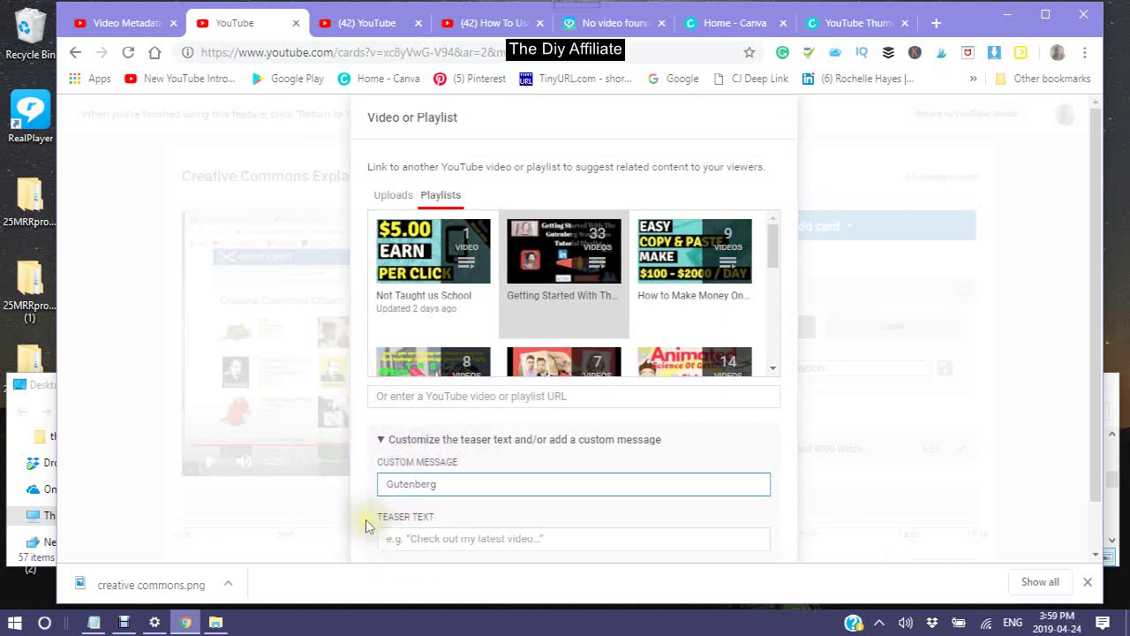
Enter "The ultimate Gutenberg Plugin" as the playlist card's teaser text and create the card
click(385, 544)
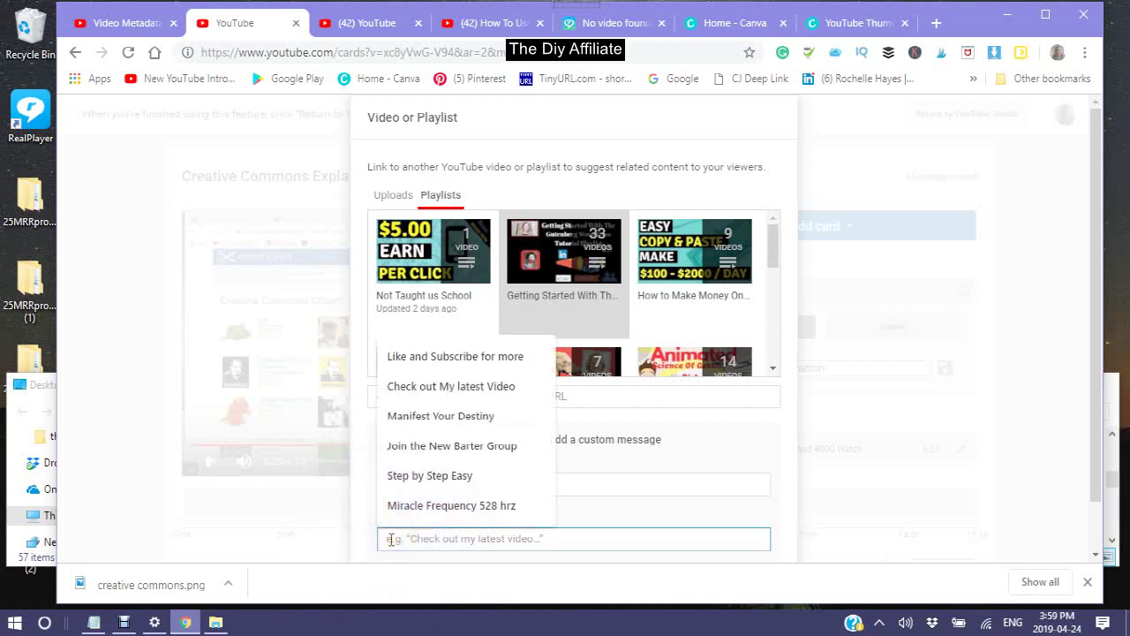
text(The)
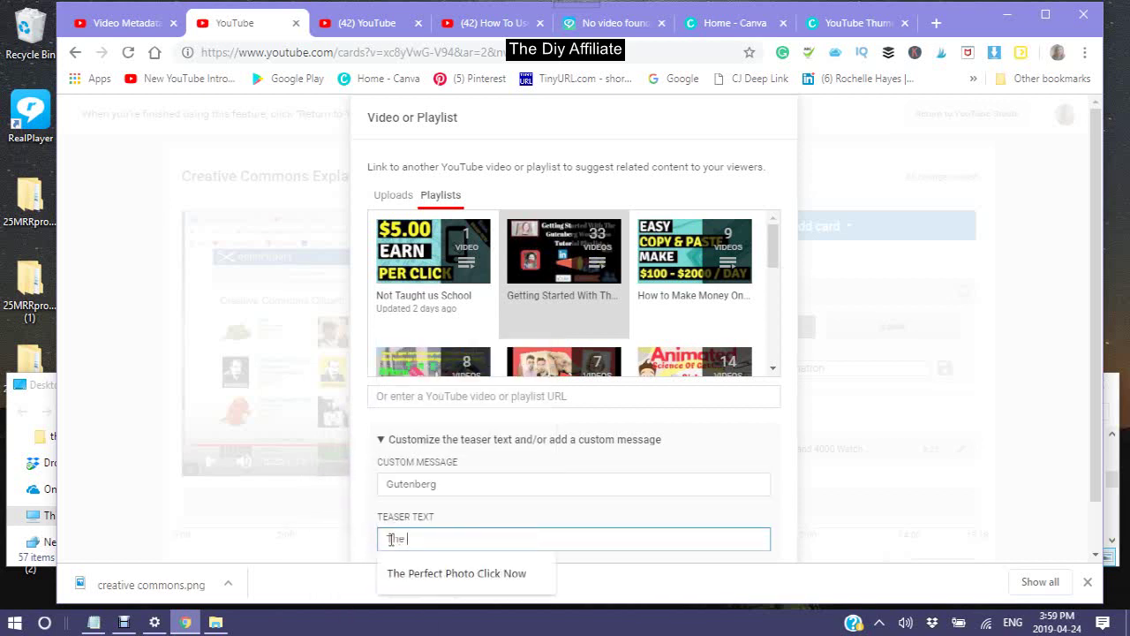
text( ul)
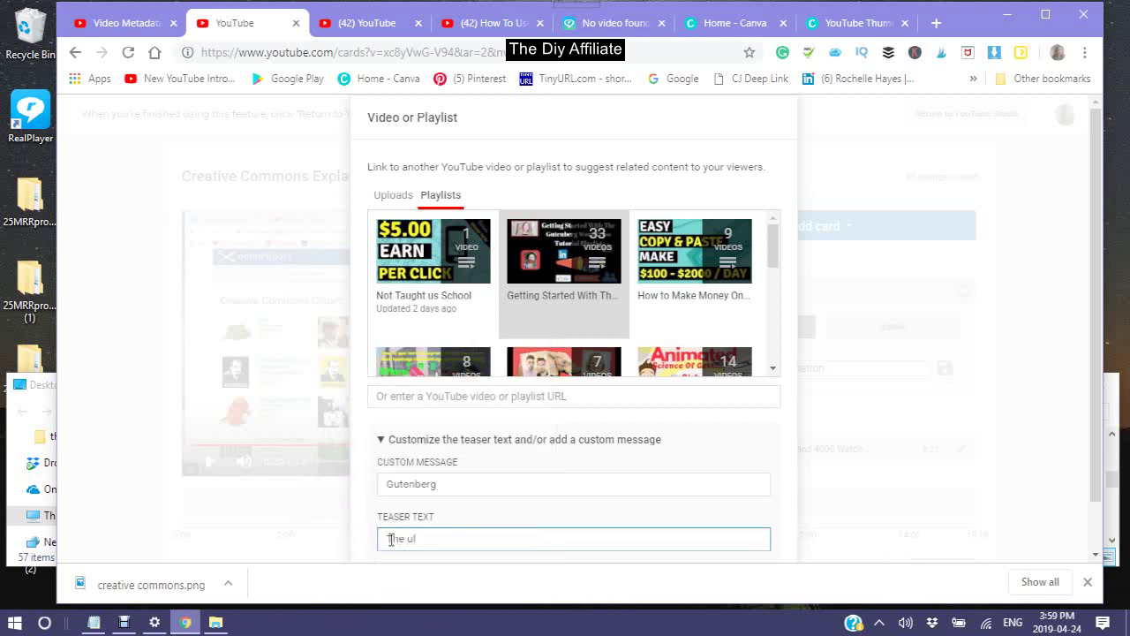
text(timate Gutenberg Plugin)
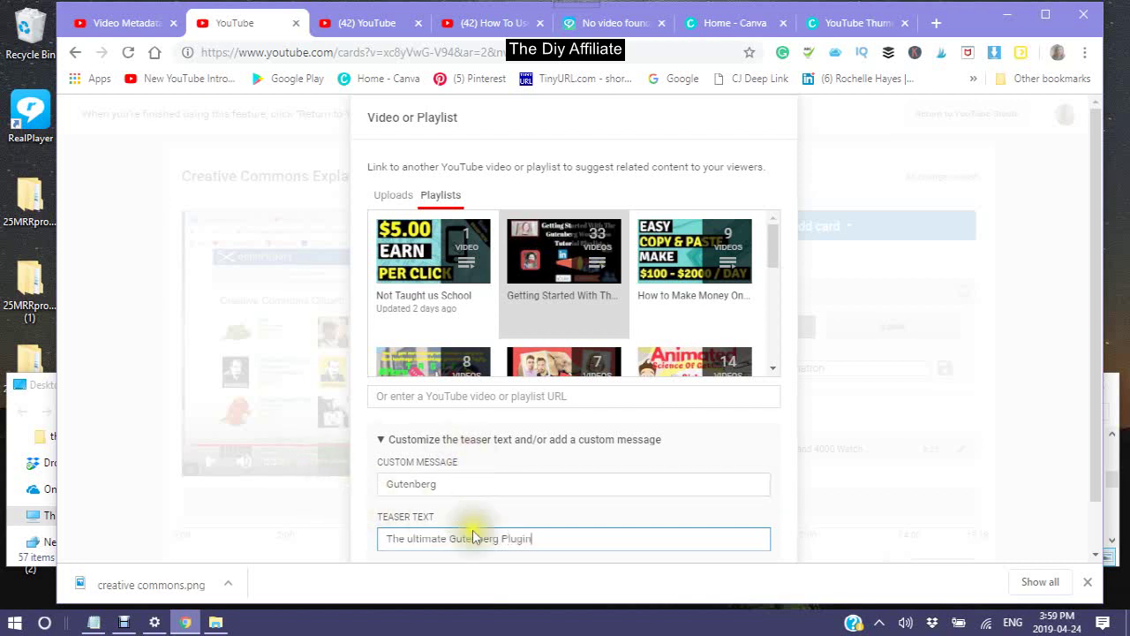
scroll(514, 527, down, 1)
click(752, 541)
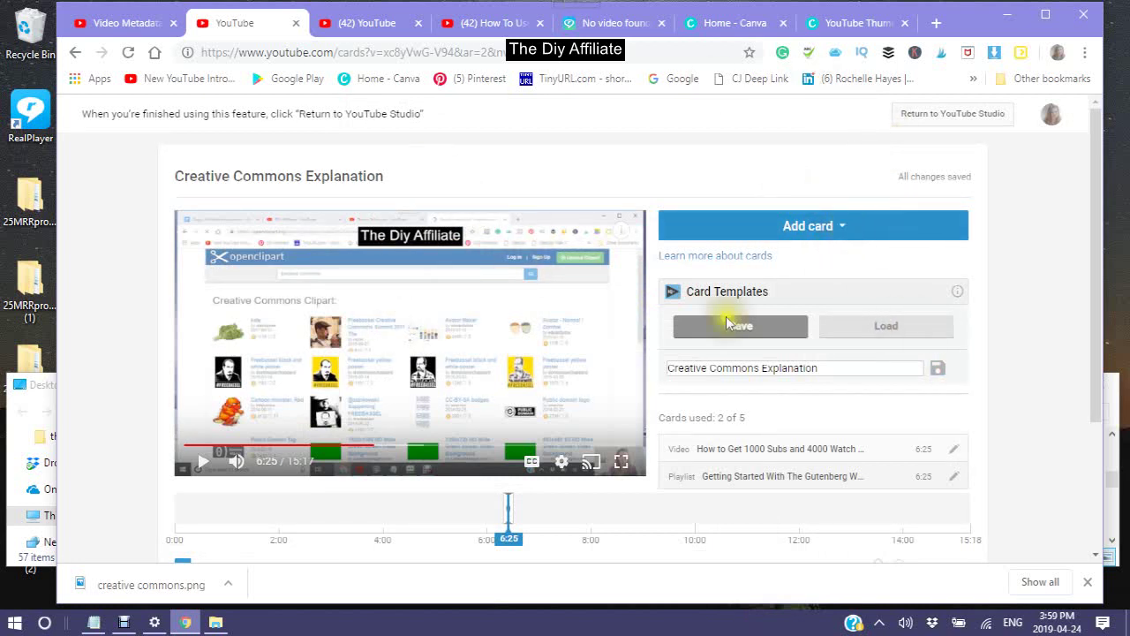
Move the Gutenberg playlist card to 7:09 on the timeline and preview both cards in the video player
mouse_move(508, 517)
mouse_down()
mouse_move(526, 503)
mouse_move(550, 517)
mouse_move(538, 535)
mouse_move(560, 535)
mouse_move(545, 510)
mouse_up()
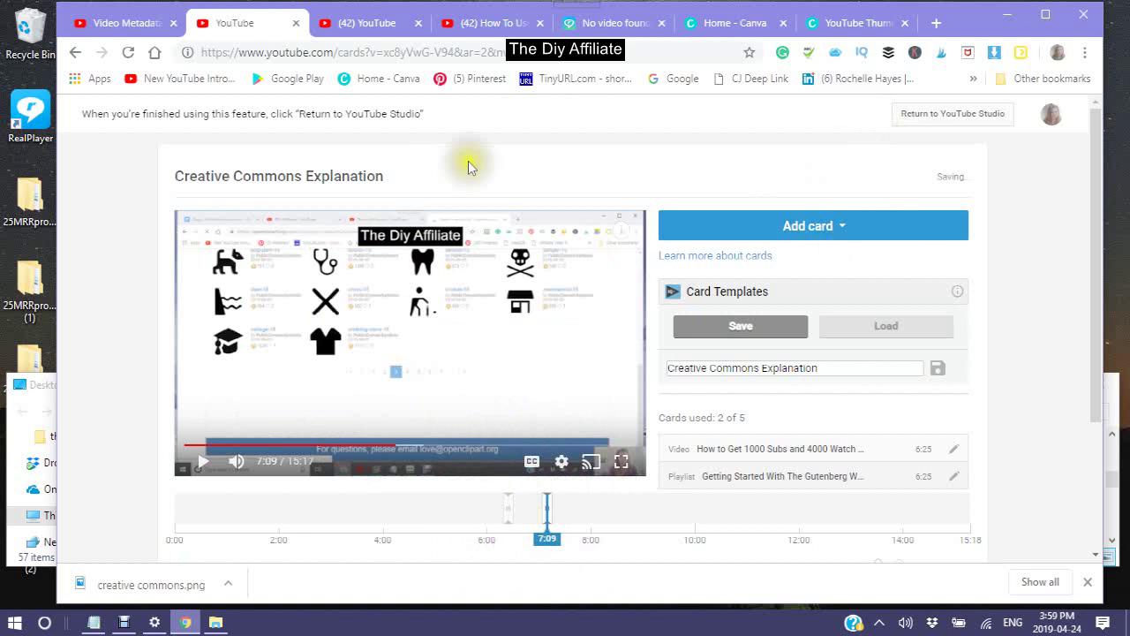
click(624, 235)
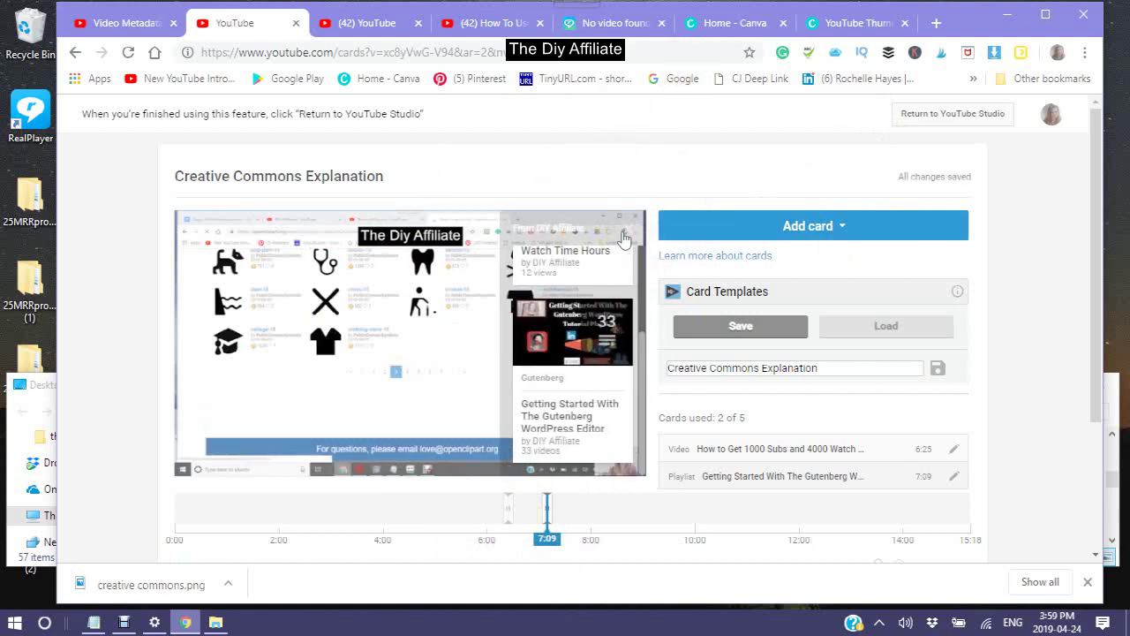
scroll(572, 393, up, 3)
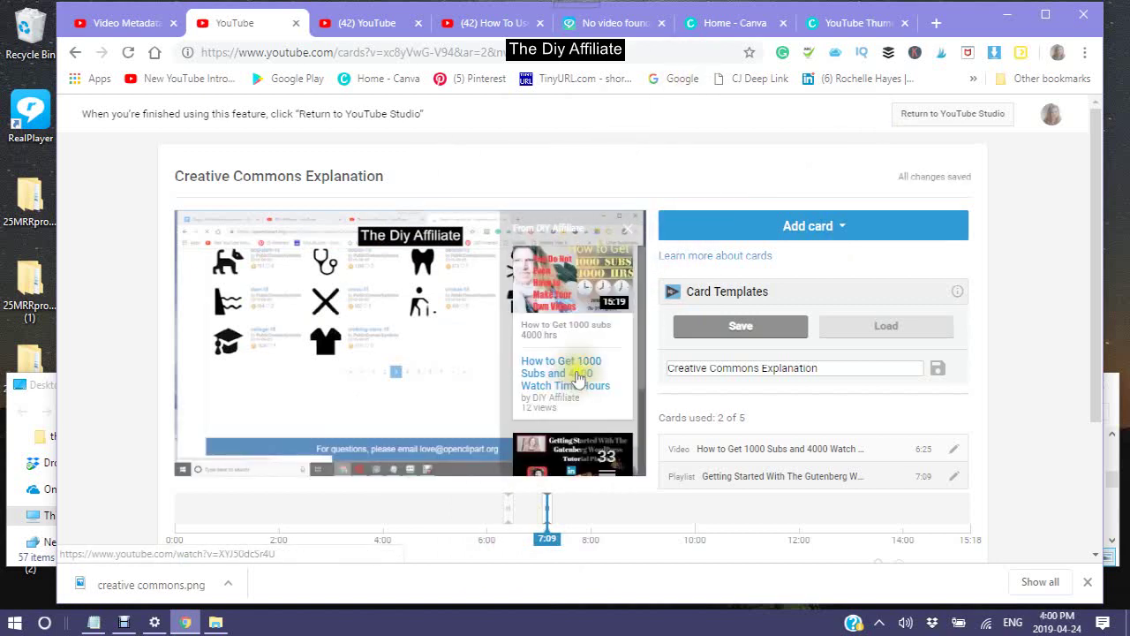
scroll(574, 379, down, 3)
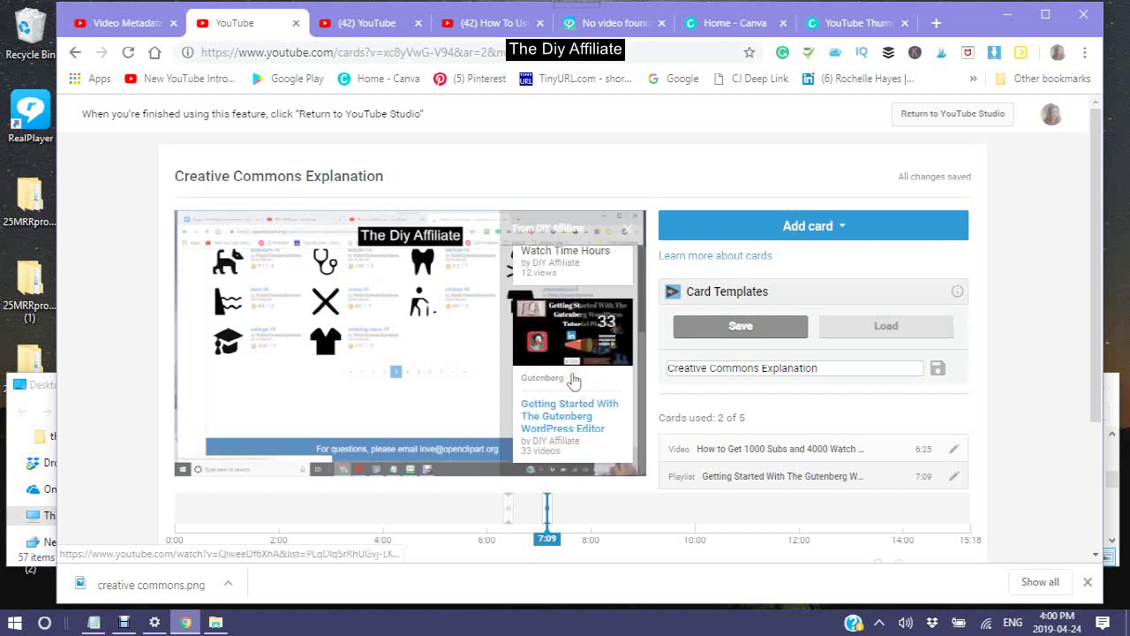
Spread the cards along the timeline, placing the video card at 6:05 and the Gutenberg playlist card at 9:51
click(499, 520)
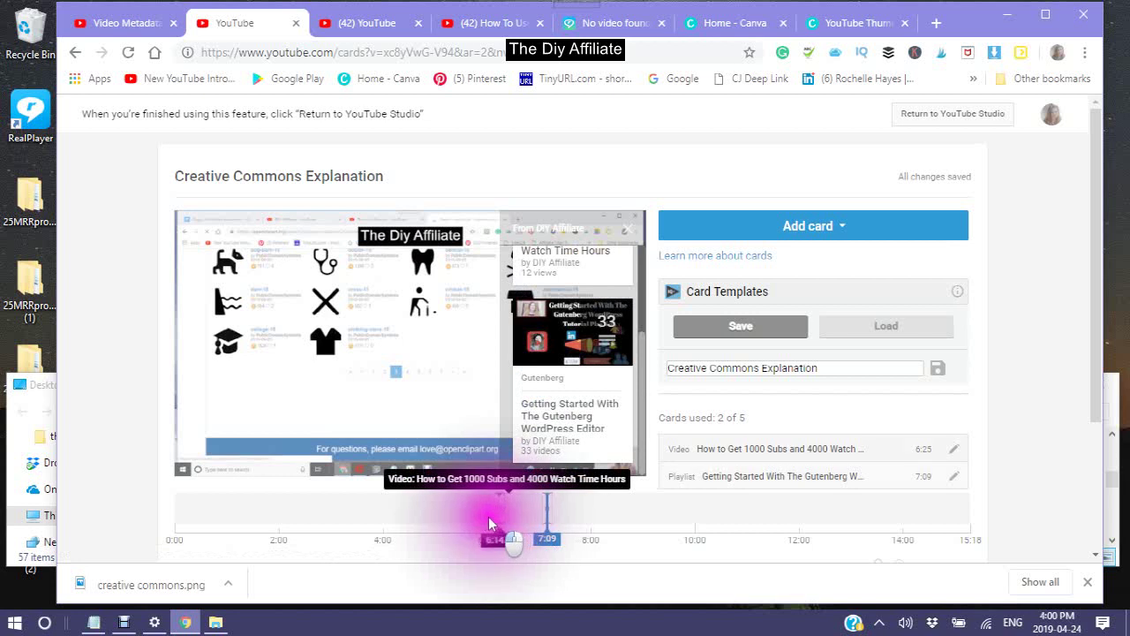
mouse_move(549, 515)
mouse_down()
mouse_move(685, 511)
mouse_move(690, 521)
mouse_up()
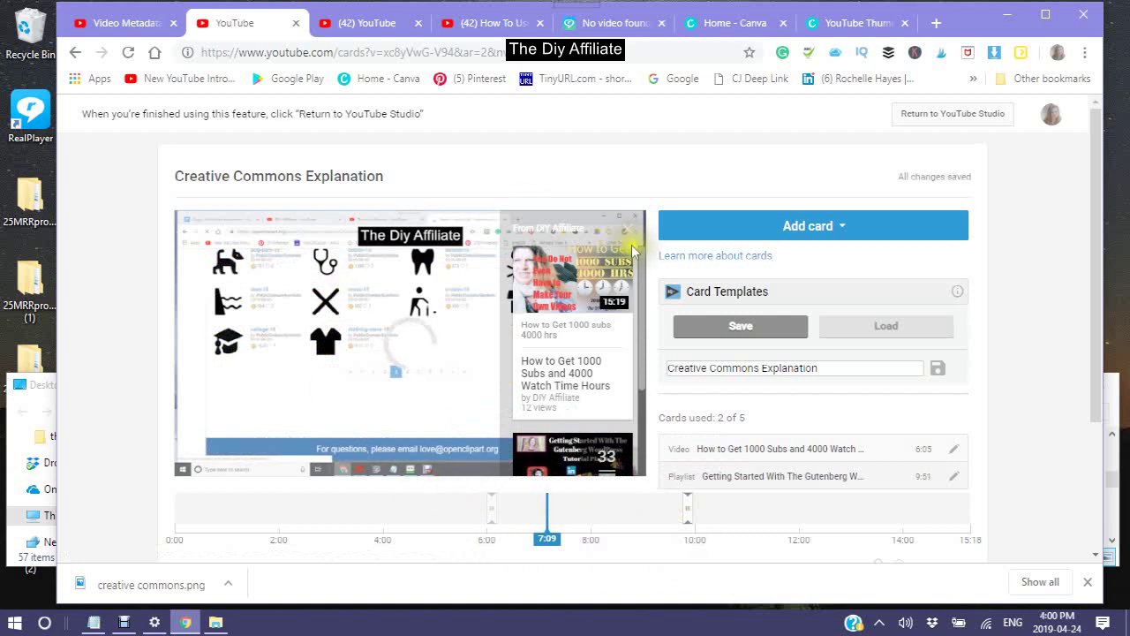
Start a Video or Playlist card for the Best Video Editing App upload and enter the custom message "Video to image"
click(843, 229)
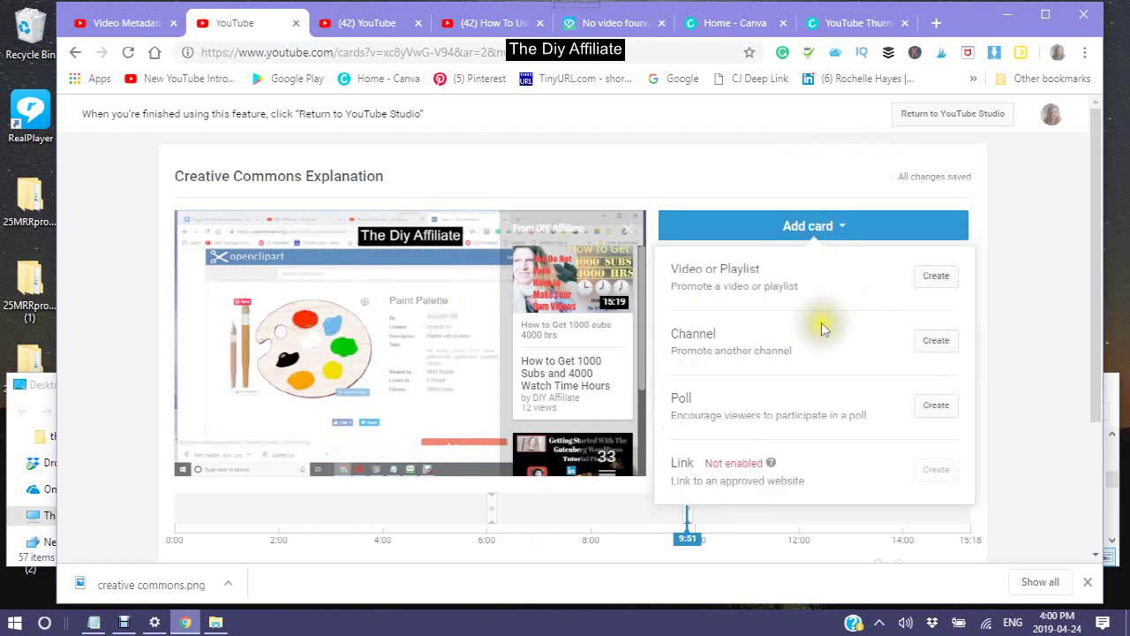
click(936, 277)
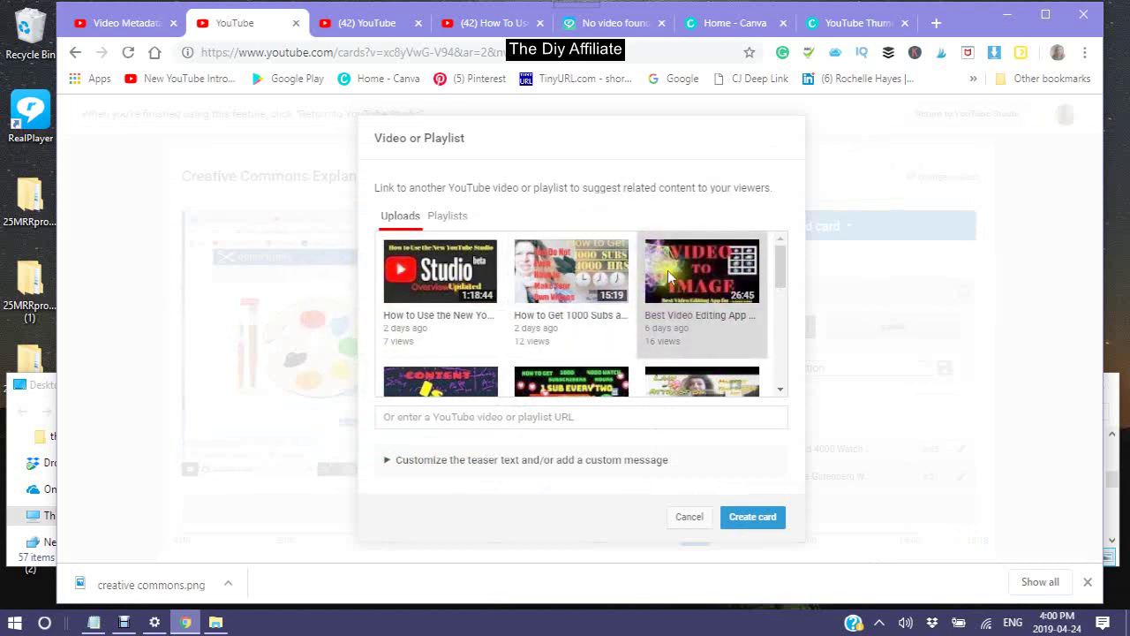
click(398, 459)
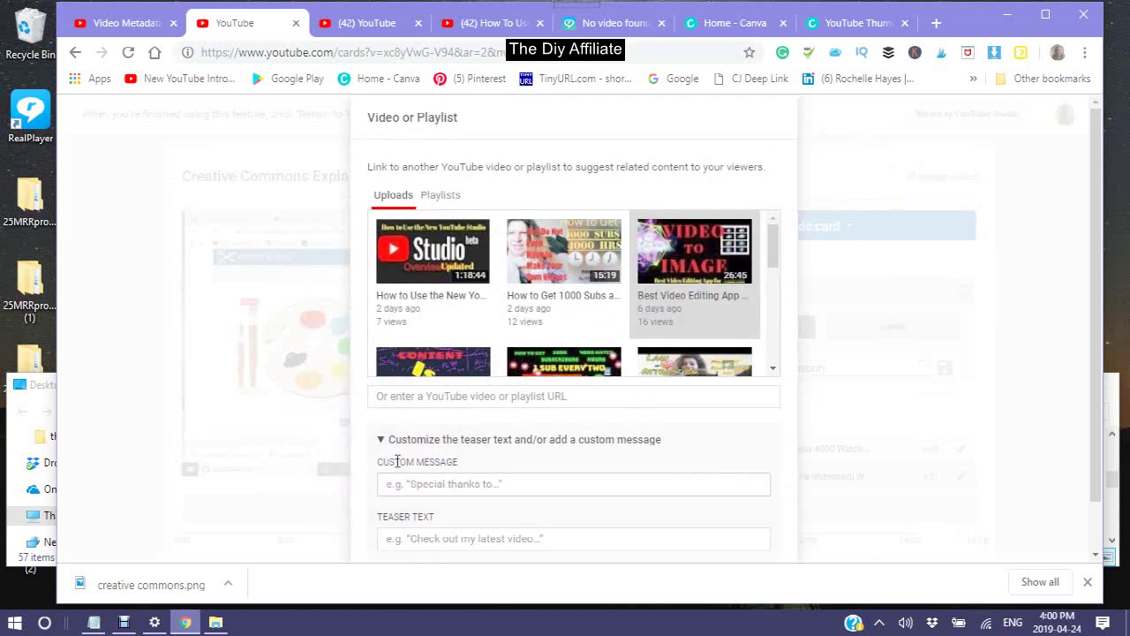
click(397, 486)
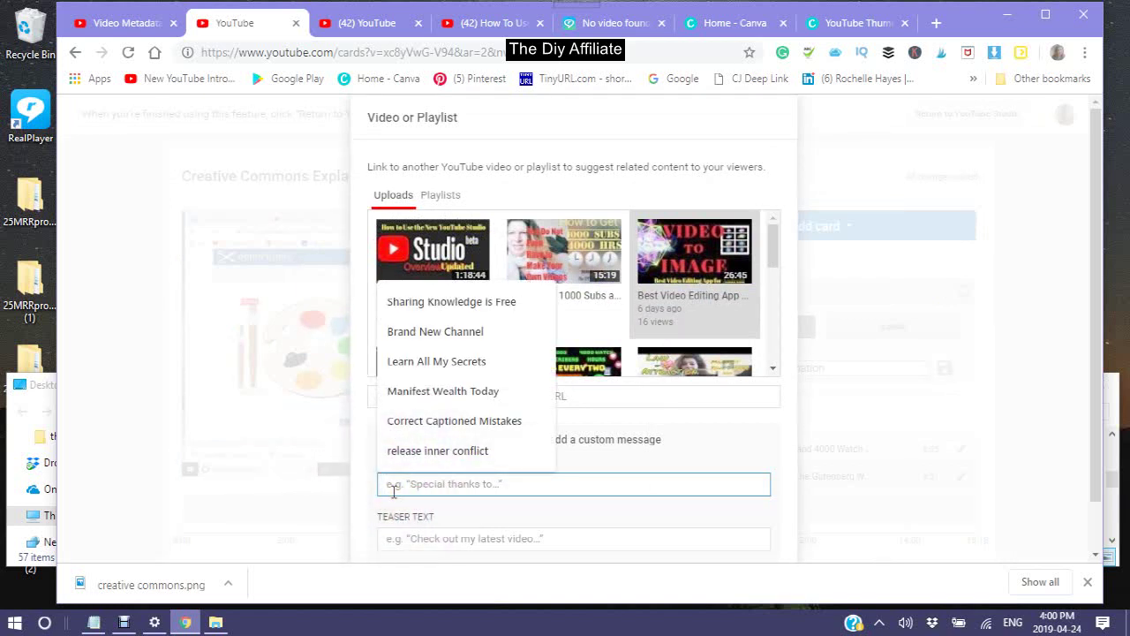
text(Video to image)
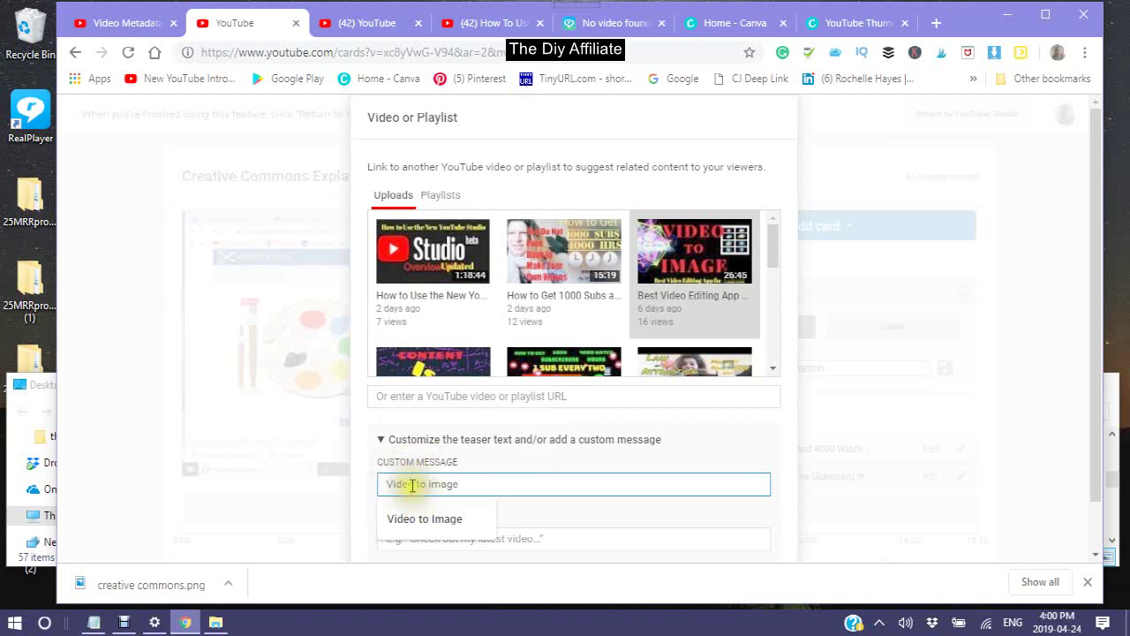
Enter "Create the perfect photo" as the Best Video Editing App card's teaser text and create the card
scroll(401, 488, down, 2)
click(388, 485)
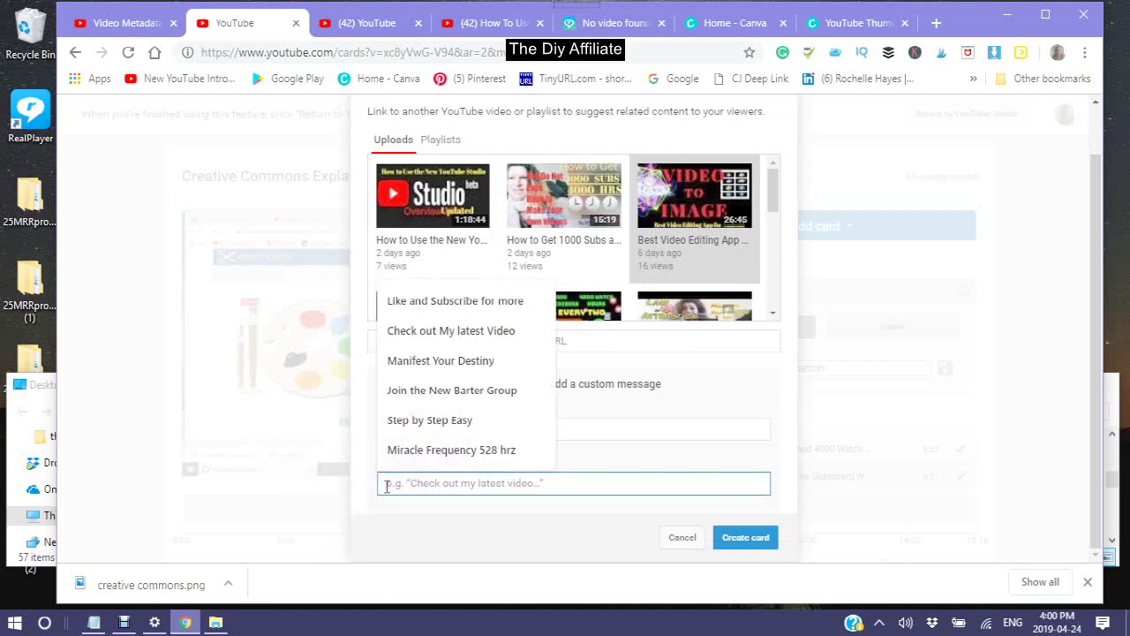
text(C)
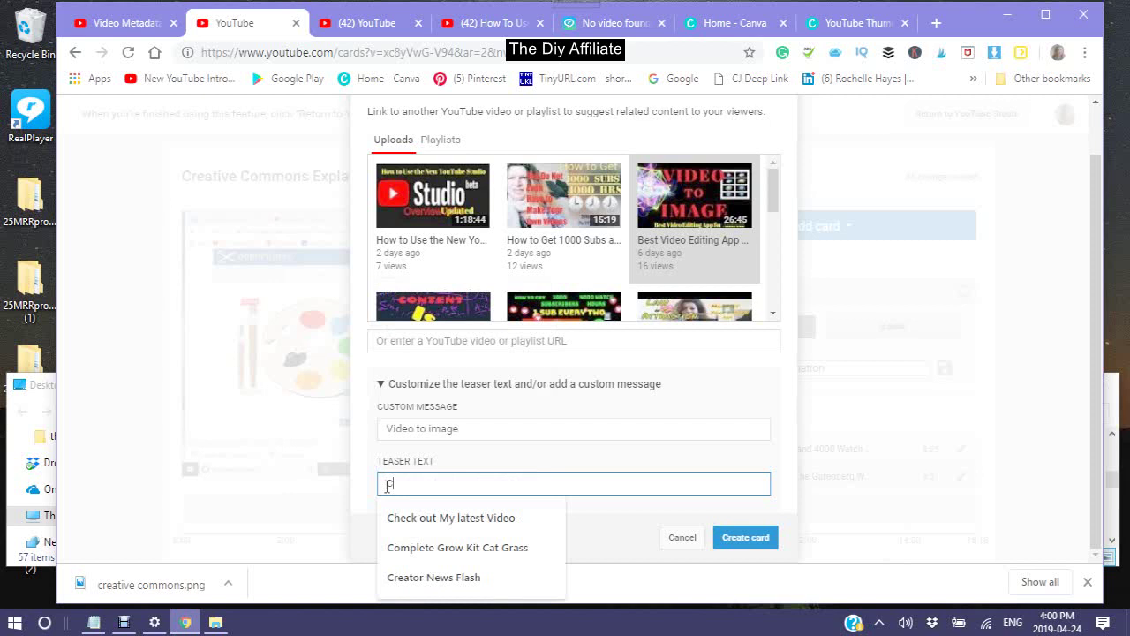
text(reate the perfect photo)
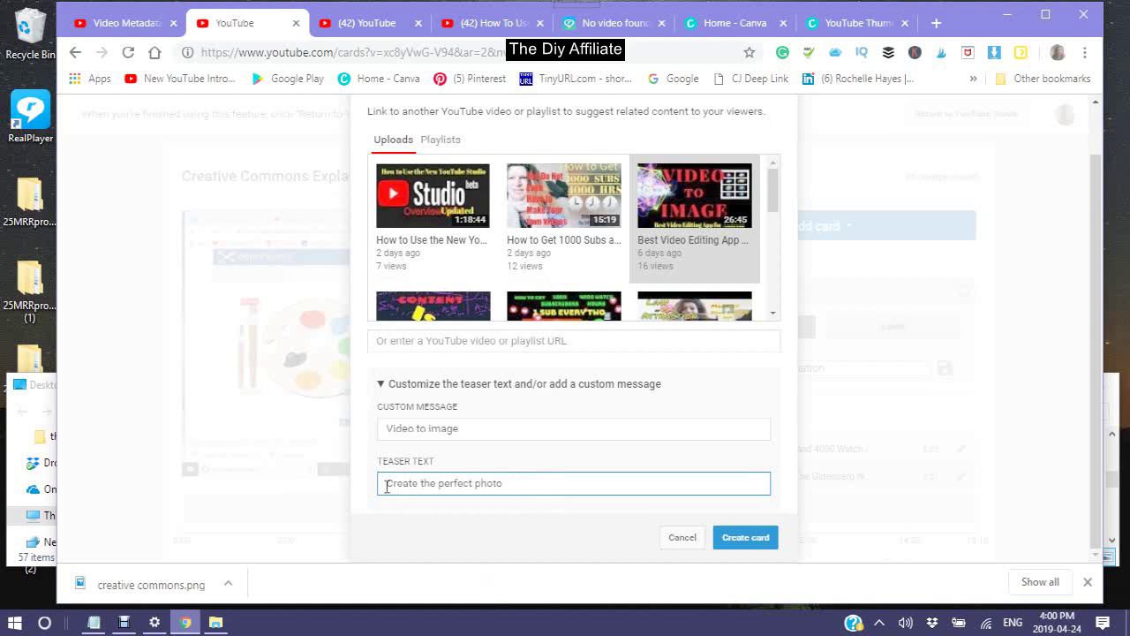
click(747, 536)
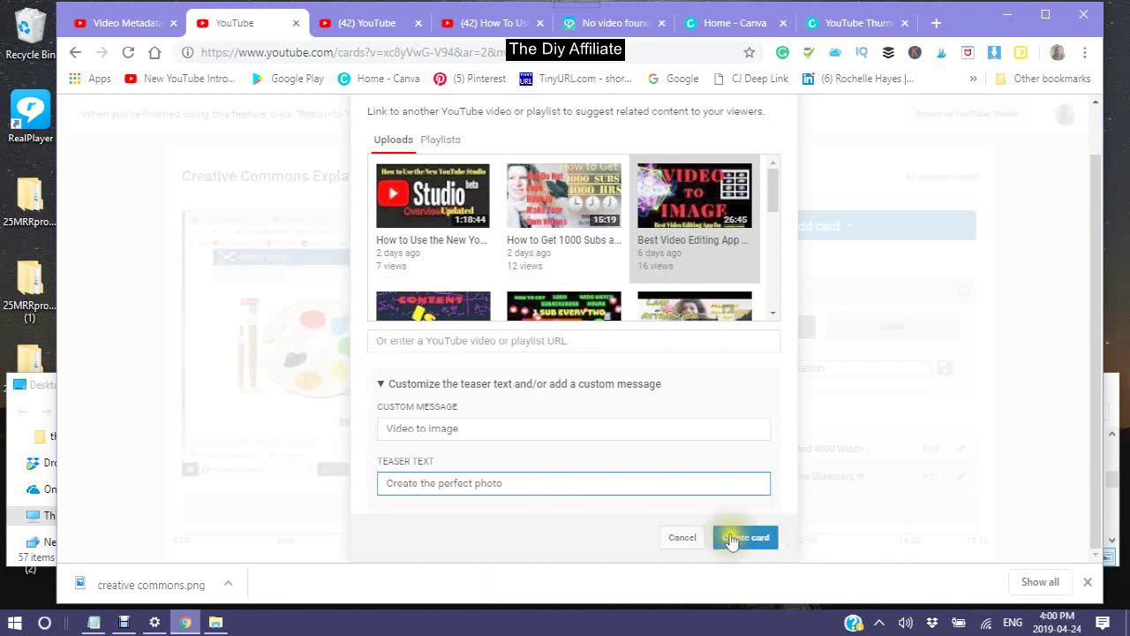
click(743, 540)
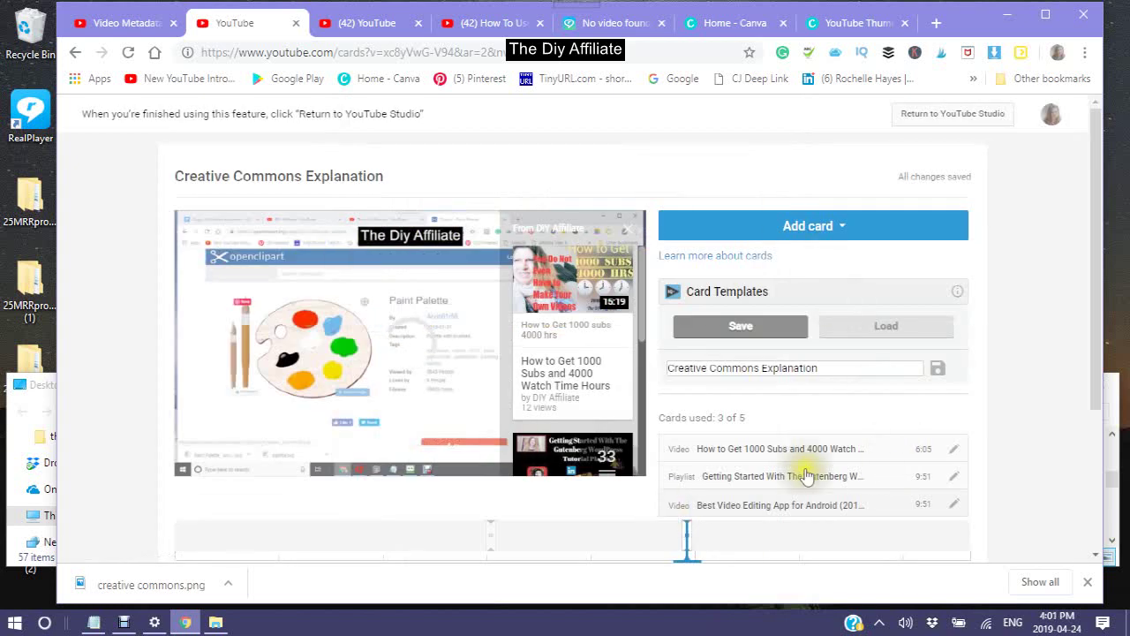
Start another Video or Playlist card and copy the YouTube video URL saved in the Notepad notes
scroll(676, 415, down, 2)
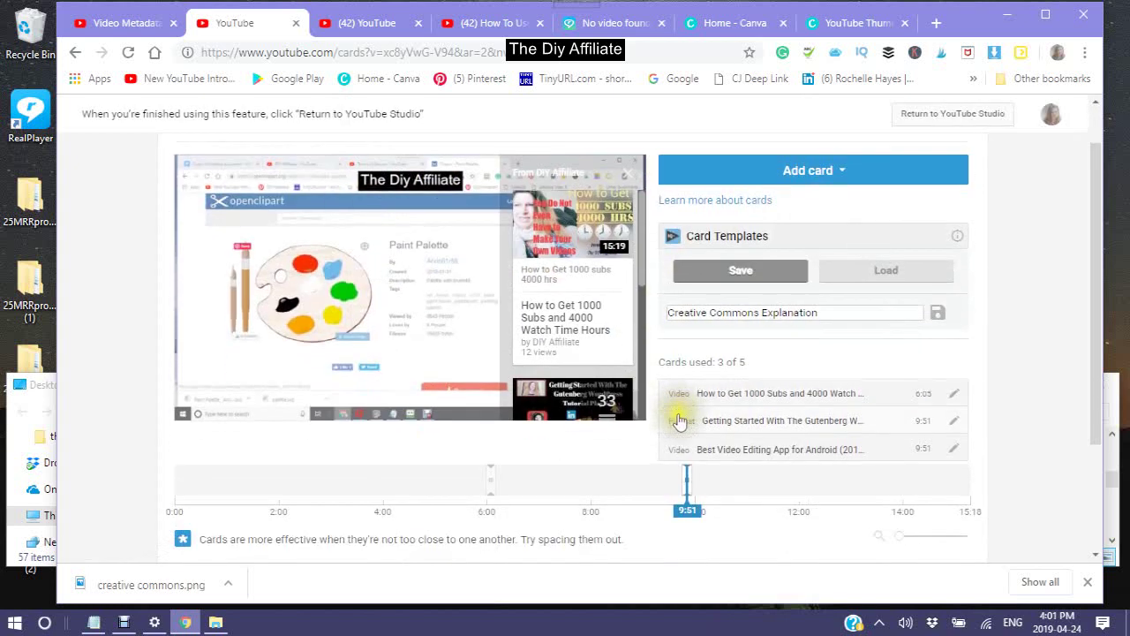
scroll(686, 428, up, 2)
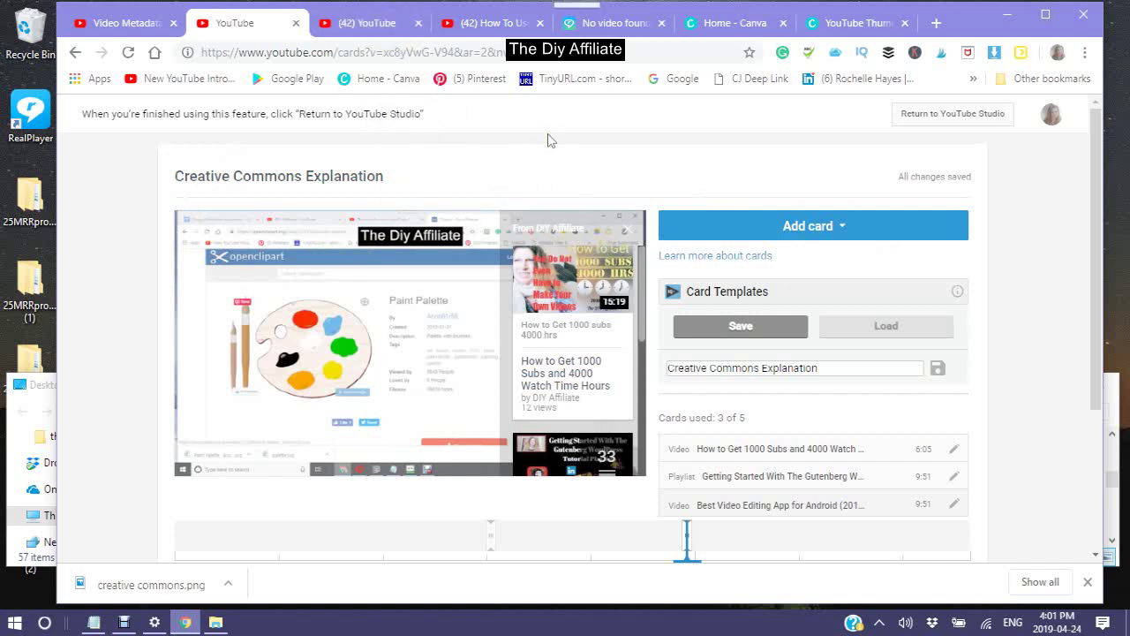
click(843, 228)
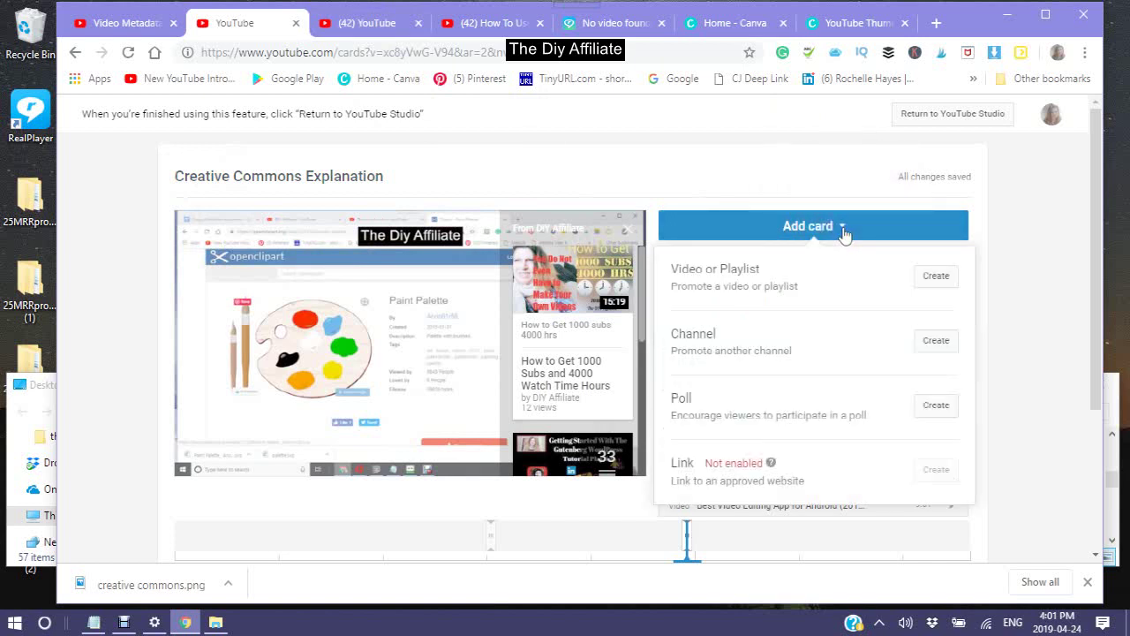
click(929, 281)
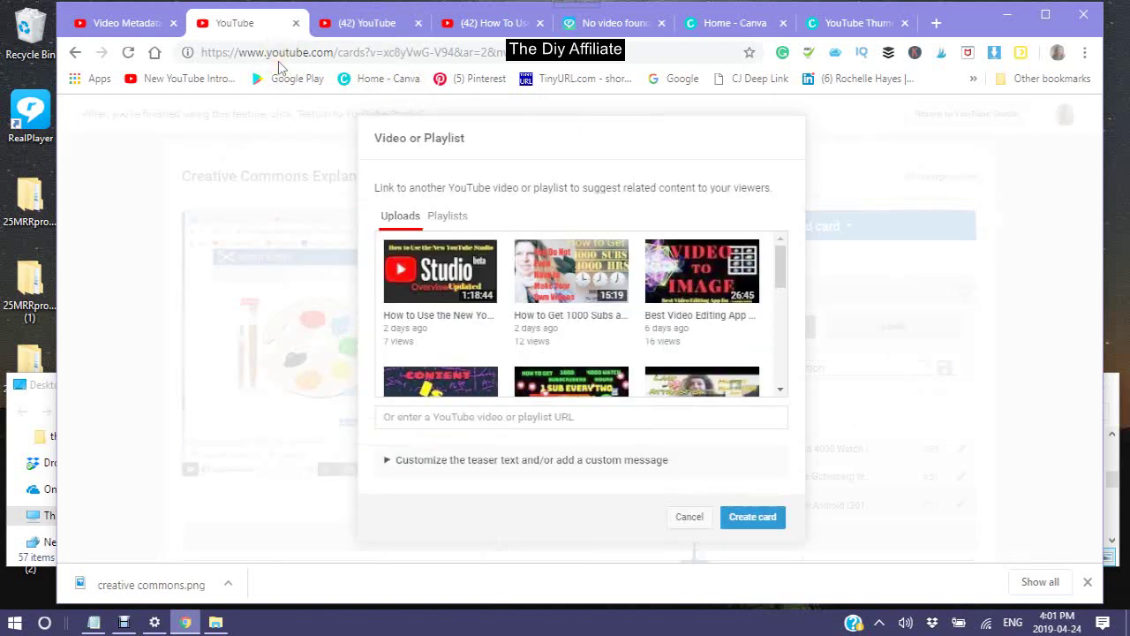
click(94, 623)
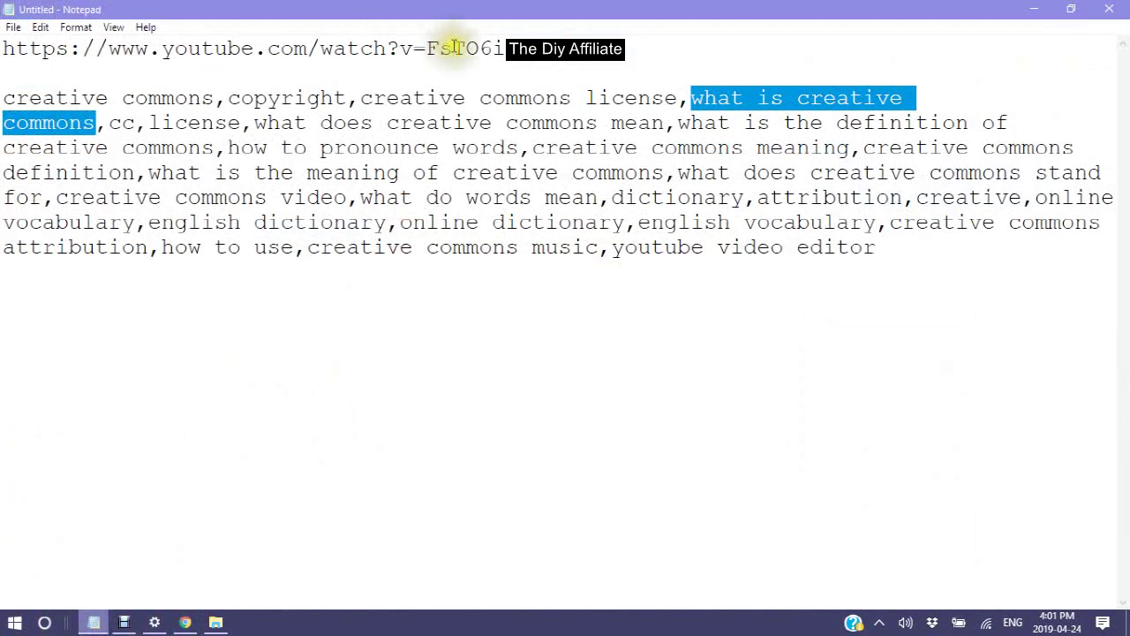
click(604, 63)
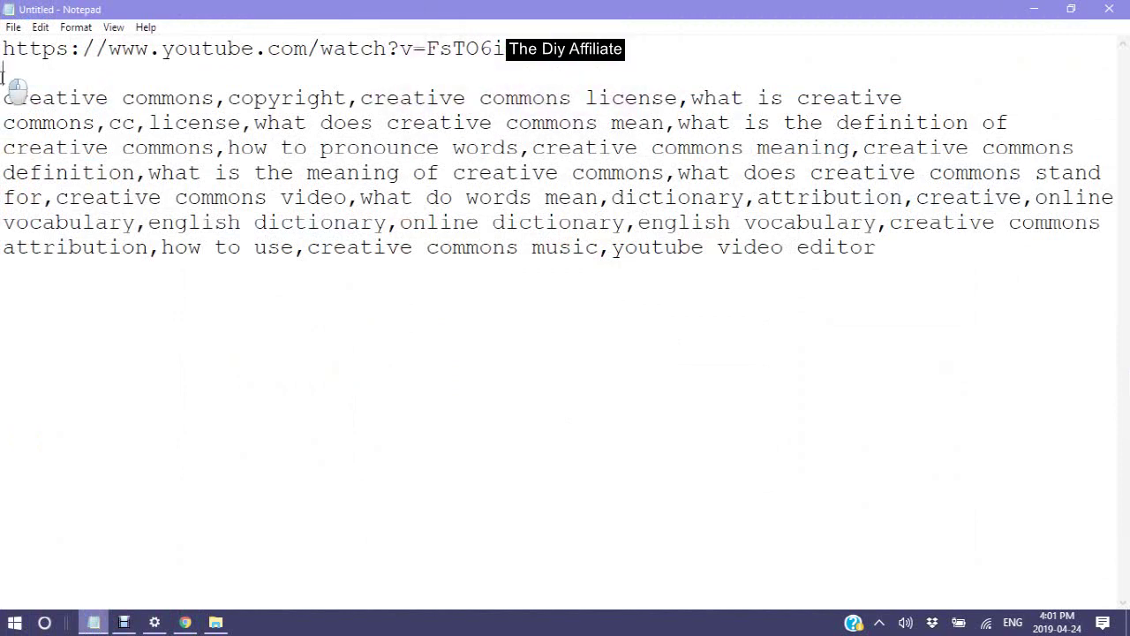
drag(12, 76, 7, 48)
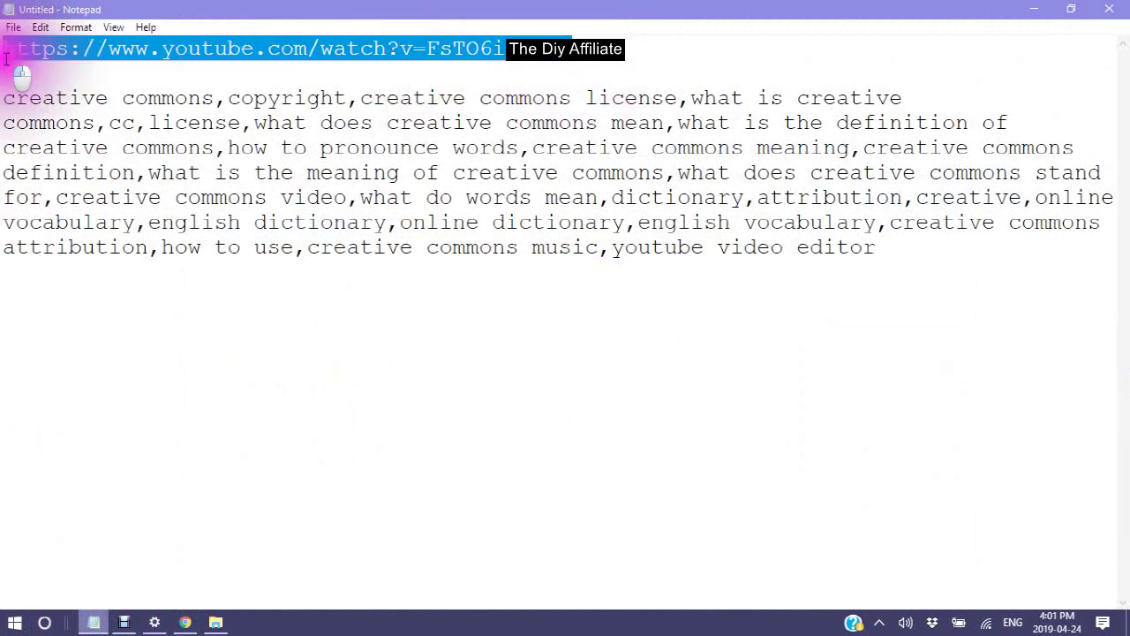
right_click(249, 47)
click(170, 99)
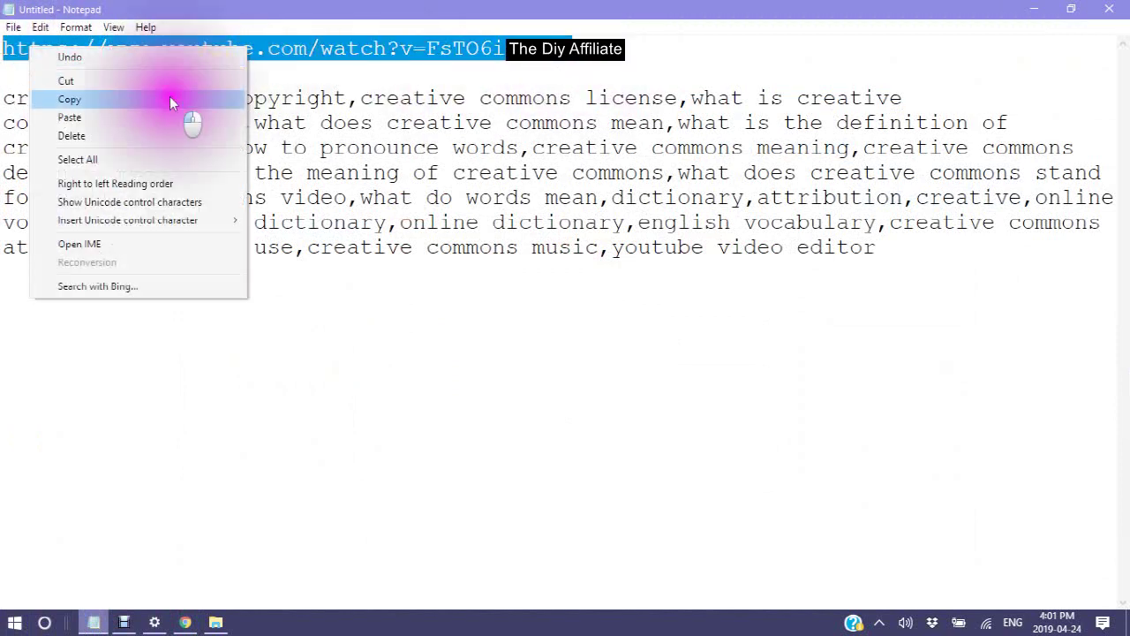
click(1040, 9)
click(389, 416)
right_click(382, 418)
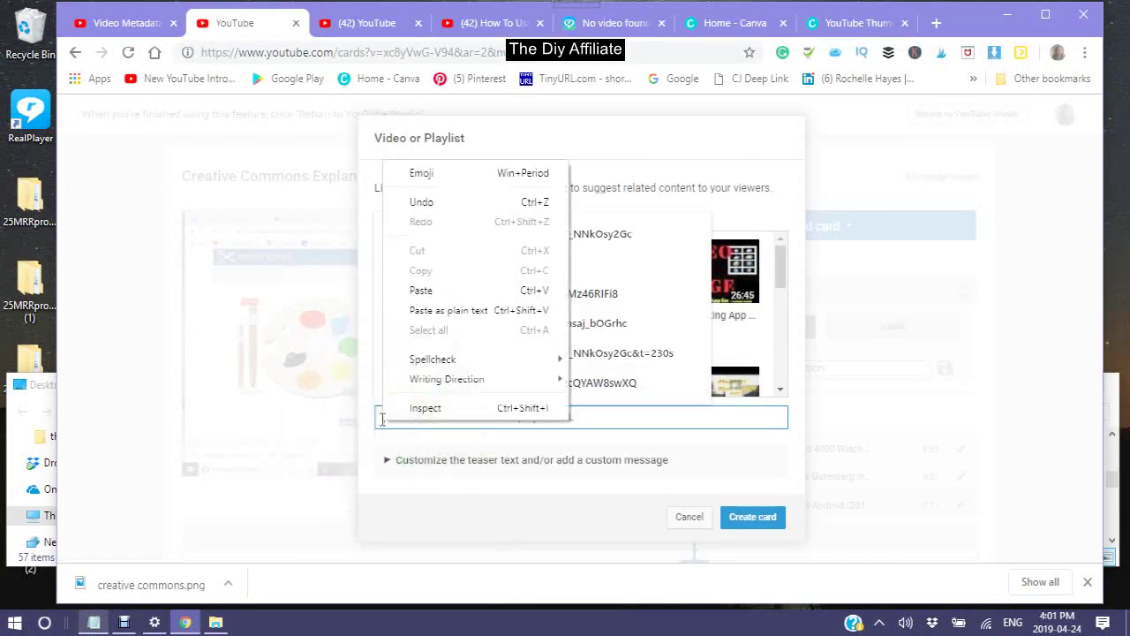
click(417, 291)
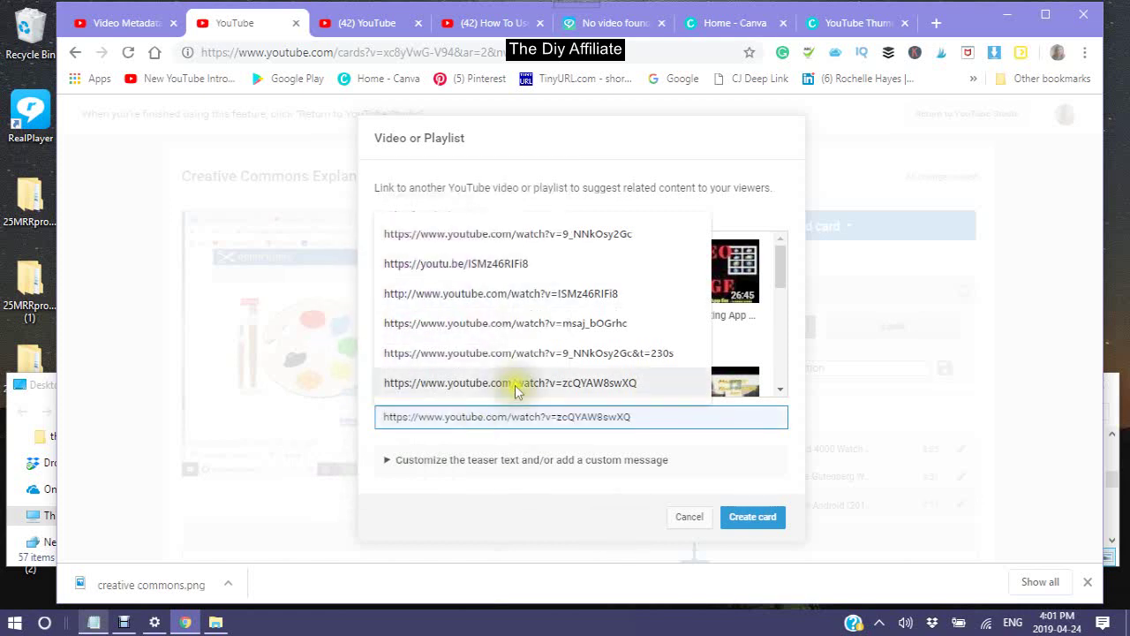
click(386, 460)
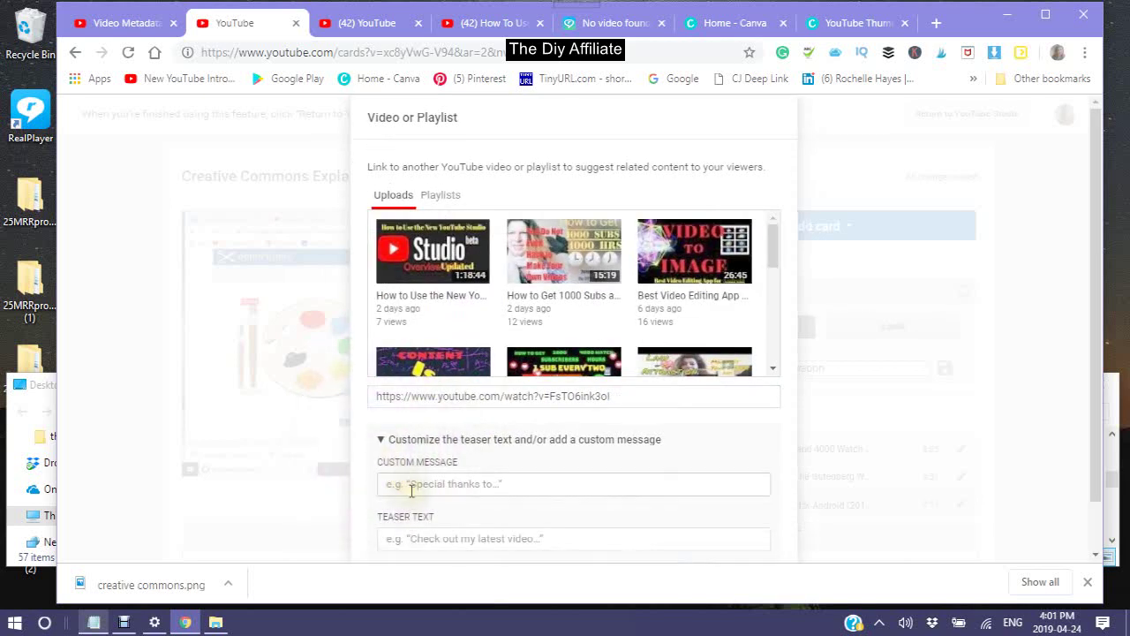
click(399, 484)
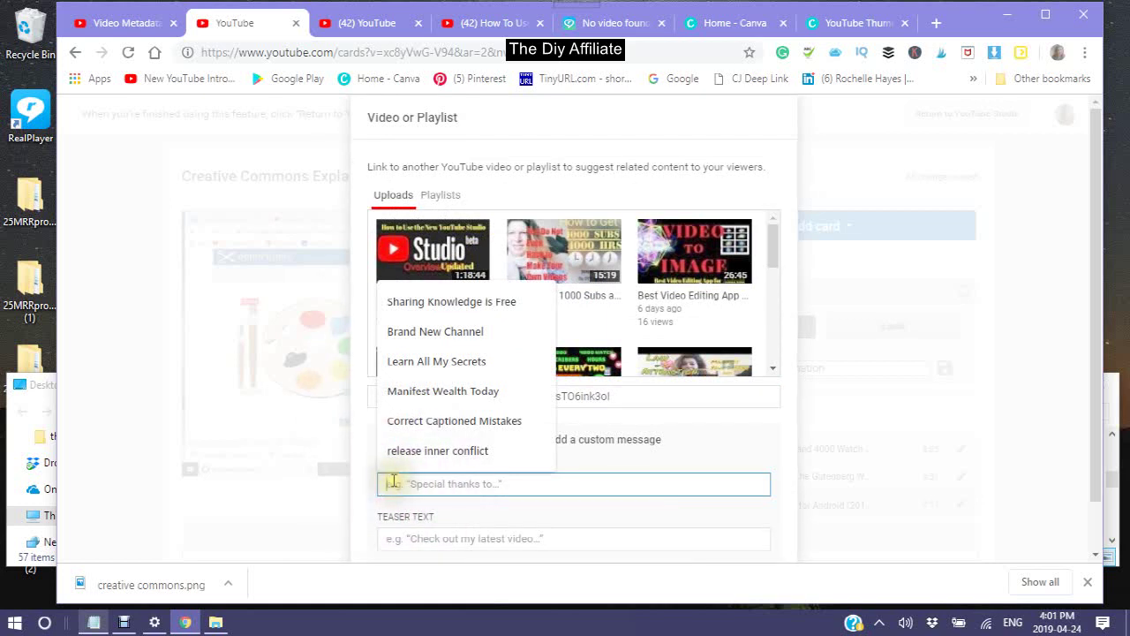
click(430, 304)
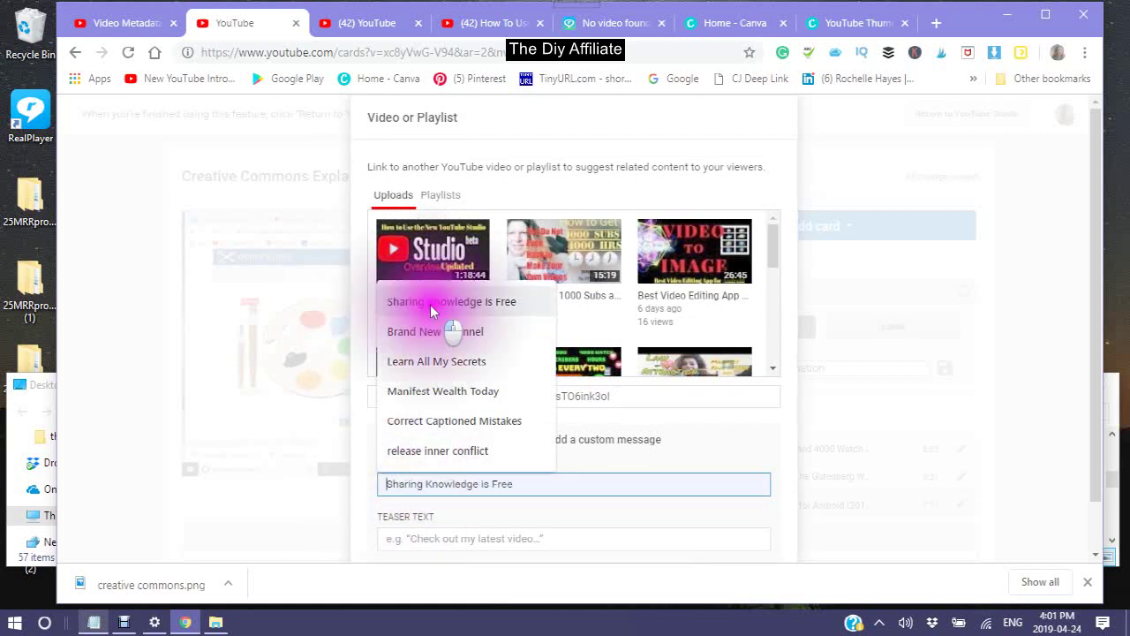
click(393, 536)
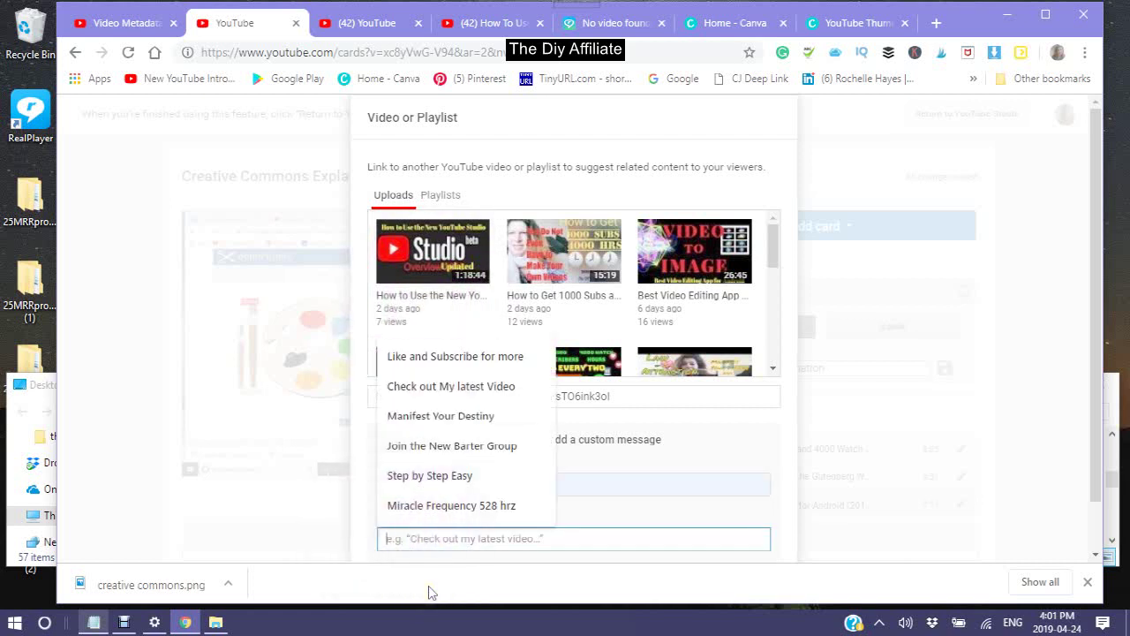
text(More G)
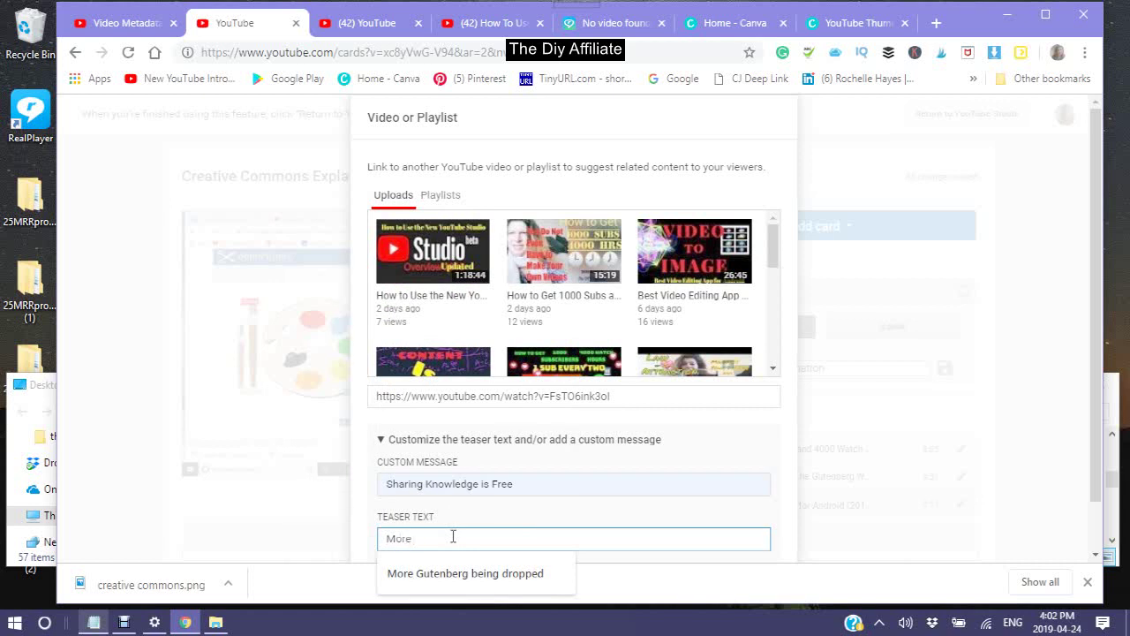
text(ab)
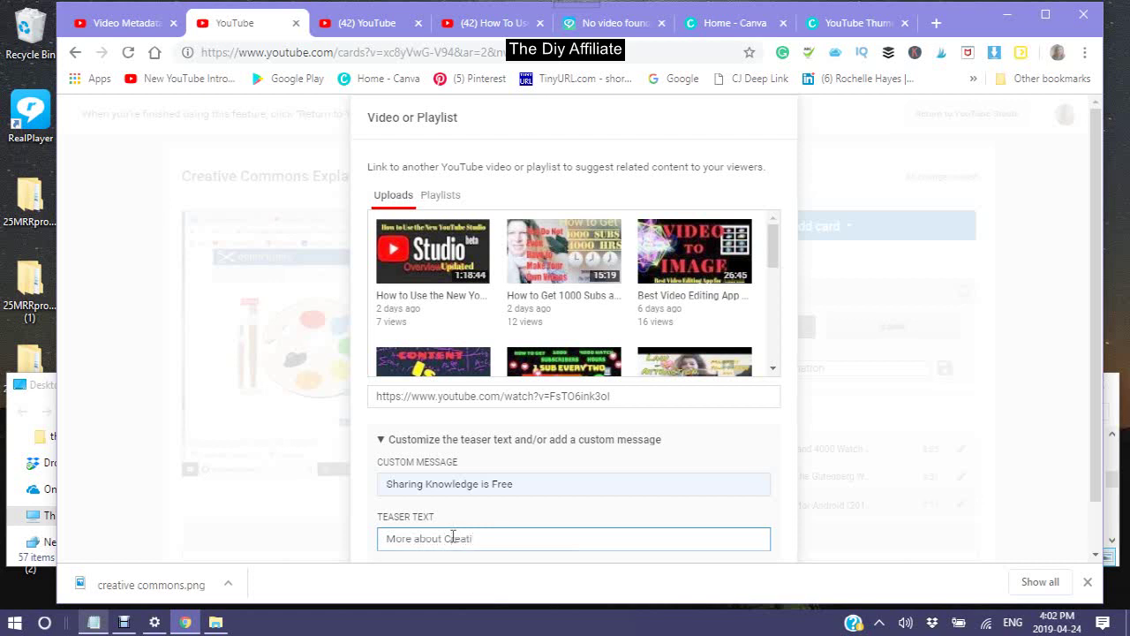
key(BackSpace)
key(BackSpace)
key(BackSpace)
key(BackSpace)
key(BackSpace)
key(BackSpace)
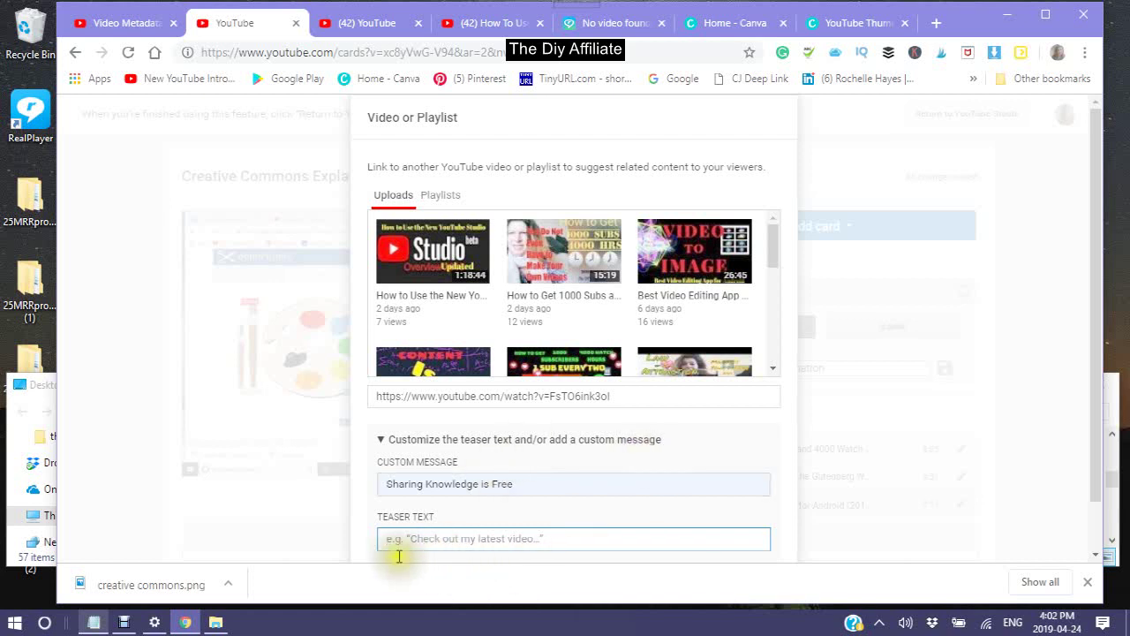
Enter "Are You from Copyright" as the linked video card's teaser text, correcting the spelling of the last word, and create the card
text(Are You from Co)
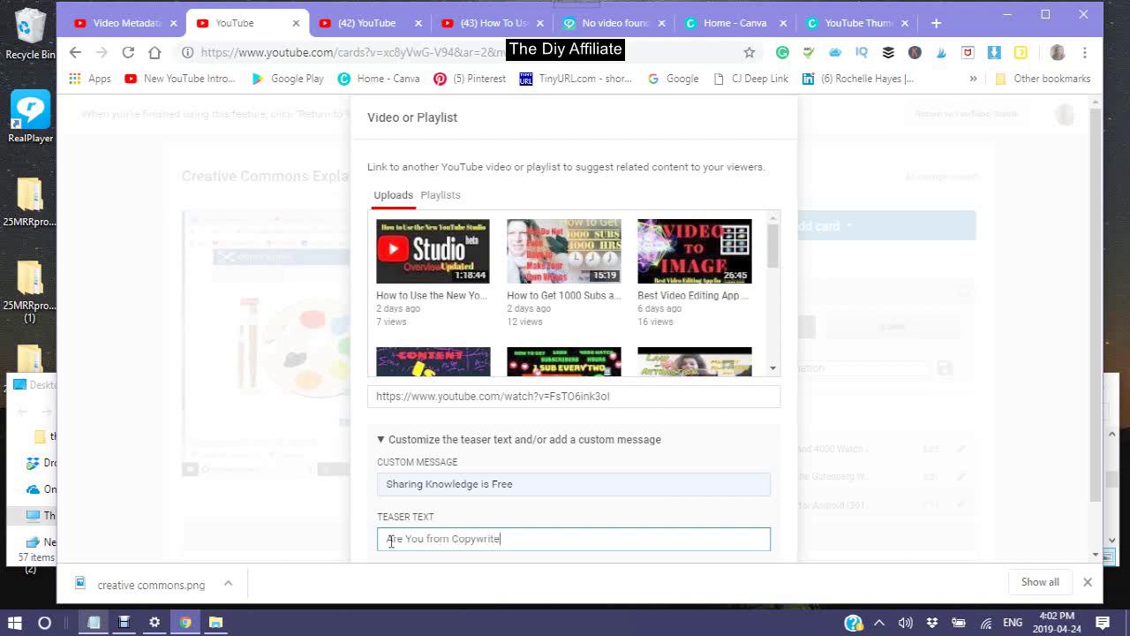
right_click(476, 538)
click(535, 302)
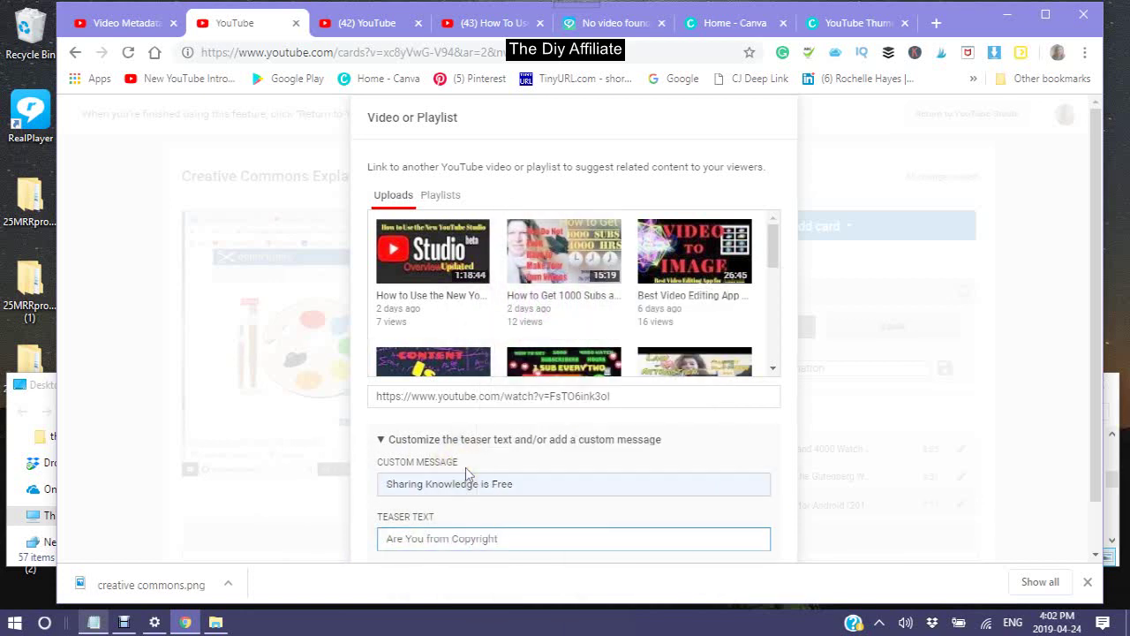
scroll(465, 472, down, 1)
click(751, 542)
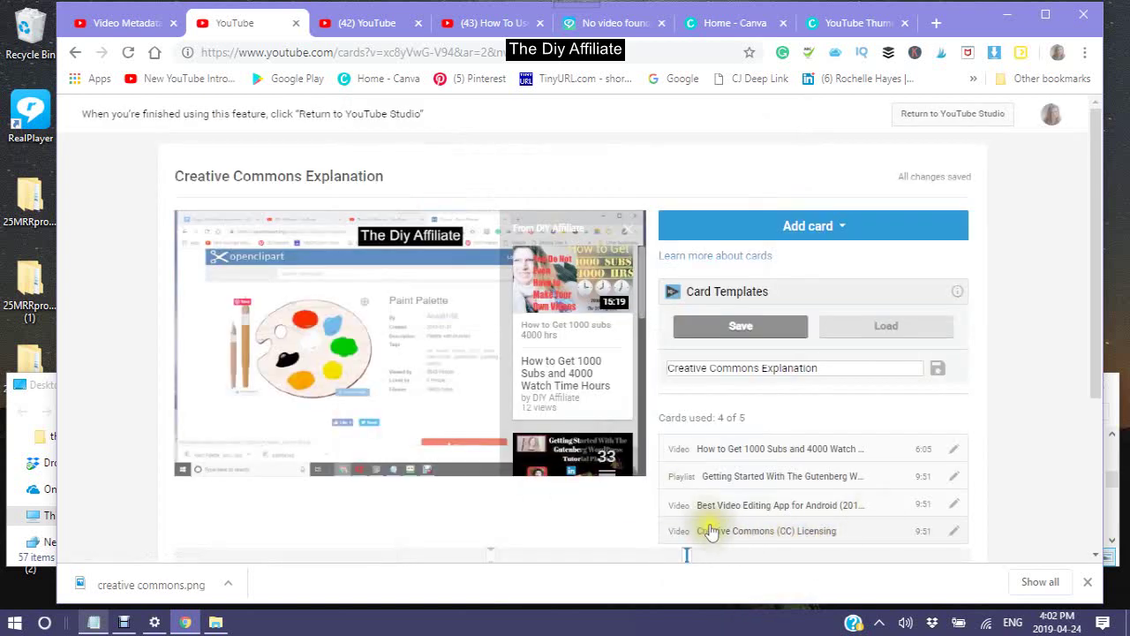
Space out the cards on the timeline, placing the Creative Commons (CC) Licensing card at 6:12 and the 1000 Subs video card at 7:35
click(690, 529)
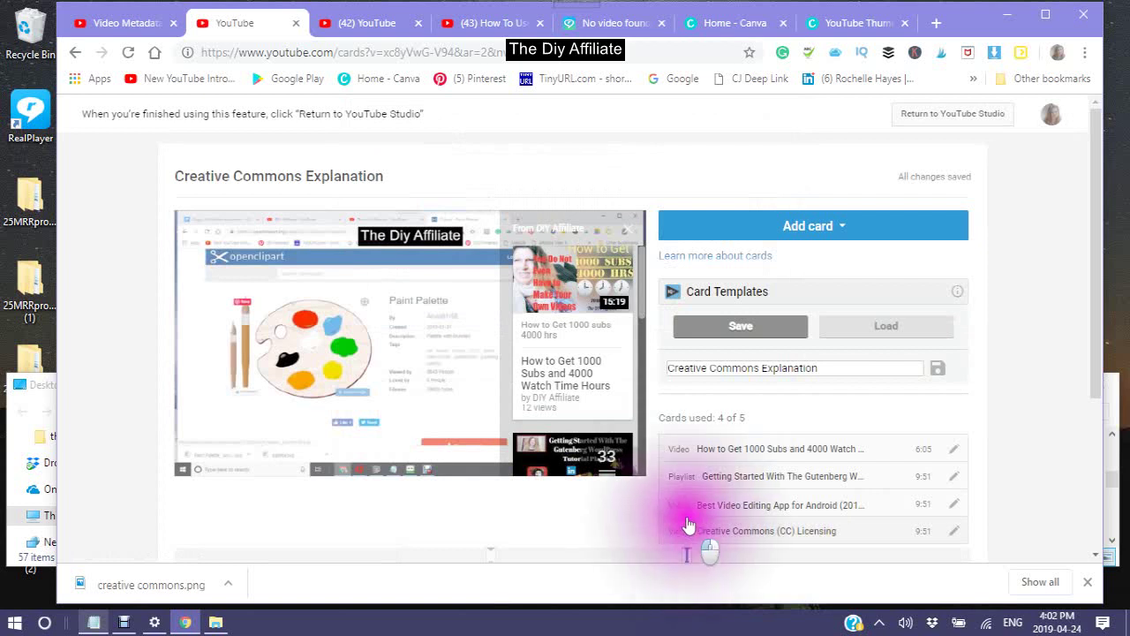
click(689, 562)
drag(687, 556, 736, 556)
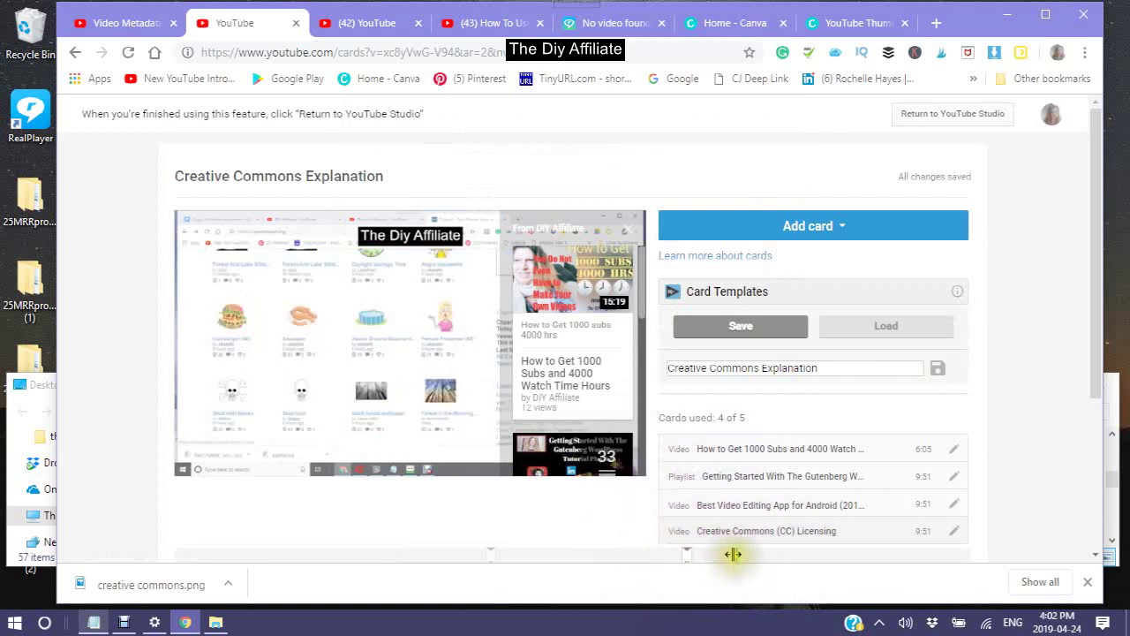
drag(692, 558, 451, 552)
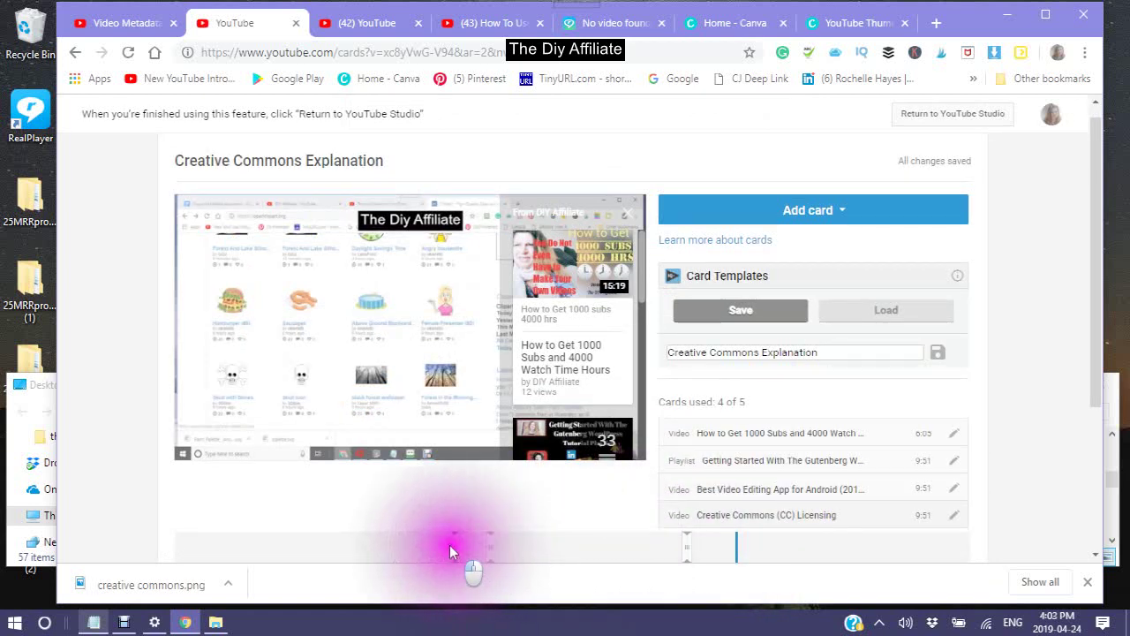
mouse_move(489, 556)
mouse_down()
mouse_move(567, 556)
mouse_move(592, 569)
mouse_move(575, 567)
mouse_up()
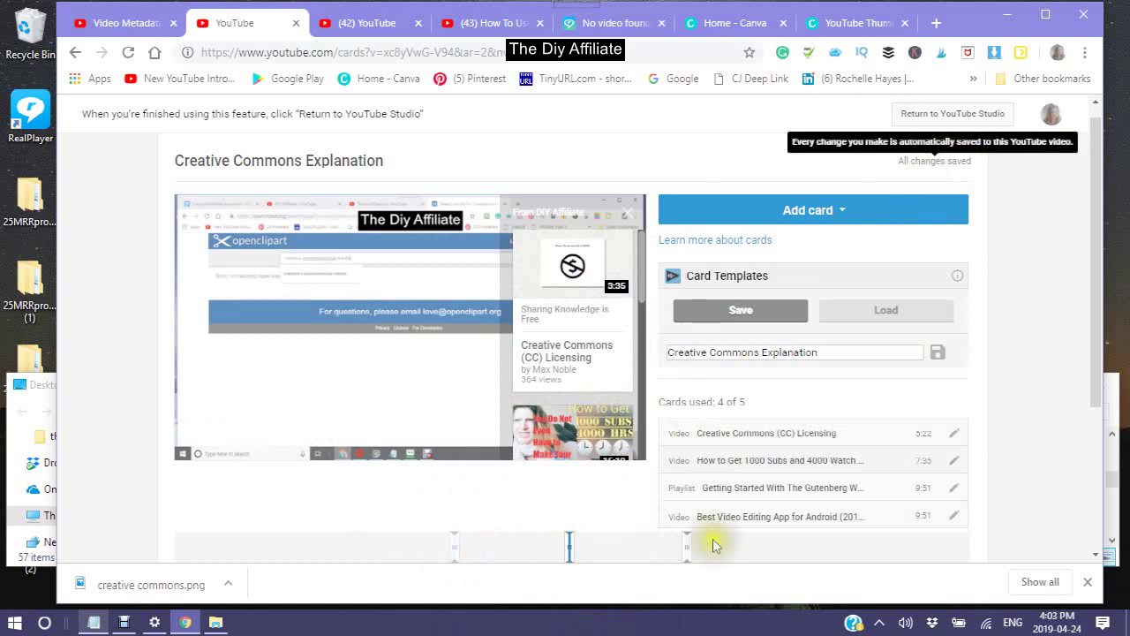
drag(454, 558, 494, 555)
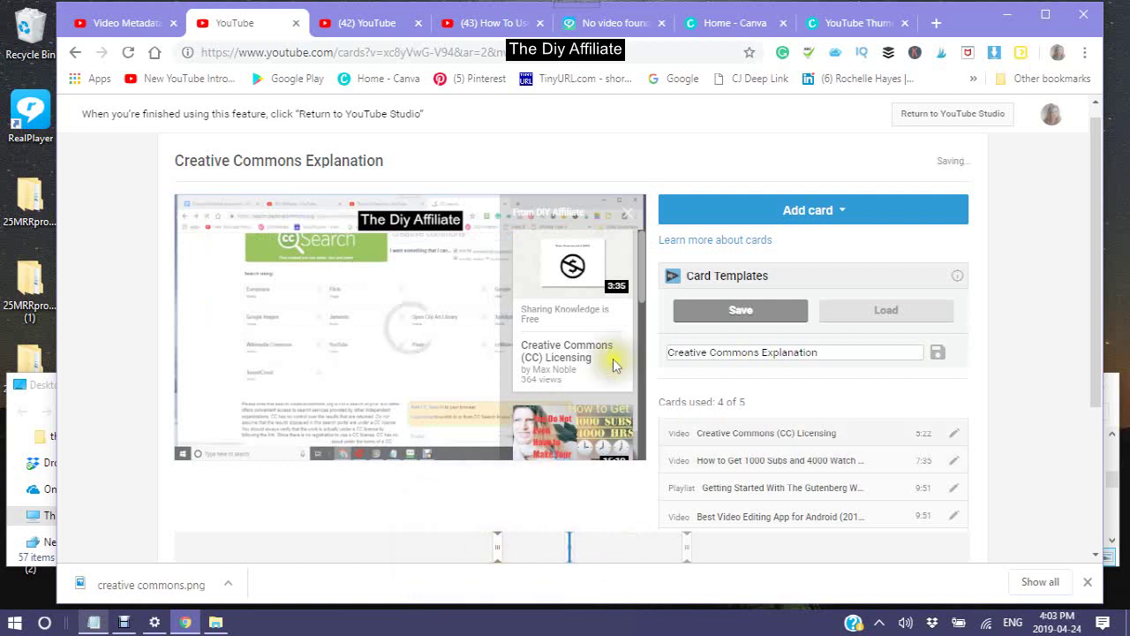
scroll(472, 525, up, 1)
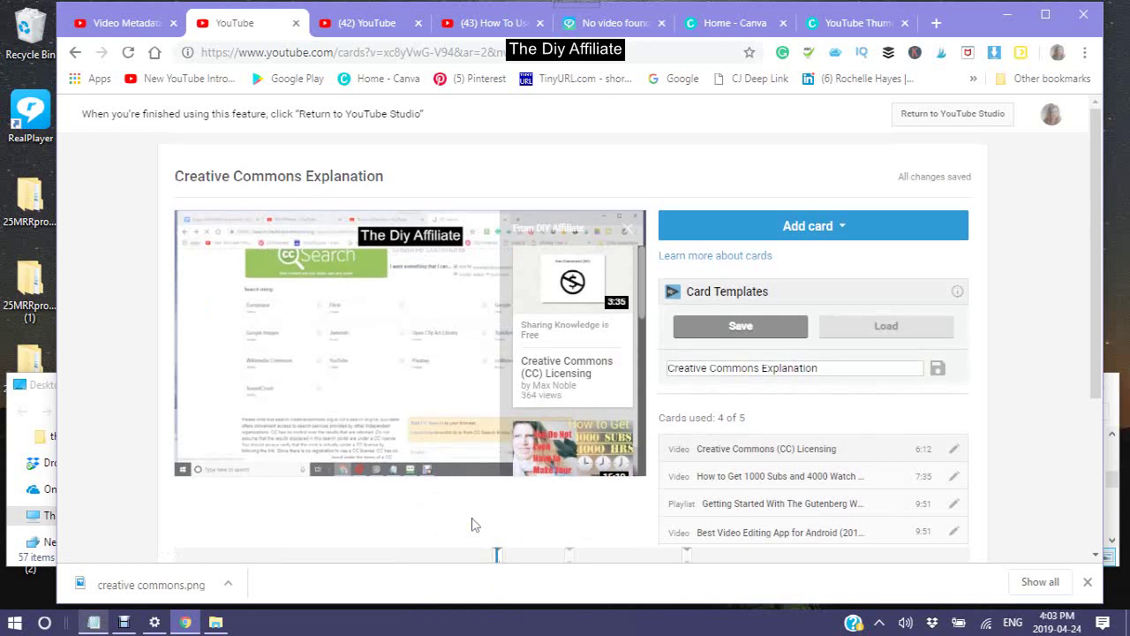
scroll(456, 493, down, 2)
scroll(457, 496, up, 2)
Leave the card editor for YouTube Studio and look over the Creative Commons Explanation video's basic details page
click(946, 115)
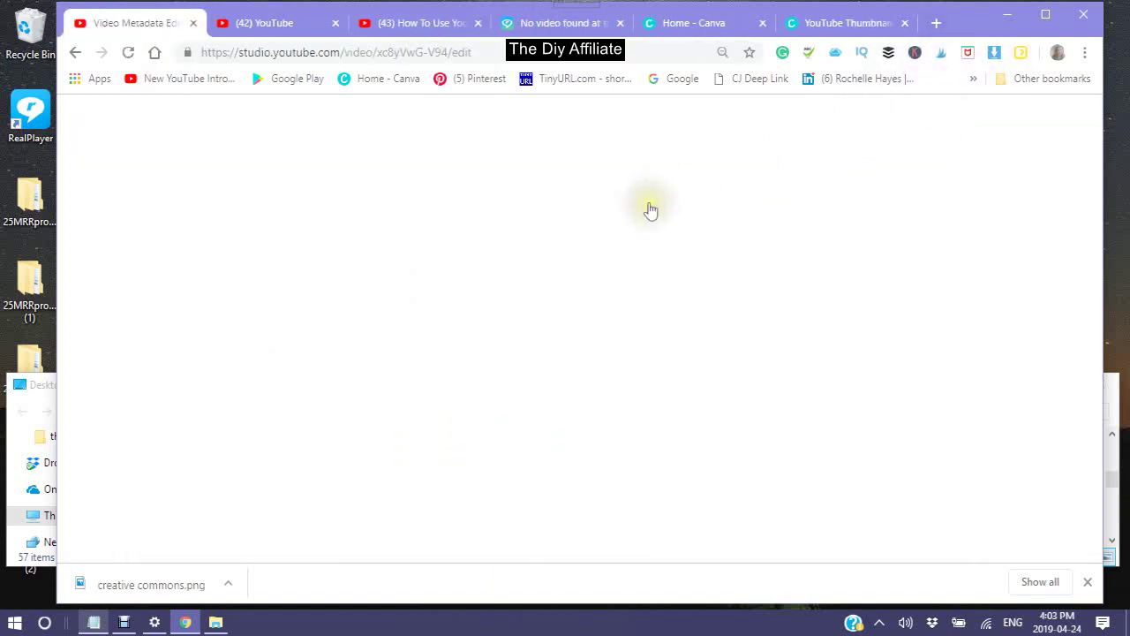
click(518, 263)
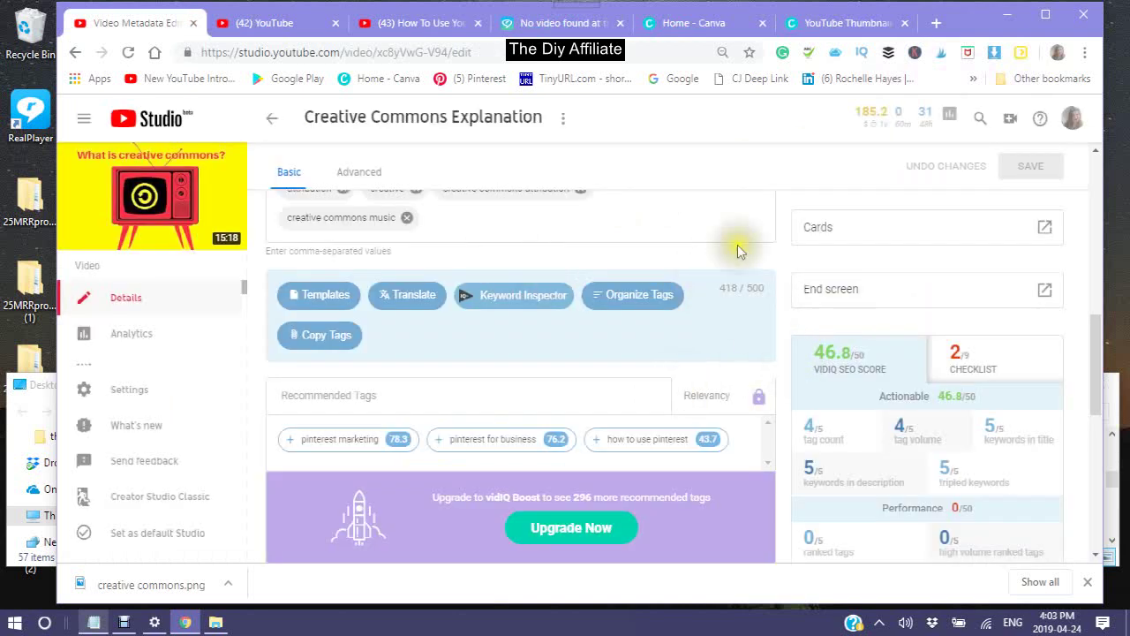
scroll(759, 428, down, 2)
scroll(762, 435, down, 2)
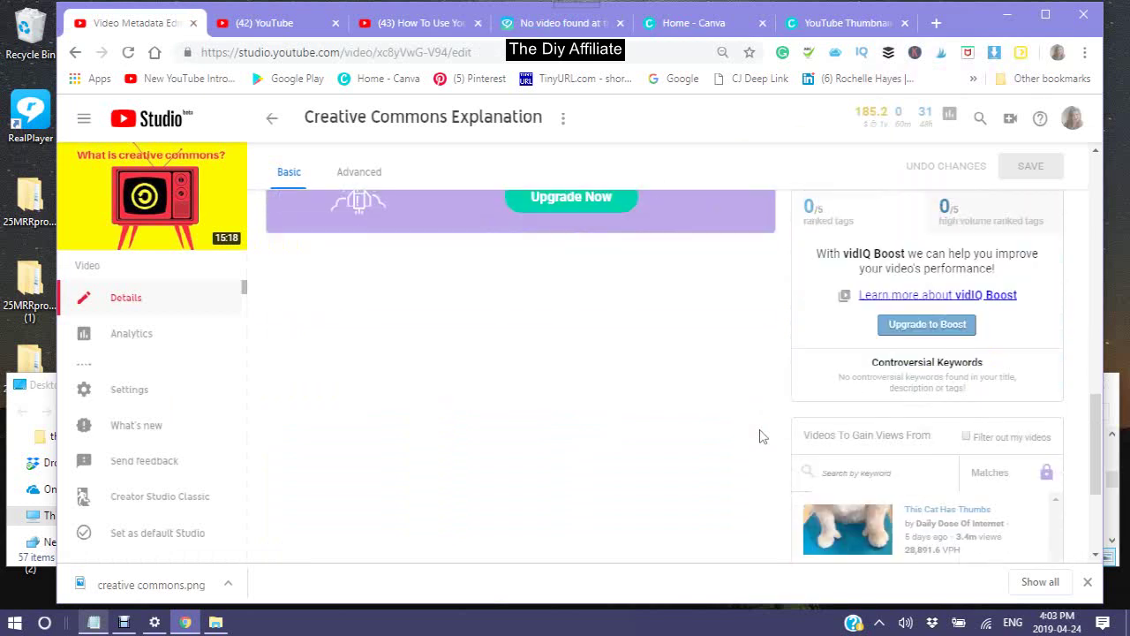
scroll(762, 434, down, 1)
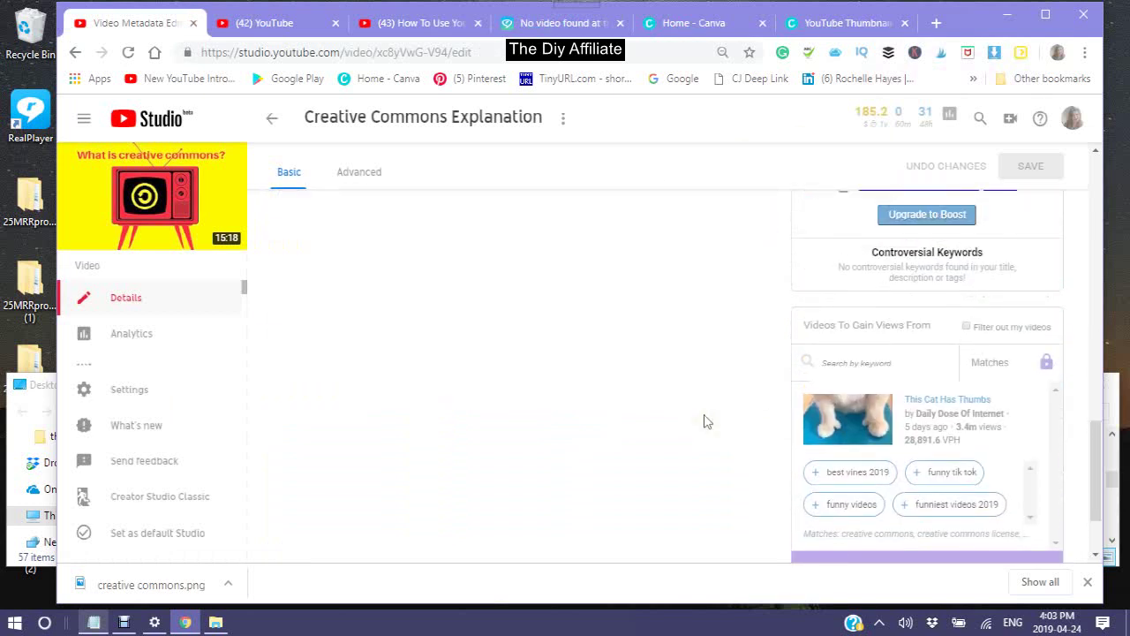
Add the video to the playlist "The Diy Affiliate Positive Vibes" and save the change
scroll(732, 340, up, 5)
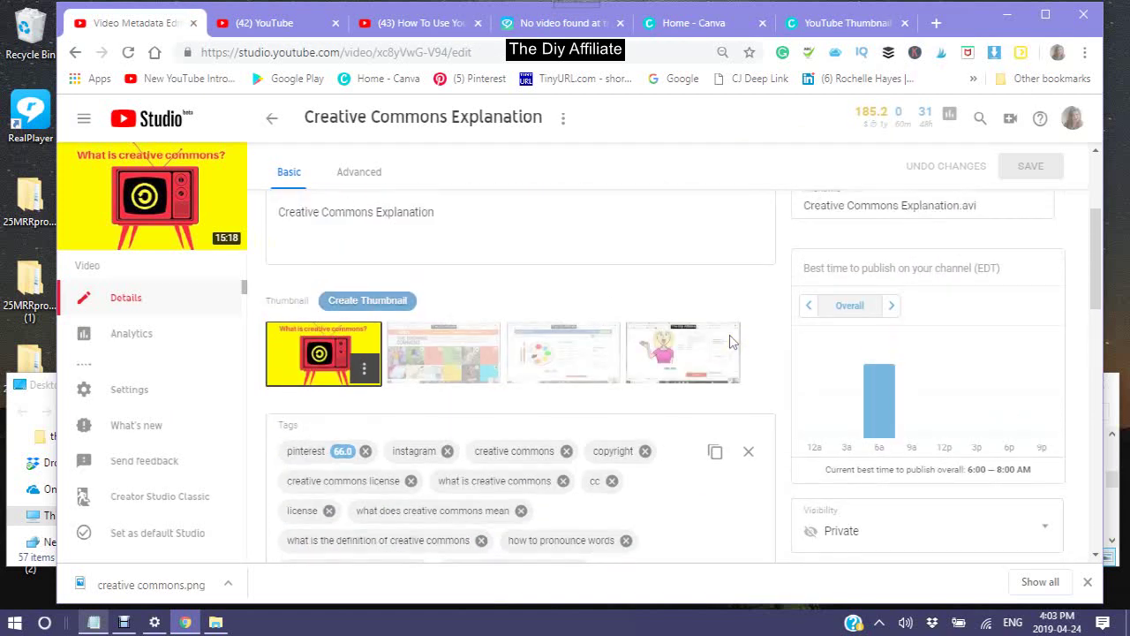
scroll(716, 338, up, 1)
scroll(717, 343, down, 1)
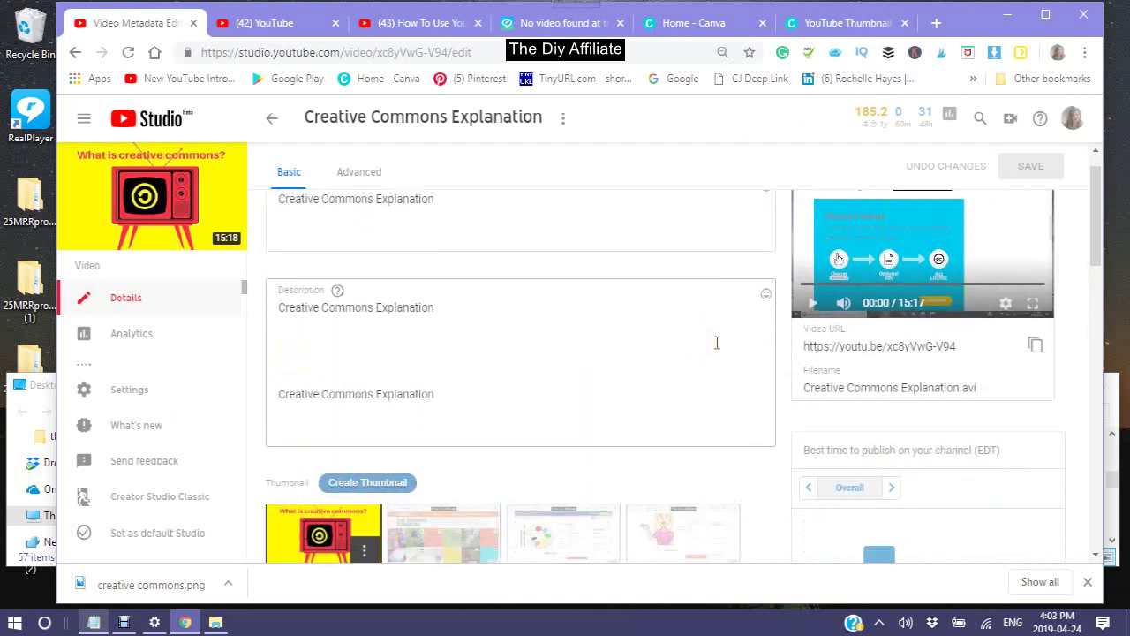
scroll(717, 343, down, 1)
scroll(717, 343, down, 2)
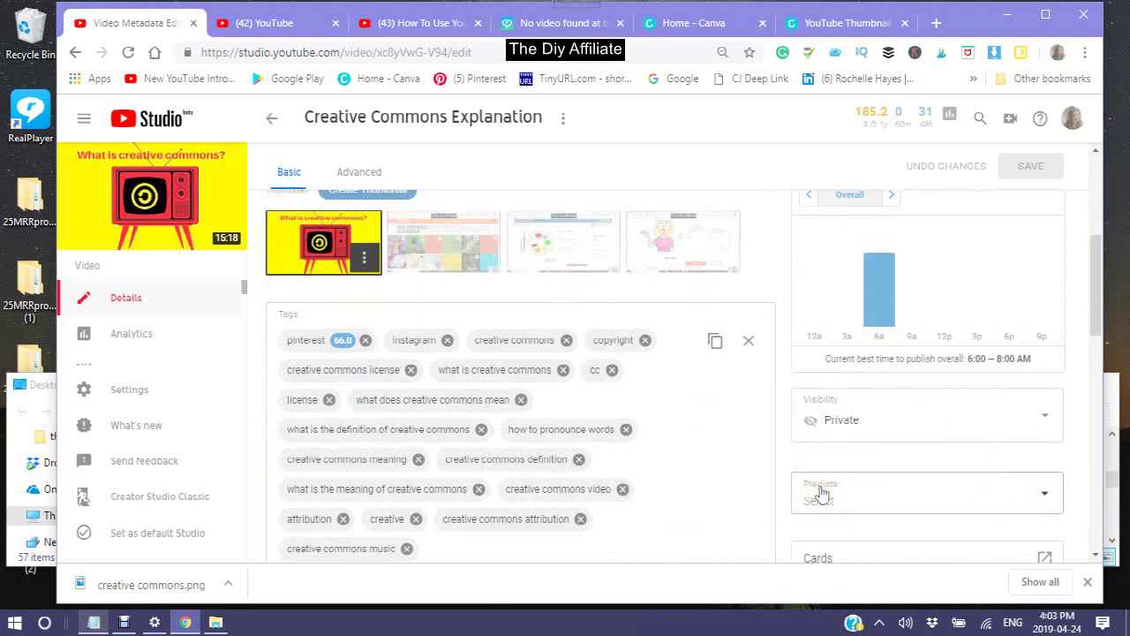
click(1045, 500)
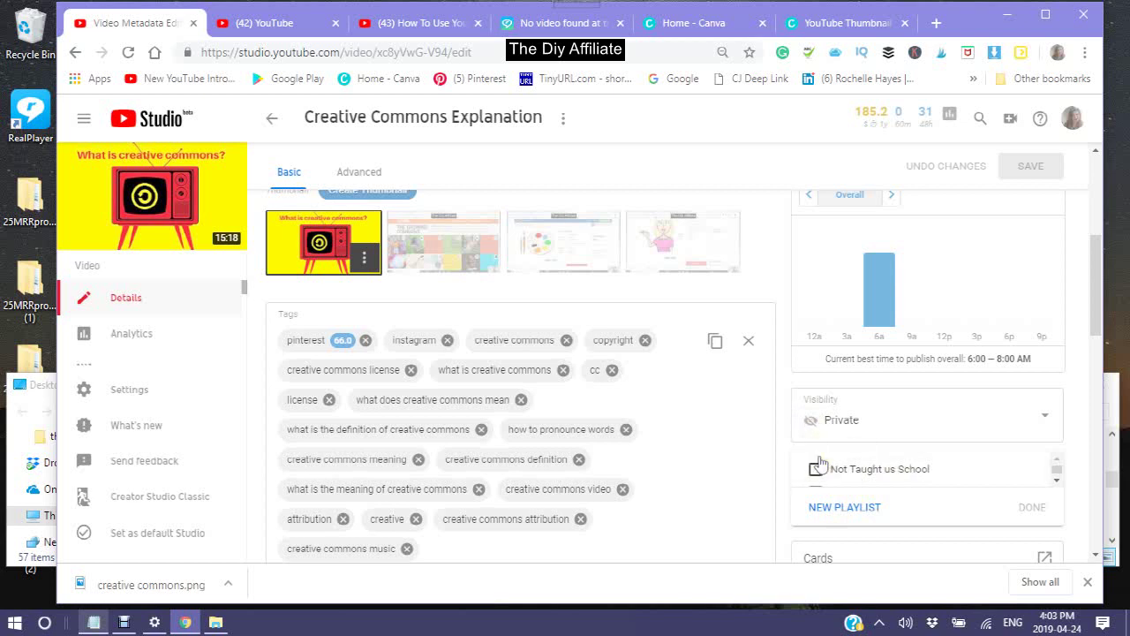
scroll(821, 470, down, 3)
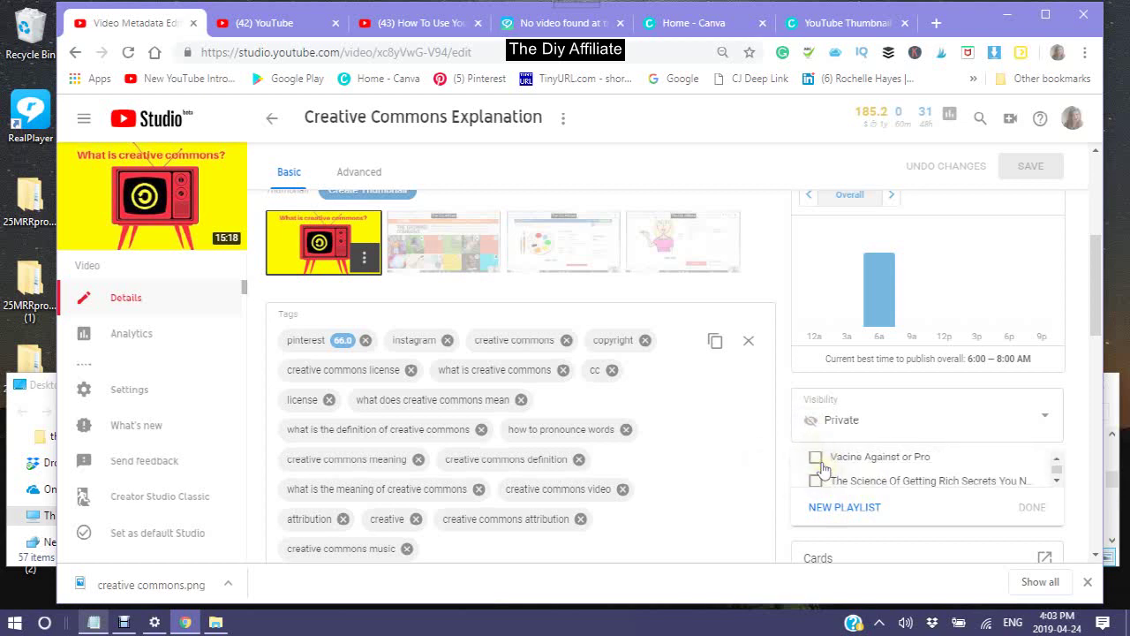
scroll(819, 473, up, 3)
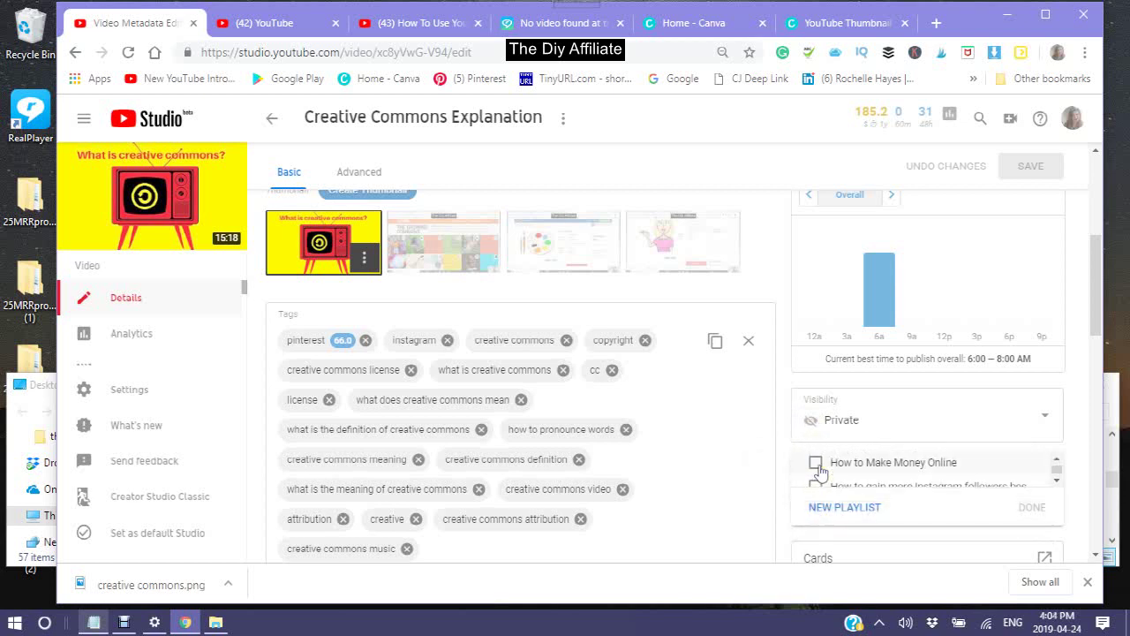
scroll(819, 473, down, 3)
scroll(820, 473, up, 3)
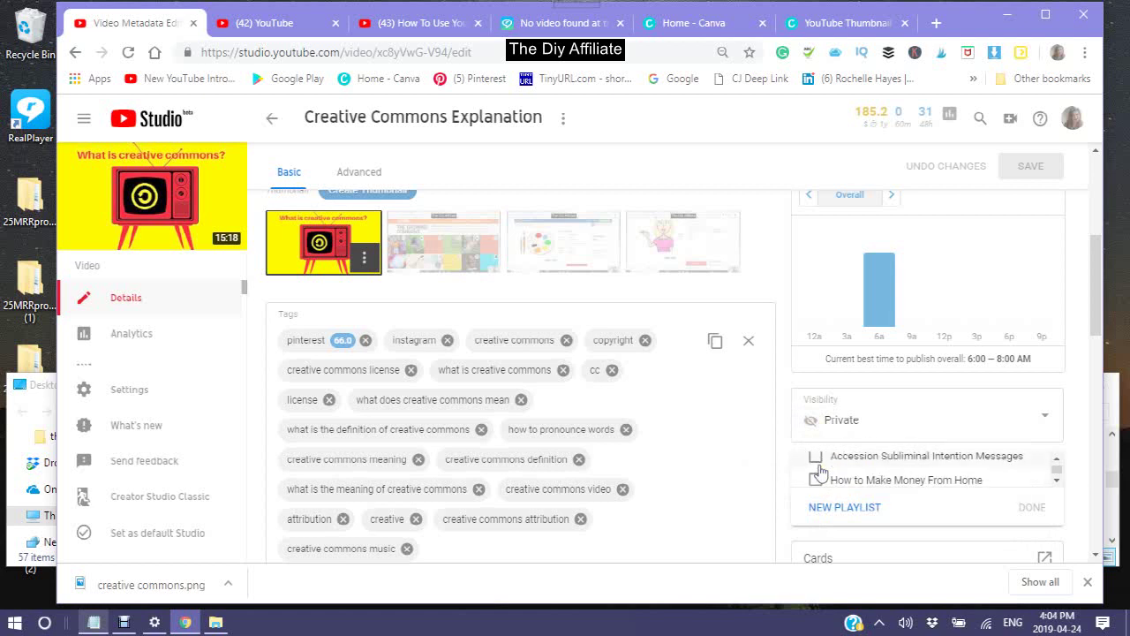
scroll(819, 473, up, 2)
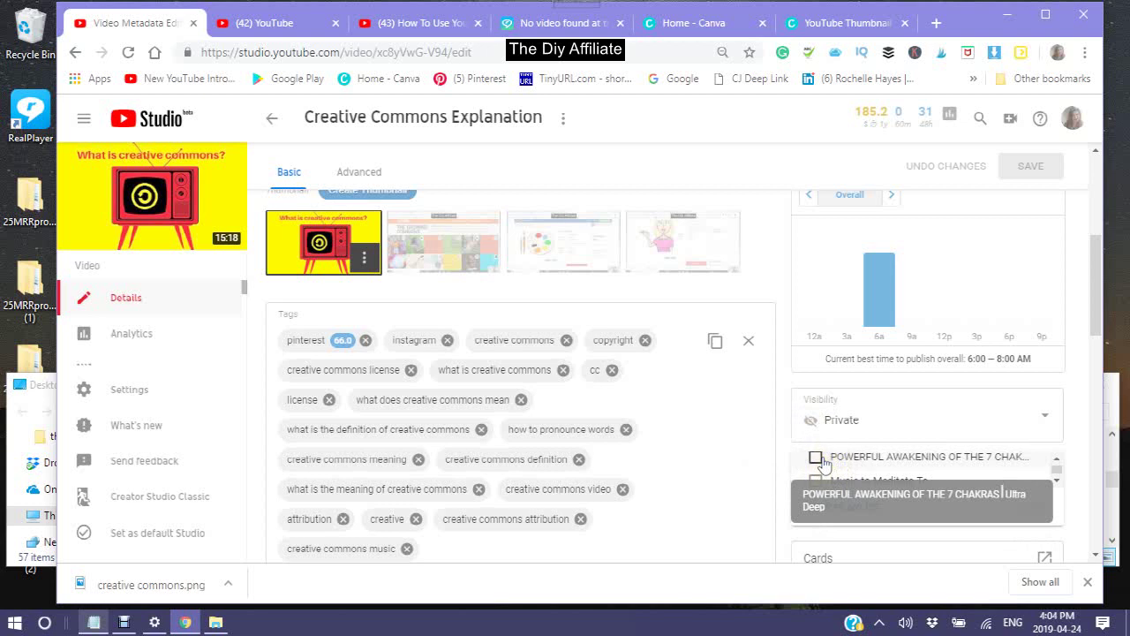
scroll(819, 463, up, 2)
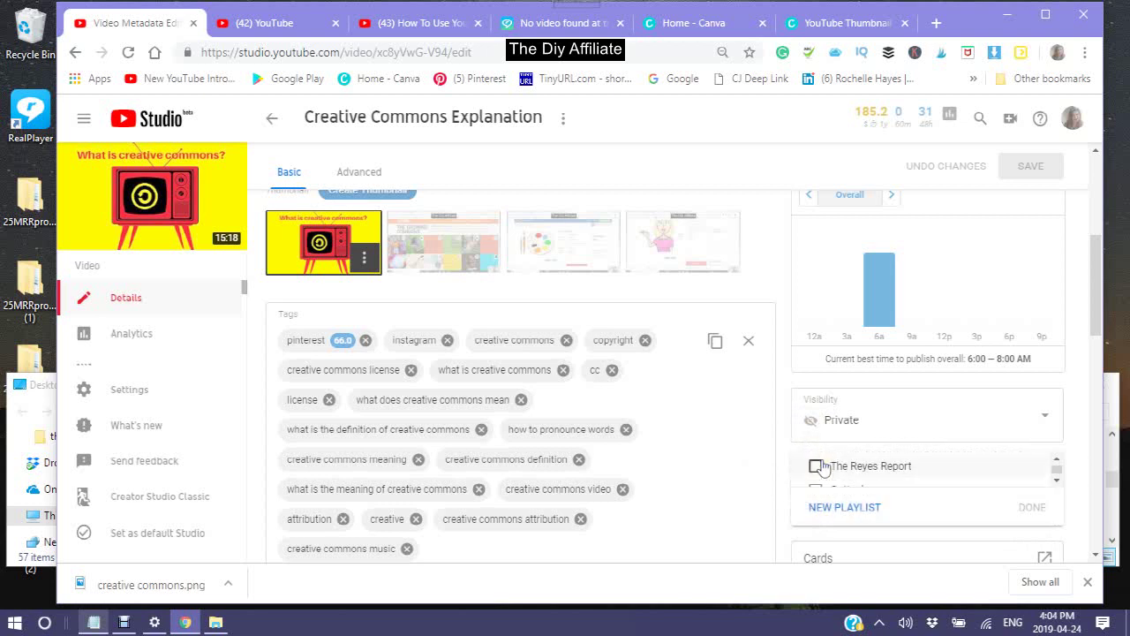
scroll(821, 467, up, 2)
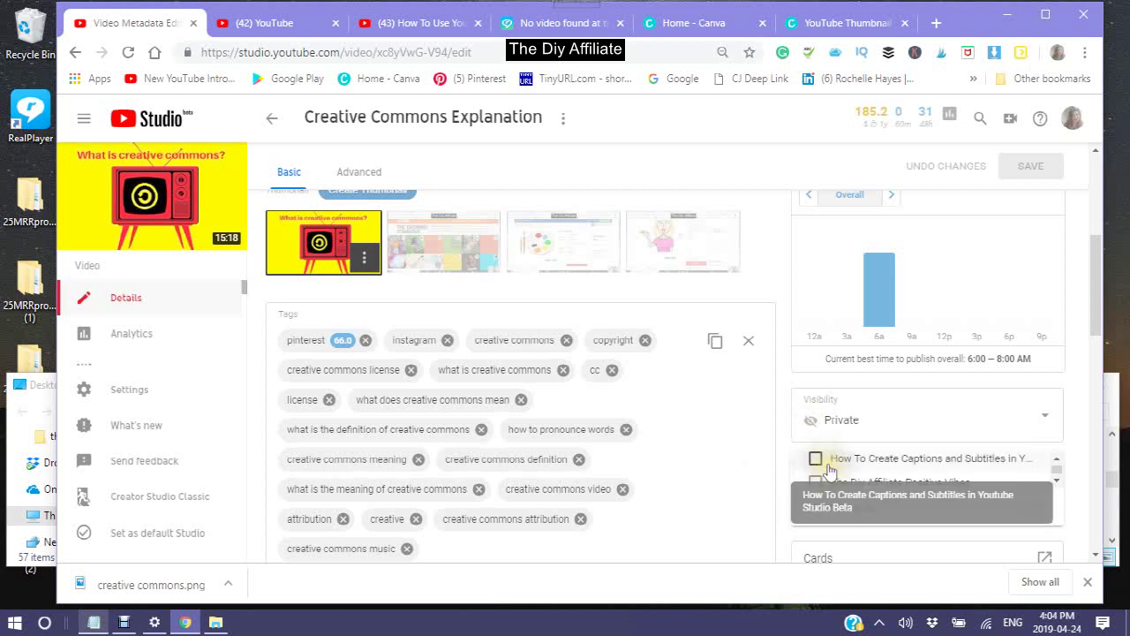
scroll(825, 472, down, 2)
scroll(821, 473, up, 2)
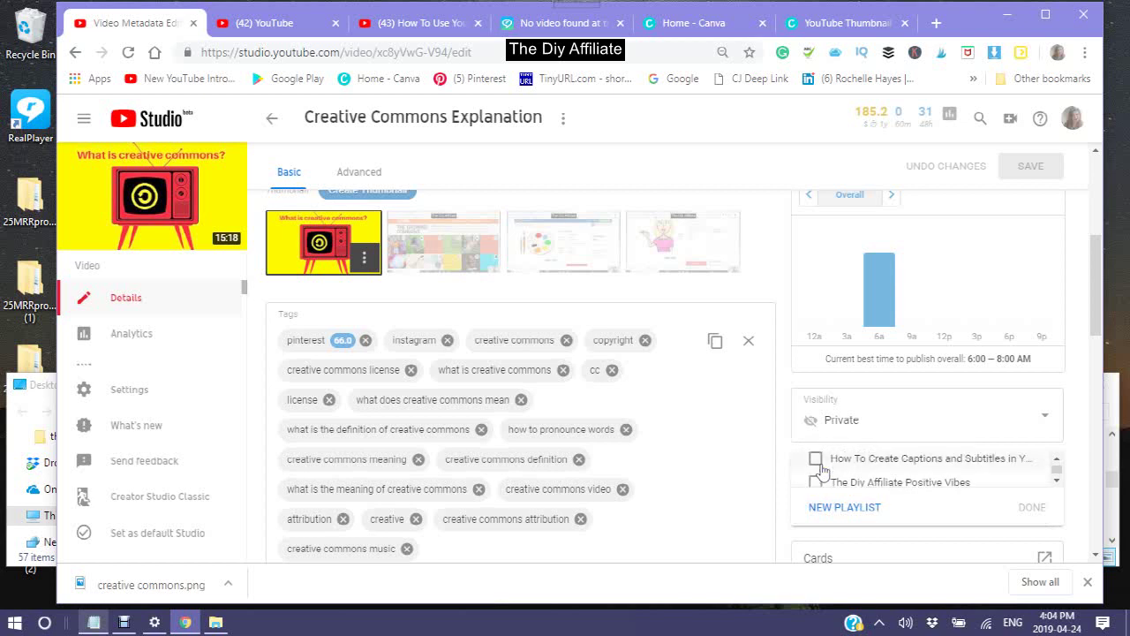
scroll(821, 470, down, 1)
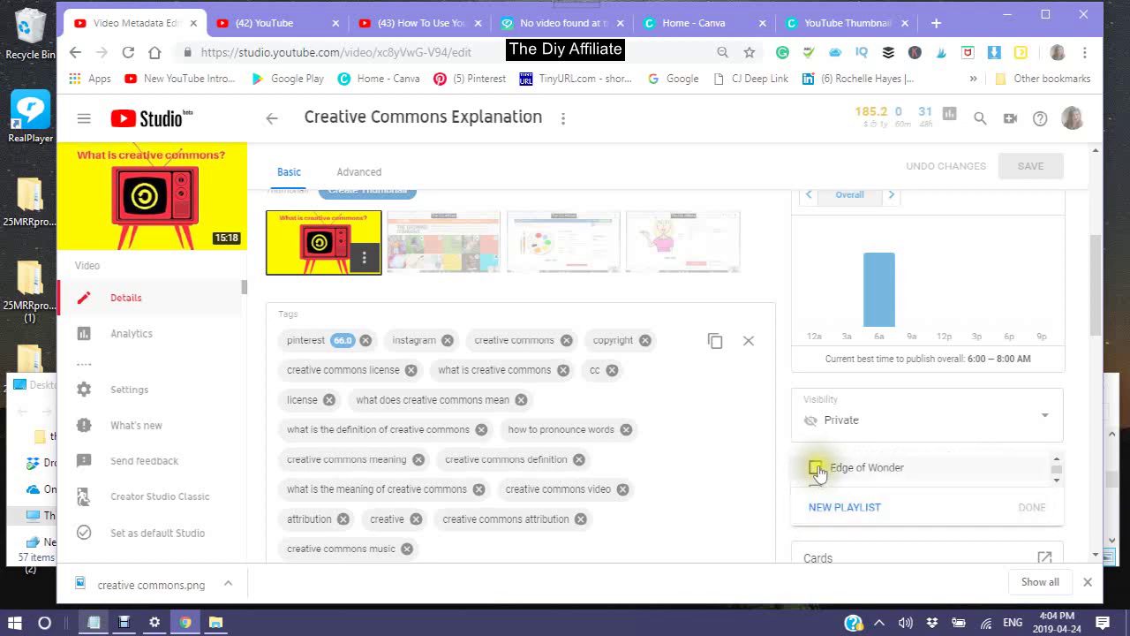
scroll(821, 468, down, 1)
scroll(820, 466, up, 1)
scroll(820, 467, down, 1)
scroll(819, 468, up, 2)
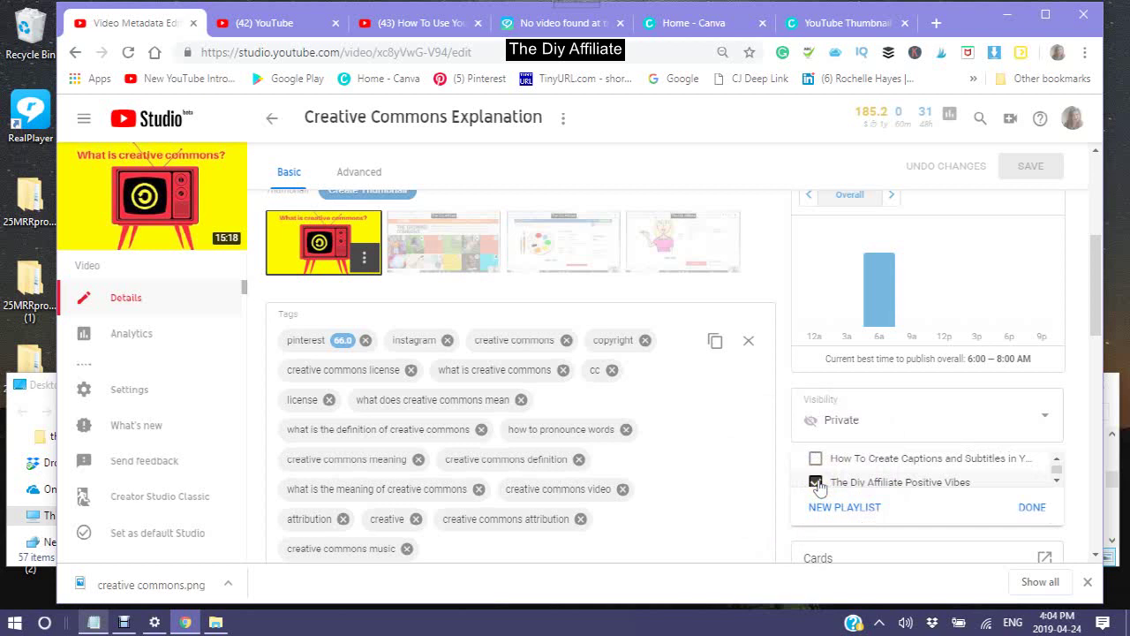
click(1032, 509)
click(1033, 165)
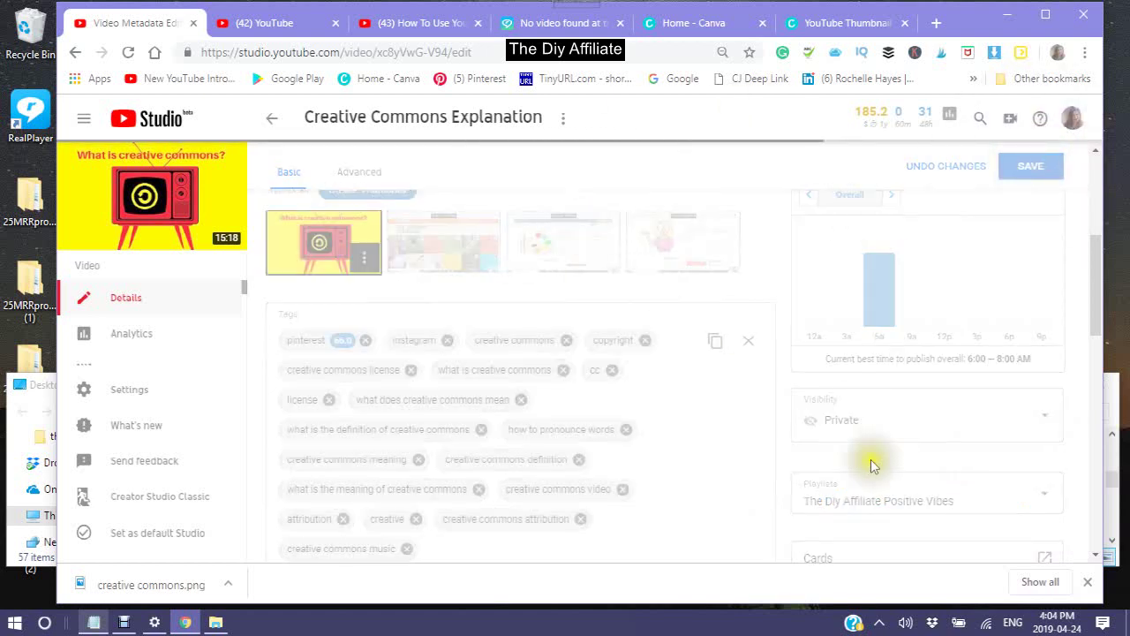
Change the video's visibility to Public and save the video details
click(1045, 422)
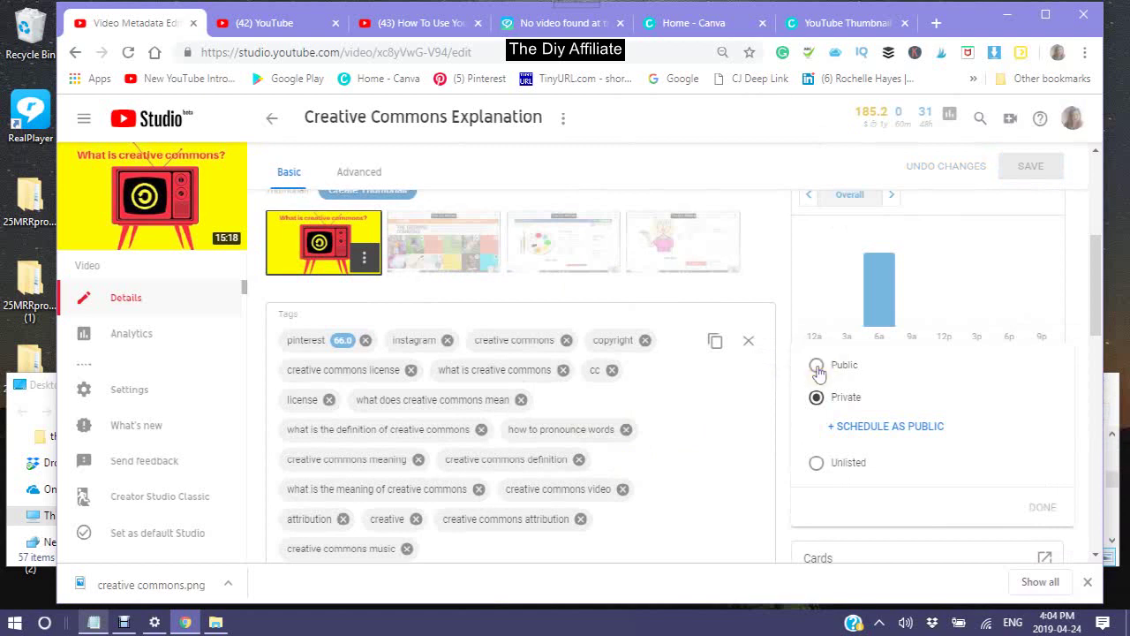
click(817, 366)
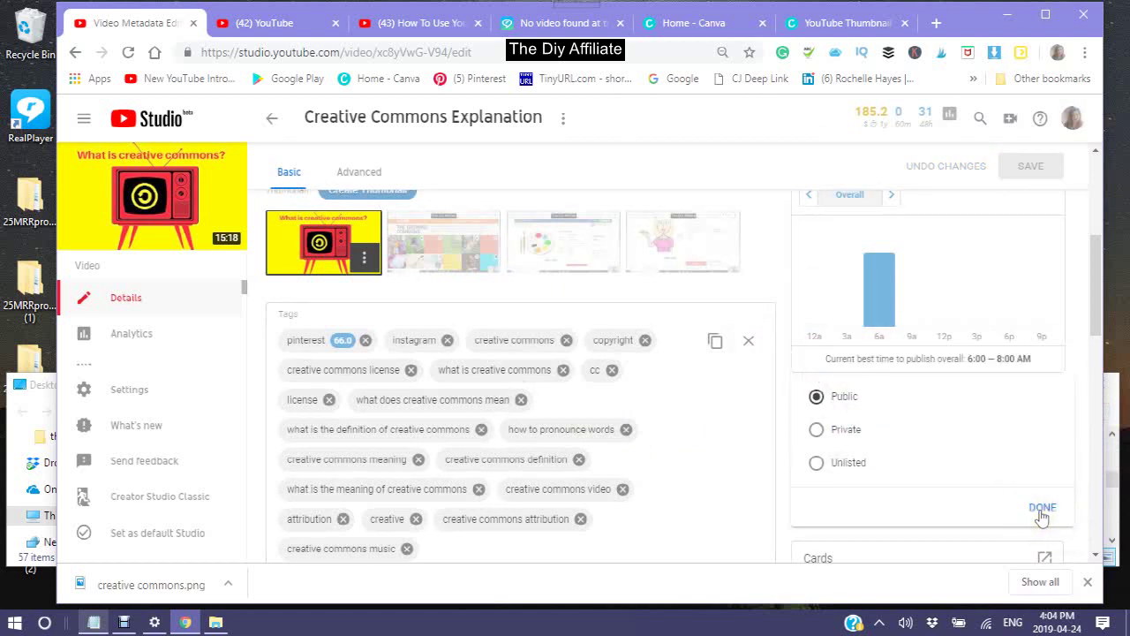
click(1041, 511)
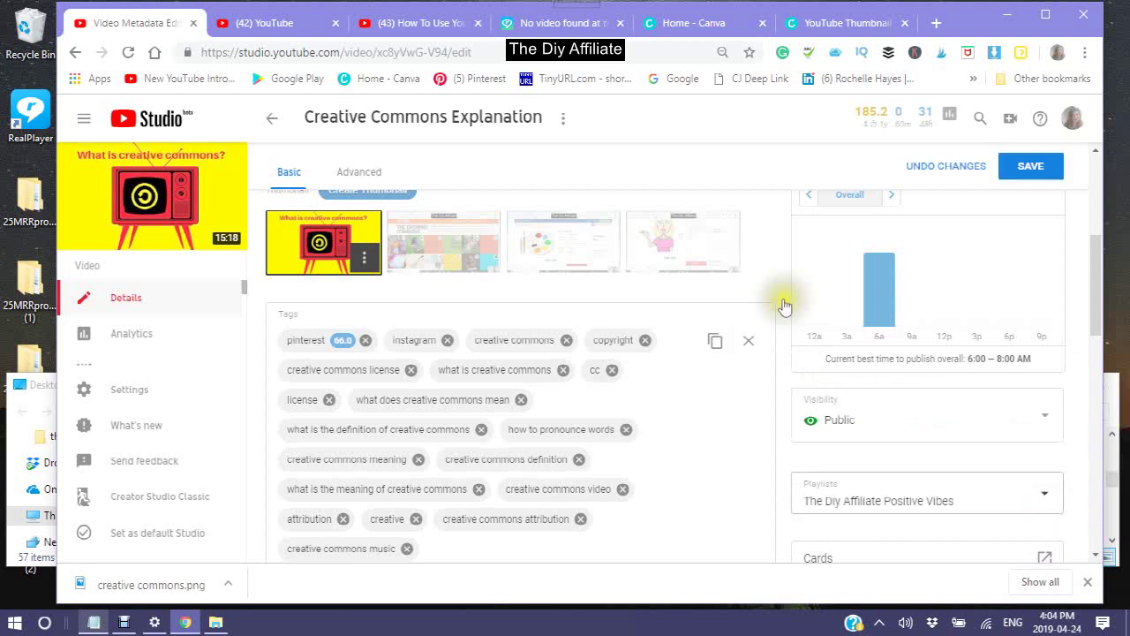
click(1032, 168)
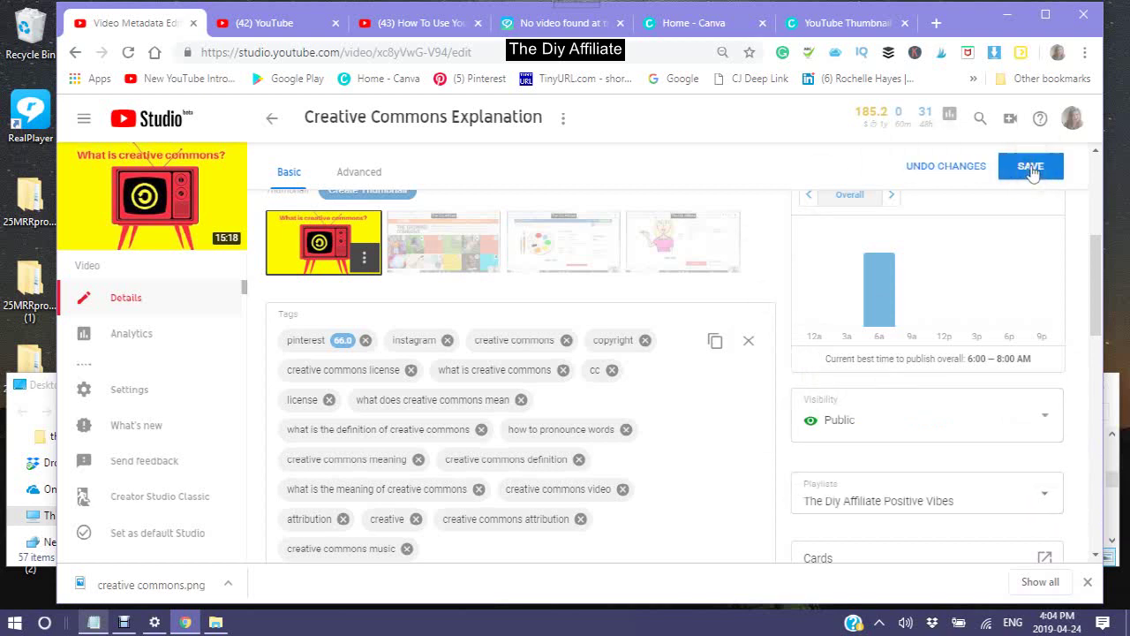
click(1032, 168)
click(1040, 174)
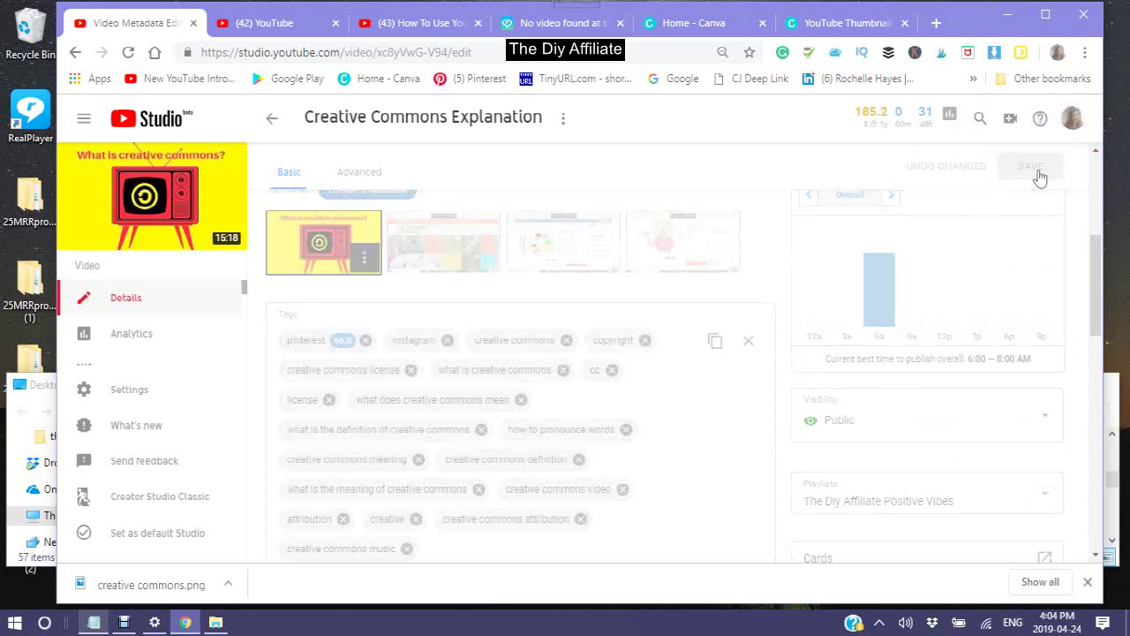
Copy the first "Creative Commons Explanation" line from the video's description
scroll(468, 337, up, 2)
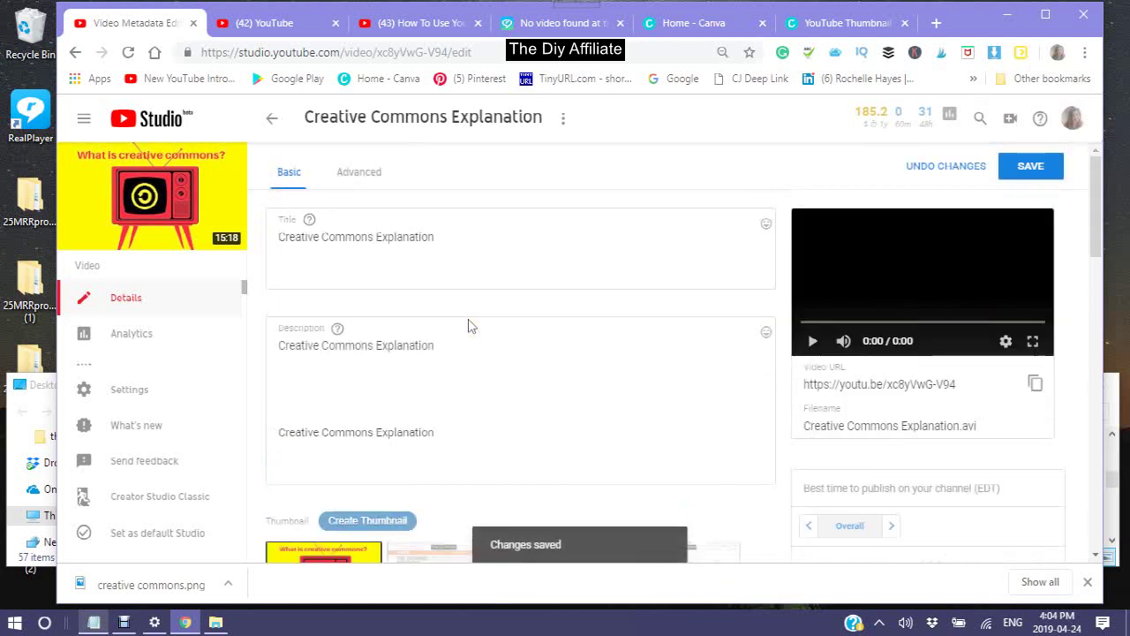
scroll(468, 327, down, 4)
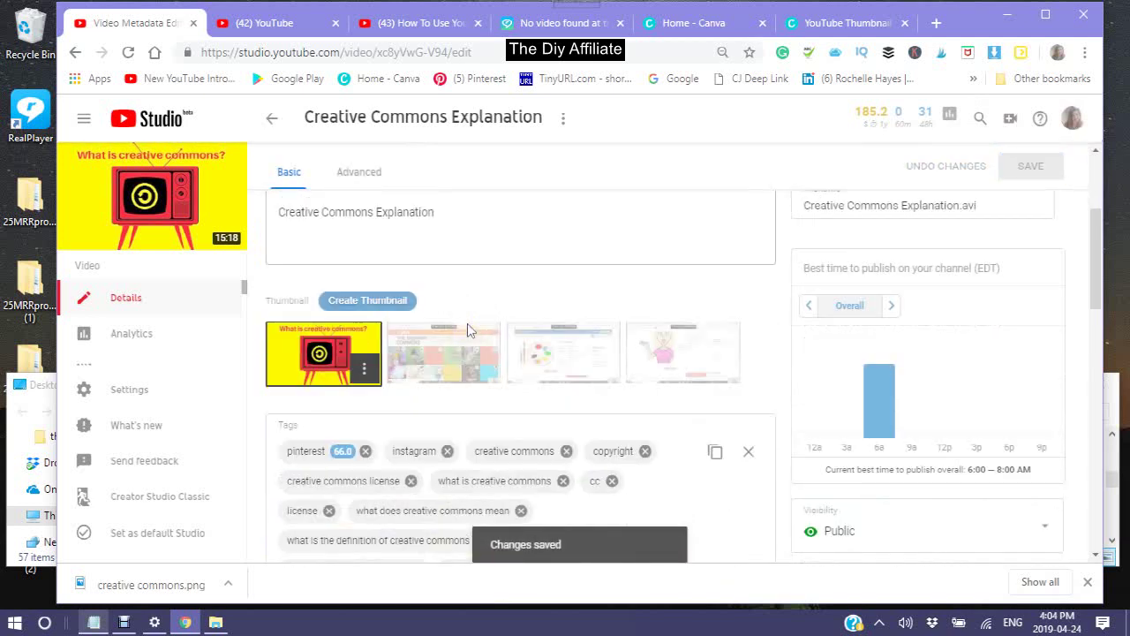
scroll(469, 330, up, 4)
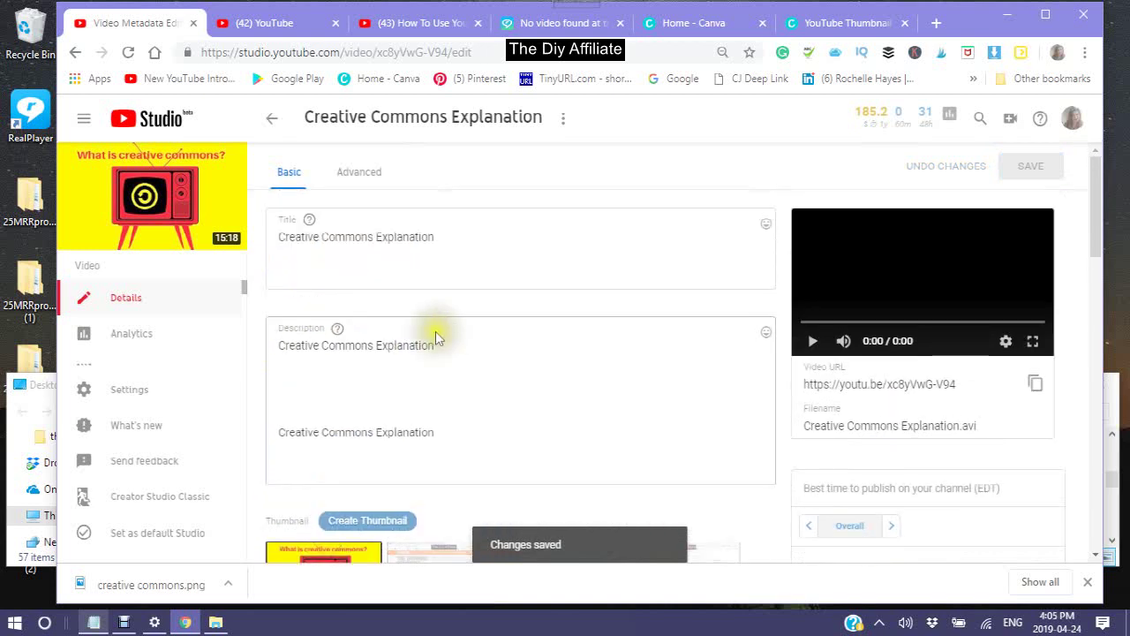
click(455, 344)
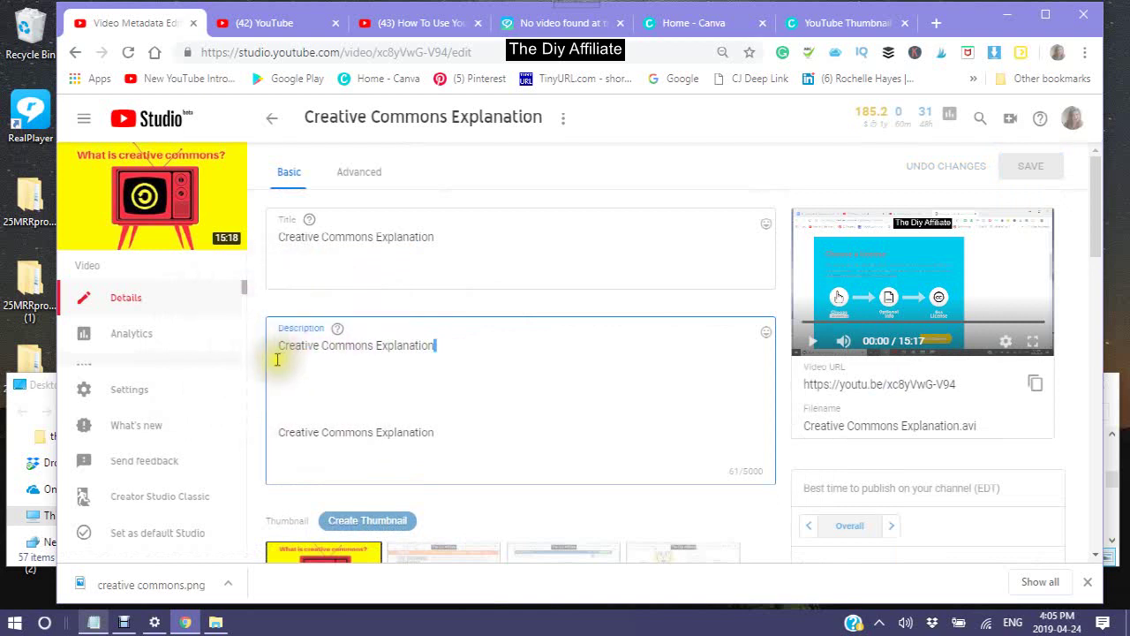
drag(271, 350, 416, 356)
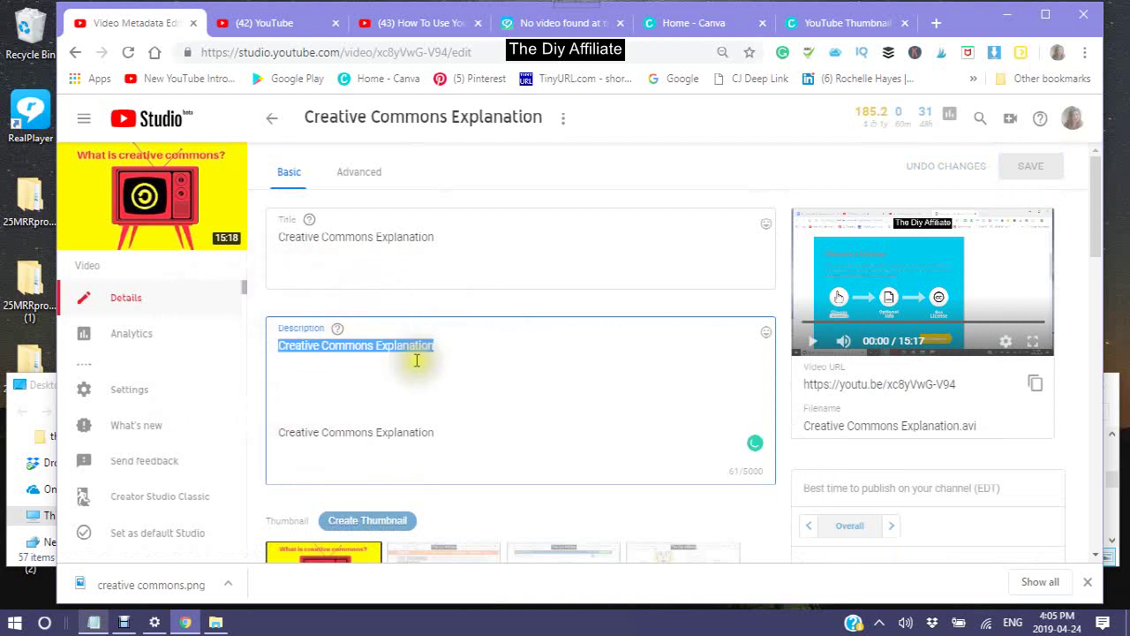
right_click(337, 348)
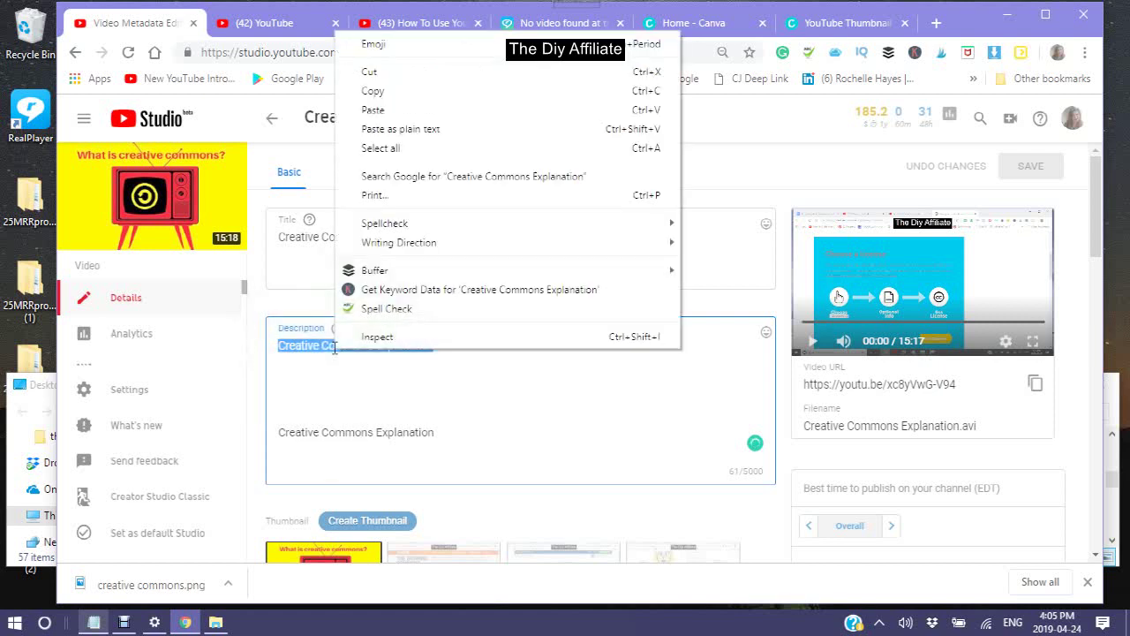
click(370, 91)
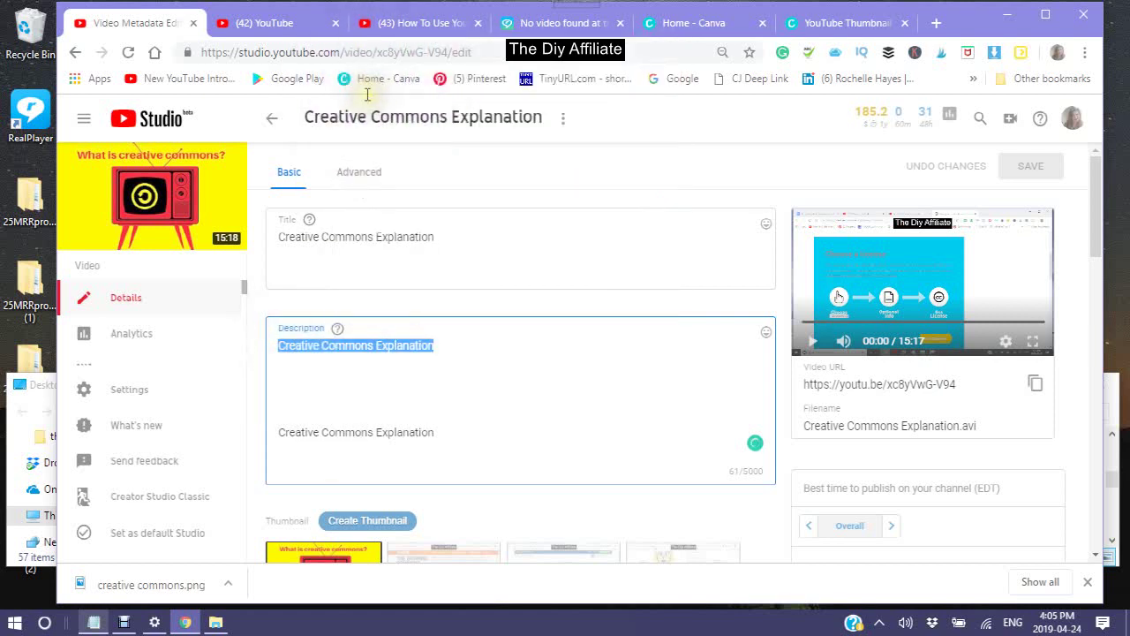
Search YouTube for the copied phrase "Creative Commons Explanation" in place of the previous query and look through the resulting videos
click(454, 20)
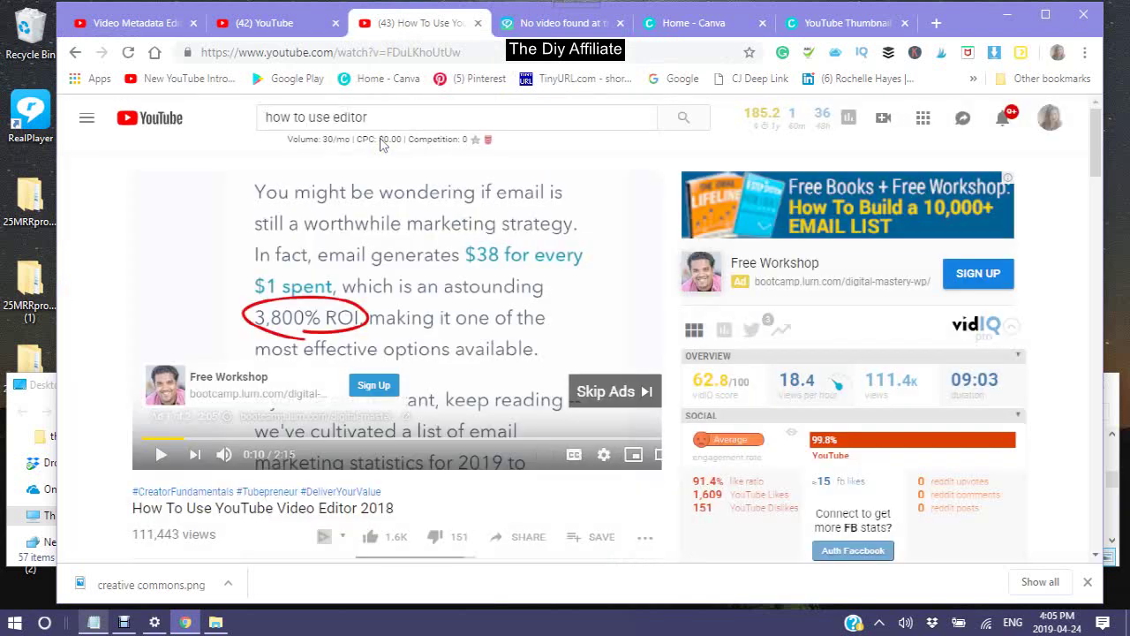
click(377, 113)
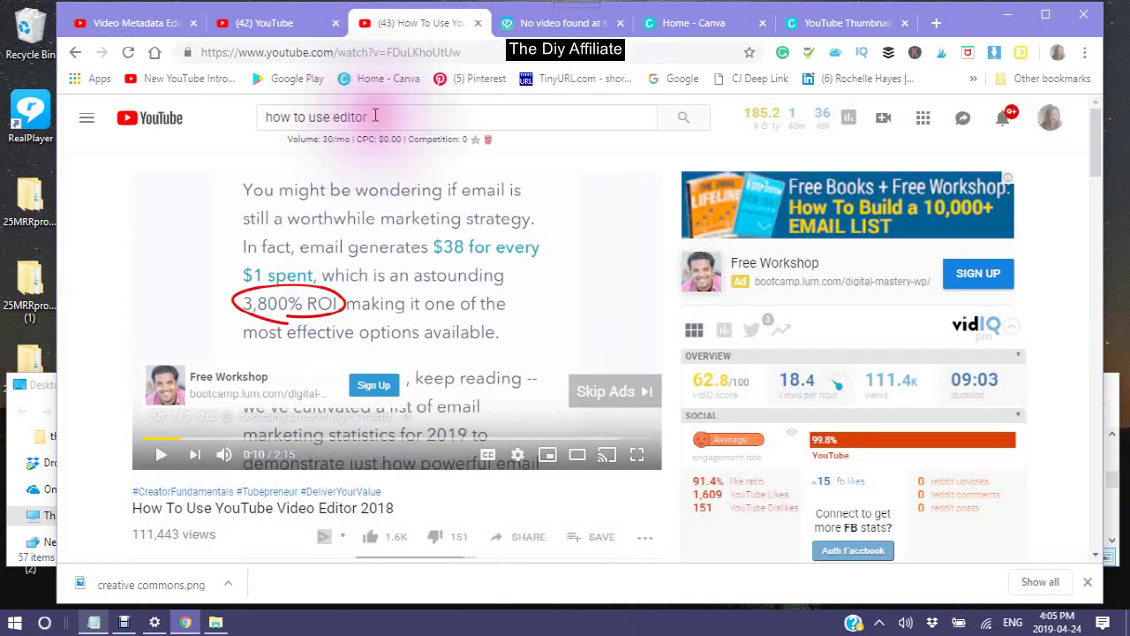
click(364, 115)
drag(364, 114, 215, 110)
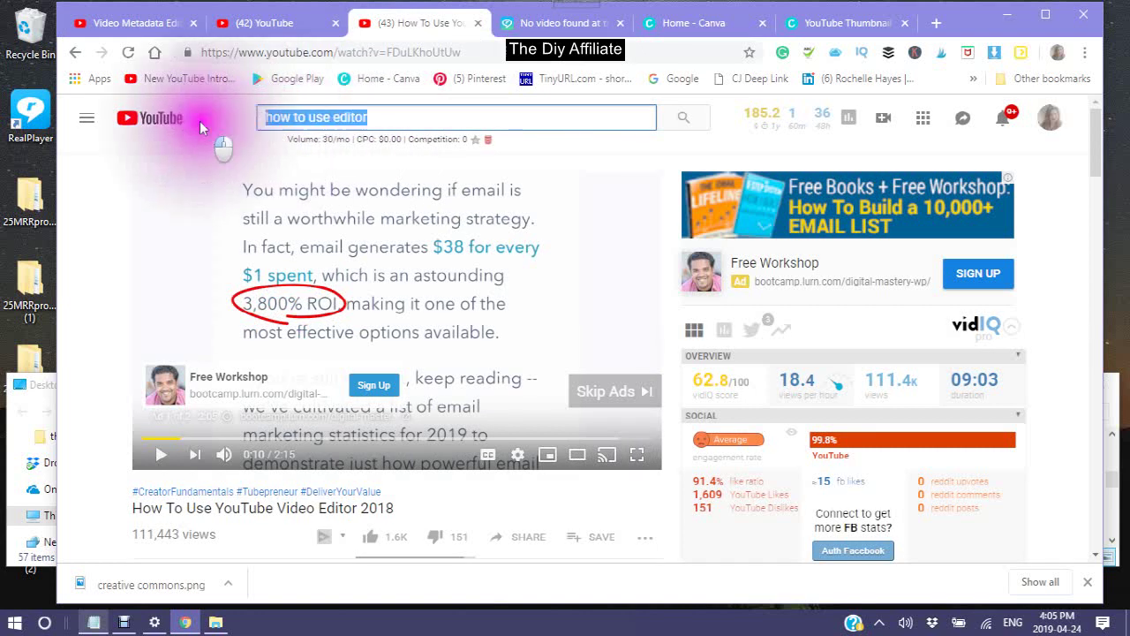
right_click(282, 114)
click(296, 192)
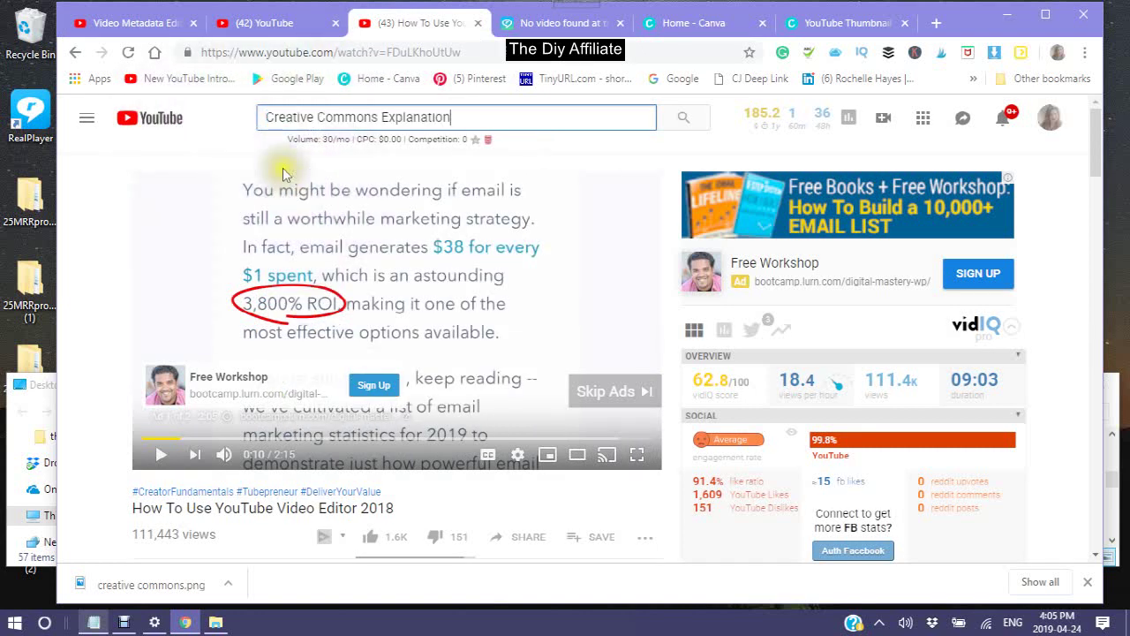
click(682, 123)
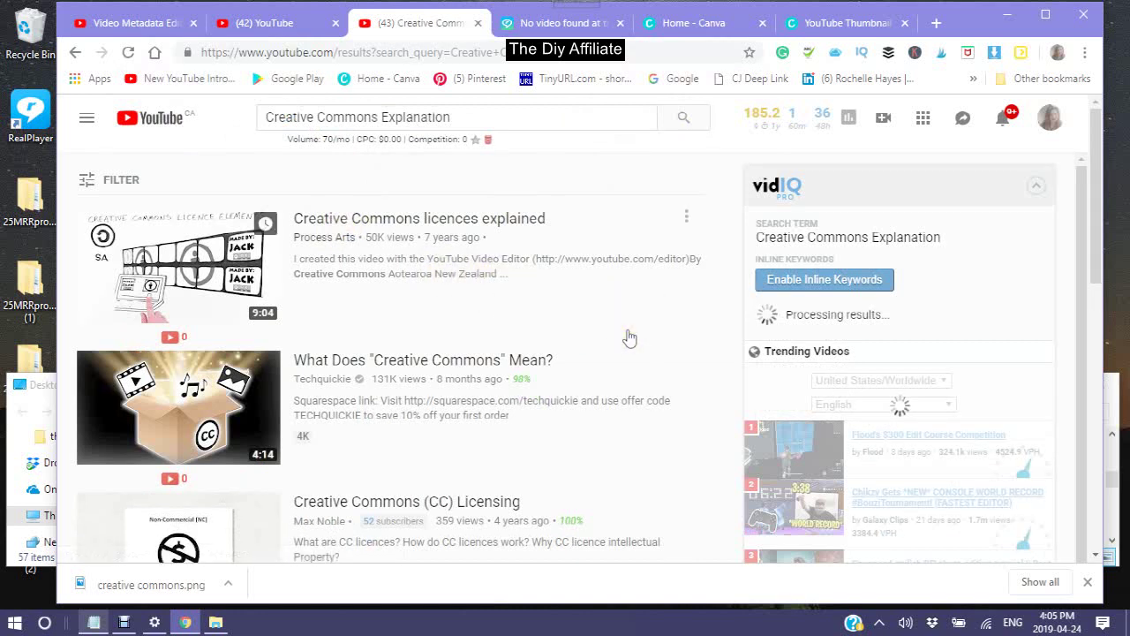
scroll(628, 341, down, 1)
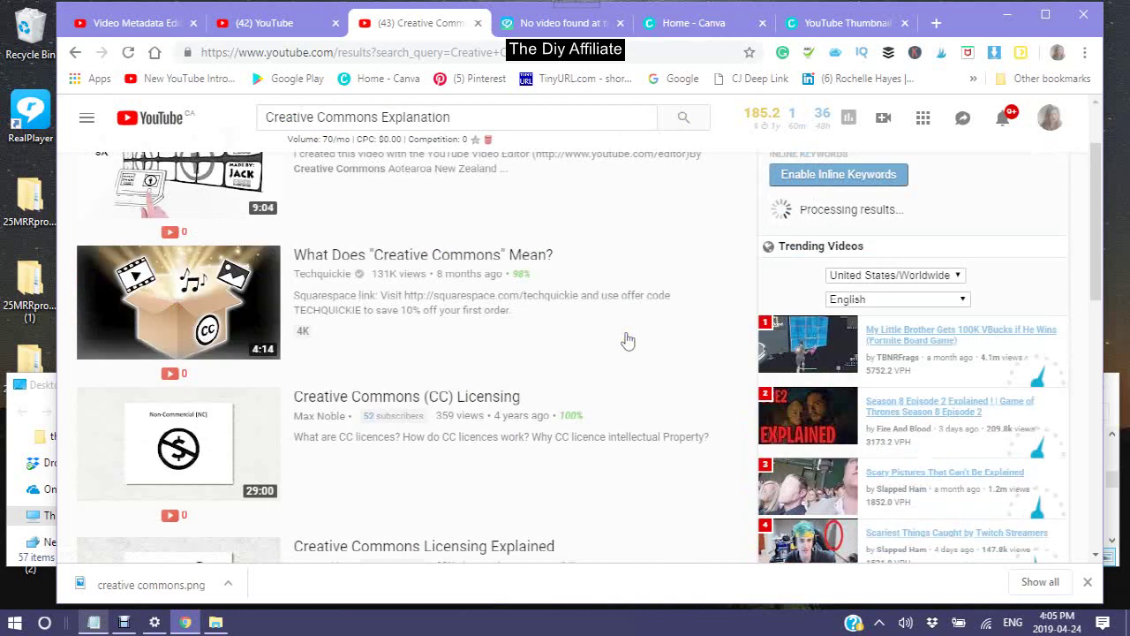
scroll(628, 341, down, 5)
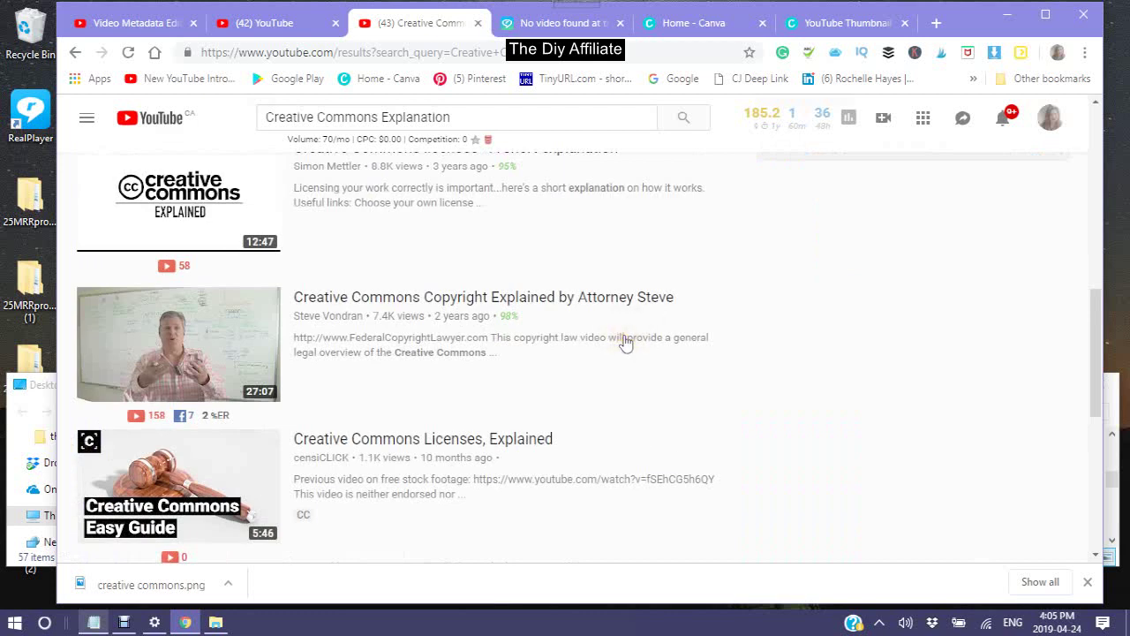
scroll(625, 343, down, 5)
scroll(626, 343, up, 2)
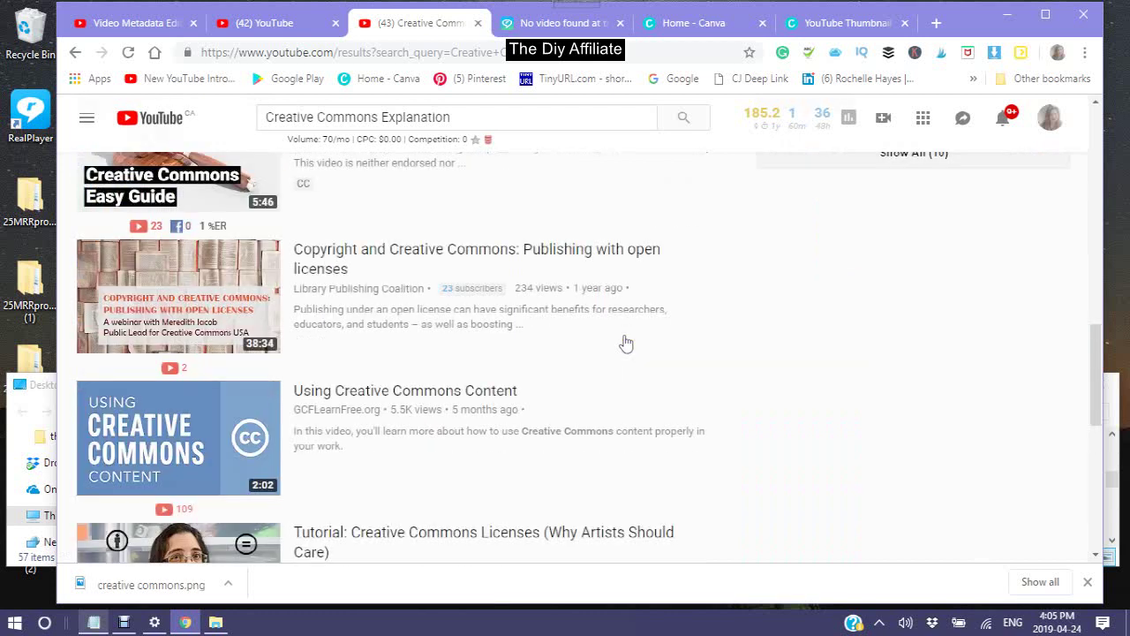
scroll(625, 343, up, 4)
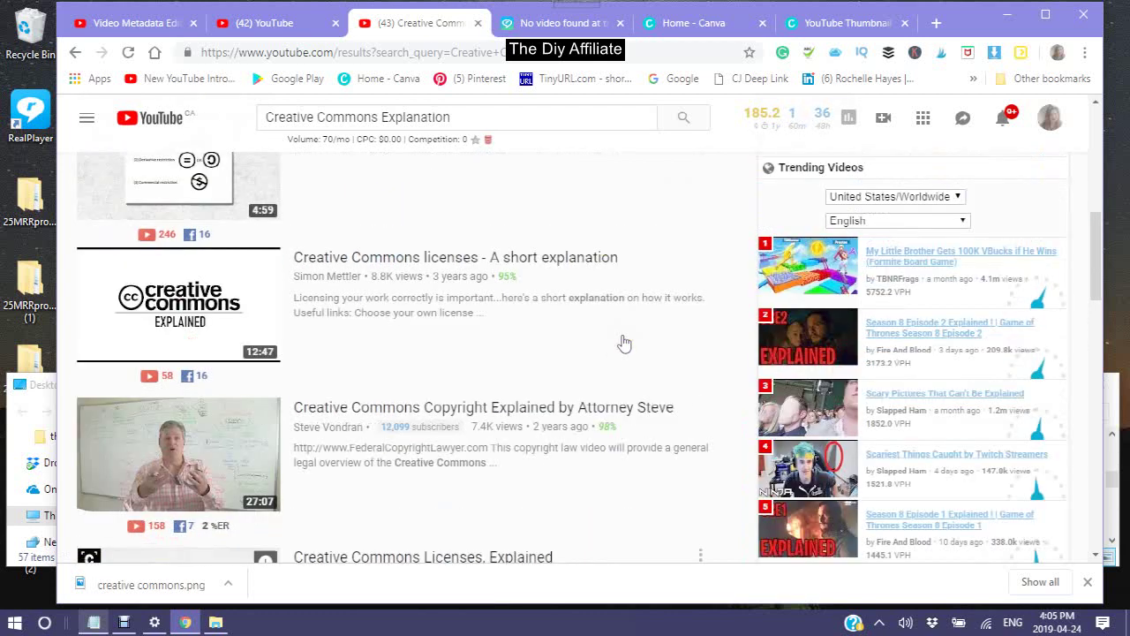
Look through the YouTube search results for "Creative Commons Explanation" for the newly published video, along with the keyword scores
scroll(624, 342, up, 4)
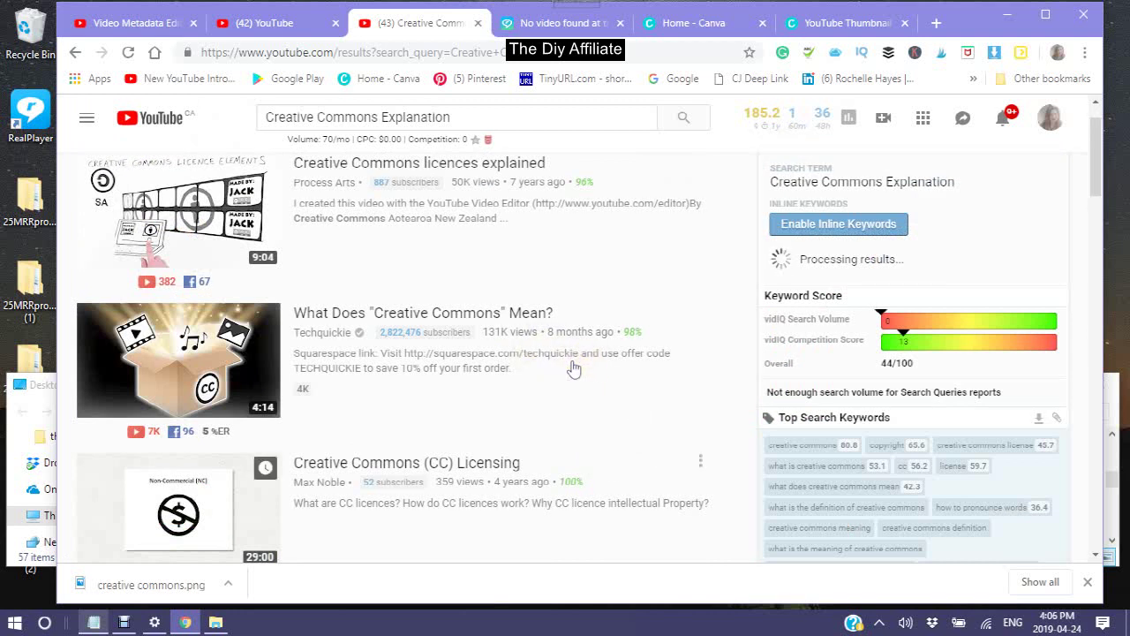
scroll(573, 368, down, 4)
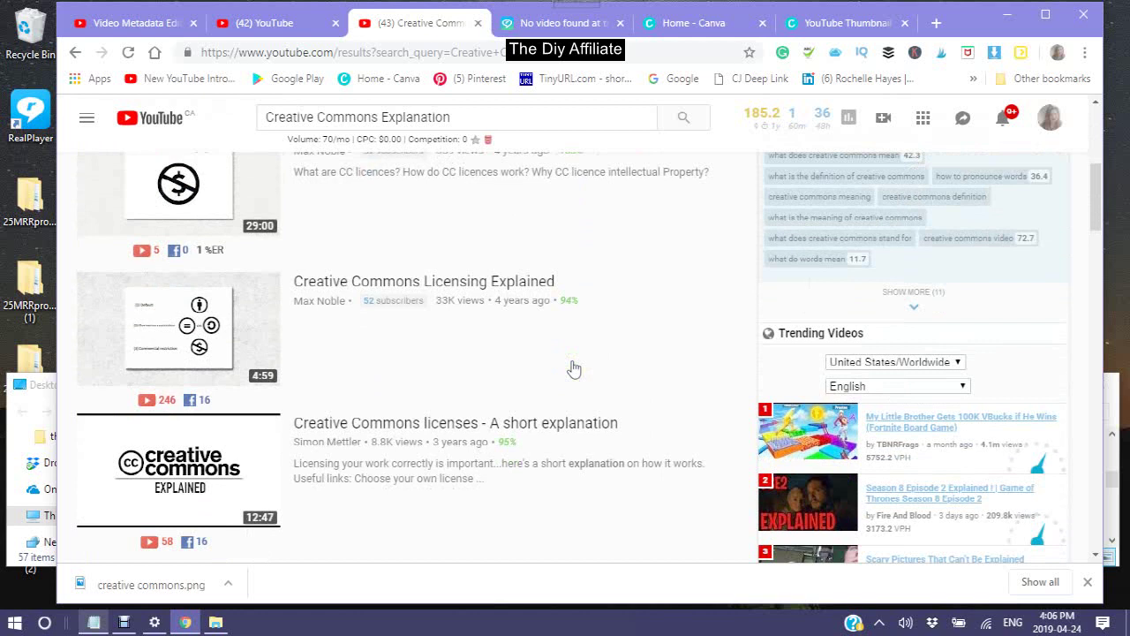
scroll(574, 368, down, 4)
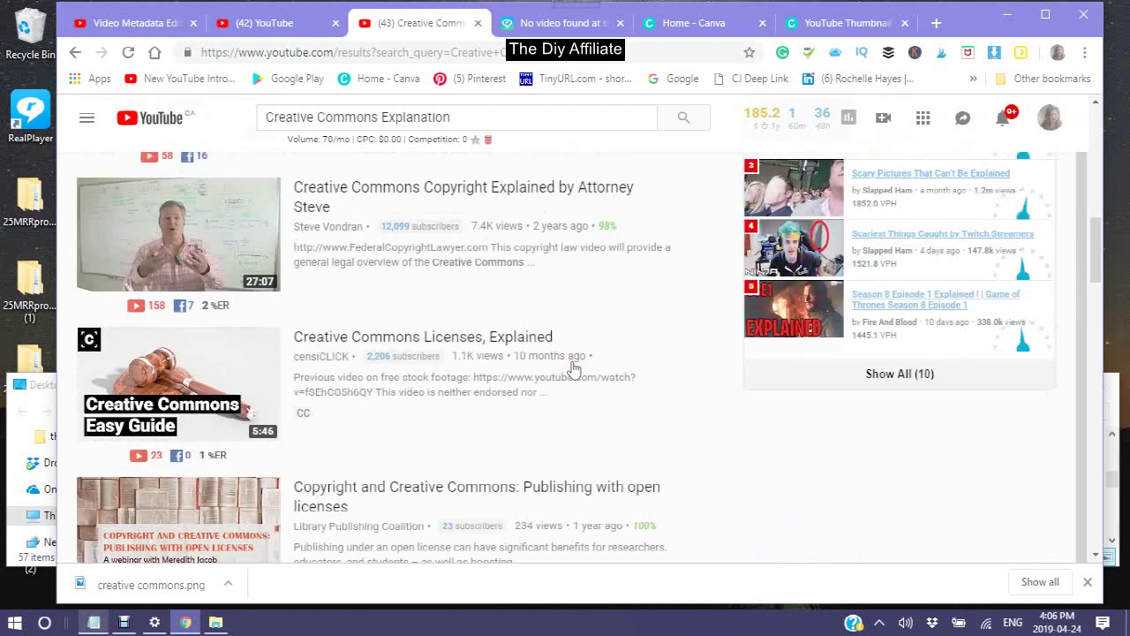
scroll(573, 368, up, 3)
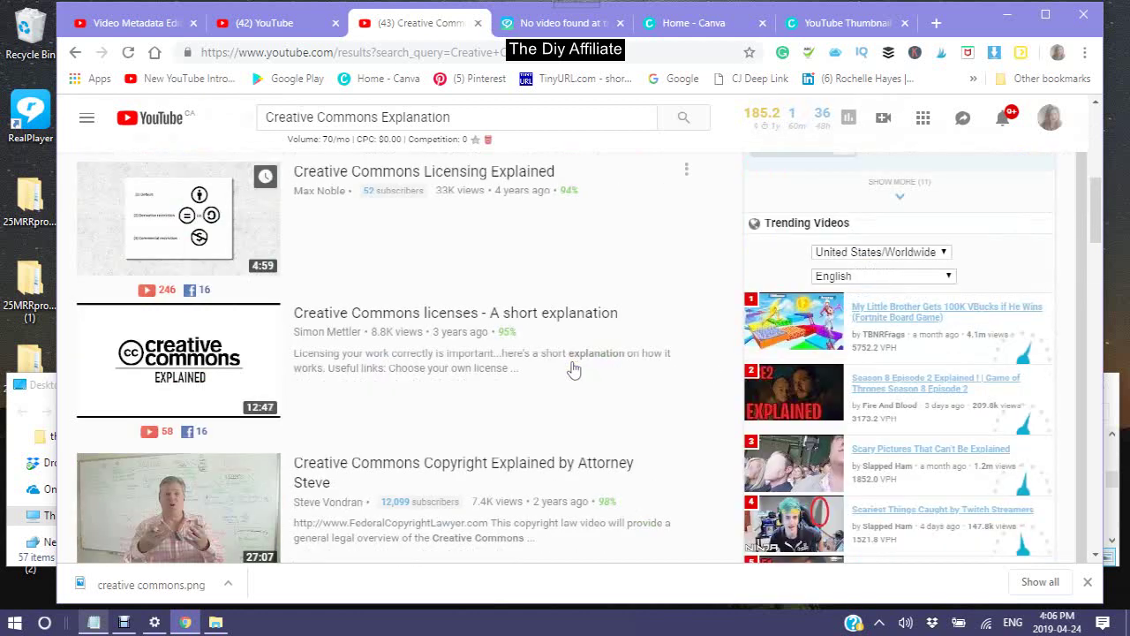
scroll(573, 369, up, 5)
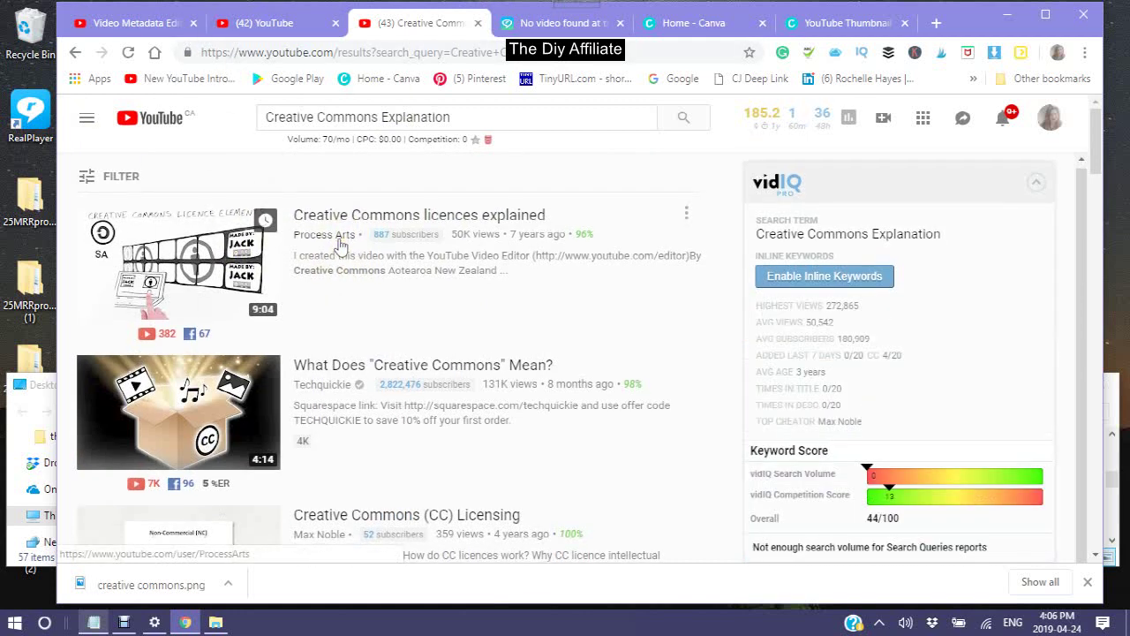
scroll(341, 246, down, 1)
scroll(341, 246, down, 1)
scroll(341, 246, down, 2)
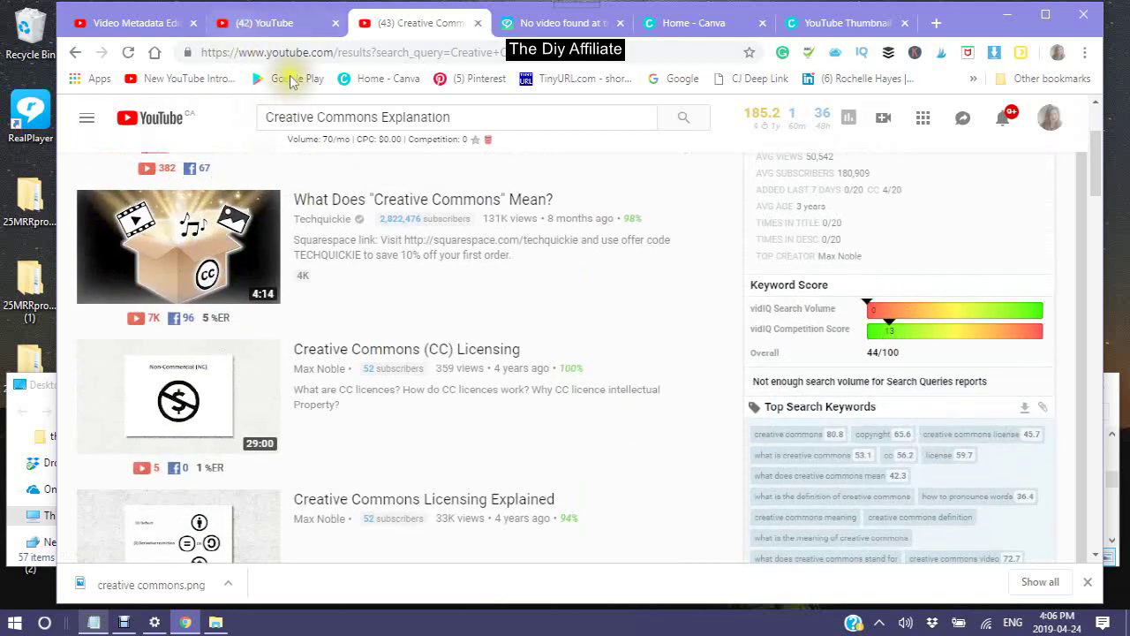
Return to the video in YouTube Studio and open its published English (Automatic) subtitles from the transcriptions for editing
click(133, 23)
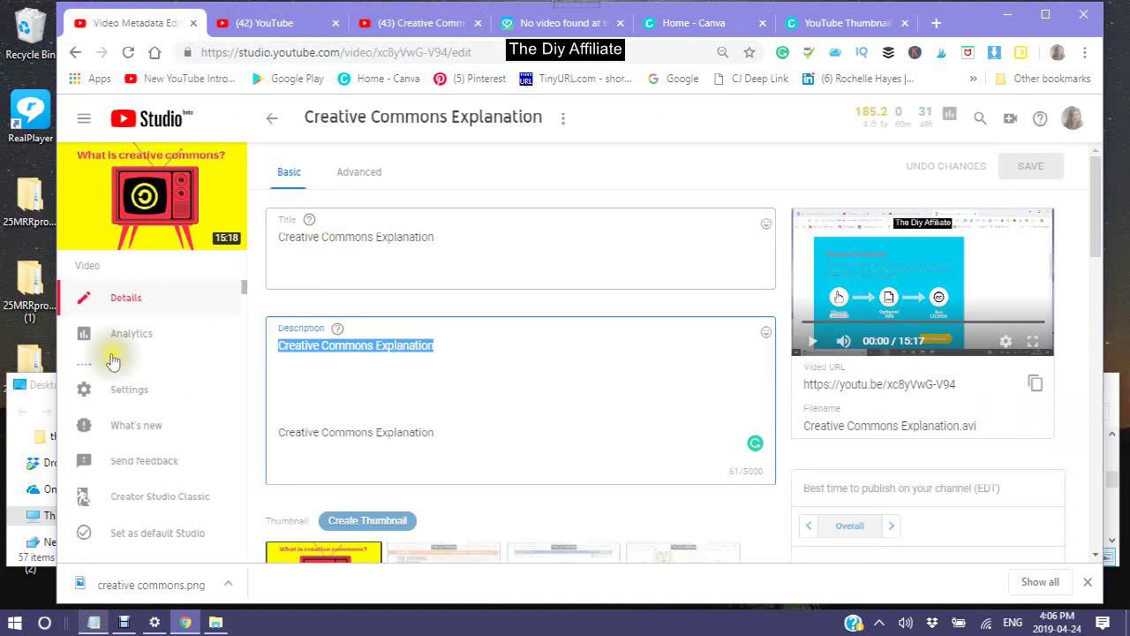
click(240, 297)
scroll(236, 311, down, 2)
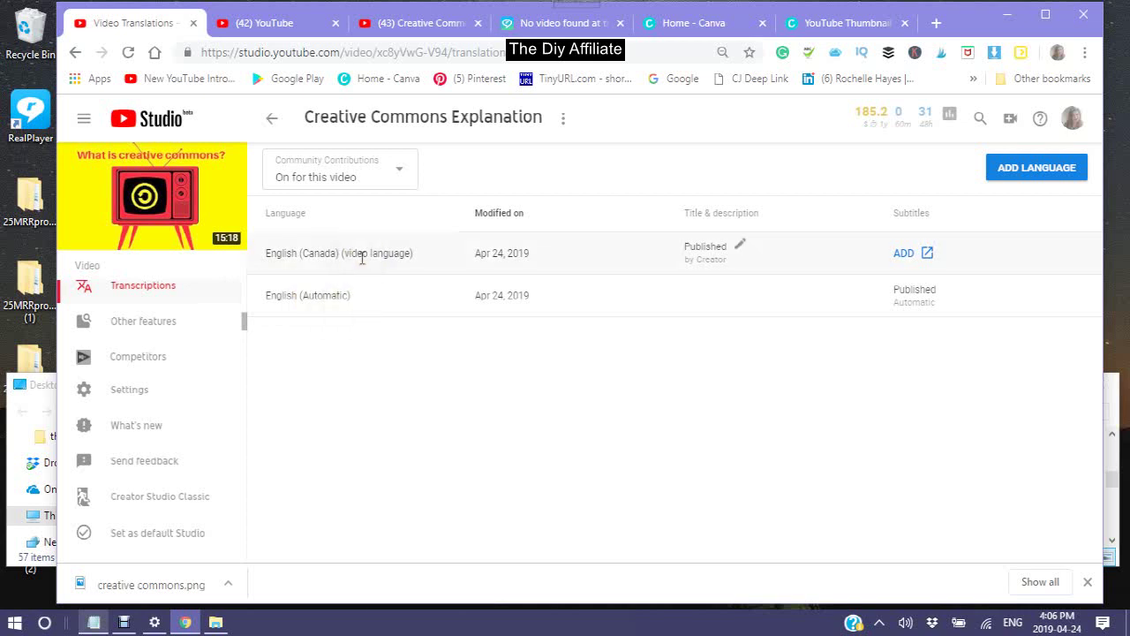
click(909, 300)
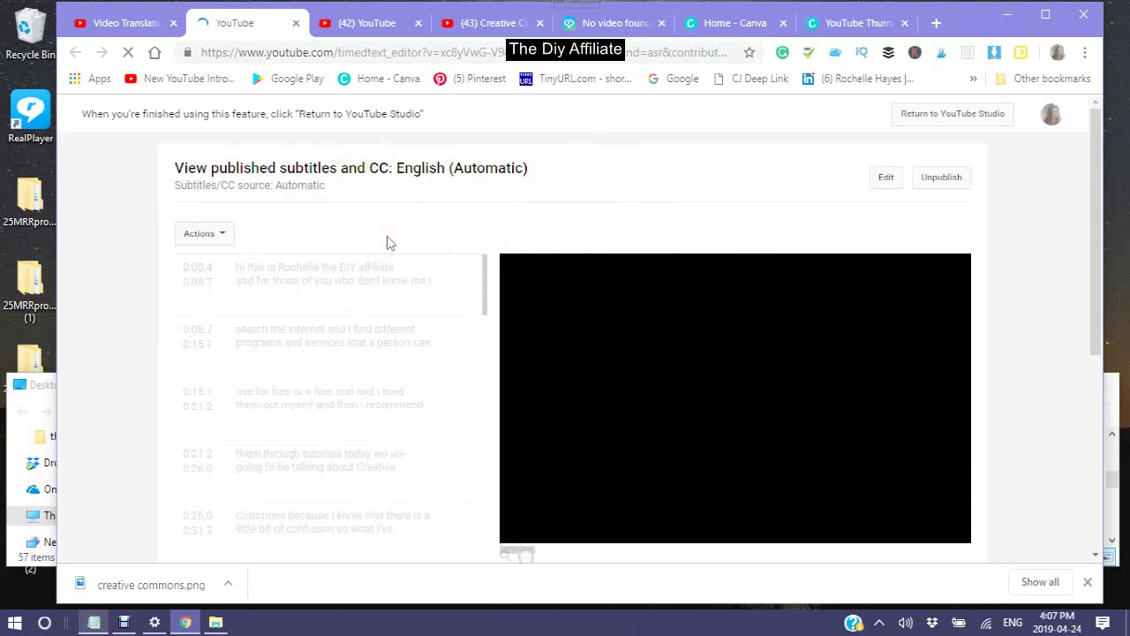
click(887, 181)
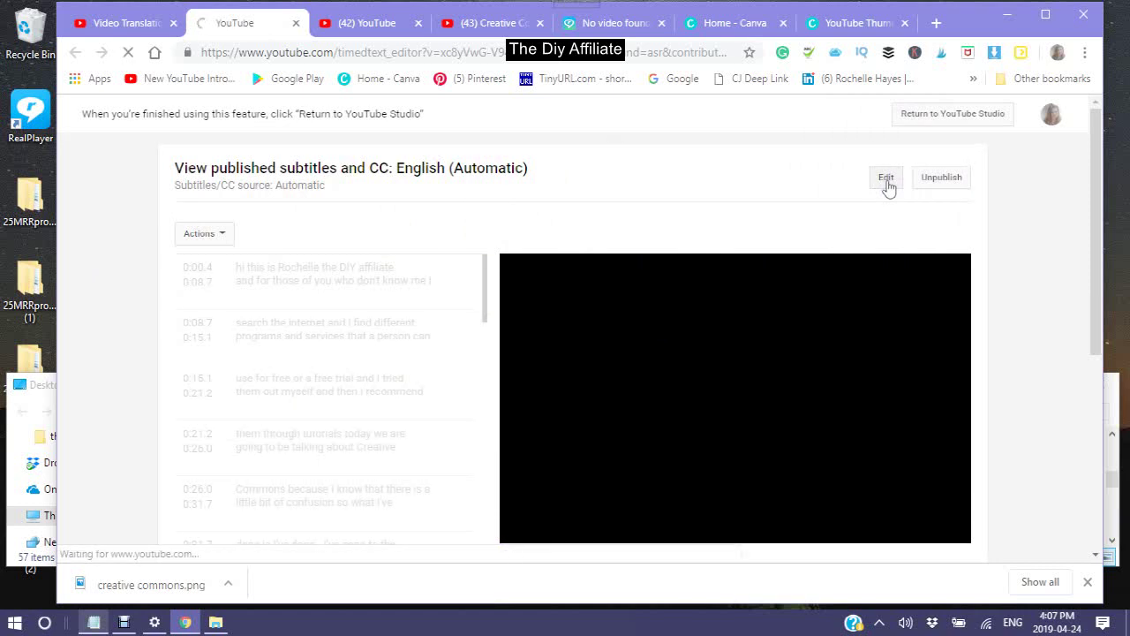
click(887, 182)
click(888, 181)
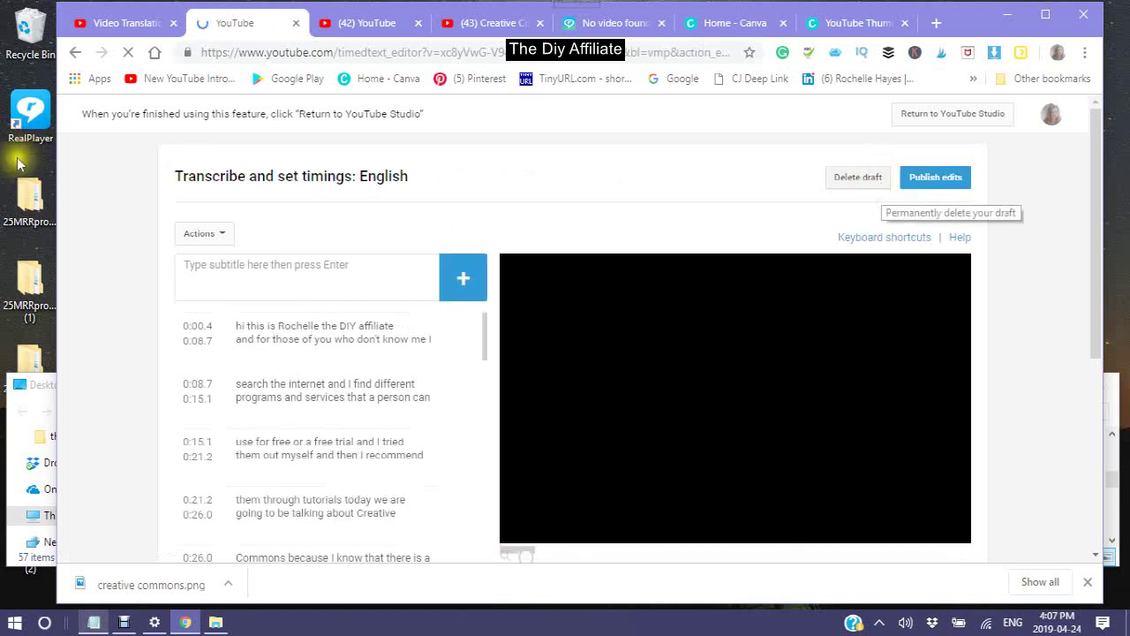
Capitalize the opening word of the first caption so it reads "Hi"
click(228, 275)
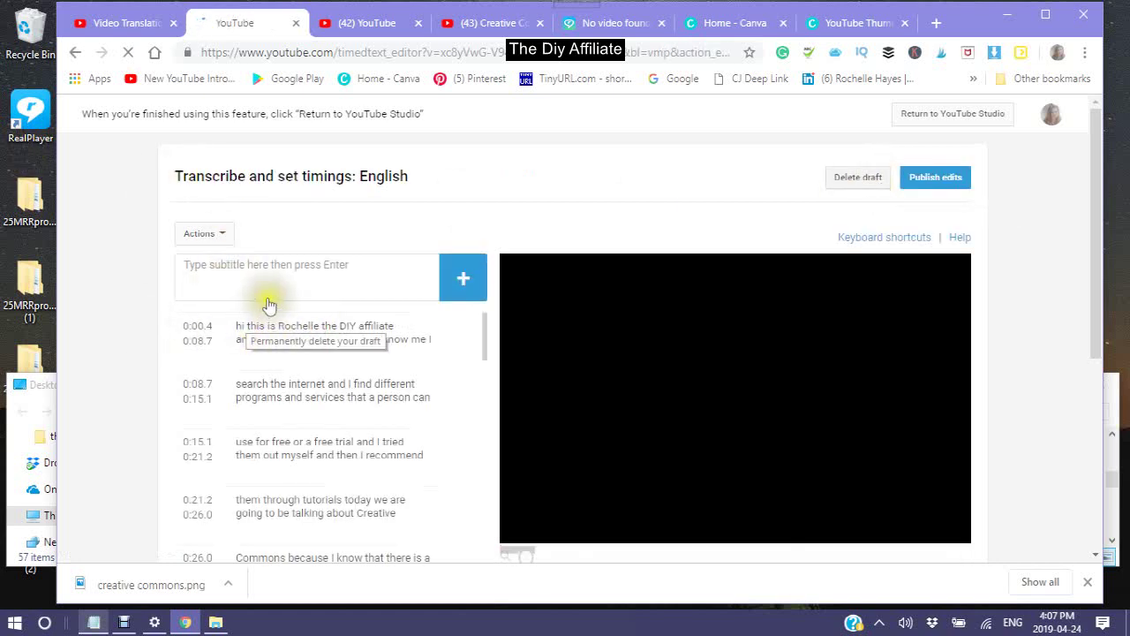
click(242, 327)
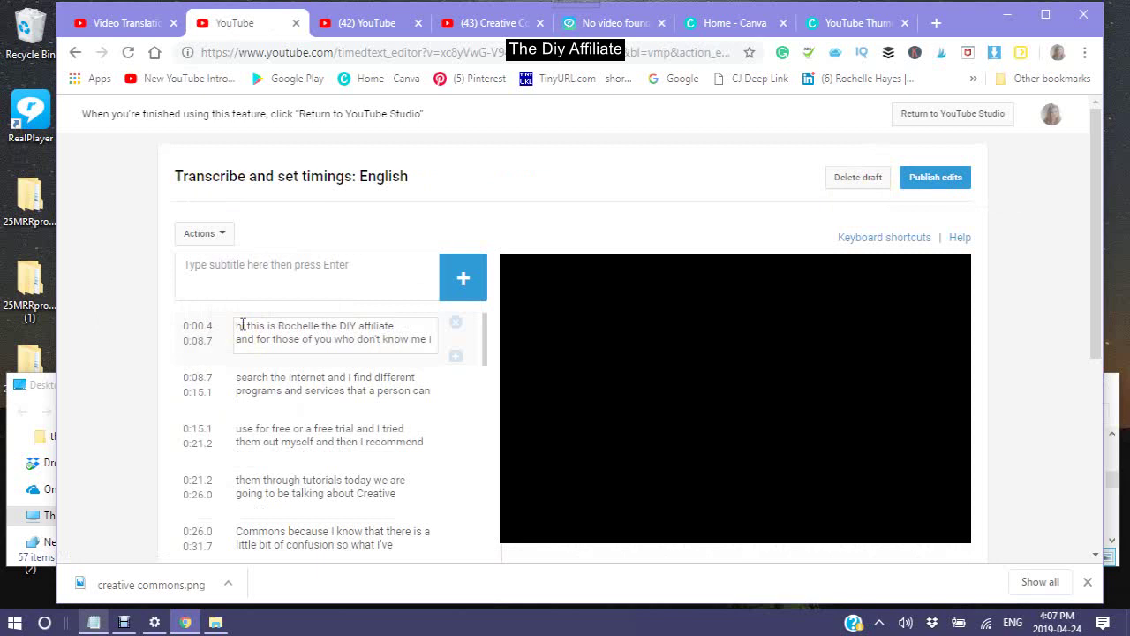
key(BackSpace)
key(BackSpace)
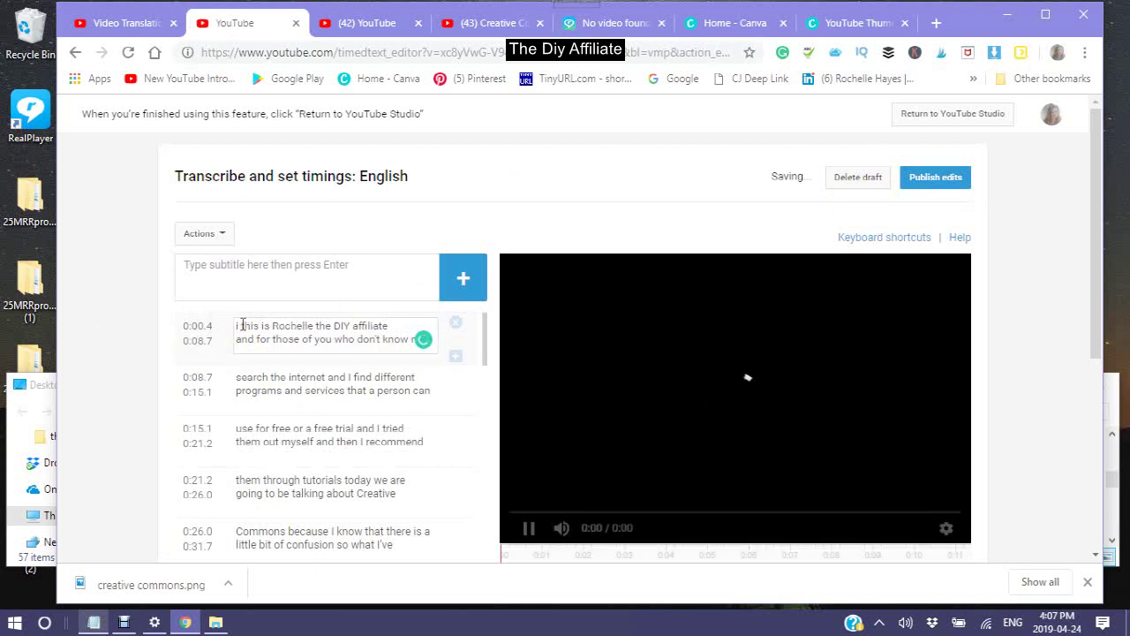
text(H)
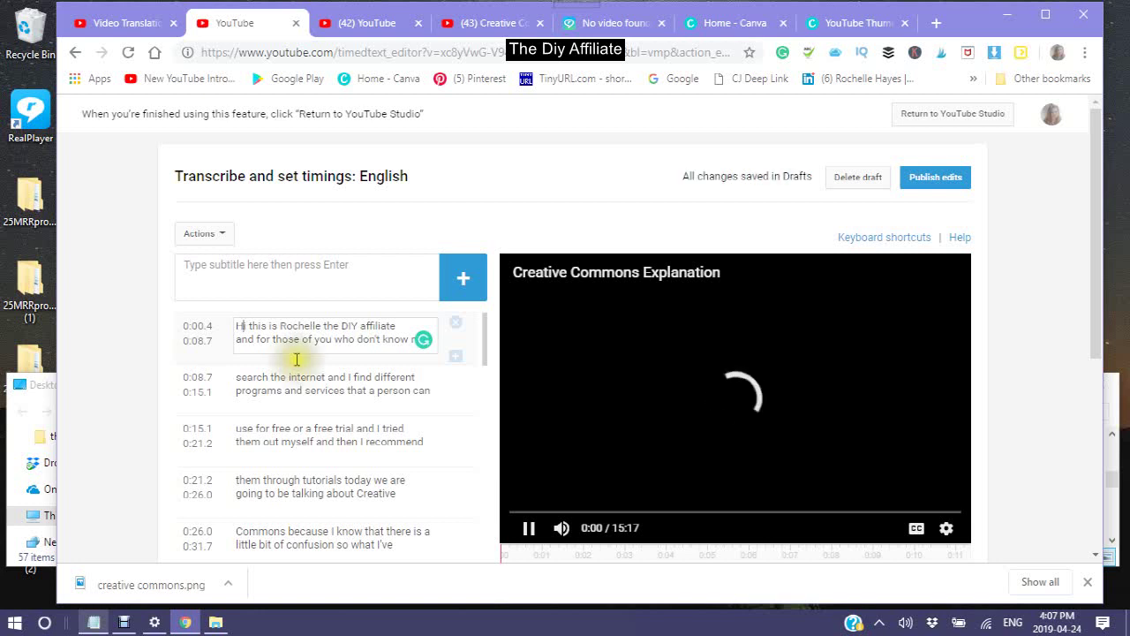
Pause and mute the preview video, and capitalize "Affiliate" in the first caption
click(529, 528)
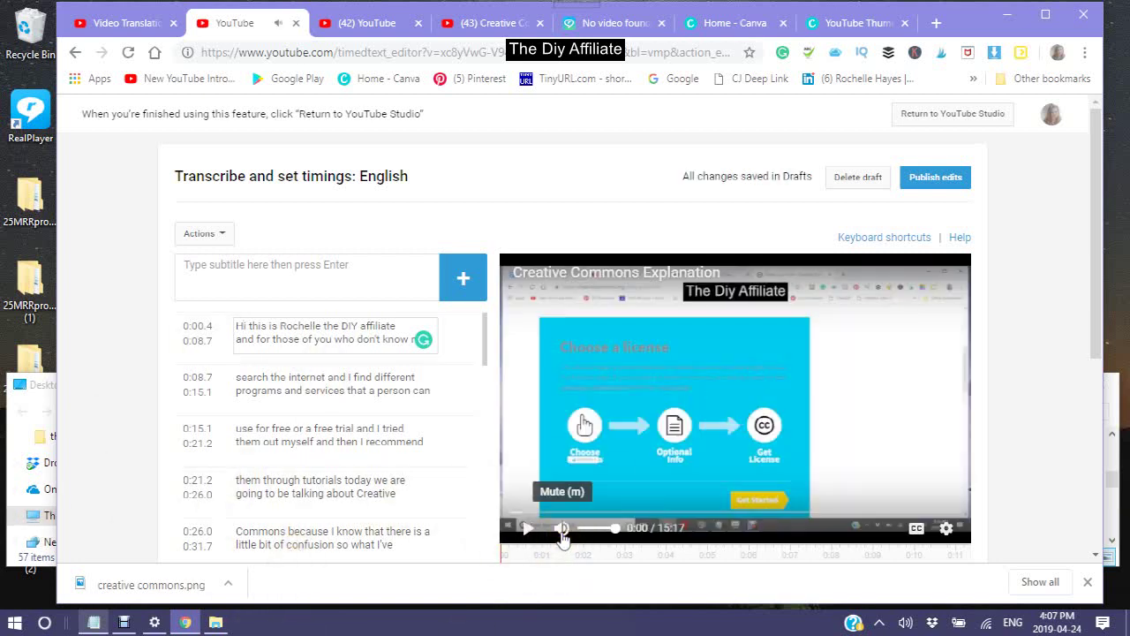
click(562, 529)
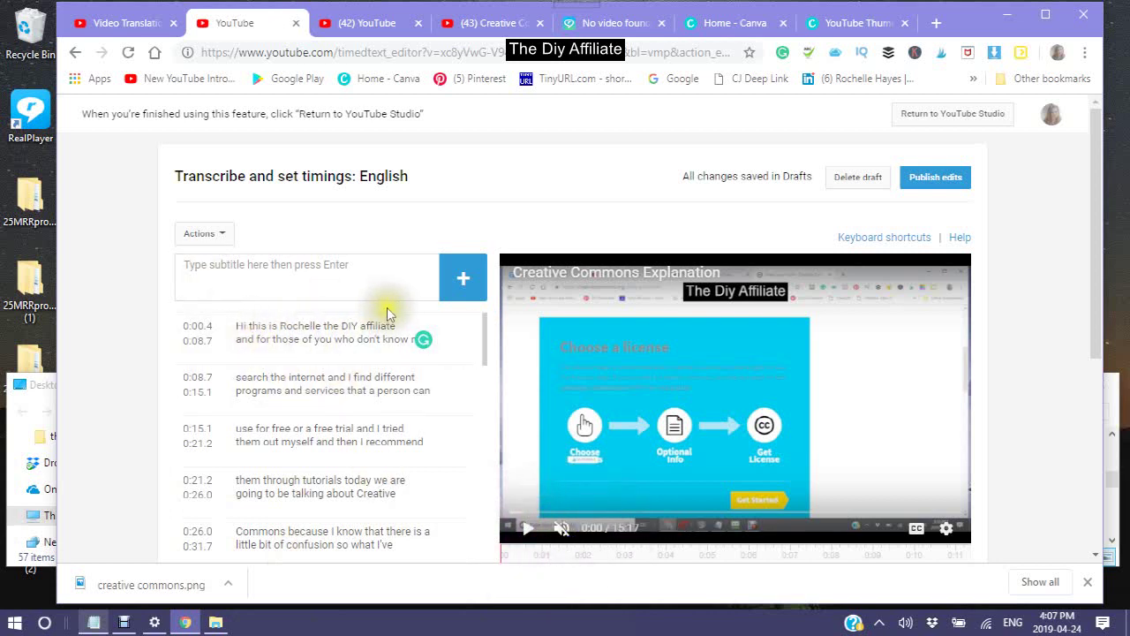
click(366, 323)
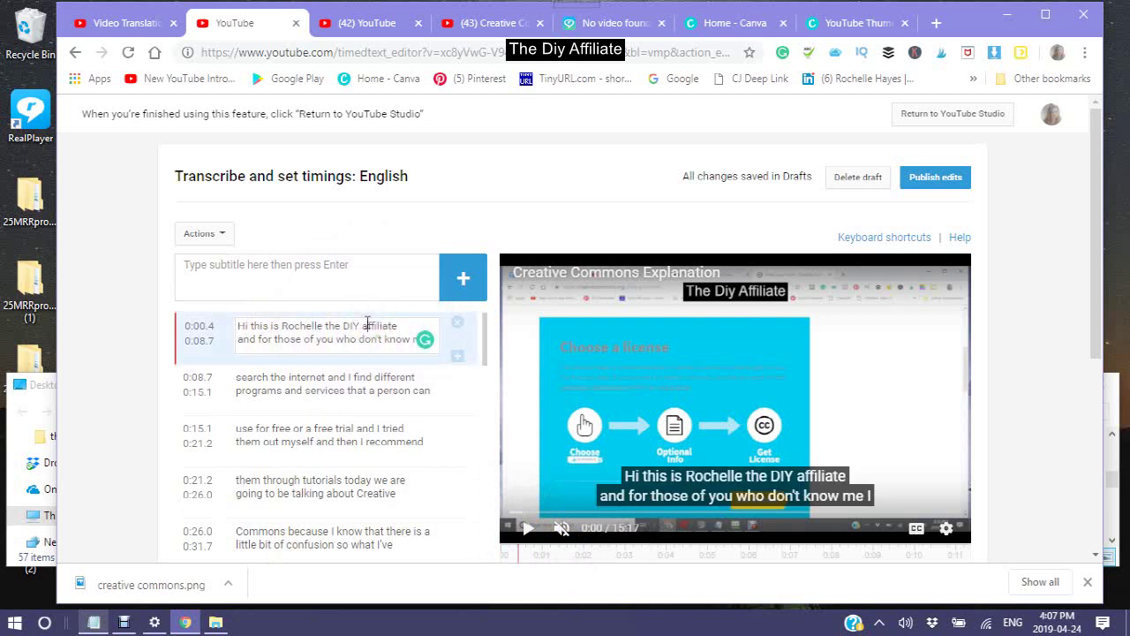
key(BackSpace)
text(A)
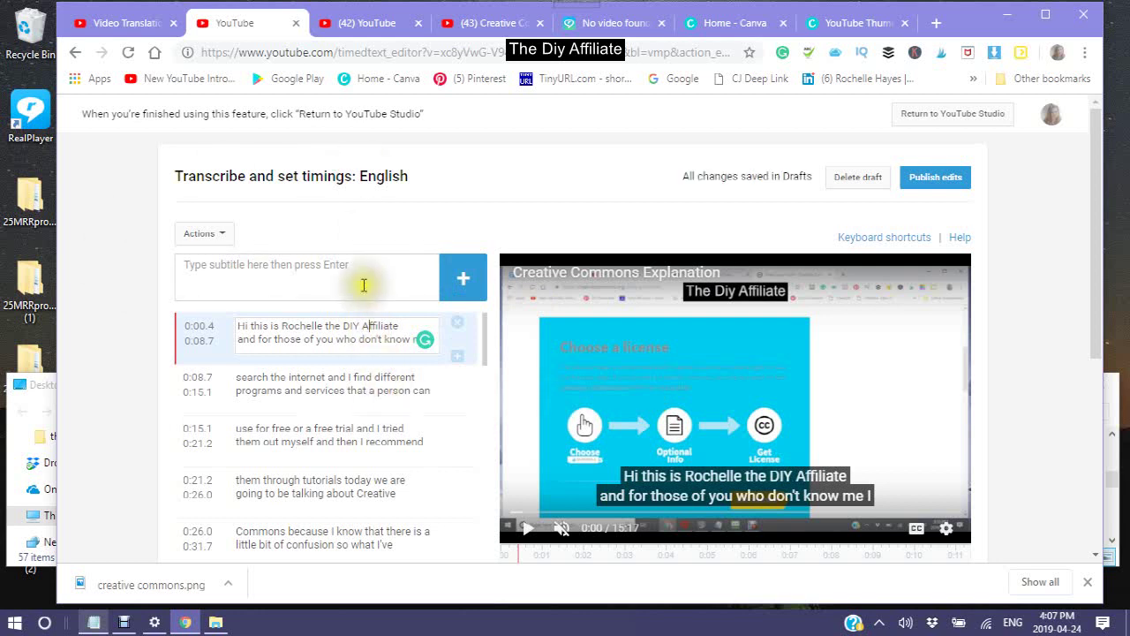
scroll(366, 371, down, 2)
scroll(367, 374, up, 2)
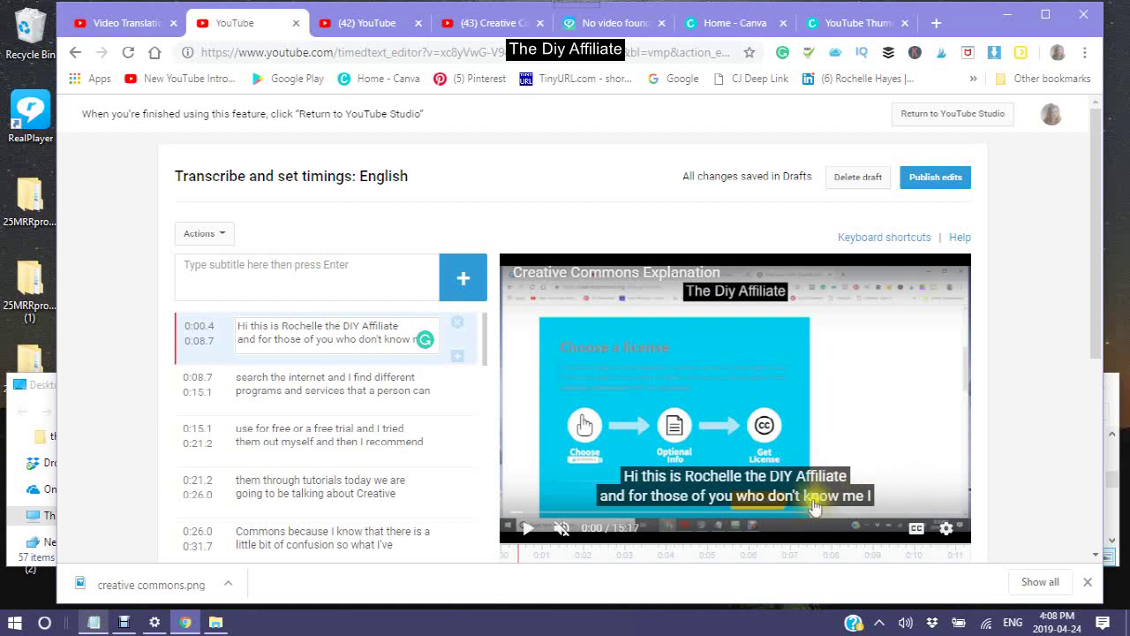
Move the trailing "I" from the first caption to the start of the following one, so it reads "I search the internet"
click(430, 337)
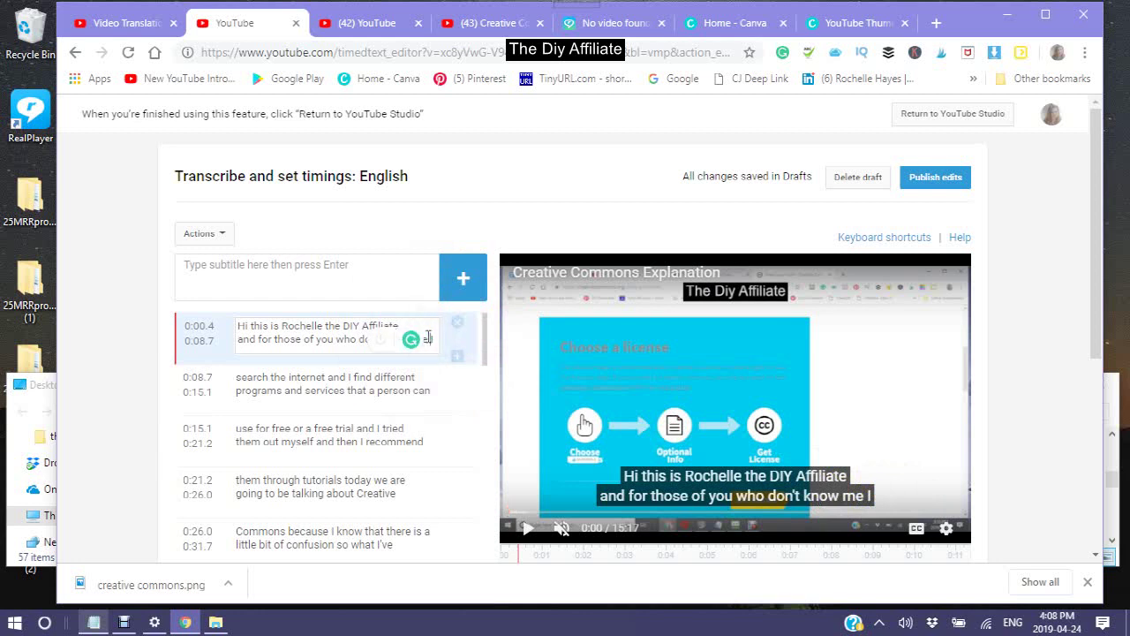
key(Return)
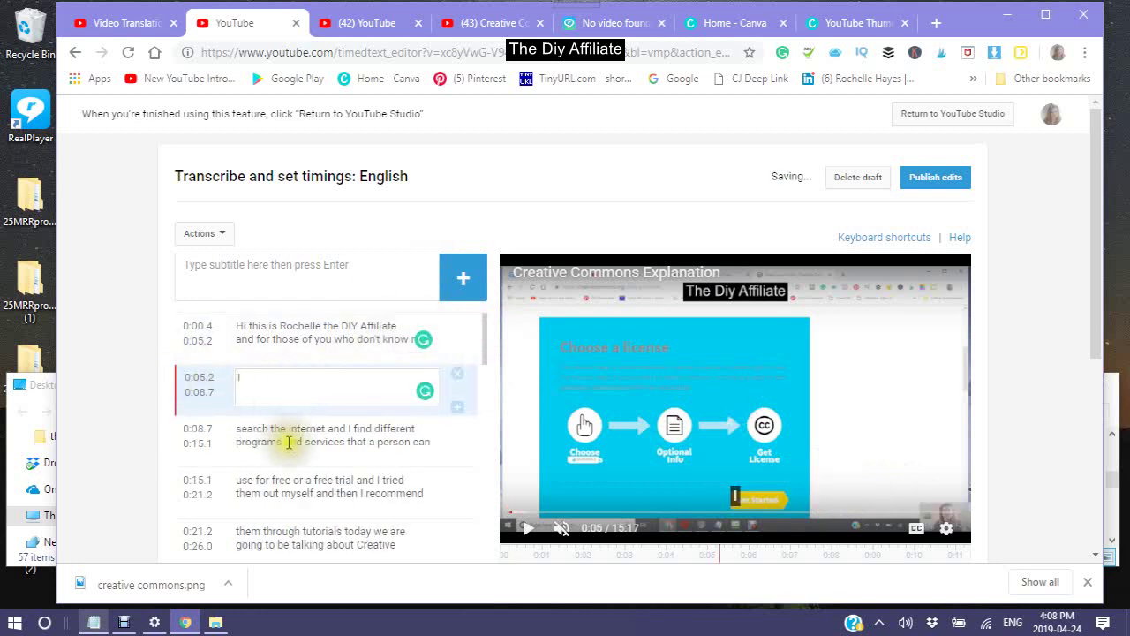
click(457, 375)
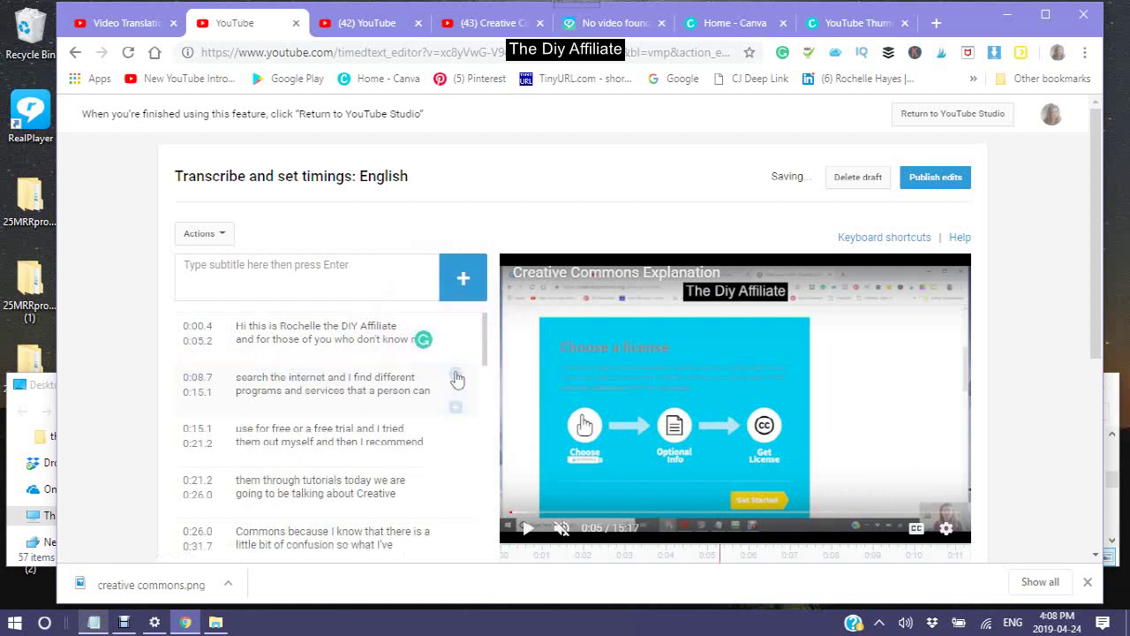
click(236, 377)
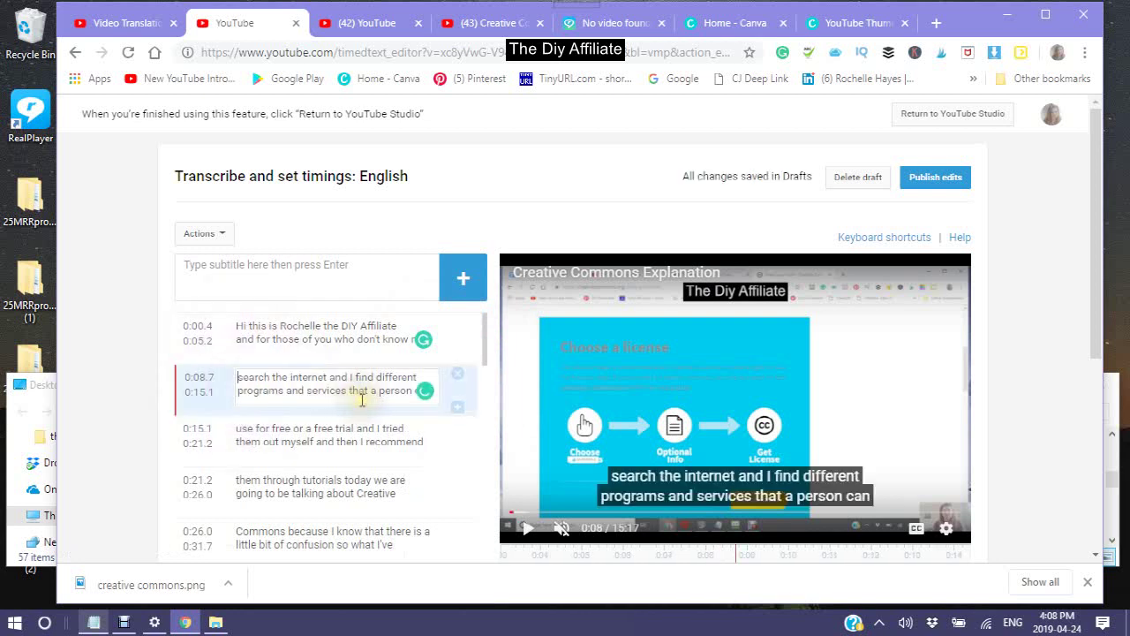
text(I)
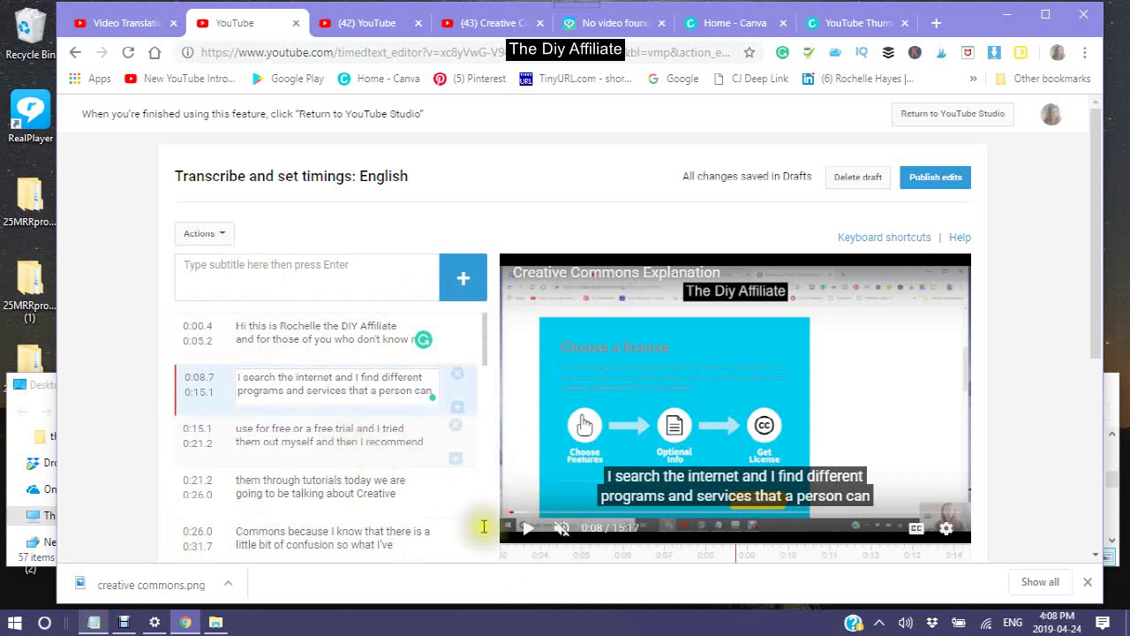
Play the preview from the "I search the internet" caption and check the start and end times of the "use for free" caption
click(527, 530)
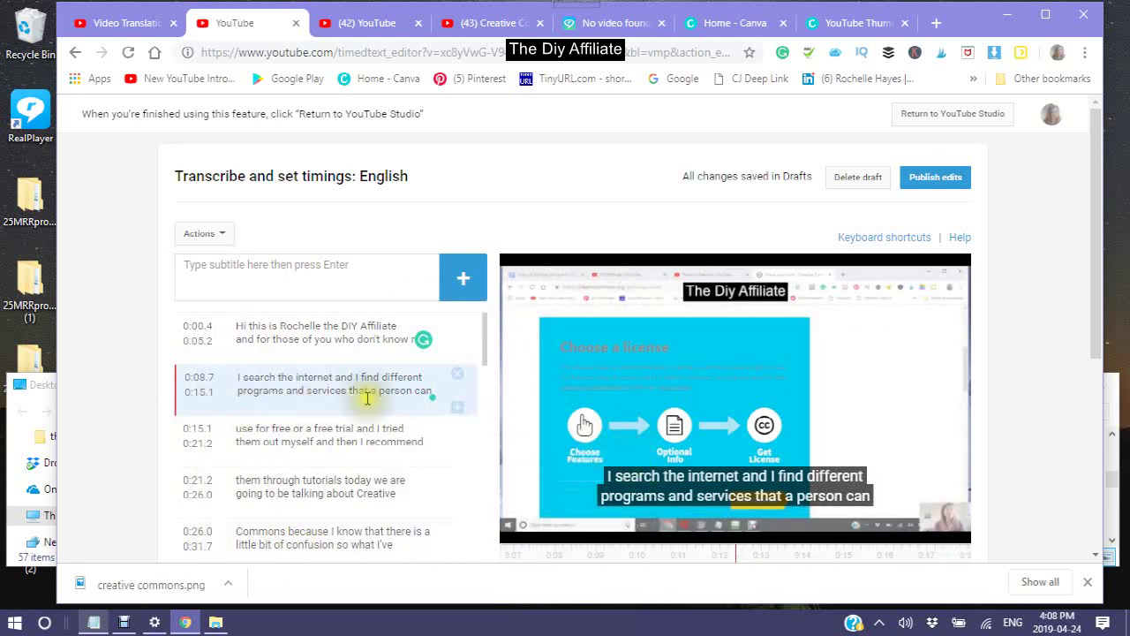
click(228, 430)
click(238, 428)
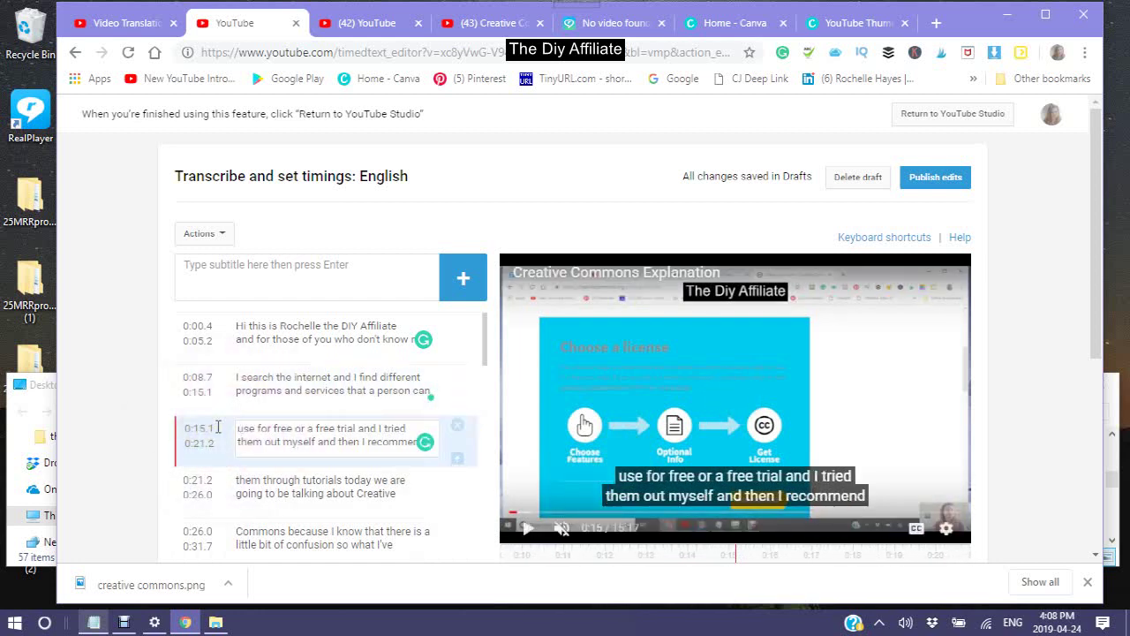
click(220, 431)
click(221, 446)
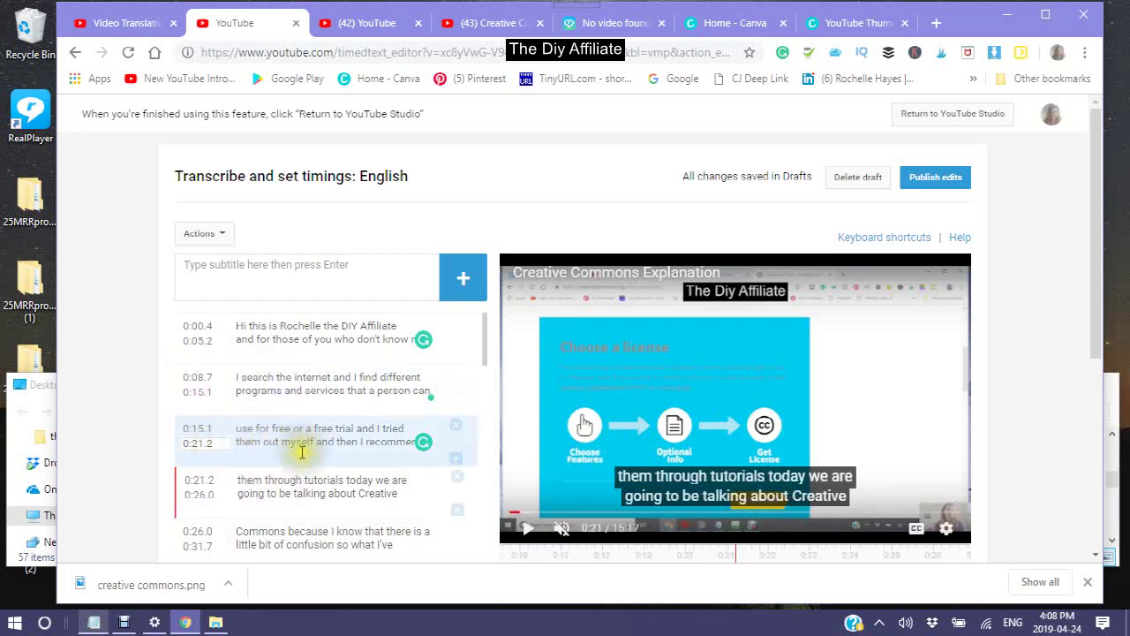
Insert an empty caption before the "them through tutorials" caption, check the neighbouring caption, and delete the empty one
click(464, 279)
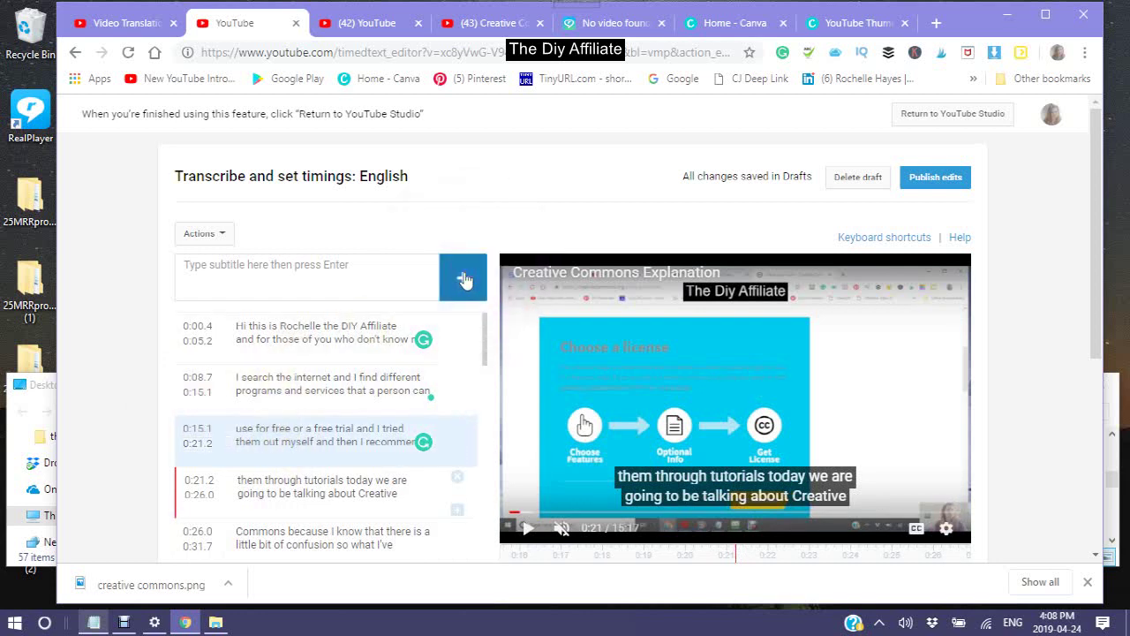
click(464, 279)
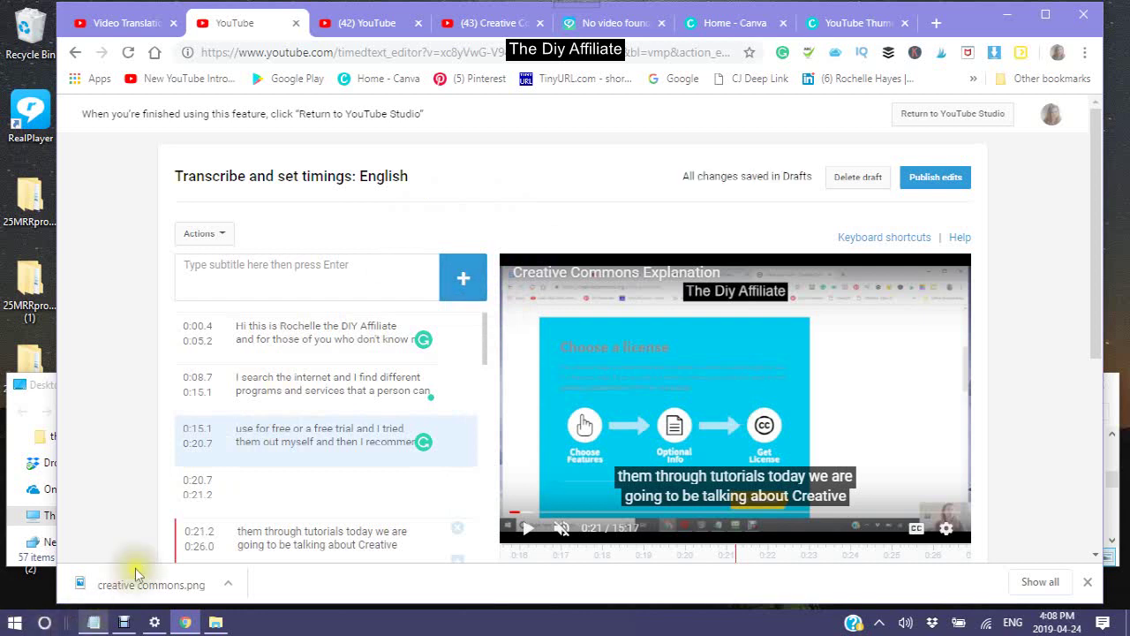
scroll(260, 462, down, 1)
scroll(261, 462, down, 1)
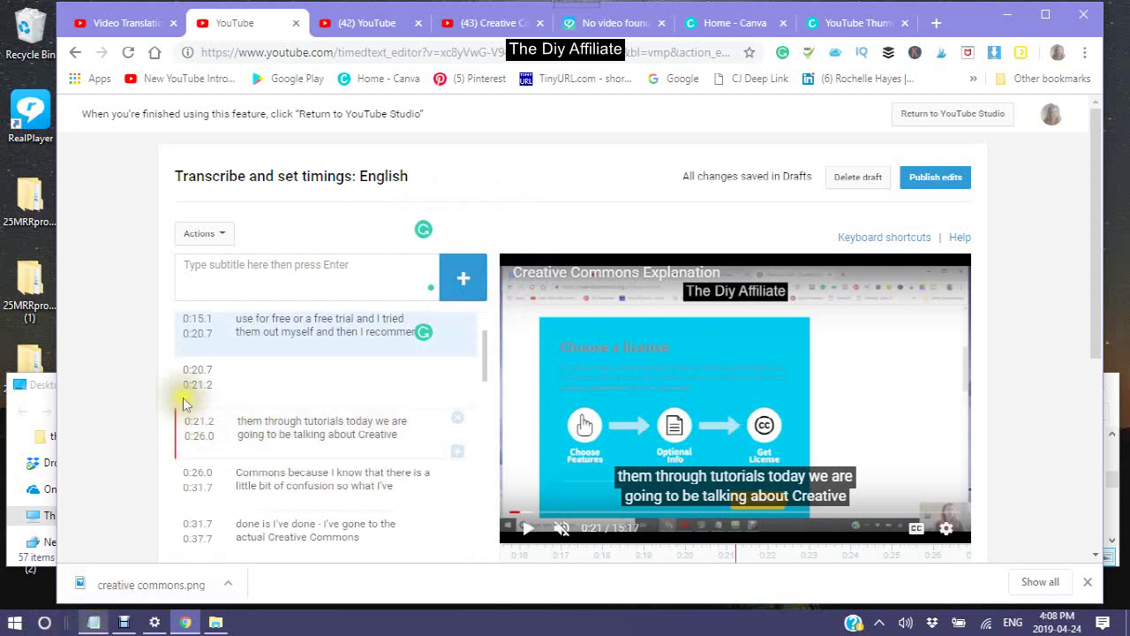
click(226, 428)
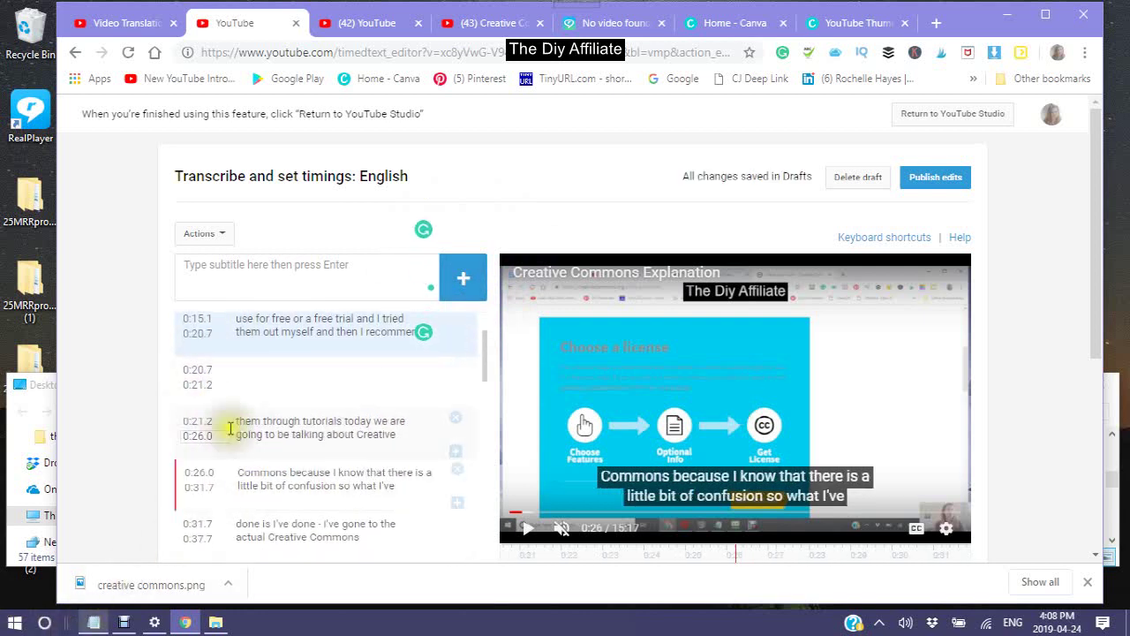
click(407, 432)
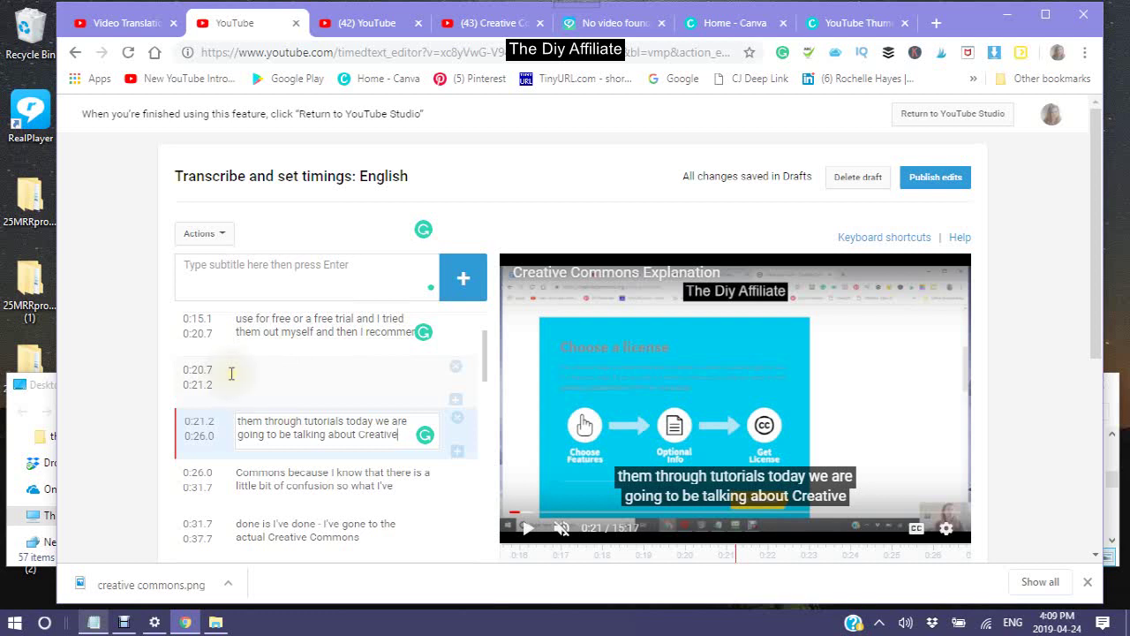
click(457, 367)
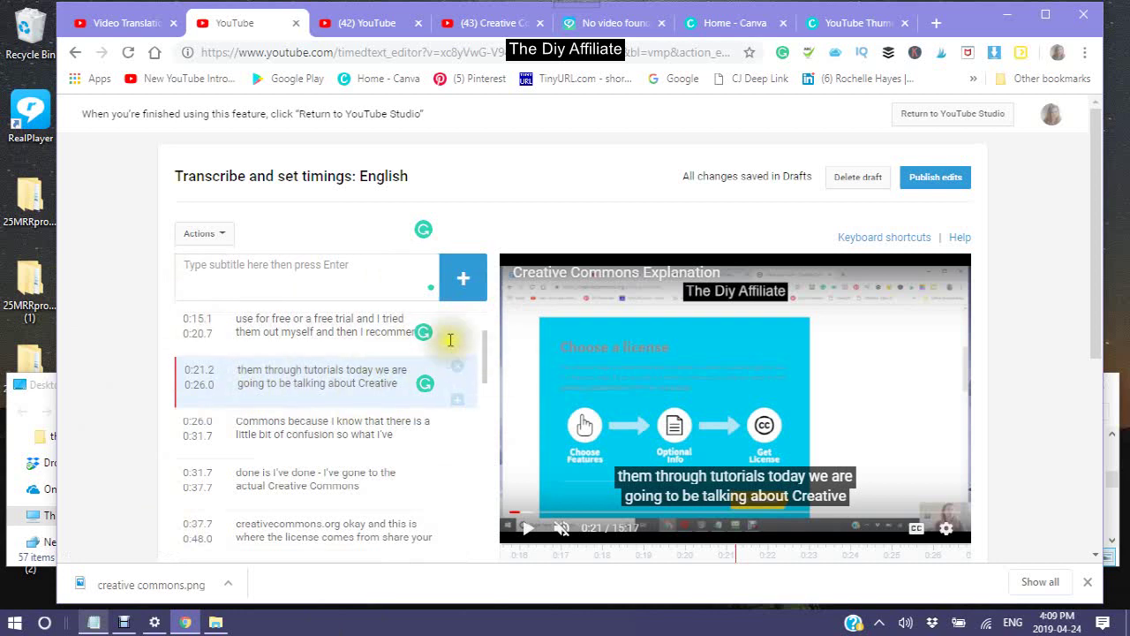
Split the "them through tutorials" caption before "Creative" and complete the second part as "Creative Commons"
click(358, 386)
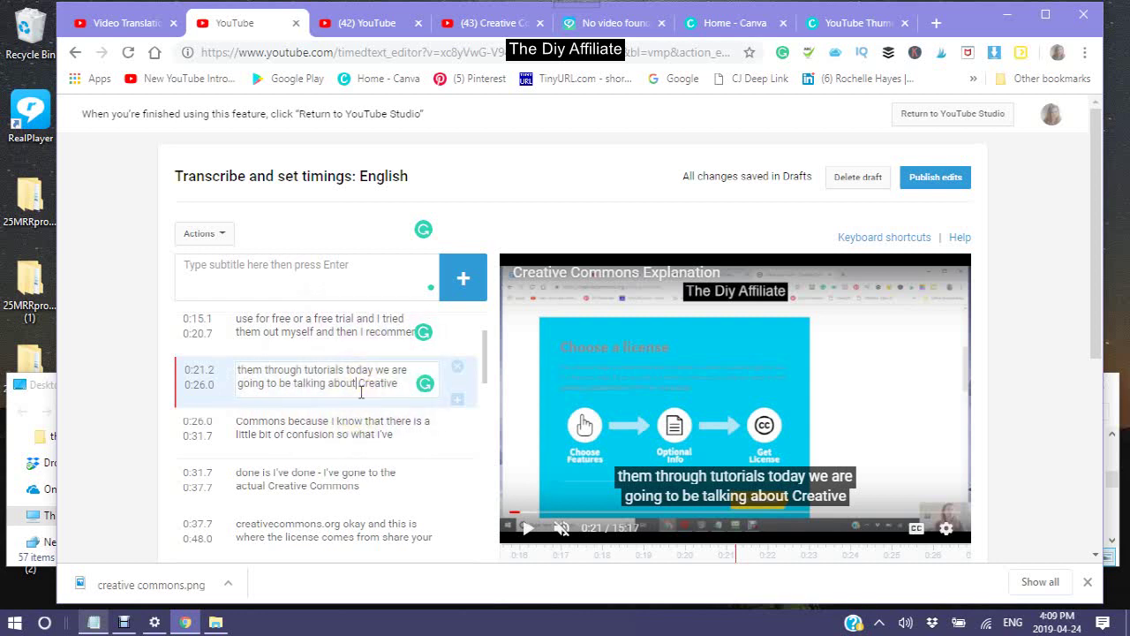
key(Return)
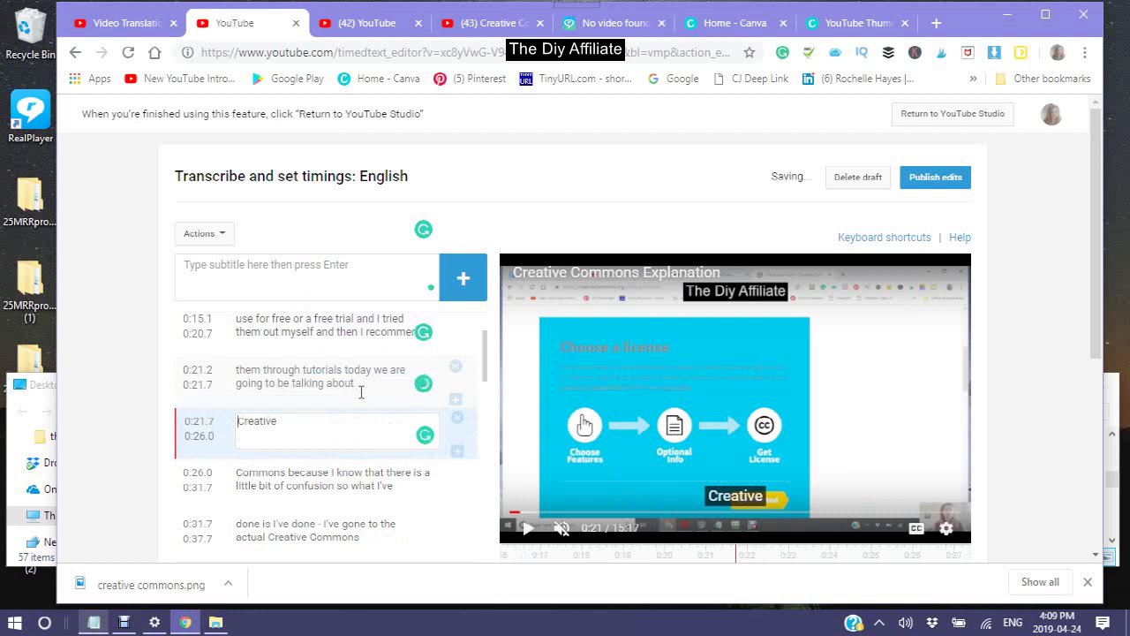
click(284, 421)
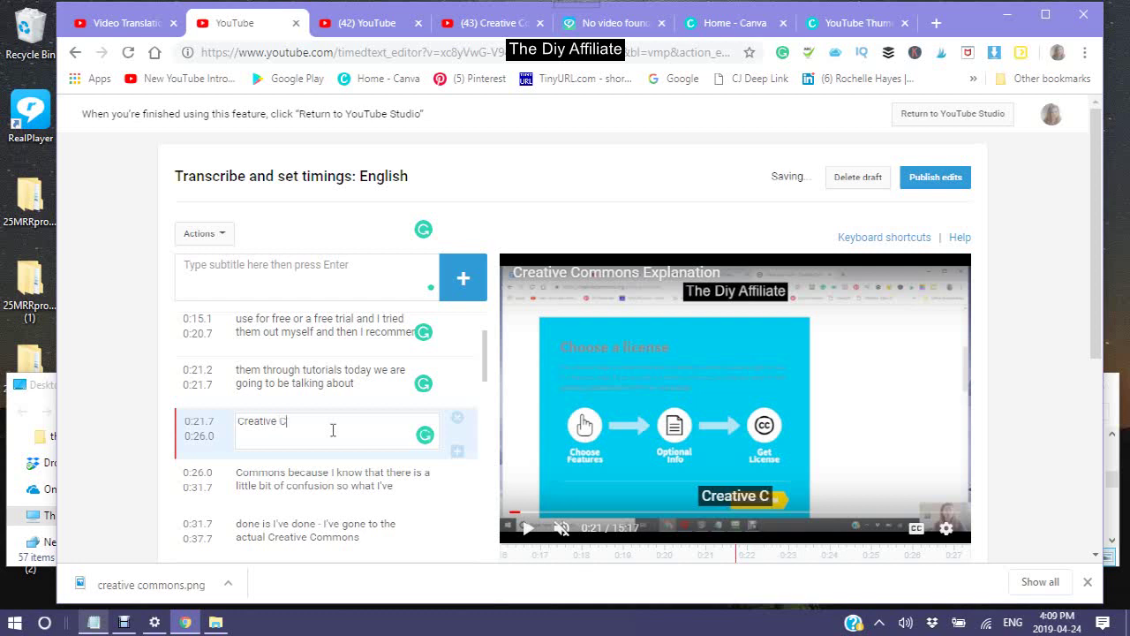
text(Commons)
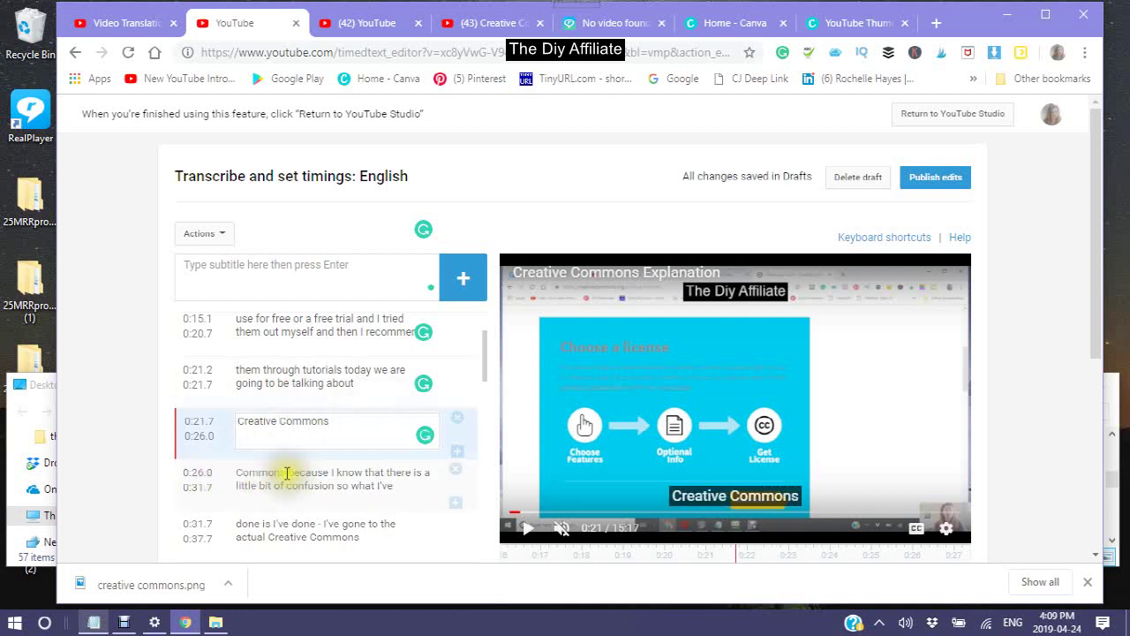
Remove "Commons" from the start of the "because I know that there is a" caption
click(291, 474)
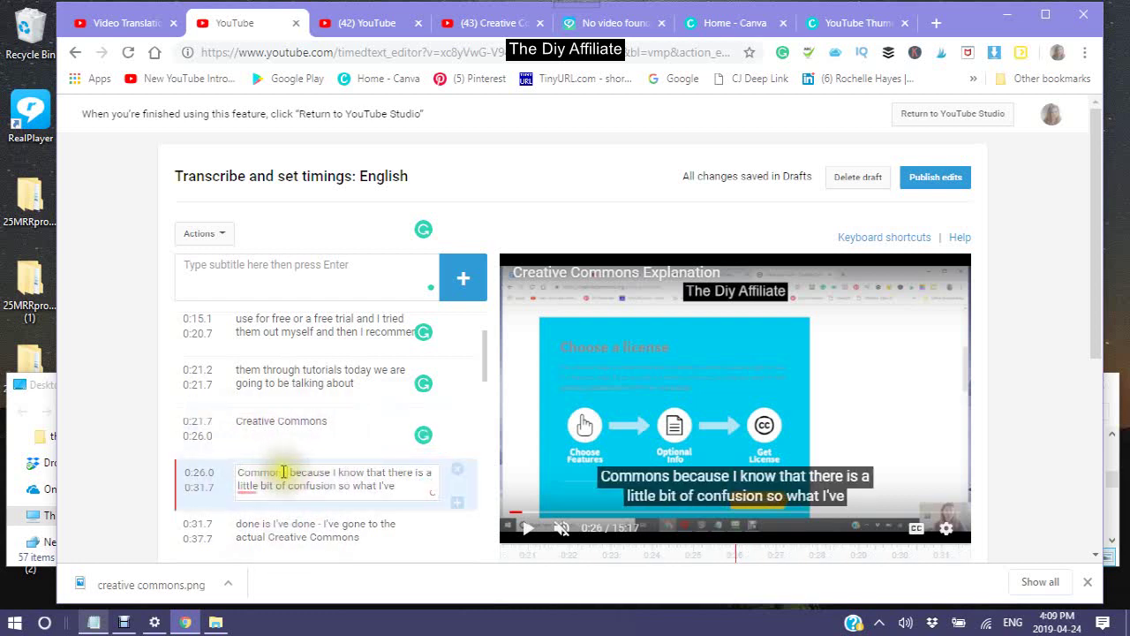
drag(291, 473, 194, 468)
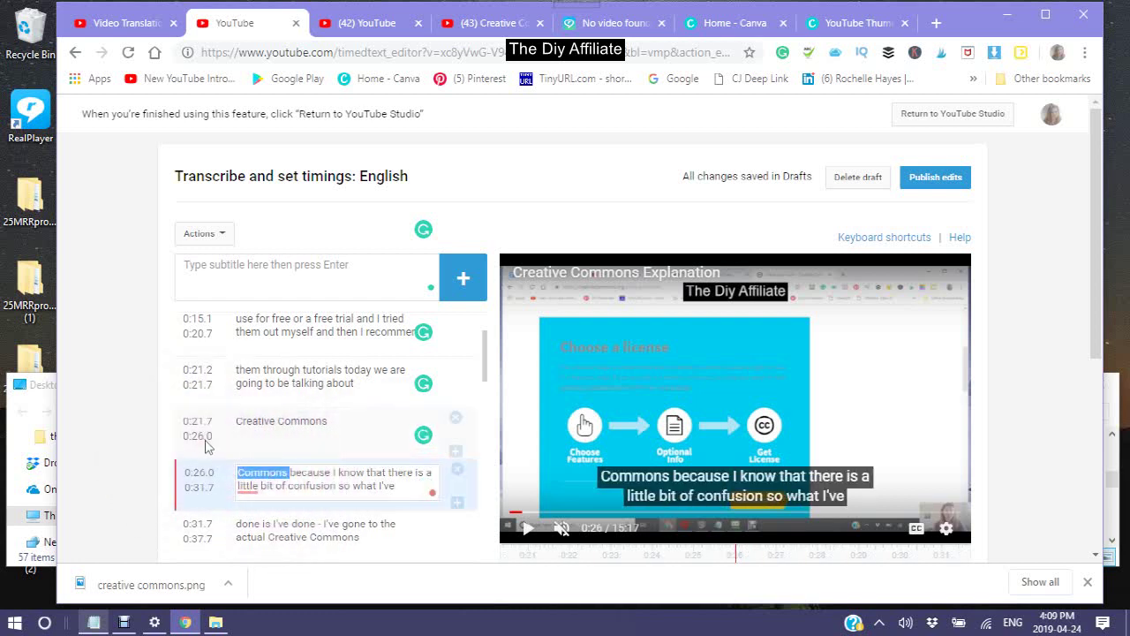
key(BackSpace)
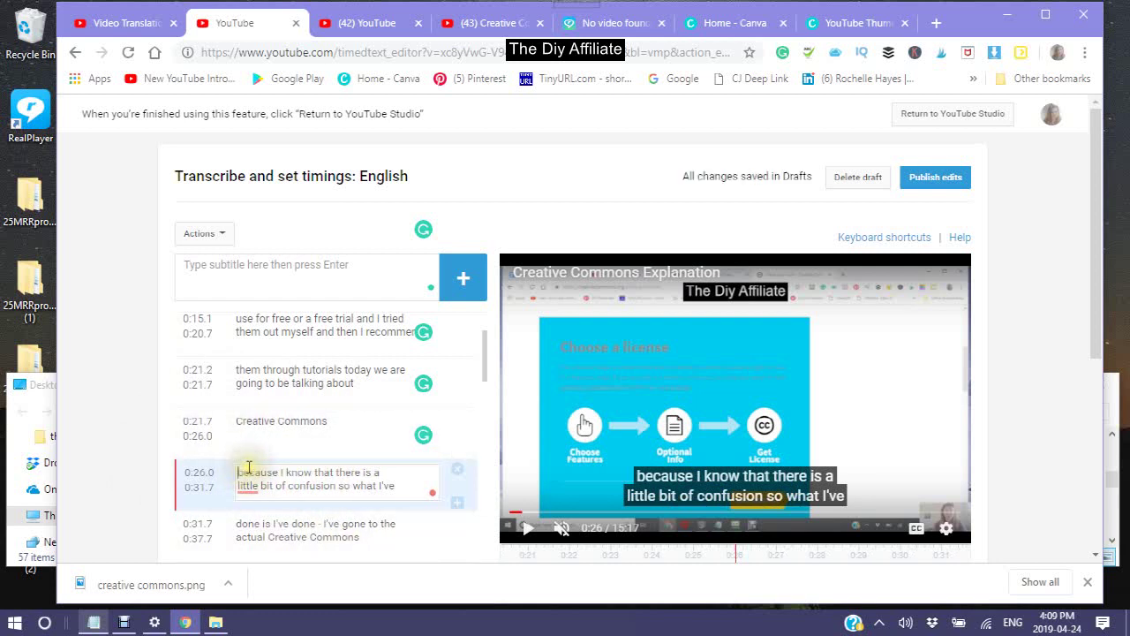
click(283, 473)
click(240, 473)
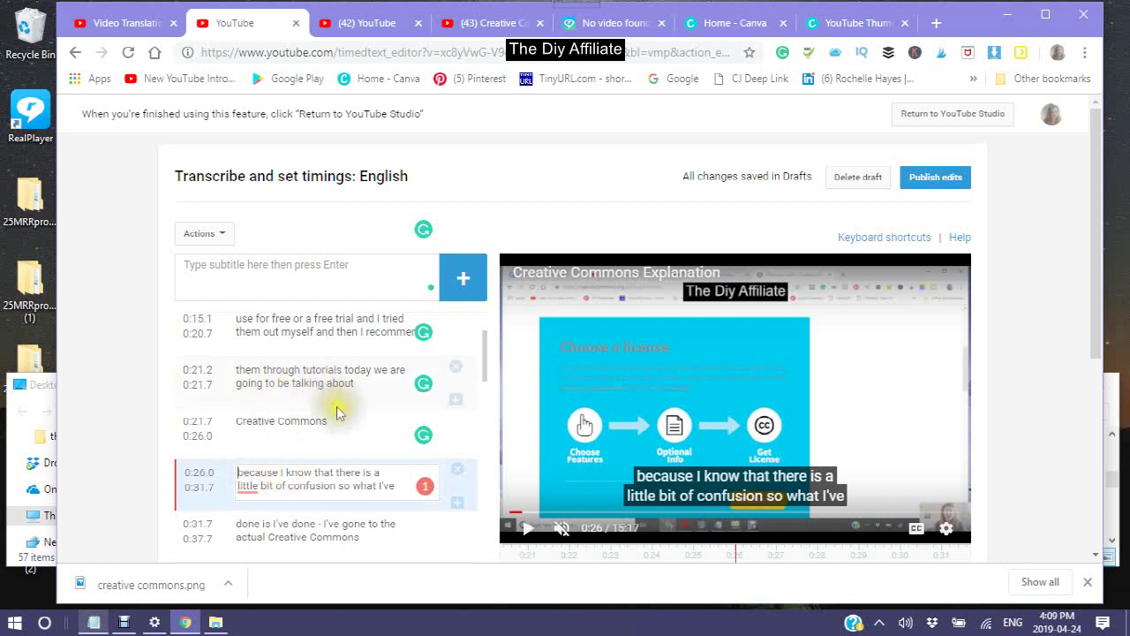
Accept the Grammarly suggestion "a little" in the "because I know that there is a" caption
scroll(325, 429, down, 2)
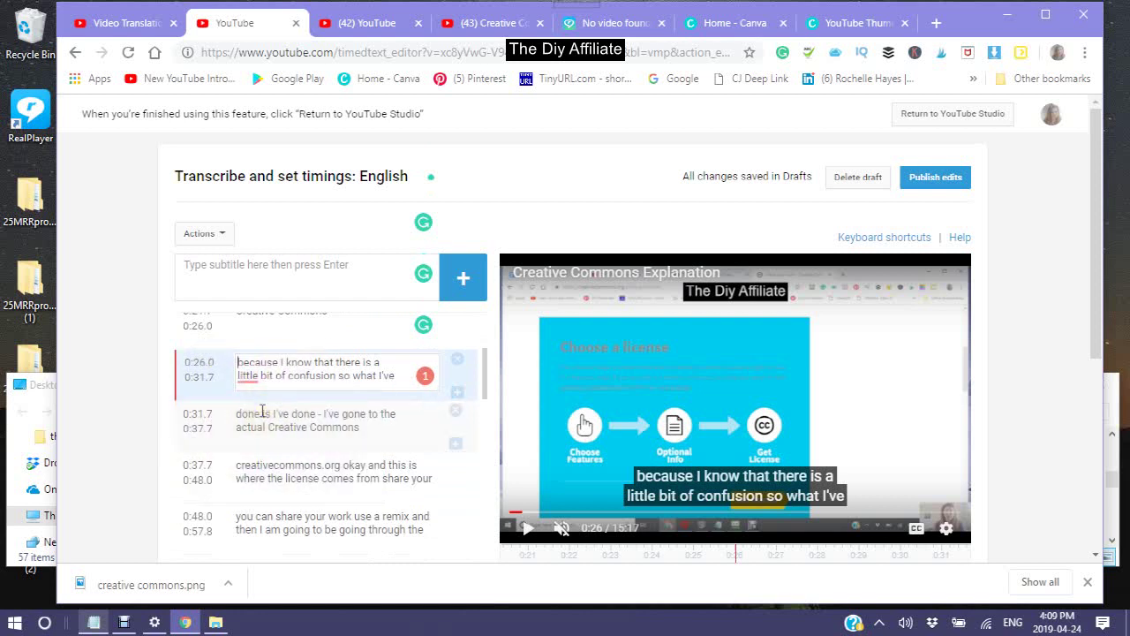
click(259, 360)
mouse_move(250, 377)
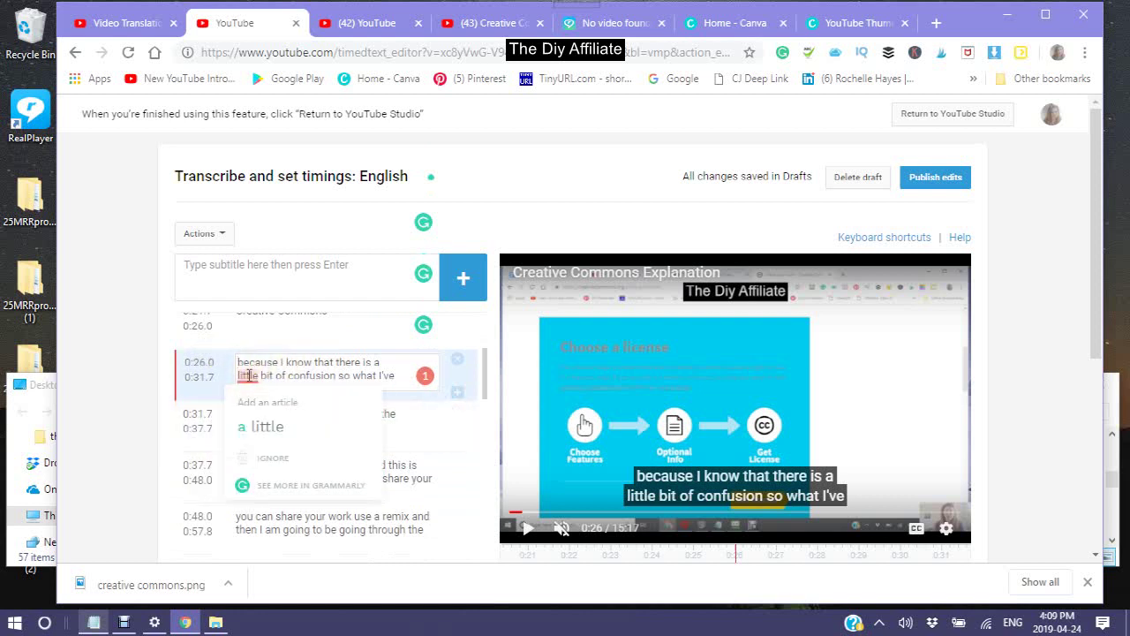
click(251, 427)
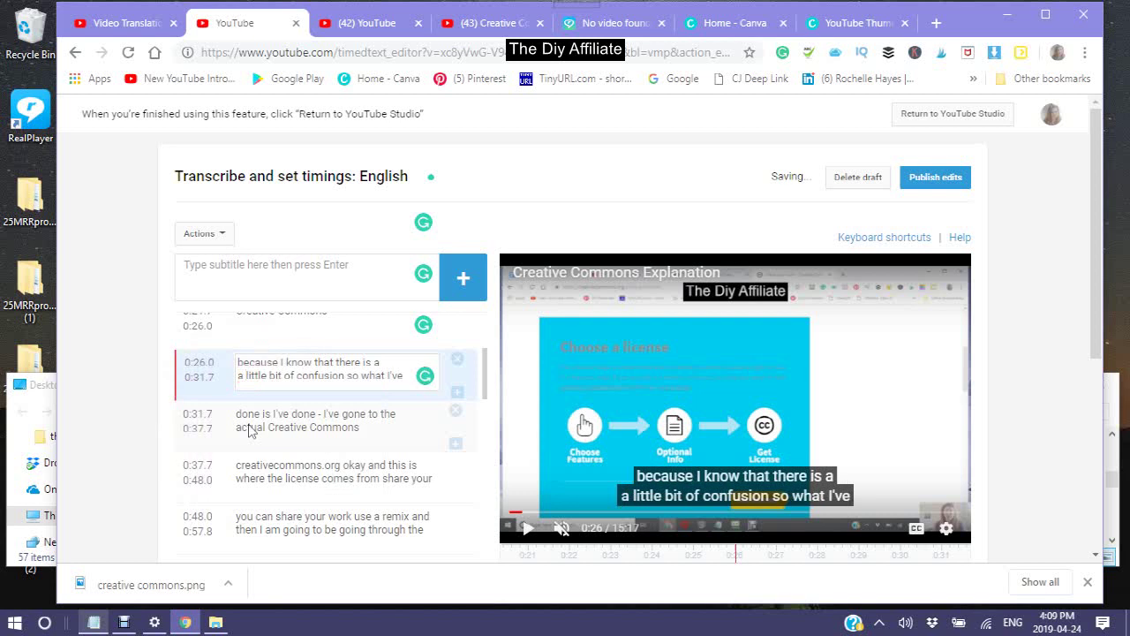
Review the split "Creative Commons" caption and read through the remaining captions to the end of the list
scroll(304, 402, up, 5)
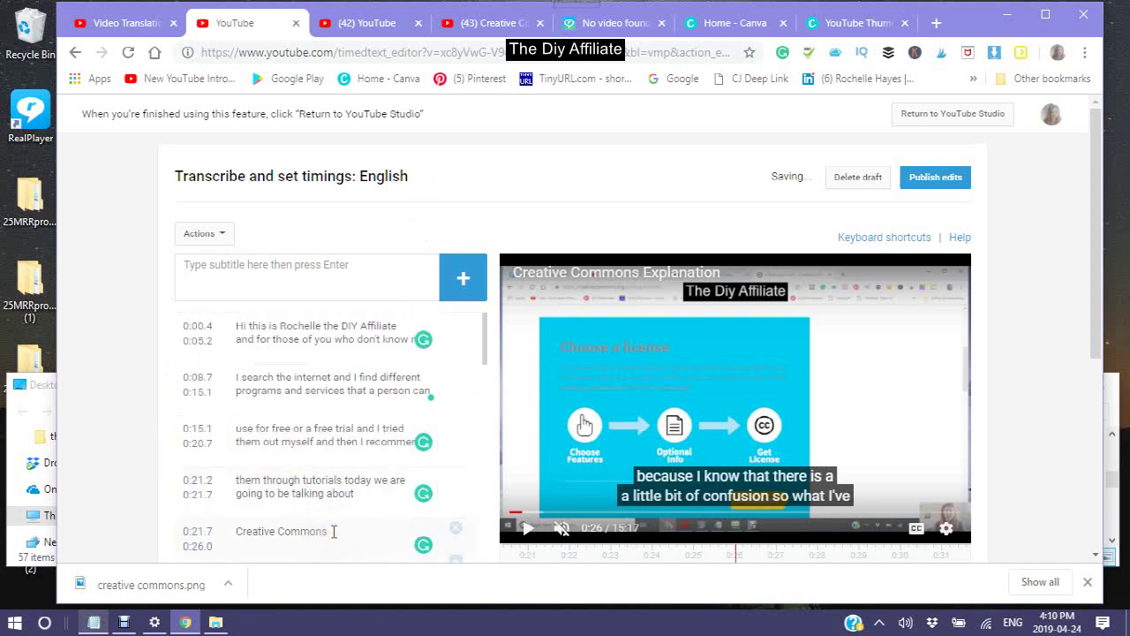
scroll(285, 520, down, 1)
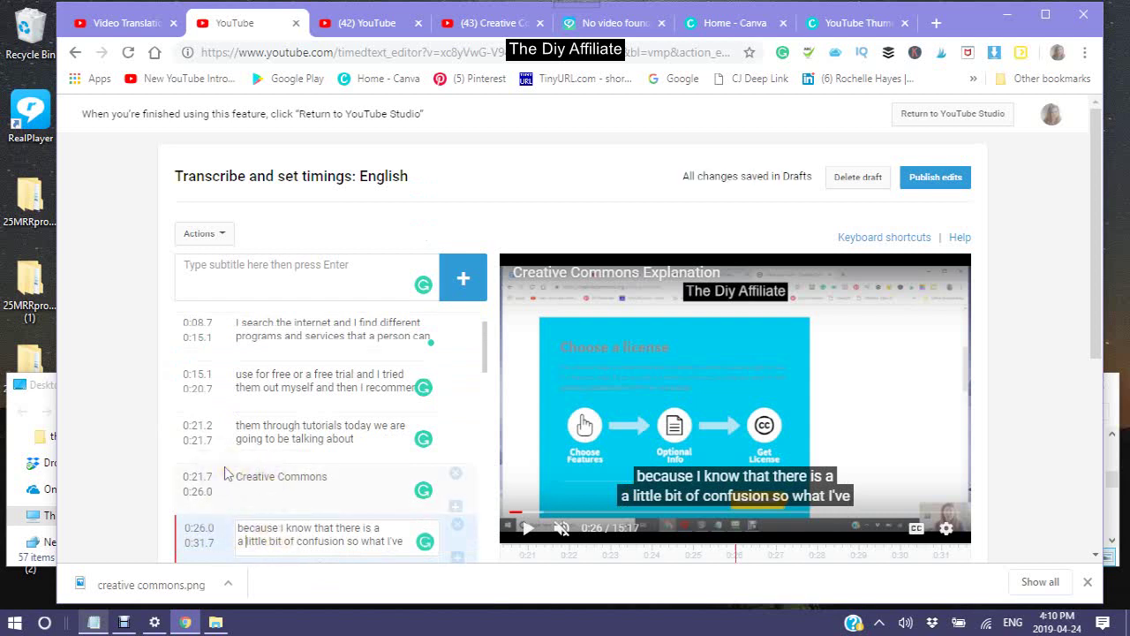
click(235, 481)
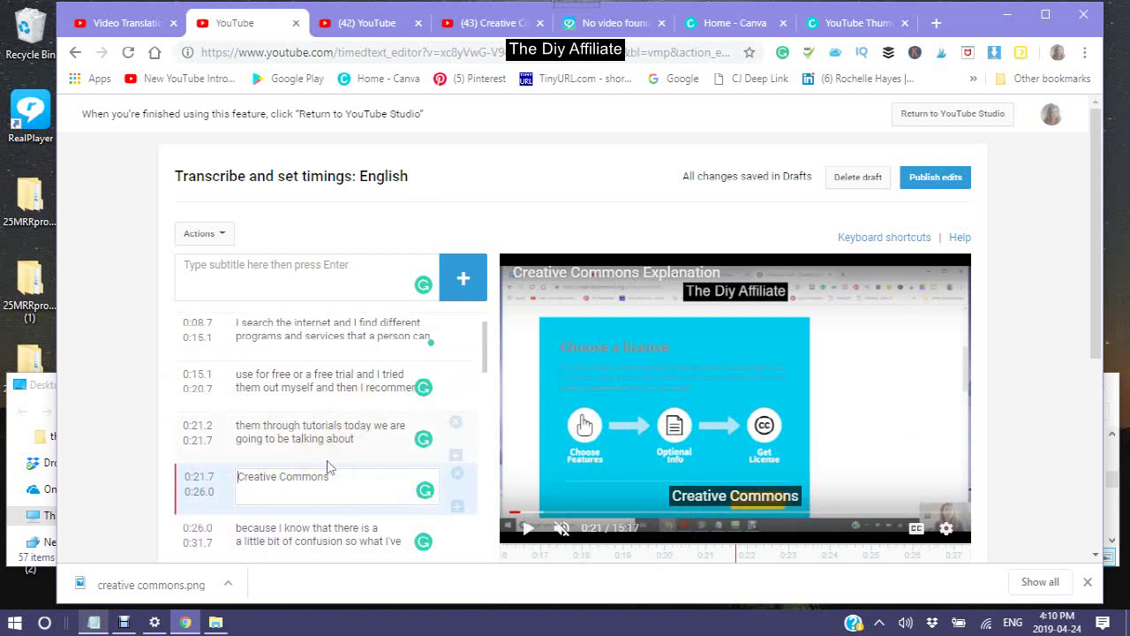
scroll(327, 466, down, 2)
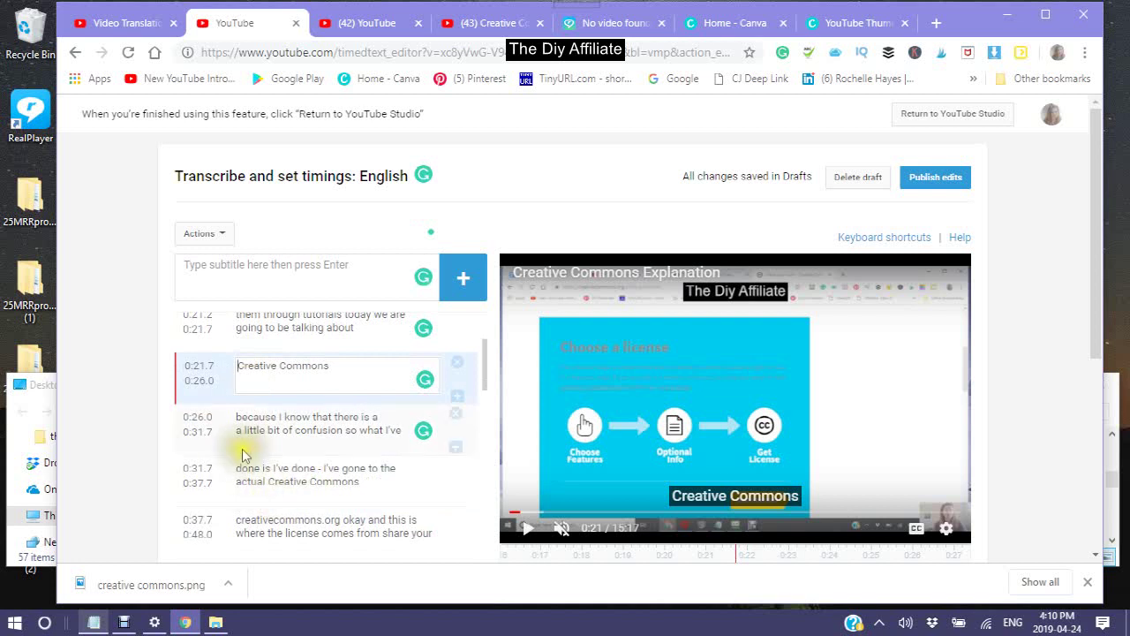
scroll(252, 451, down, 2)
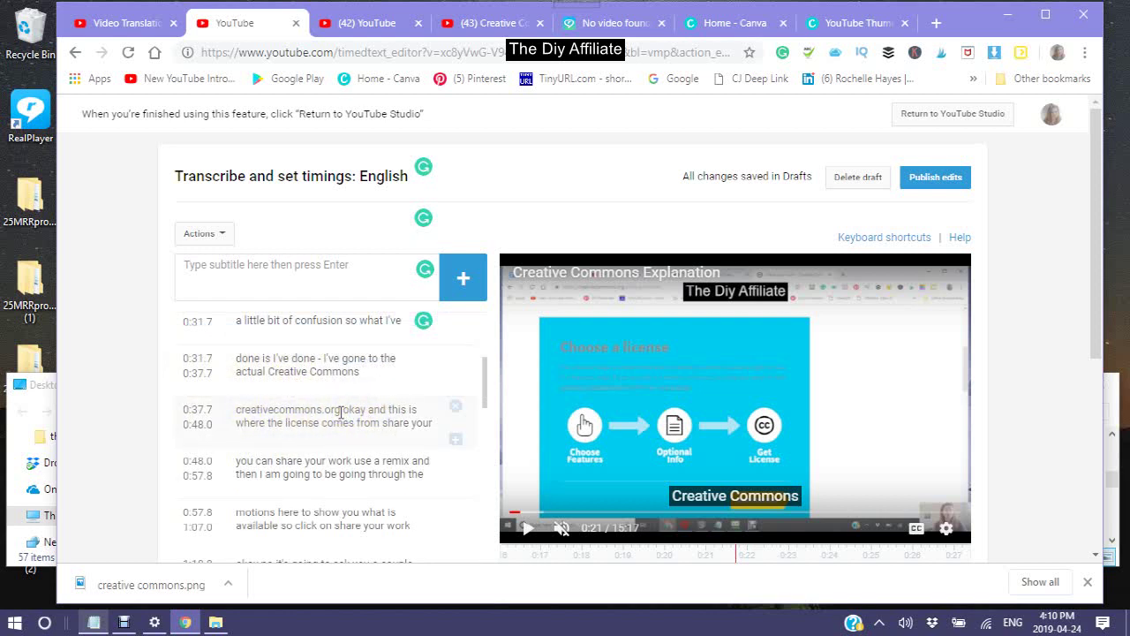
scroll(320, 409, down, 5)
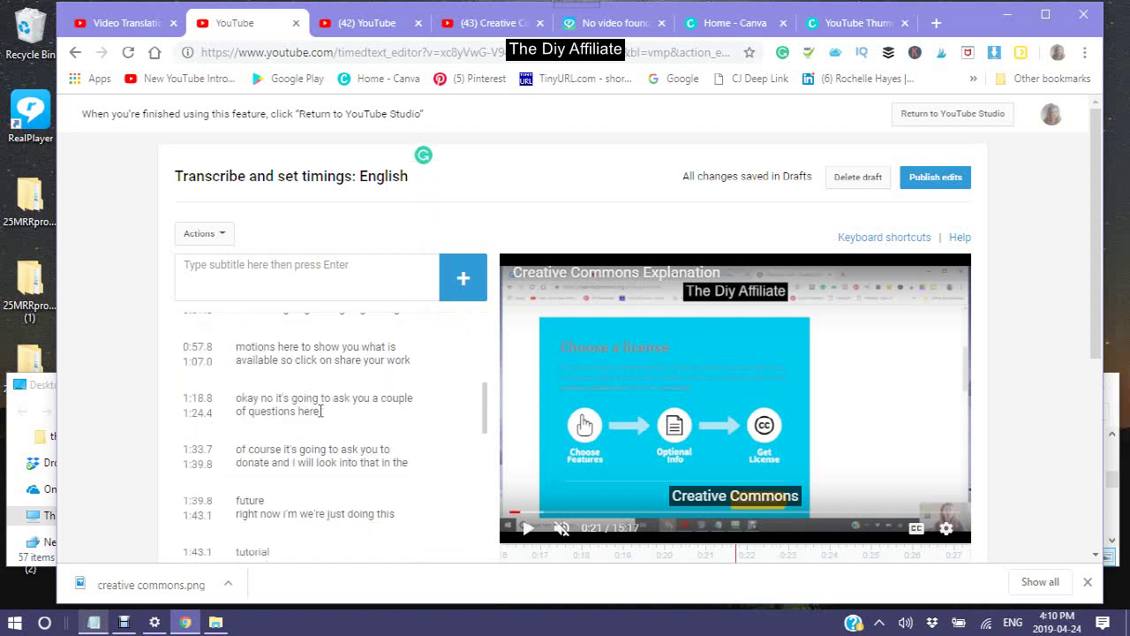
scroll(291, 388, down, 2)
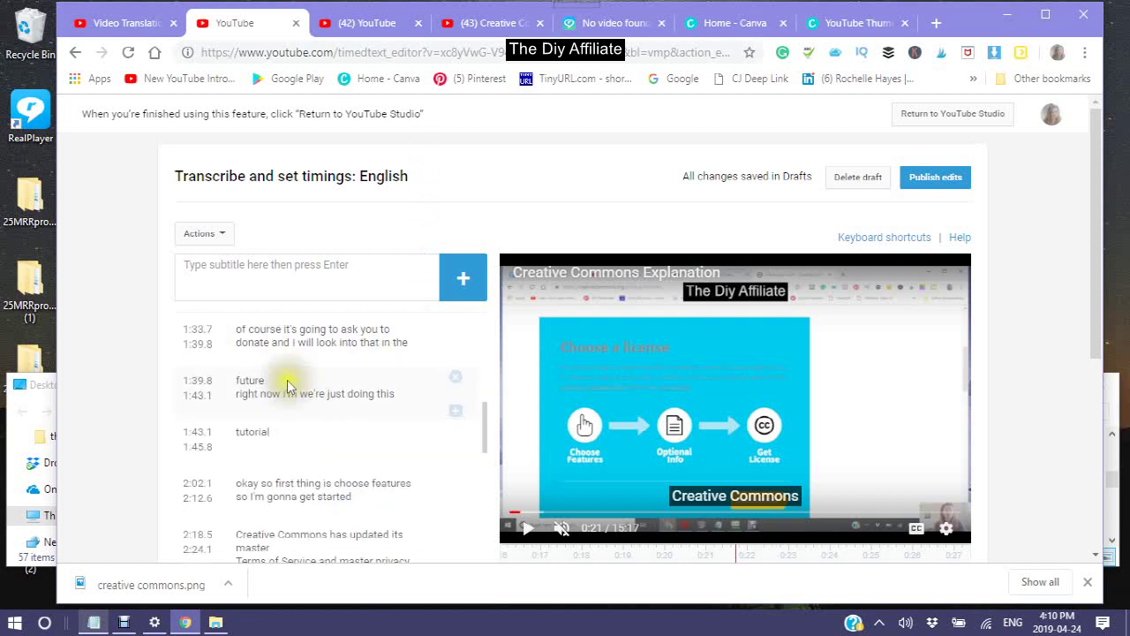
scroll(344, 326, down, 3)
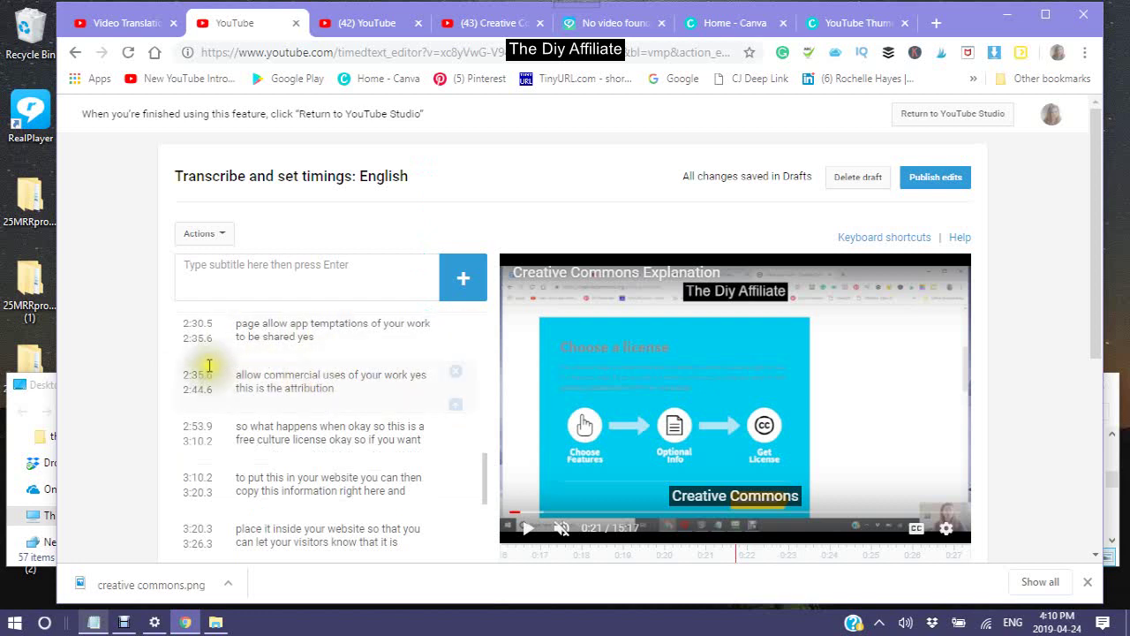
scroll(328, 424, down, 2)
scroll(325, 420, down, 5)
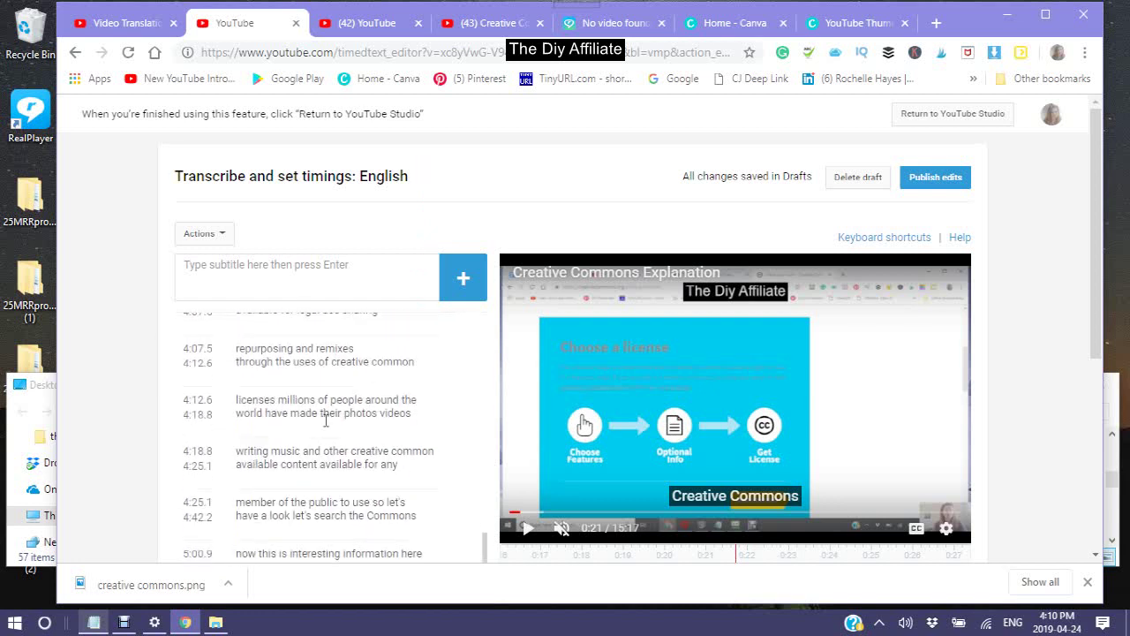
scroll(334, 399, down, 4)
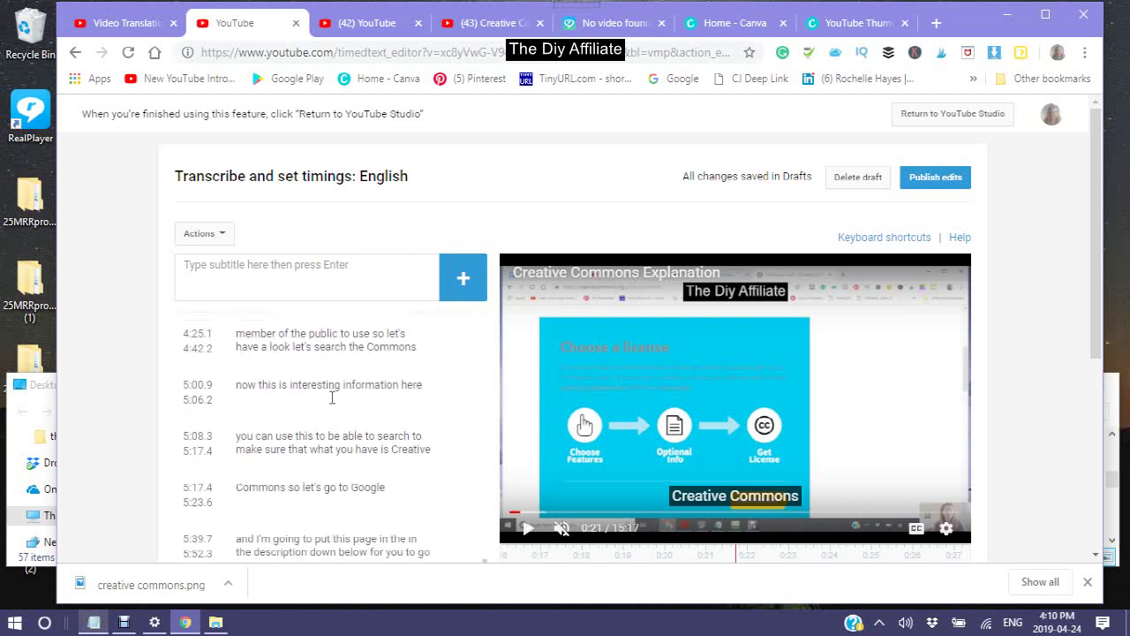
scroll(332, 397, down, 3)
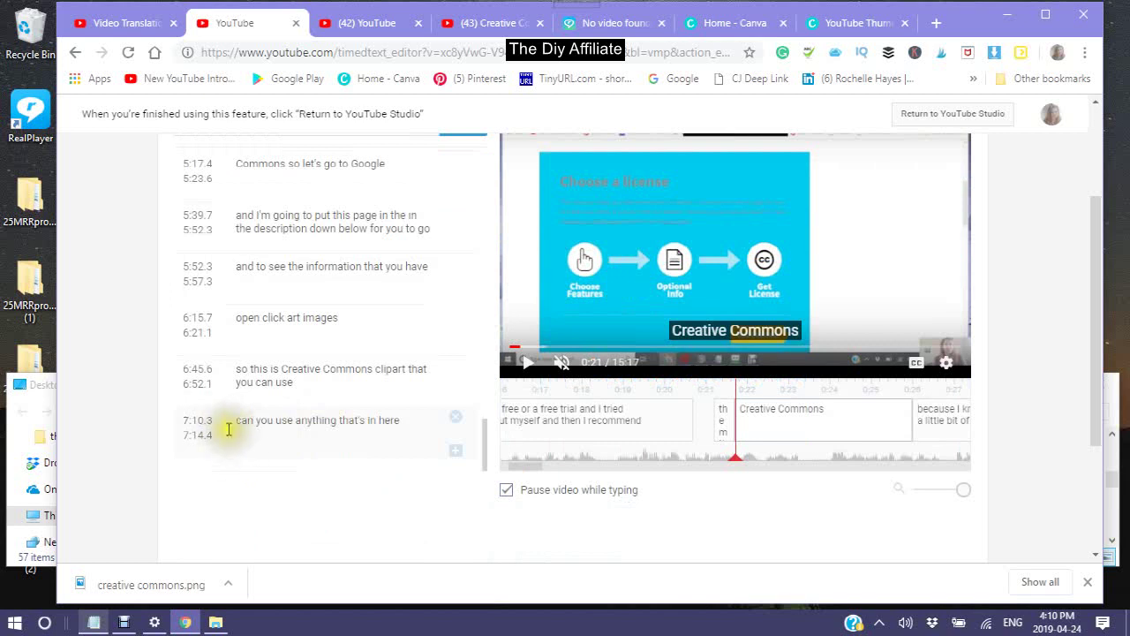
Examine the last two captions, "so this is Creative Commons clipart" and "can you use anything that's in here", and check whether more captions follow
click(404, 415)
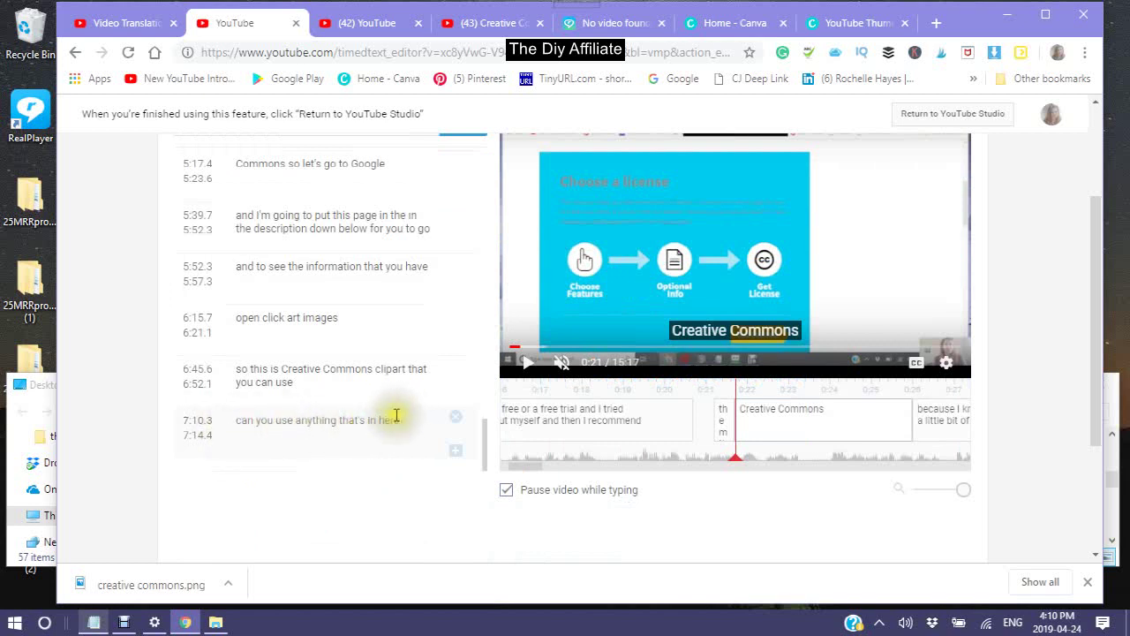
click(265, 369)
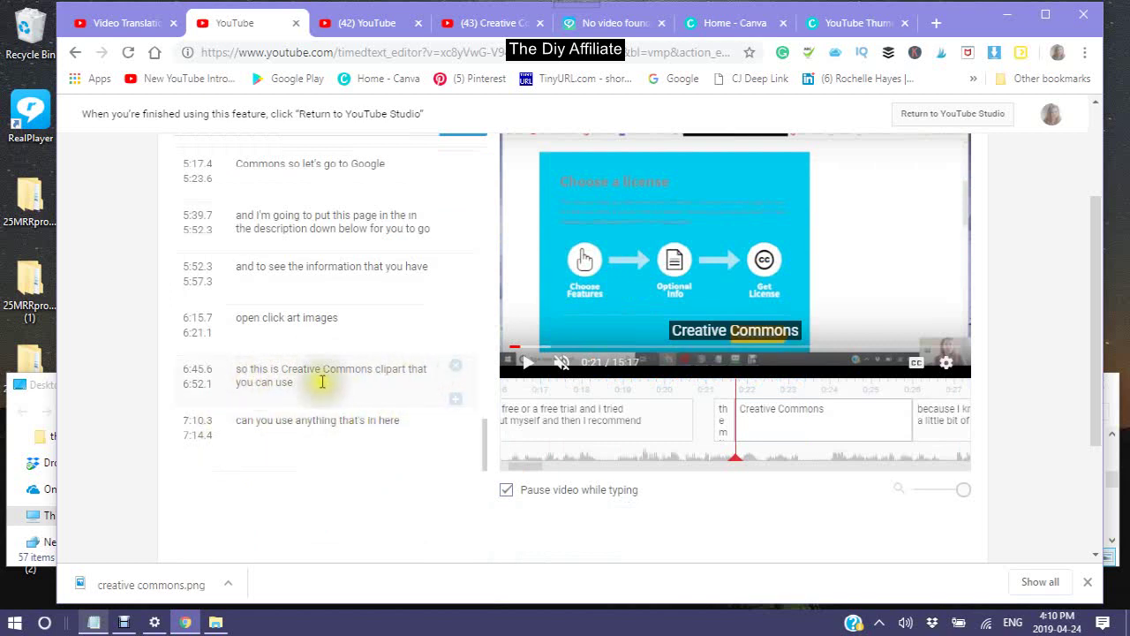
click(221, 427)
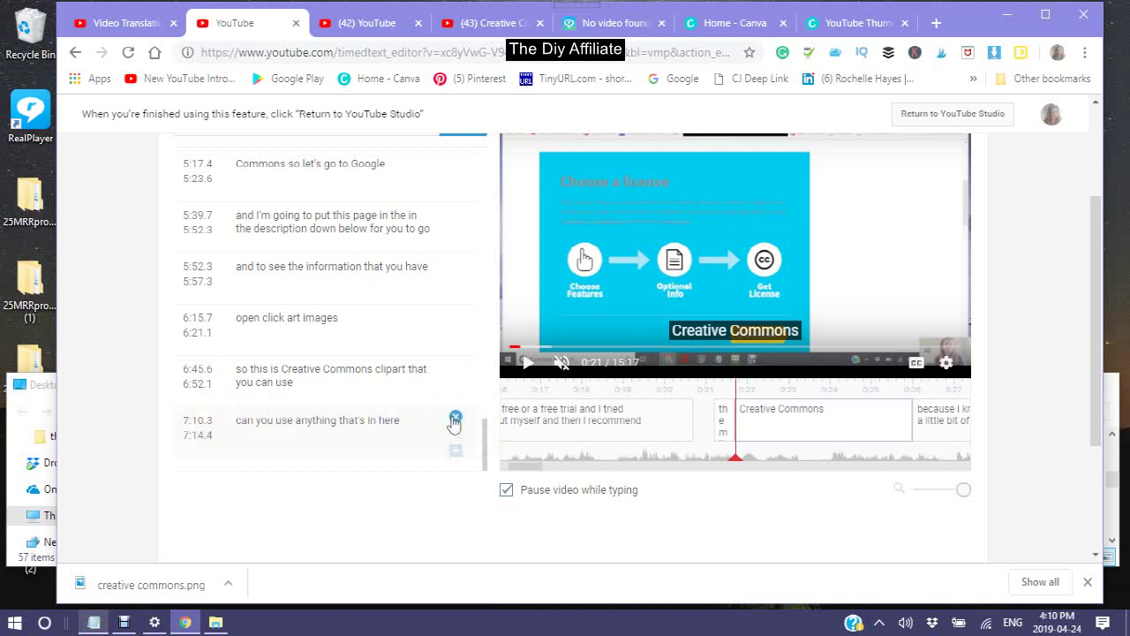
scroll(361, 419, down, 2)
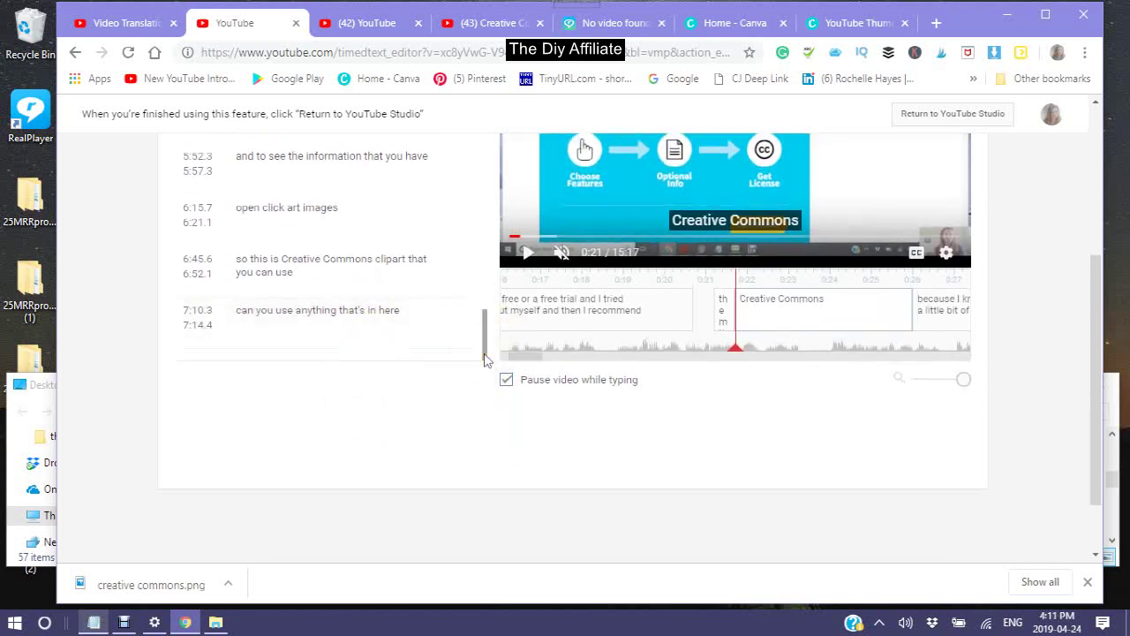
drag(484, 354, 476, 425)
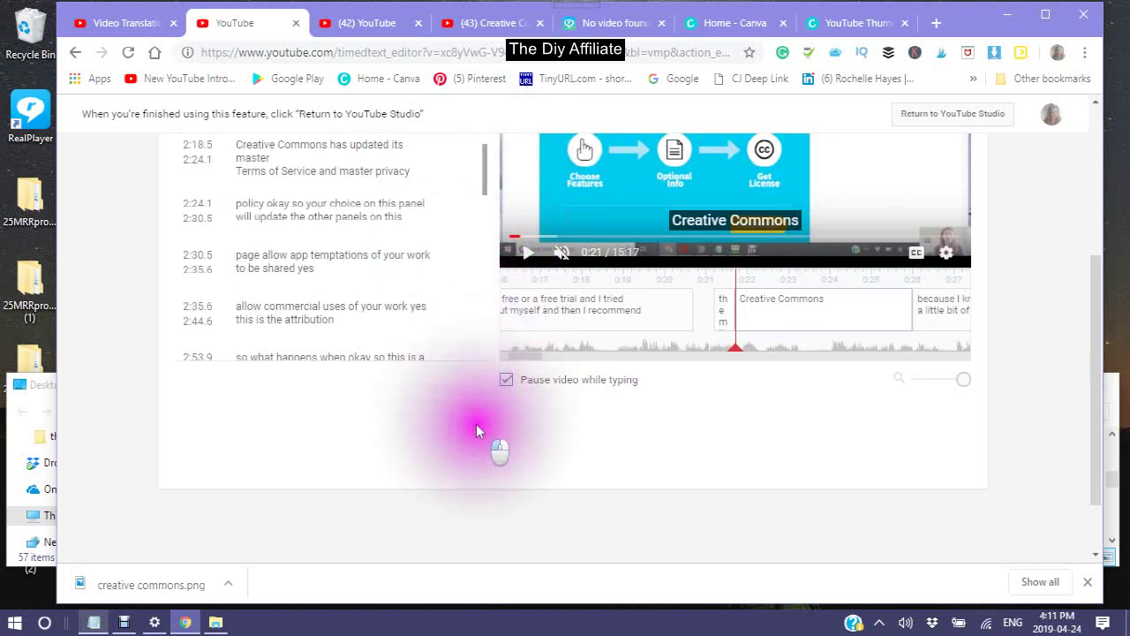
drag(486, 187, 472, 364)
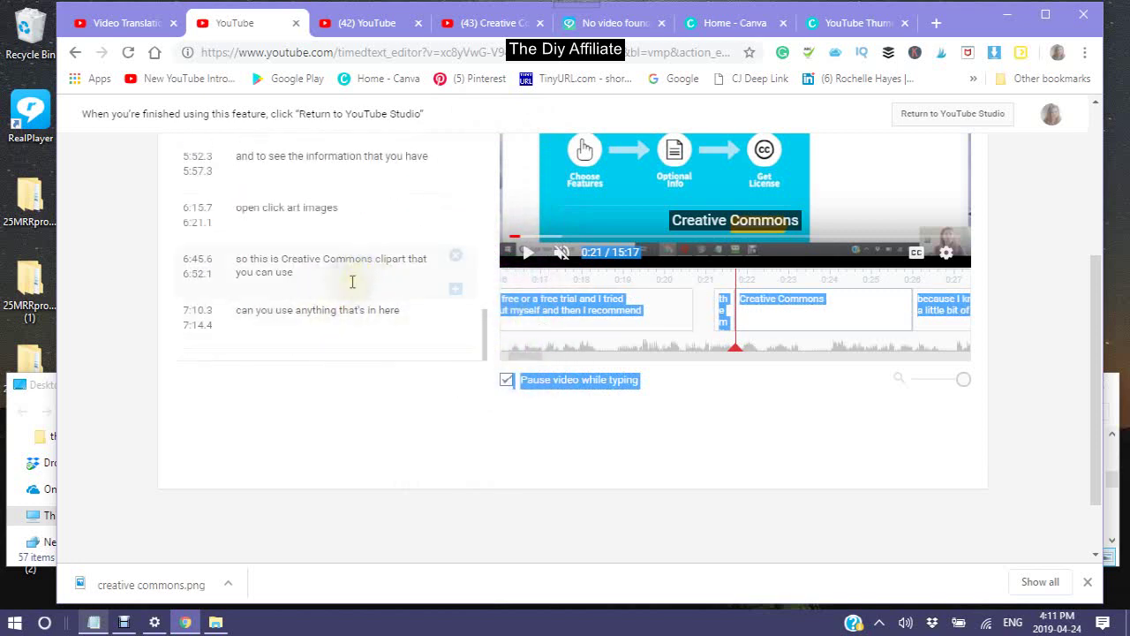
scroll(353, 283, down, 1)
scroll(327, 234, up, 5)
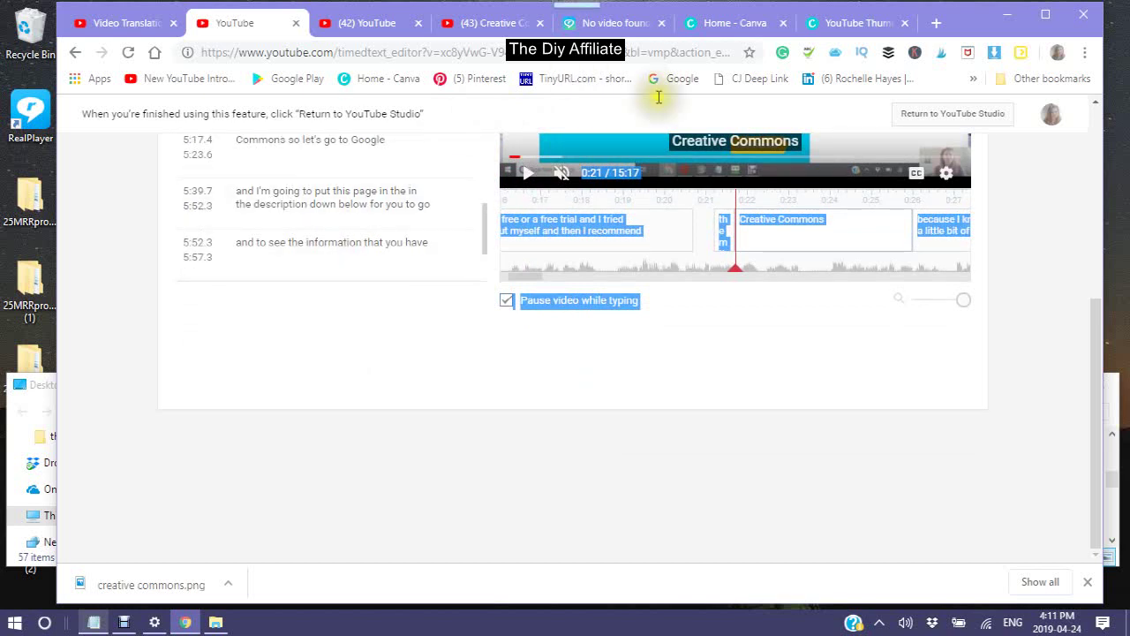
Move the preview video to 11:28 and on to 15:08, checking the caption list and timeline for captions there
click(846, 158)
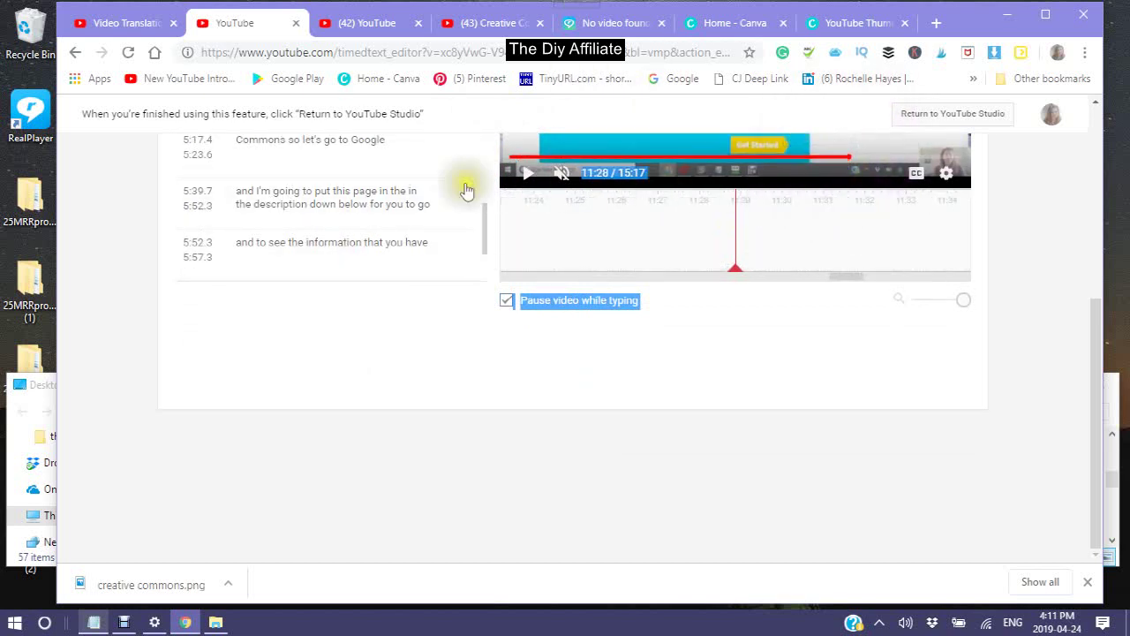
scroll(383, 213, down, 4)
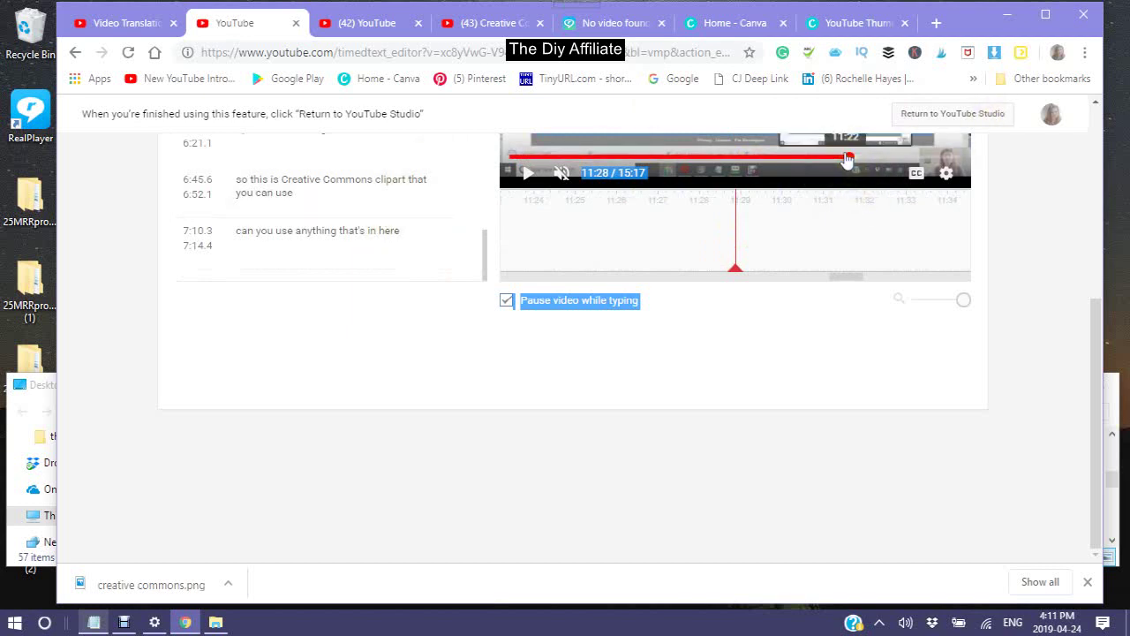
drag(850, 162, 964, 163)
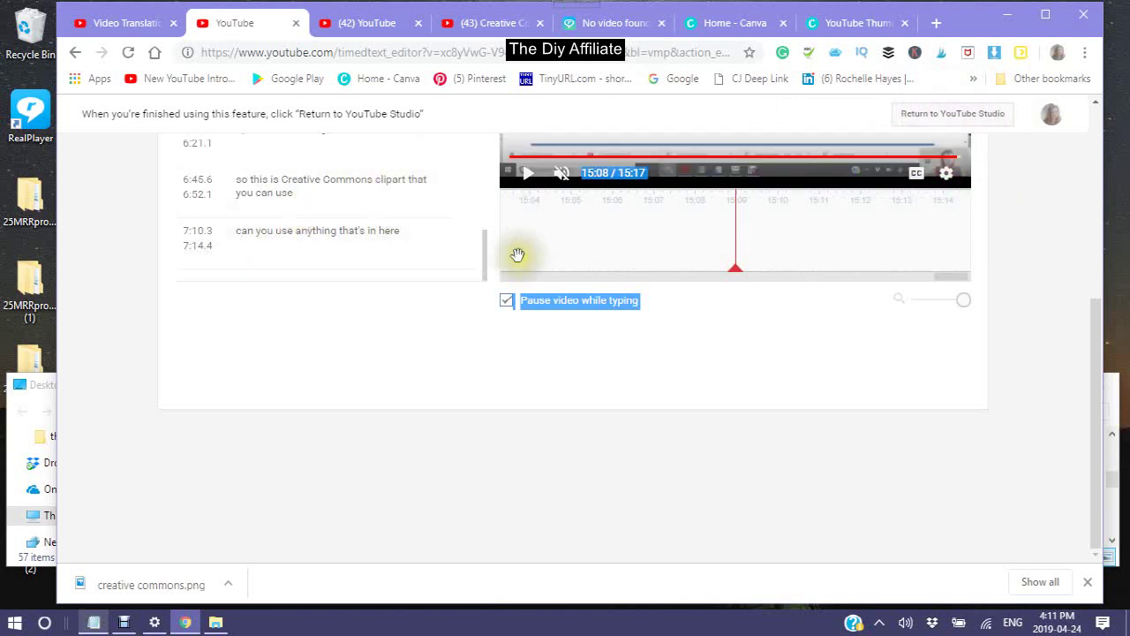
click(484, 263)
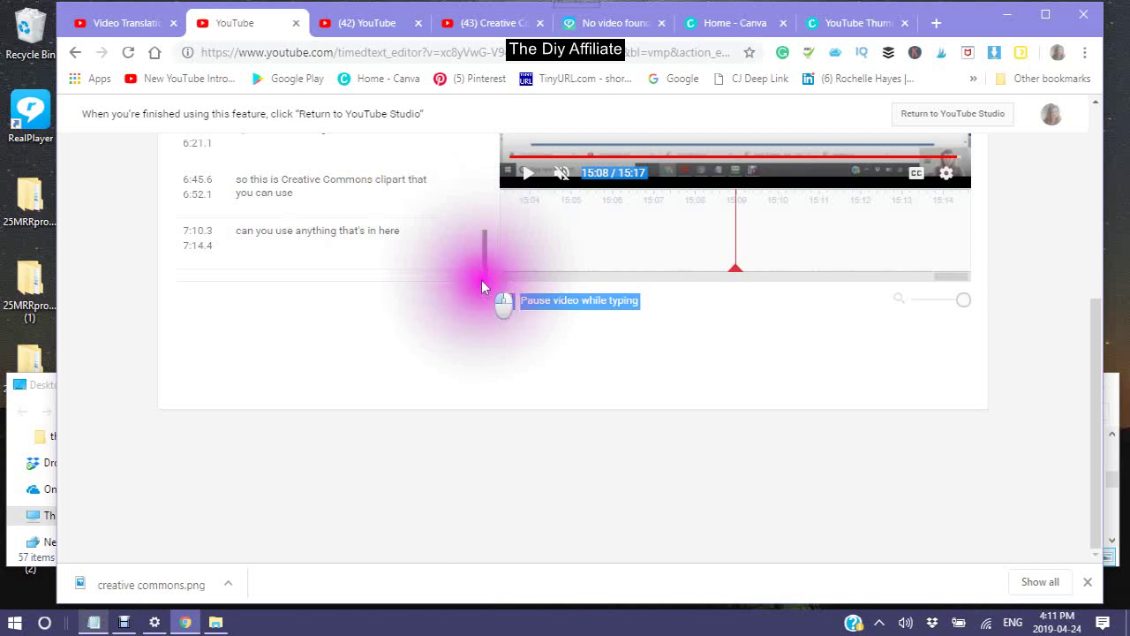
scroll(390, 237, up, 5)
scroll(388, 233, down, 5)
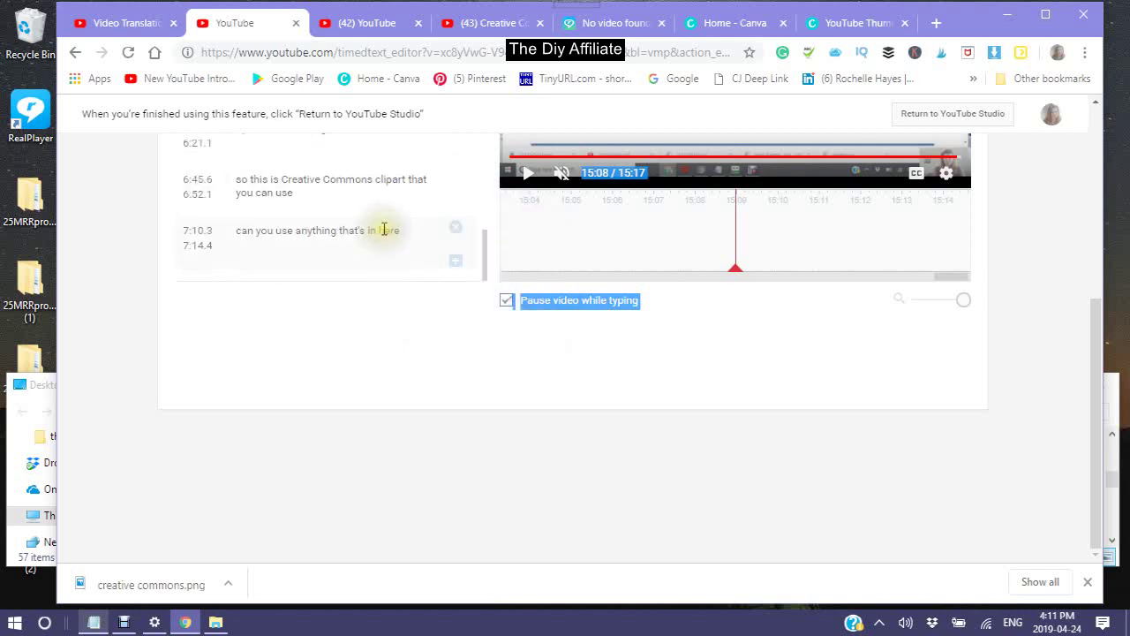
click(456, 254)
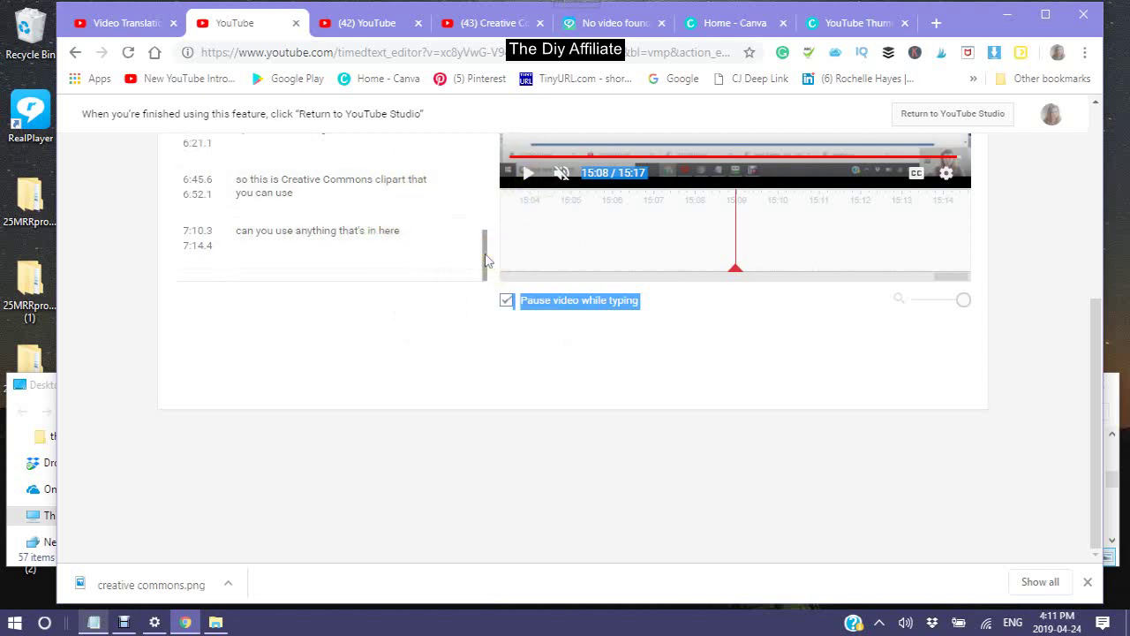
Recheck the end of the caption list and move the preview video to 13:01 to look for captions there
click(485, 256)
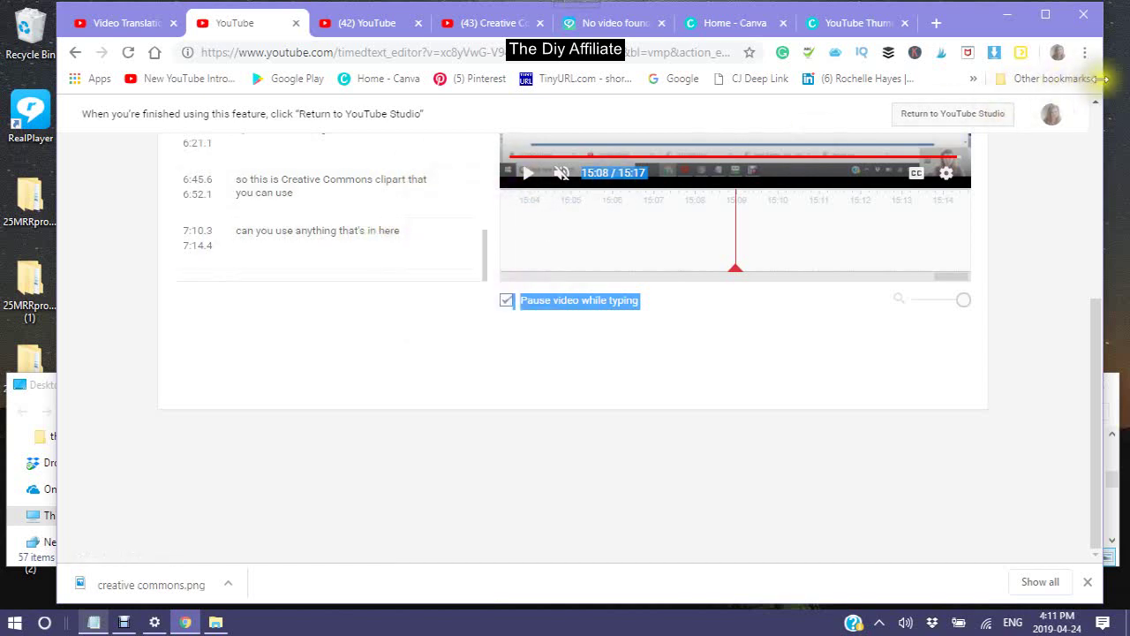
drag(1104, 89, 1097, 92)
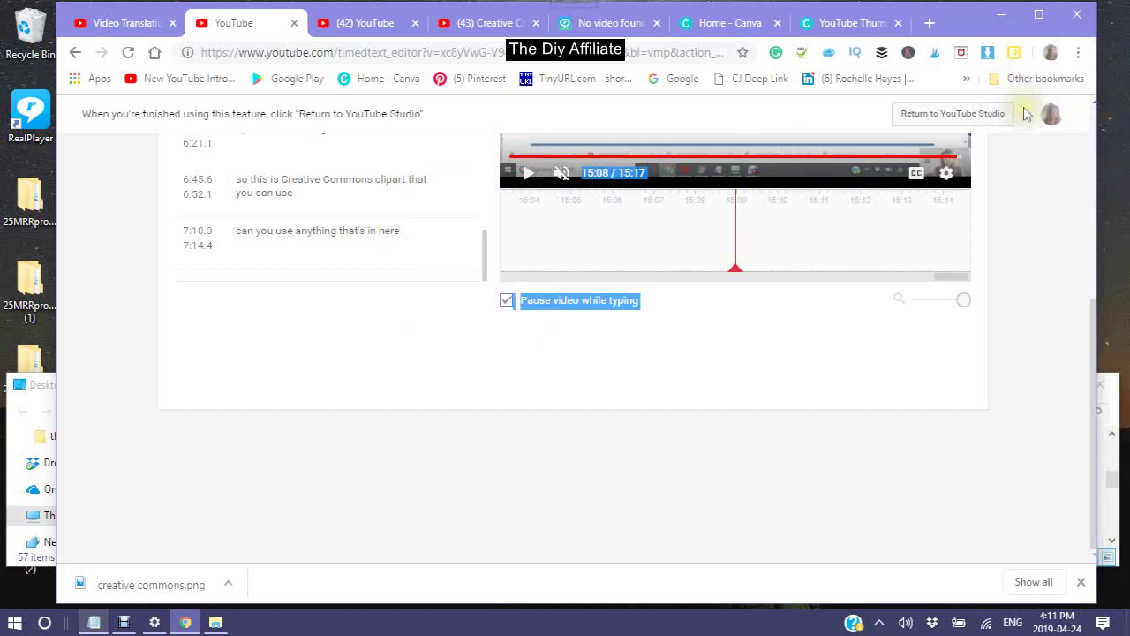
click(1089, 103)
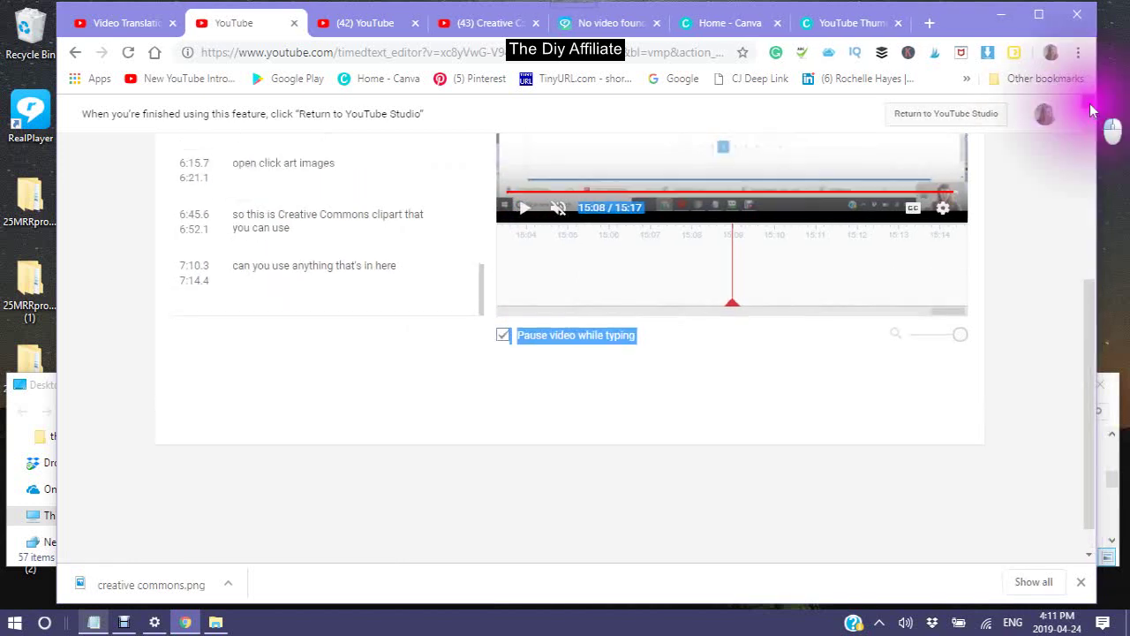
scroll(388, 320, down, 3)
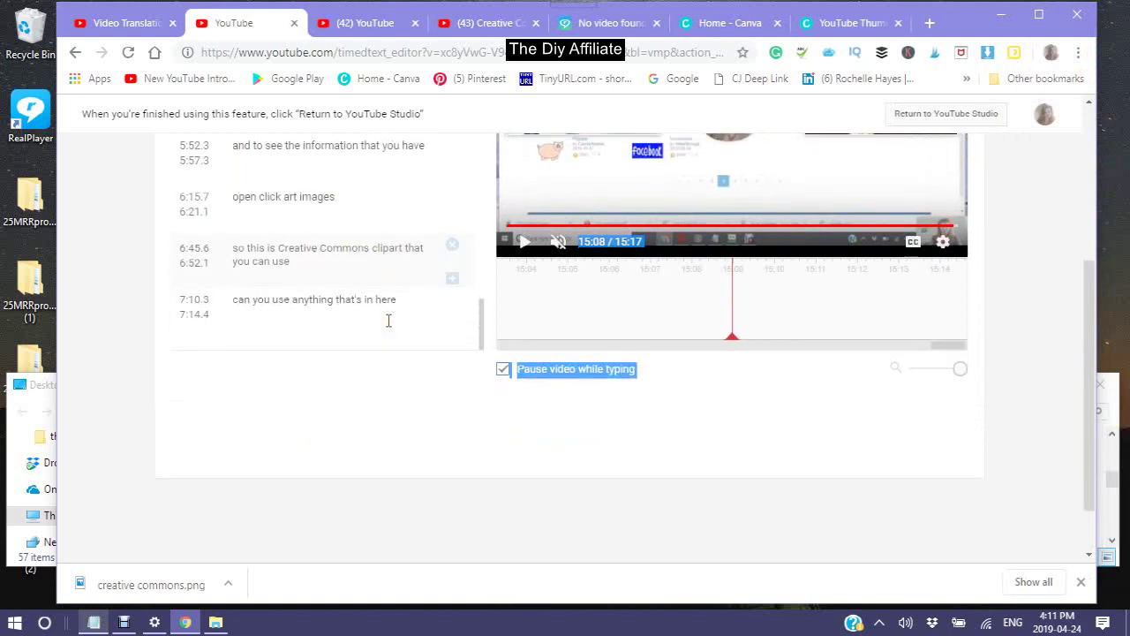
scroll(386, 256, up, 3)
scroll(380, 265, up, 1)
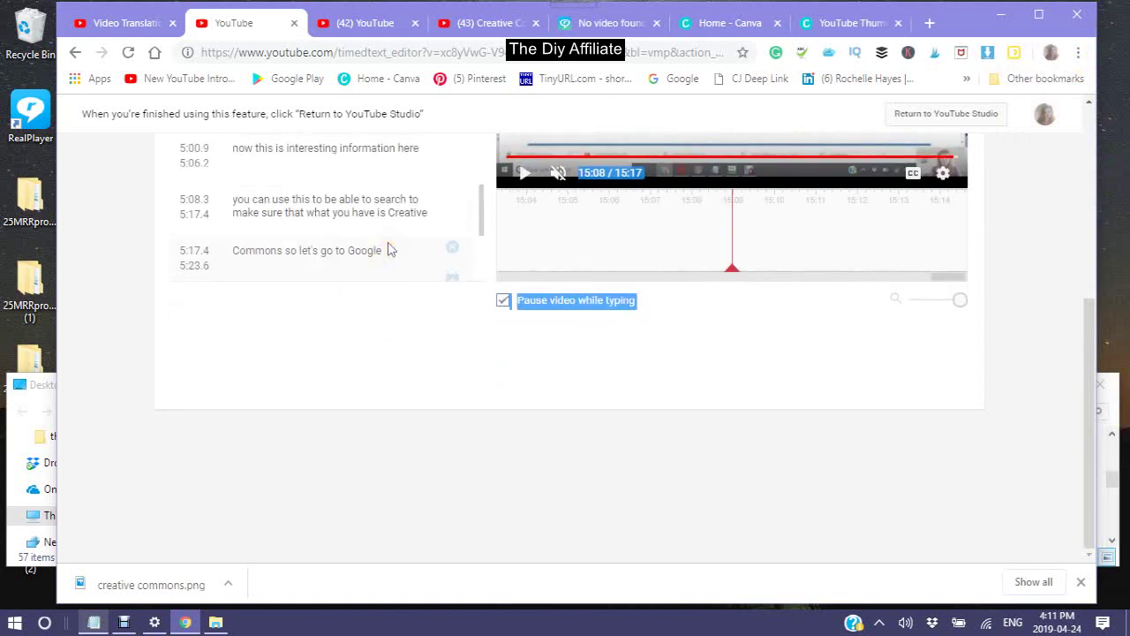
scroll(421, 235, down, 3)
scroll(421, 236, down, 1)
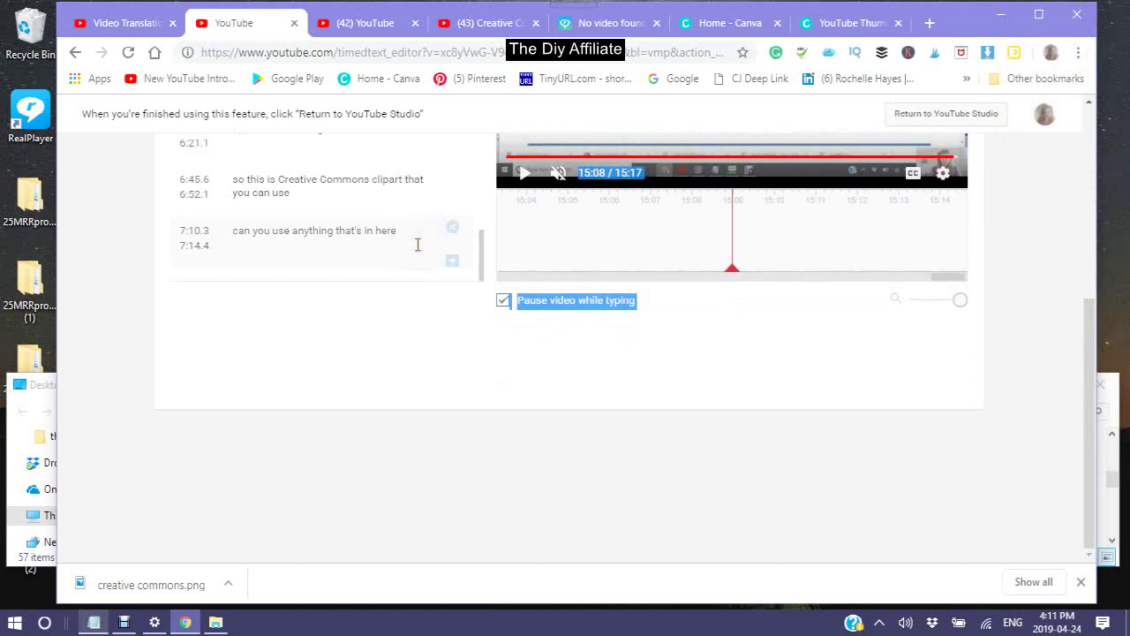
click(892, 159)
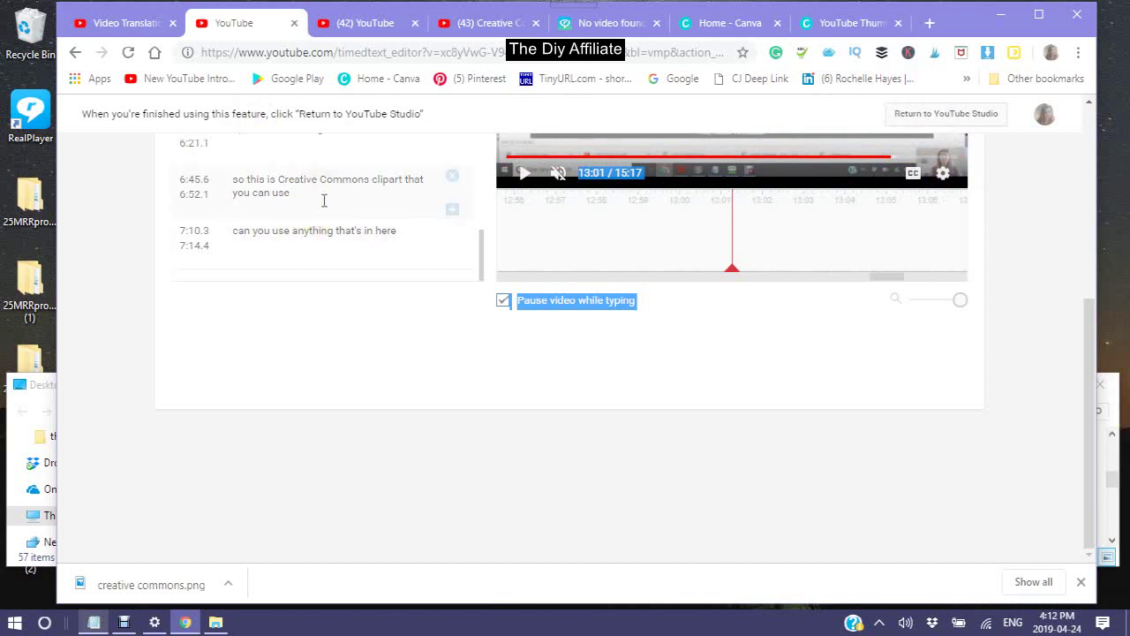
Publish the edits to the English subtitles and open the published English track
scroll(324, 199, up, 8)
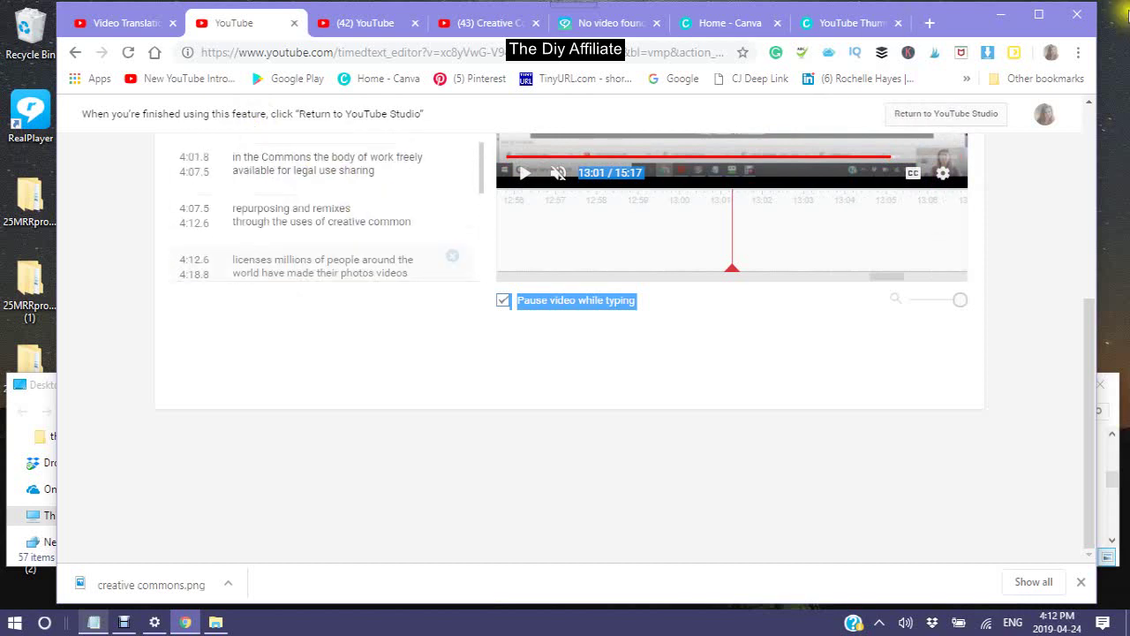
scroll(1089, 106, up, 4)
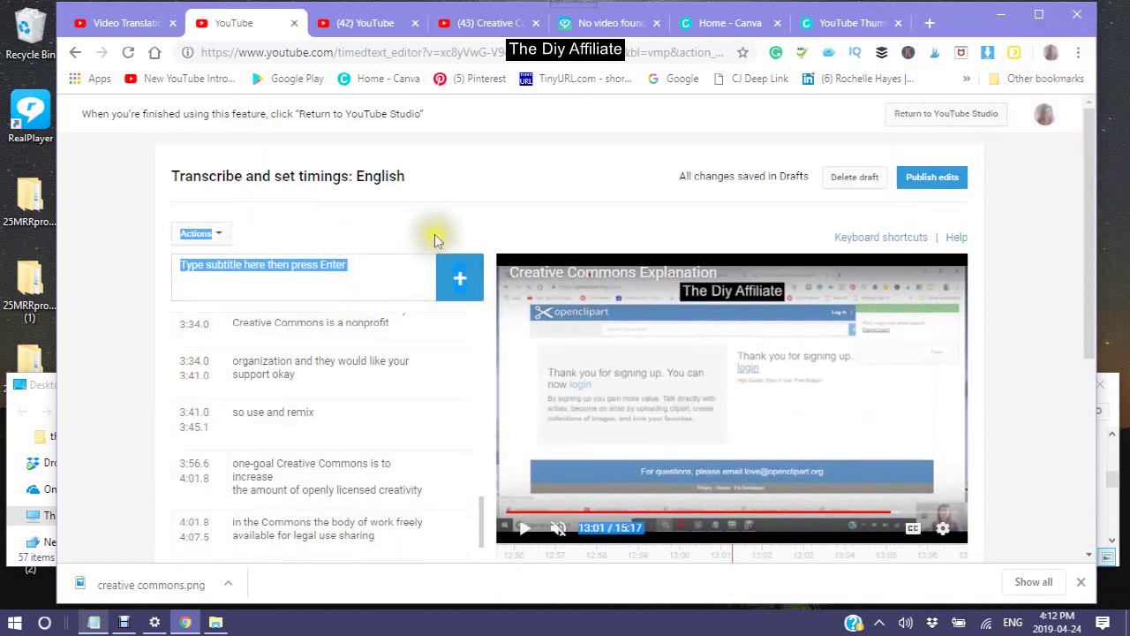
click(517, 183)
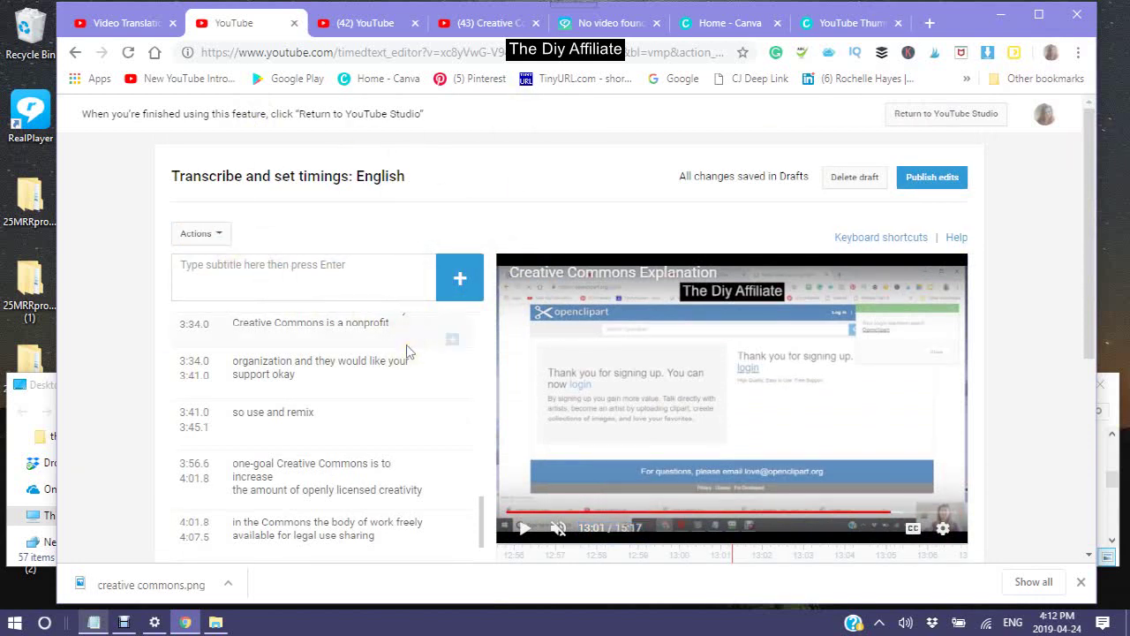
click(927, 180)
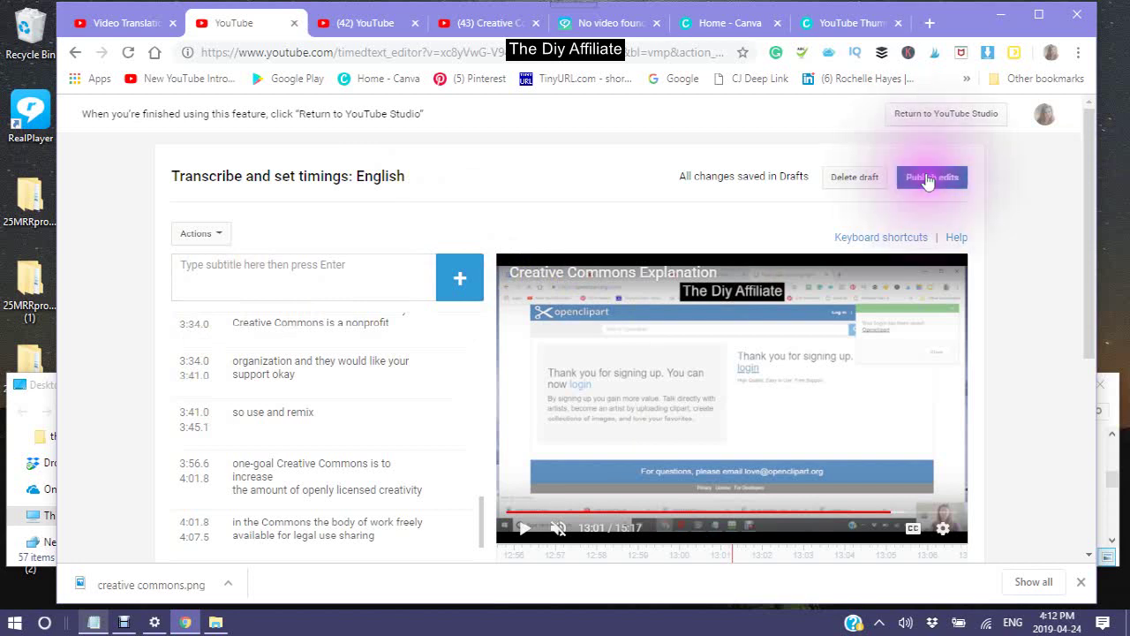
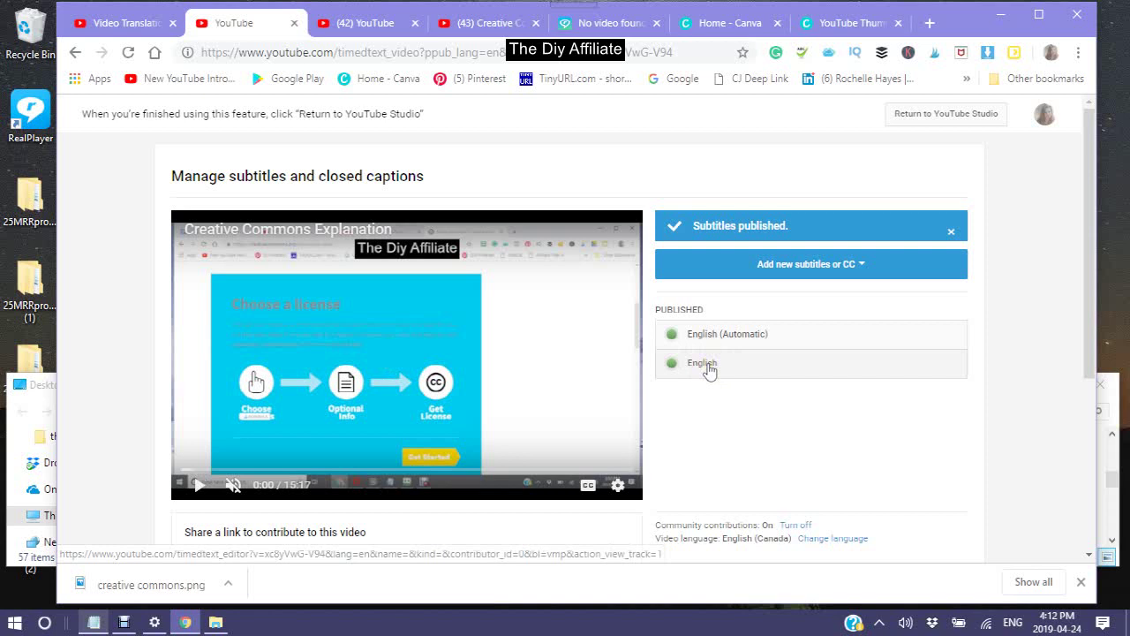
click(710, 367)
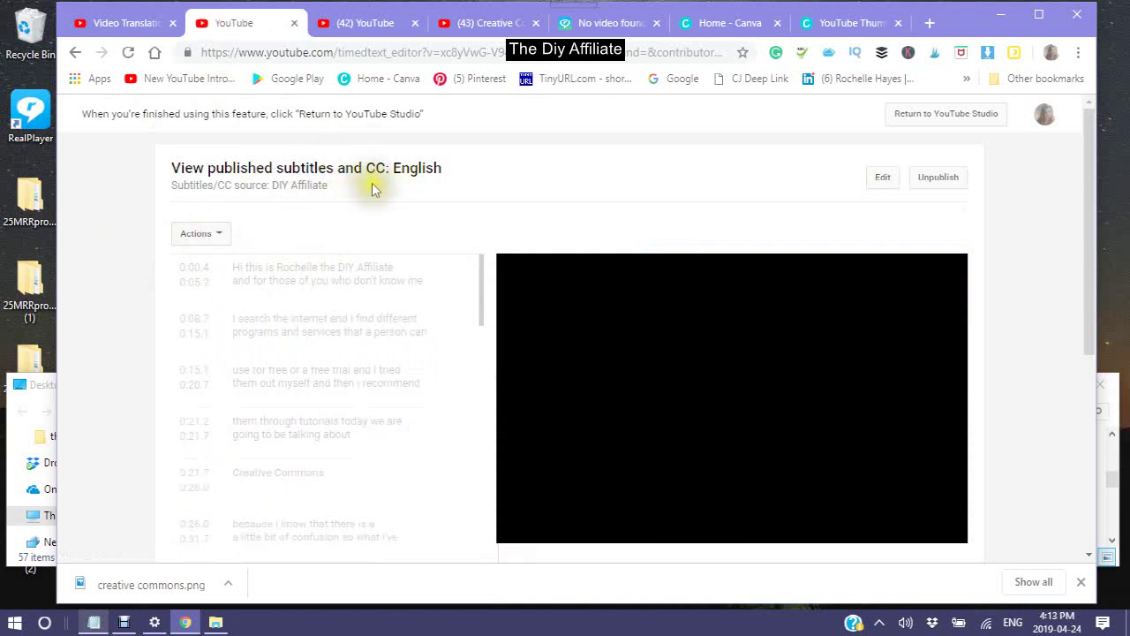
Browse the installed programs on the computer for subtitle tools, checking the Google2SRT entry
click(9, 611)
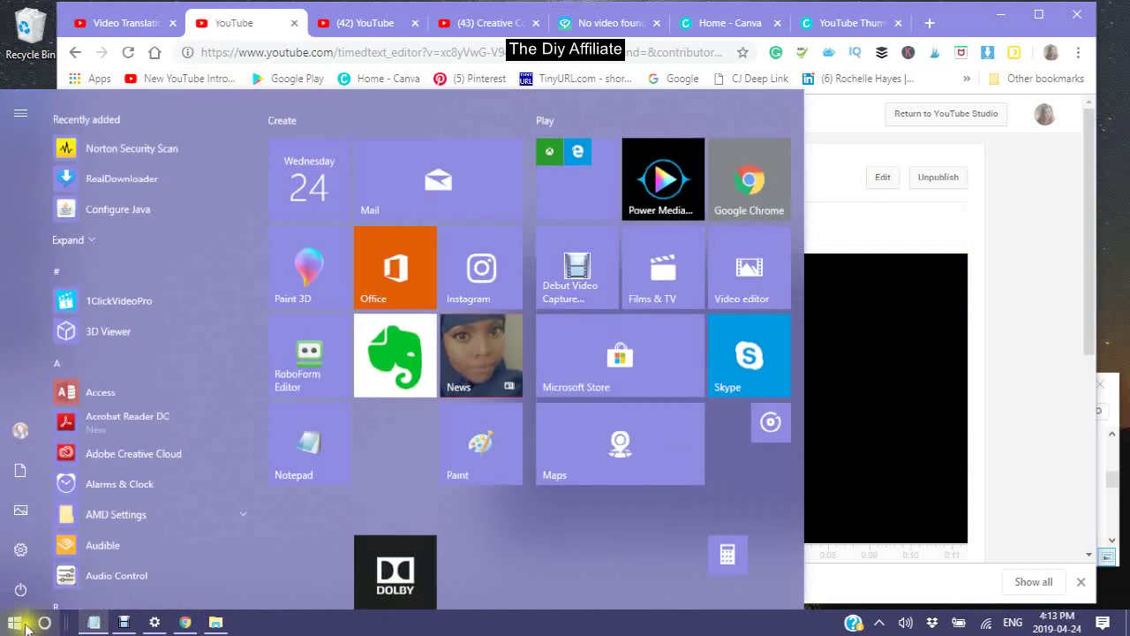
scroll(97, 424, down, 3)
scroll(106, 465, down, 10)
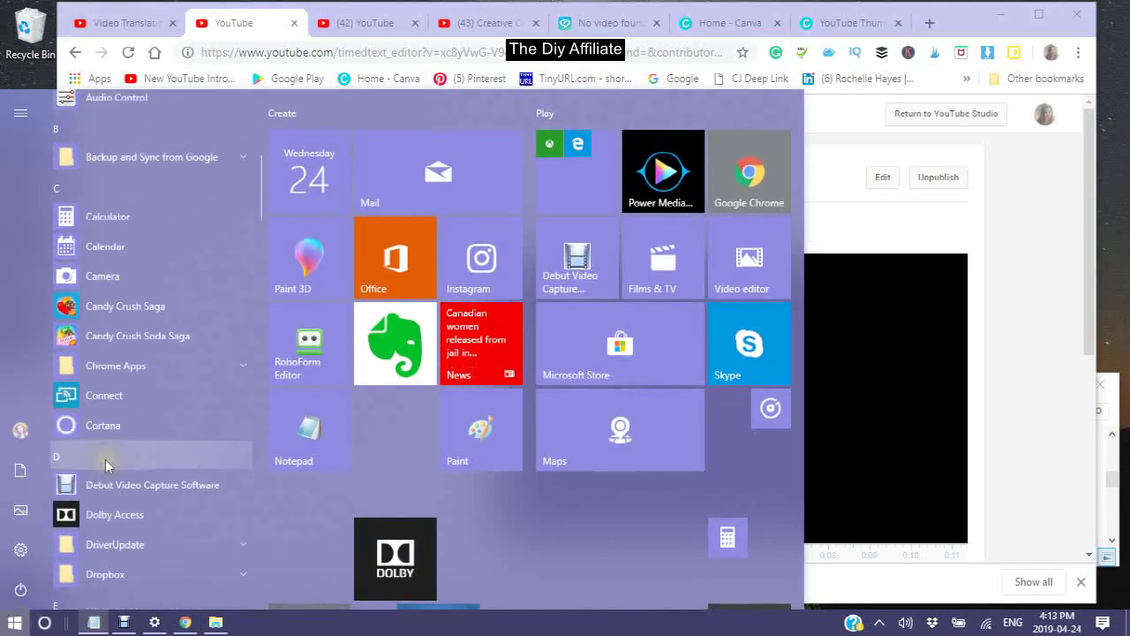
scroll(104, 466, down, 10)
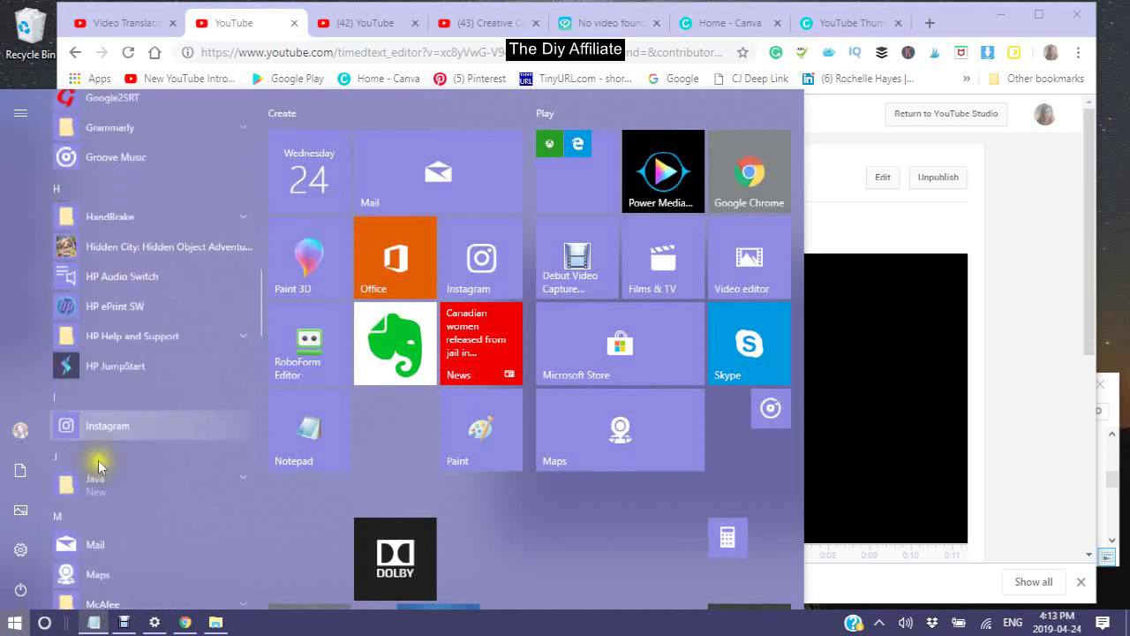
scroll(103, 449, down, 8)
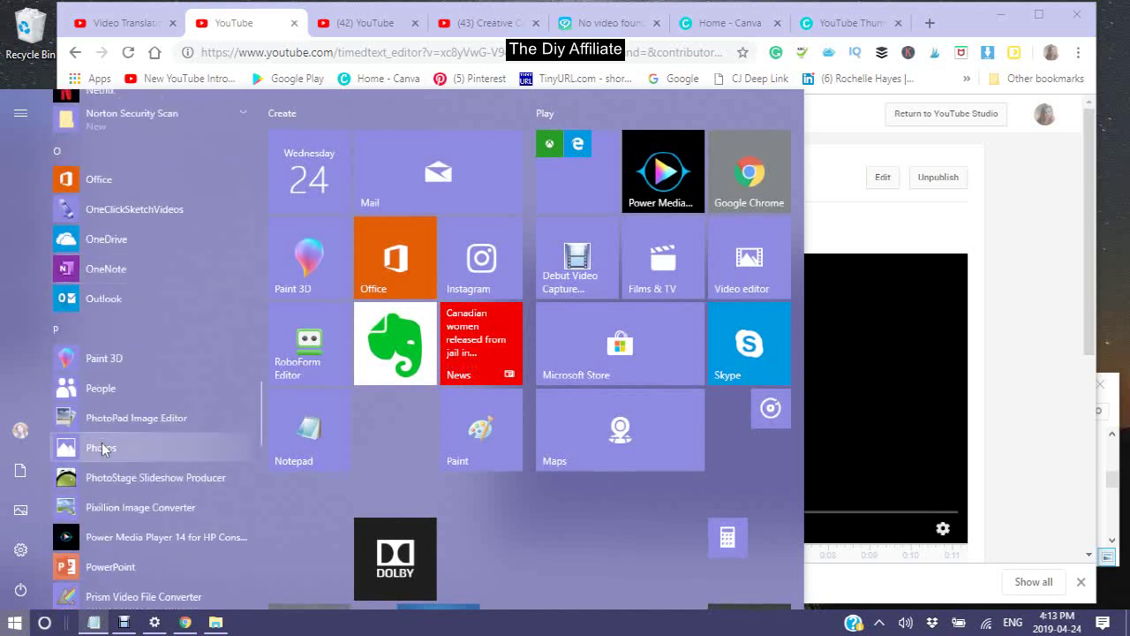
scroll(105, 448, up, 7)
scroll(104, 445, up, 8)
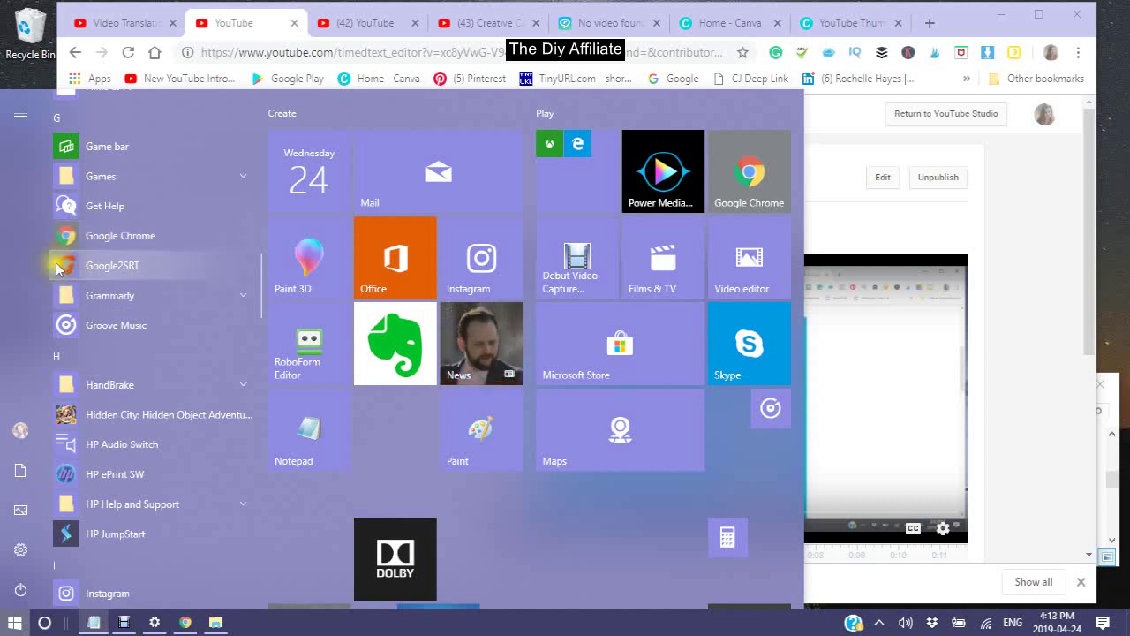
click(836, 217)
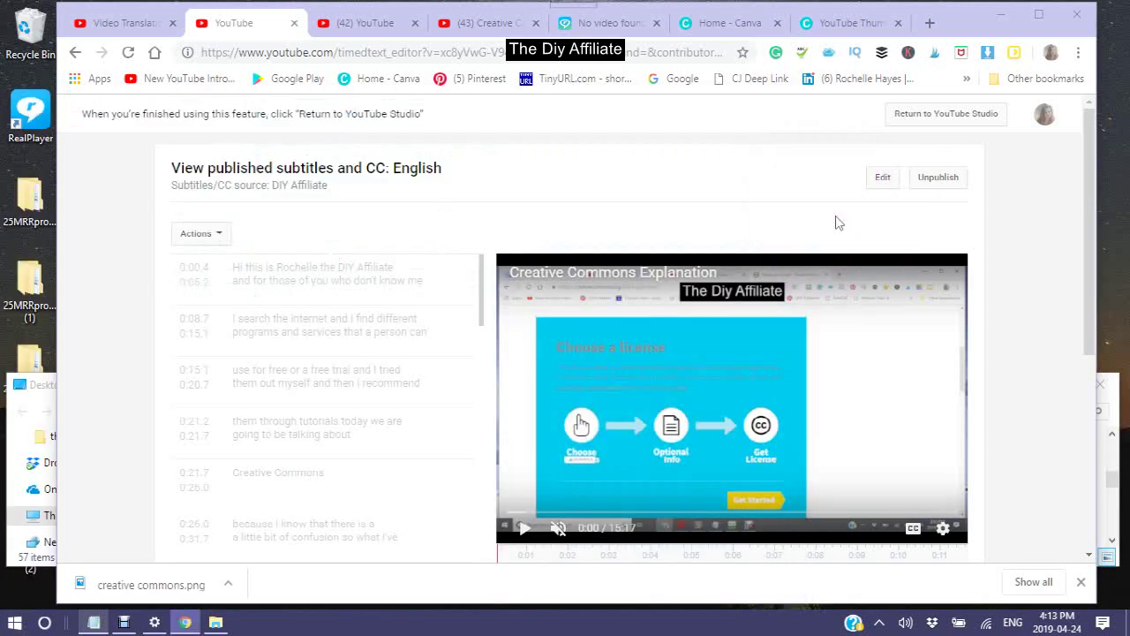
Download the published English subtitles in .srt format, choosing the Desktop as the save location
click(215, 235)
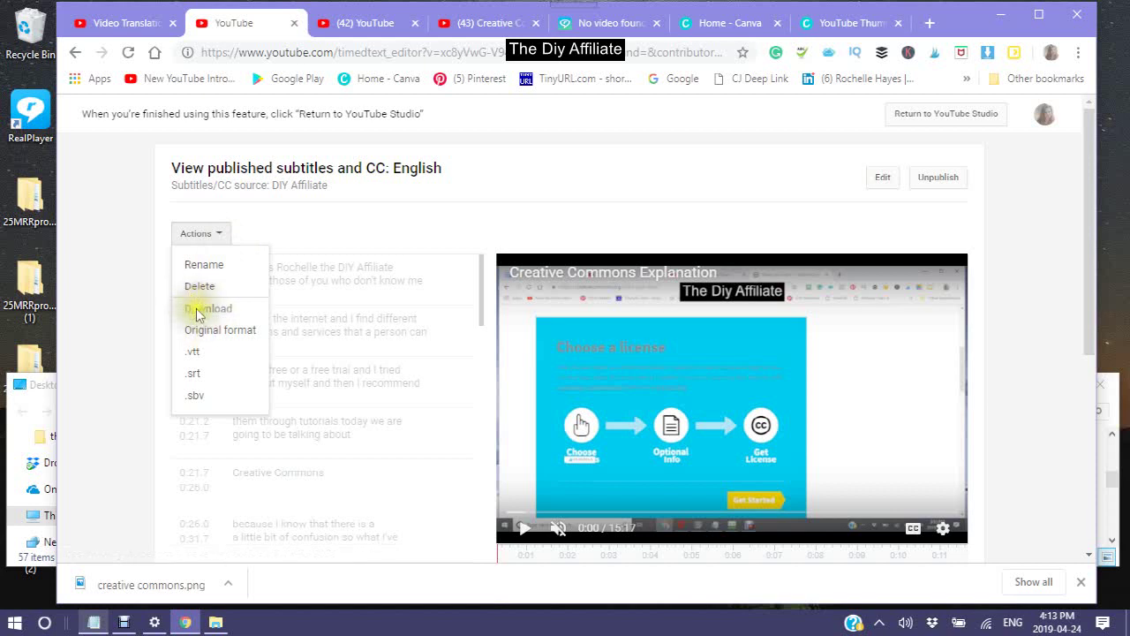
click(191, 377)
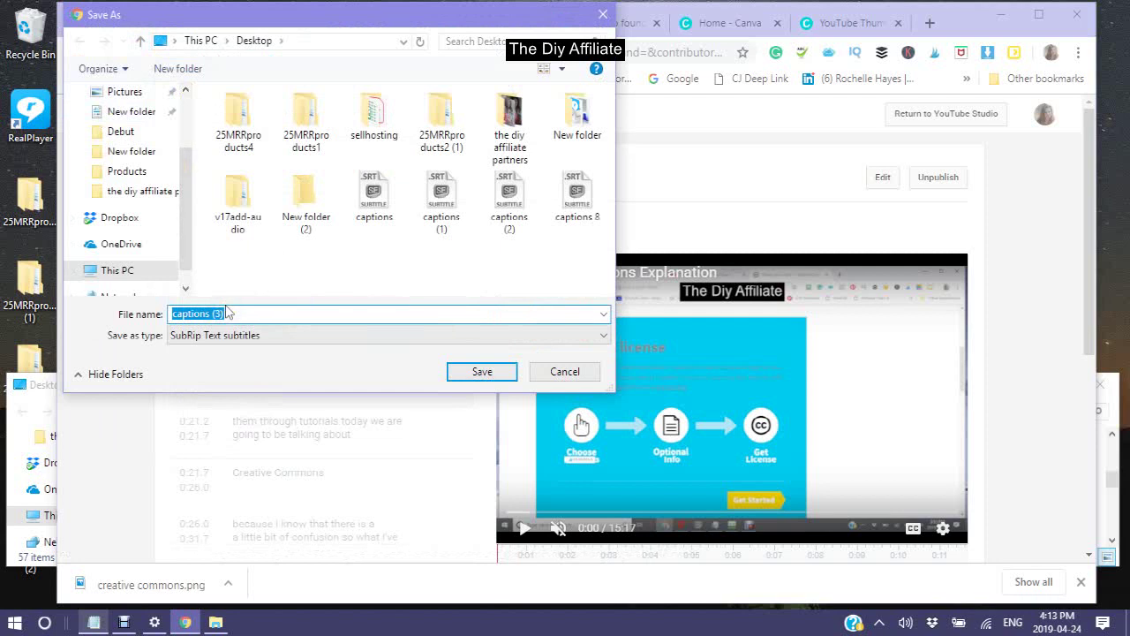
click(186, 92)
click(185, 91)
click(186, 91)
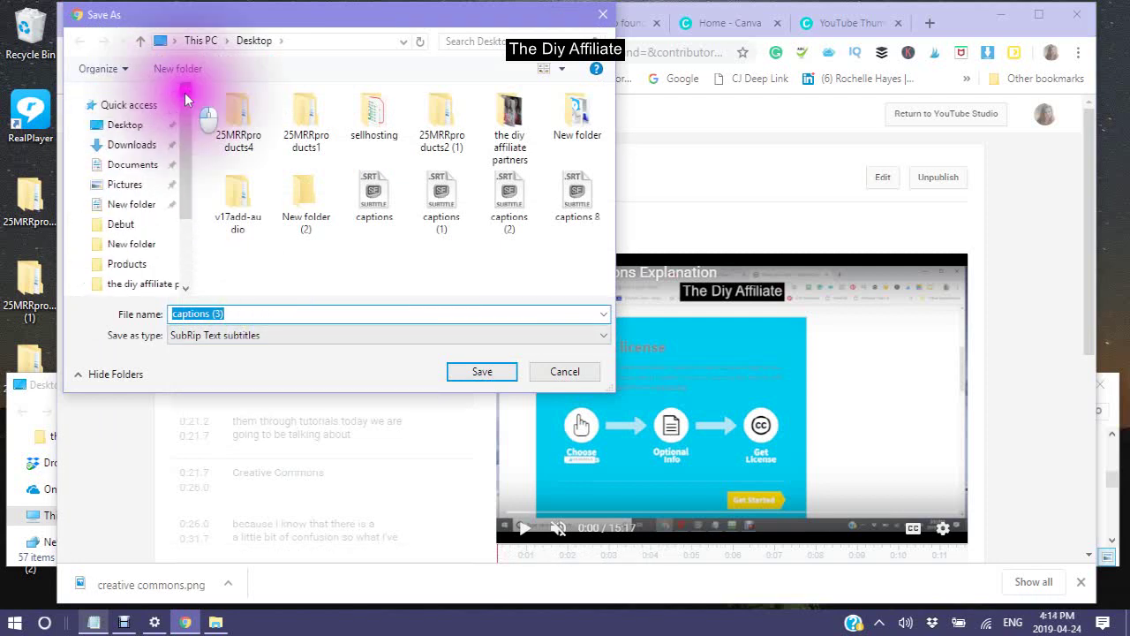
click(137, 131)
click(234, 314)
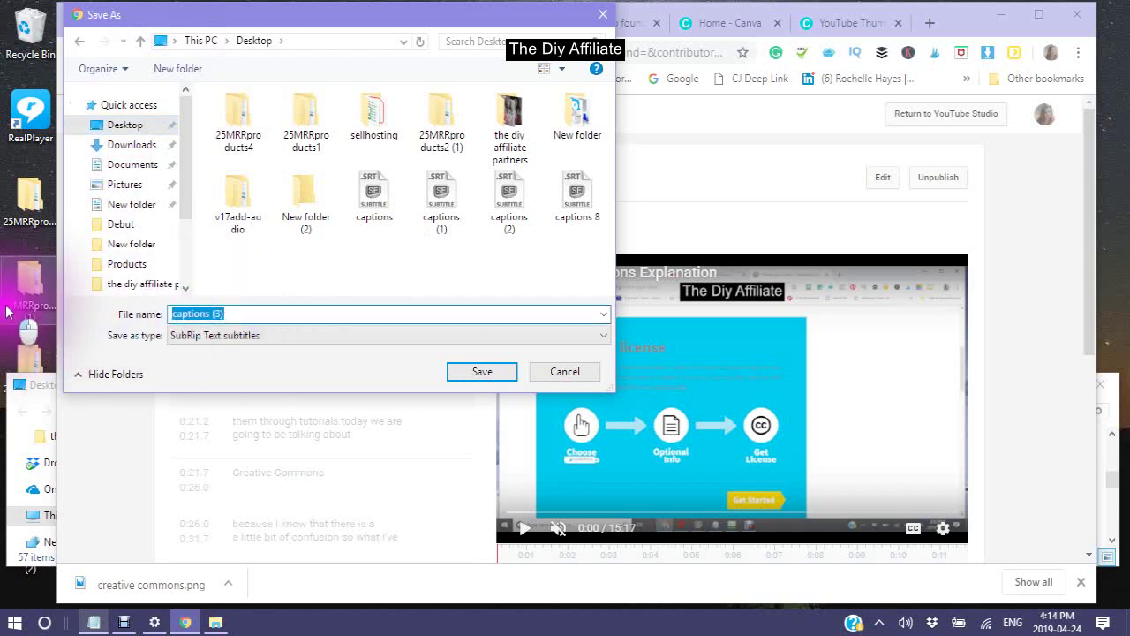
Save the subtitle file as "creative commons transcript" and open the downloaded .srt file in Subtitle Edit
text(create)
key(BackSpace)
text(i)
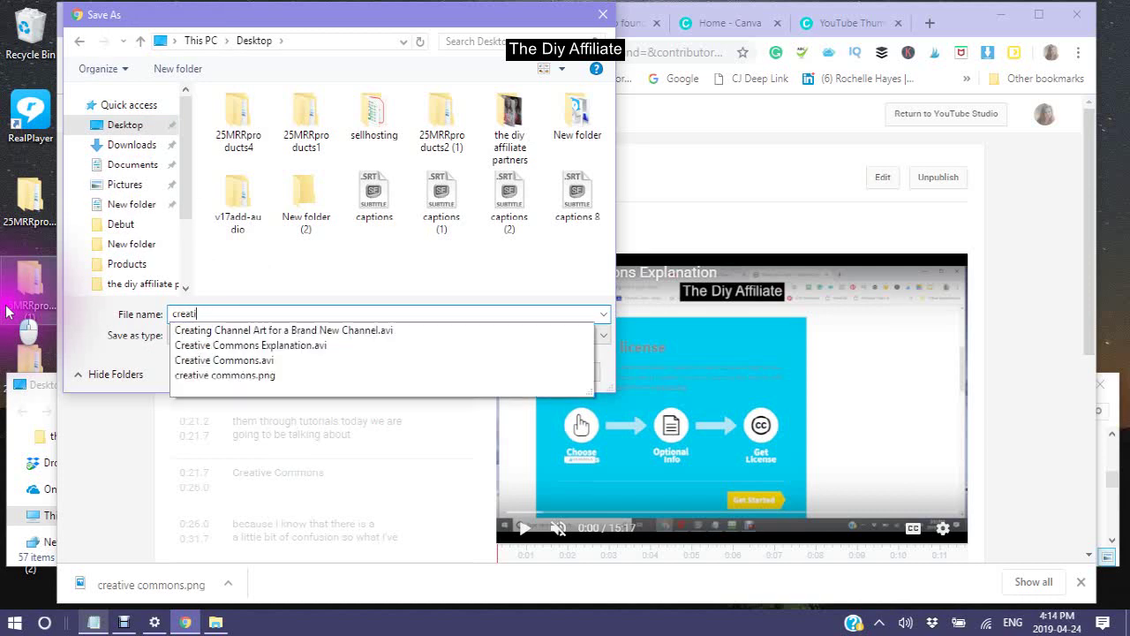
text(ve comm)
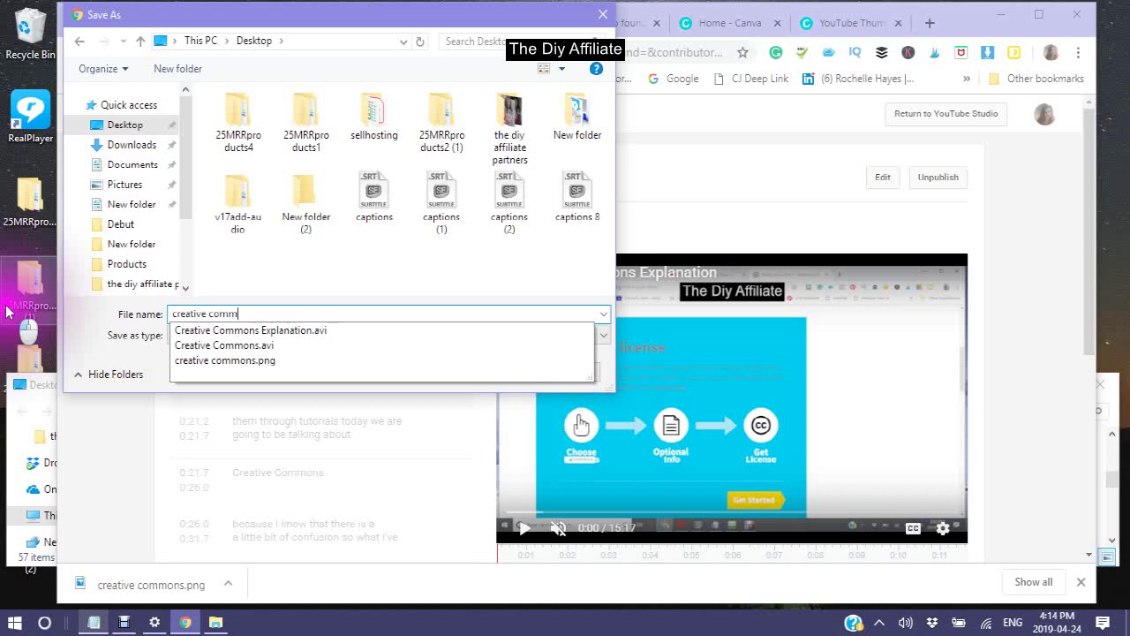
text(ons transcrip)
text(ti)
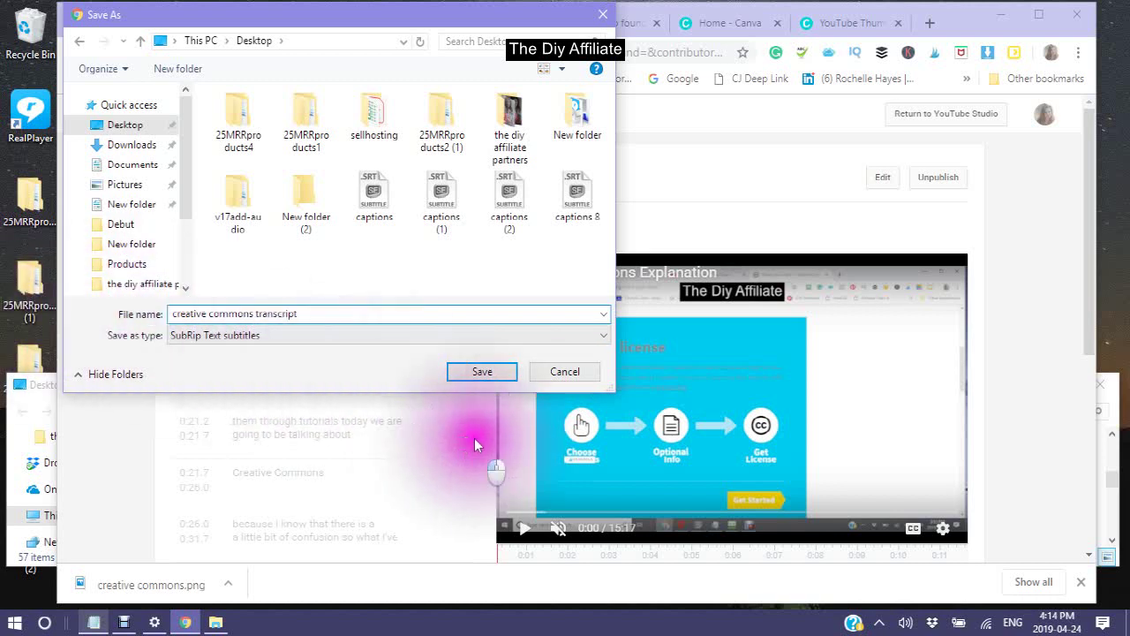
click(482, 371)
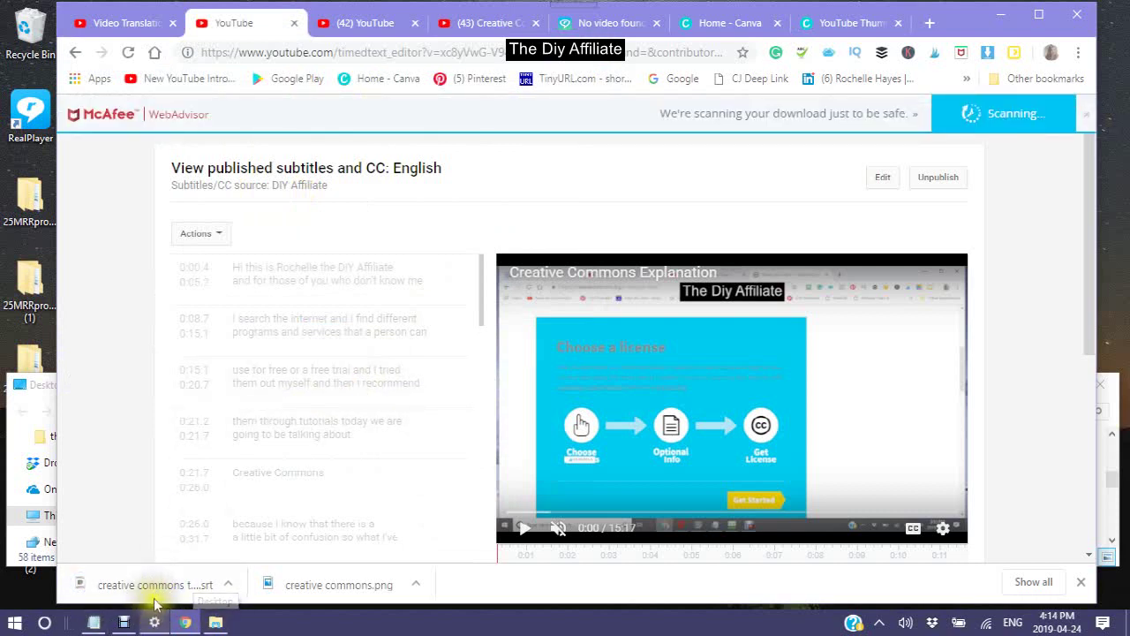
right_click(159, 593)
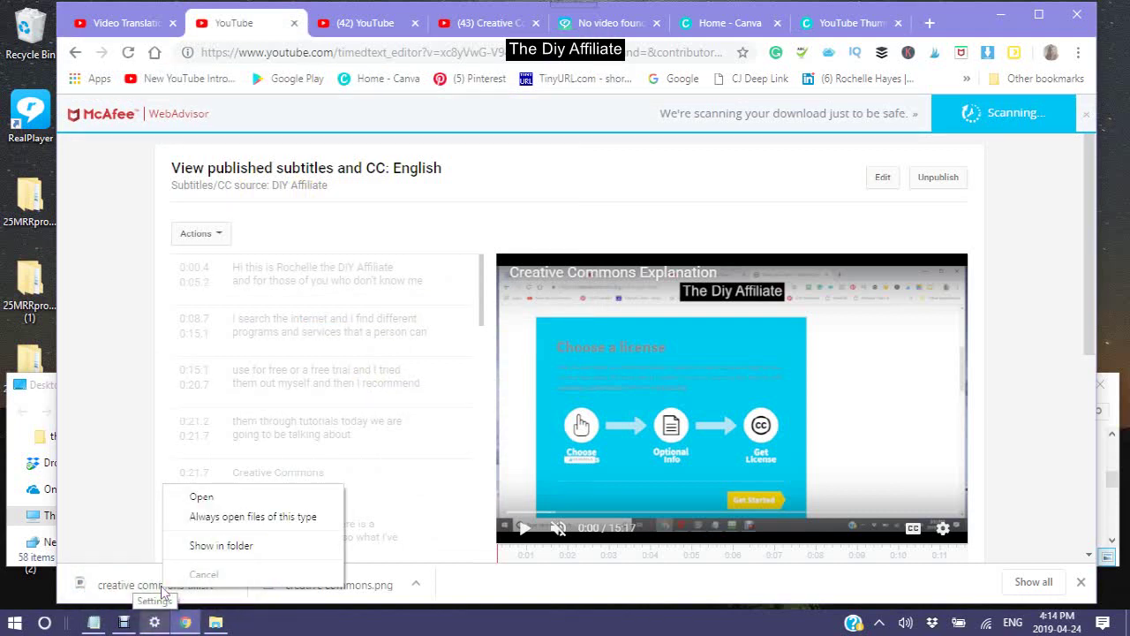
click(201, 498)
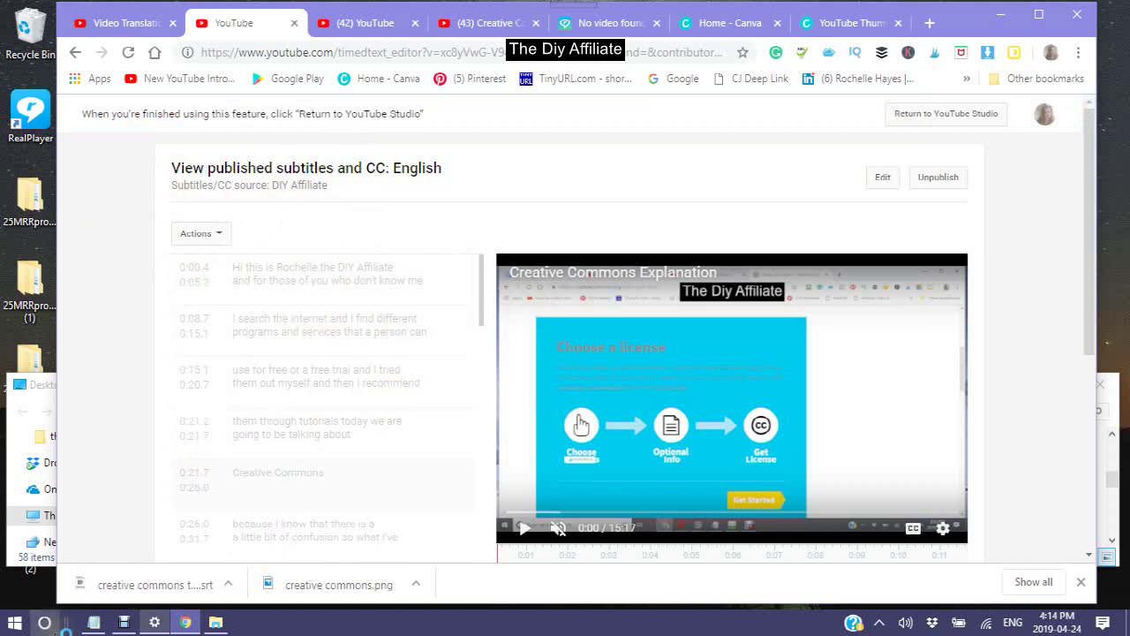
Locate Subtitle Edit among the installed programs and return to its window with the opened transcript
click(14, 629)
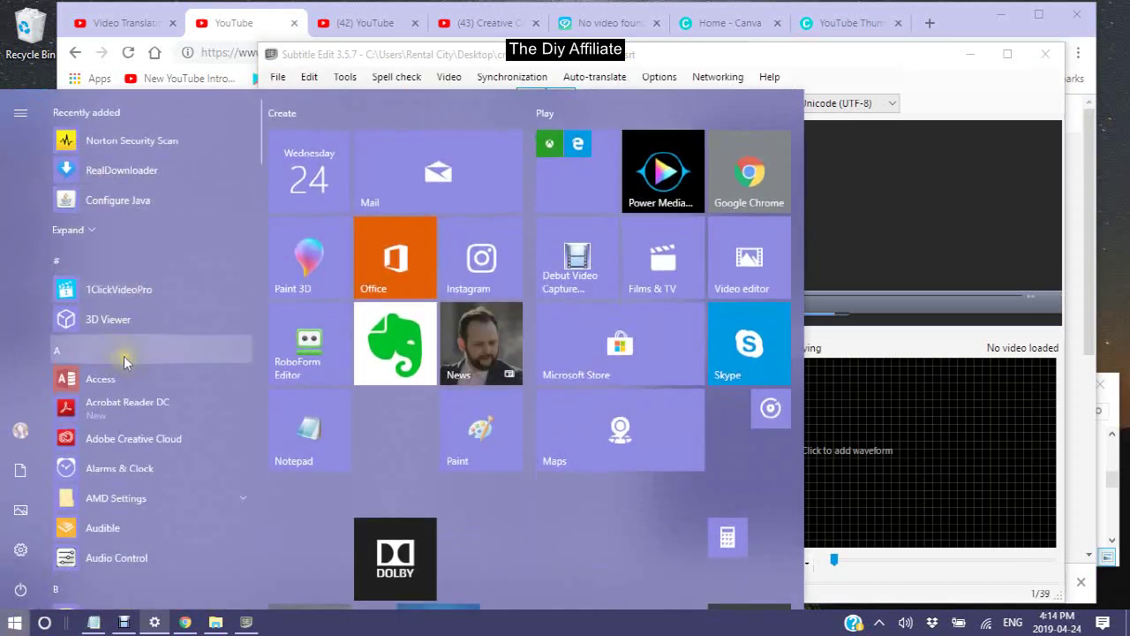
scroll(108, 427, down, 10)
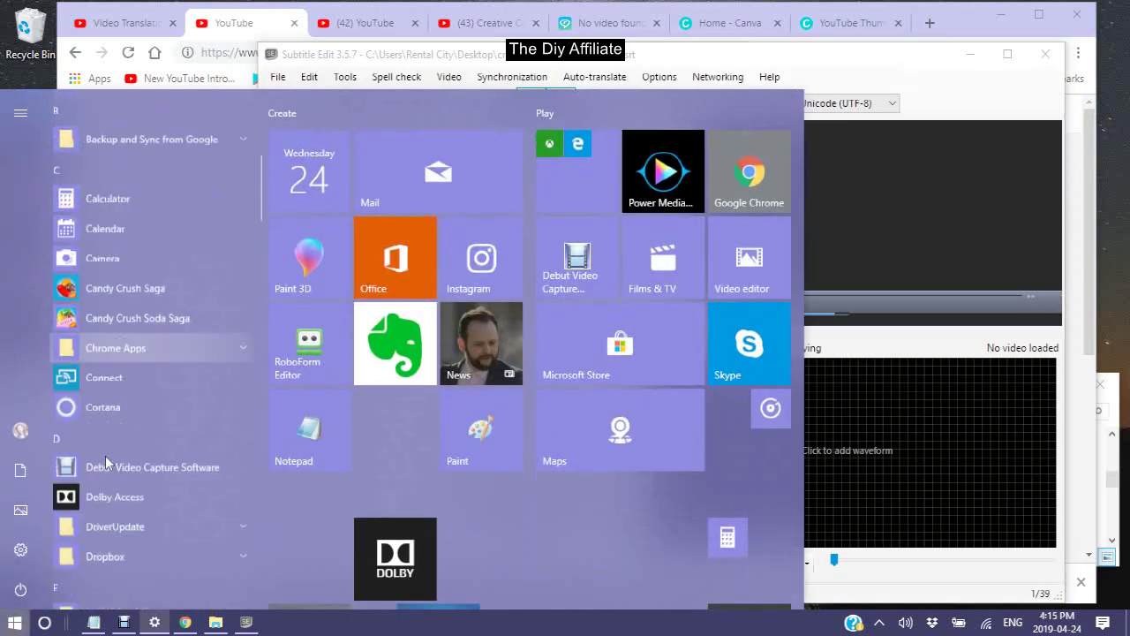
scroll(103, 468, down, 10)
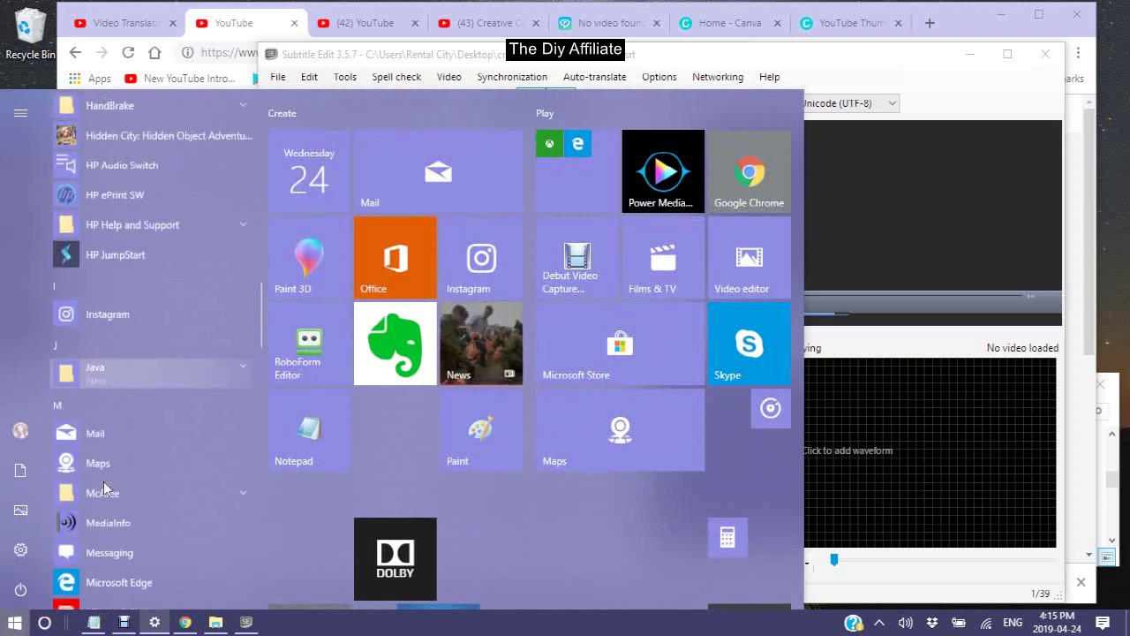
scroll(104, 481, down, 10)
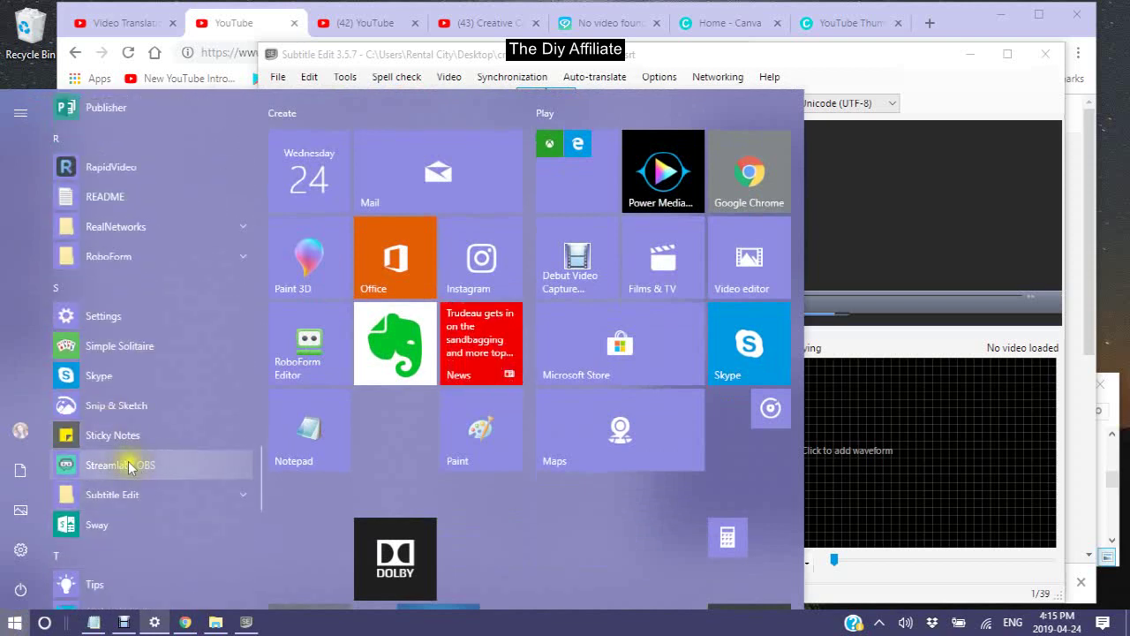
click(230, 500)
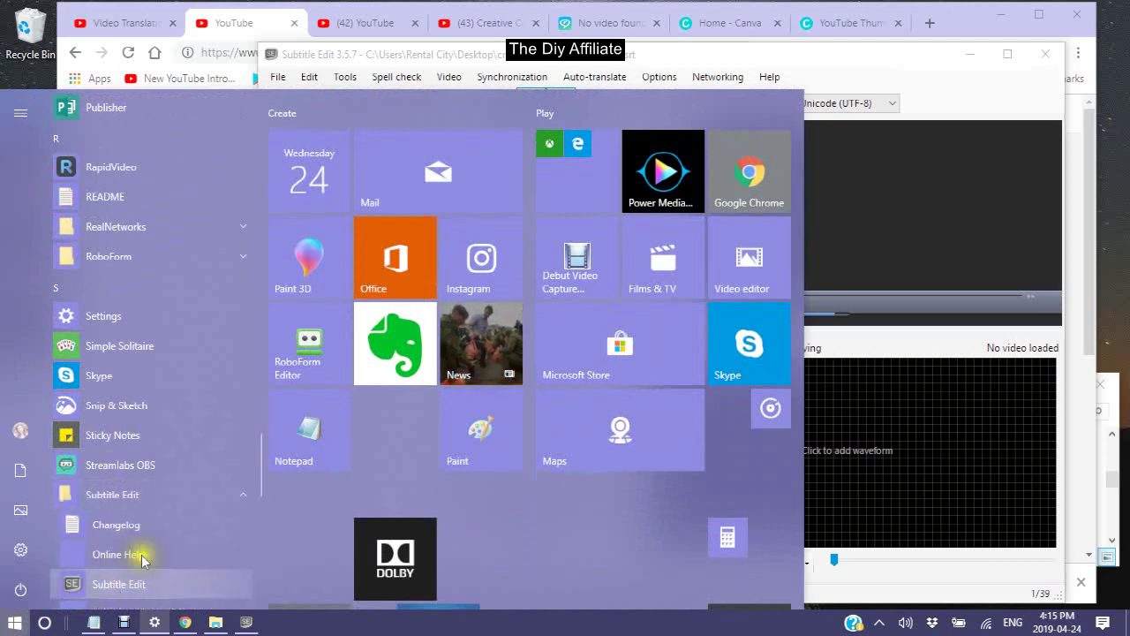
click(844, 73)
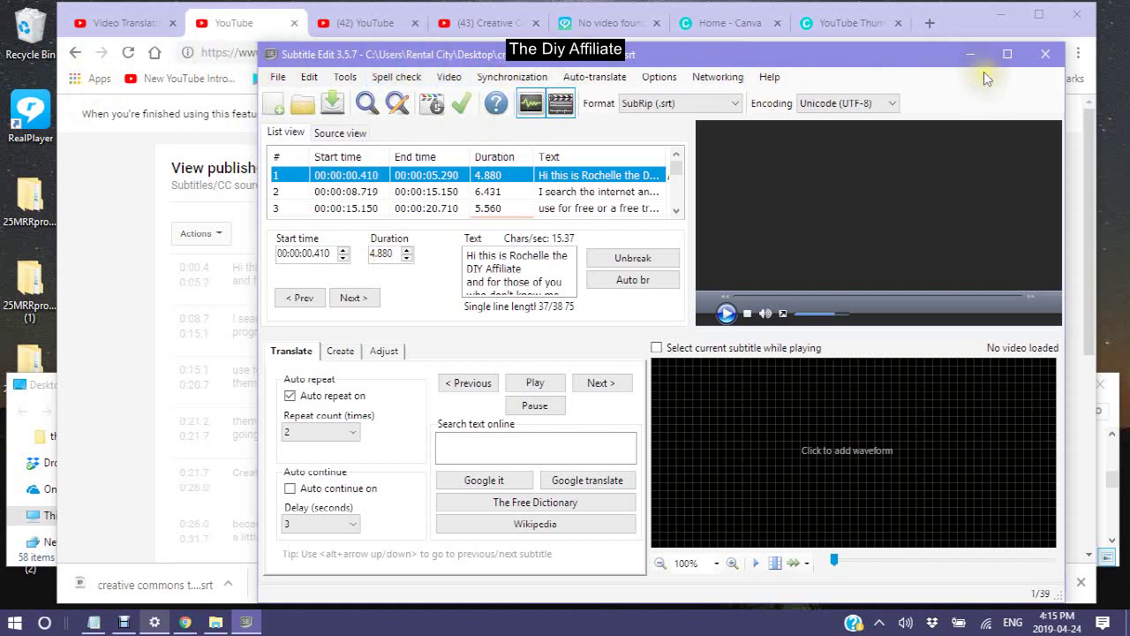
click(309, 78)
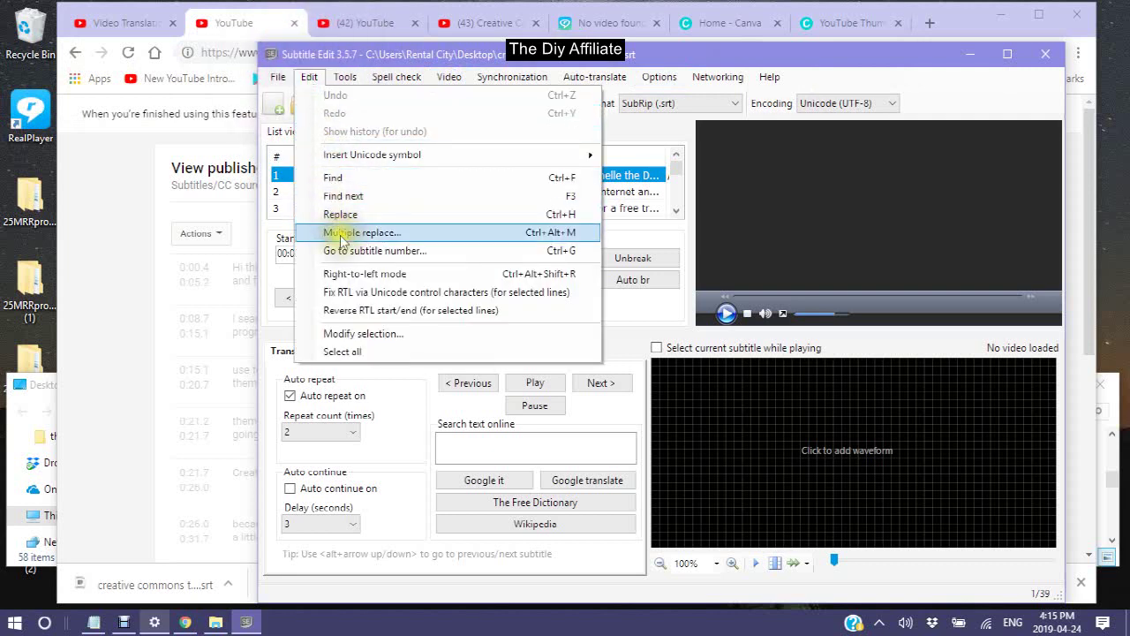
click(346, 78)
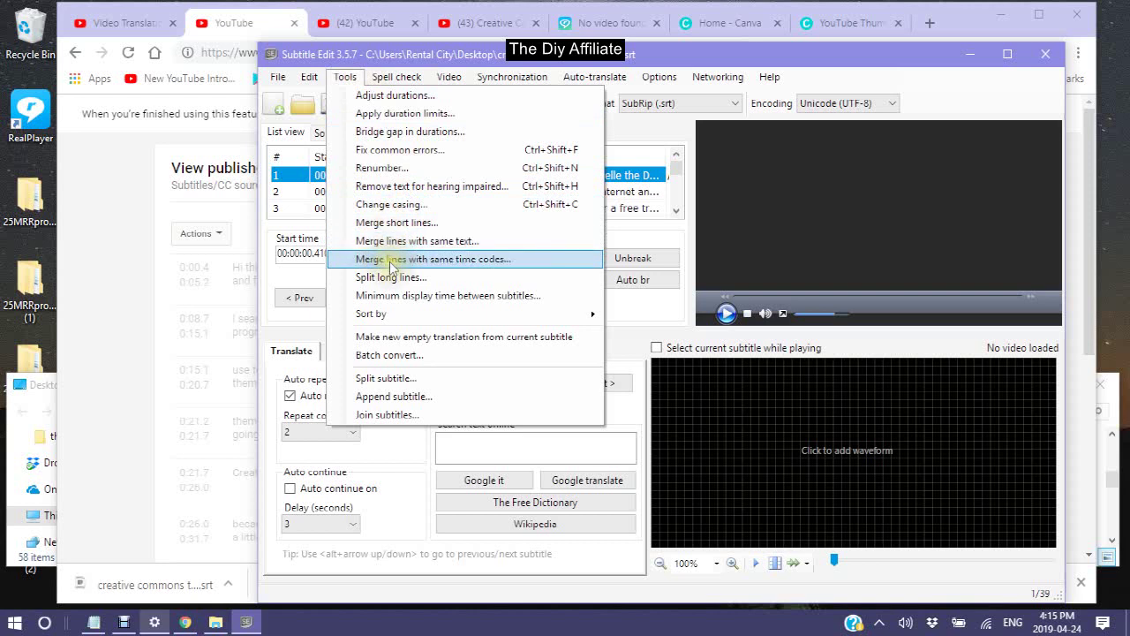
click(345, 77)
click(398, 80)
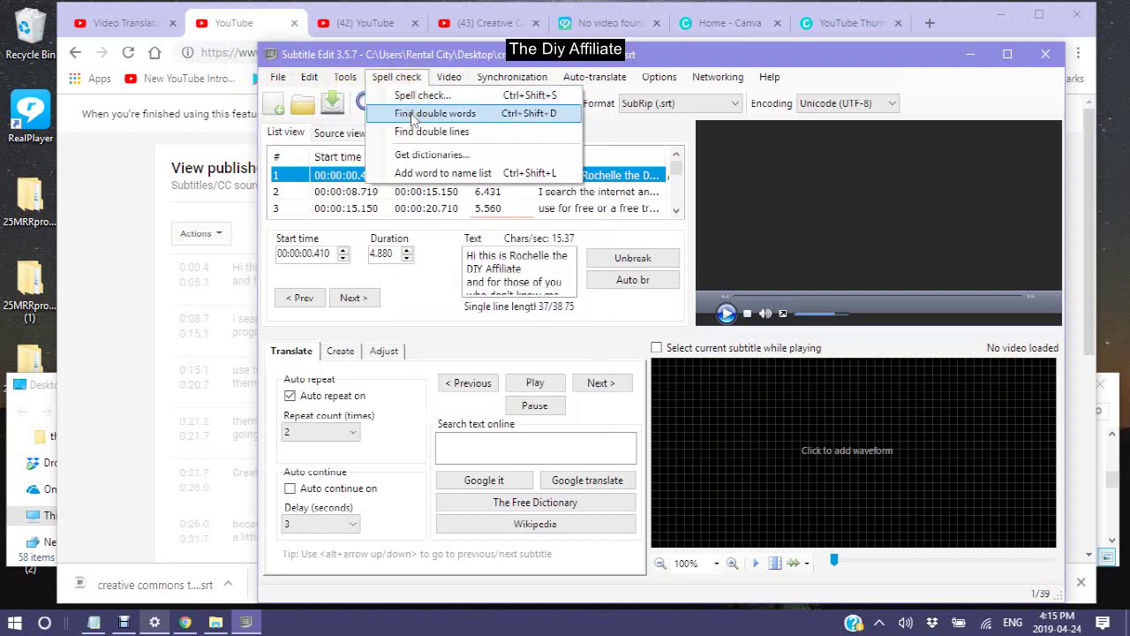
click(449, 78)
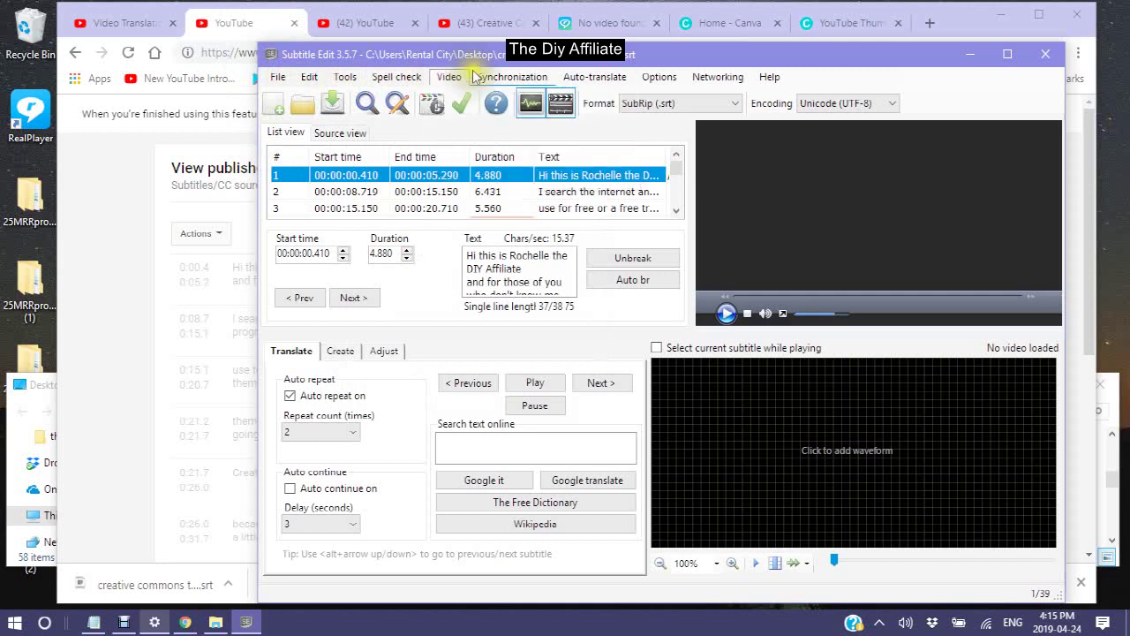
mouse_move(508, 84)
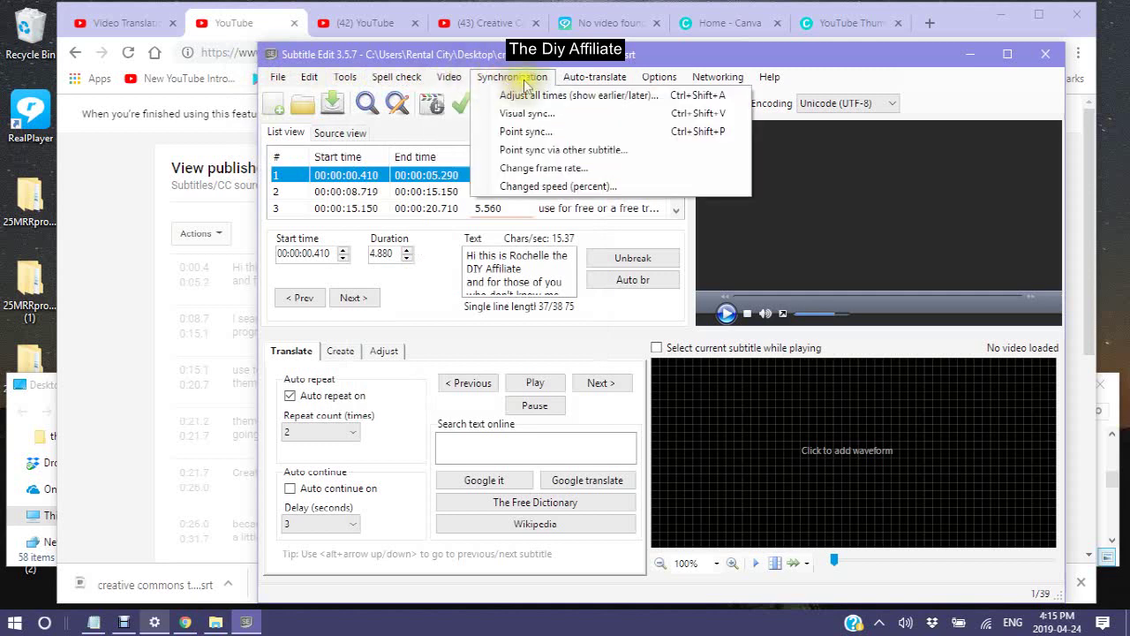
mouse_move(574, 79)
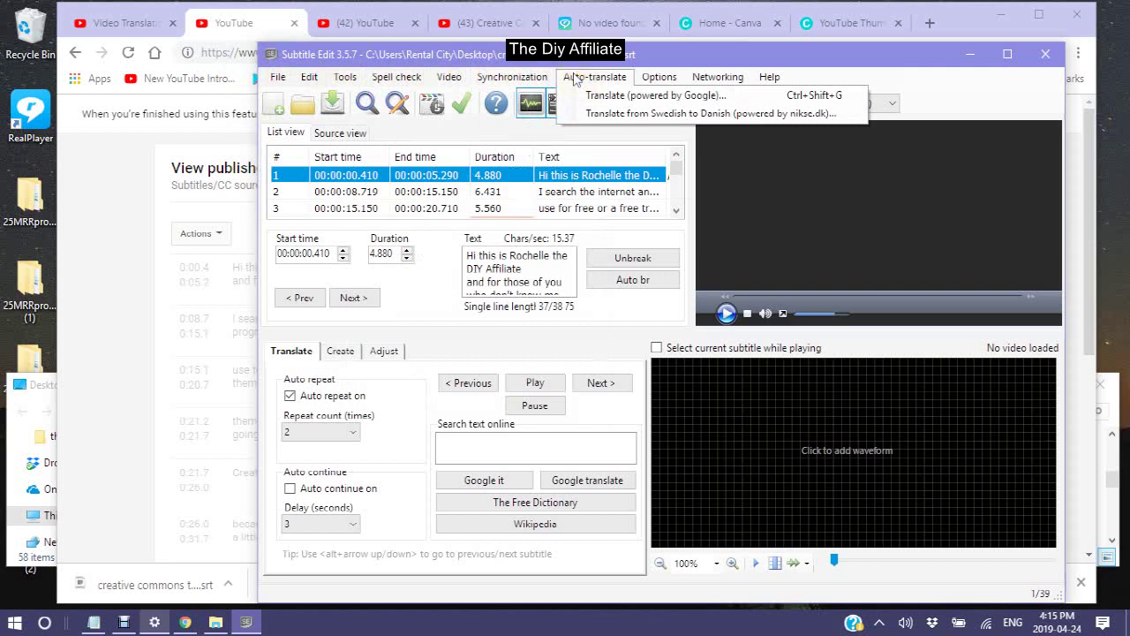
mouse_move(659, 74)
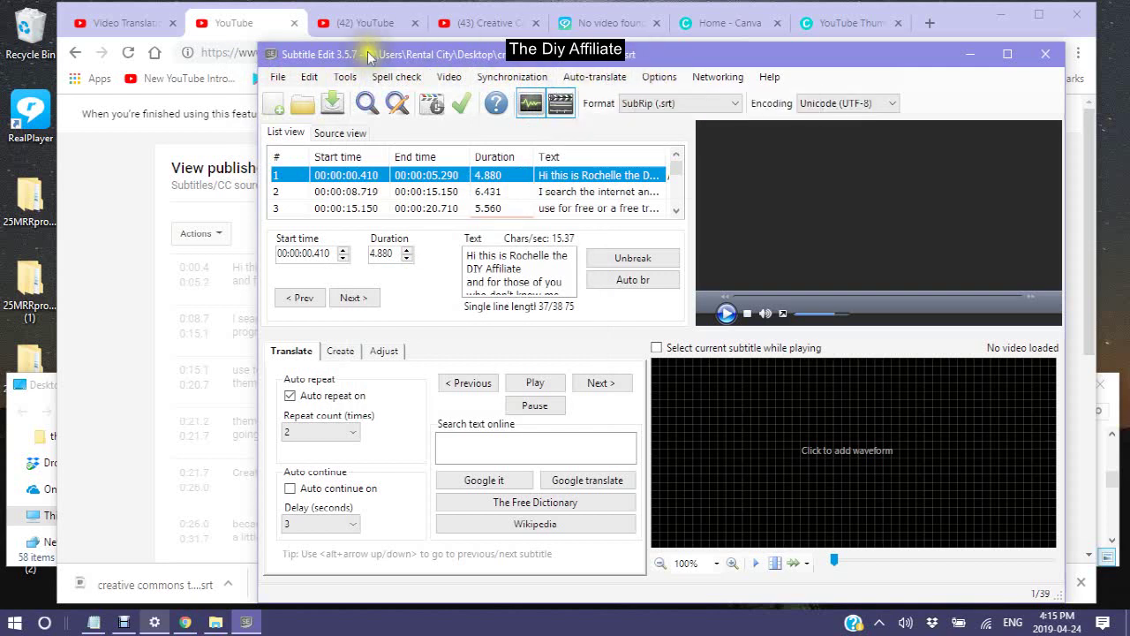
Try to export the subtitles as plain text with all lines merged, saving them as "creative commons transcript" in the Downloads folder
click(279, 78)
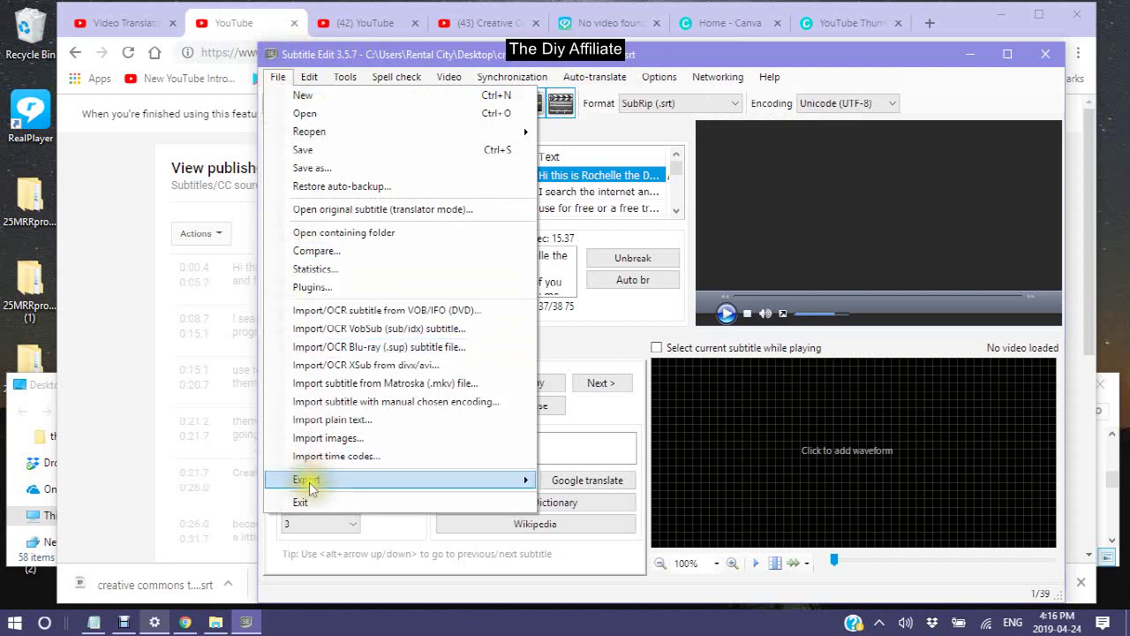
mouse_move(311, 488)
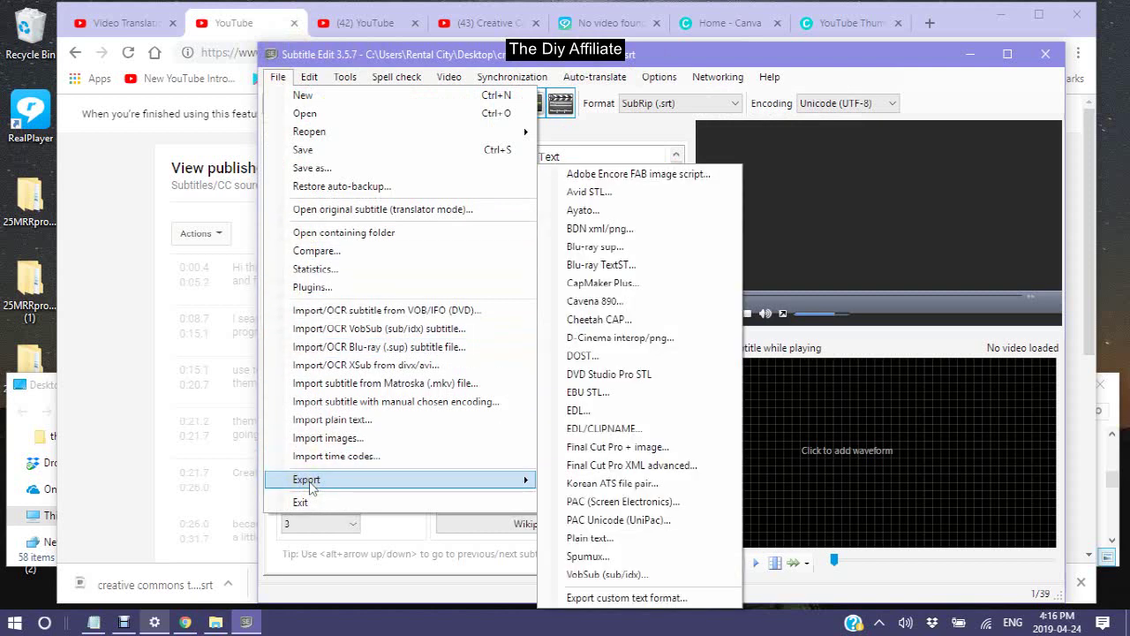
click(576, 541)
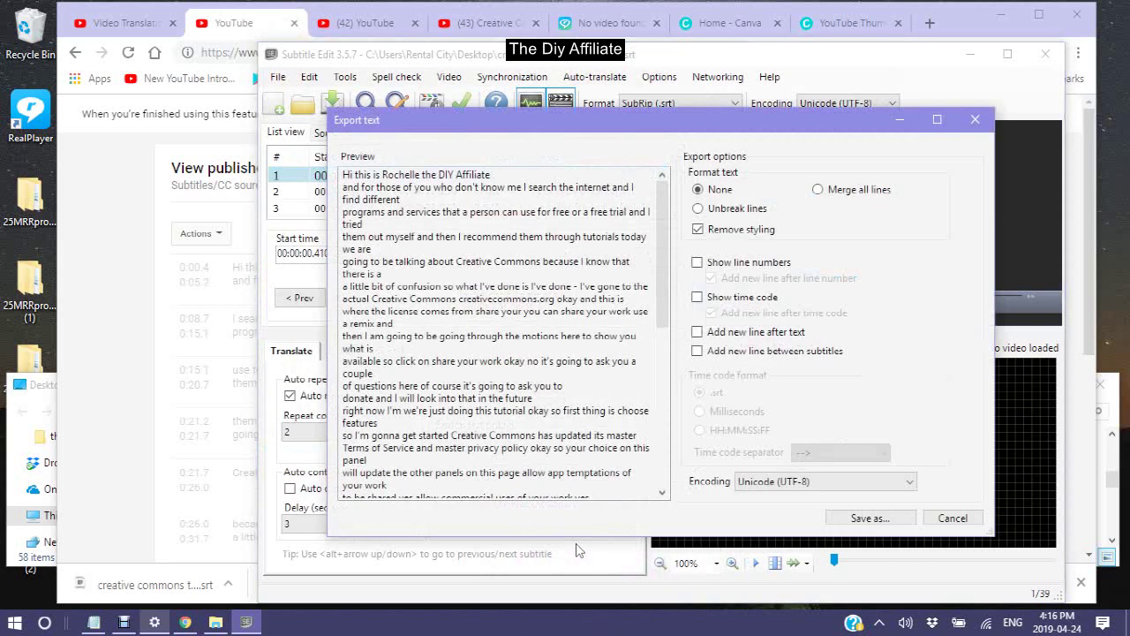
click(818, 190)
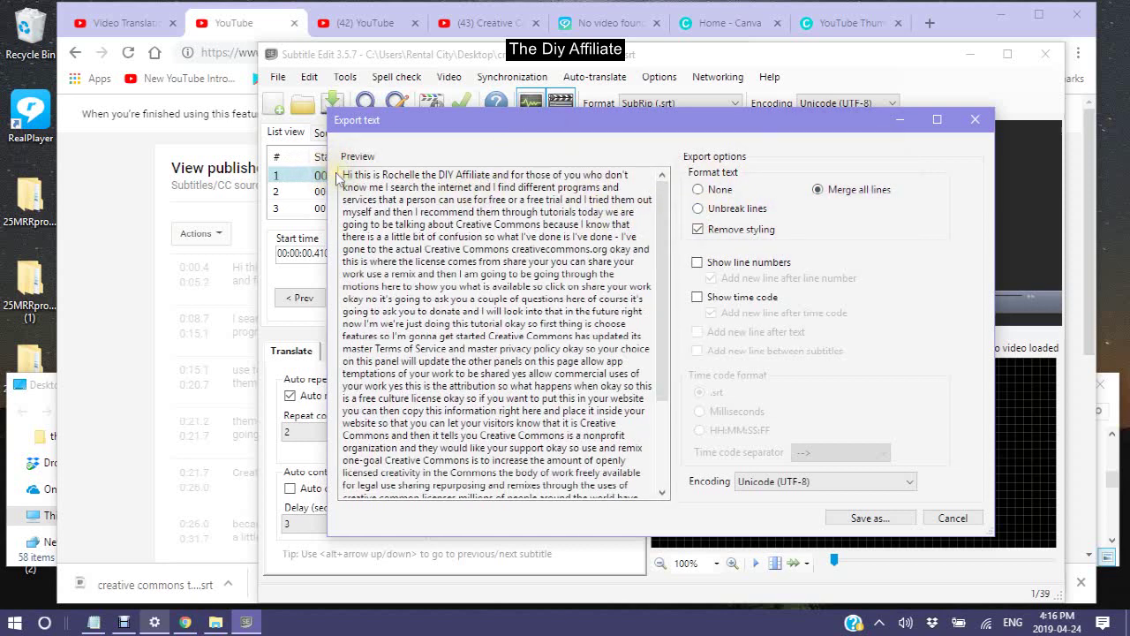
click(698, 189)
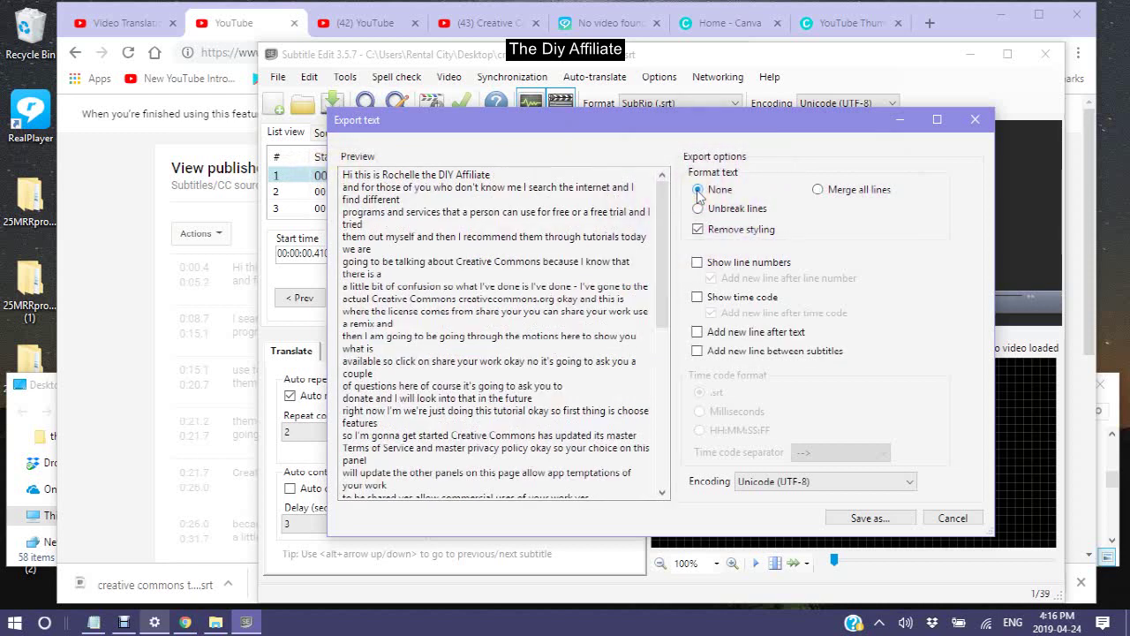
click(818, 190)
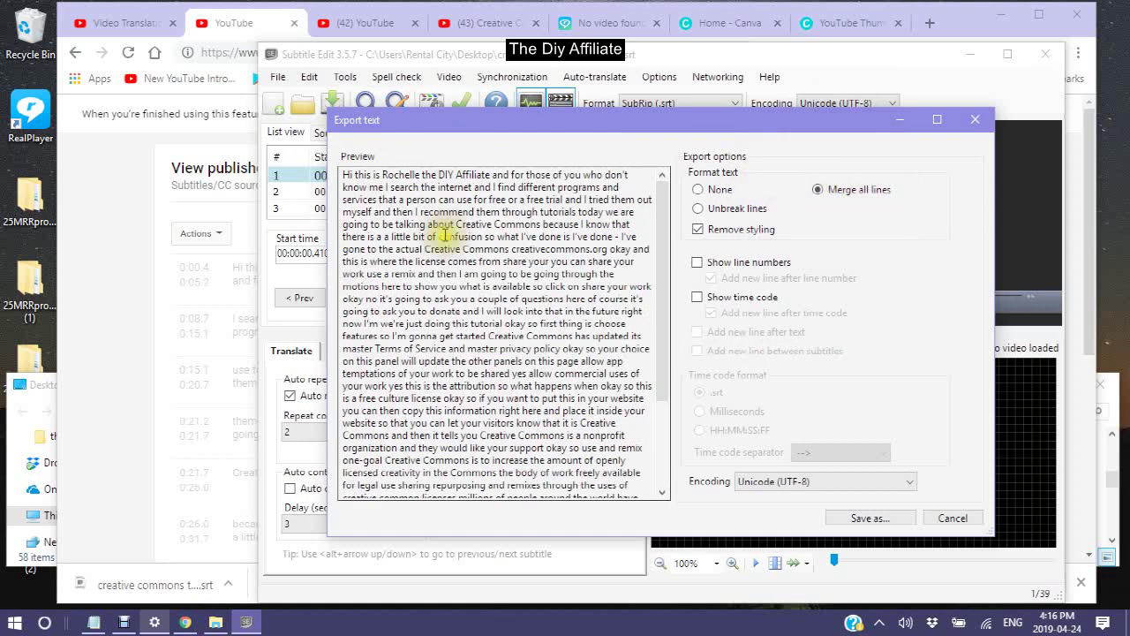
click(883, 521)
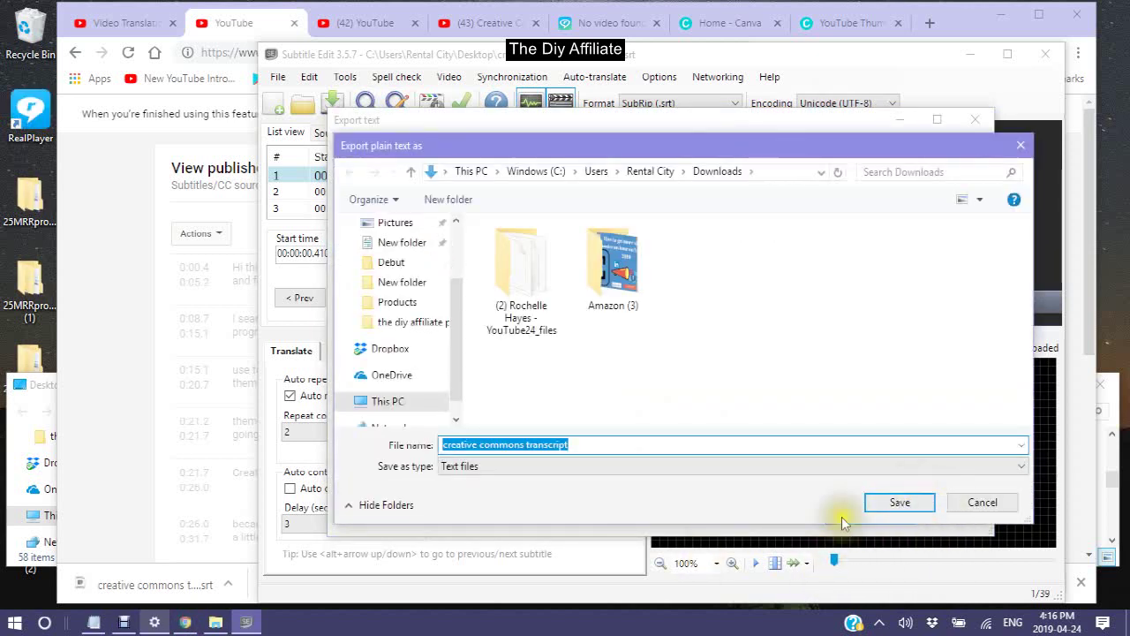
click(898, 503)
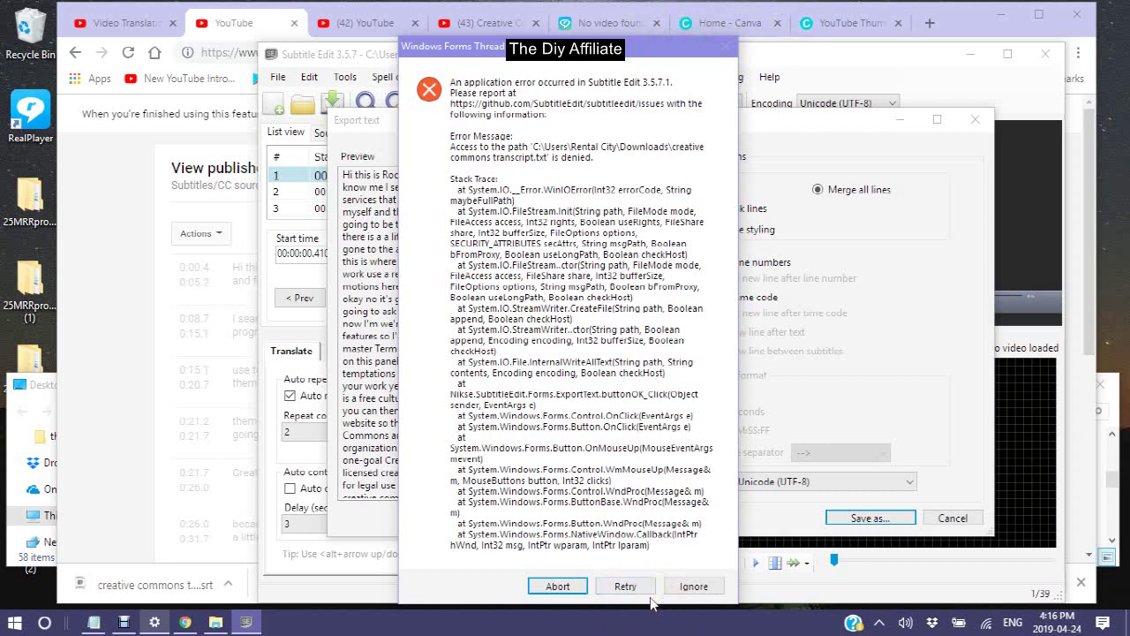
click(558, 585)
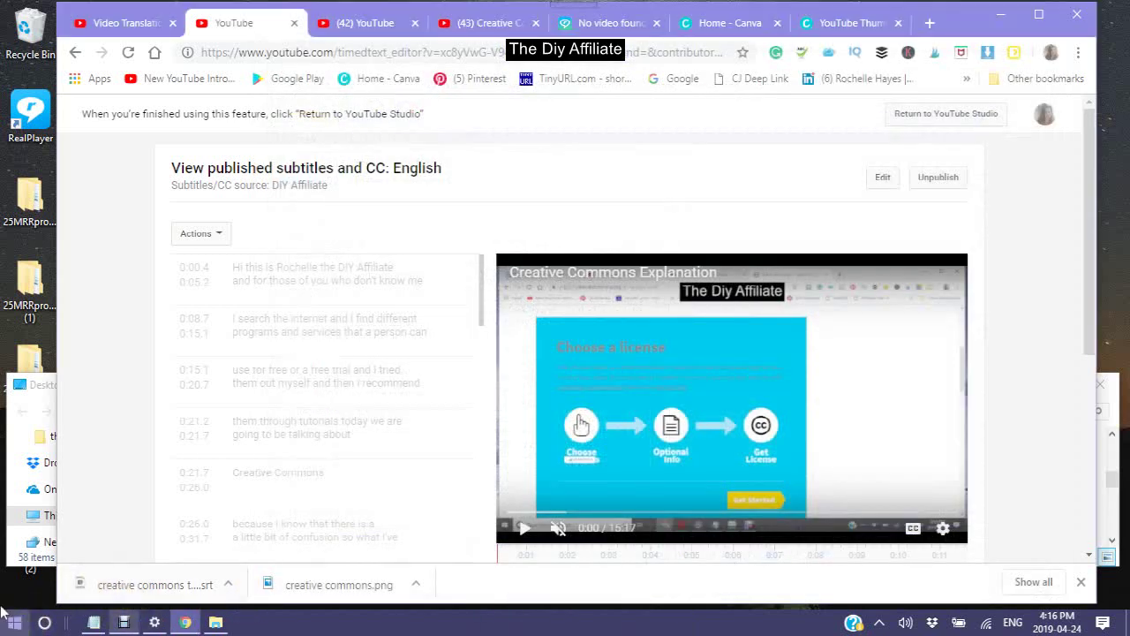
Reopen the downloaded creative commons .srt file in Subtitle Edit and set up a plain text export with all lines merged
right_click(158, 586)
click(195, 489)
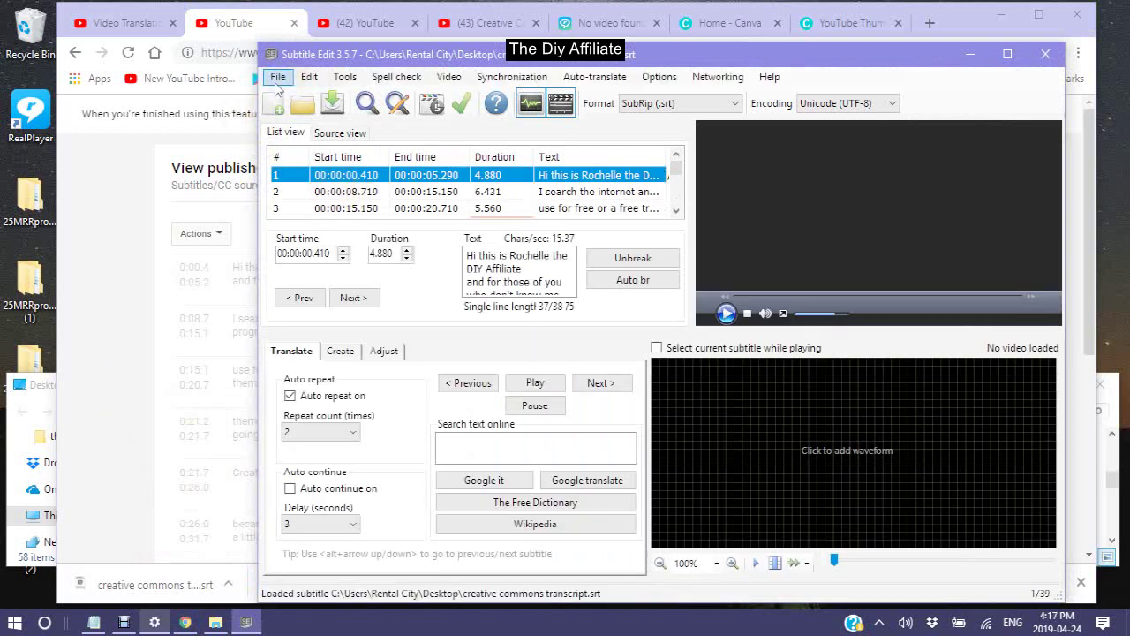
click(277, 78)
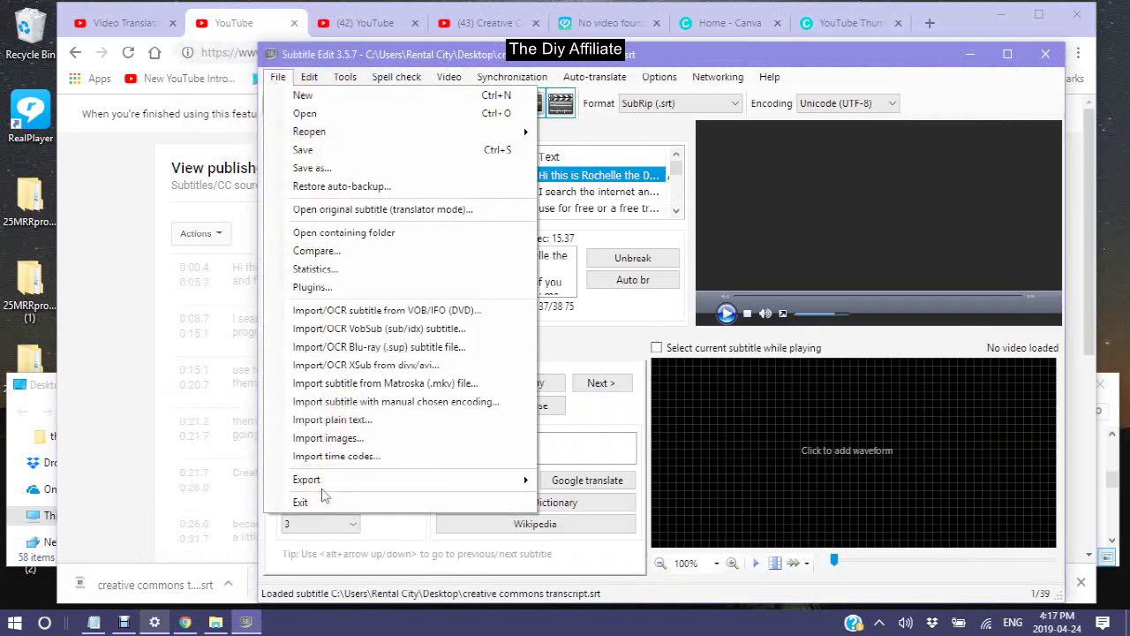
click(371, 484)
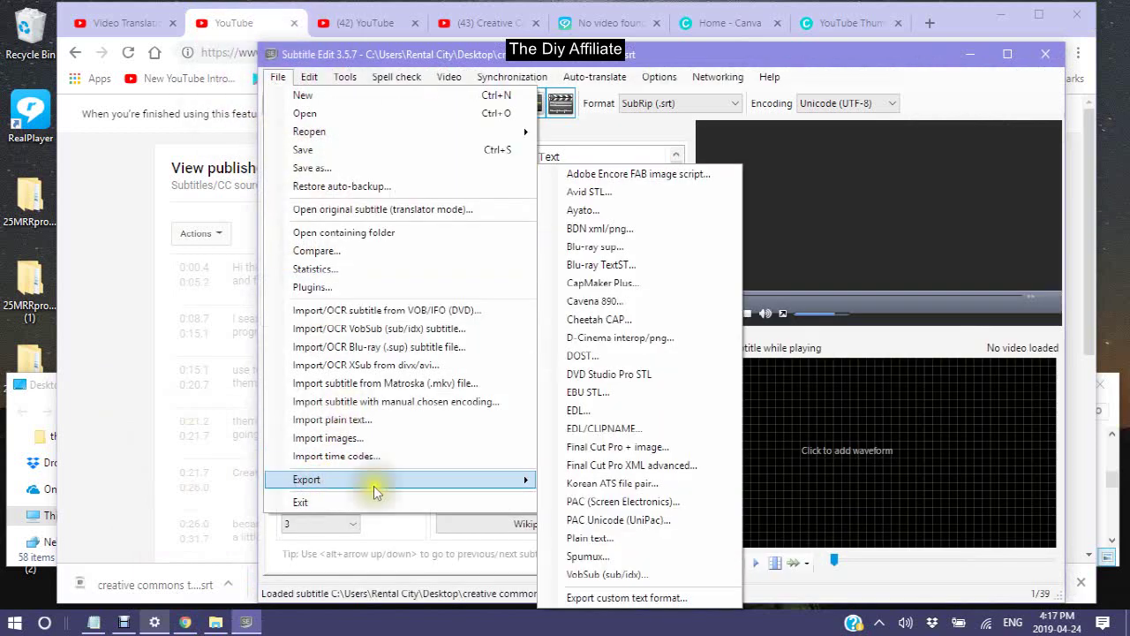
click(587, 538)
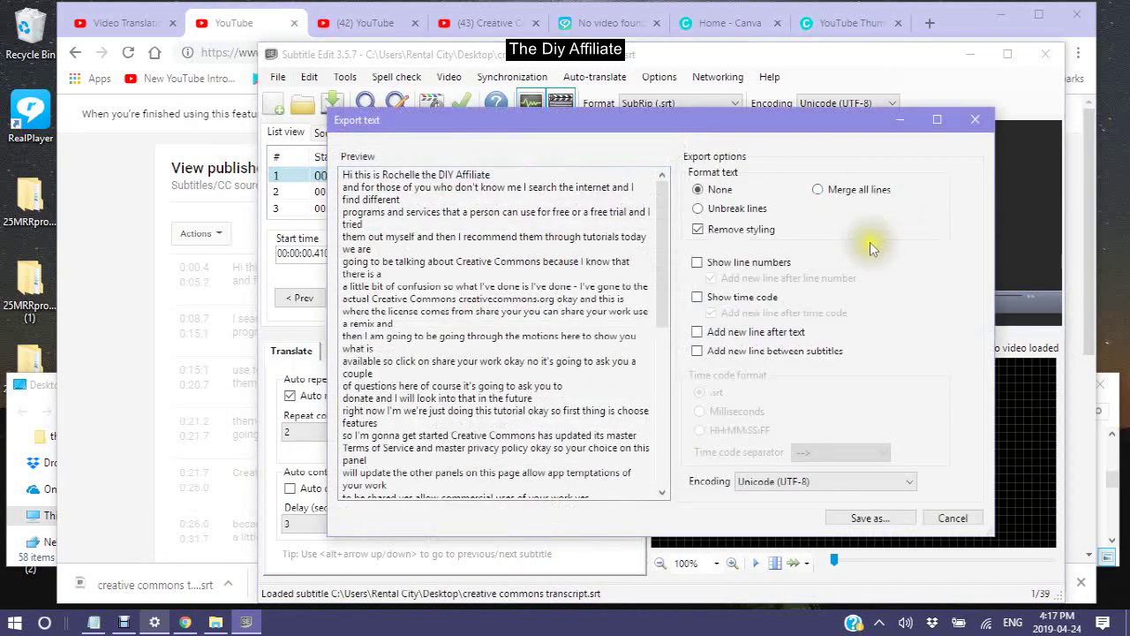
click(816, 191)
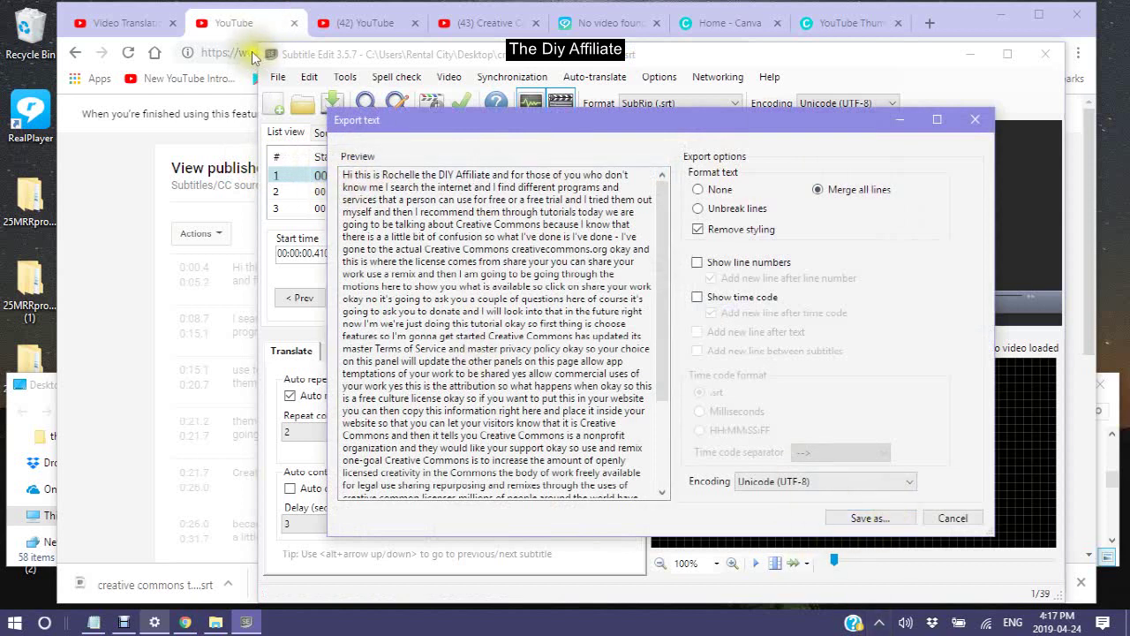
Copy the entire merged transcript from the export preview and paste it into the open Notepad document below the tag list
drag(343, 175, 653, 521)
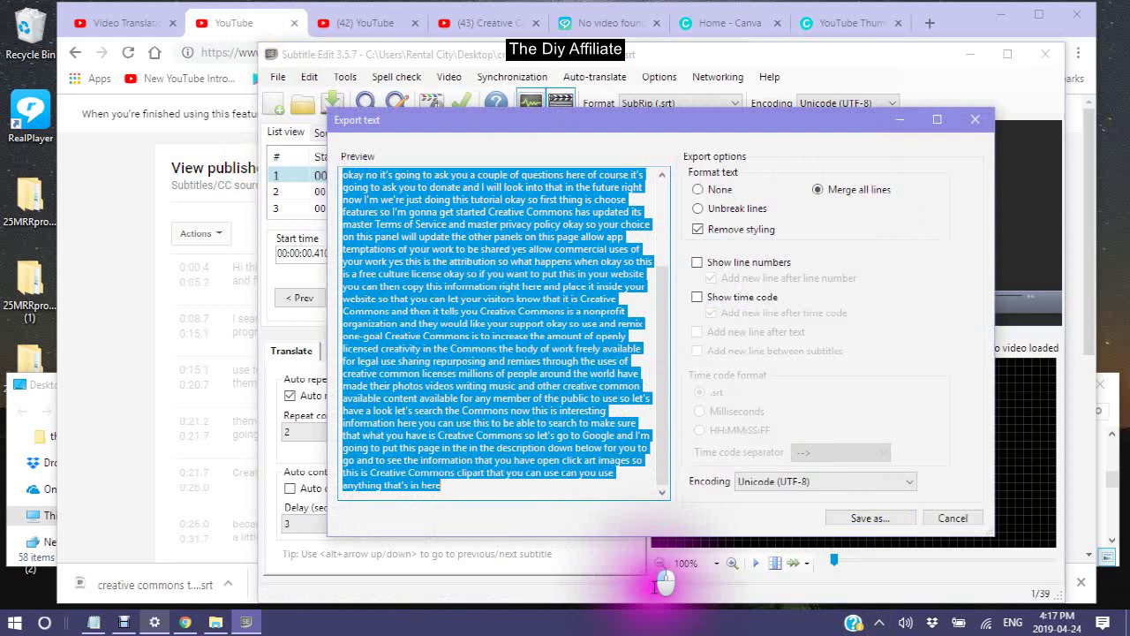
right_click(422, 320)
click(355, 373)
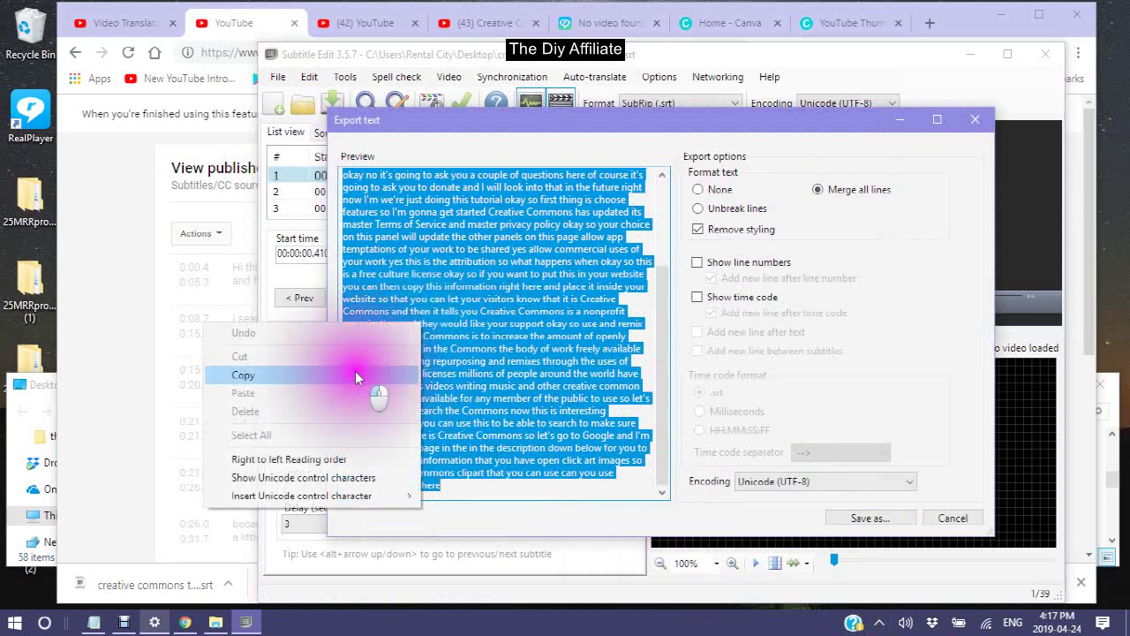
click(95, 623)
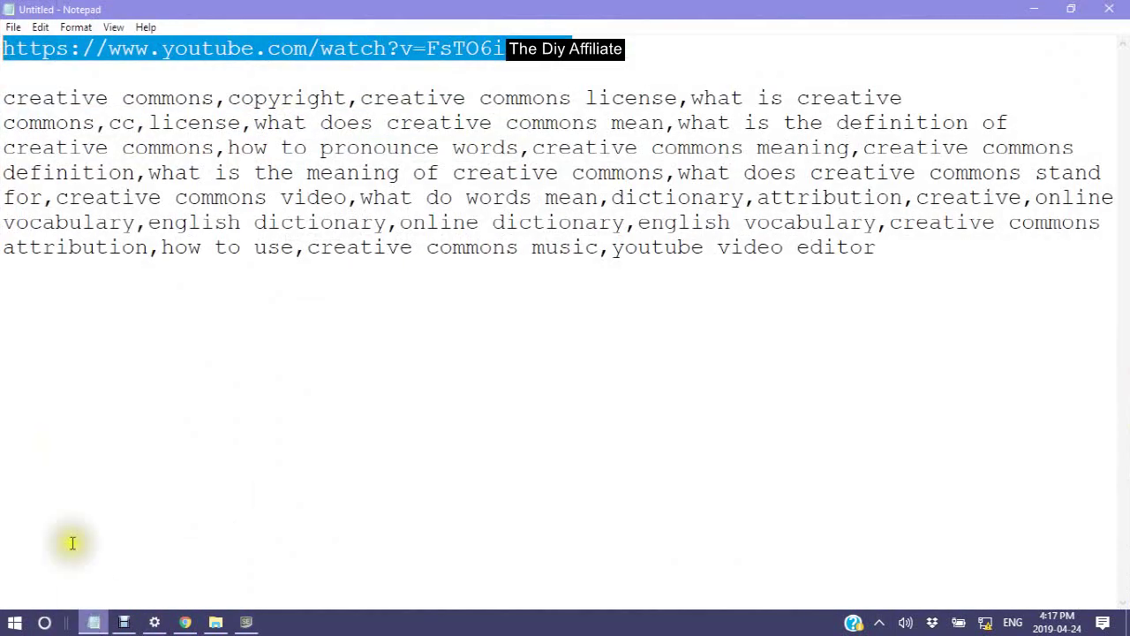
click(21, 315)
click(903, 255)
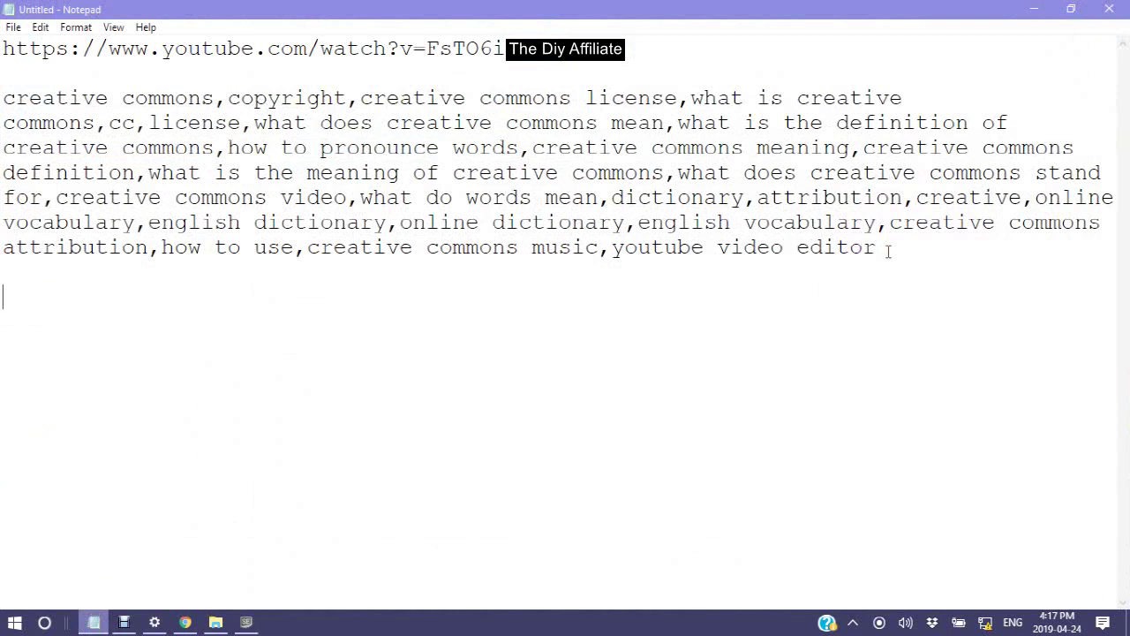
right_click(9, 289)
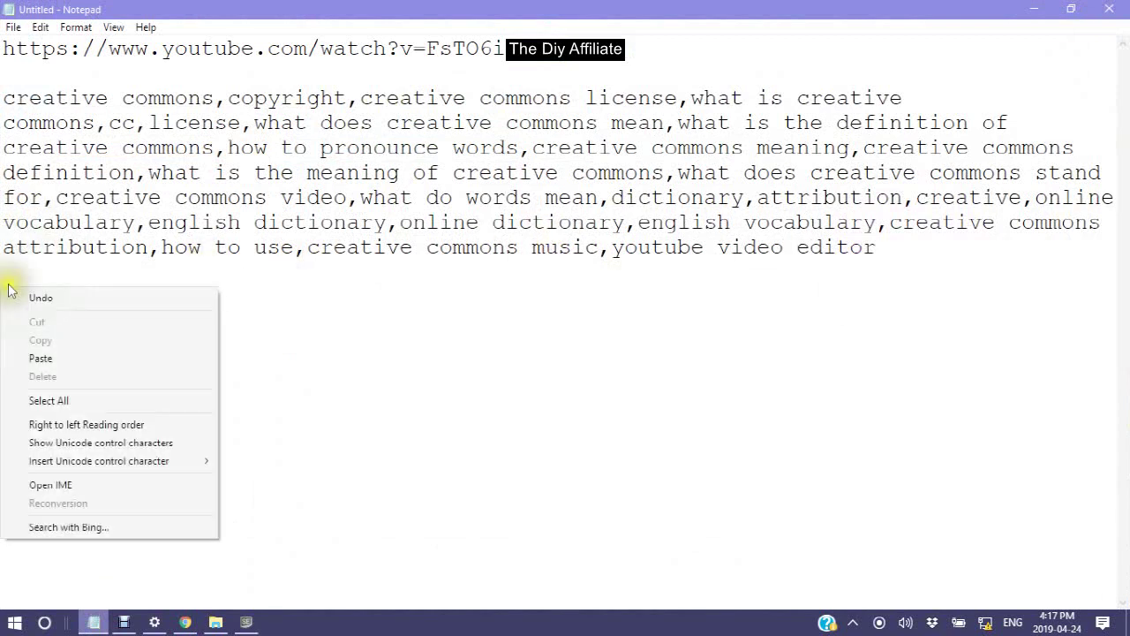
click(38, 355)
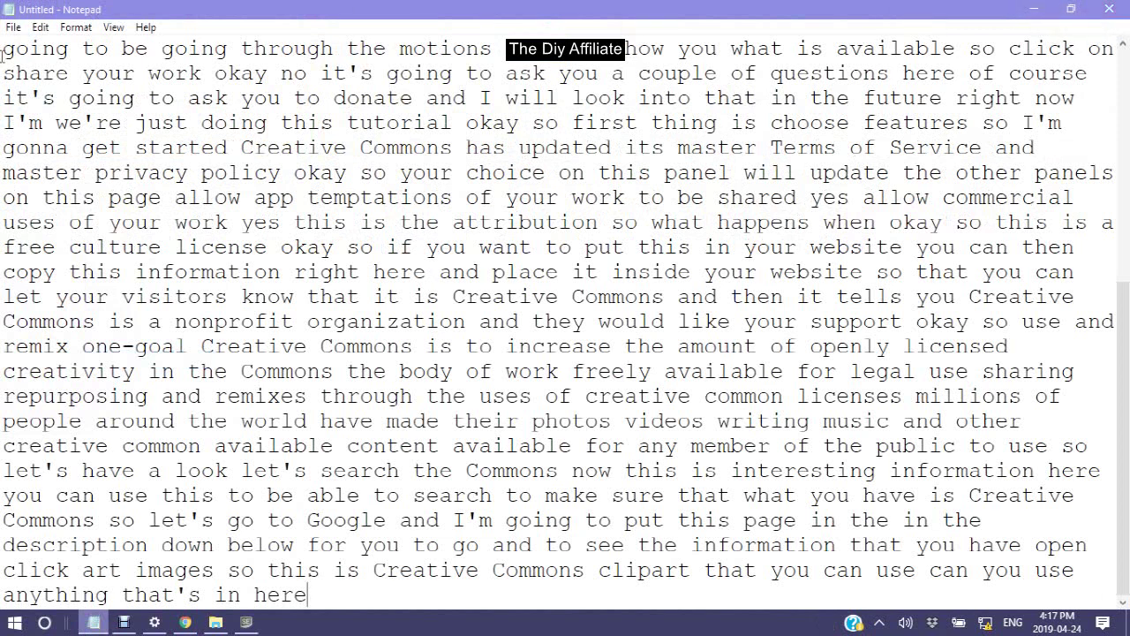
Copy the whole pasted transcript in Notepad, excluding the link and tags, and return to the YouTube subtitles page in Chrome
right_click(151, 295)
scroll(176, 265, up, 1)
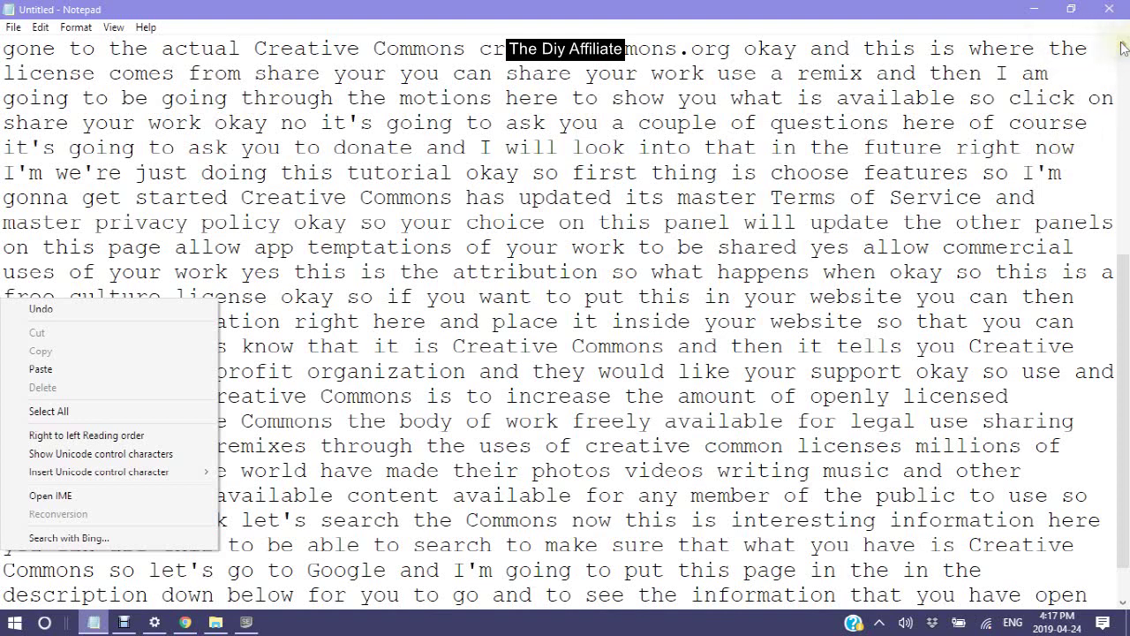
scroll(1121, 47, up, 5)
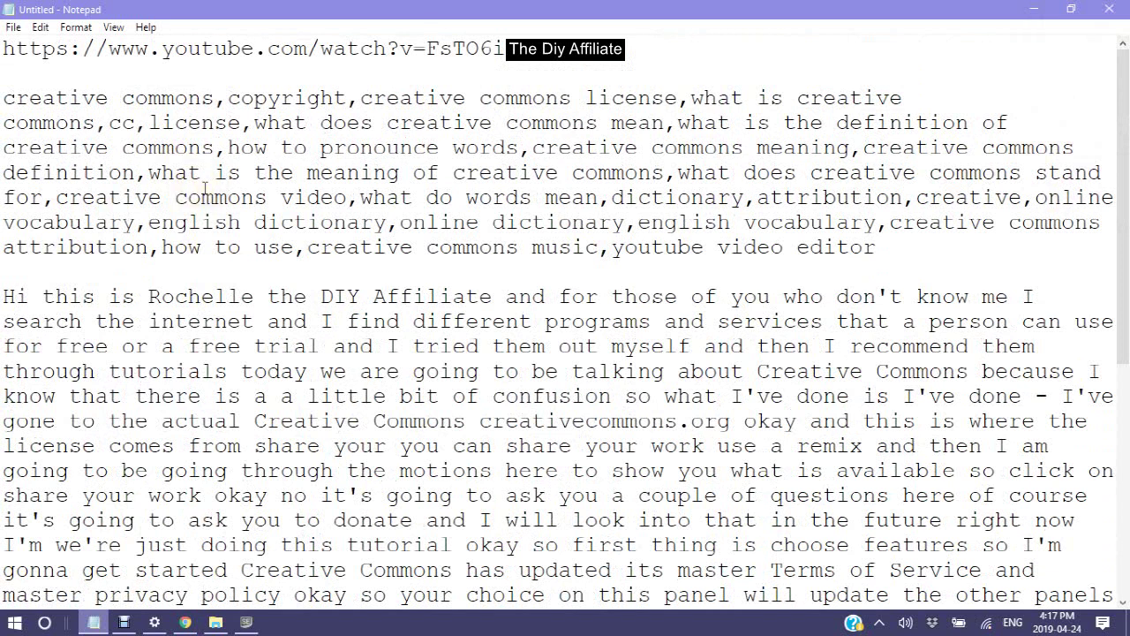
scroll(205, 188, down, 1)
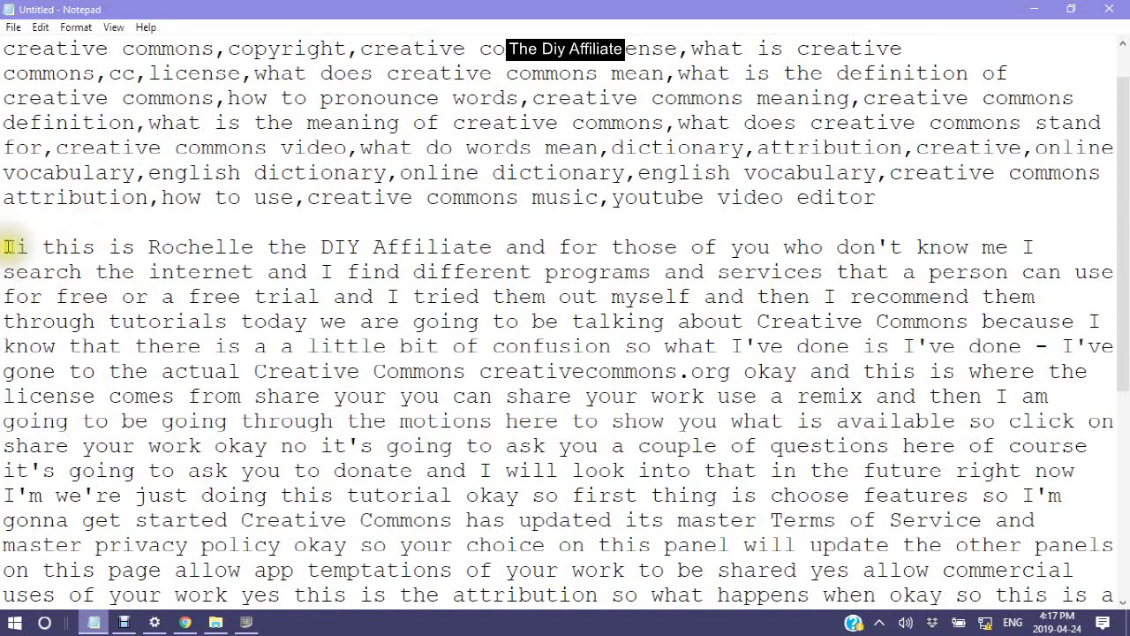
drag(4, 247, 1031, 625)
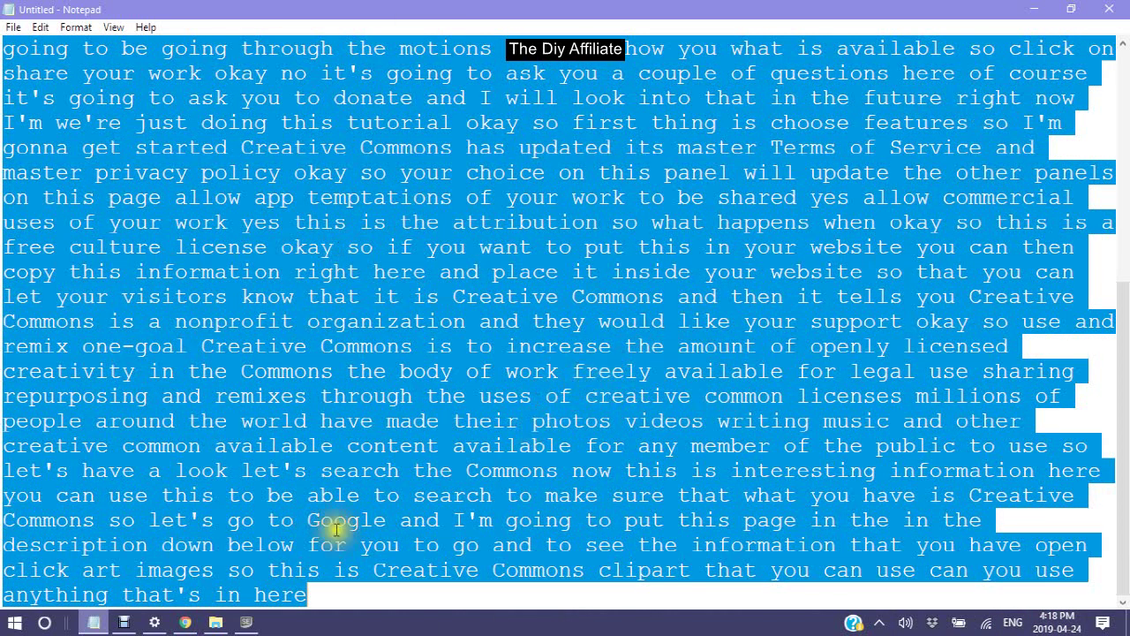
right_click(786, 450)
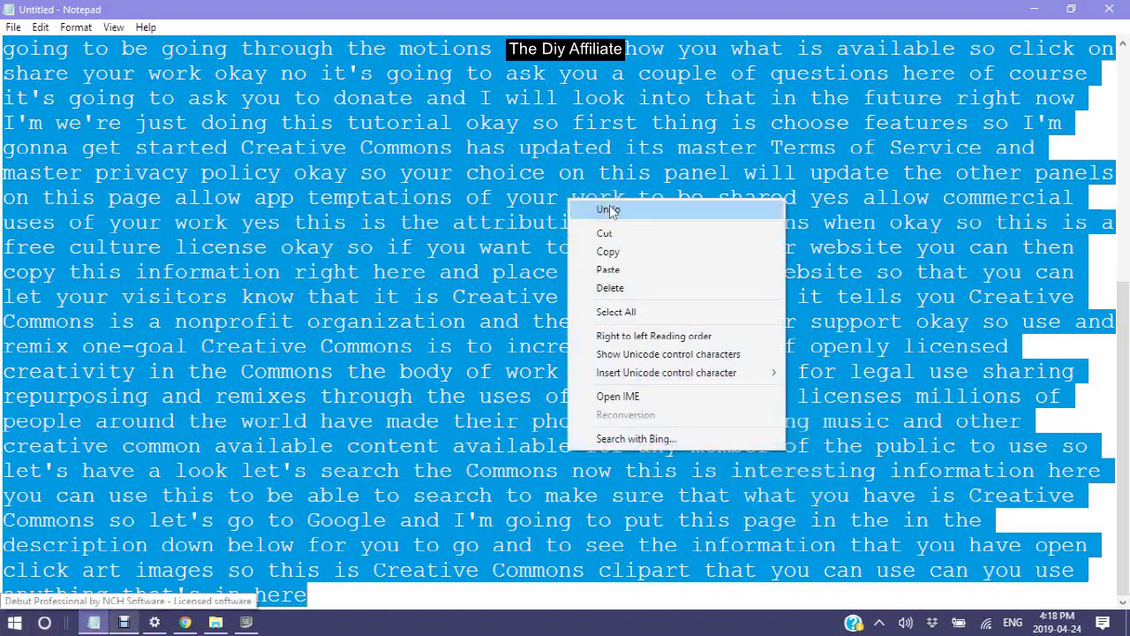
click(608, 255)
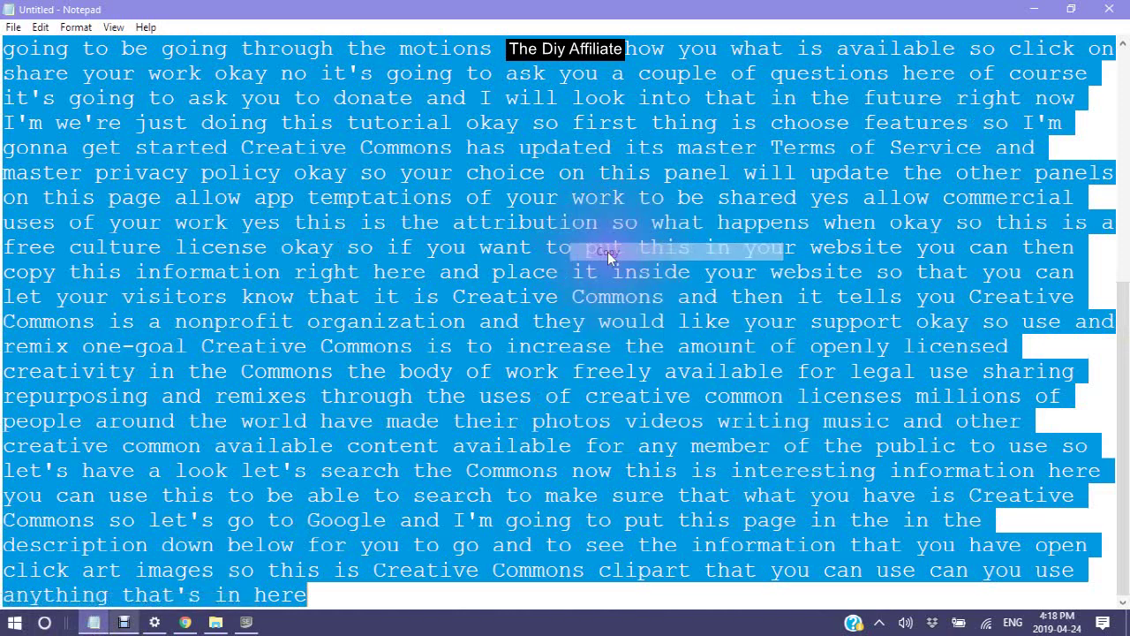
click(1031, 11)
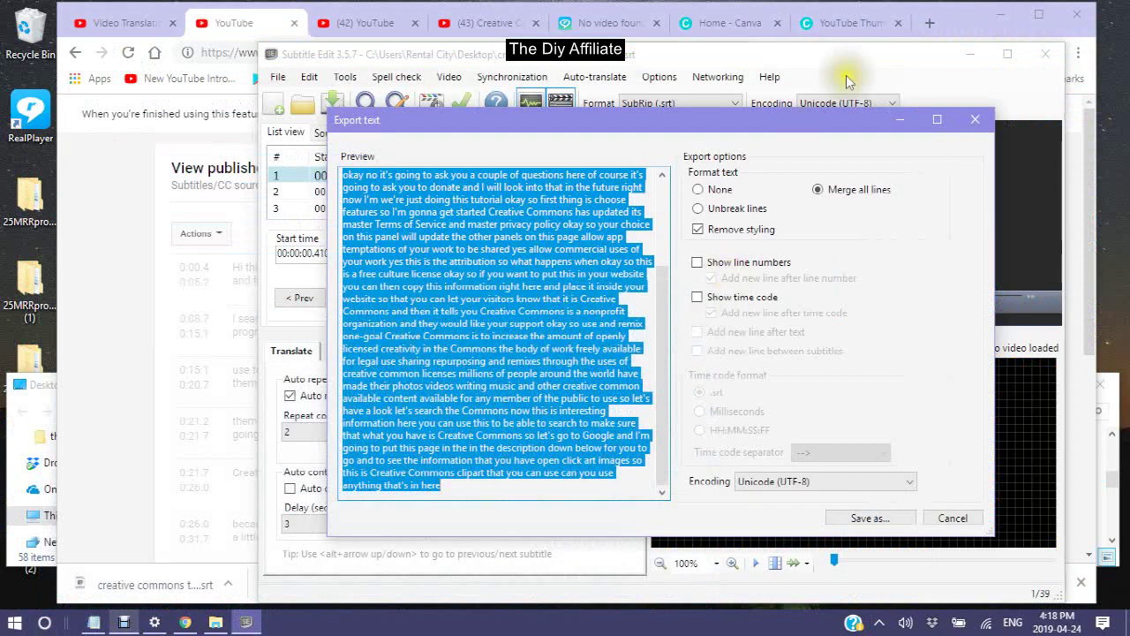
click(902, 118)
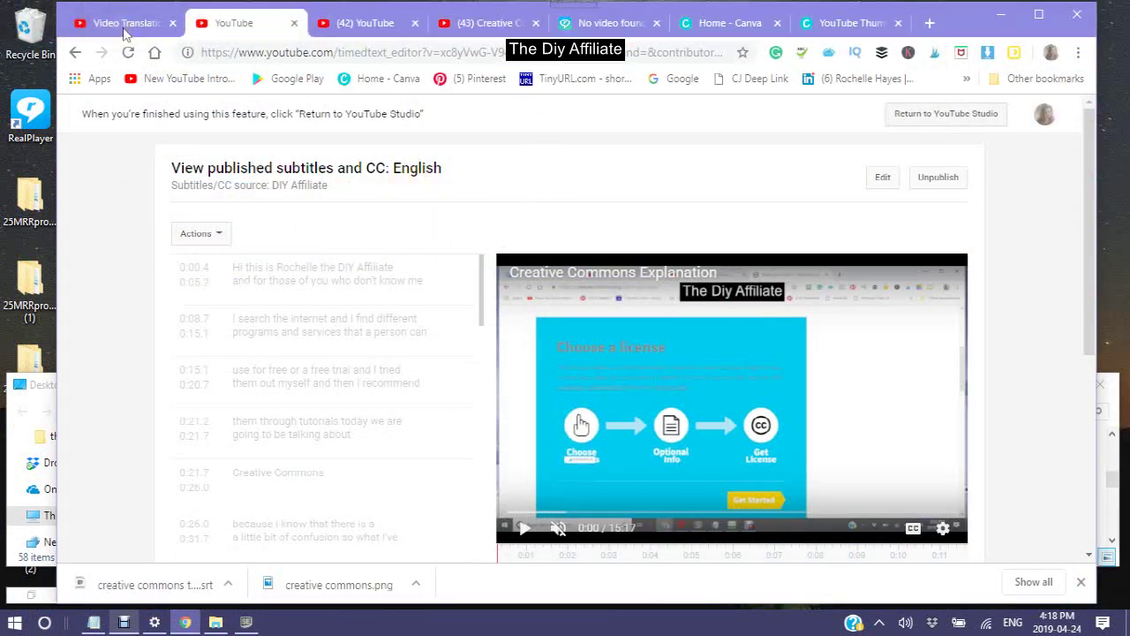
Leave the video's transcriptions page in YouTube Studio, discarding changes, and open the Creative Commons Explanation video's details from the channel's uploads
click(124, 27)
click(126, 20)
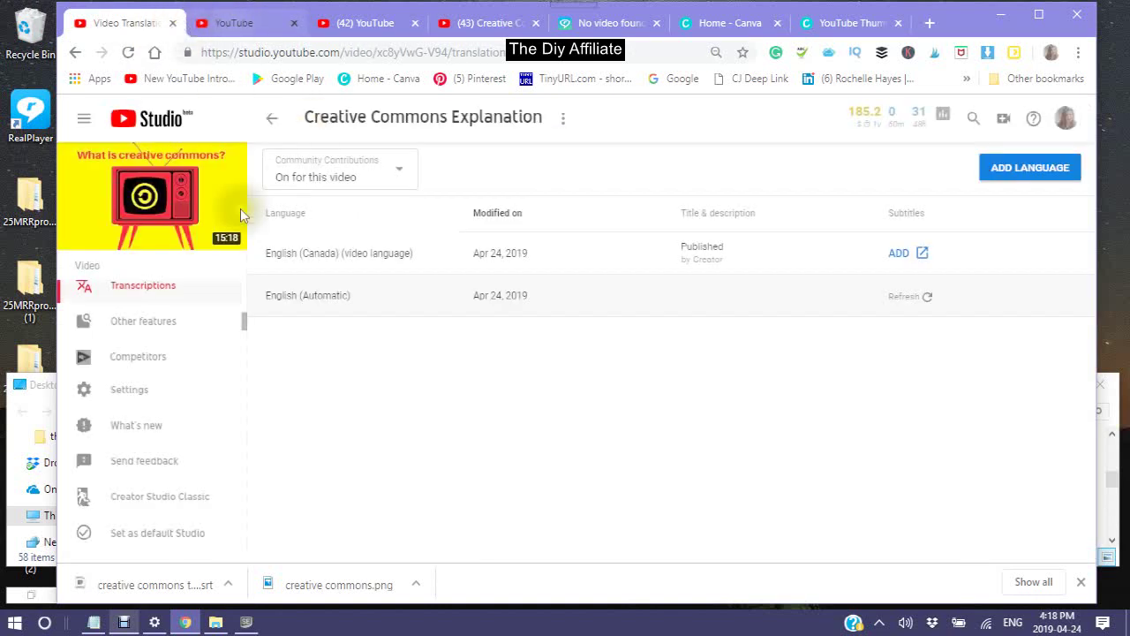
click(269, 125)
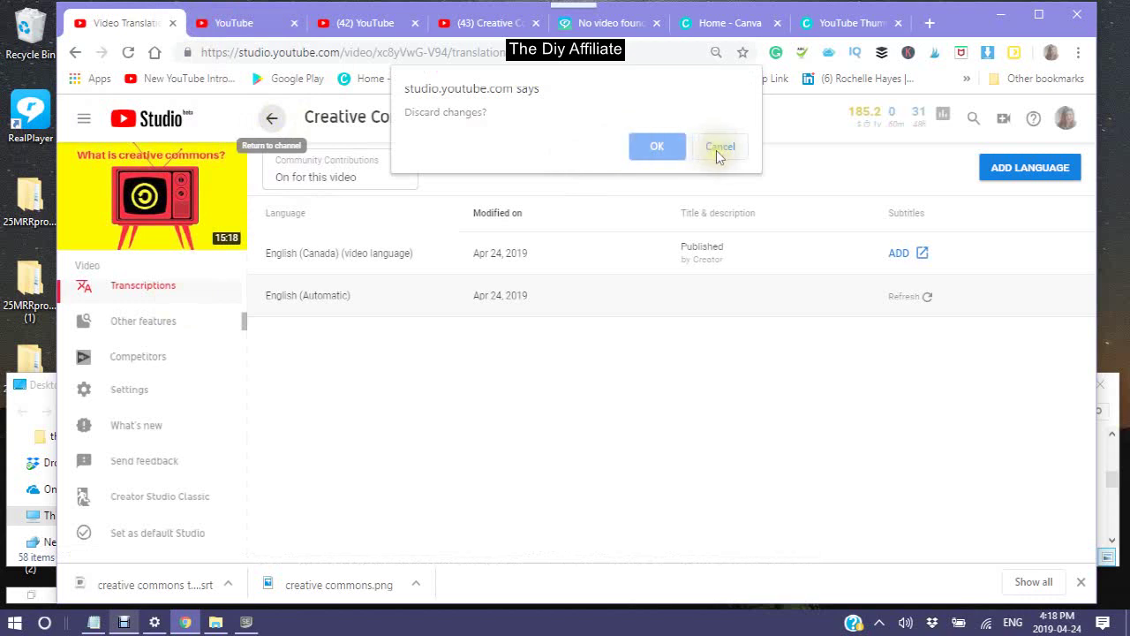
click(656, 147)
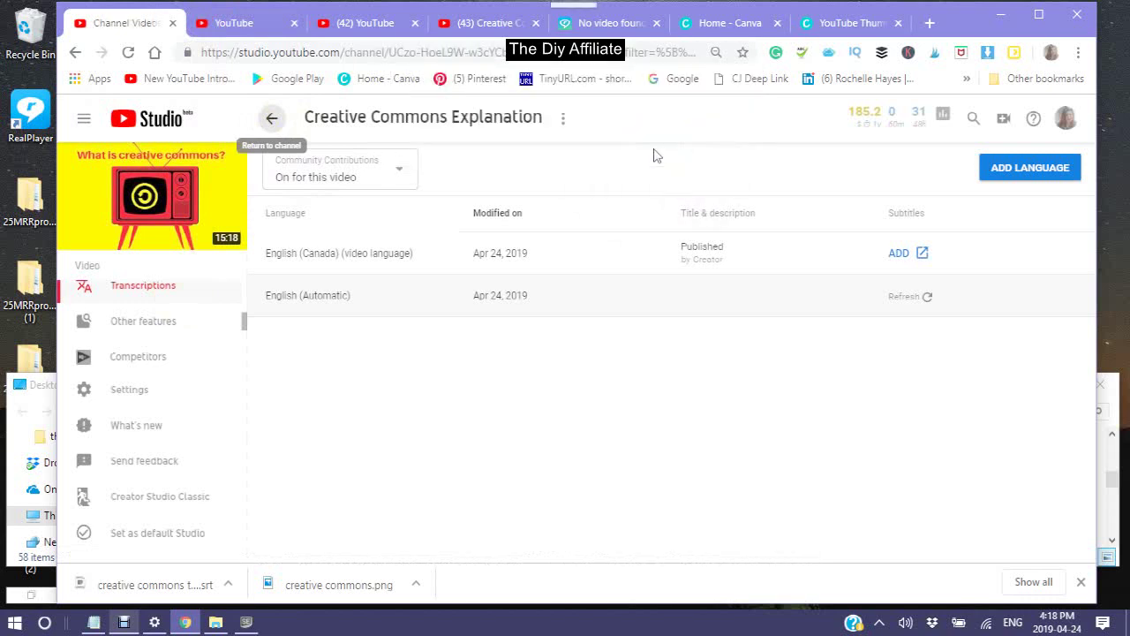
click(274, 122)
click(274, 122)
click(272, 125)
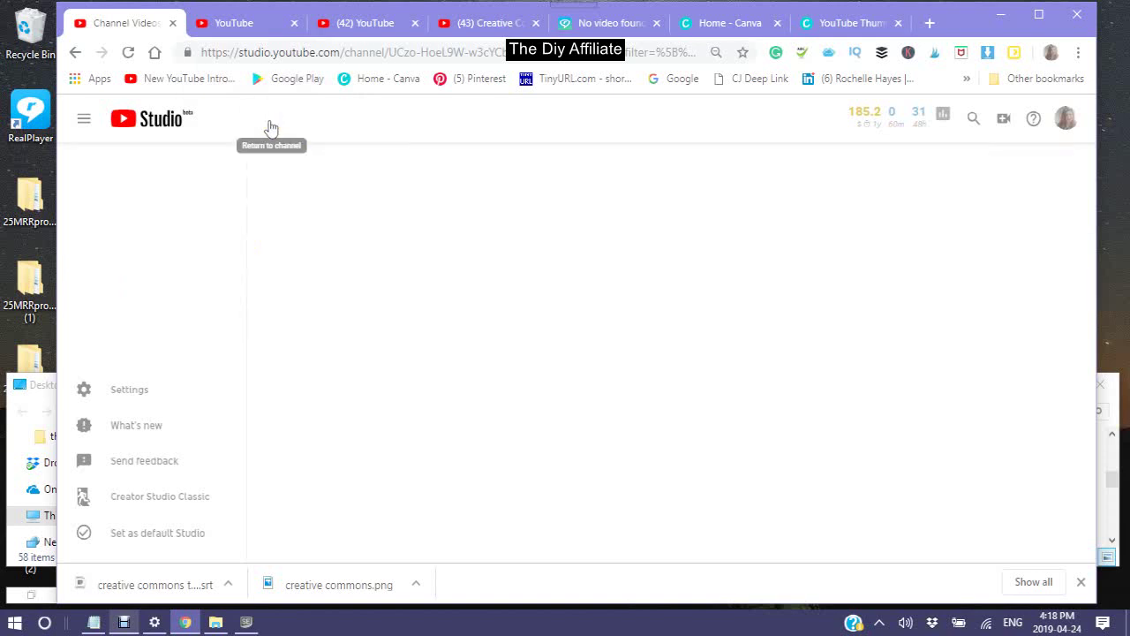
click(267, 156)
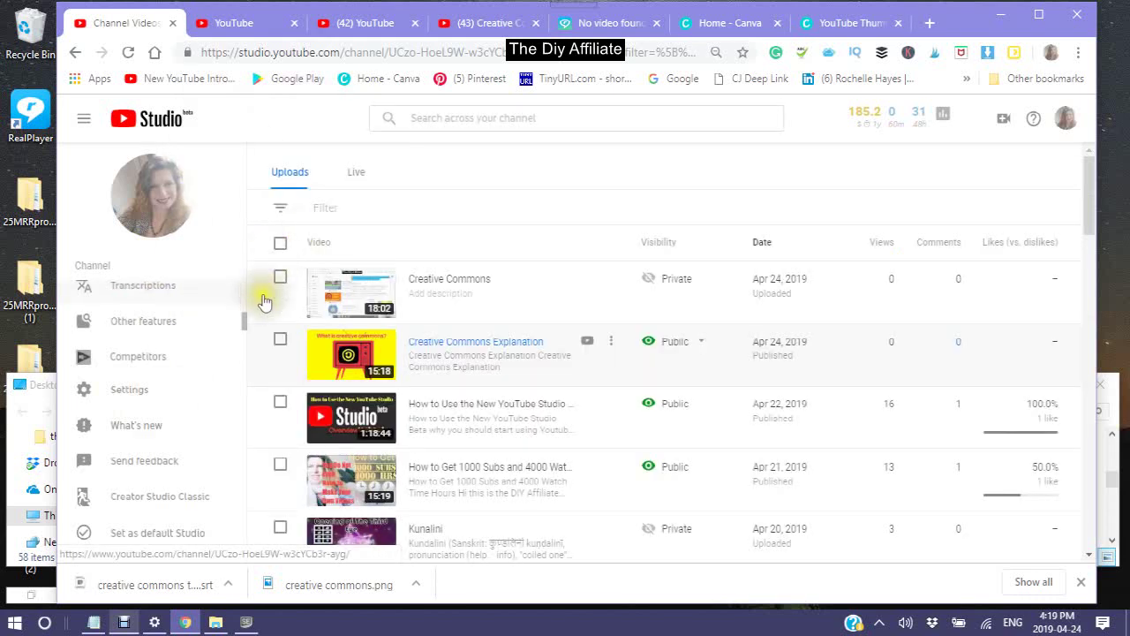
click(461, 346)
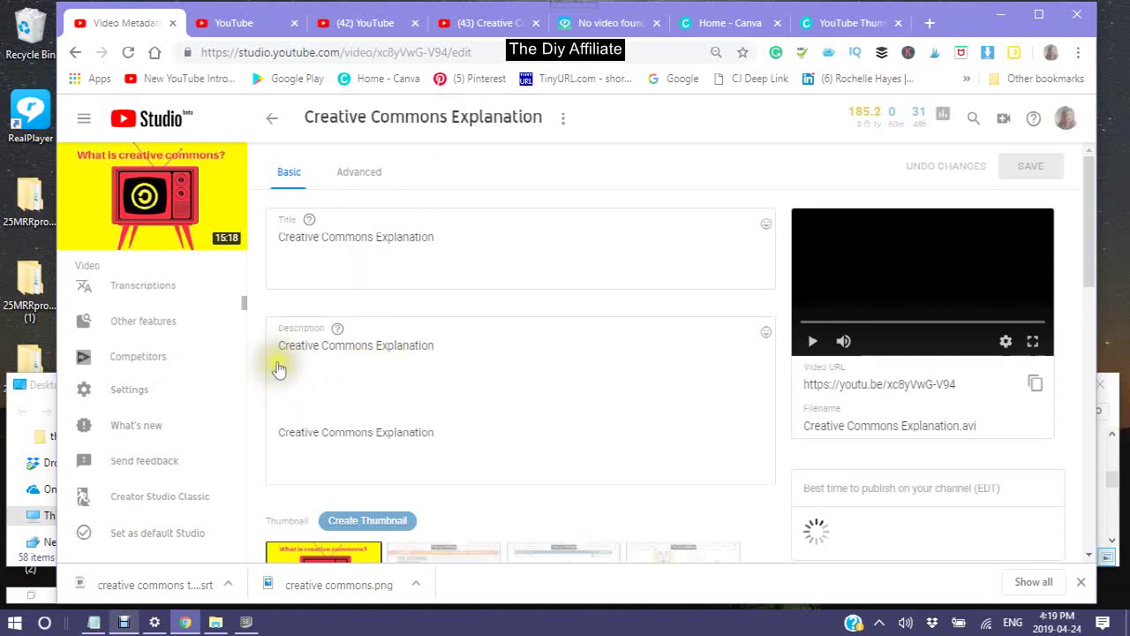
Paste the copied transcript into the video description below its opening title line and add blank lines after the pasted text
scroll(276, 369, down, 5)
scroll(314, 322, down, 2)
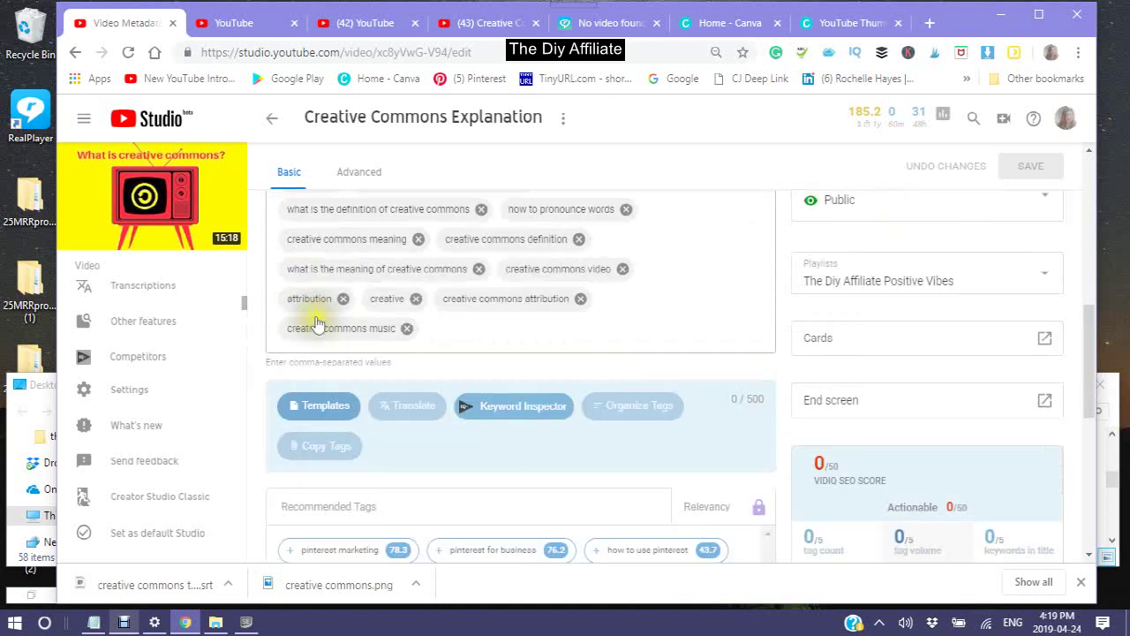
scroll(310, 320, up, 1)
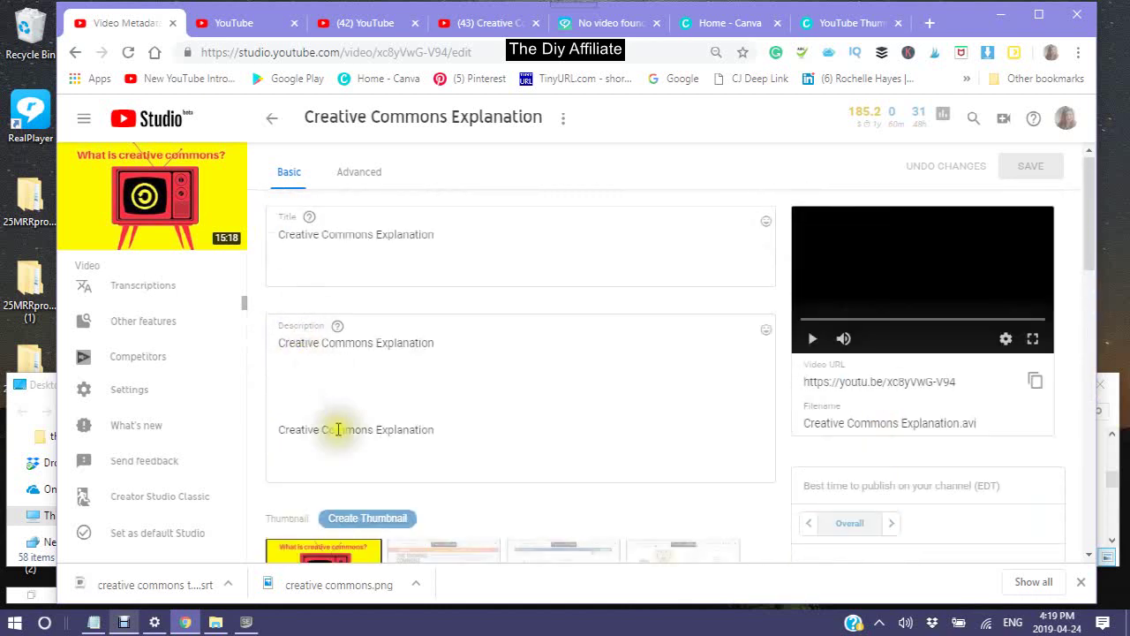
click(282, 360)
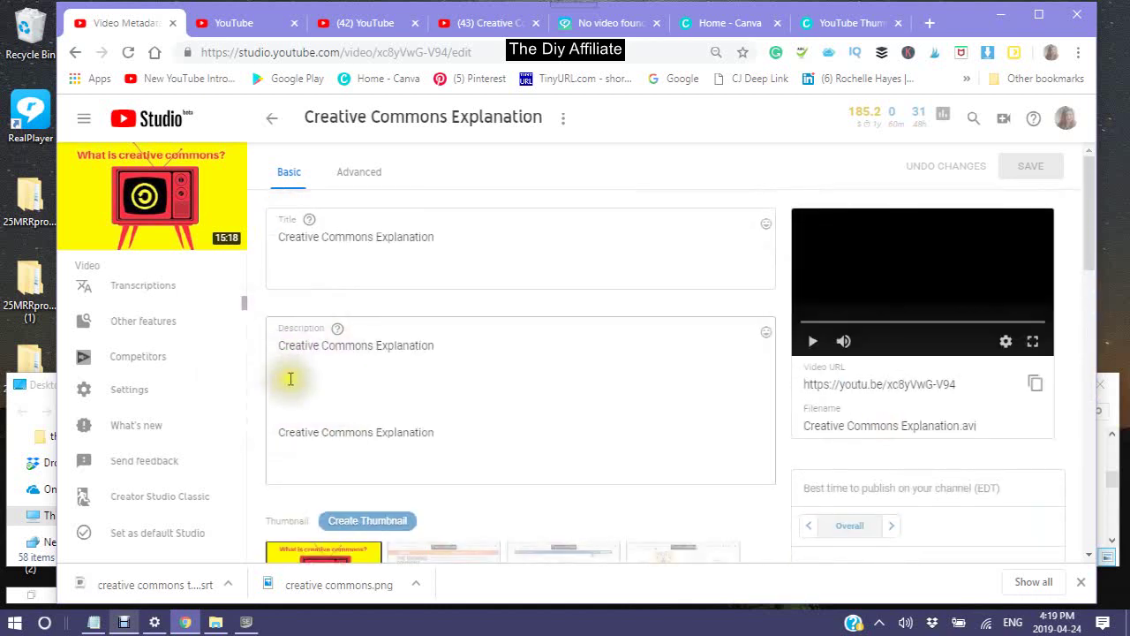
click(288, 373)
right_click(283, 373)
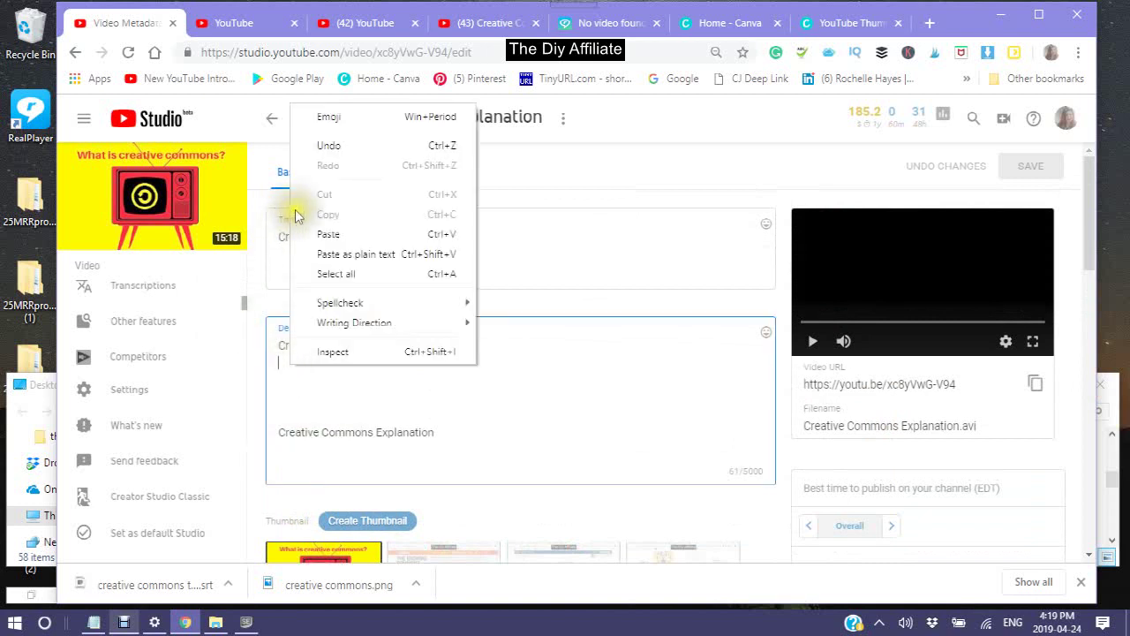
click(320, 235)
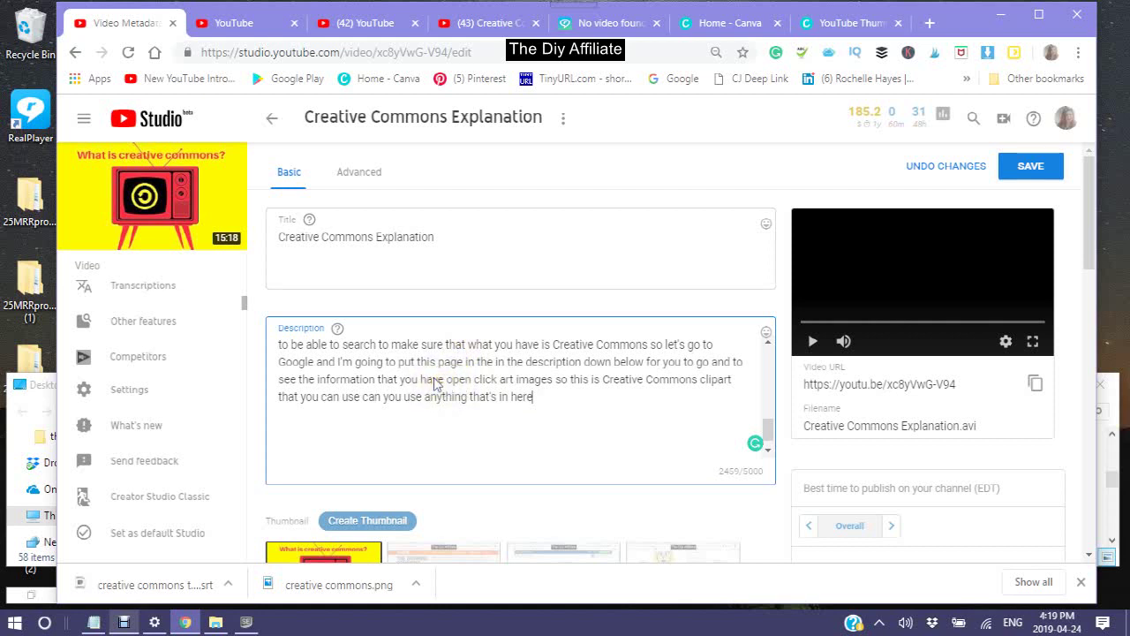
scroll(424, 433, up, 1)
scroll(423, 433, up, 5)
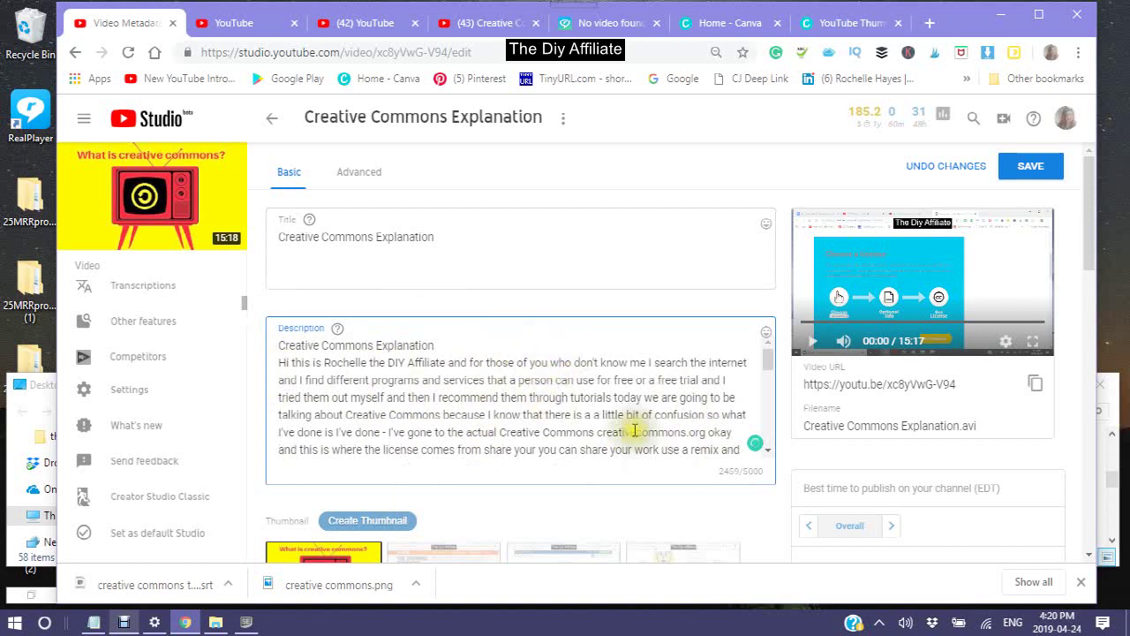
scroll(718, 450, down, 10)
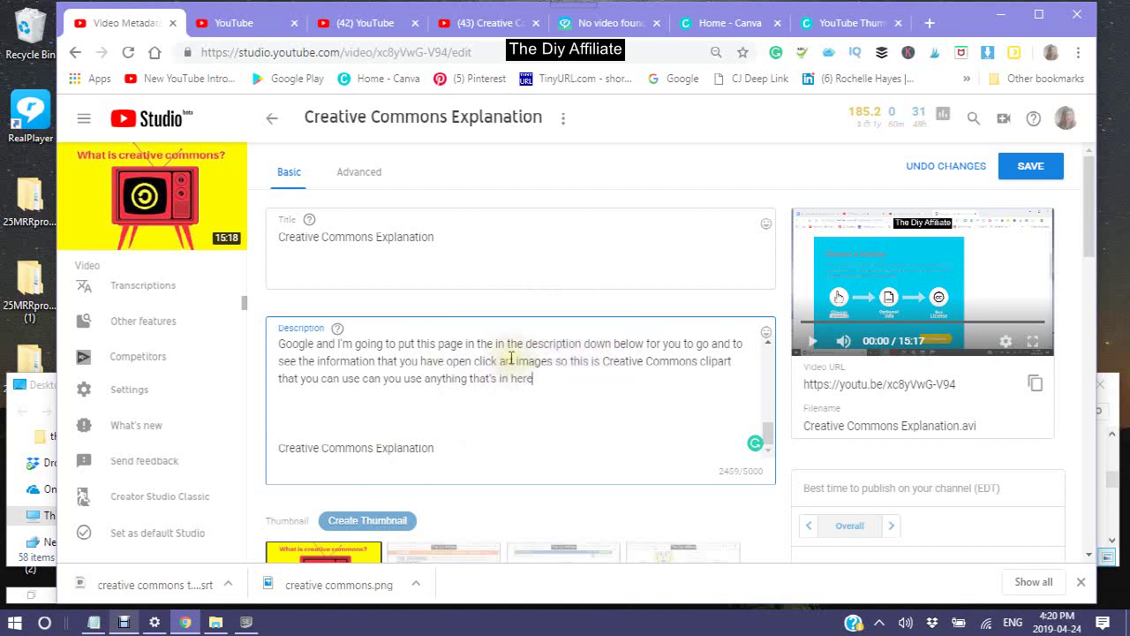
key(Return)
key(Return)
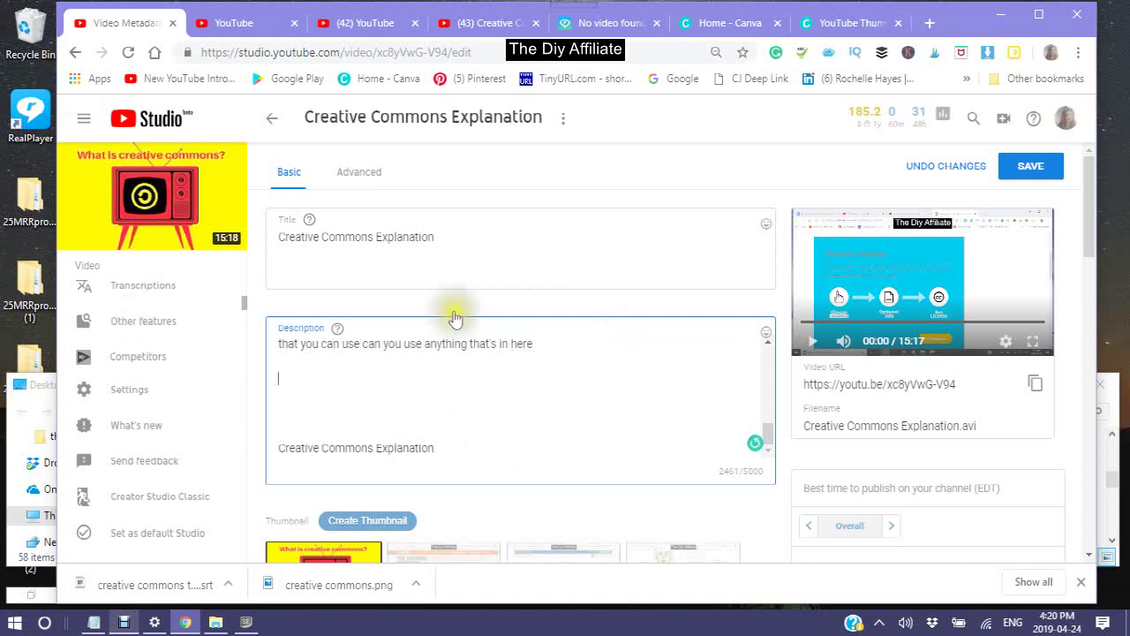
Insert the line "This is part one of two" between the opening title line and the transcript in the description
scroll(302, 391, up, 10)
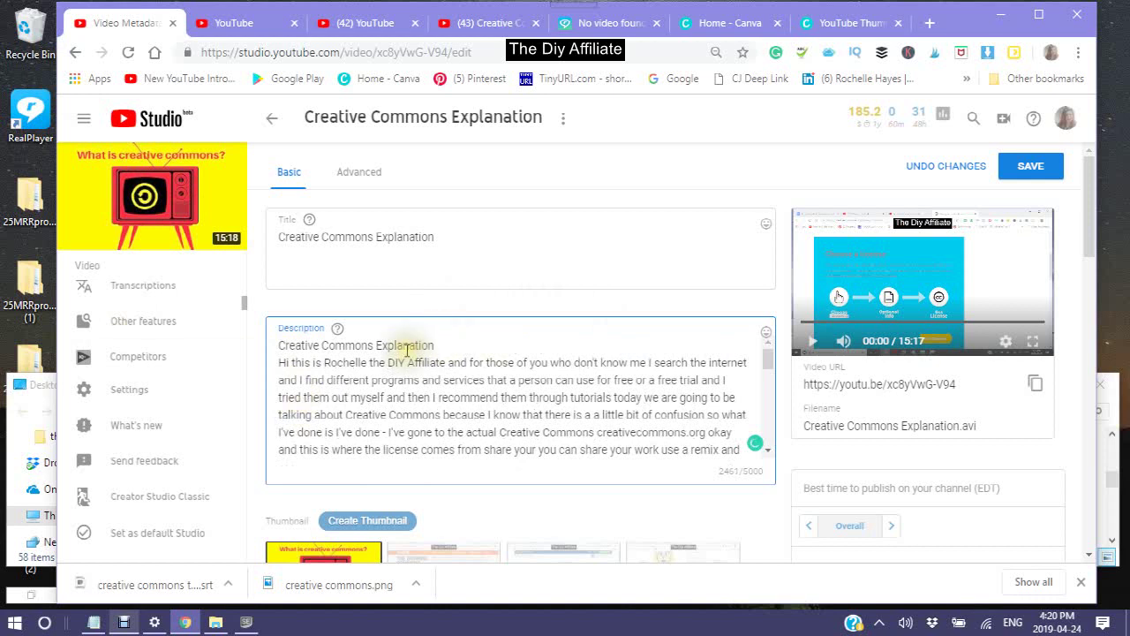
drag(466, 365, 439, 346)
click(439, 346)
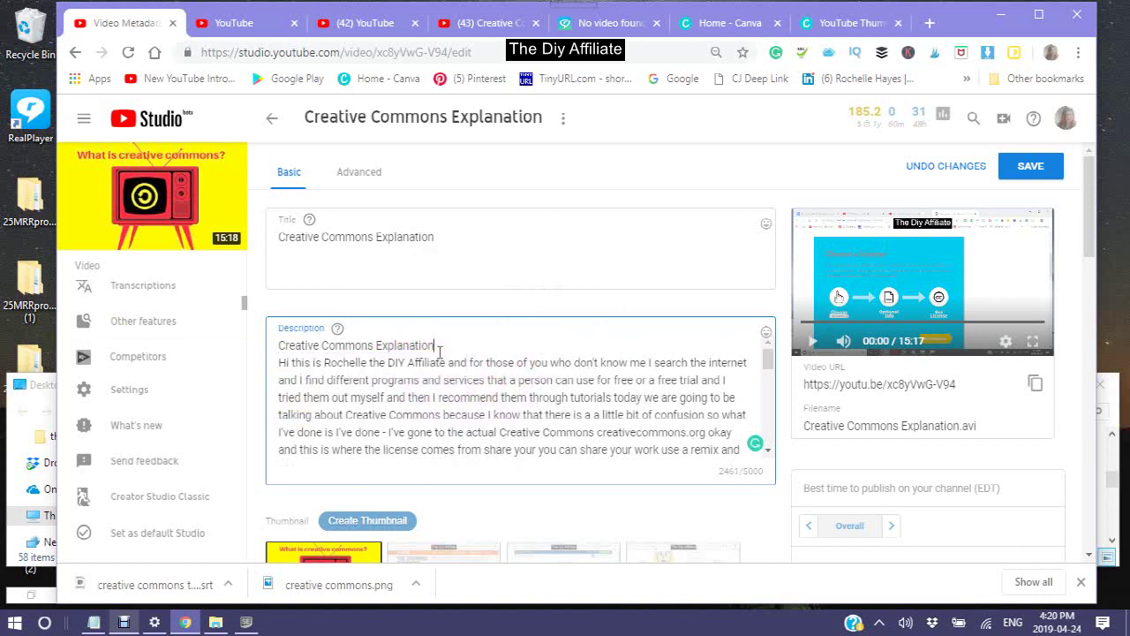
key(Return)
key(Return)
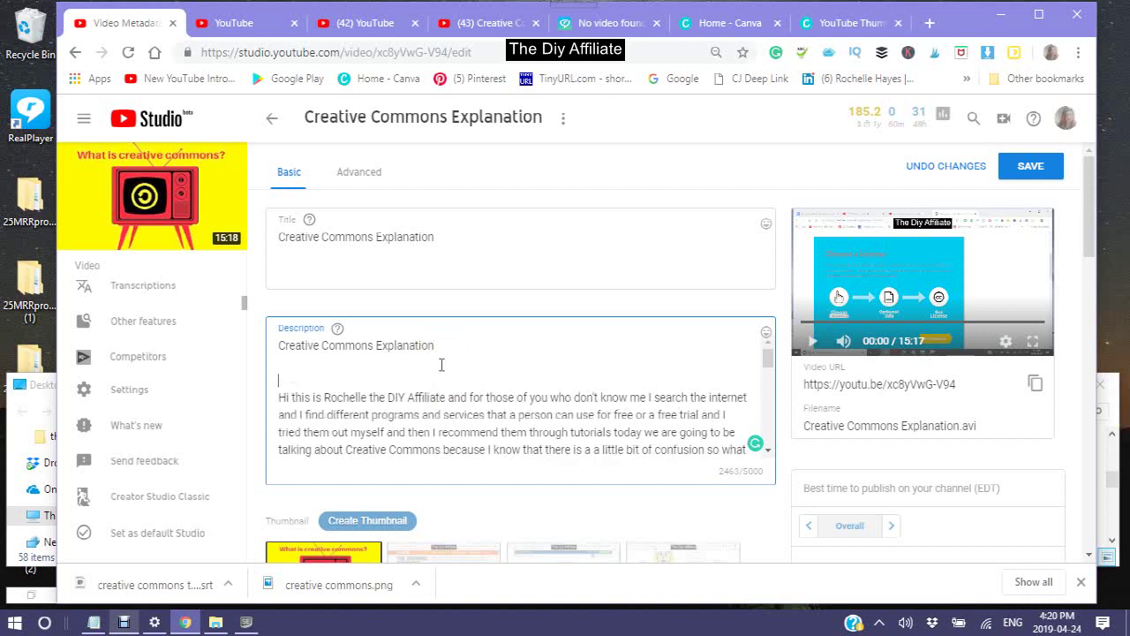
text(This is pa4rt one)
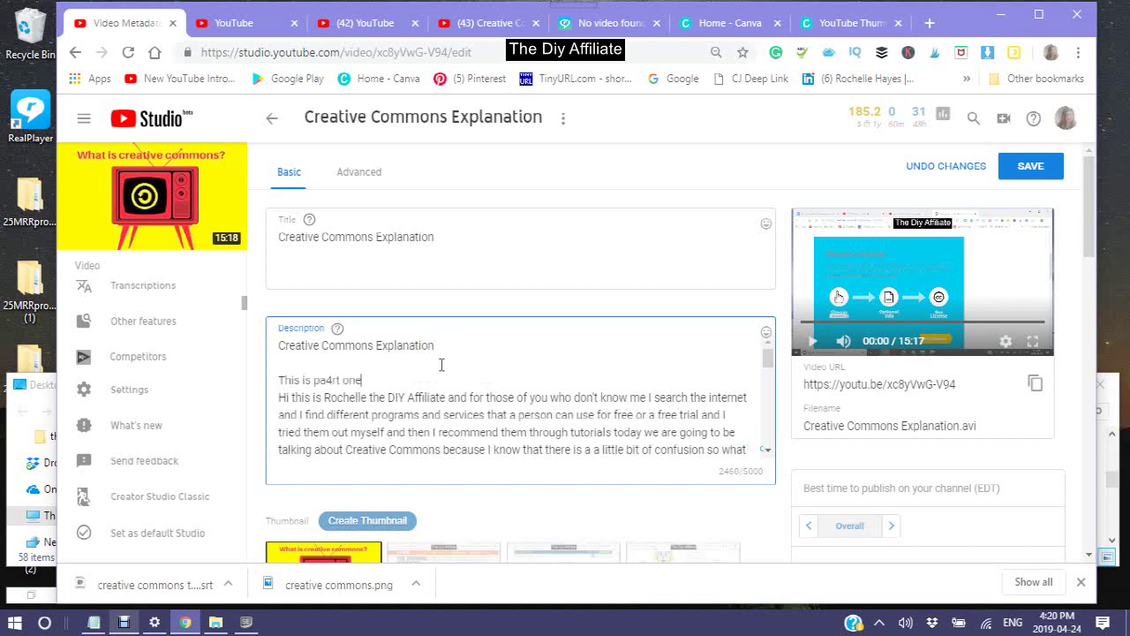
key(BackSpace)
key(BackSpace)
key(BackSpace)
key(BackSpace)
key(BackSpace)
key(BackSpace)
key(BackSpace)
text(rt one of two)
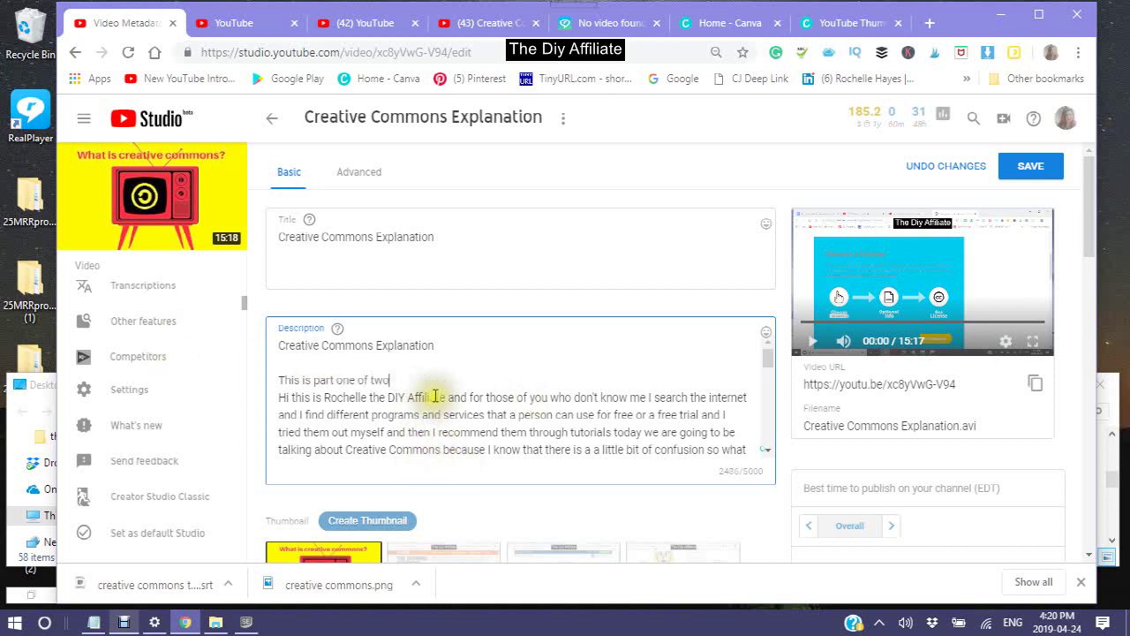
End the transcript's last sentence in the description with a period and start a new paragraph below it
scroll(436, 395, down, 15)
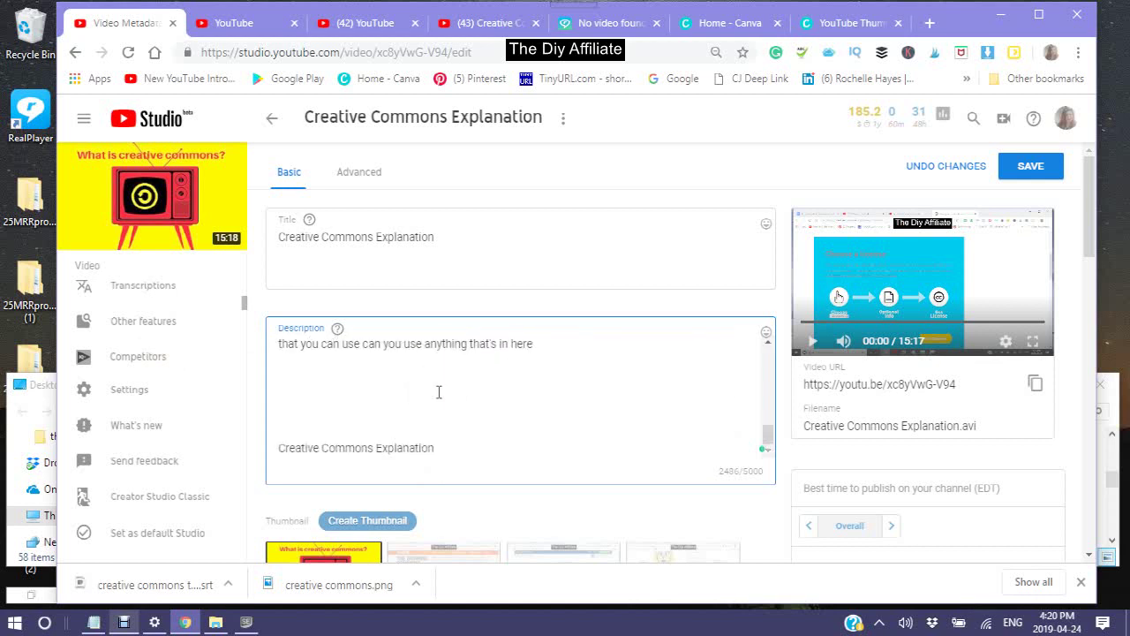
scroll(530, 311, down, 1)
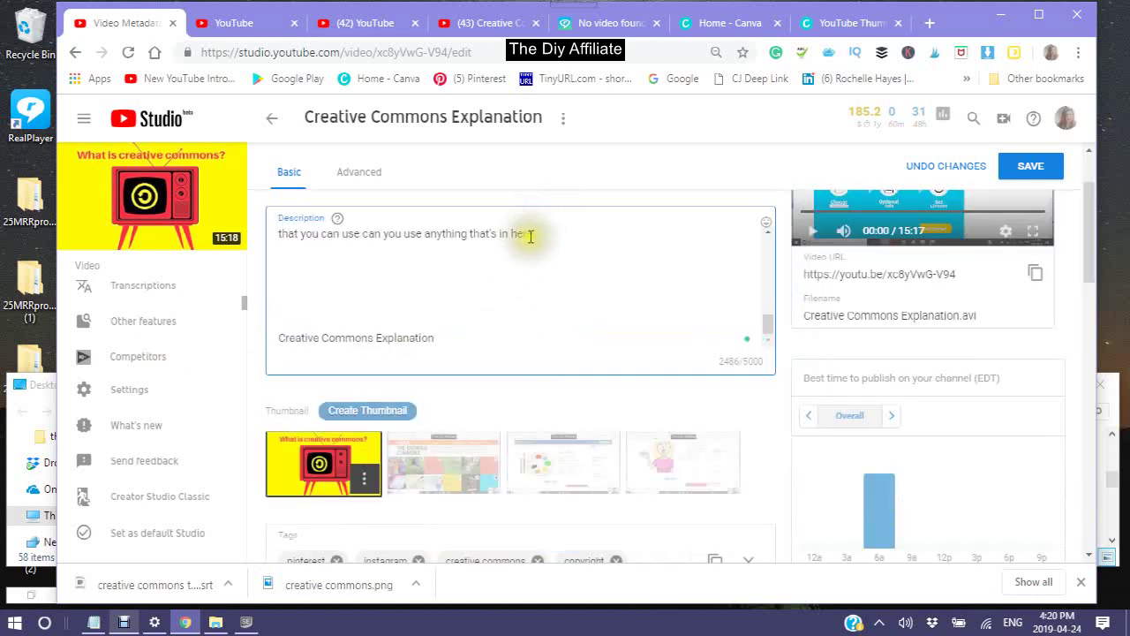
click(533, 235)
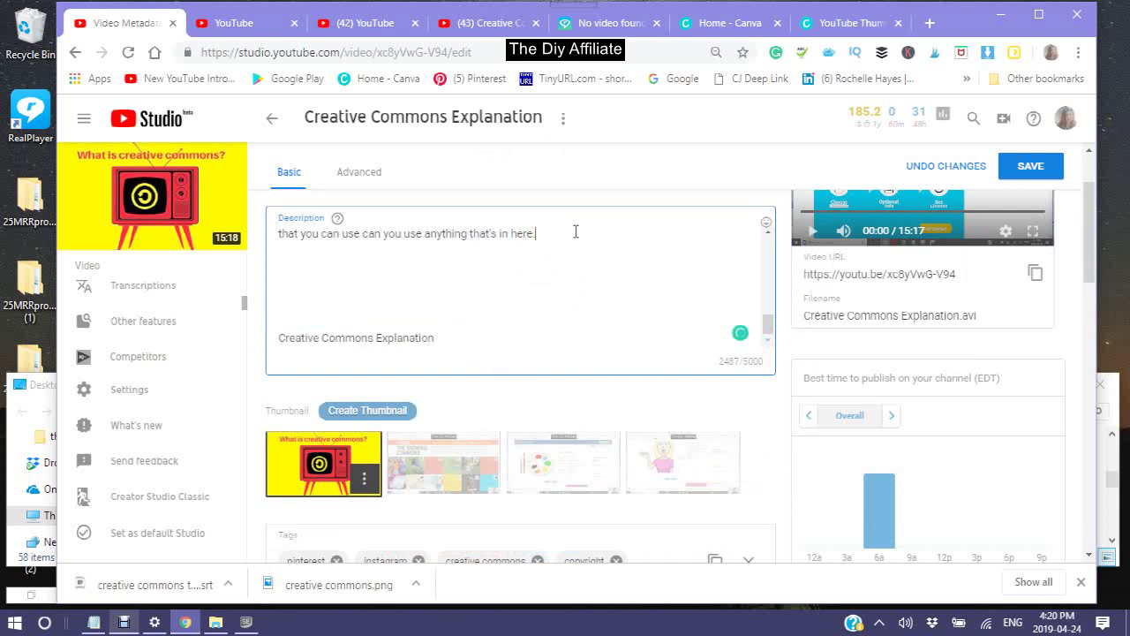
key(Return)
key(Return)
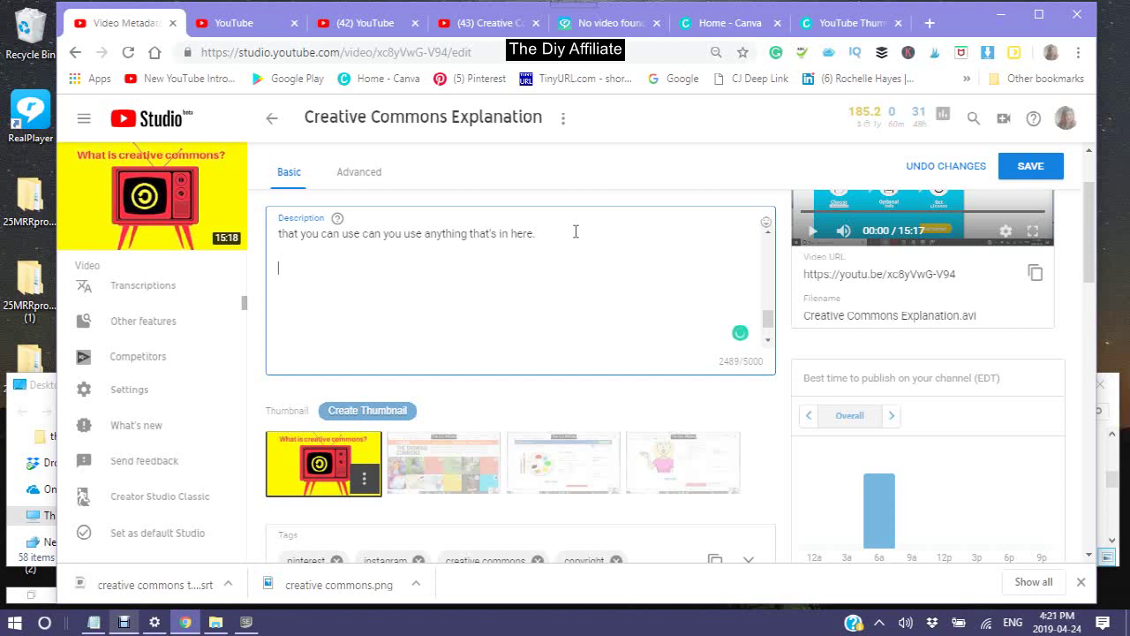
Write "It is good practisde to give credit to the creator and save the information in case anyone asks for the CC Liscense."
text(itis)
key(BackSpace)
key(BackSpace)
key(BackSpace)
key(BackSpace)
text(It is good practisde to give cre)
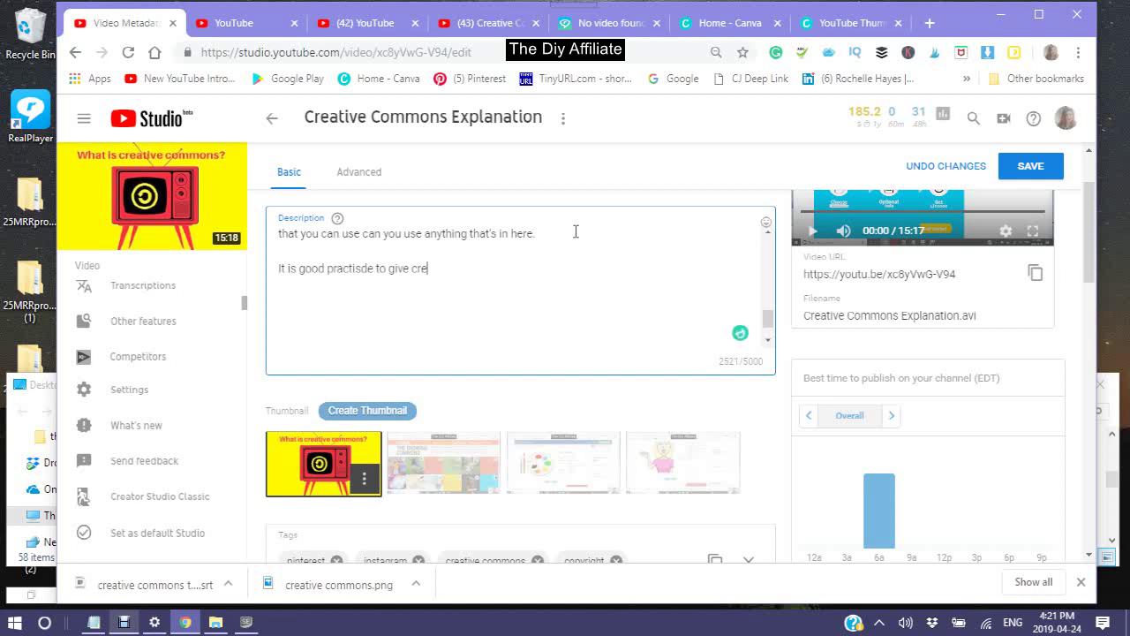
text(dit to the ceator)
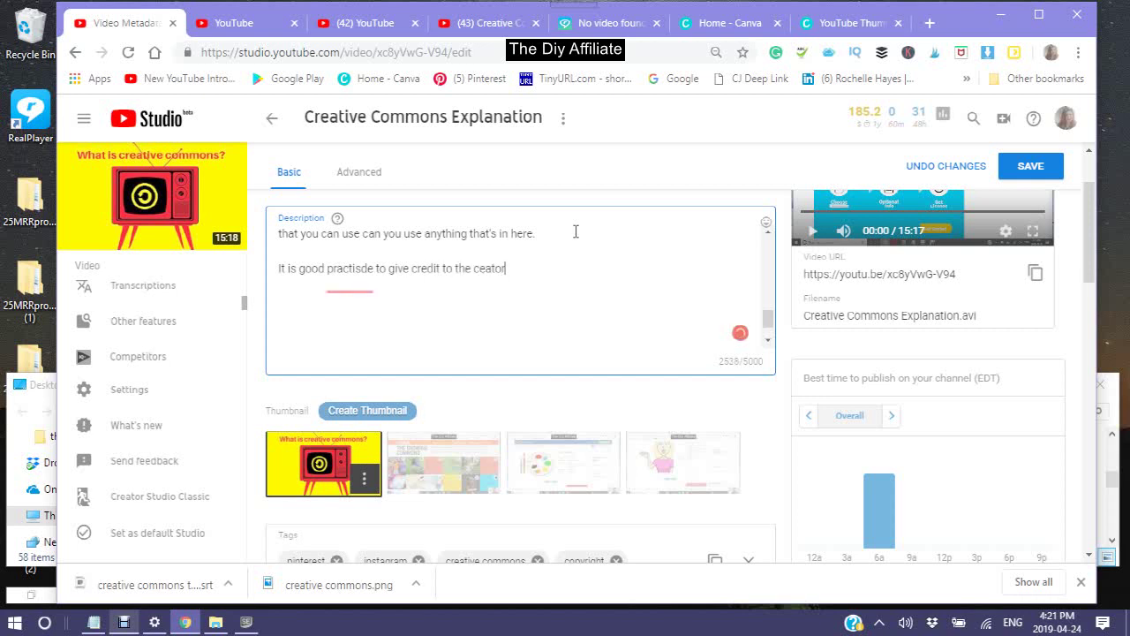
key(BackSpace)
key(BackSpace)
key(BackSpace)
key(BackSpace)
key(BackSpace)
text(reator and s)
text(ace)
key(BackSpace)
key(BackSpace)
key(BackSpace)
text(ve the informa)
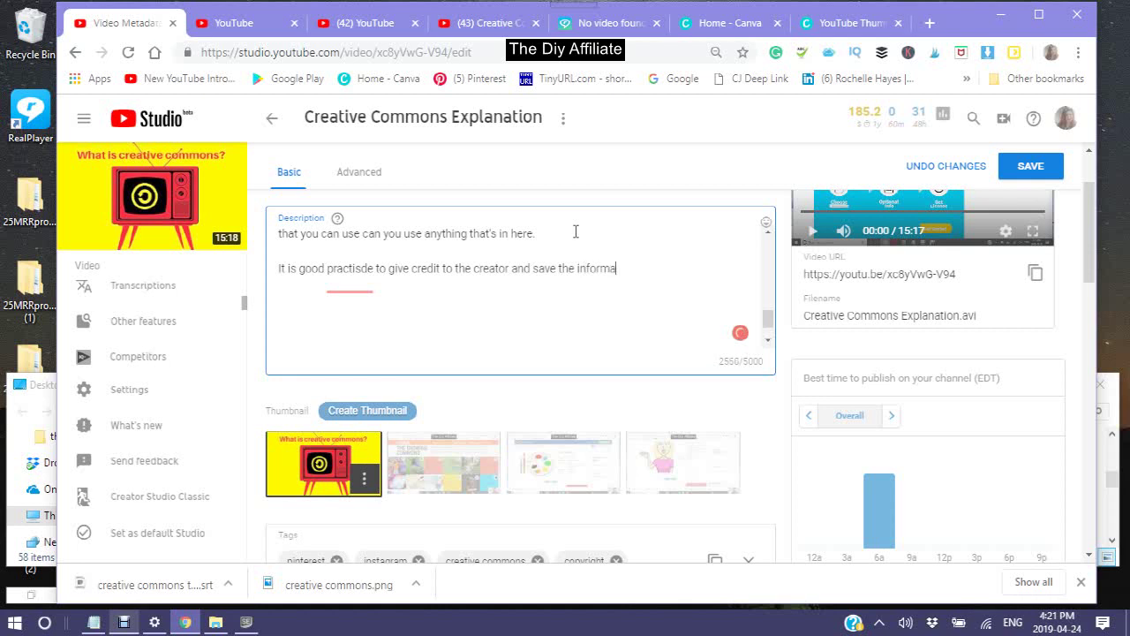
text(tion in case anyw)
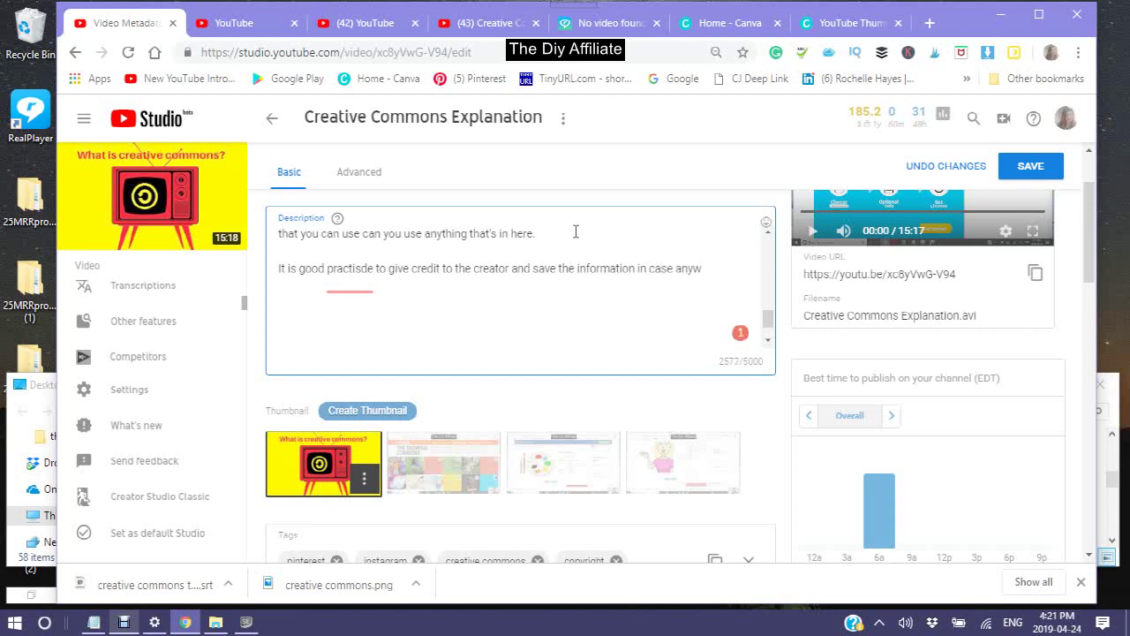
key(BackSpace)
text(one asks for the )
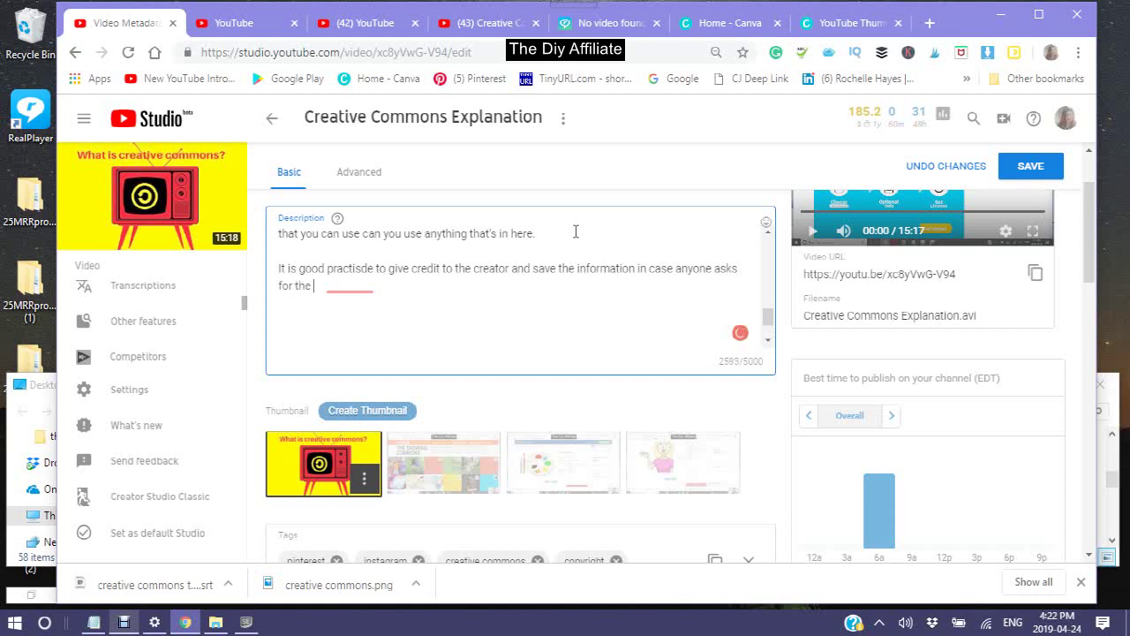
text(Cre)
key(BackSpace)
key(BackSpace)
text(C Liscense)
key(BackSpace)
text(.)
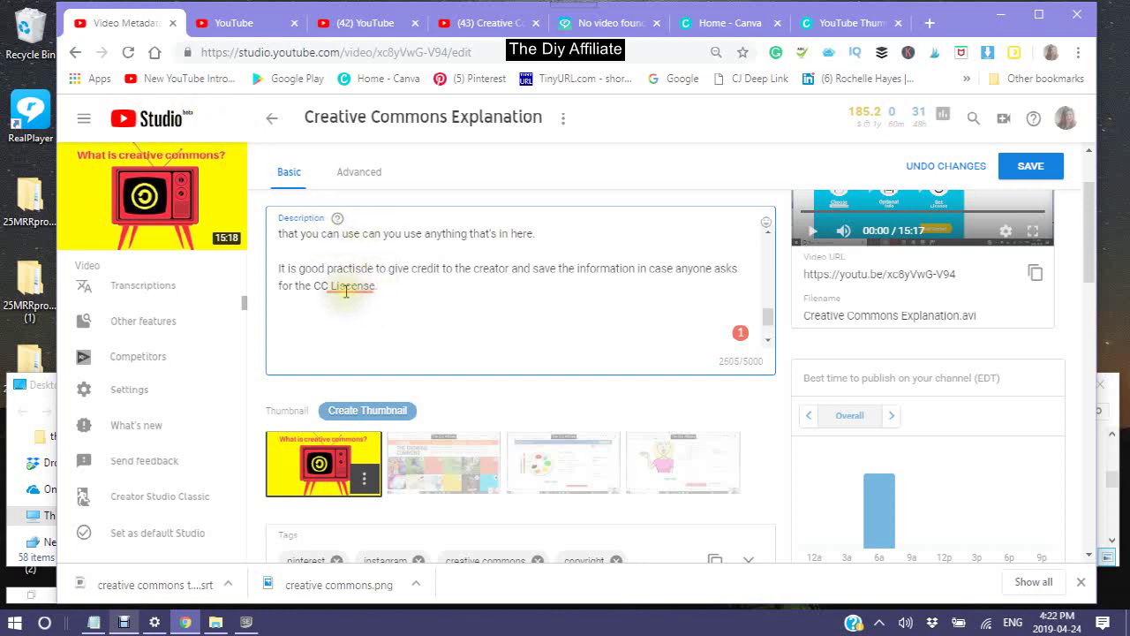
Correct the two misspelled words in the new description paragraph to "practice" and "License"
right_click(348, 286)
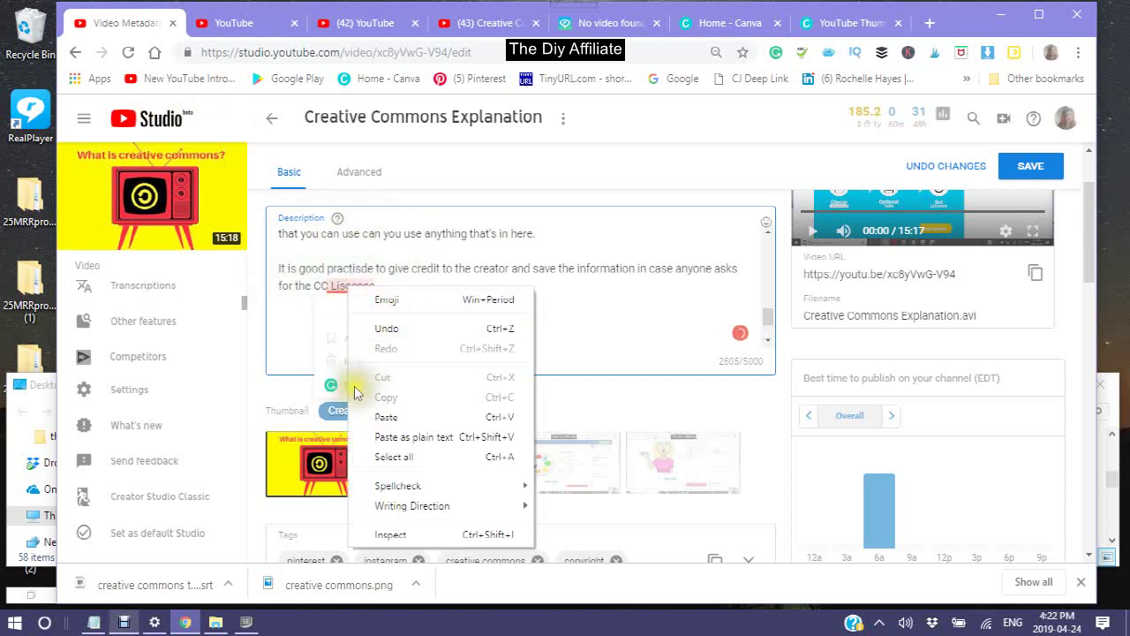
click(311, 354)
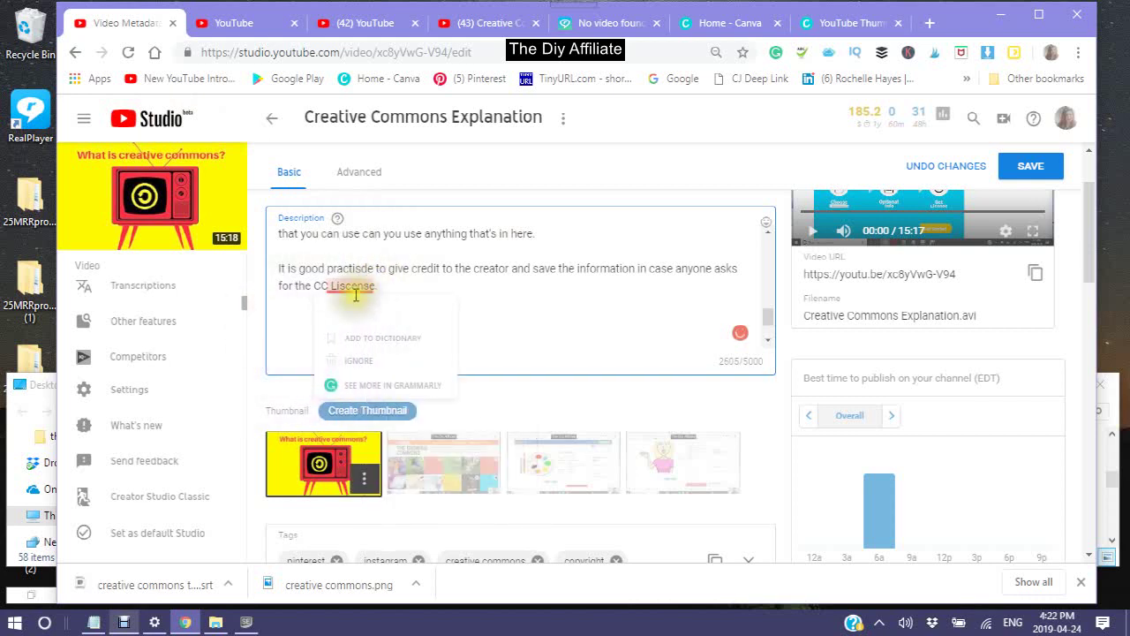
key(ctrl+a)
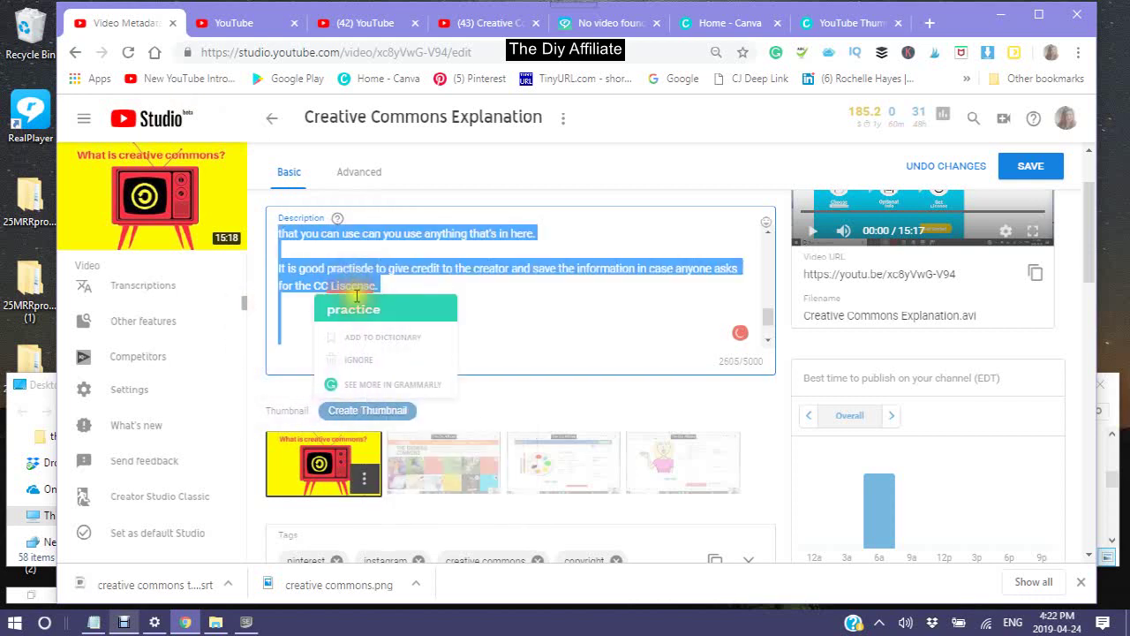
click(565, 302)
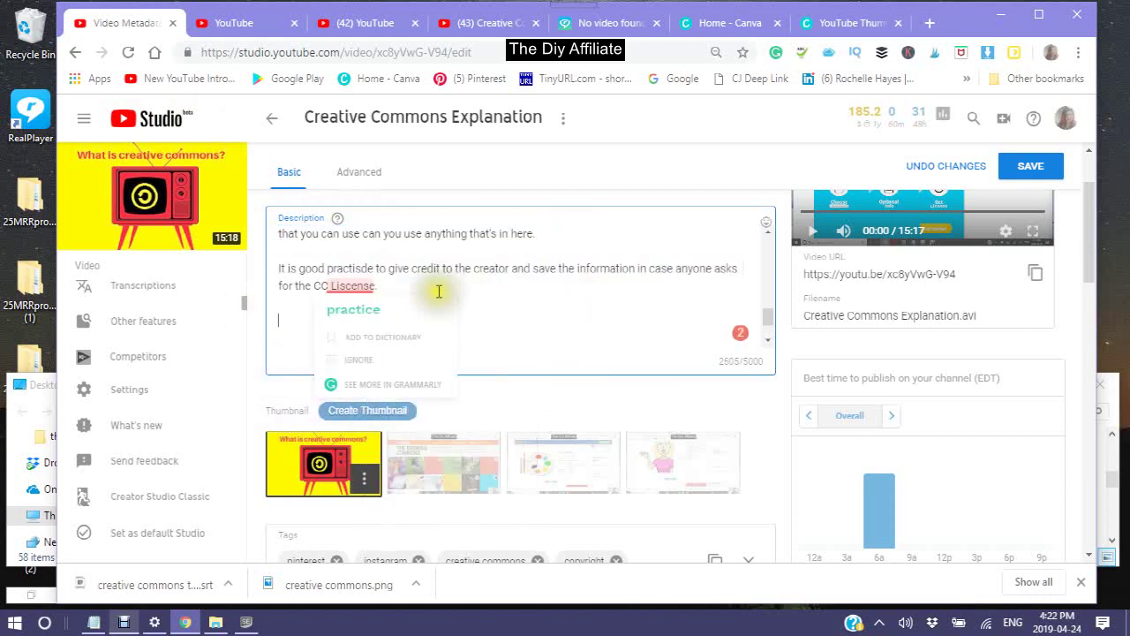
click(353, 309)
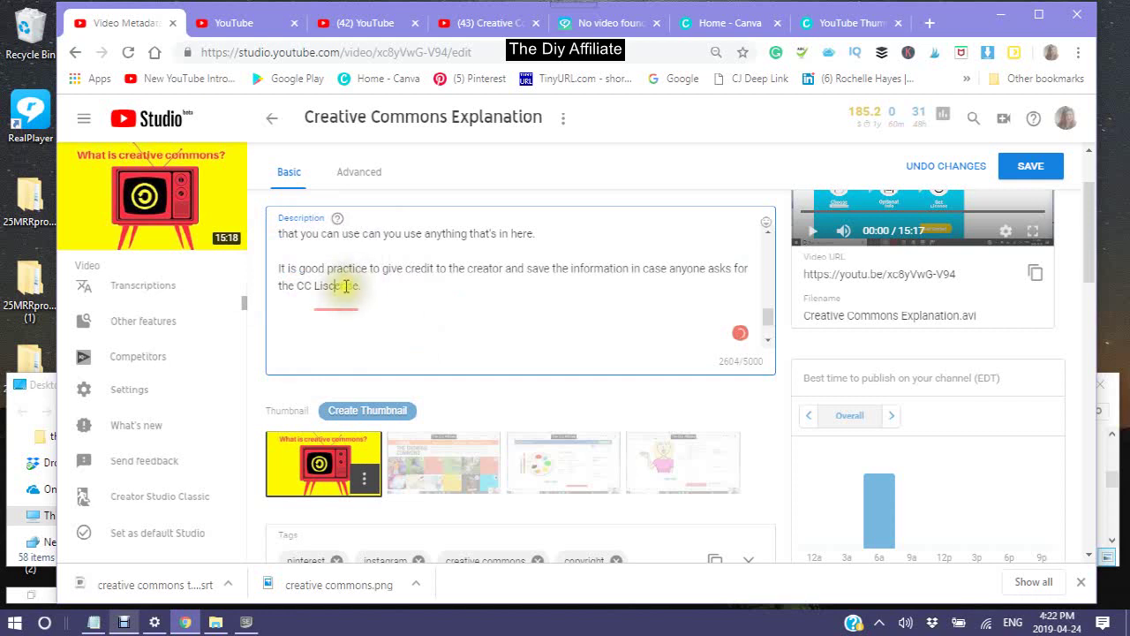
key(BackSpace)
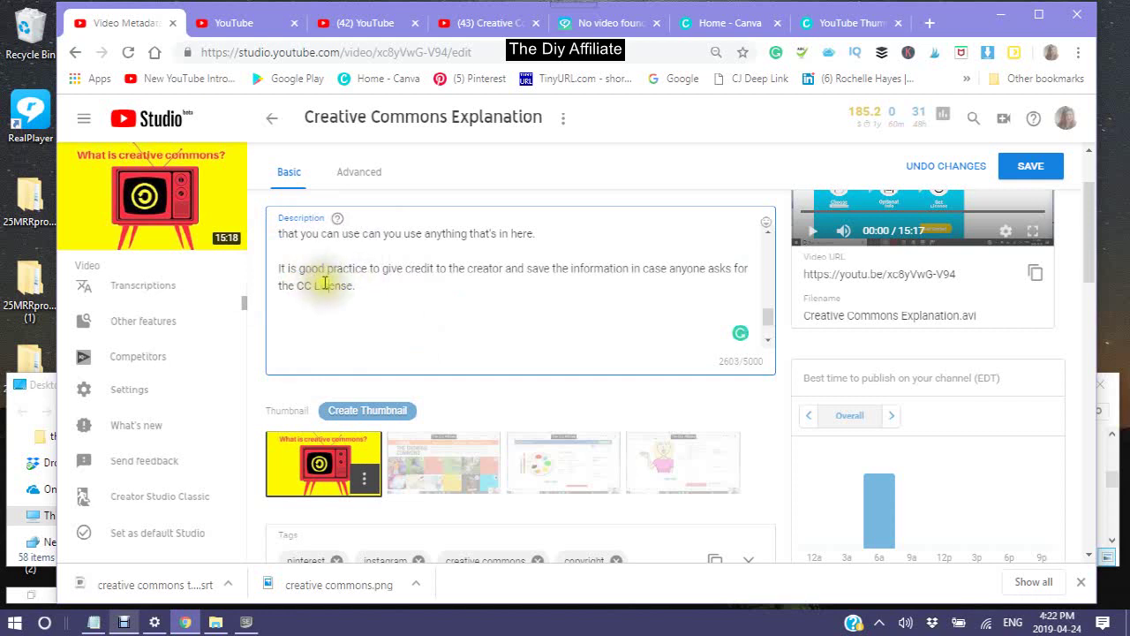
Finish correcting the spelling of "License" in the description's last paragraph
key(BackSpace)
text(c)
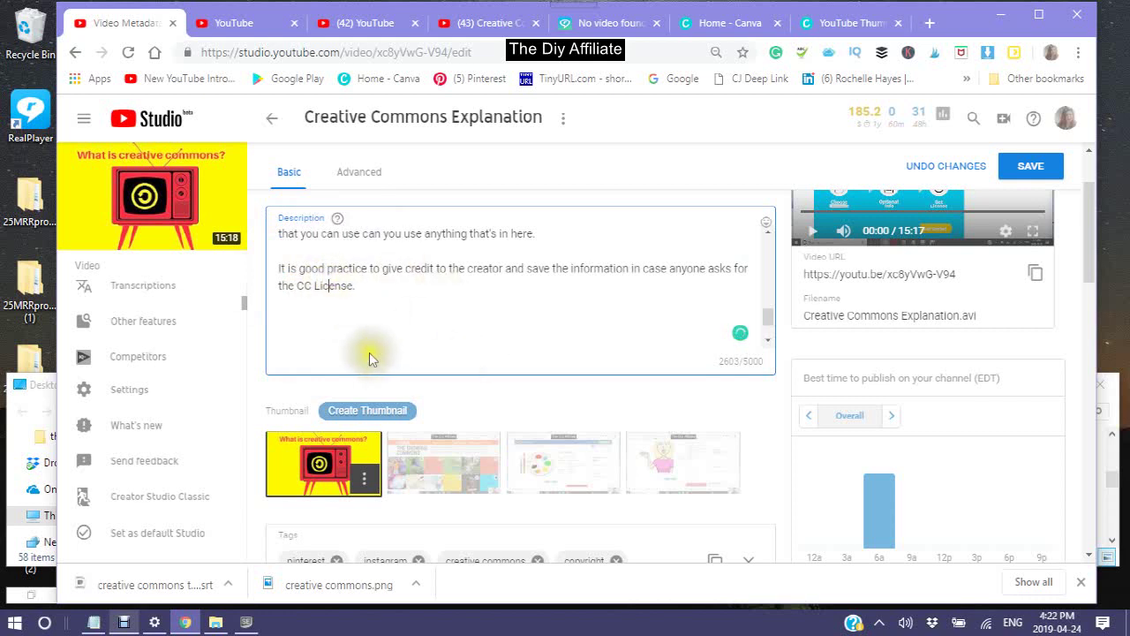
Try to insert an emoji at the end of the description line "This is part one of two"
scroll(388, 274, up, 10)
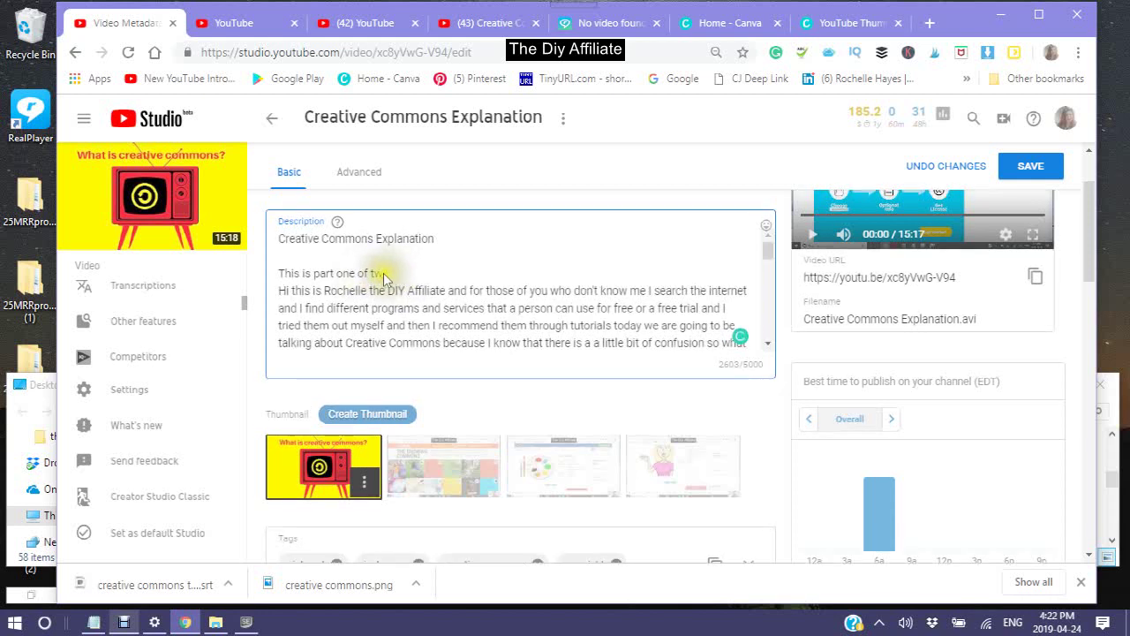
scroll(394, 281, up, 2)
click(390, 381)
right_click(390, 380)
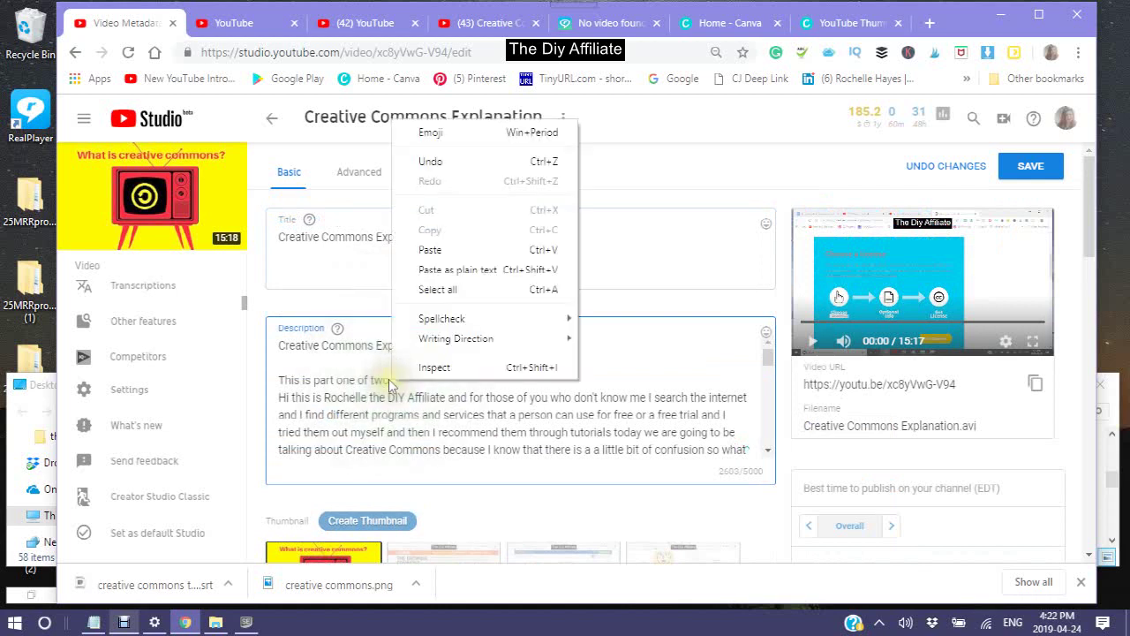
click(417, 132)
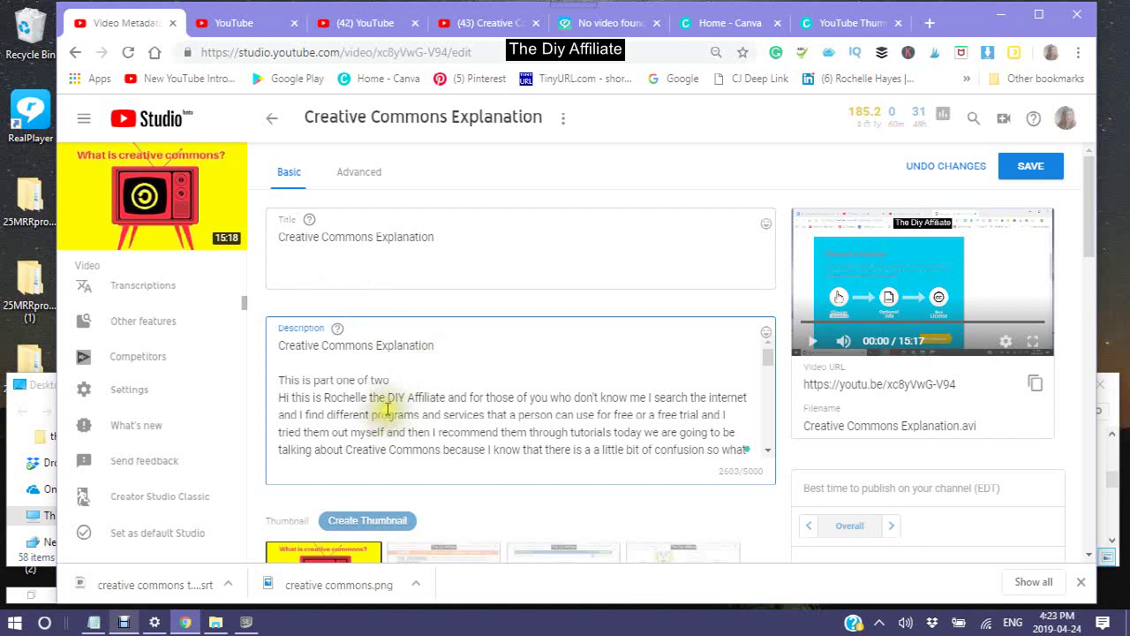
right_click(391, 380)
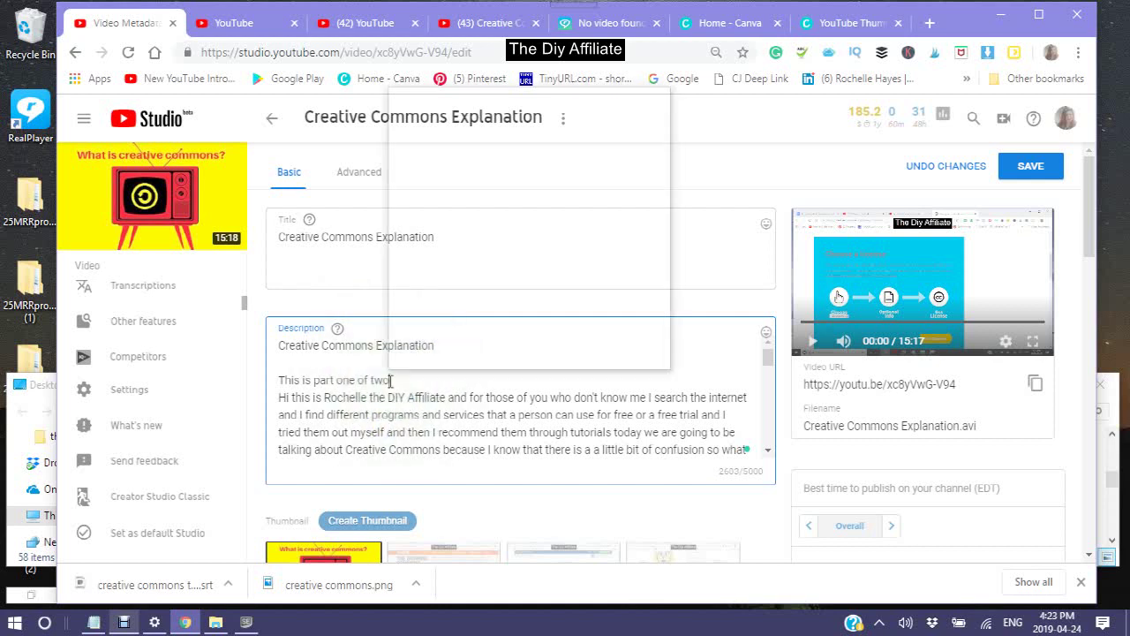
click(425, 94)
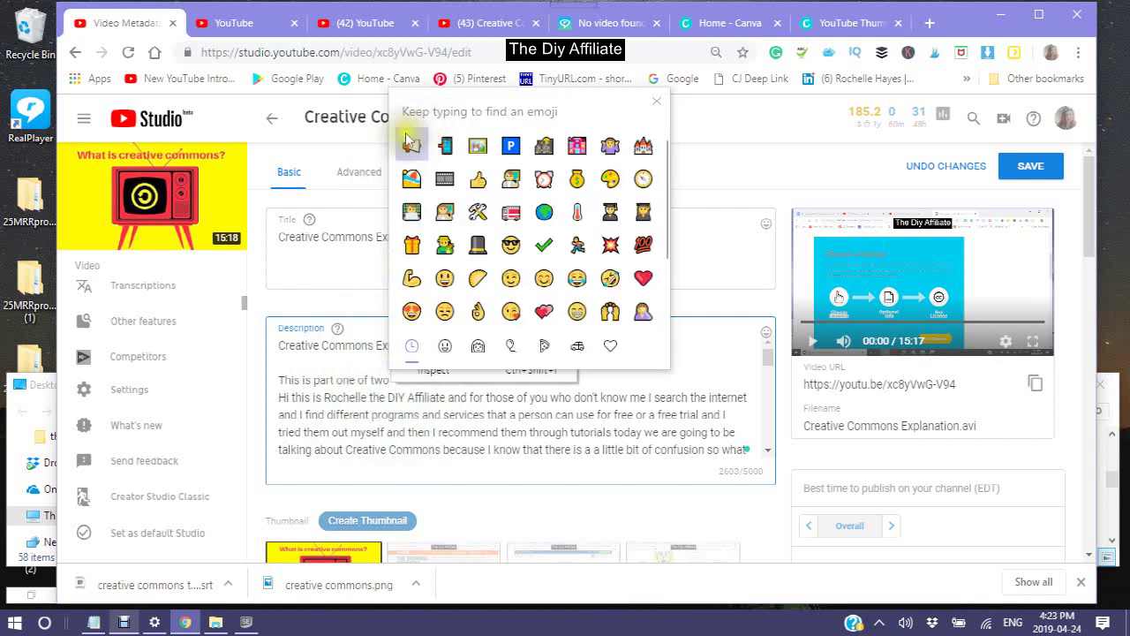
click(404, 147)
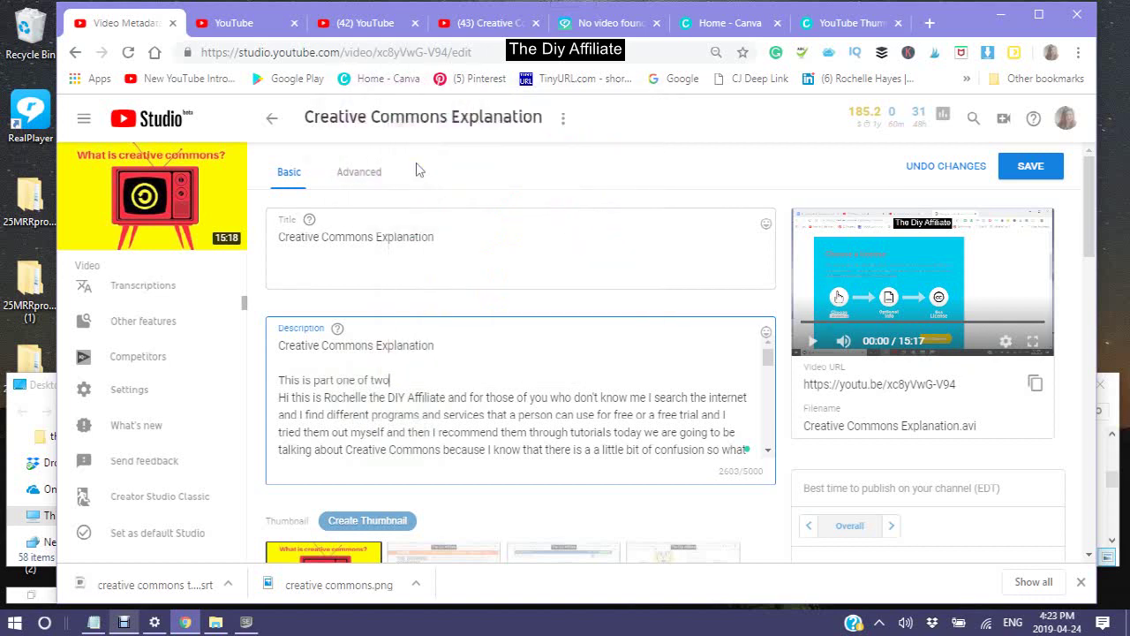
right_click(388, 378)
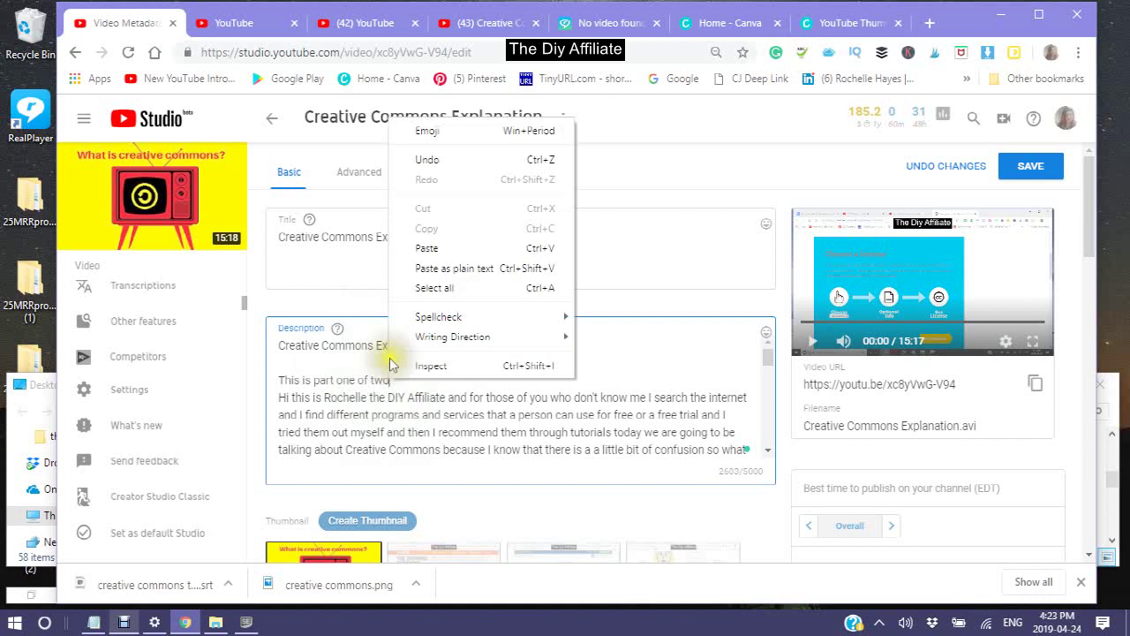
click(426, 139)
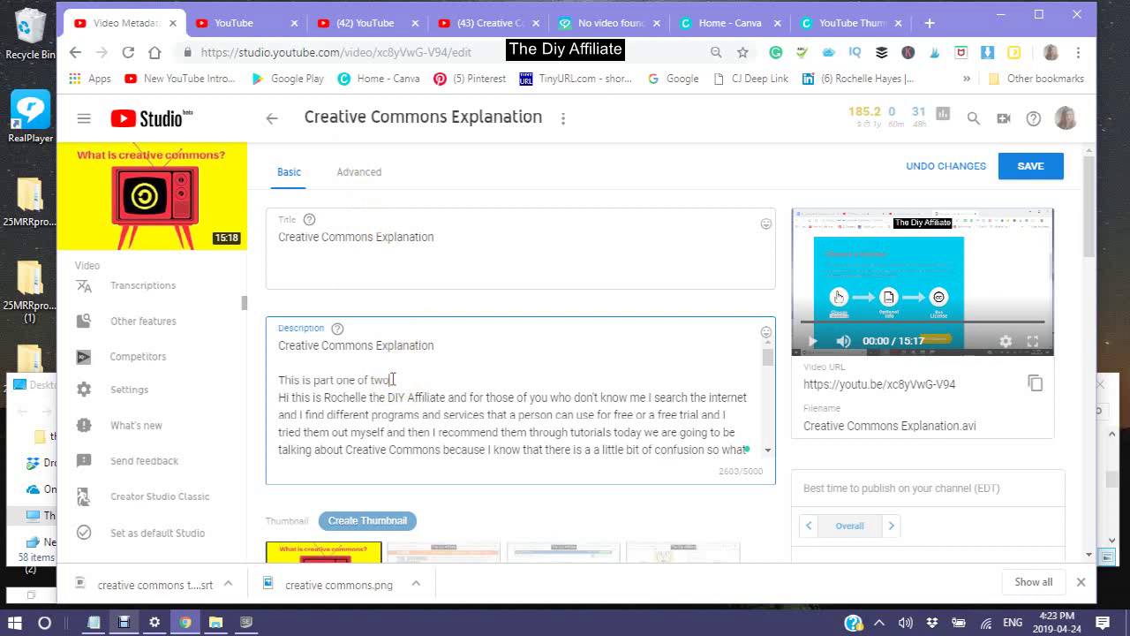
Save the edited video details and copy the full title "Creative Commons Explanation"
click(1031, 168)
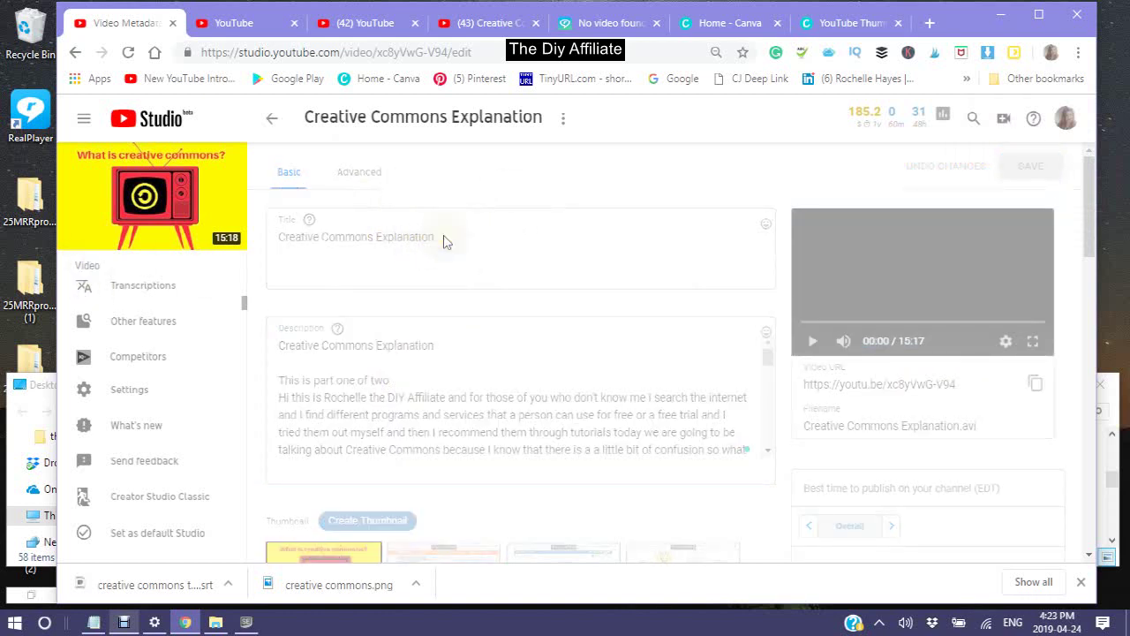
click(439, 237)
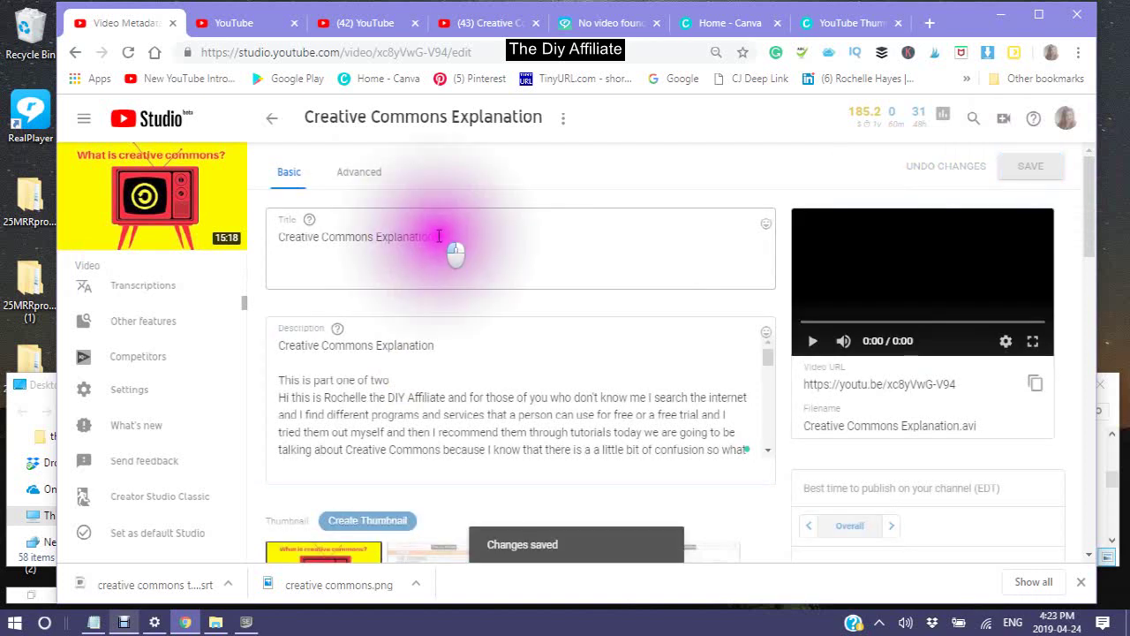
drag(438, 236, 291, 234)
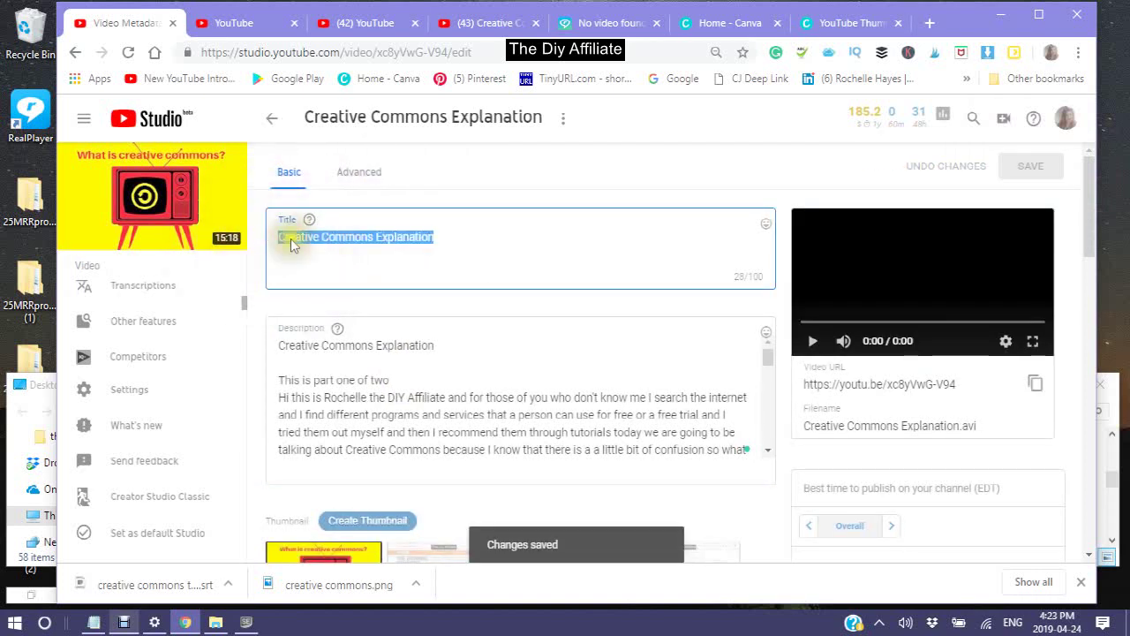
right_click(369, 241)
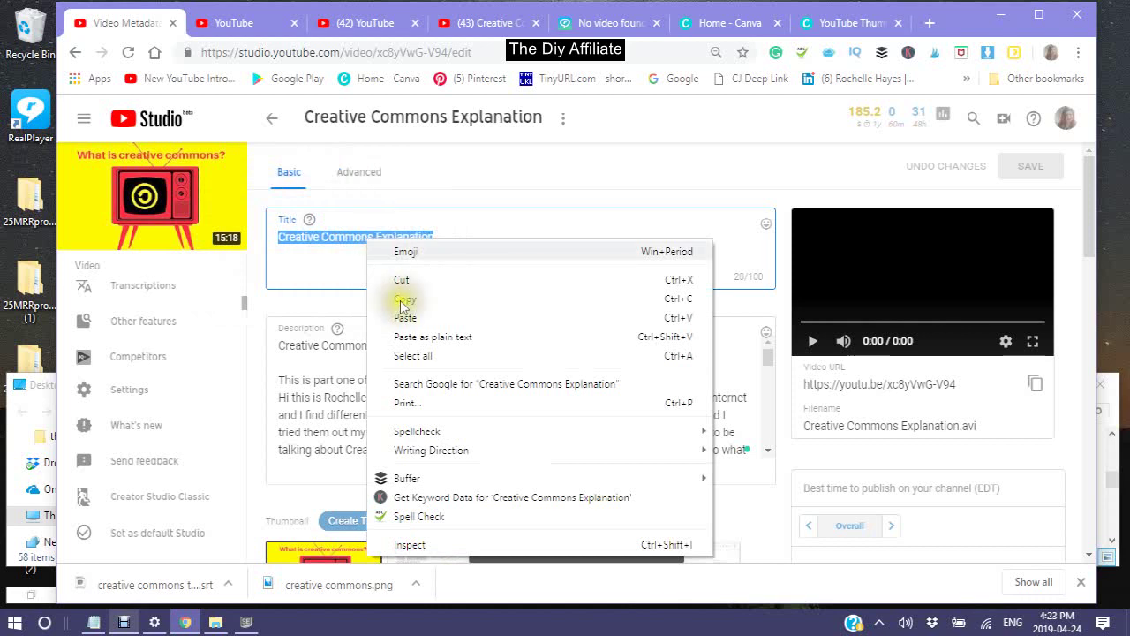
click(403, 300)
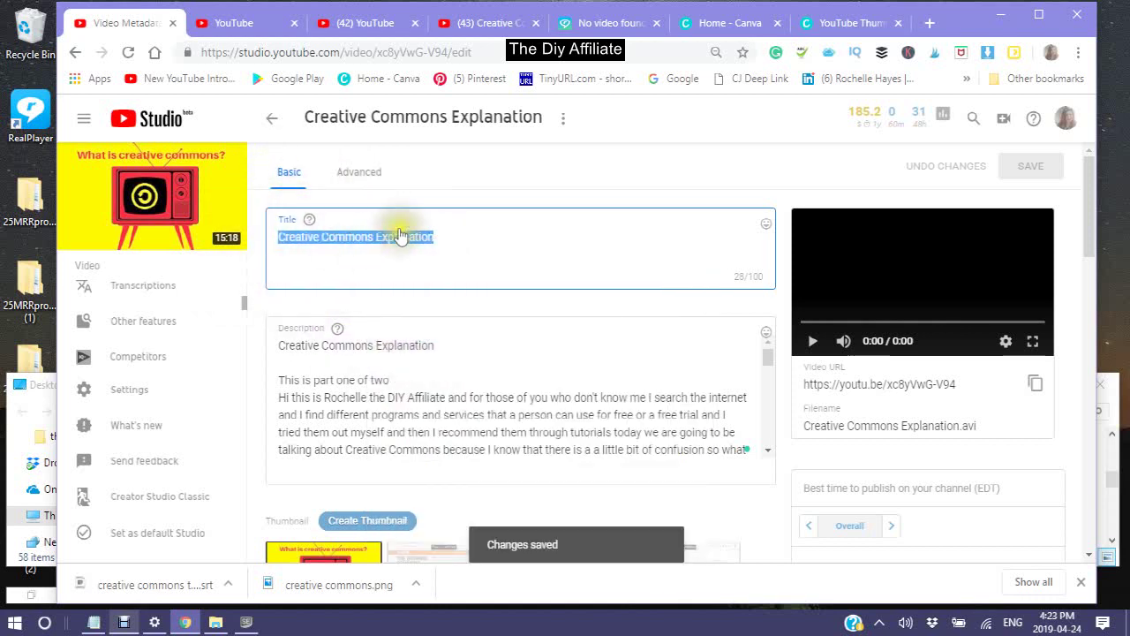
click(376, 234)
right_click(376, 234)
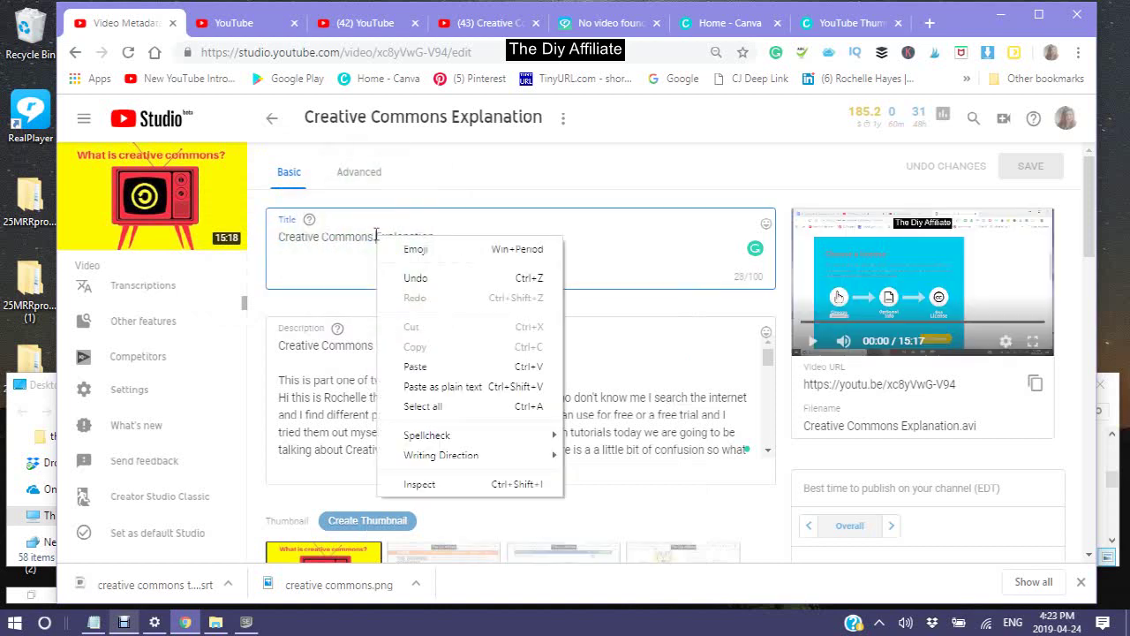
click(289, 239)
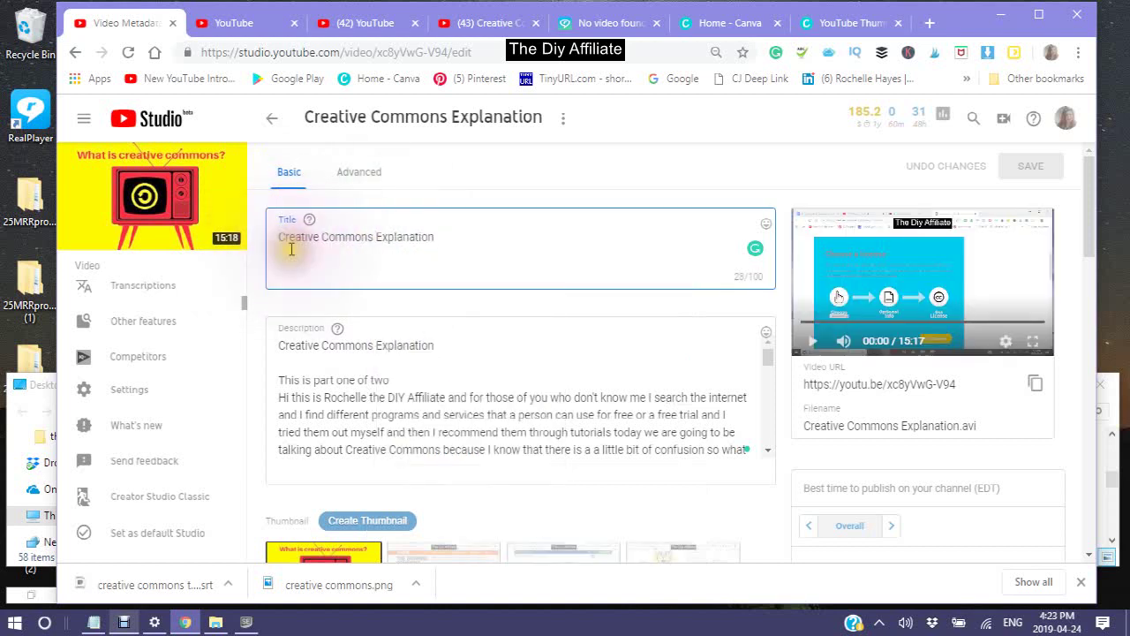
click(274, 238)
drag(276, 238, 462, 239)
right_click(412, 238)
click(451, 298)
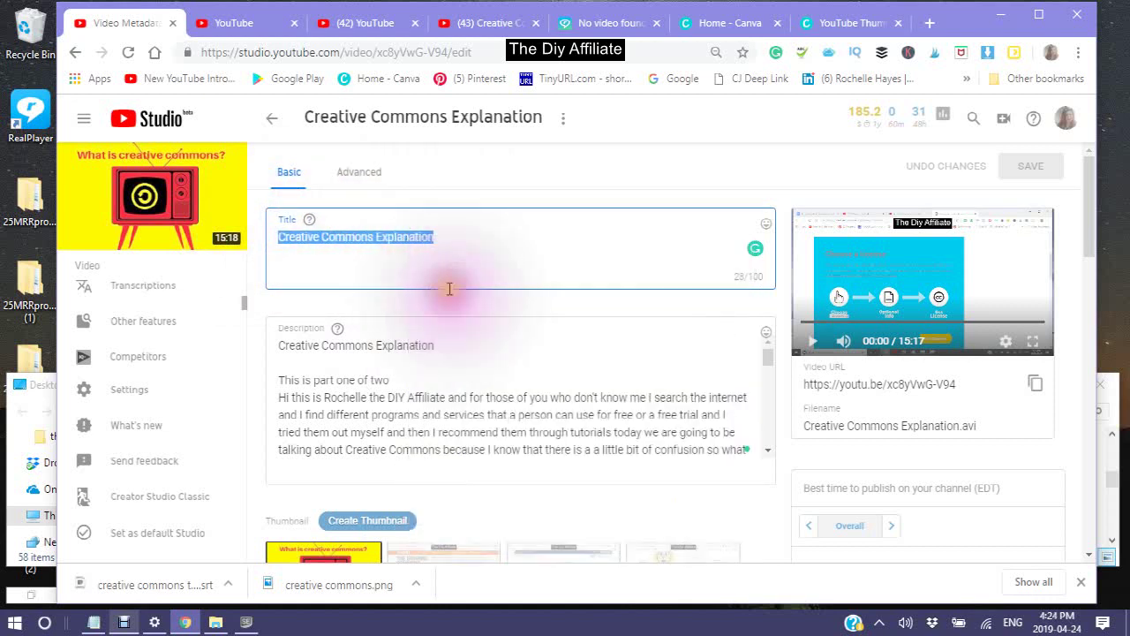
Rerun the YouTube search for "Creative Commons Explanation" and examine where the new video ranks among the results
click(463, 24)
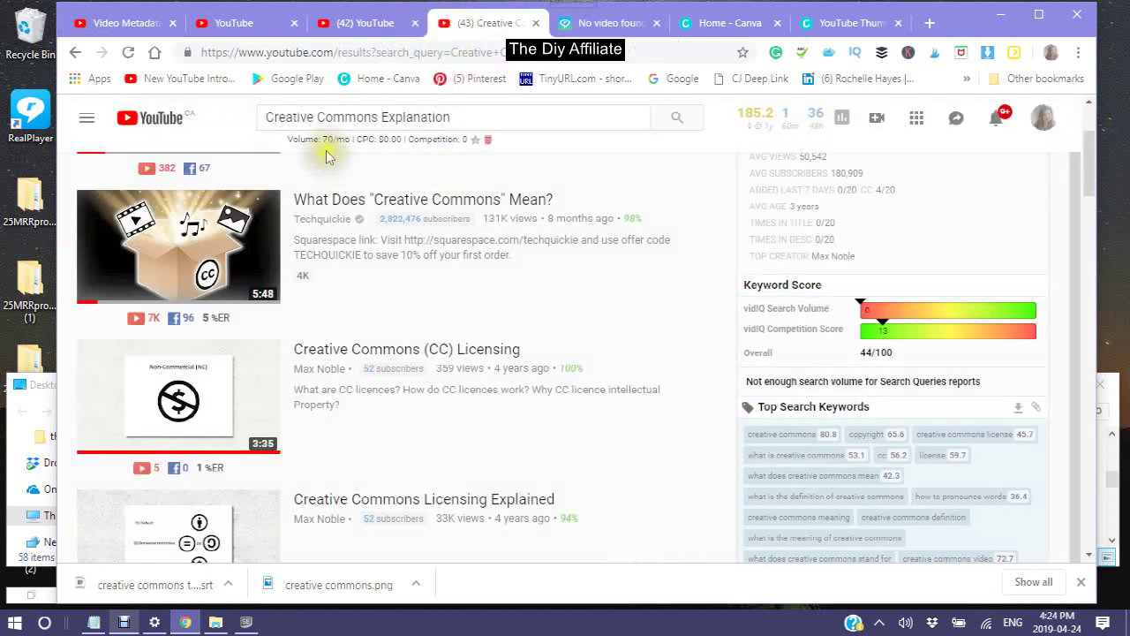
click(676, 119)
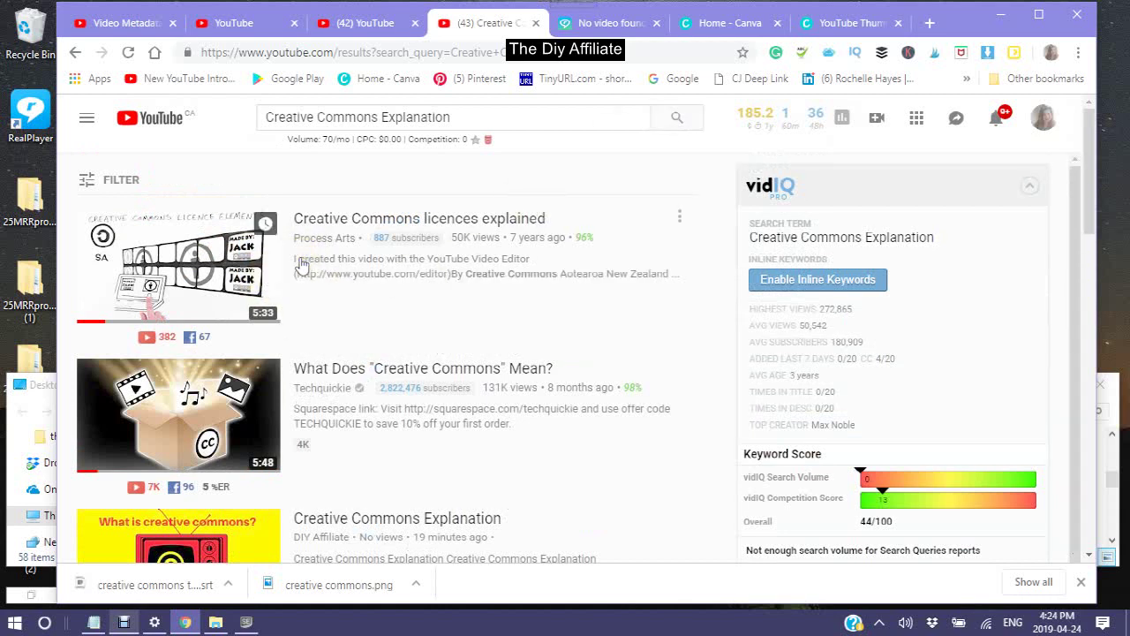
scroll(301, 265, down, 1)
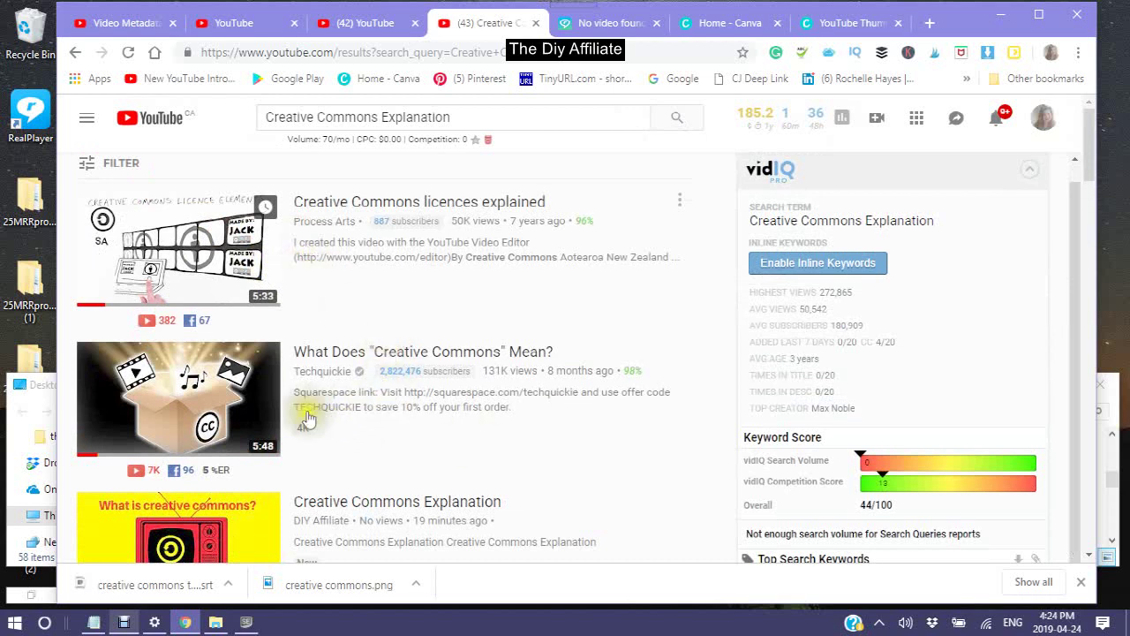
scroll(530, 424, down, 1)
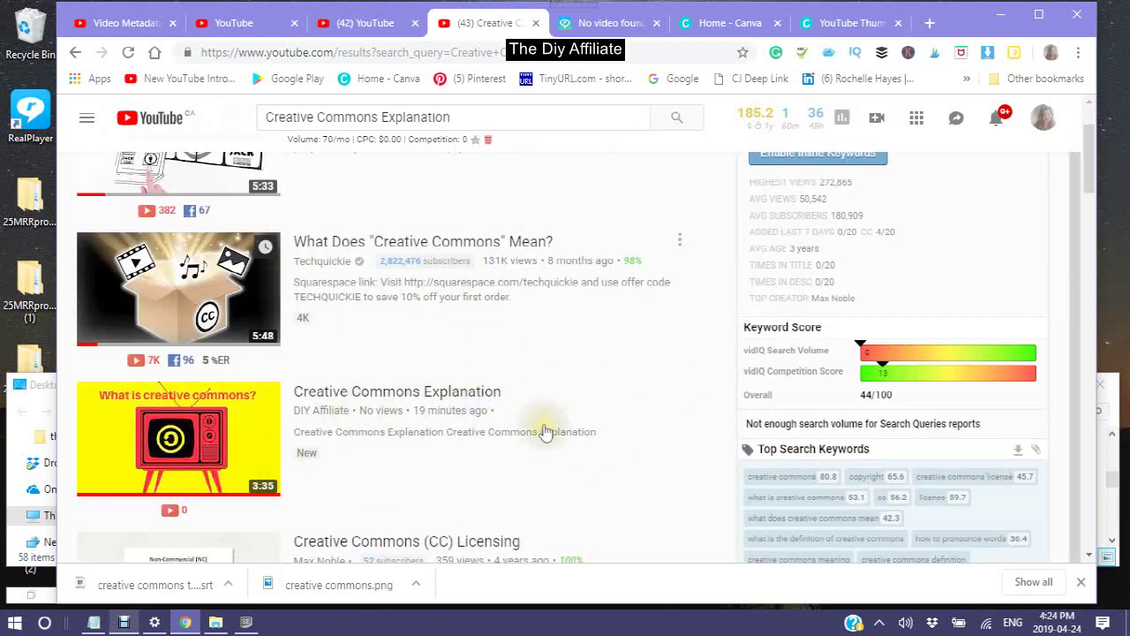
scroll(524, 403, down, 4)
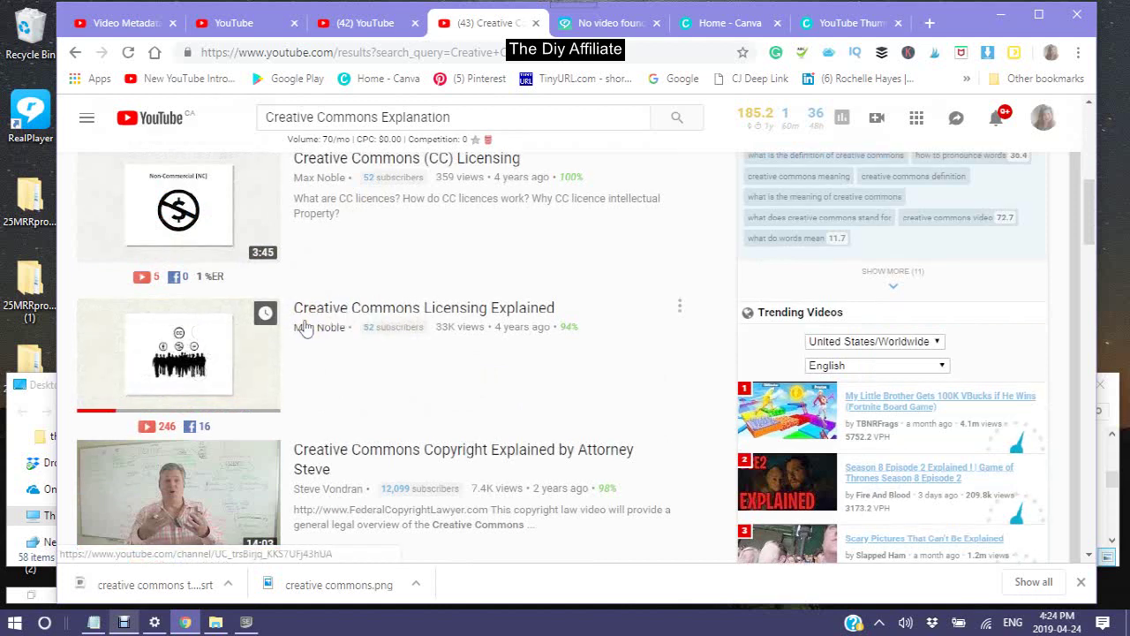
scroll(303, 328, up, 2)
scroll(303, 328, up, 3)
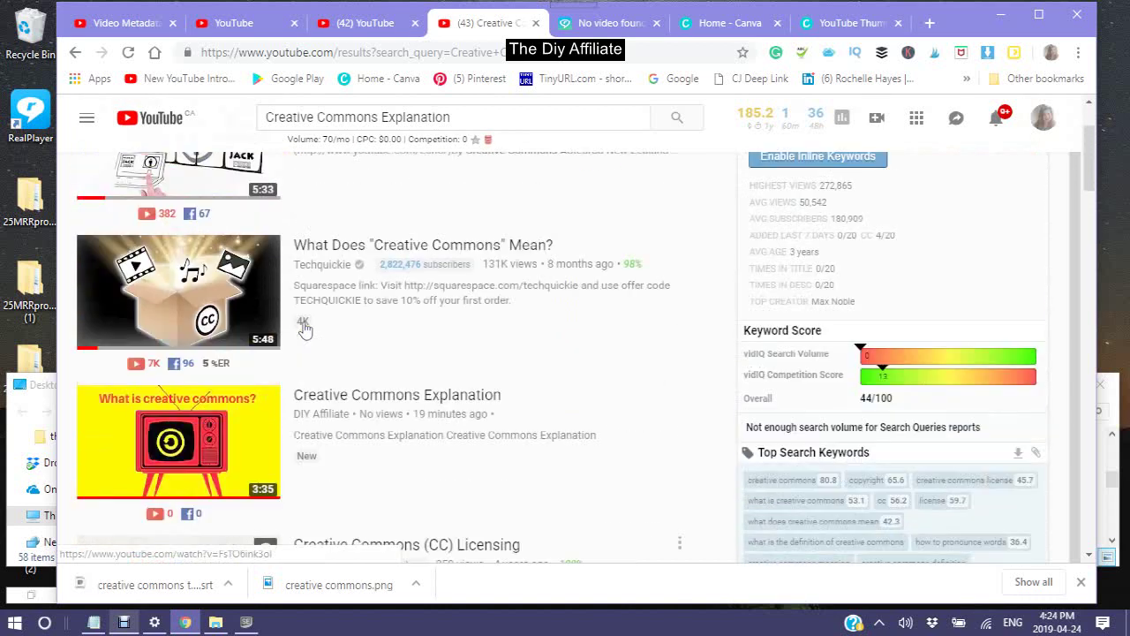
scroll(304, 370, up, 2)
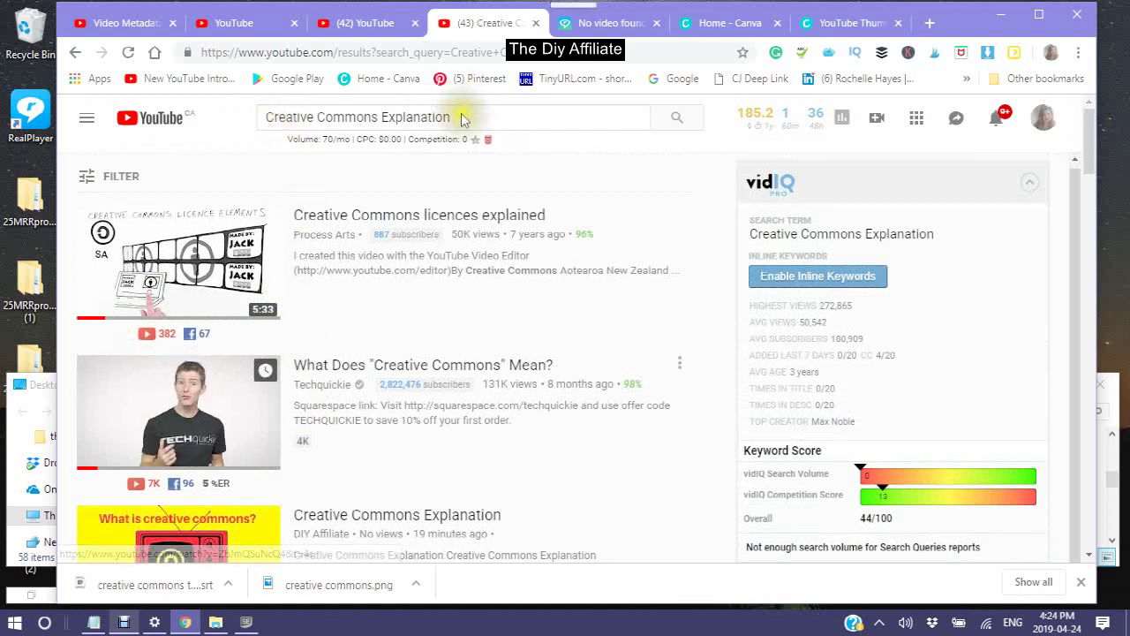
scroll(352, 402, down, 4)
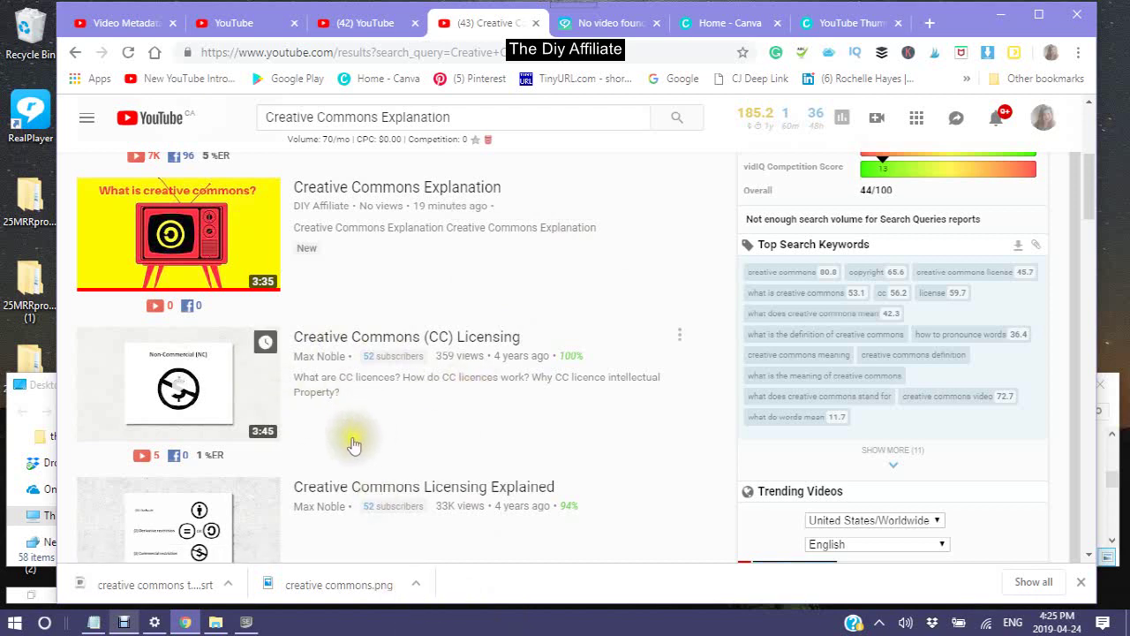
click(124, 622)
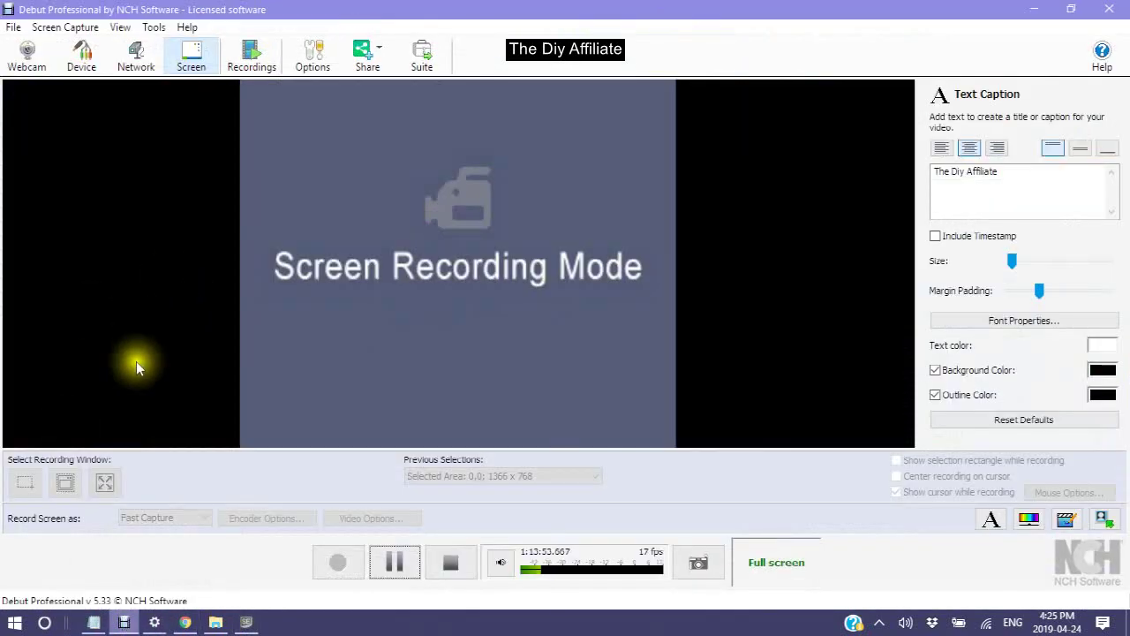